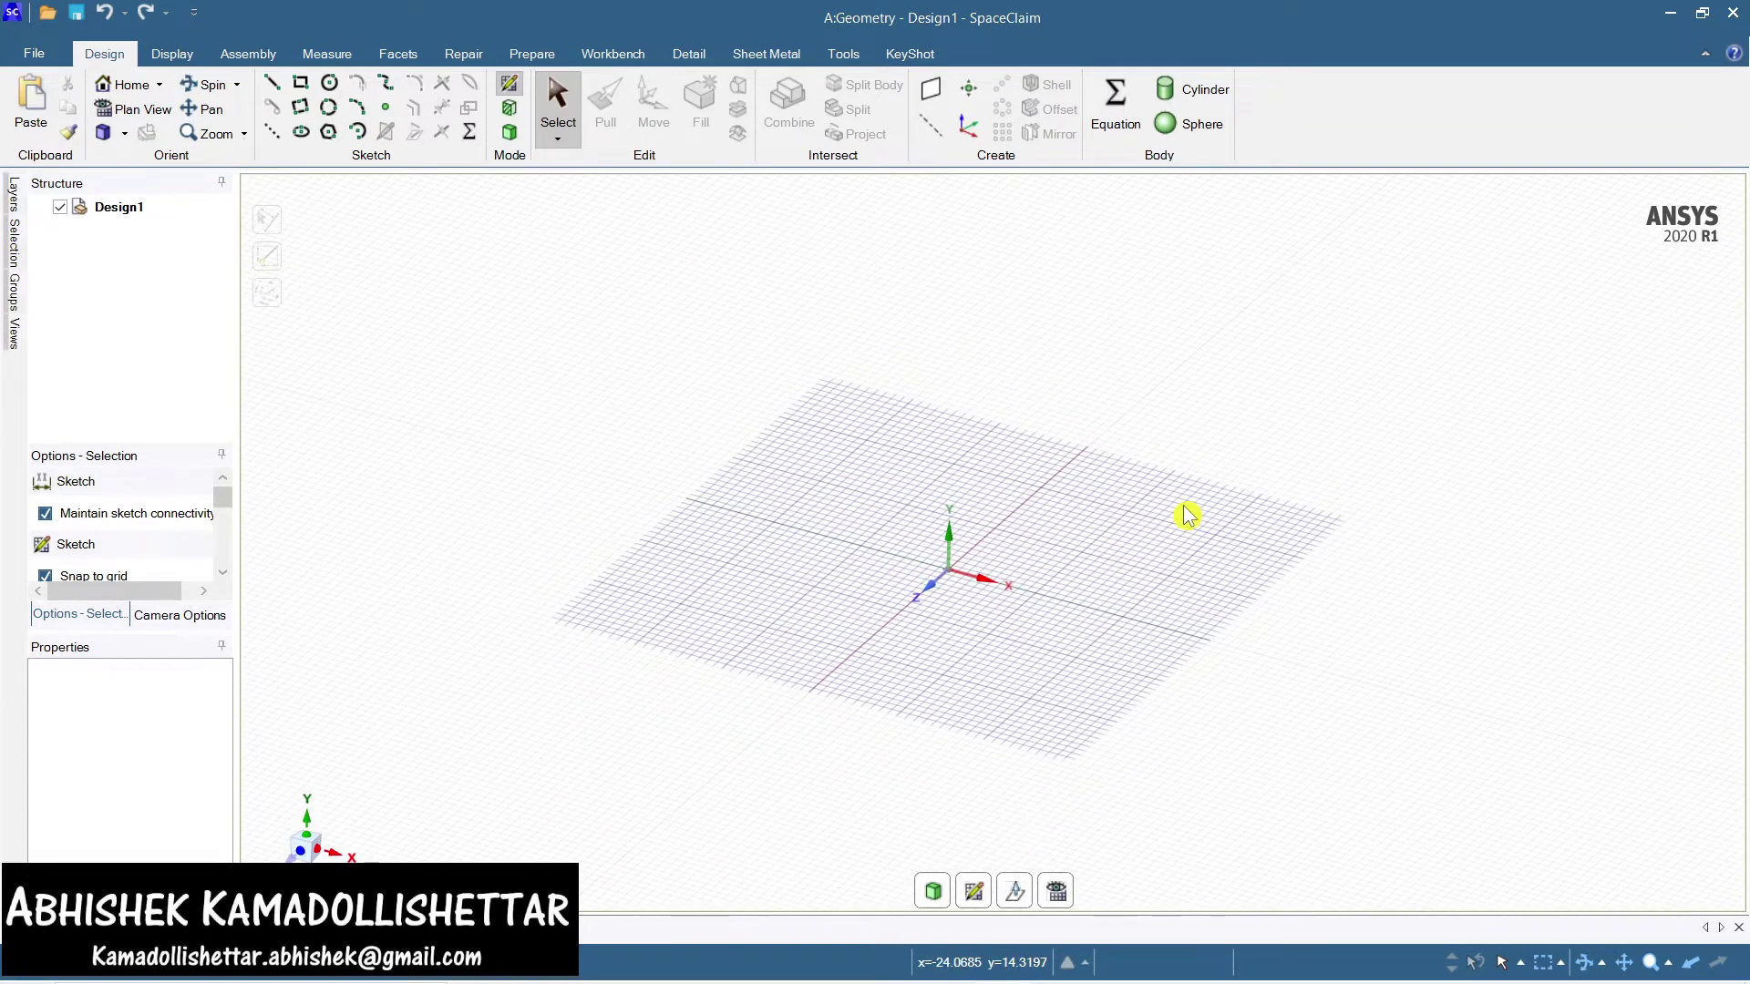
In plan view, draw a centre-based rectangle at the origin, 230 mm wide and 400 mm tall
middle_click_drag(1325, 538, 1318, 534)
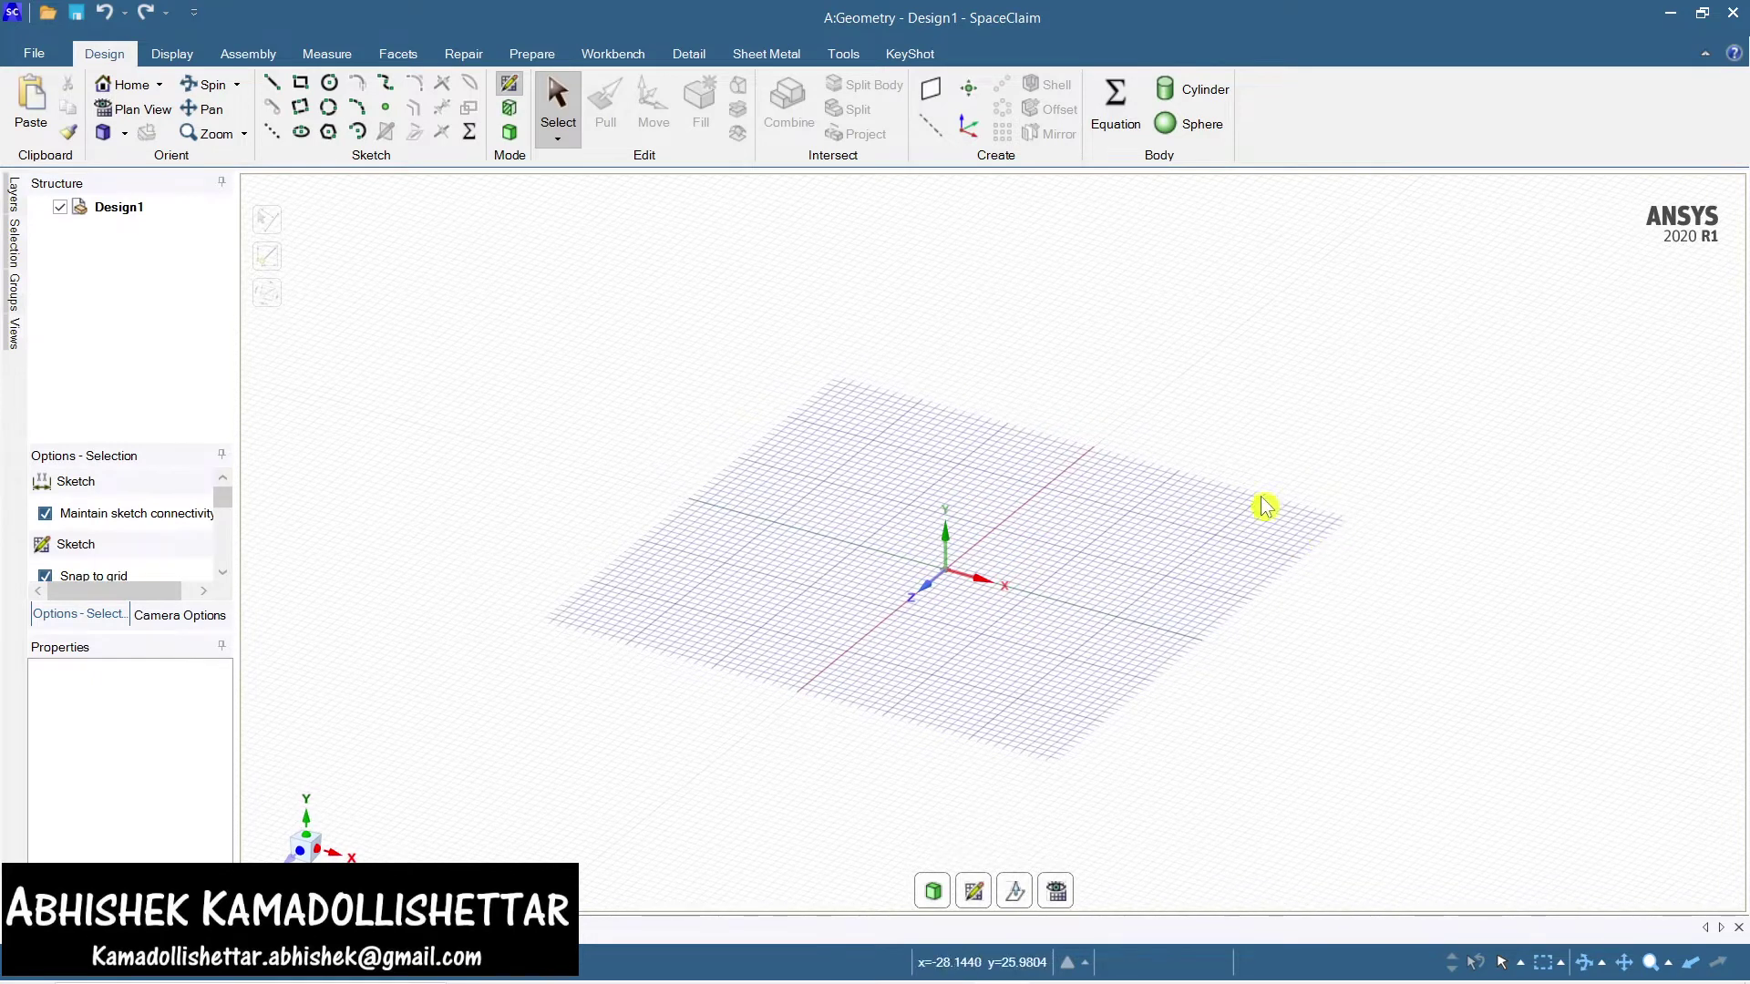
left_click(105, 137)
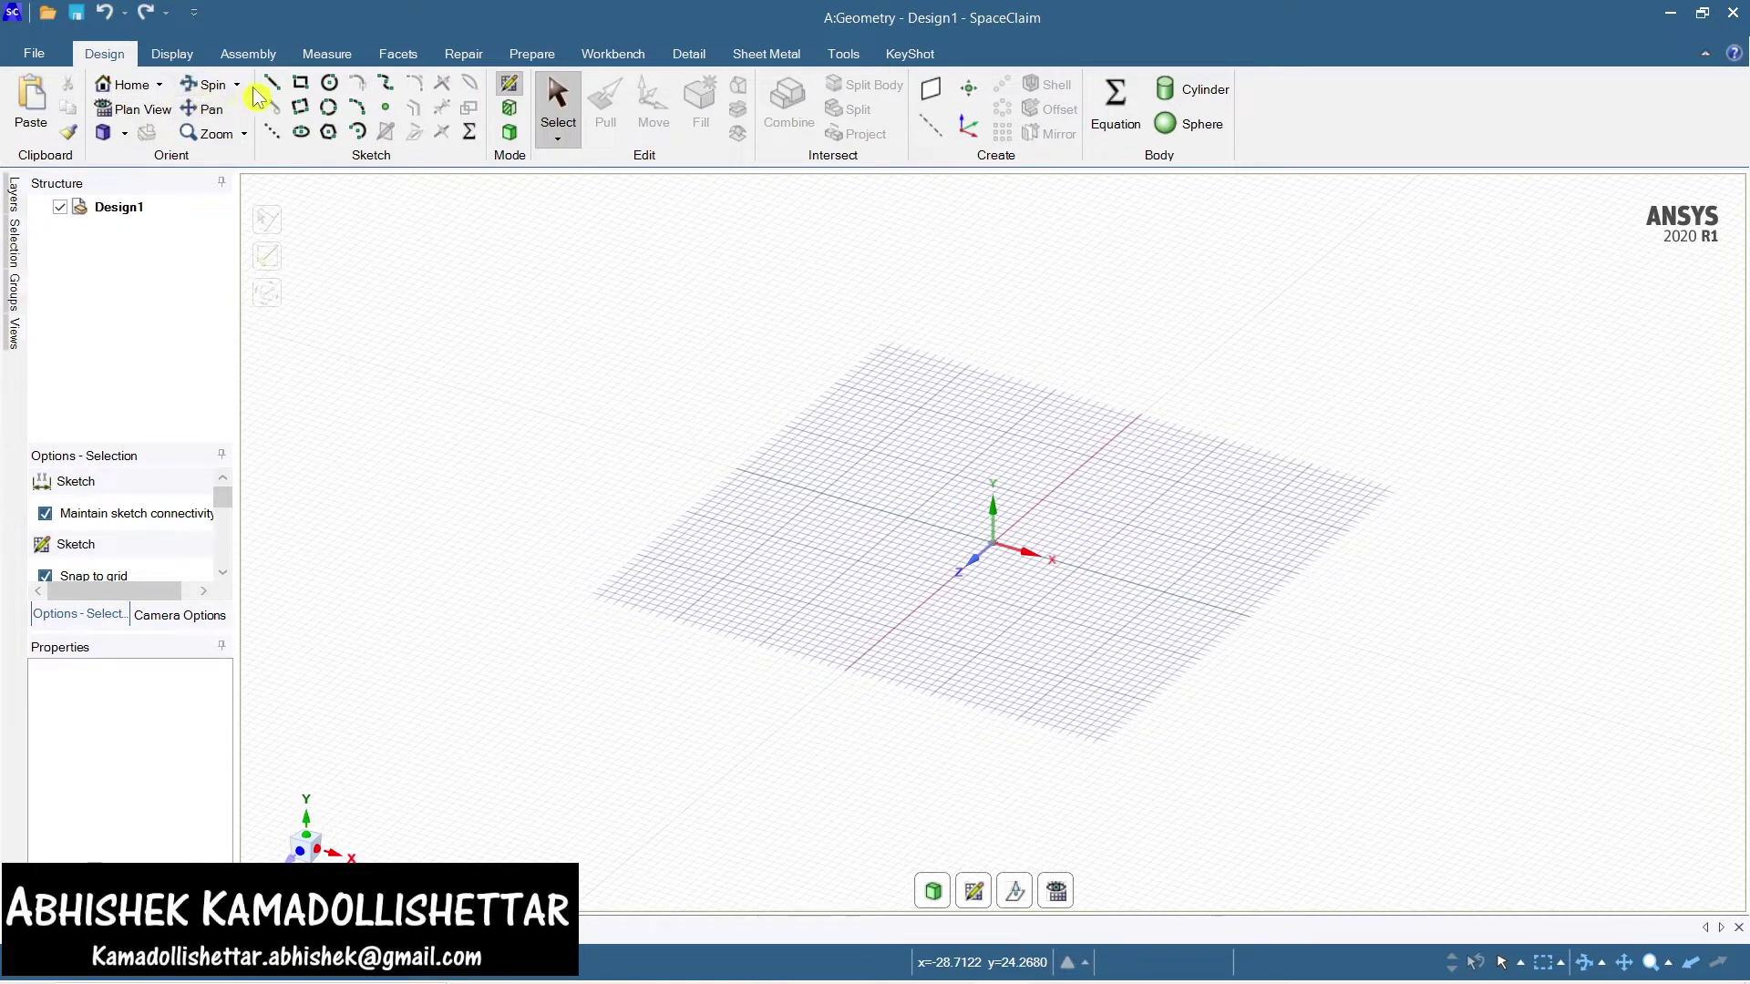
left_click(137, 111)
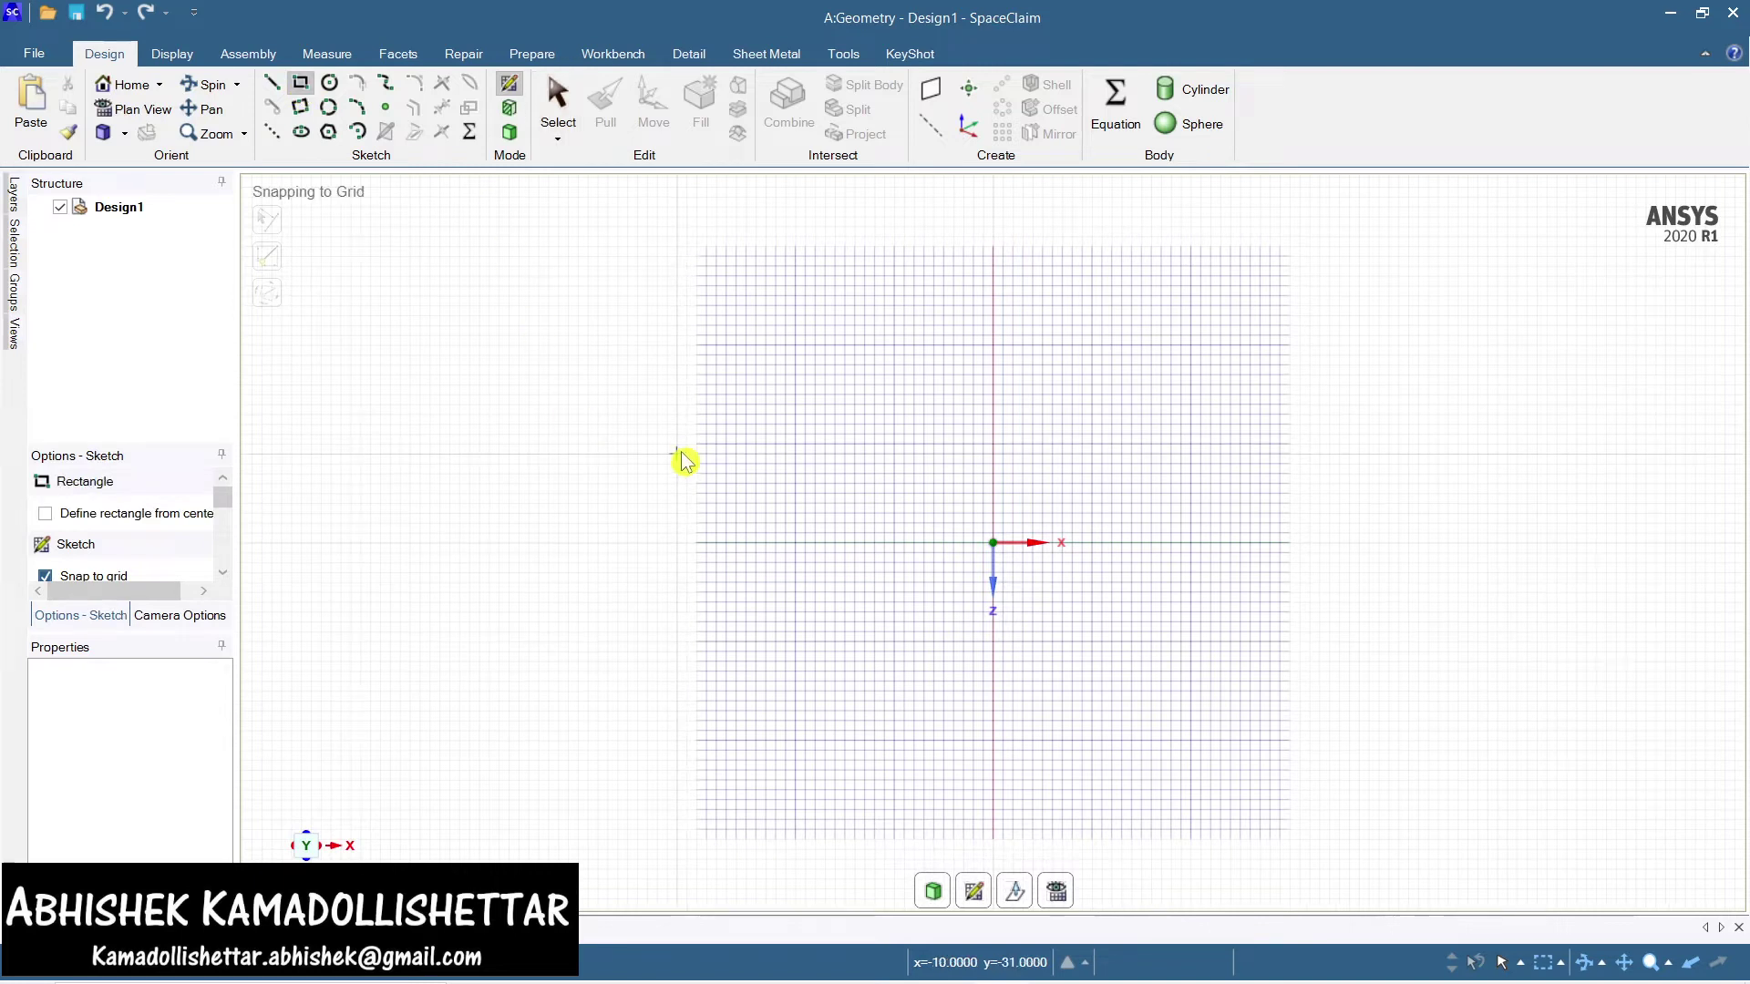
left_click(132, 517)
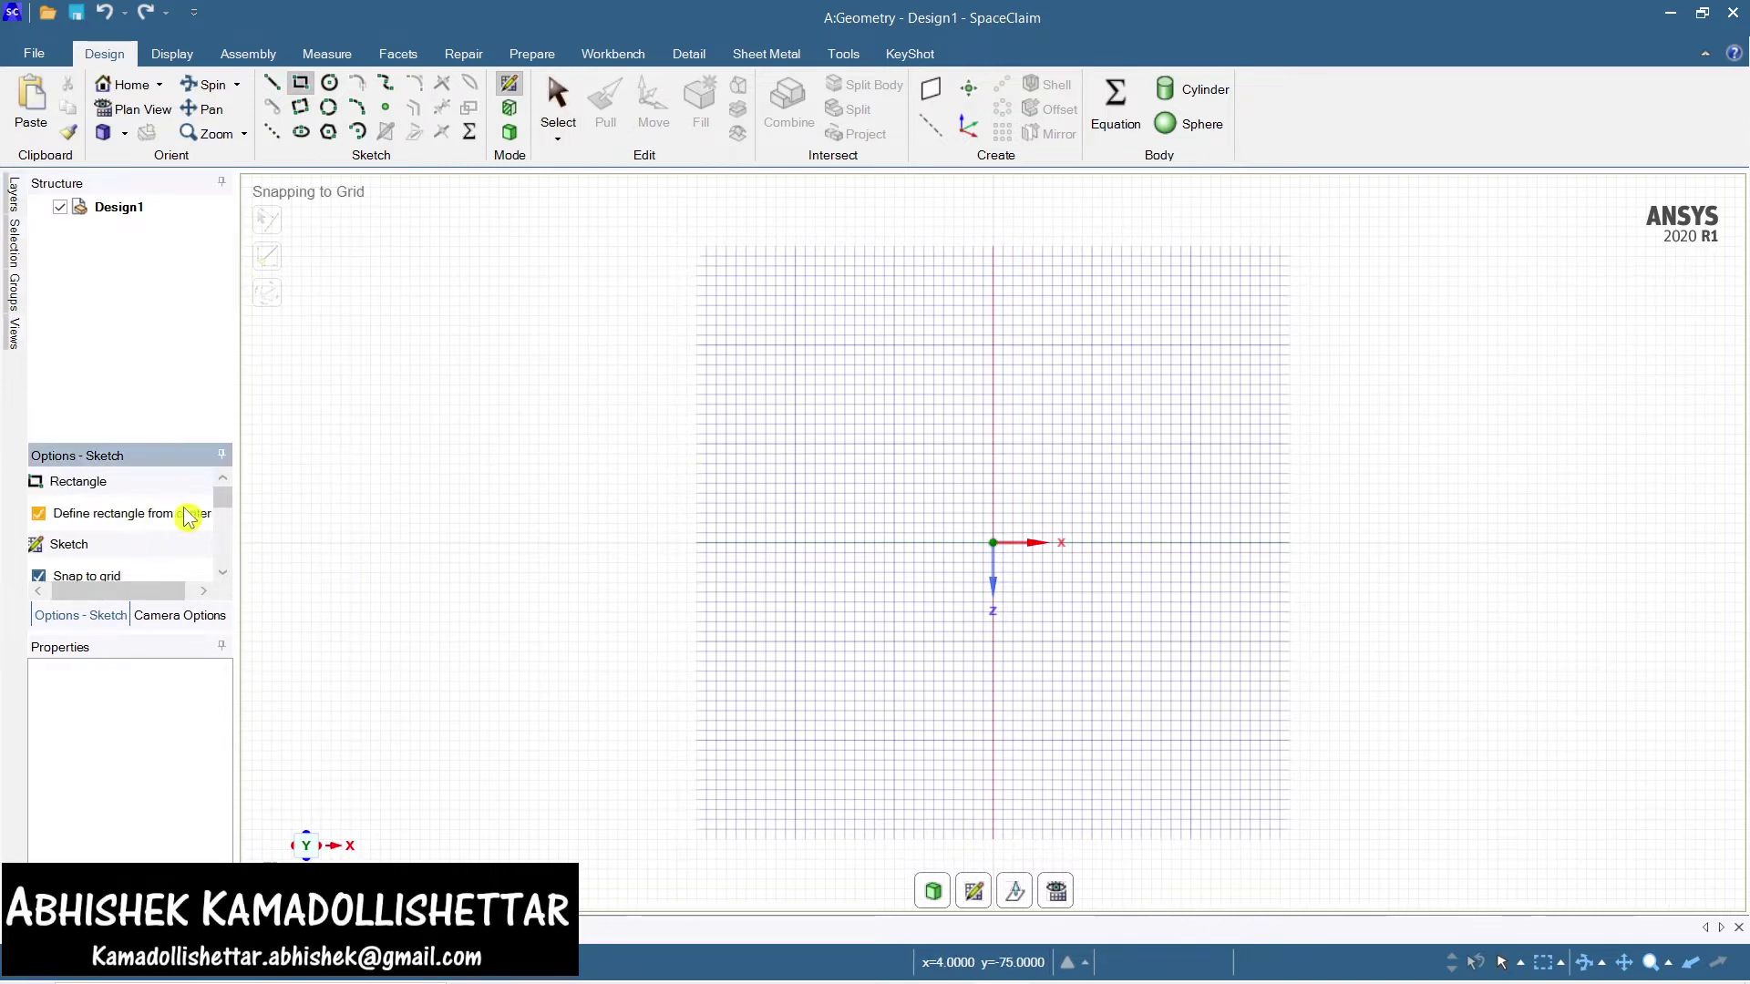
left_click(992, 542)
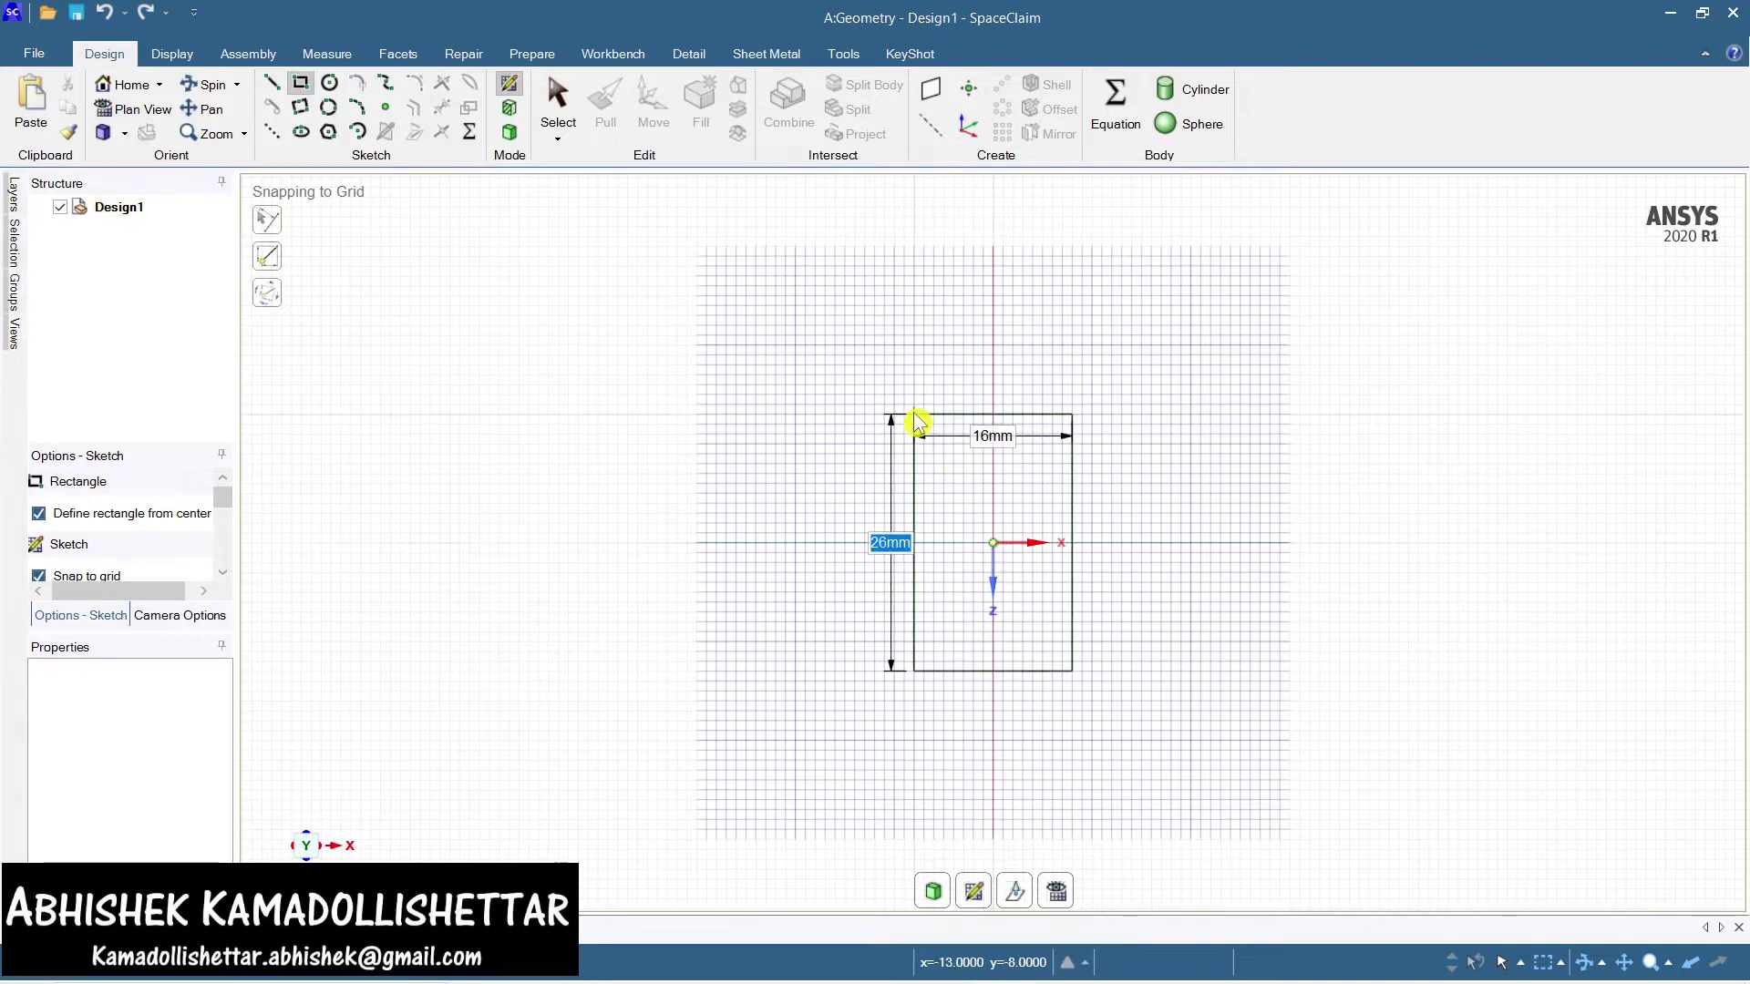
key("Tab")
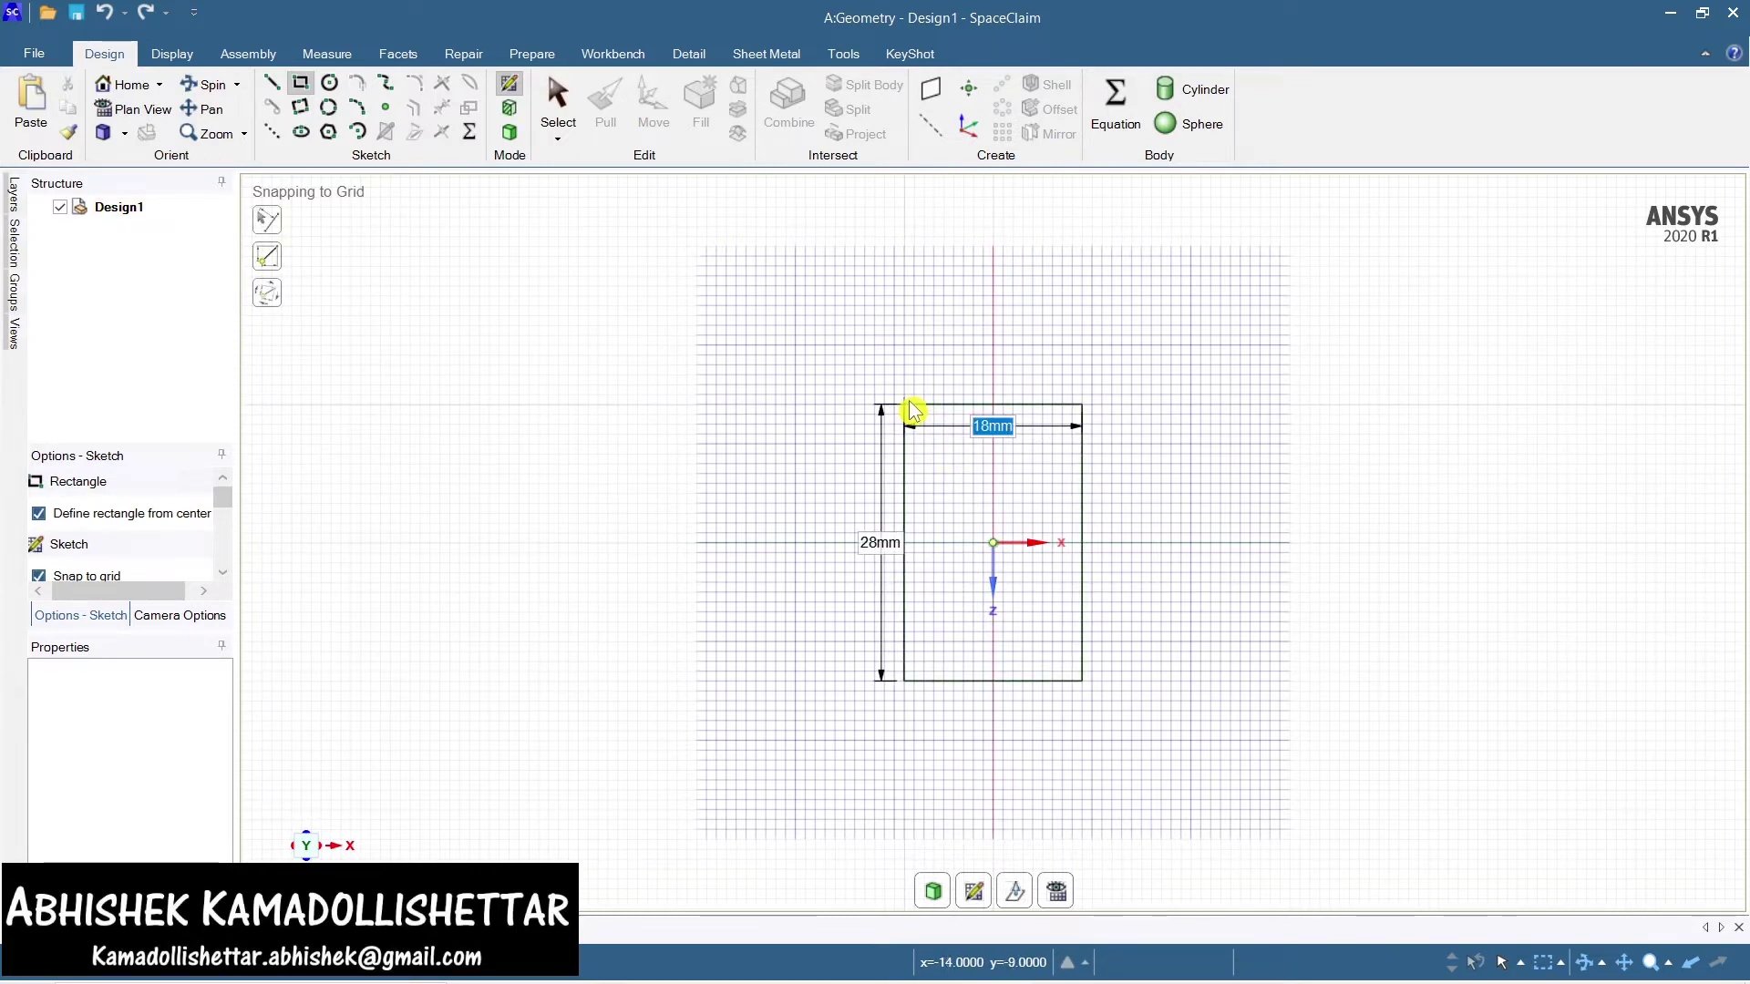
type("230")
key("Tab")
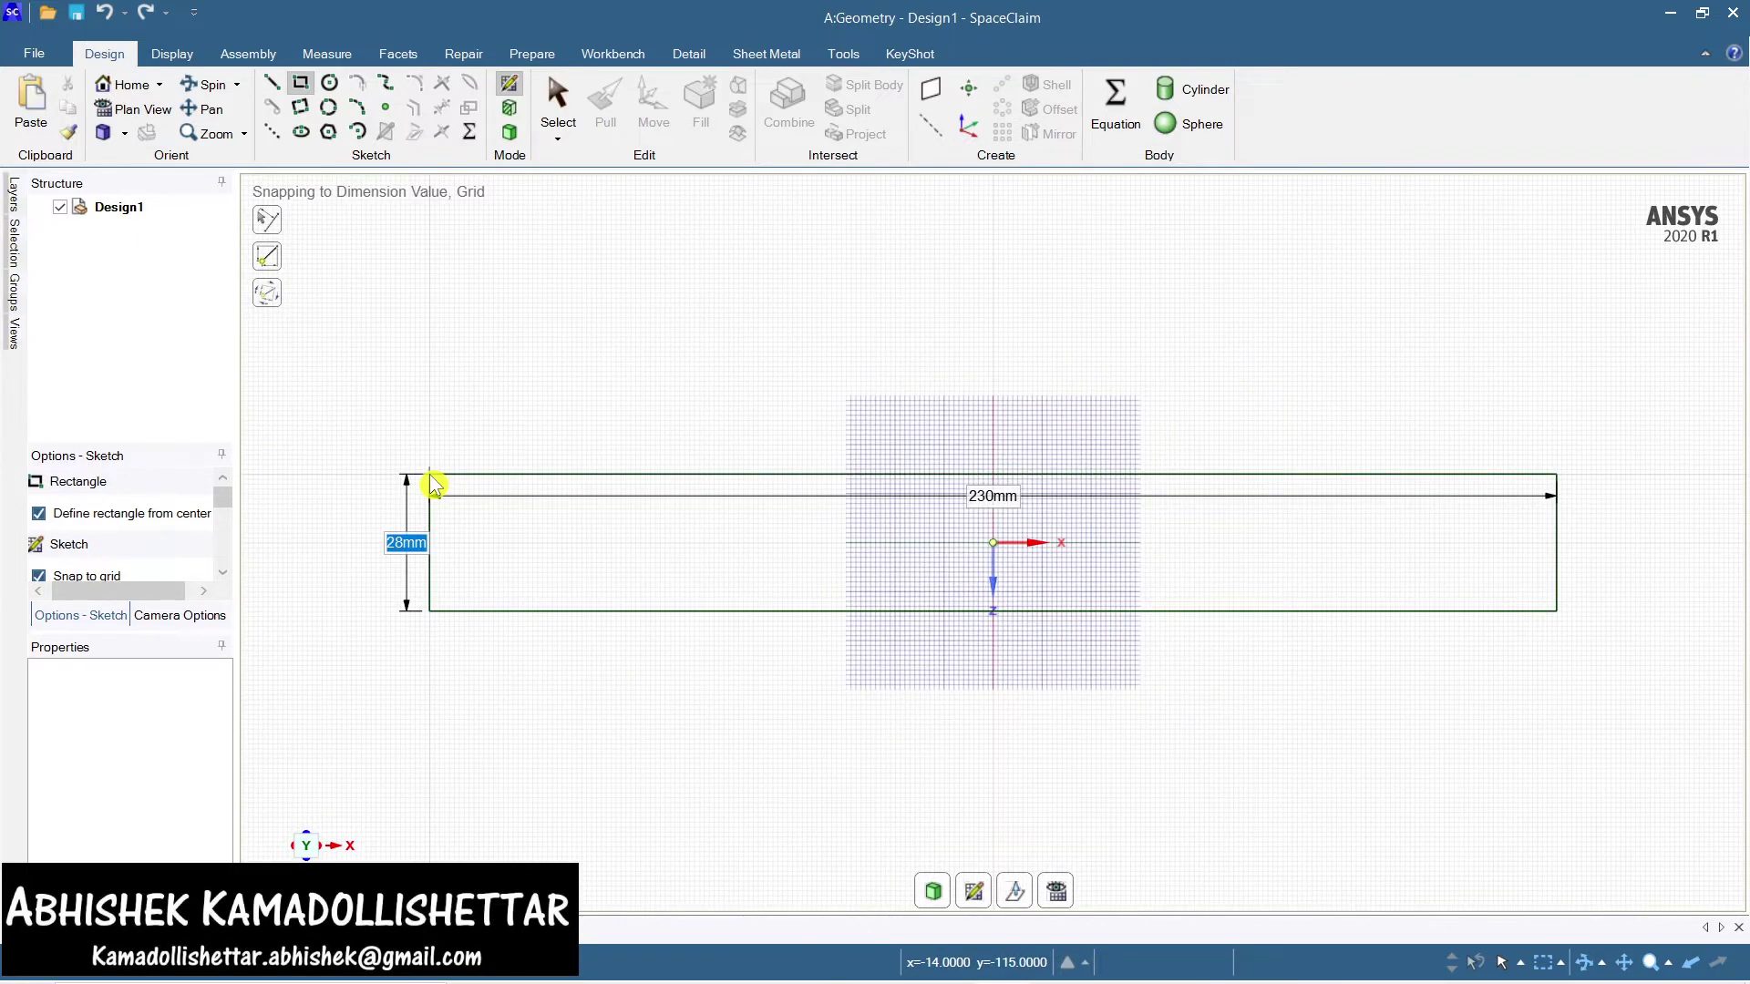
type("350")
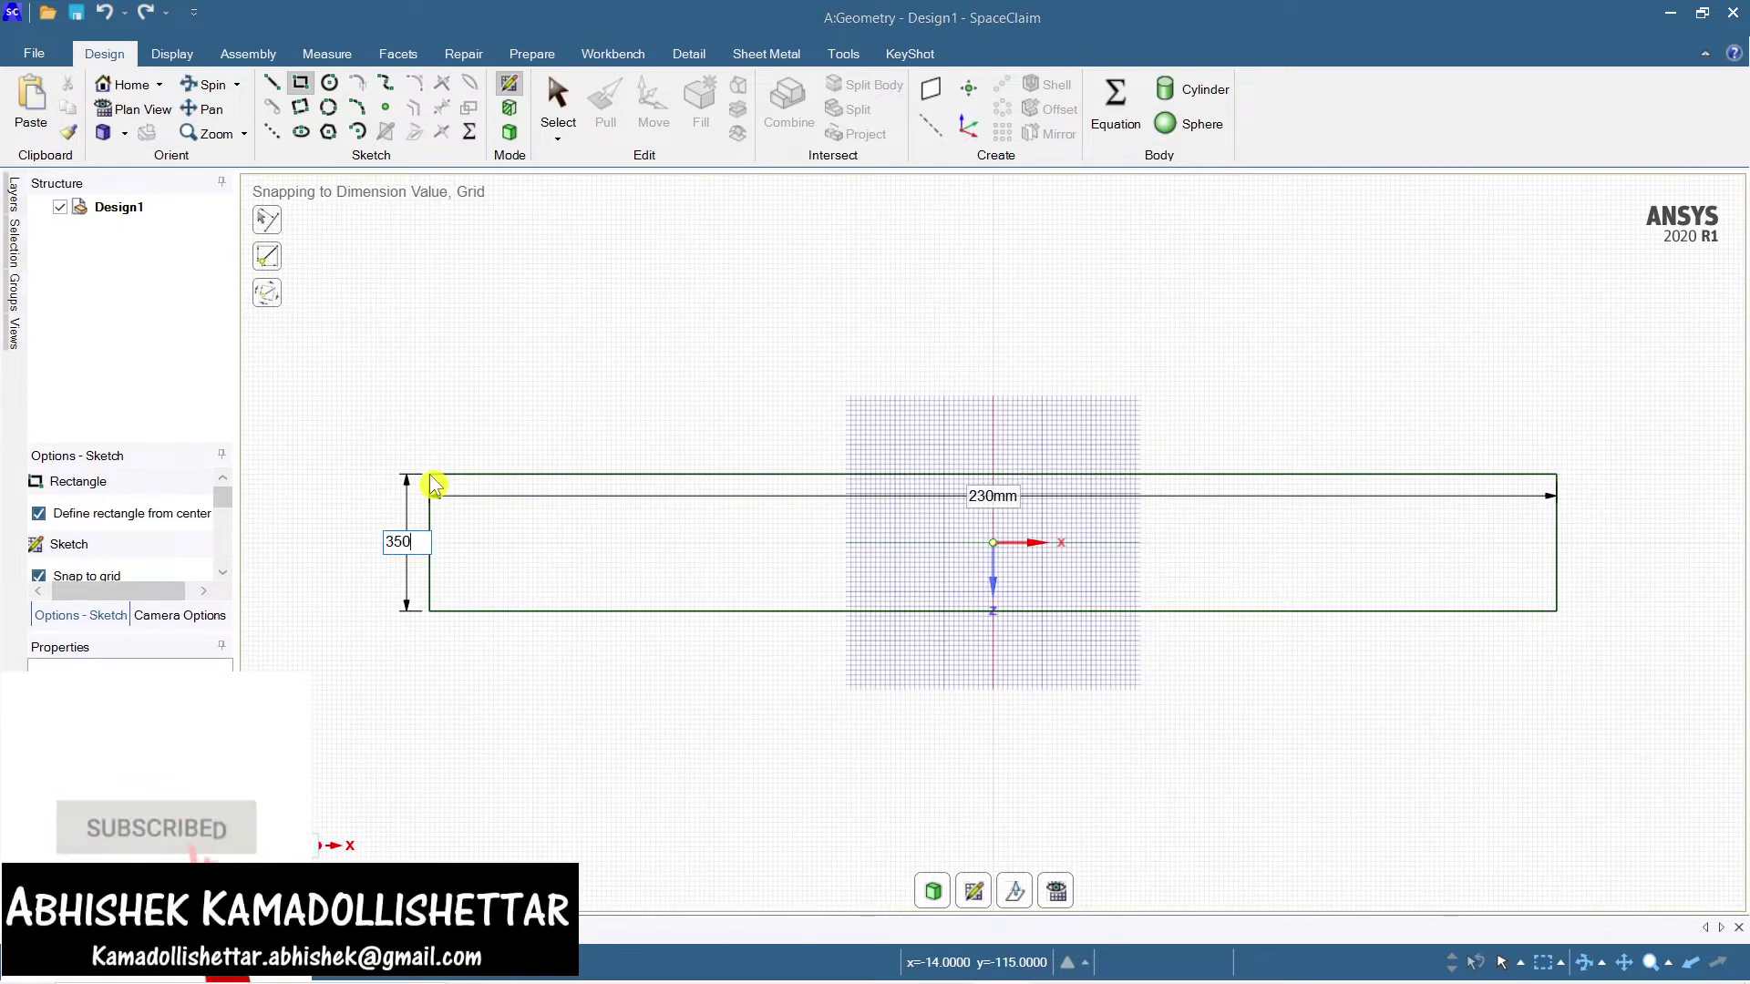
key("BackSpace")
key("BackSpace")
key("BackSpace")
type("400")
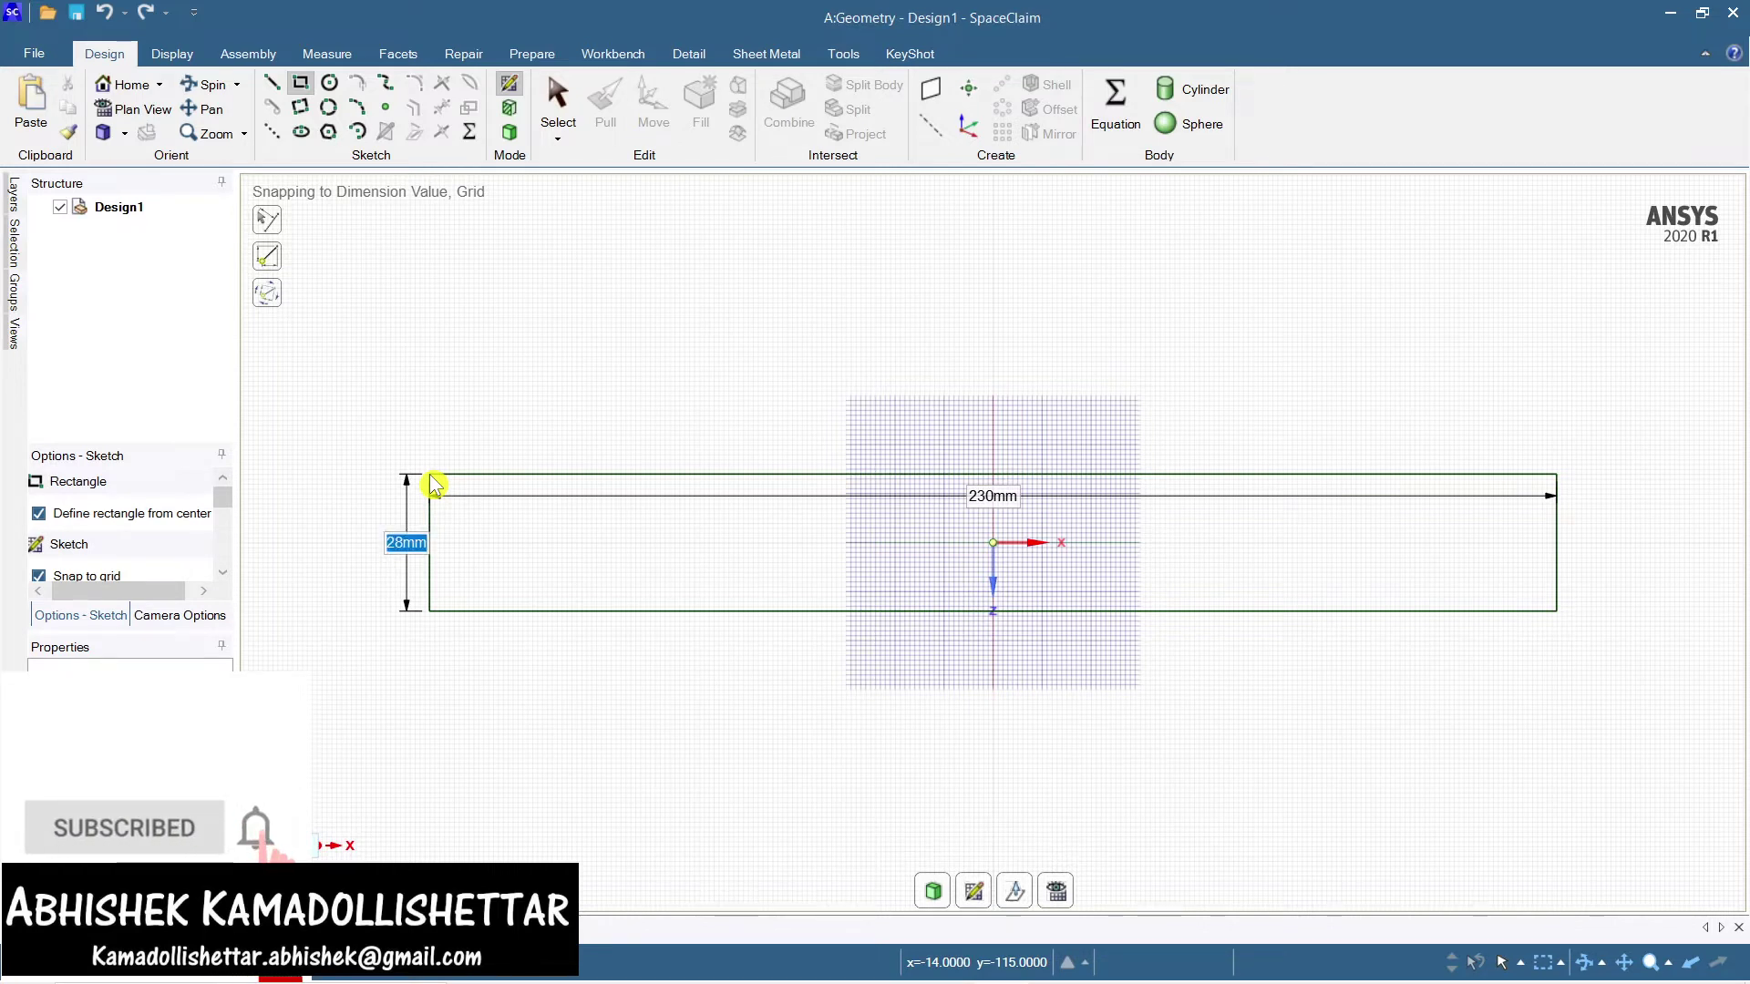
key("Return")
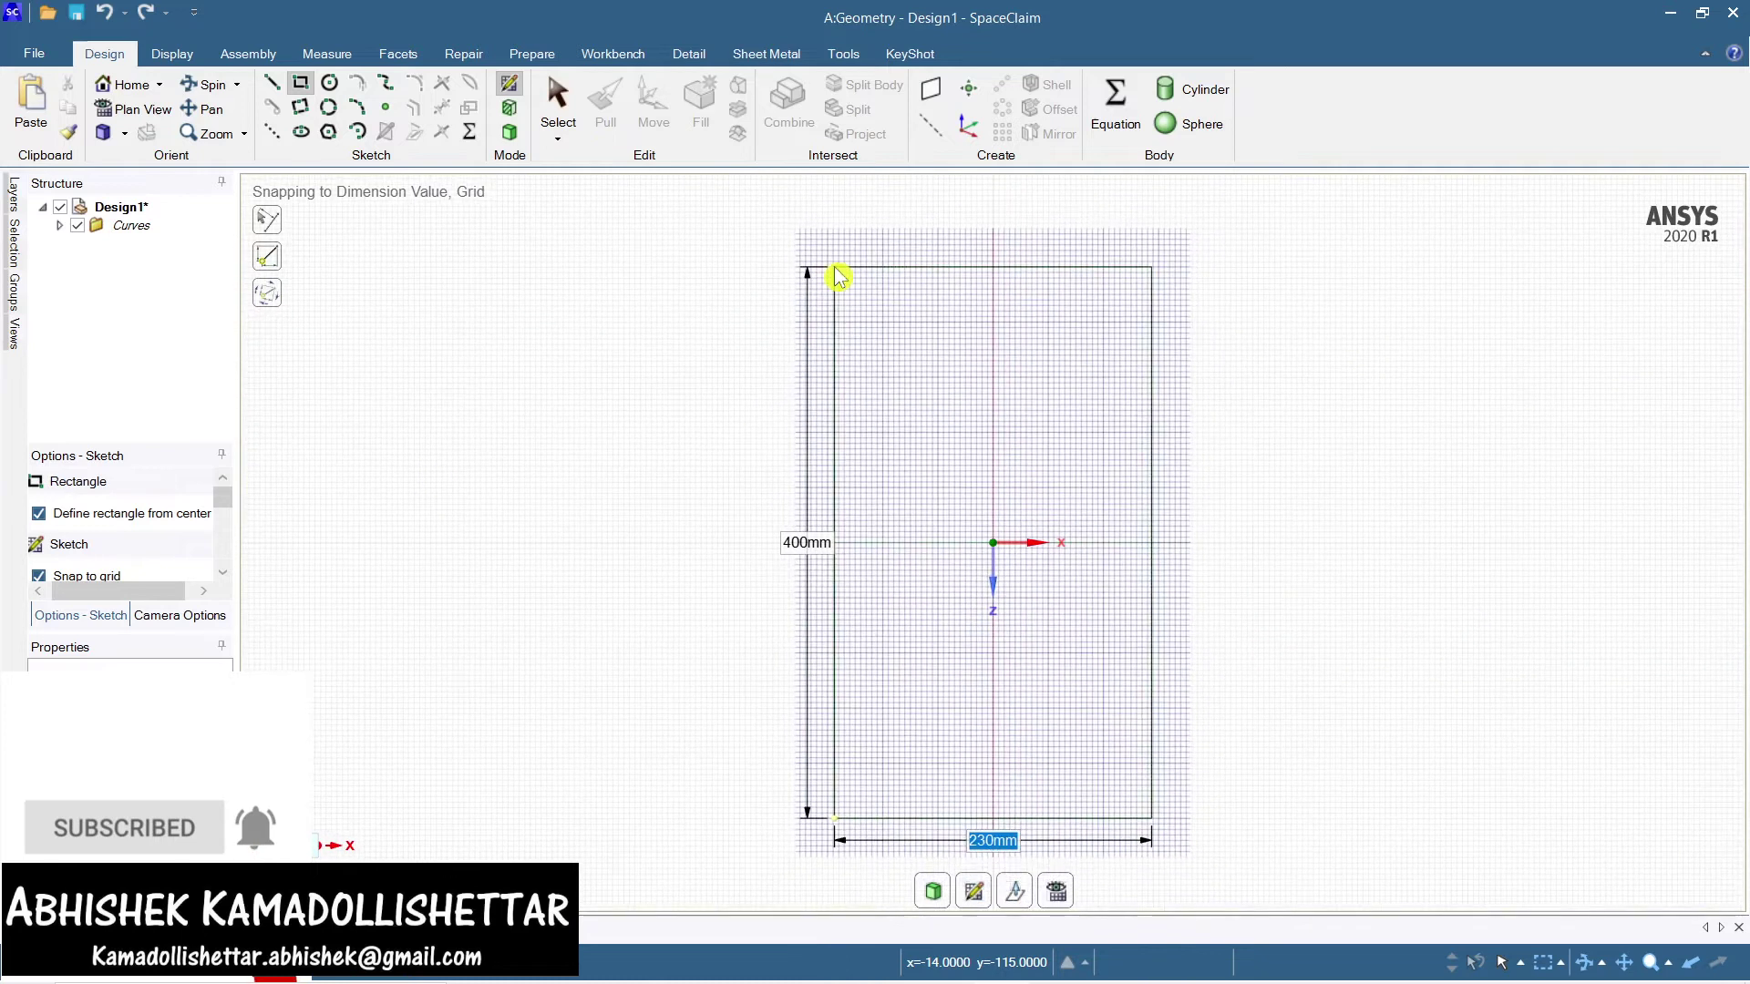
key("Escape")
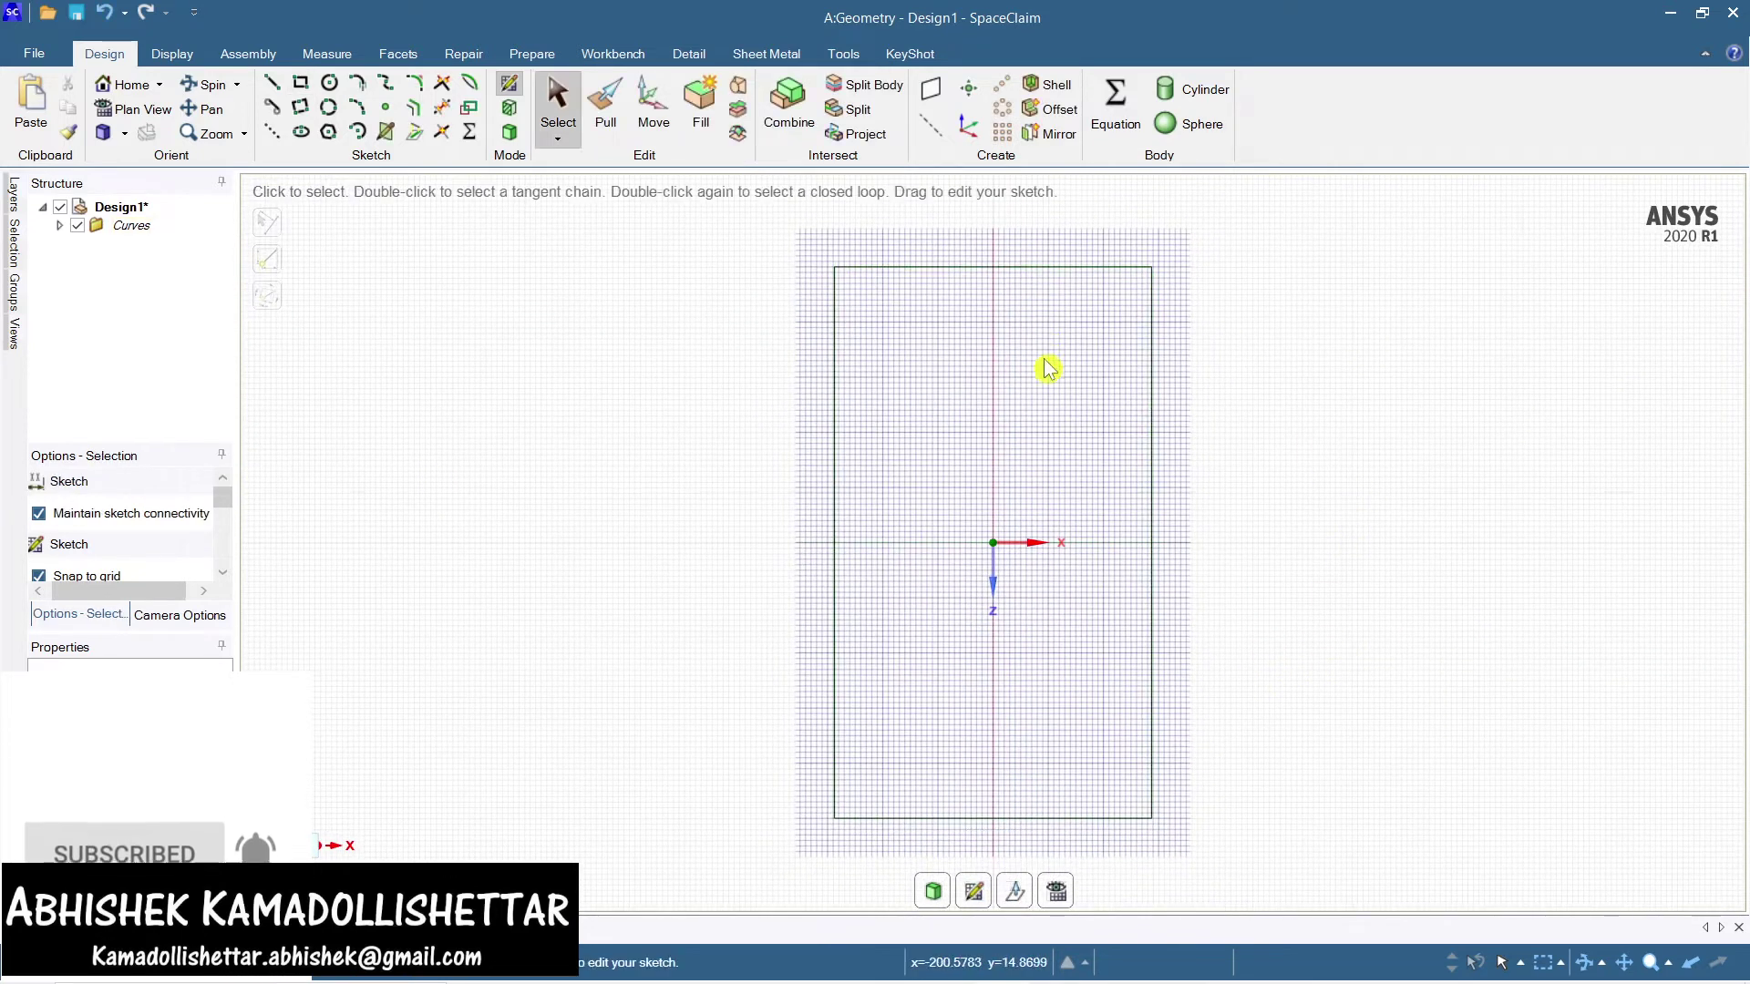
Switch to 3D mode so the rectangle becomes a surface, then pick it with Pull in isometric view
left_click(931, 894)
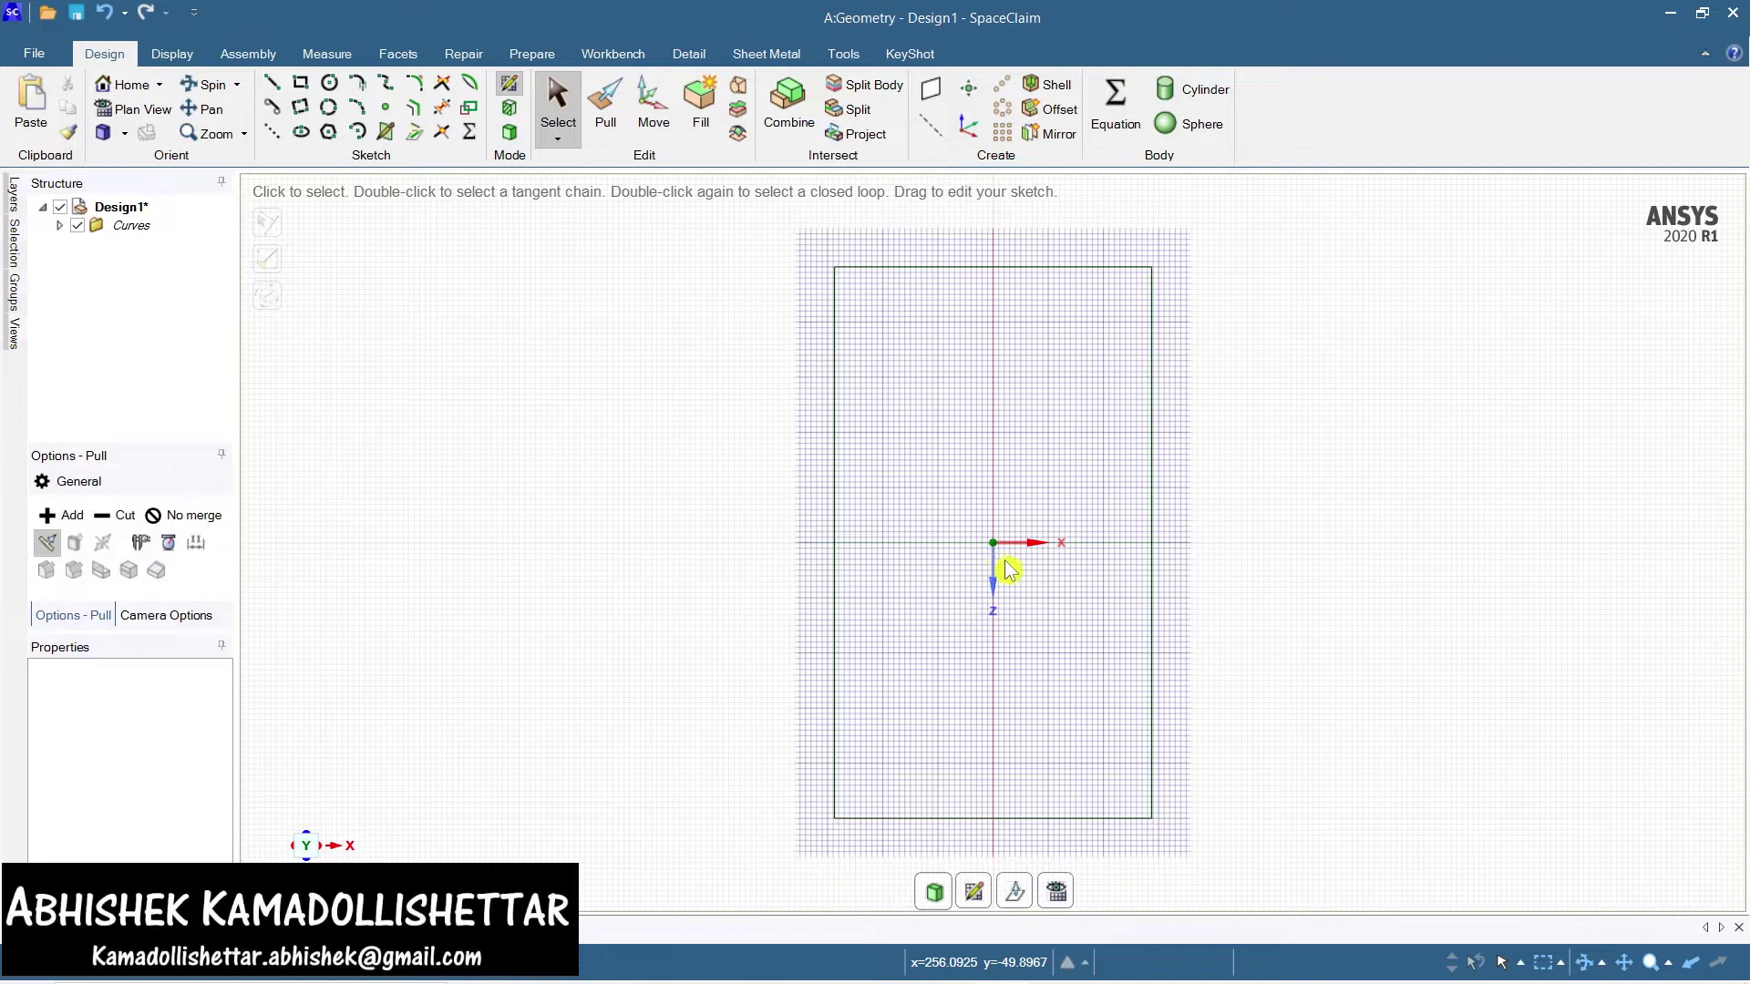
left_click(1082, 625)
key("Escape")
middle_click_drag(1280, 581, 1265, 501)
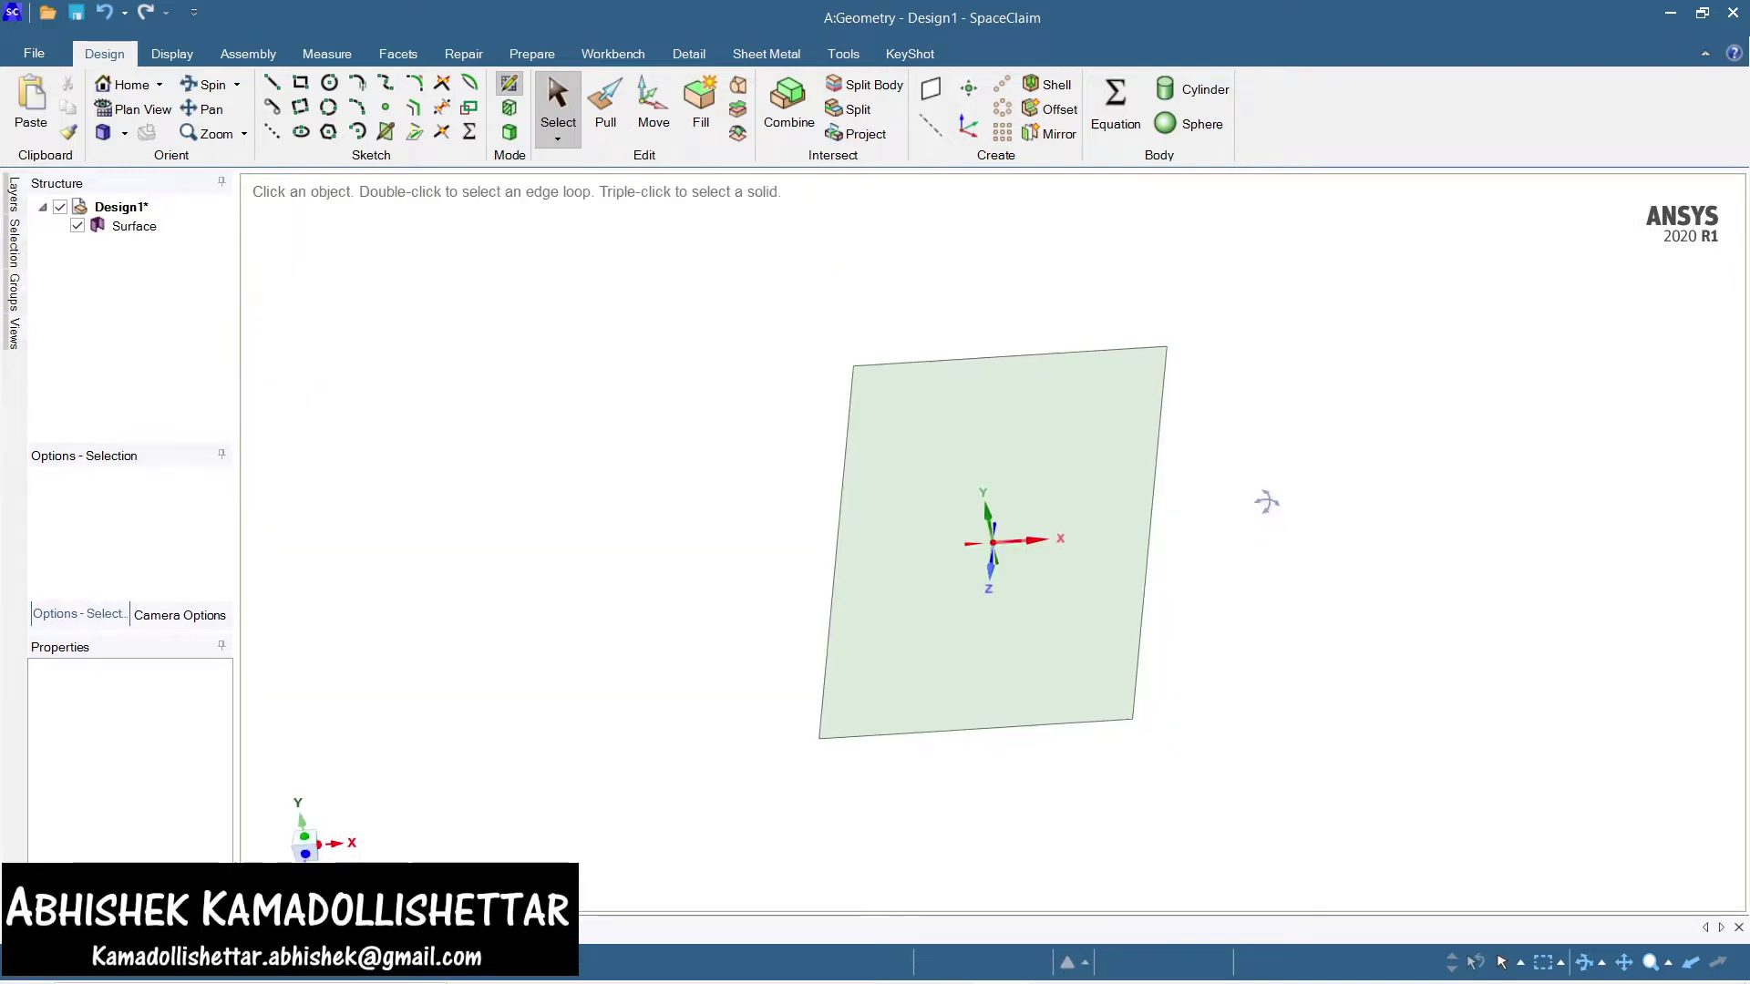
left_click(108, 136)
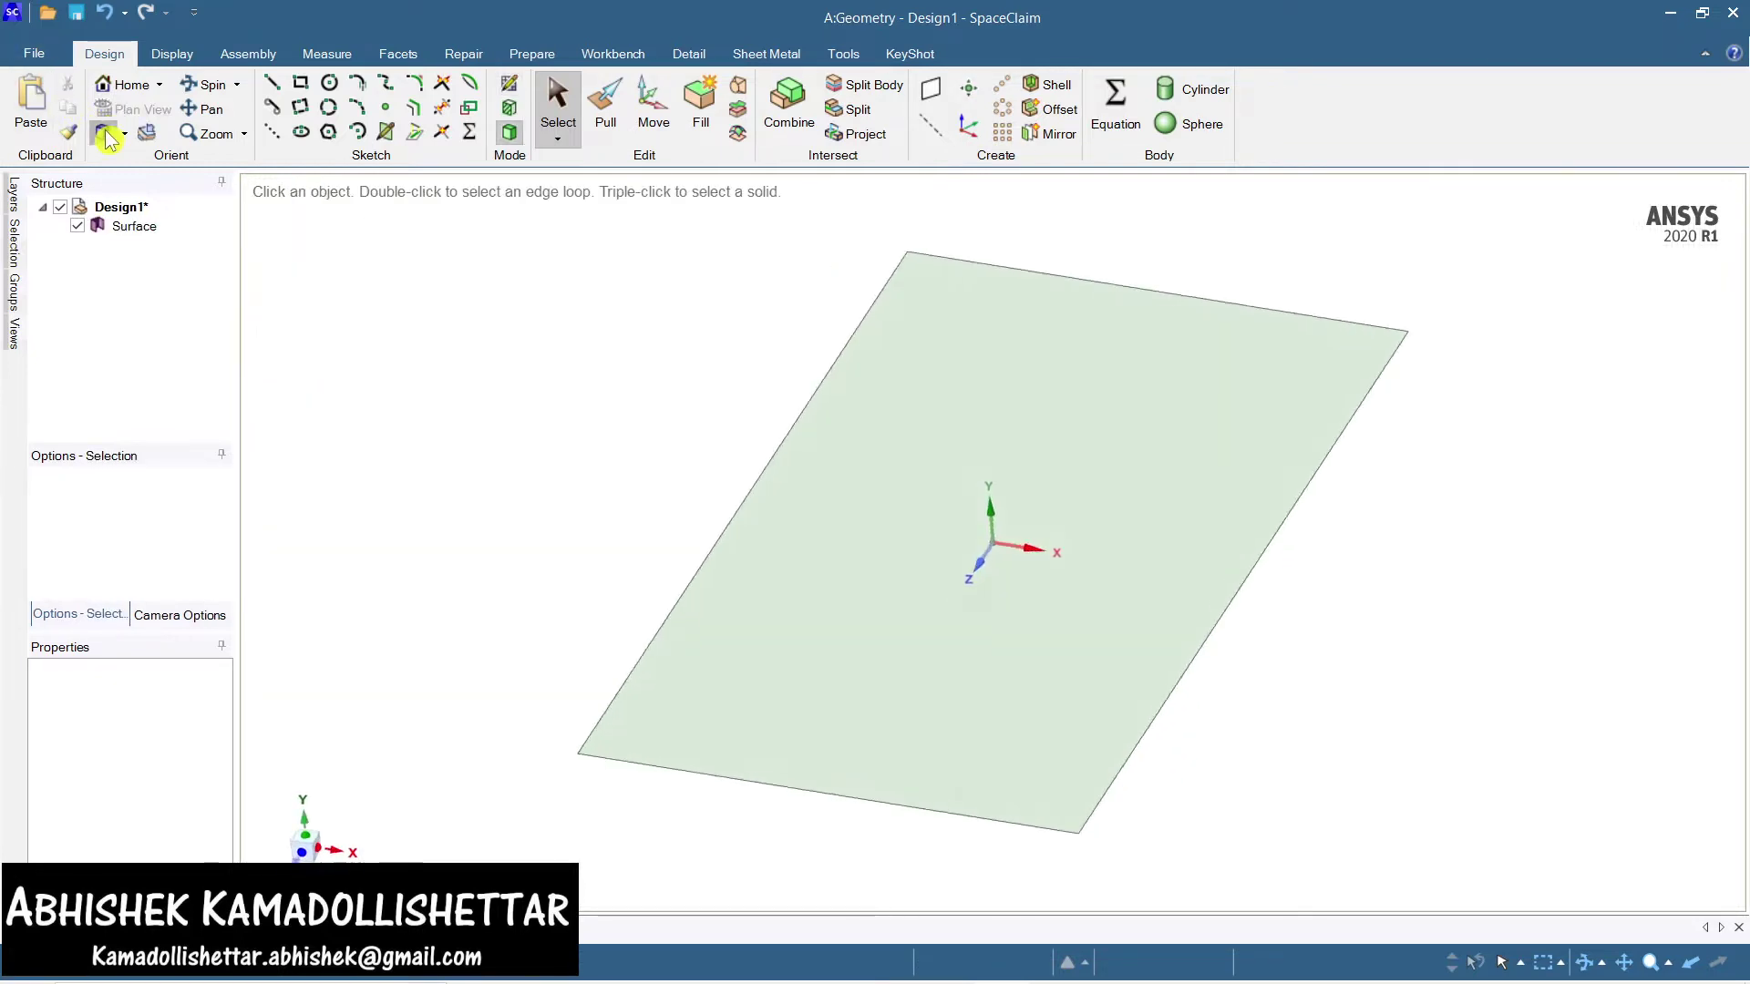
left_click(904, 503)
left_click(978, 524)
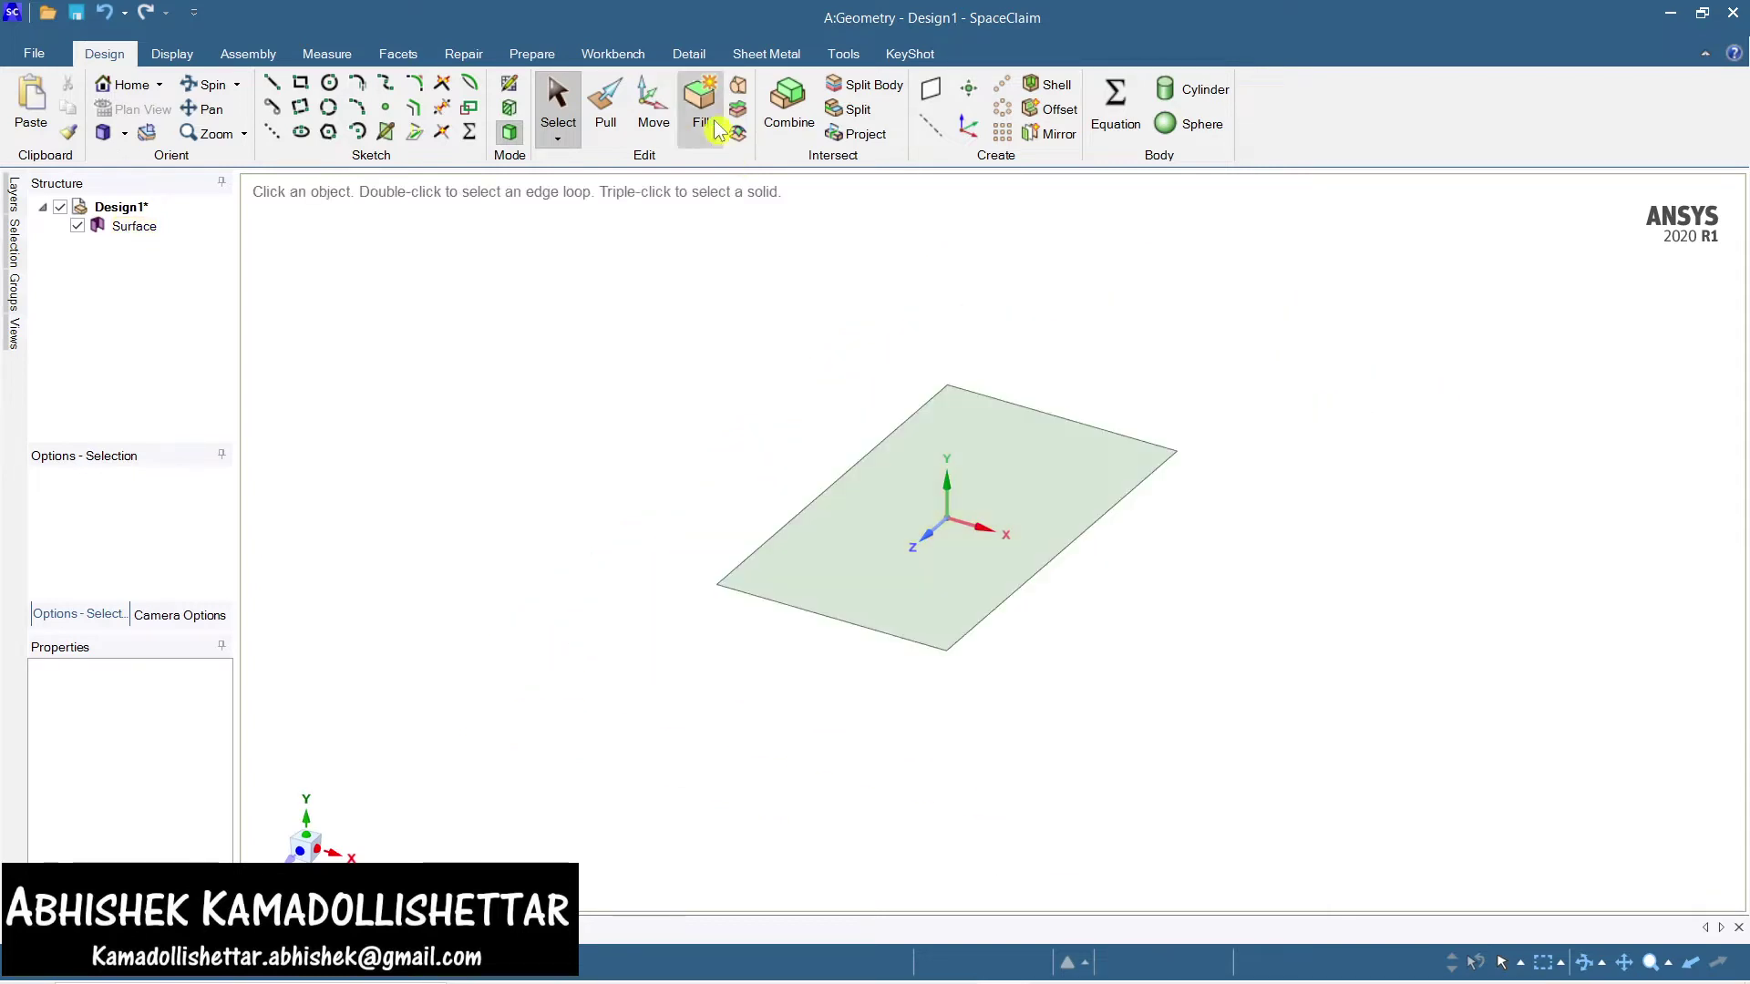
left_click(605, 109)
left_click(994, 483)
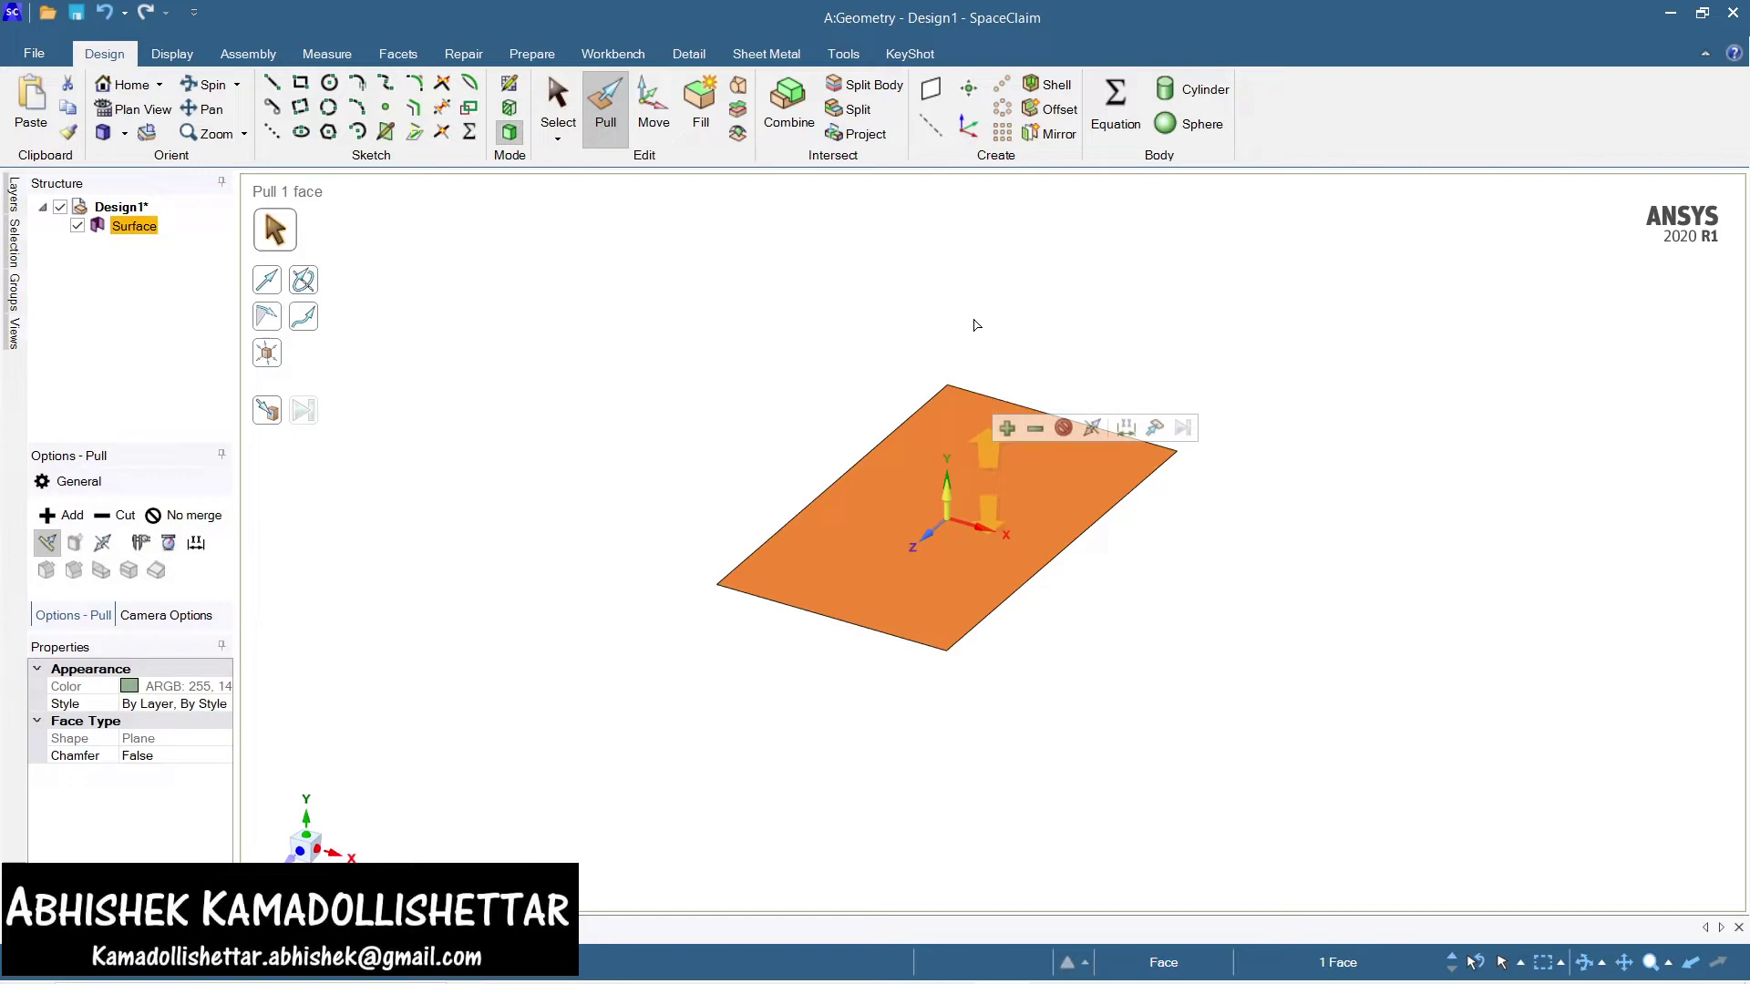
Pull the rectangular surface up 3000 mm into a solid column and frame it in view
left_click_drag(975, 325, 975, 328)
type("3.")
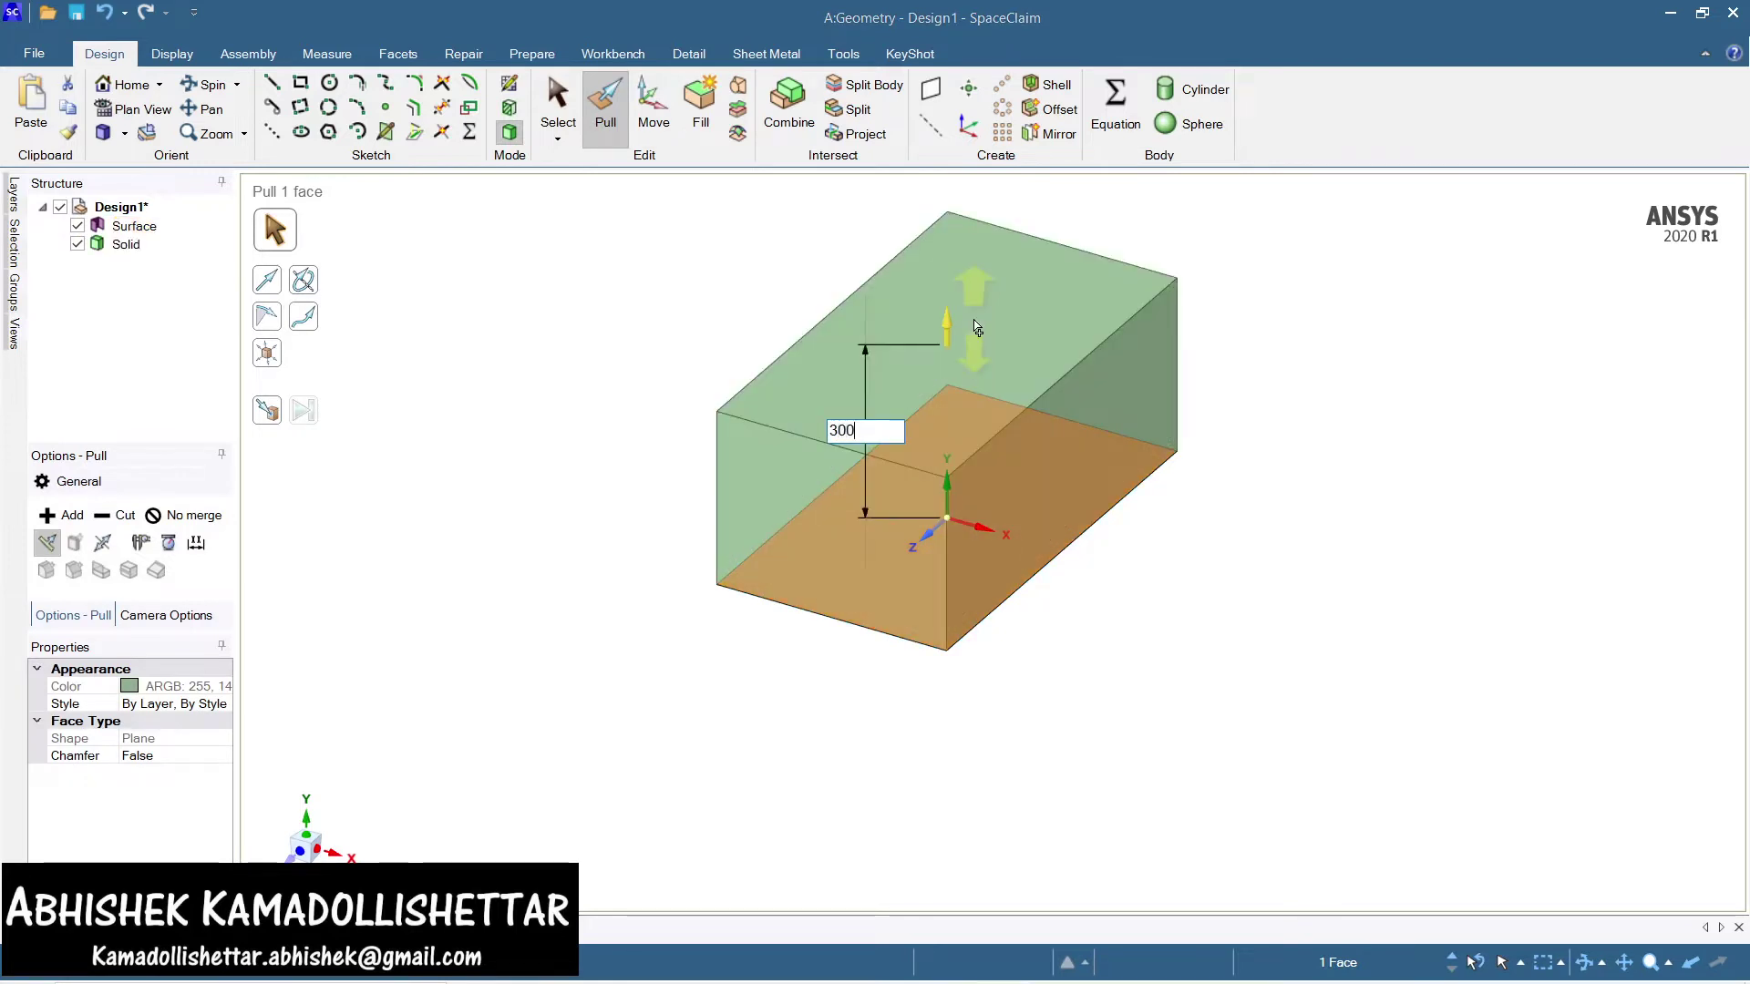
type("00")
key("Return")
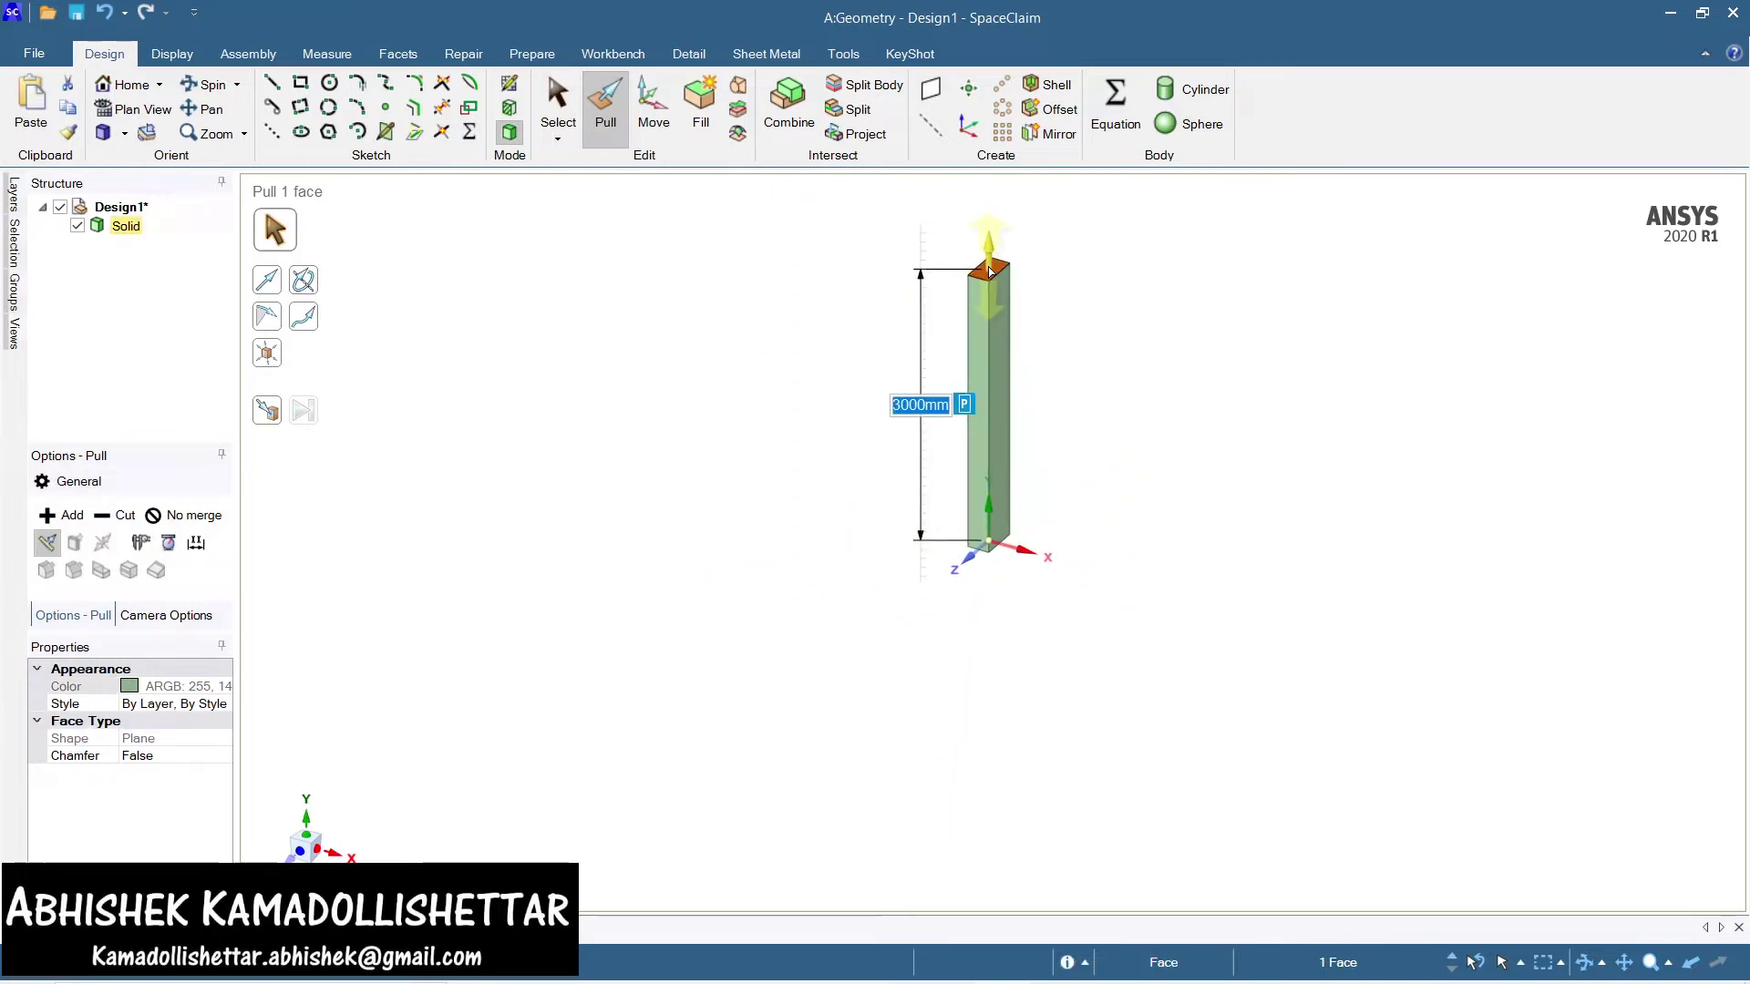
key("Escape")
key("Escape")
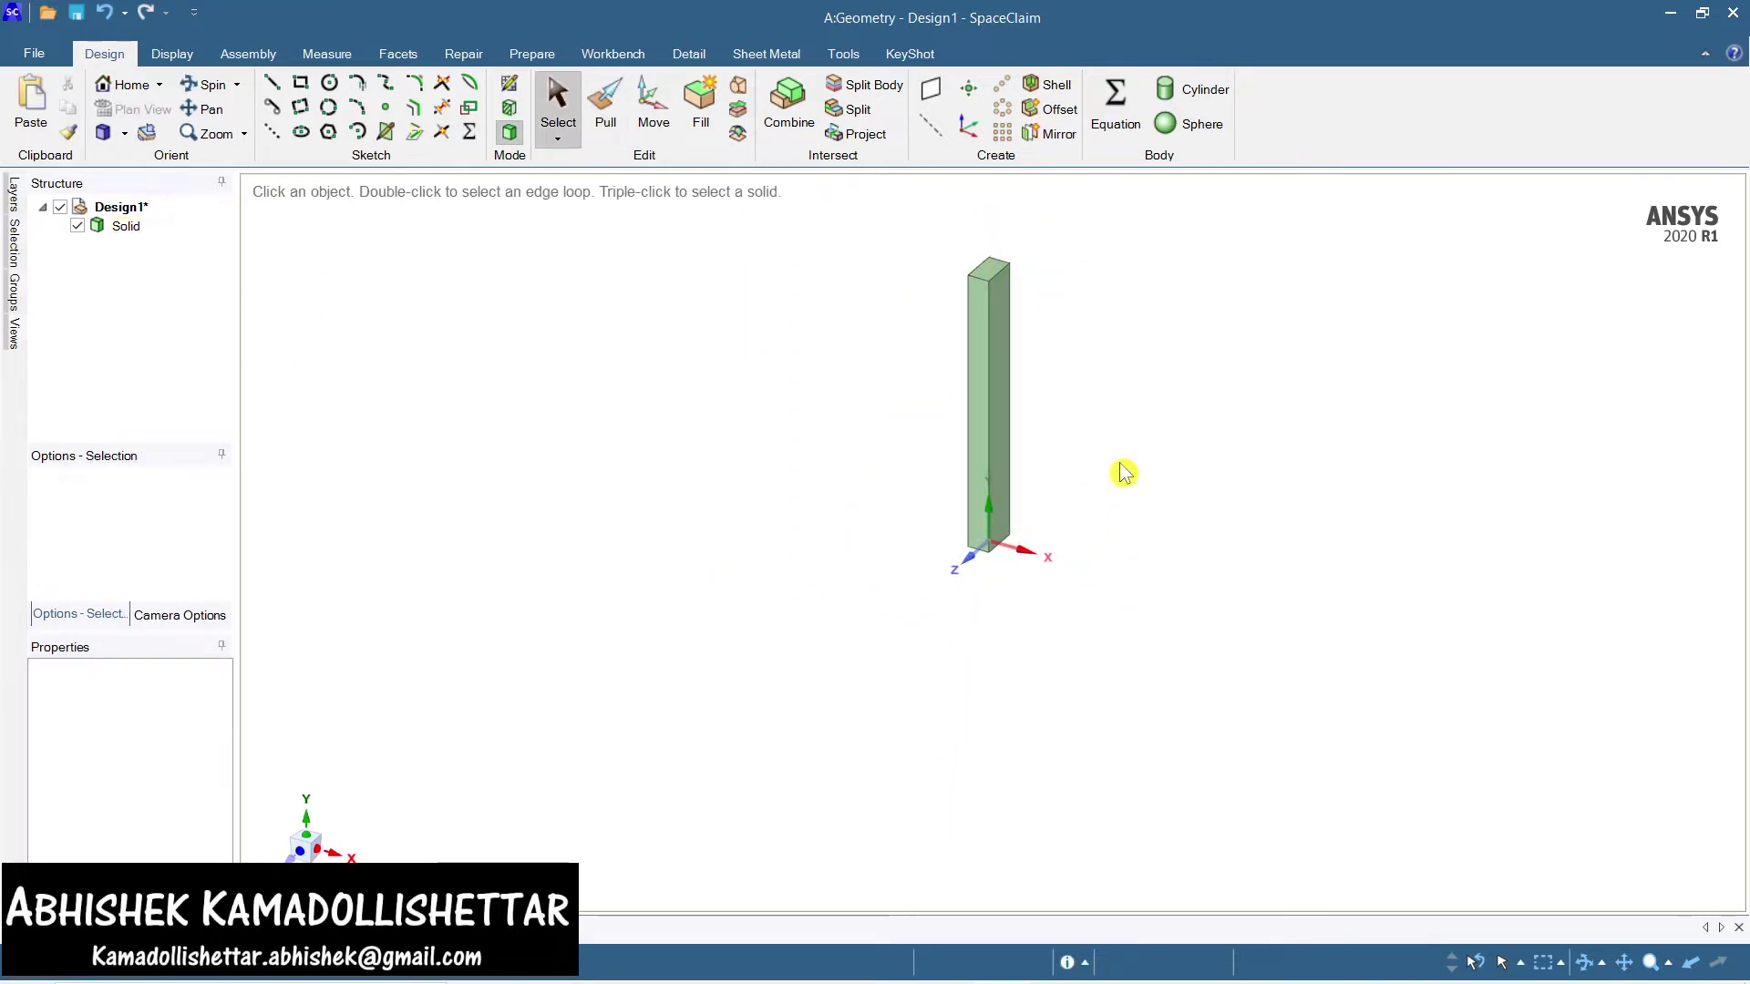
mouse_move(1120, 464)
middle_mouse_down("ctrl")
mouse_move(1122, 538)
mouse_move(1102, 504)
mouse_move(1108, 523)
mouse_move(1074, 500)
mouse_move(1088, 512)
middle_mouse_up("ctrl")
scroll(1035, 468, "down", 1)
scroll(1028, 467, "up", 3)
scroll(1101, 504, "up", 1)
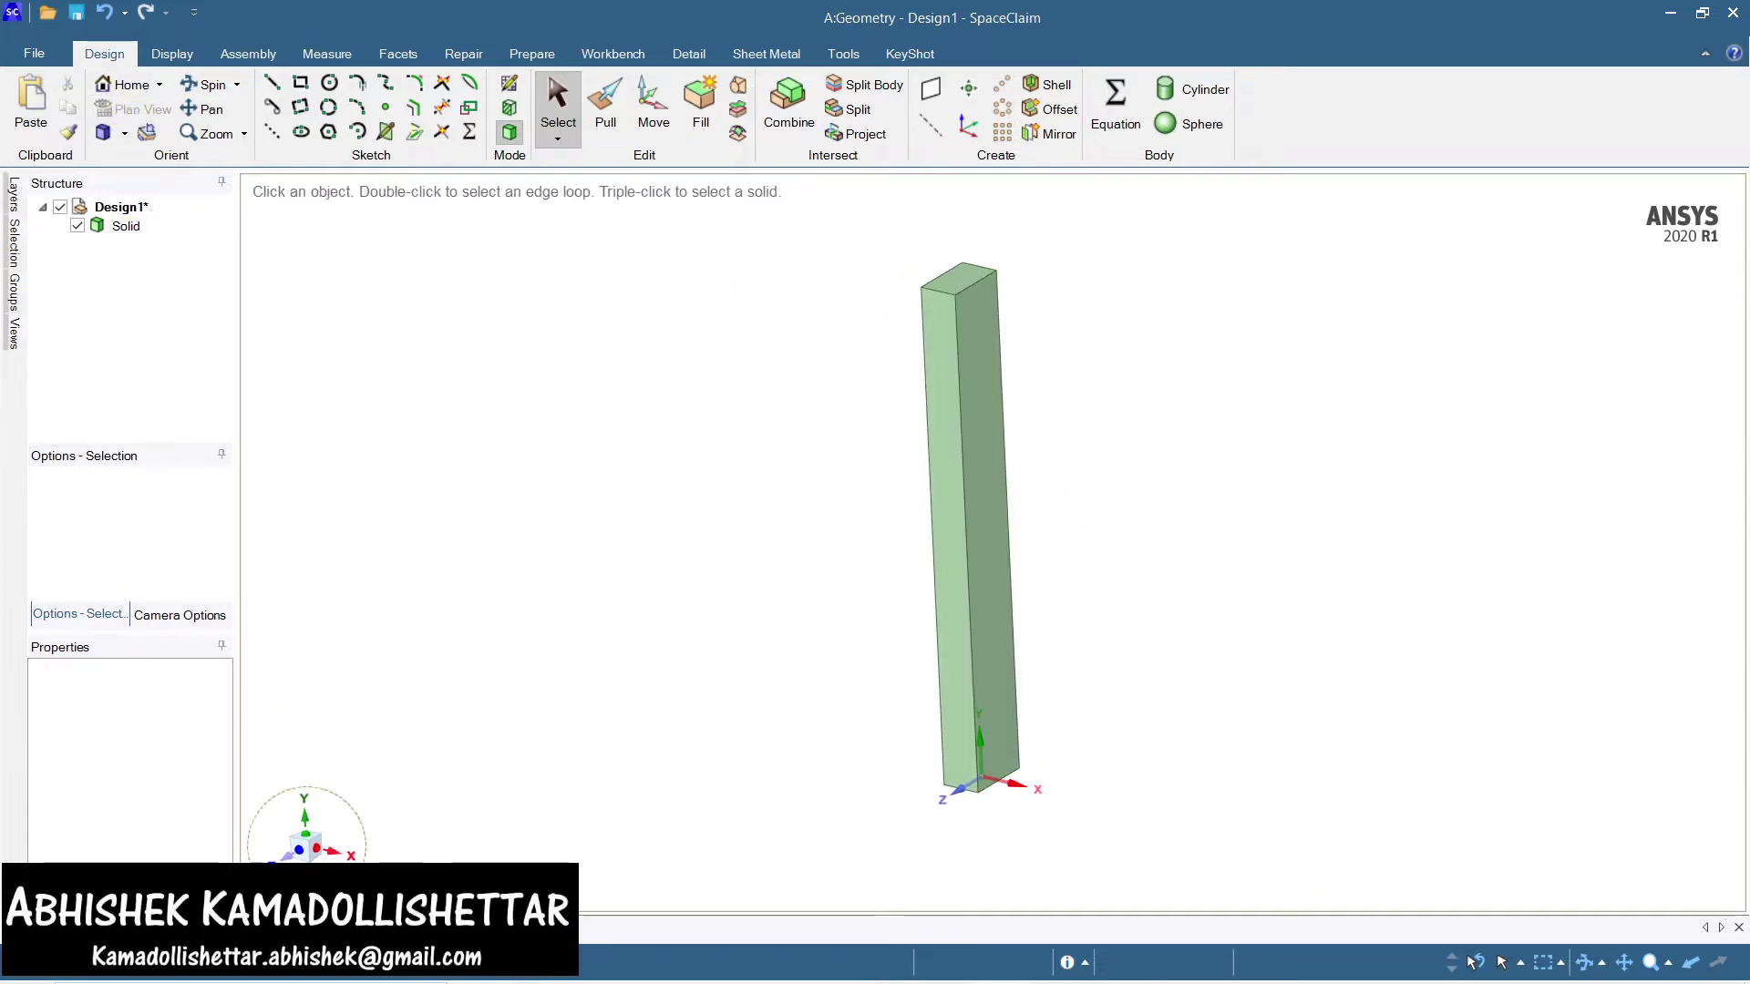
Inspect the column from front and side, then select its broad front face
left_click(303, 852)
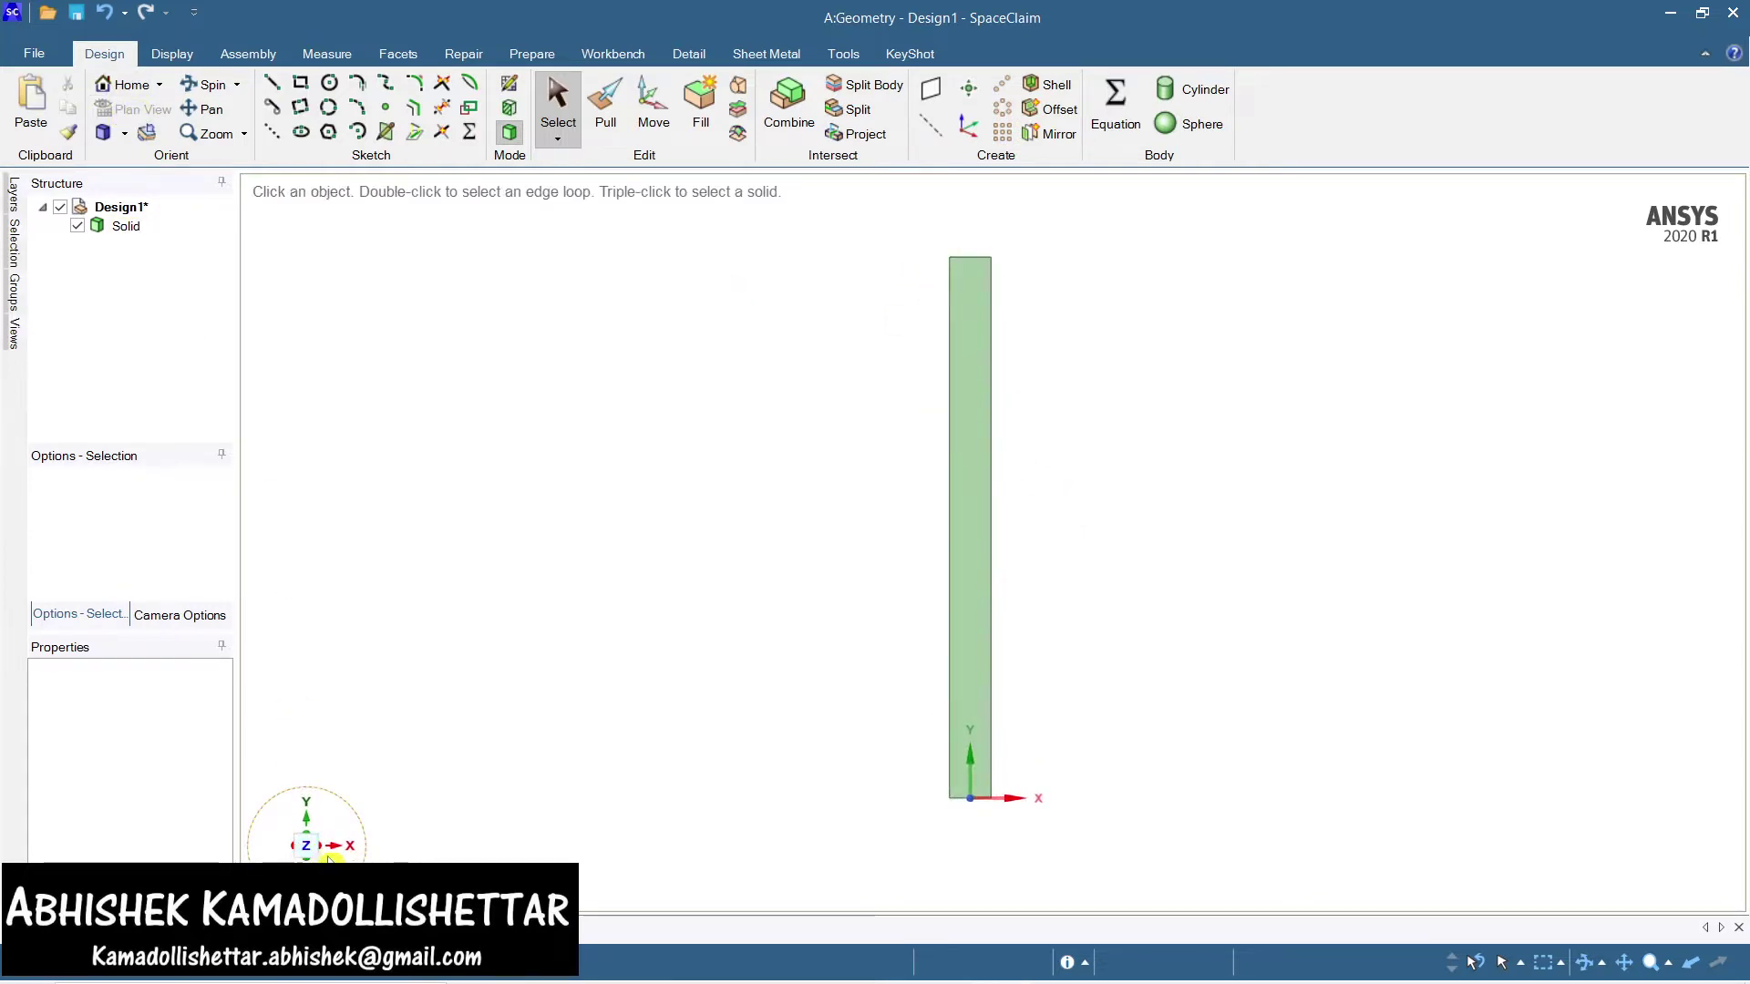
middle_click_drag(476, 880, 421, 863)
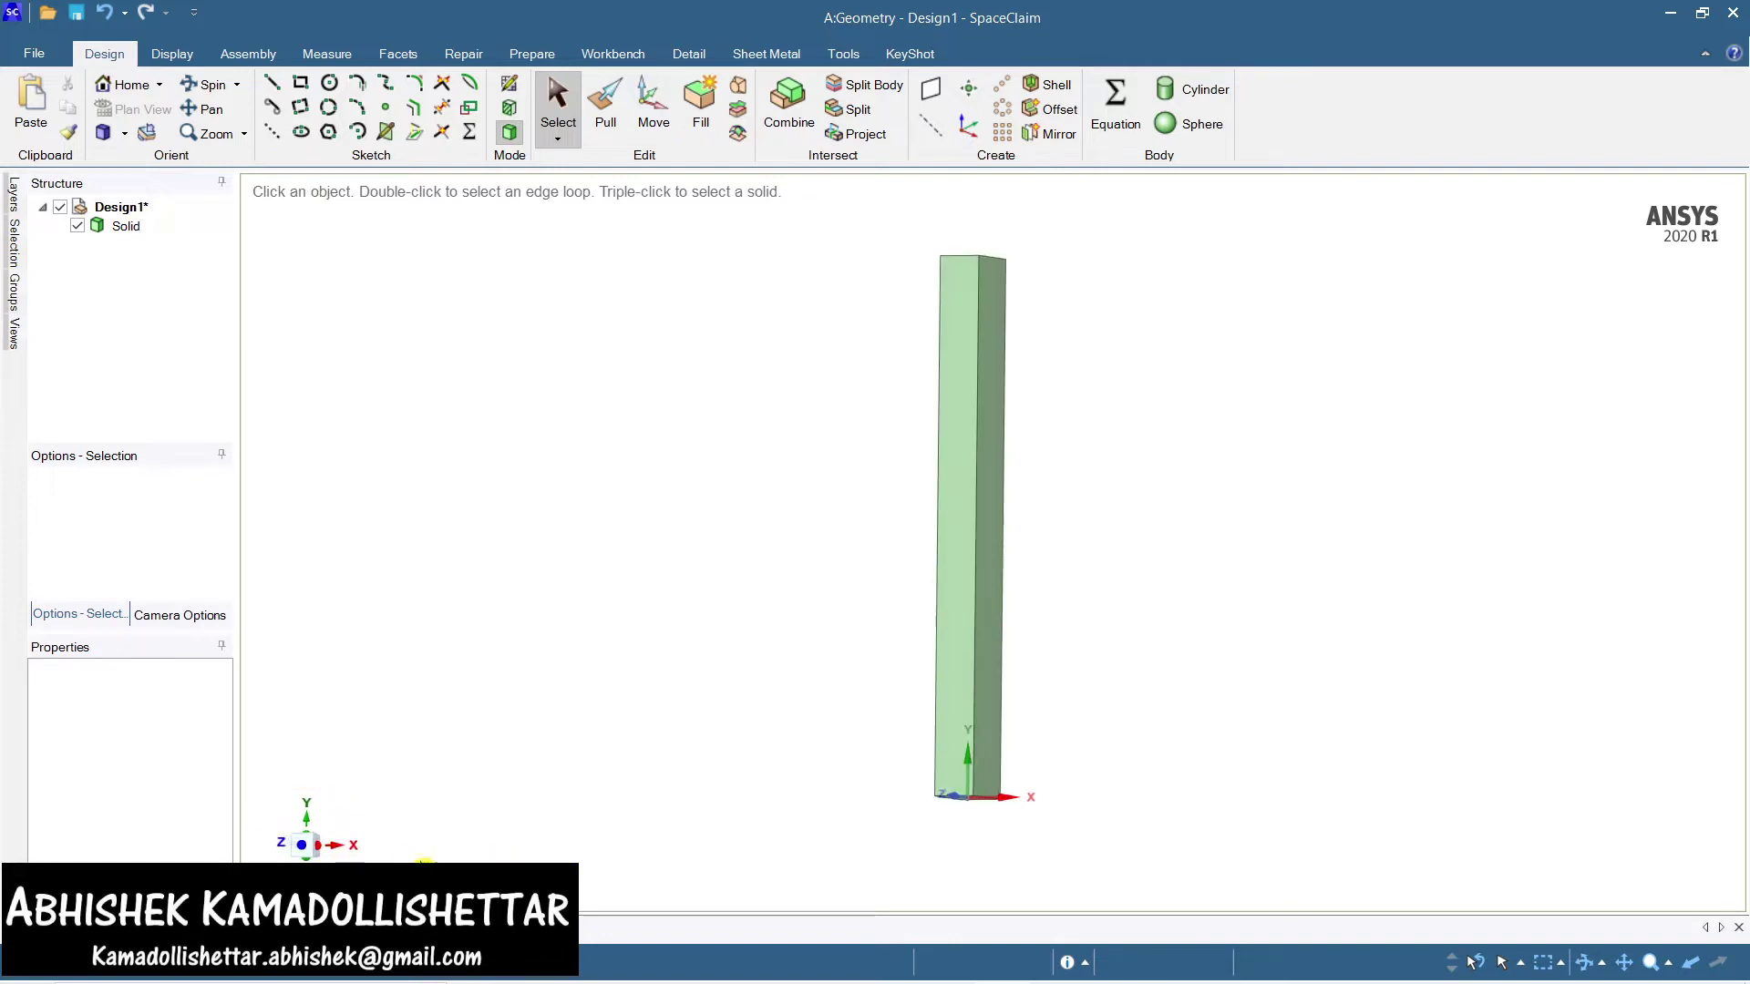
left_click(335, 850)
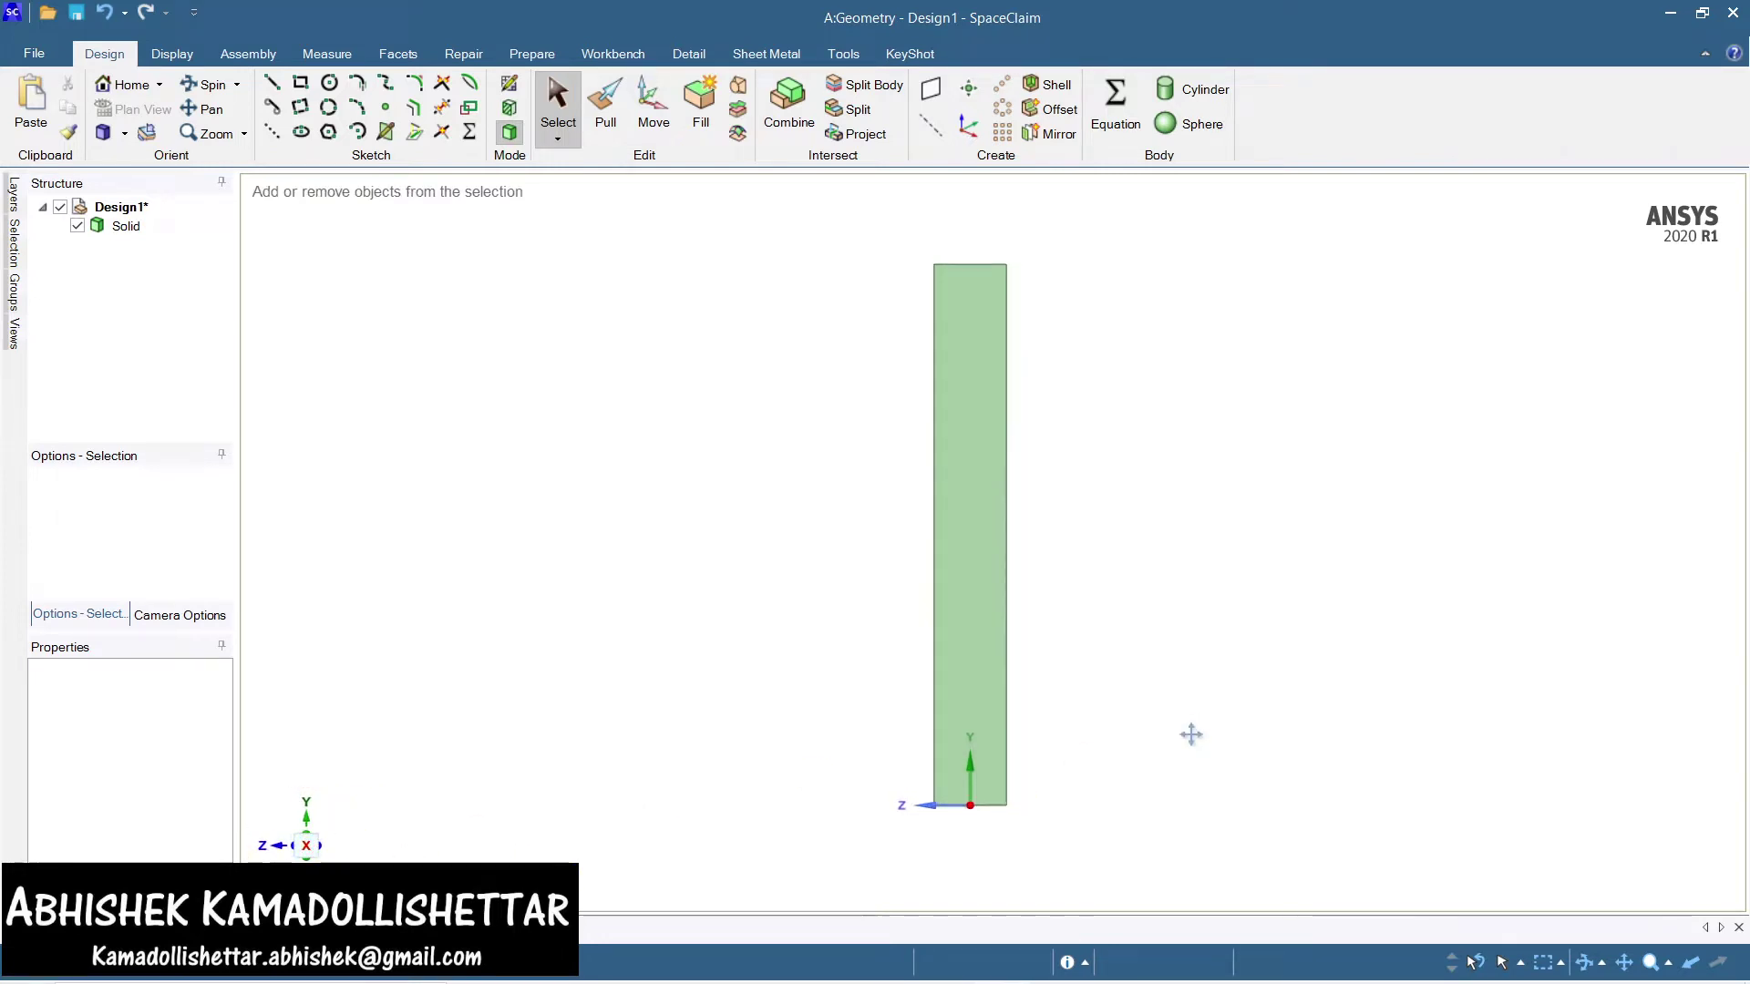
mouse_move(1162, 668)
middle_mouse_down()
mouse_move(1144, 637)
mouse_move(1109, 672)
middle_mouse_up()
left_click(990, 354)
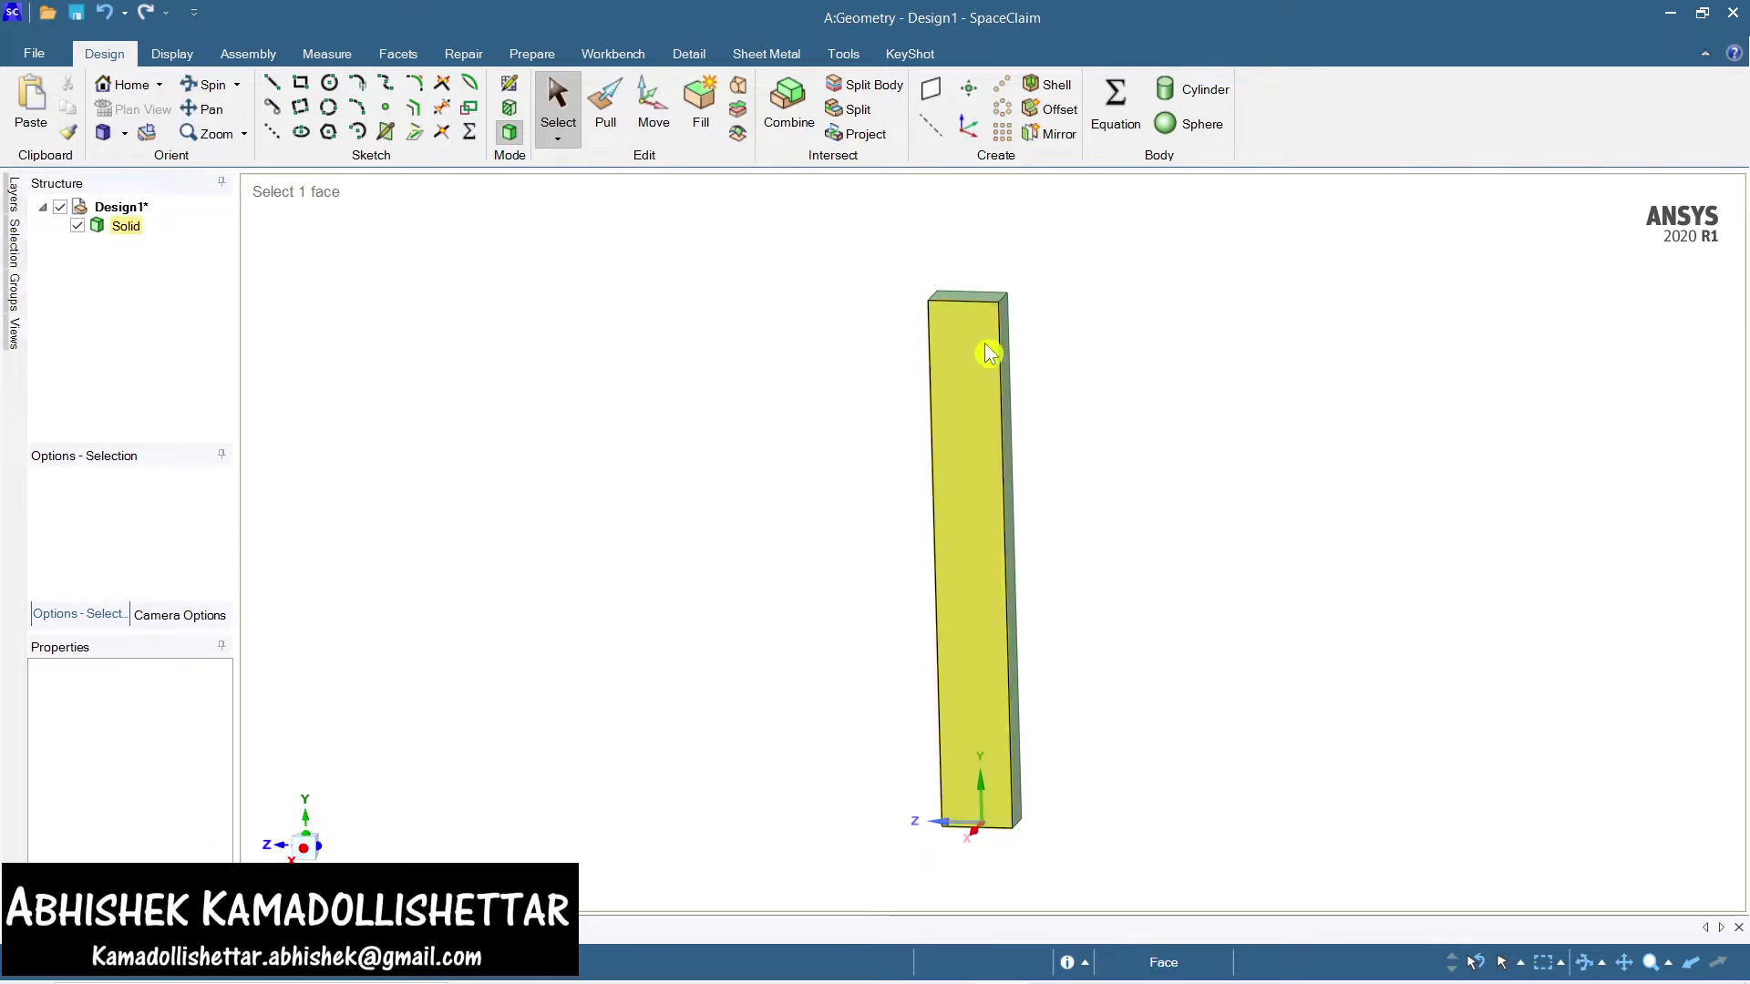
left_click(970, 351)
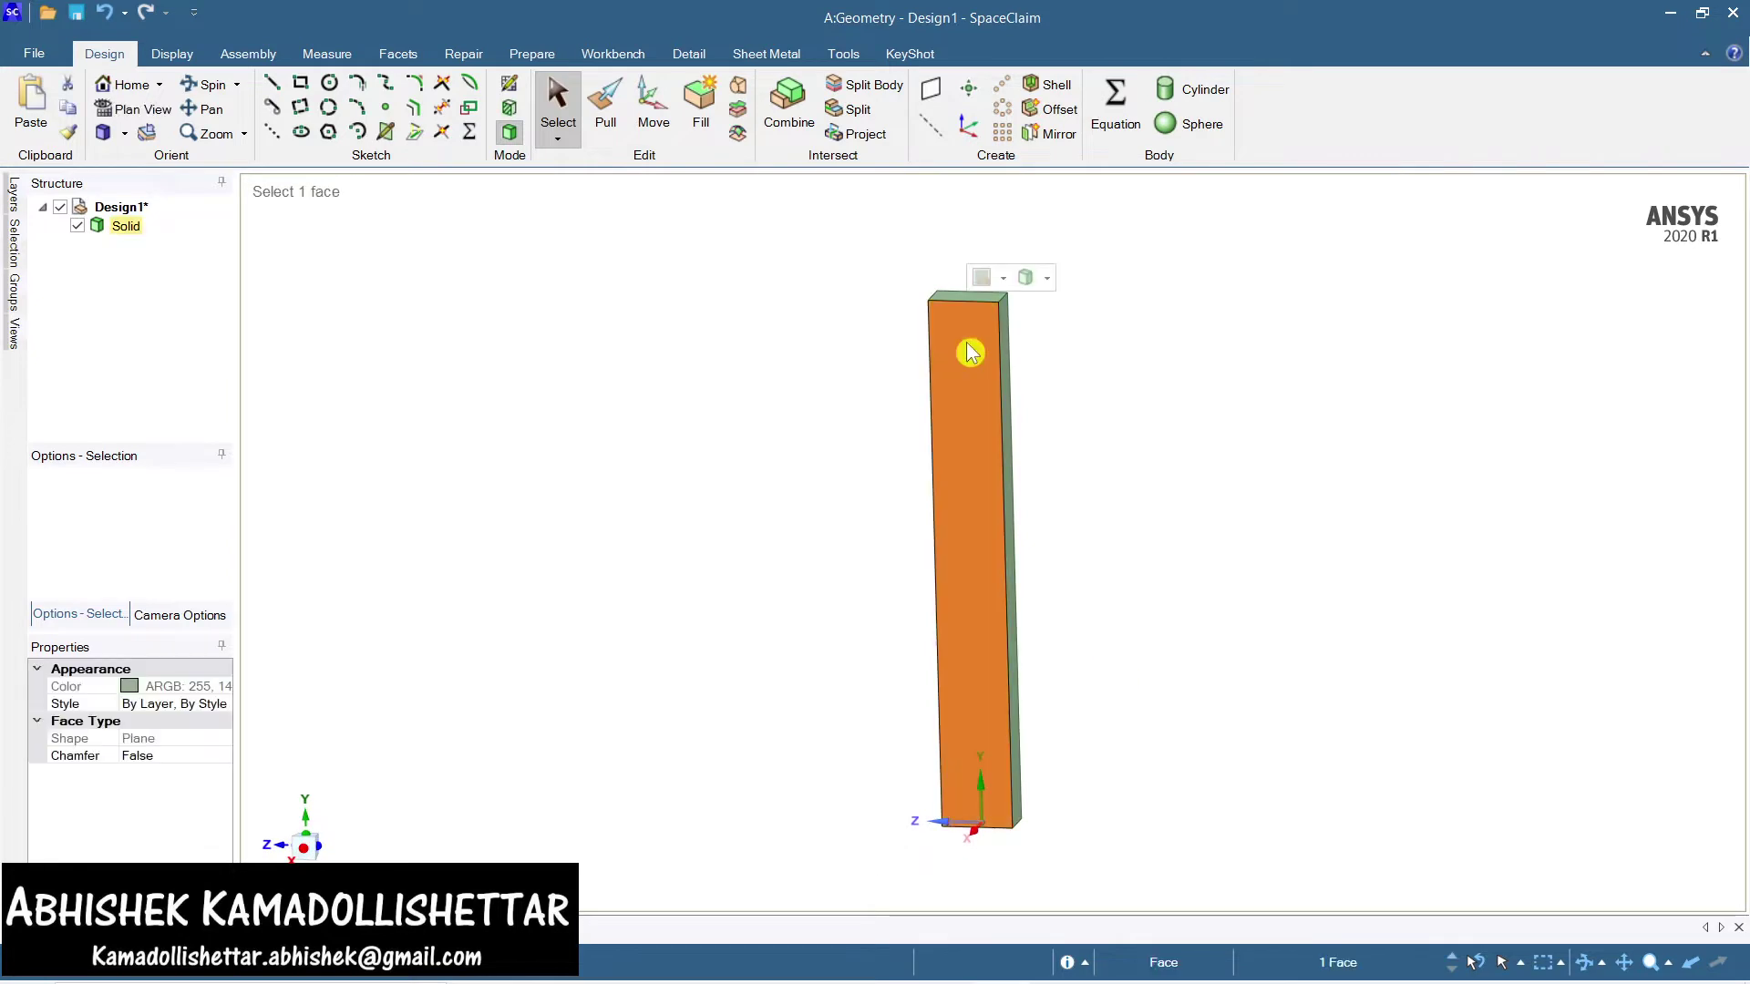
Create a datum plane on the selected front face of the column
left_click(939, 93)
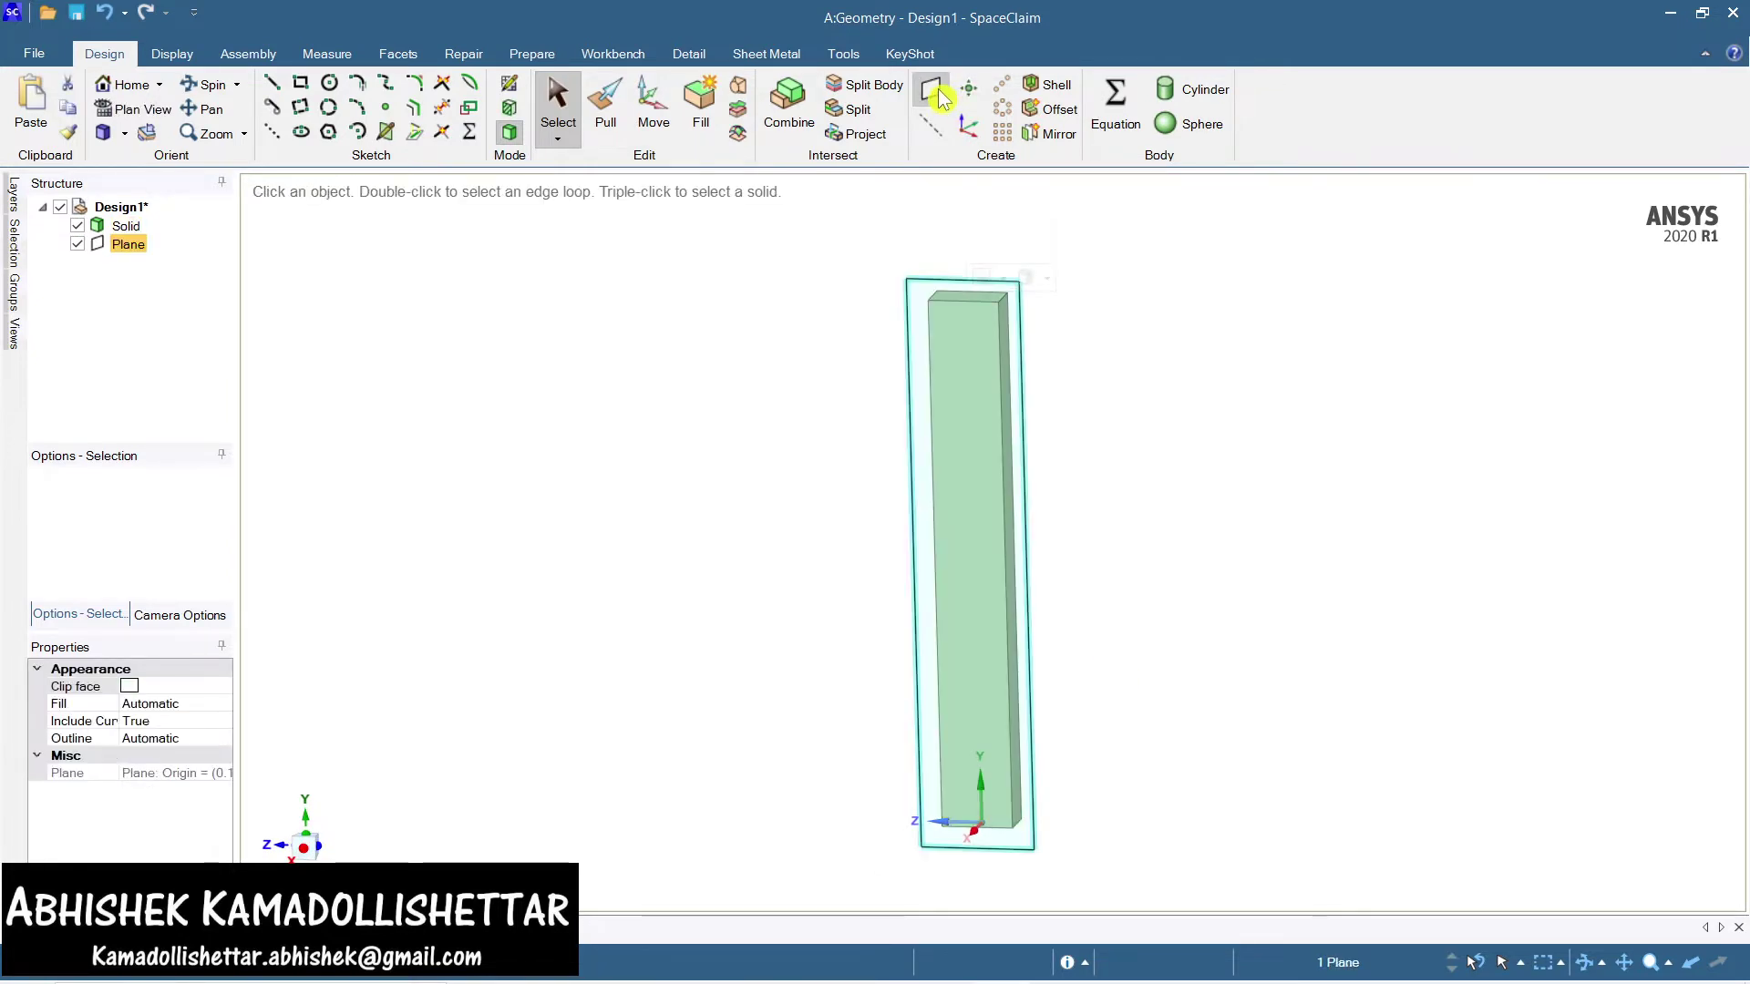
mouse_move(1094, 436)
middle_mouse_down()
mouse_move(1117, 473)
mouse_move(1038, 472)
mouse_move(1130, 500)
middle_mouse_up()
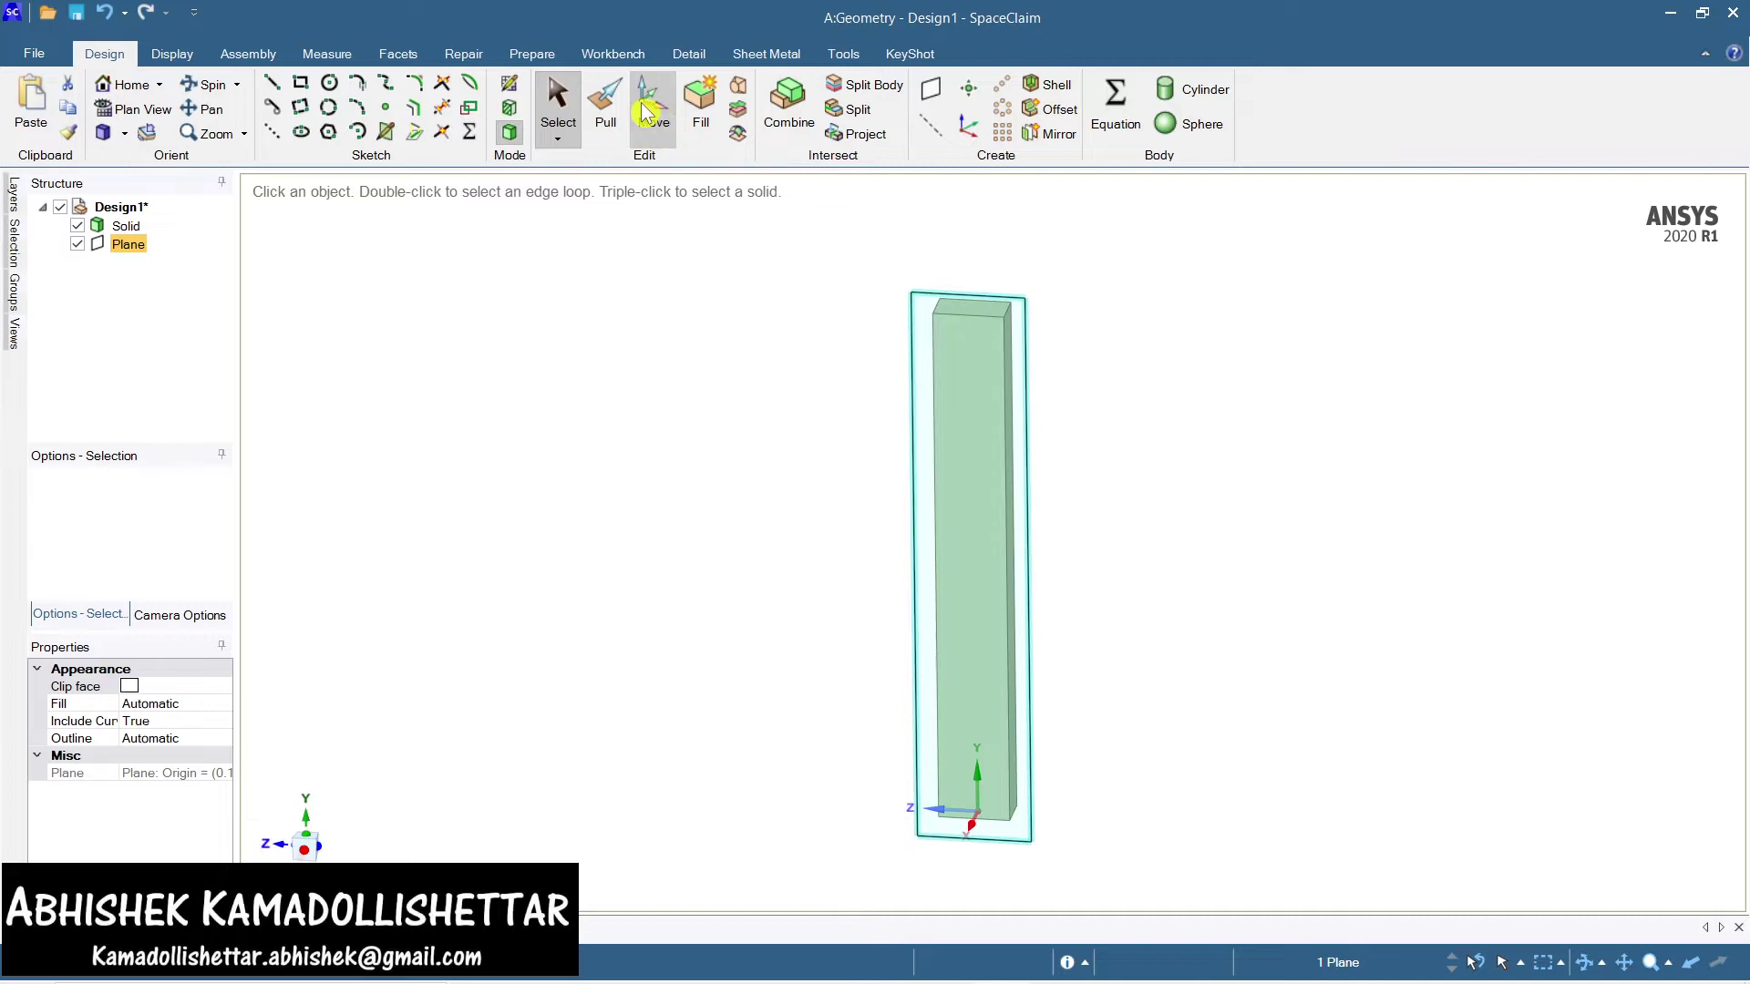
left_click(665, 131)
Move the datum plane 40 mm out from the column's front face and reselect it
middle_click_drag(1100, 594, 1066, 592)
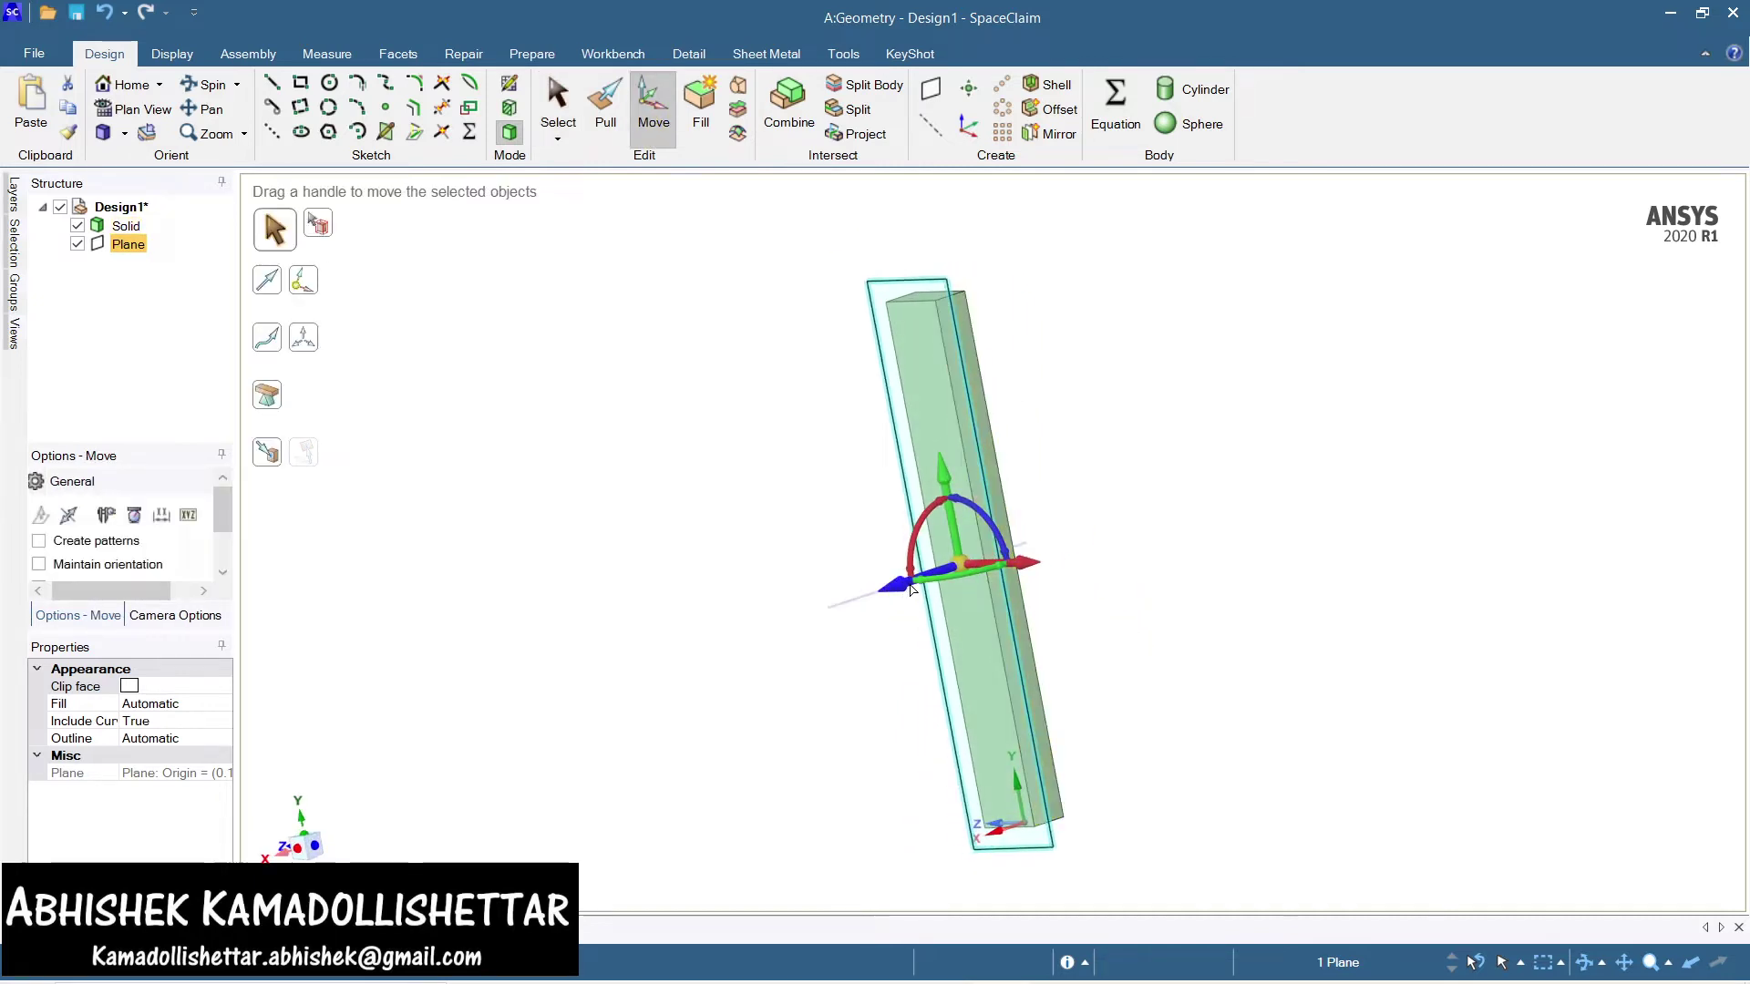
left_click_drag(910, 585, 917, 582)
type("4")
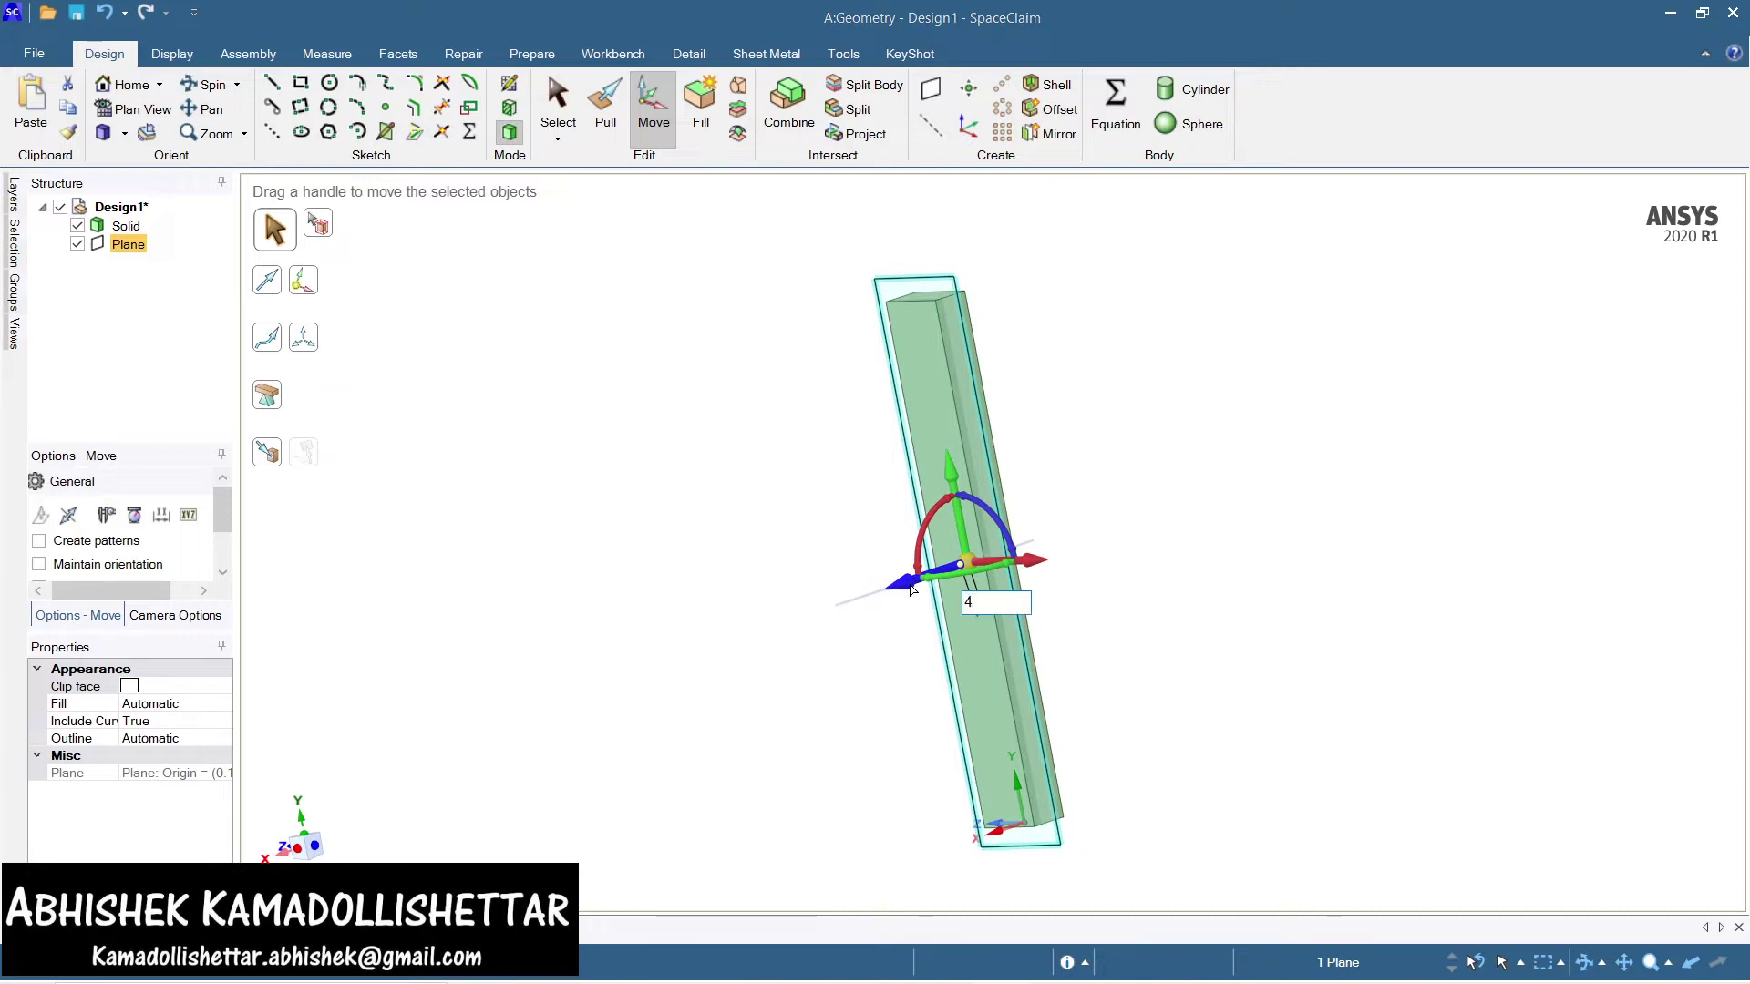
type("40")
key("Return")
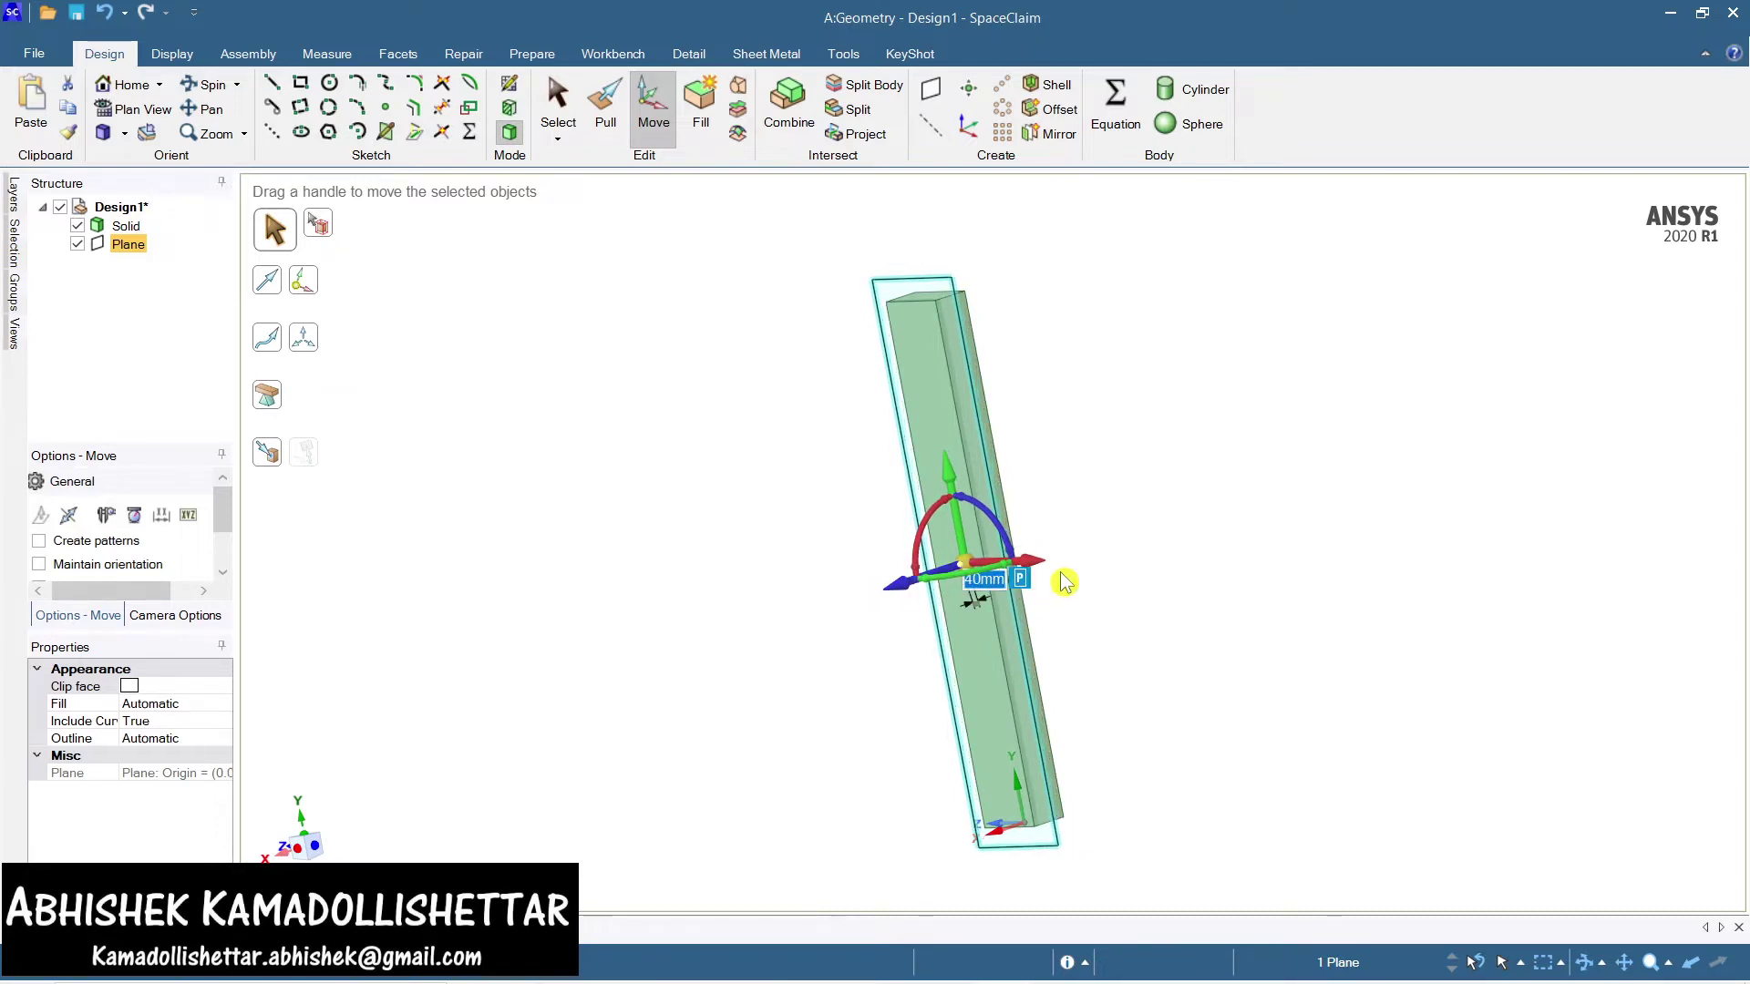
middle_click_drag(1112, 544, 1216, 554)
left_click(1216, 554)
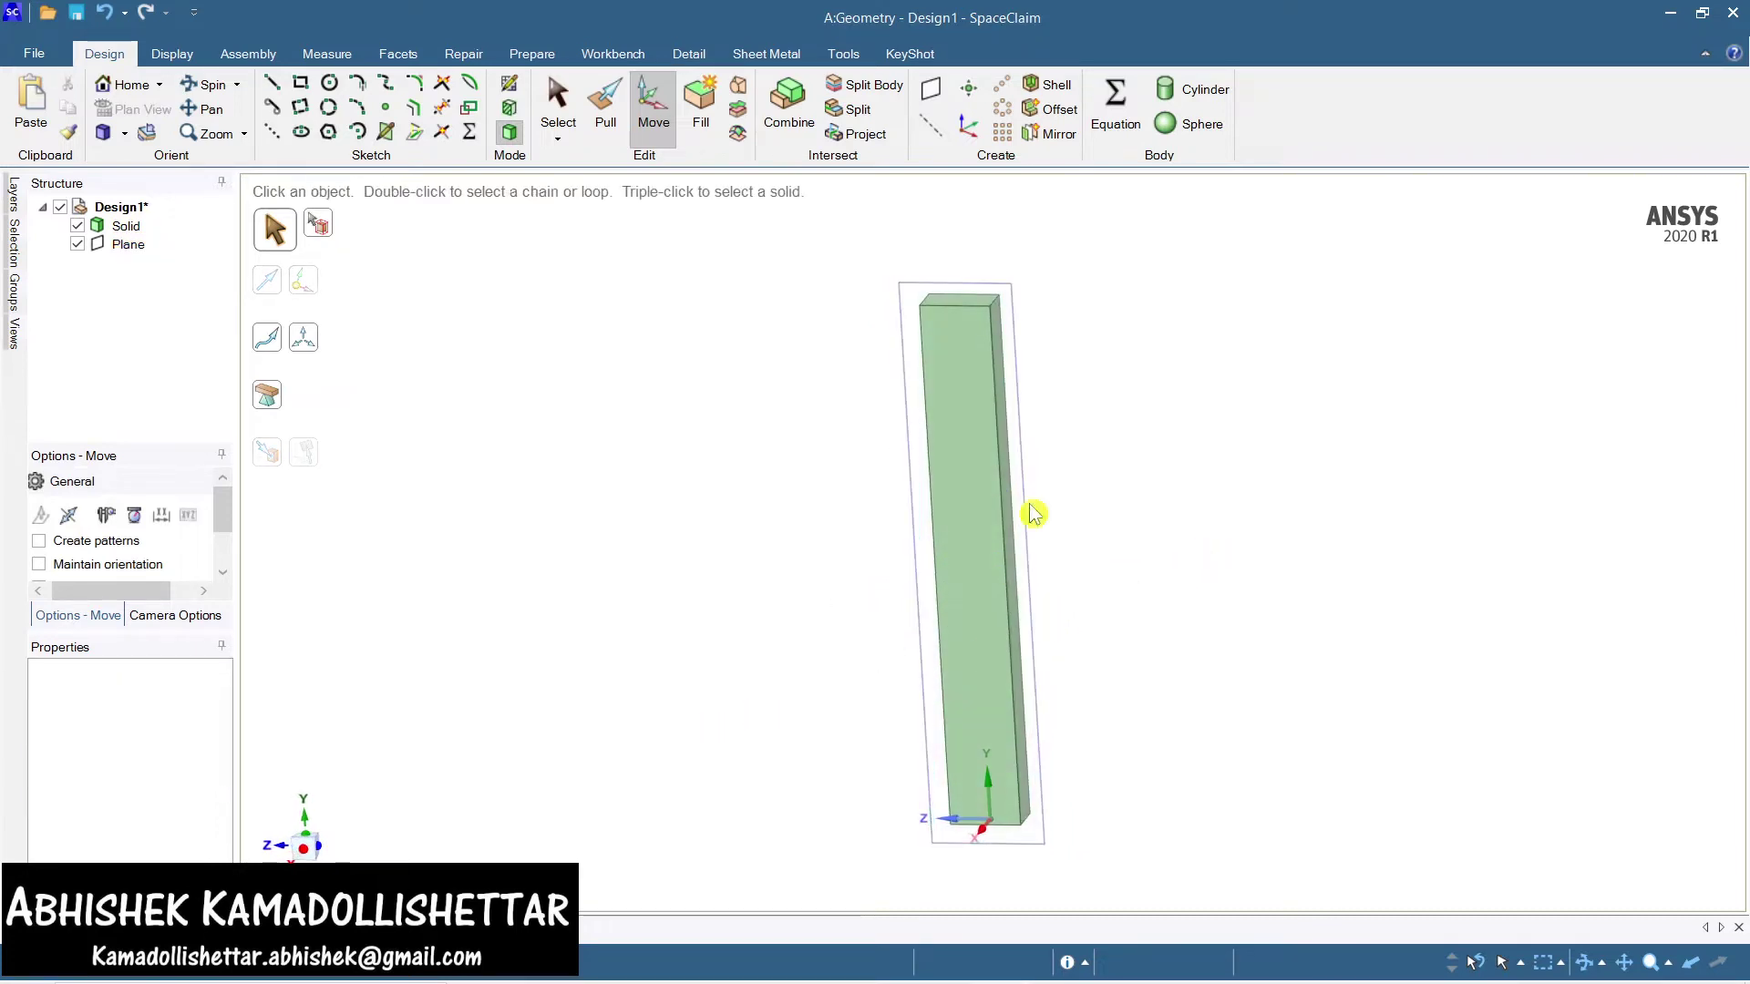
left_click(1013, 329)
scroll(1013, 328, "up", 3)
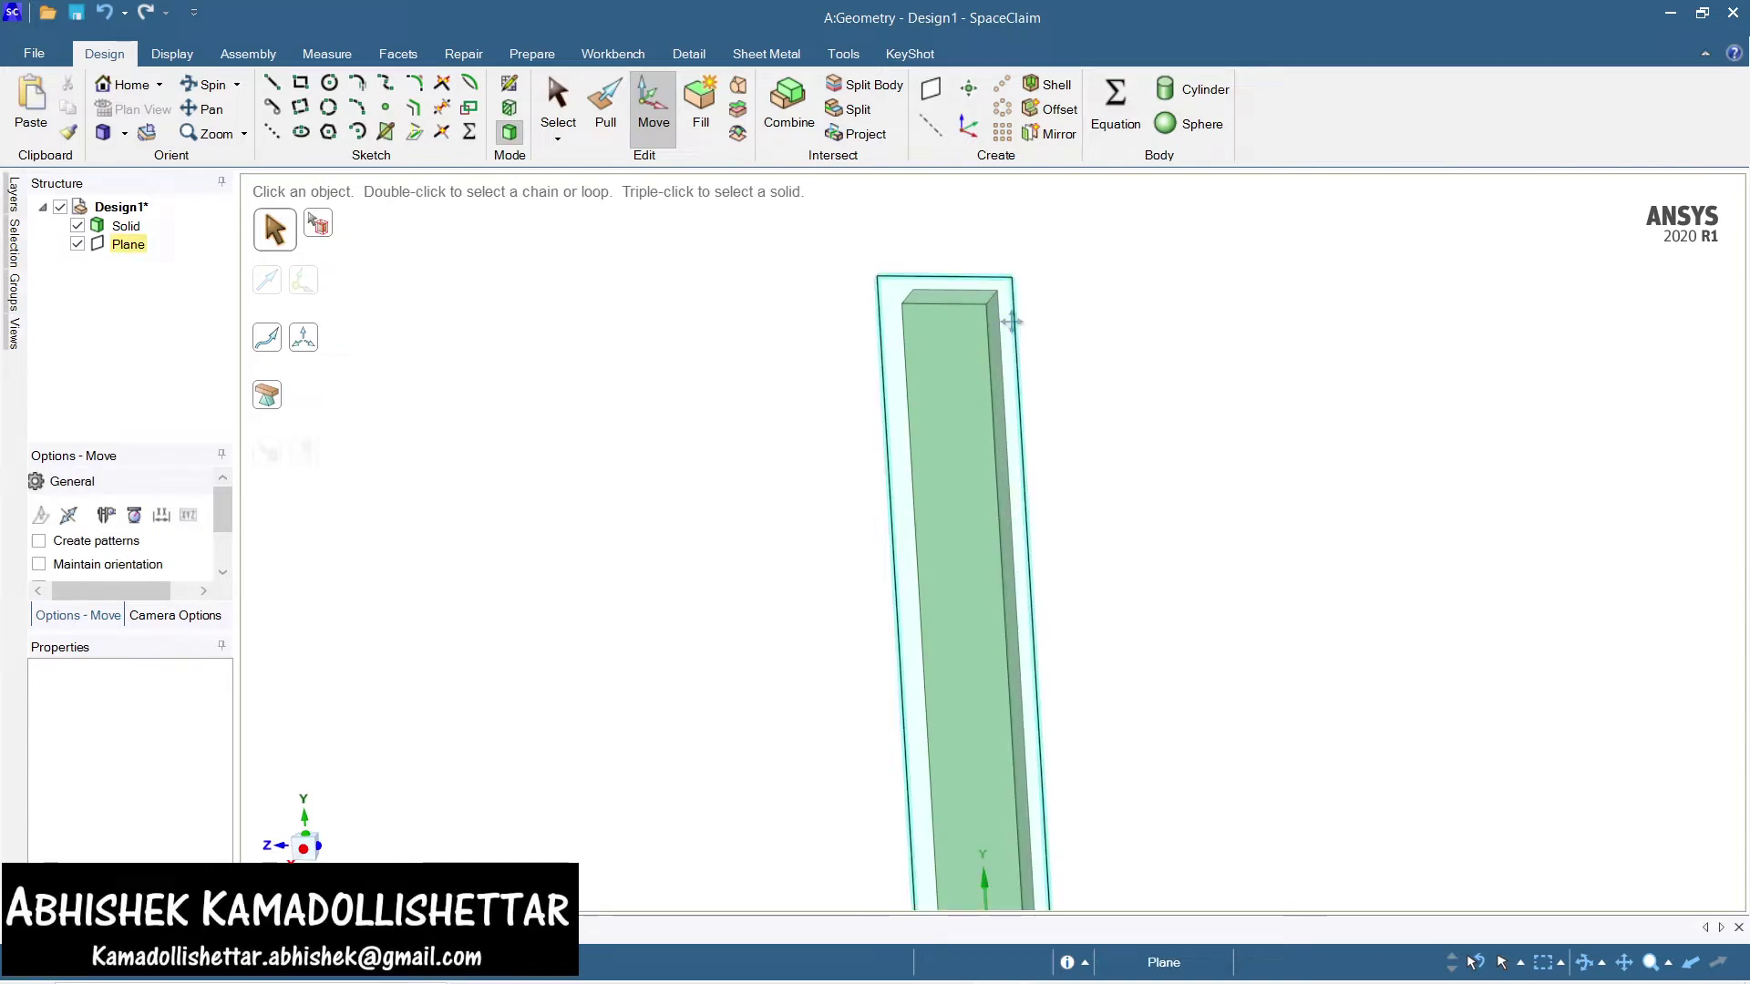
View the offset plane straight on and select it to sketch on
key("Escape")
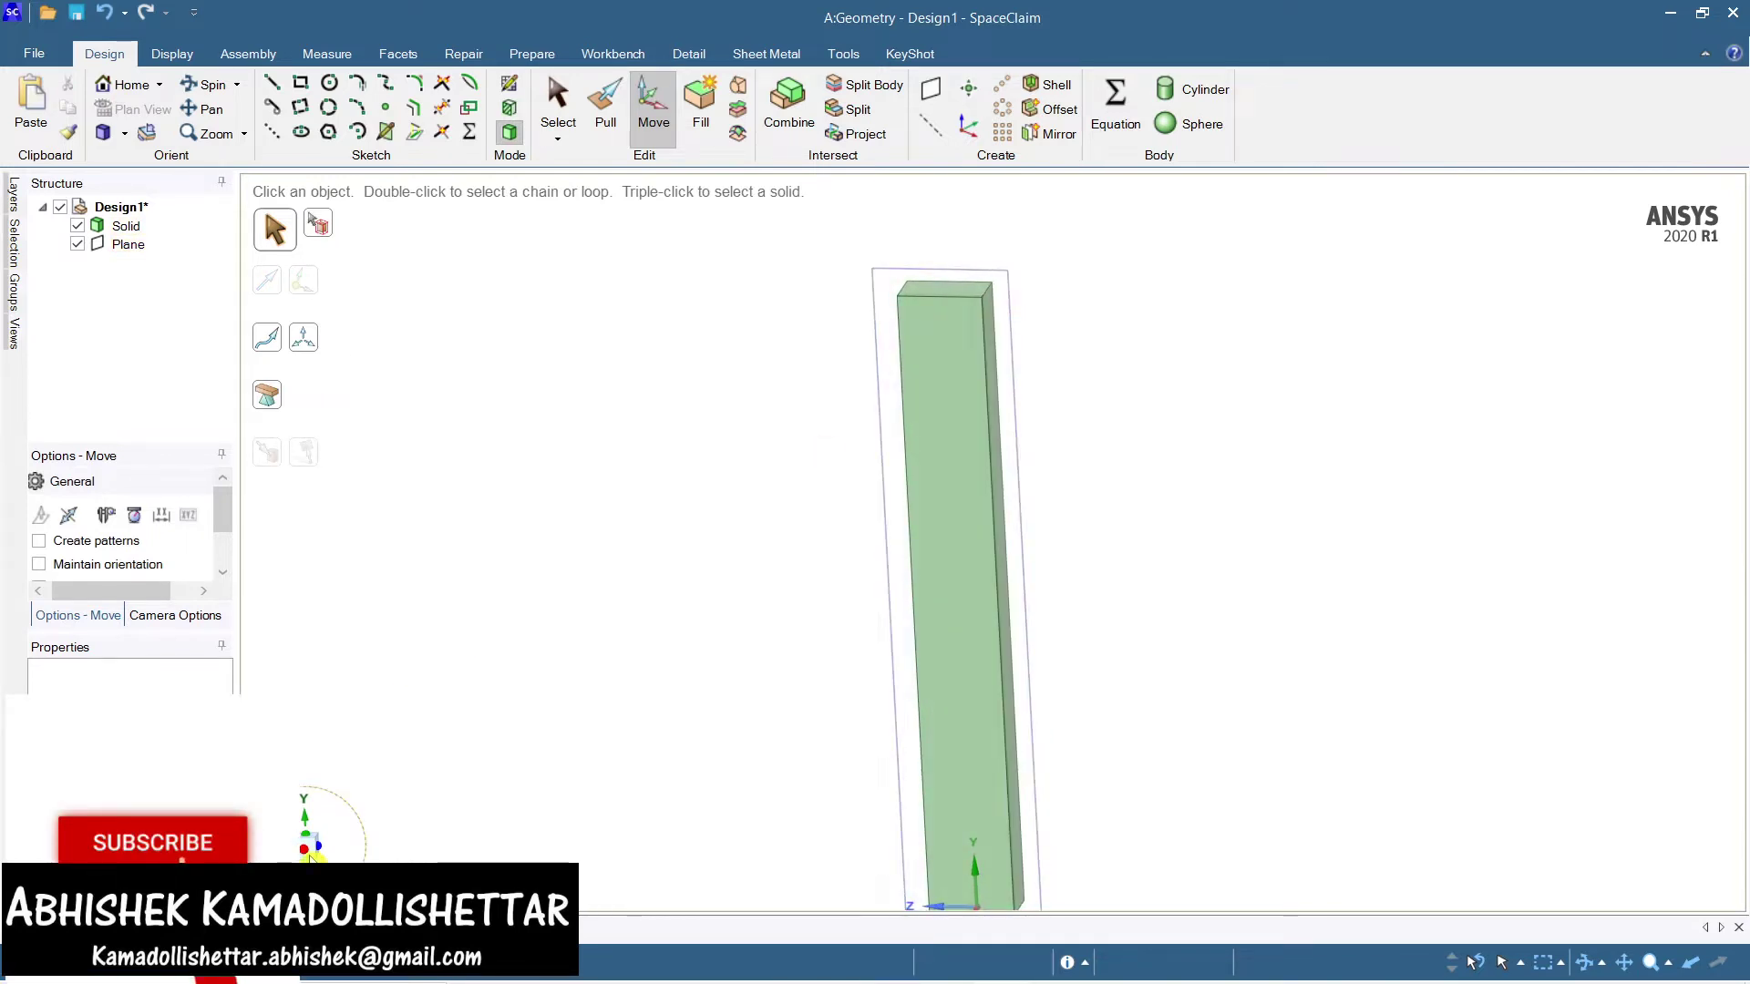
key("v")
left_click(1025, 738)
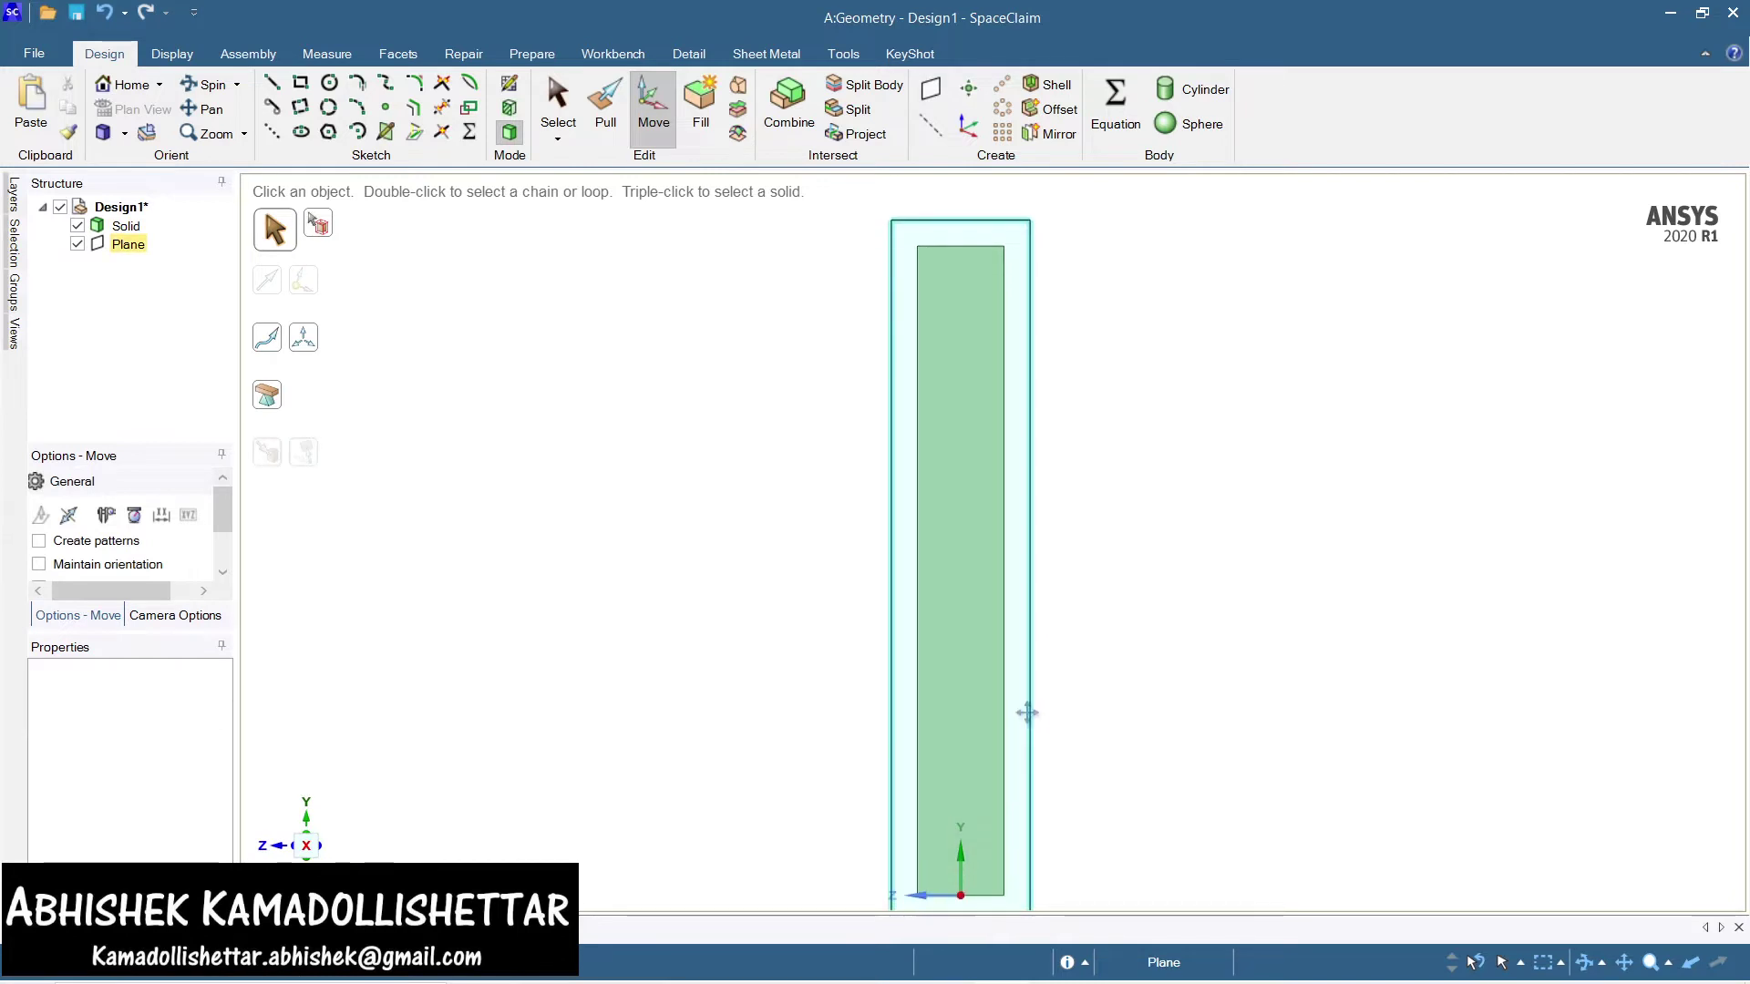
left_click(1132, 574)
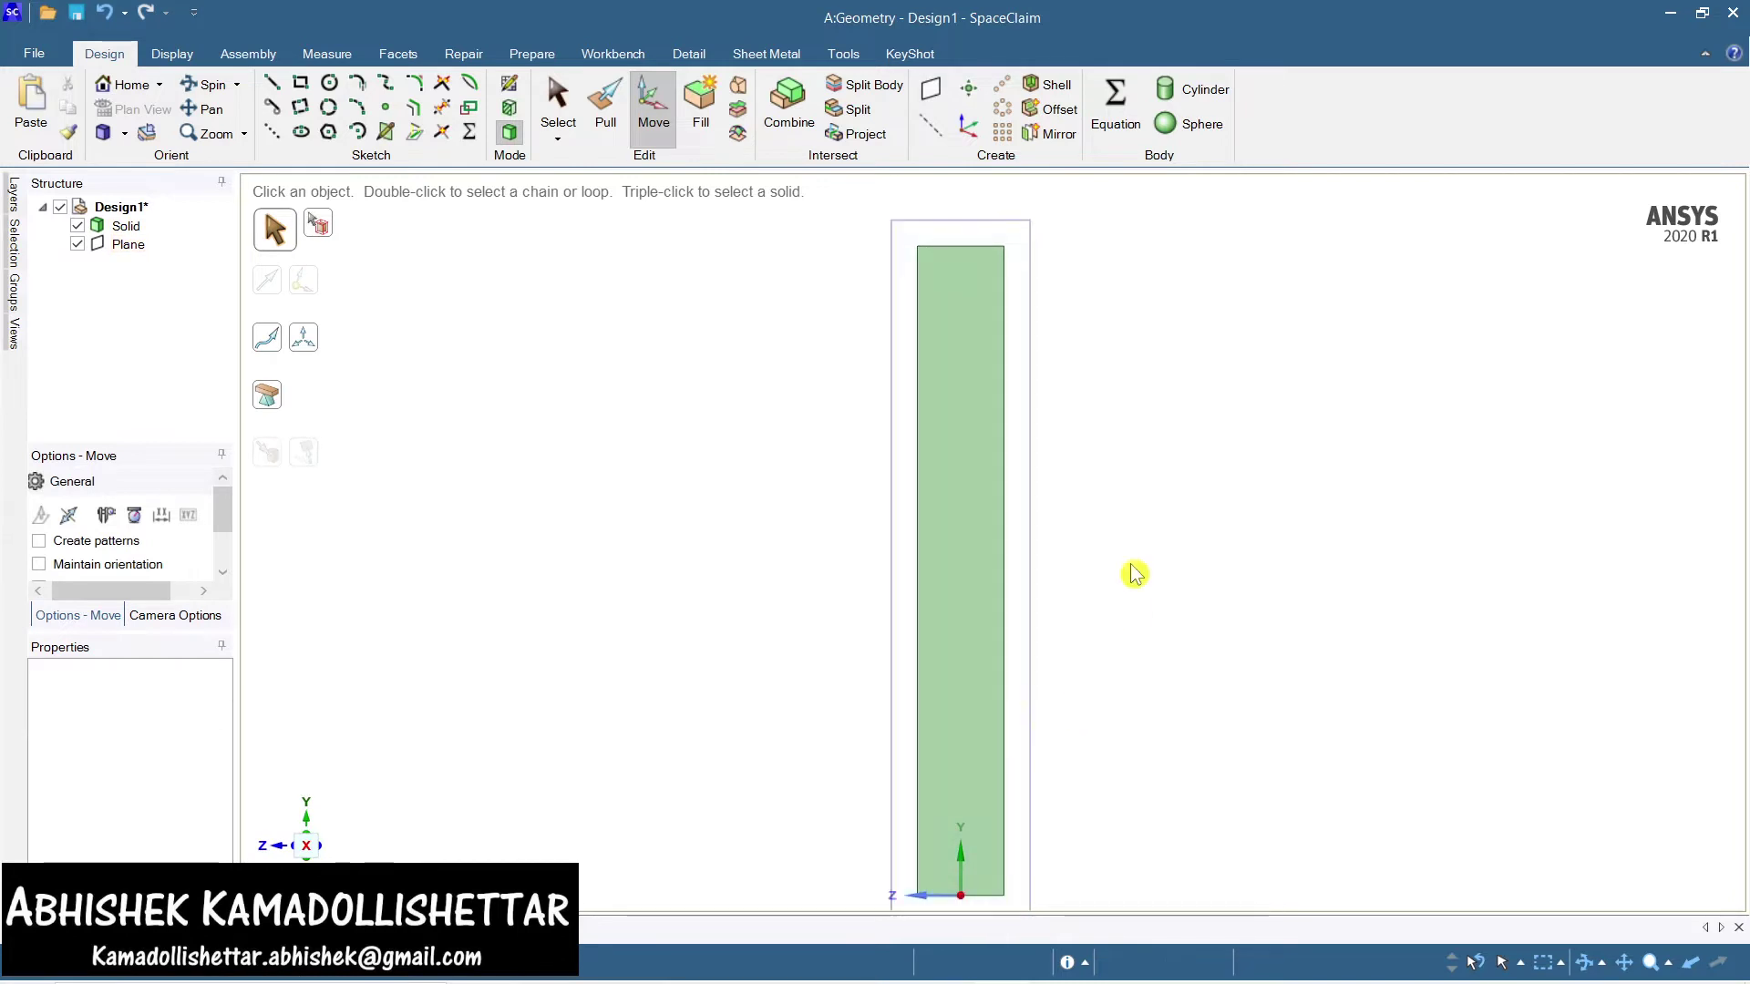
left_click(1024, 223)
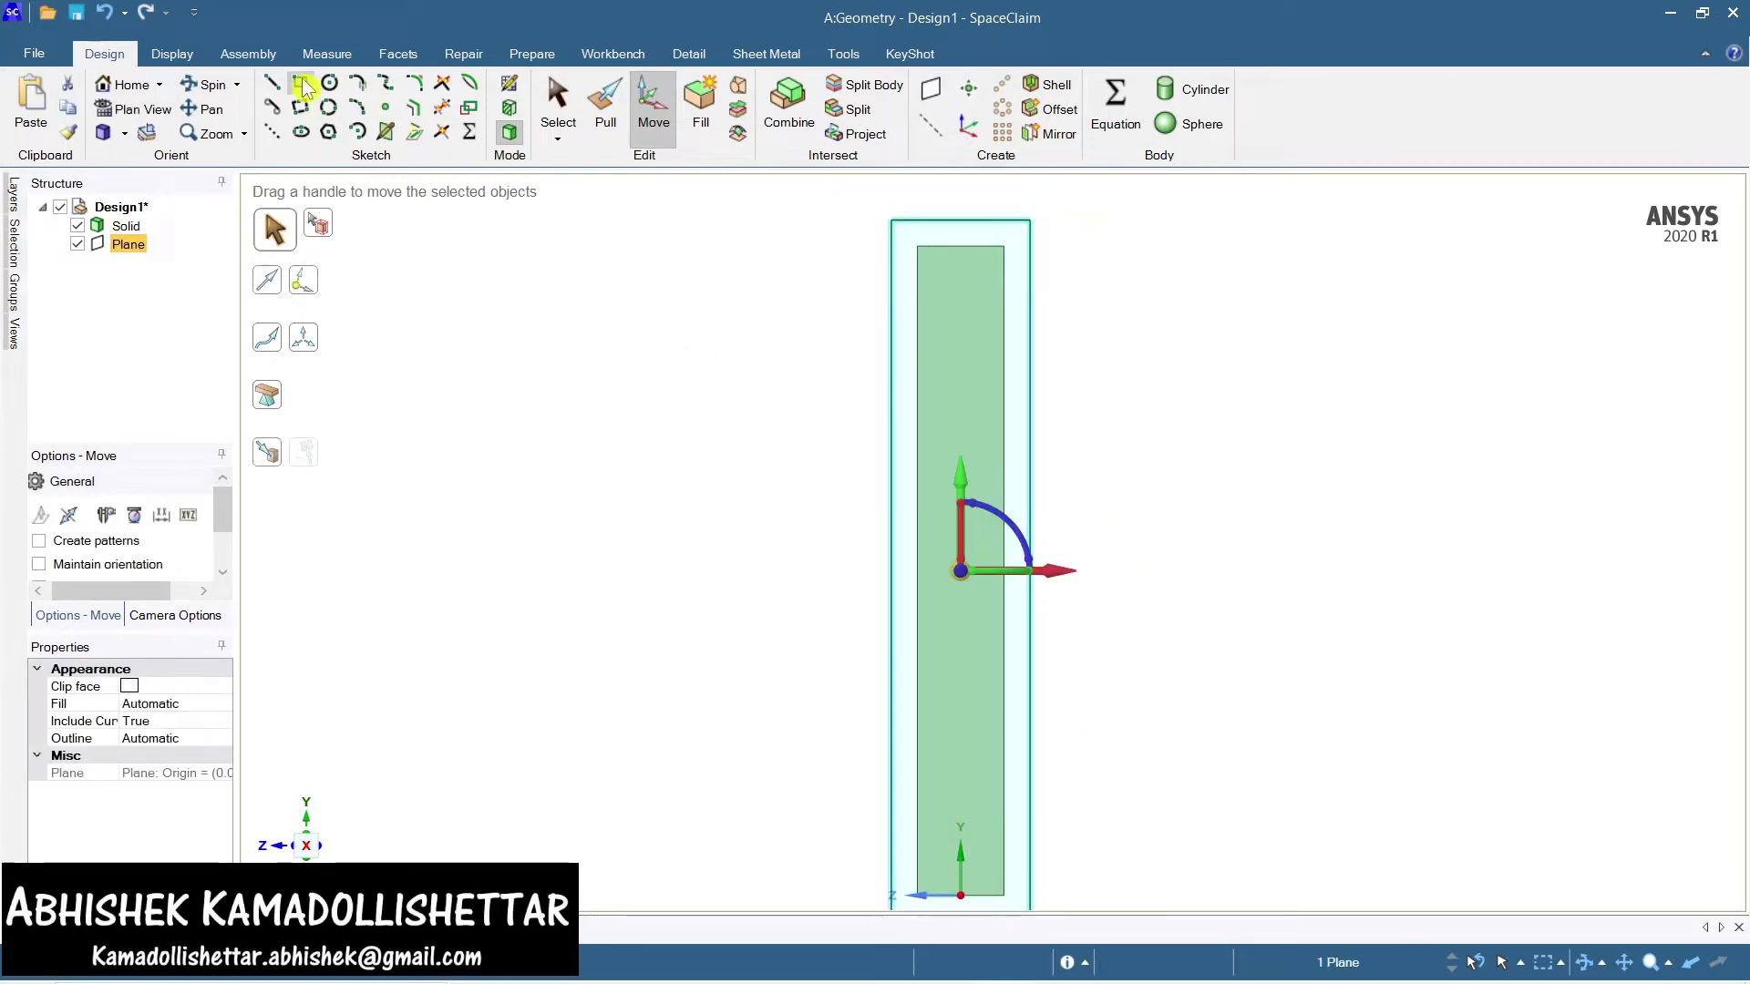
key("Escape")
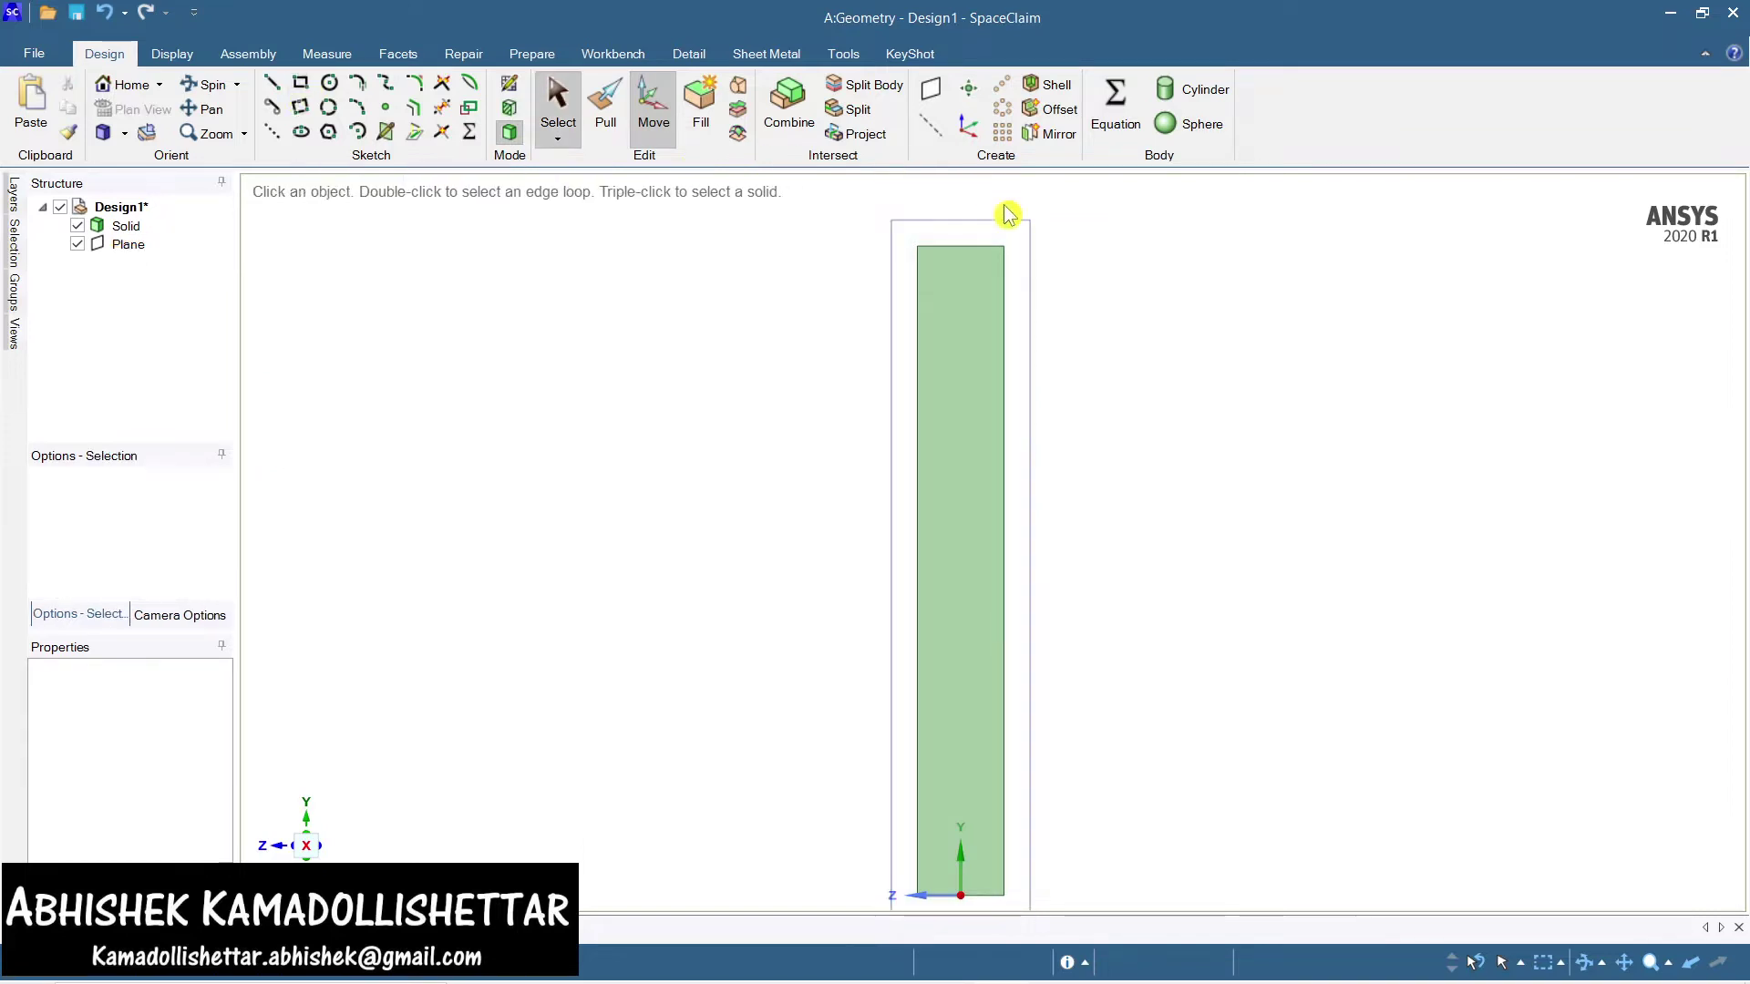
left_click(1025, 224)
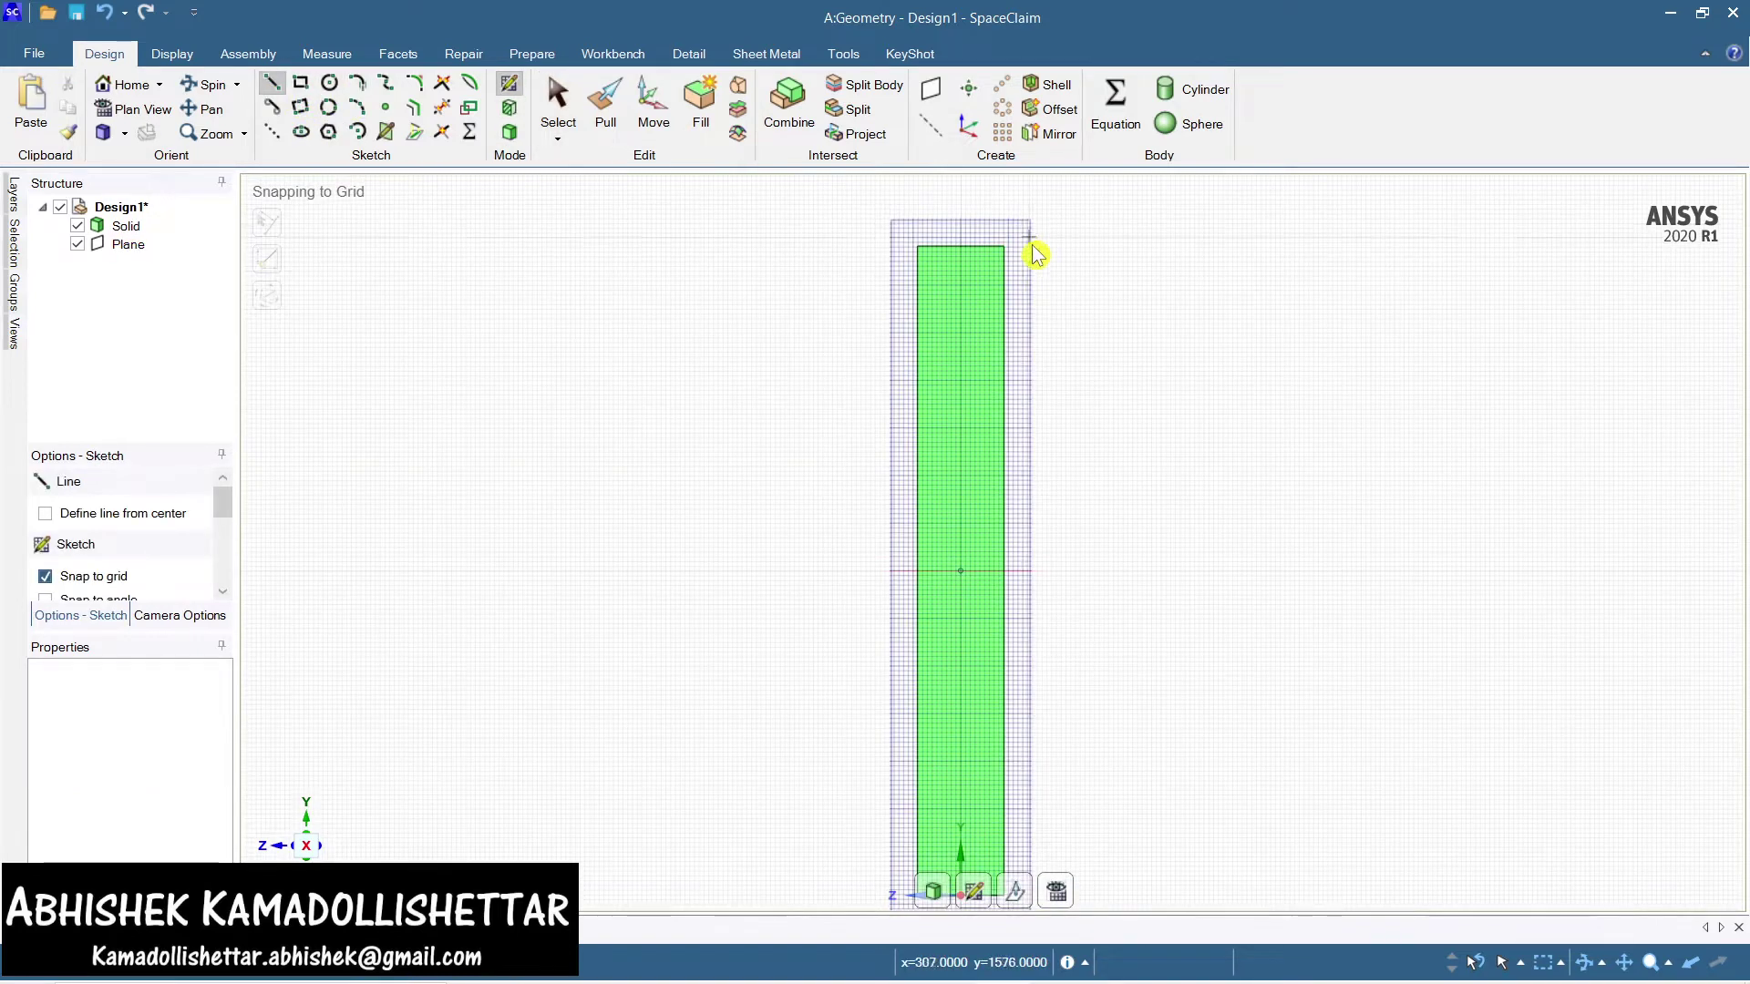
Offset the column's right edge 40 mm inward and add an offset line from the left edge
left_click(415, 112)
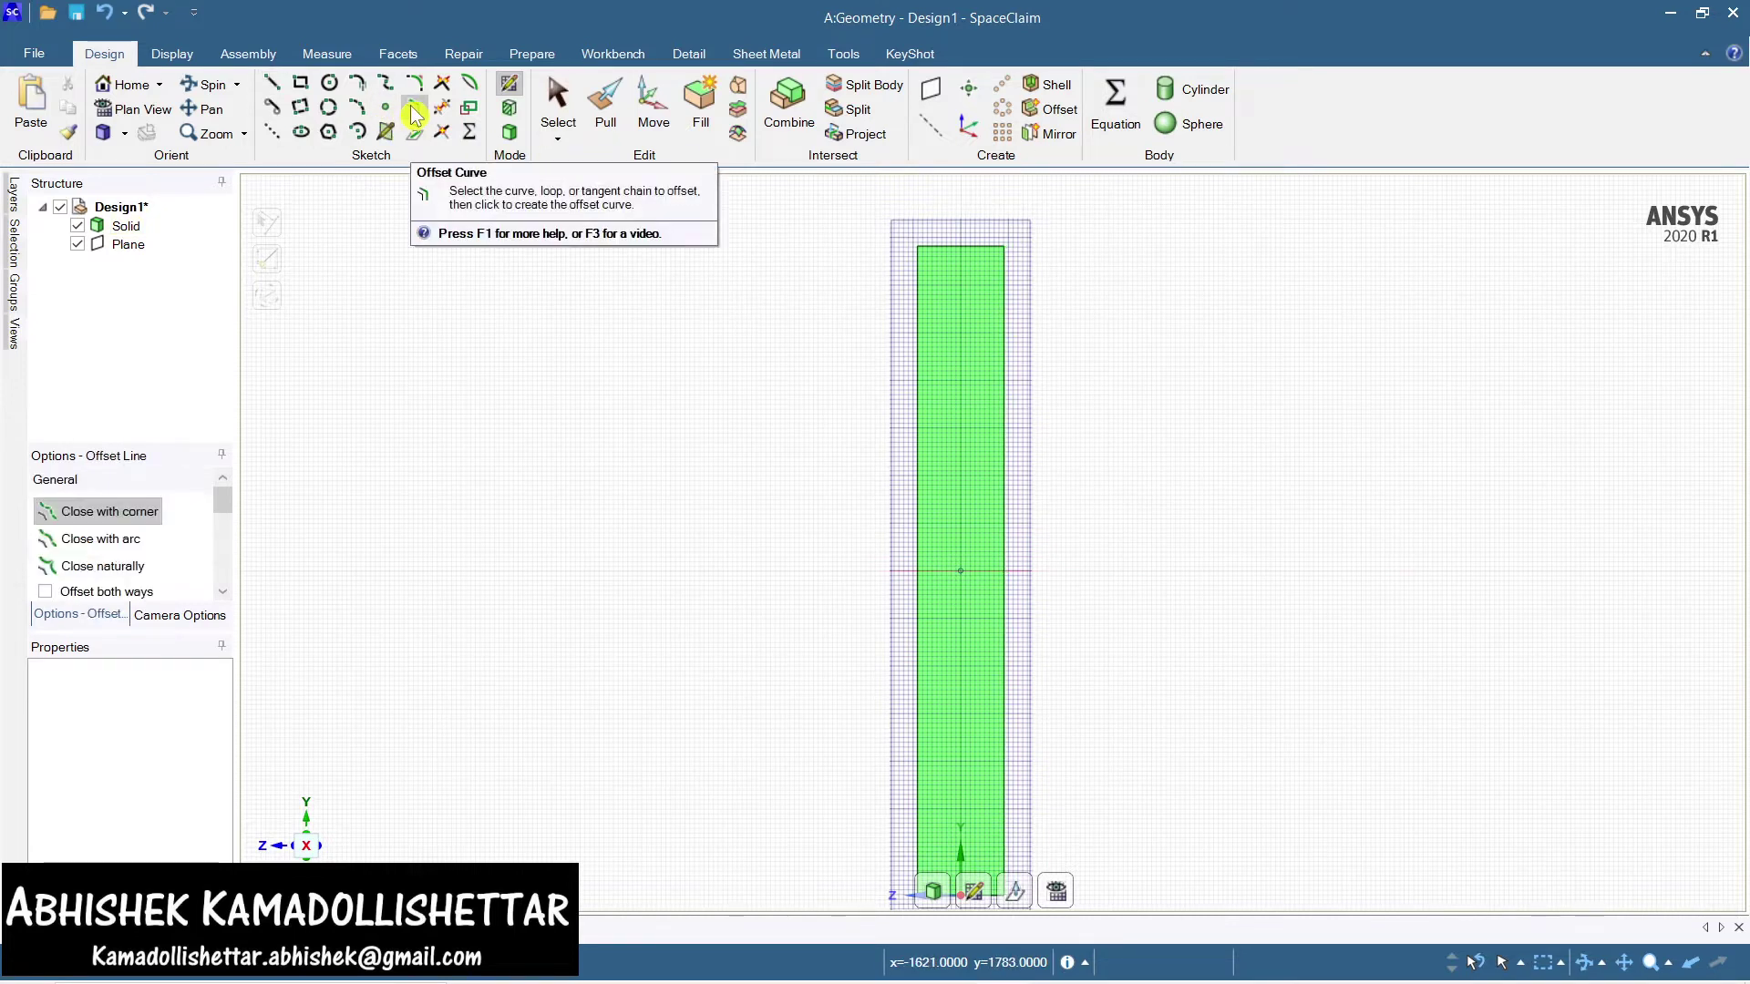
left_click(1003, 440)
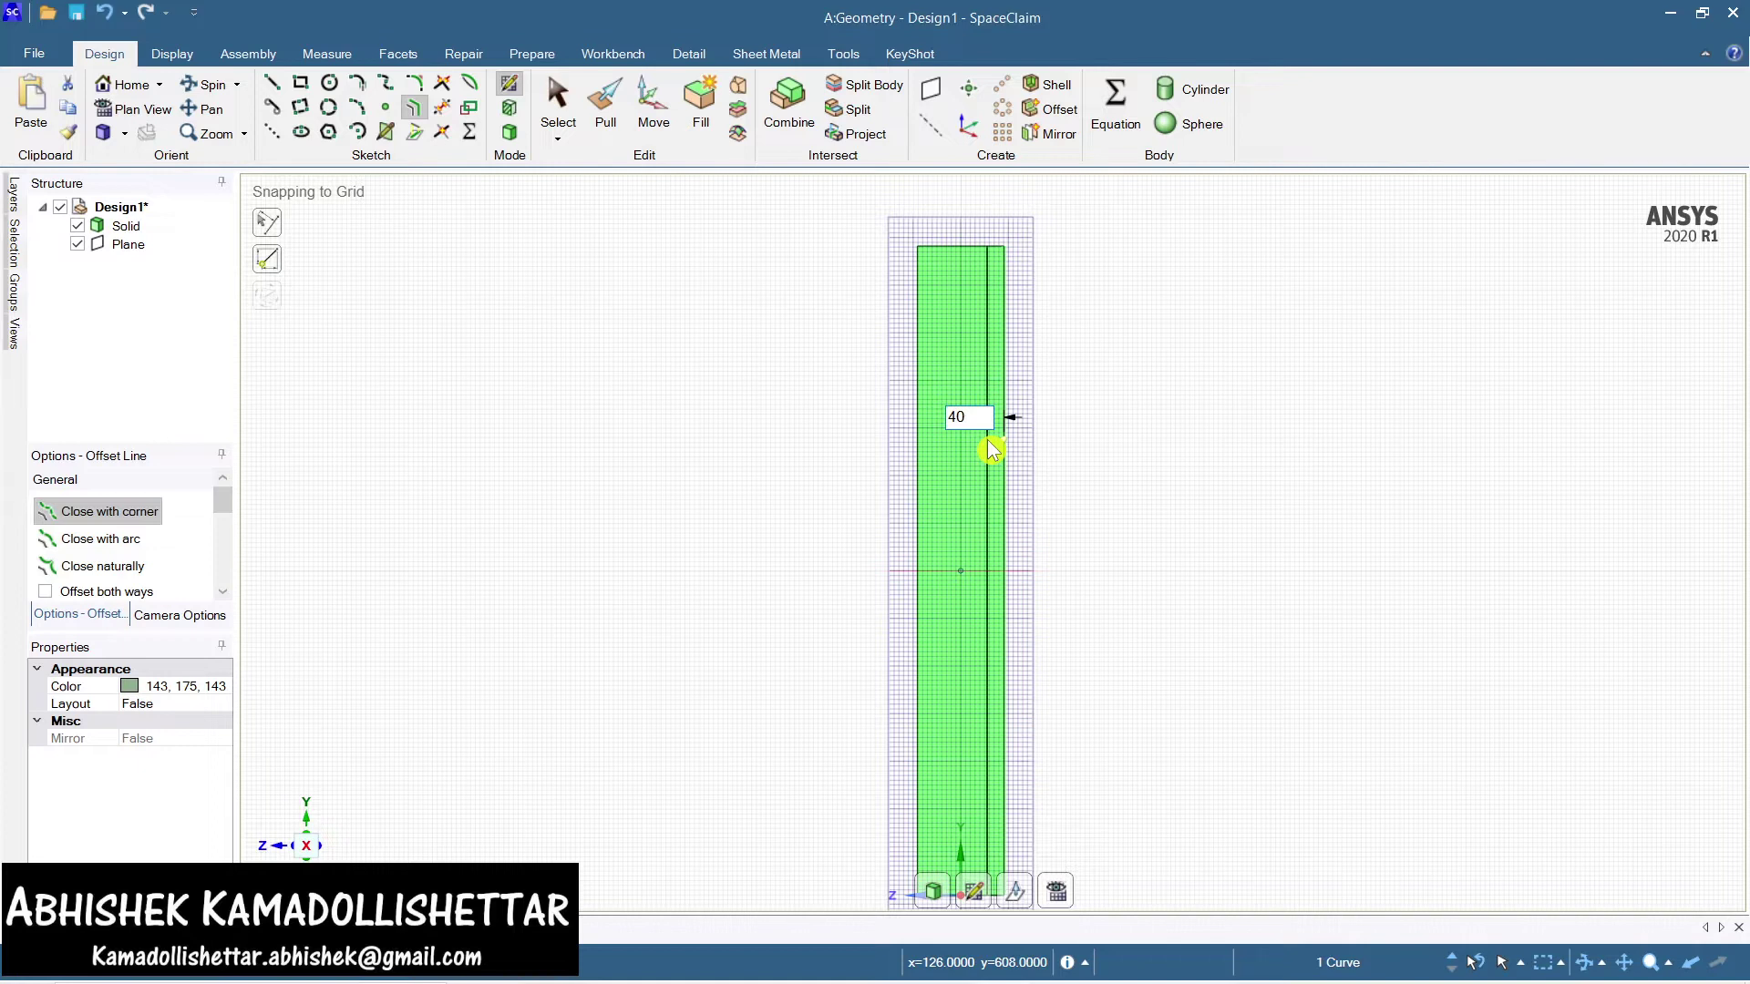
key("Return")
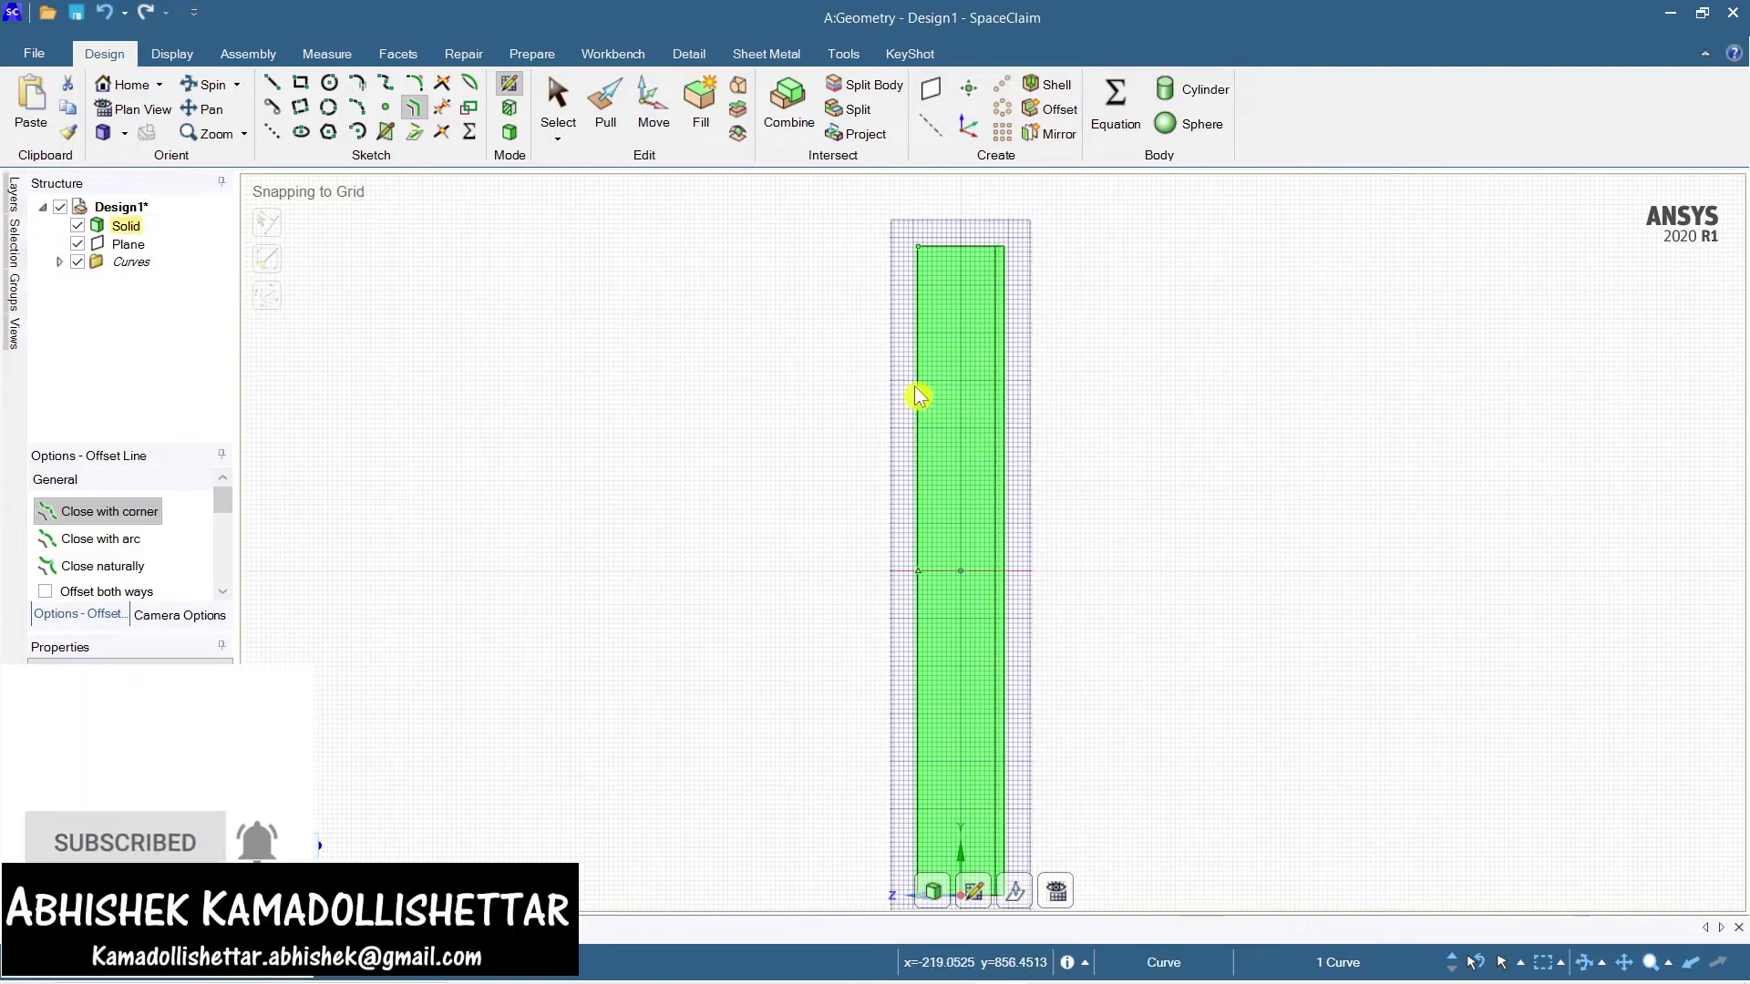
left_click(917, 394)
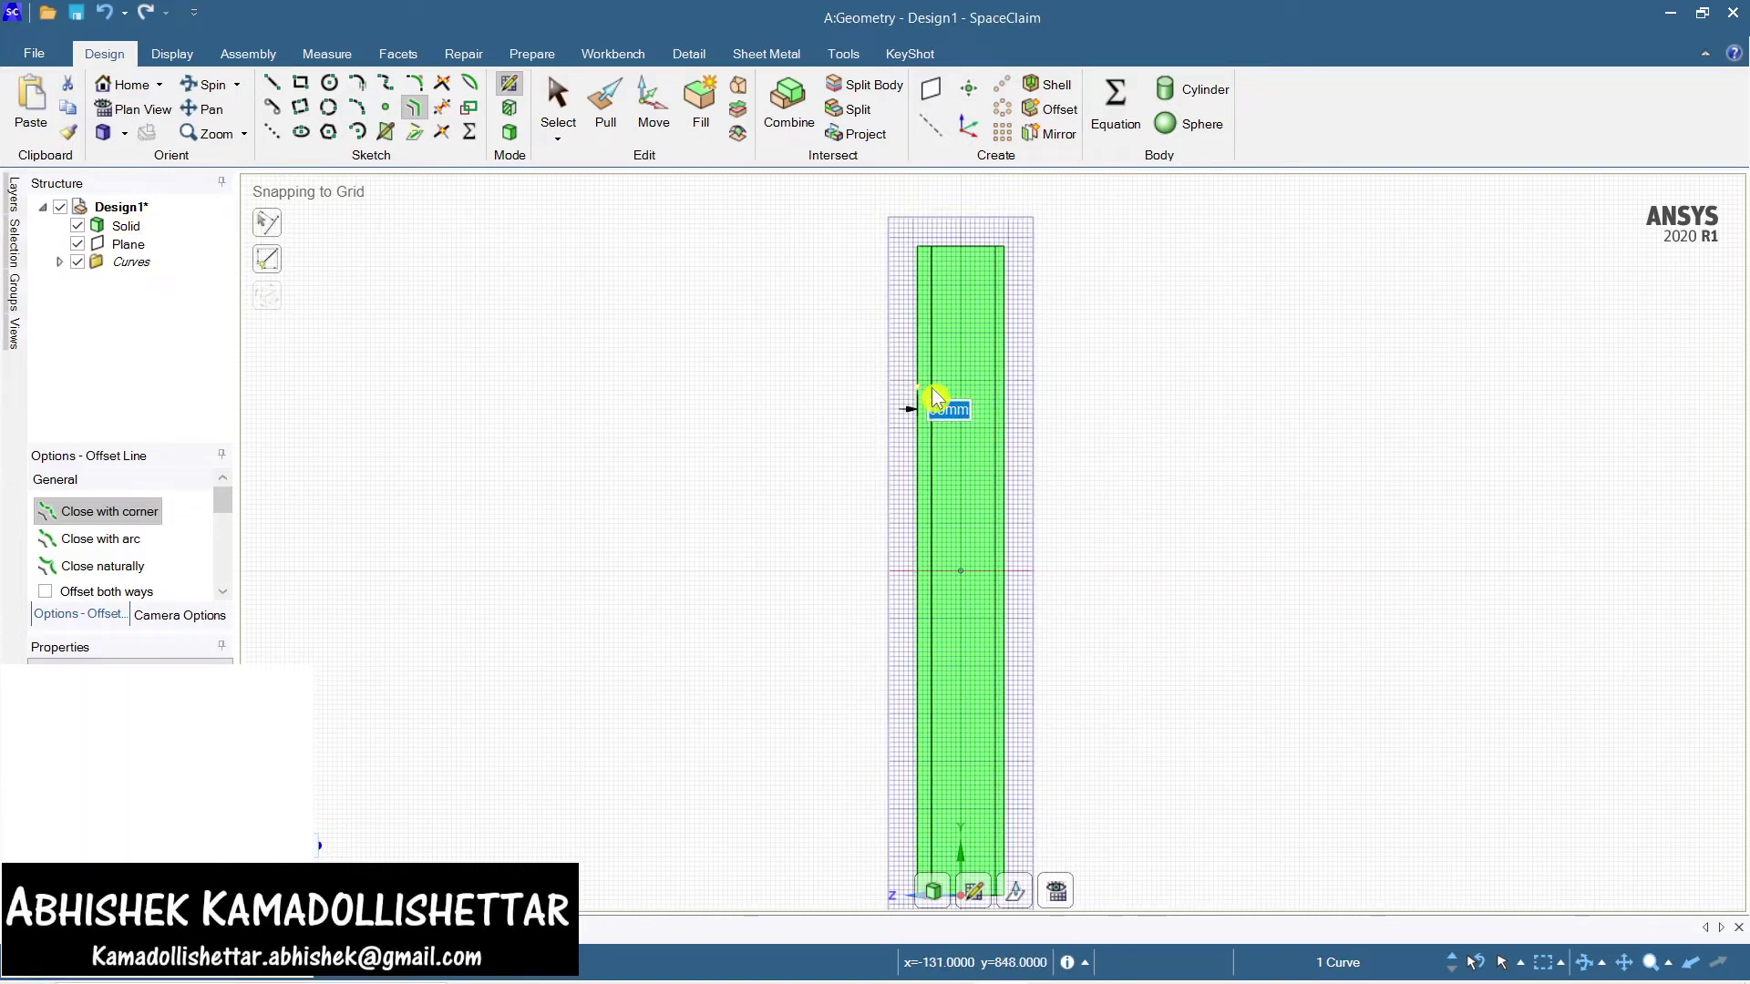
key("Return")
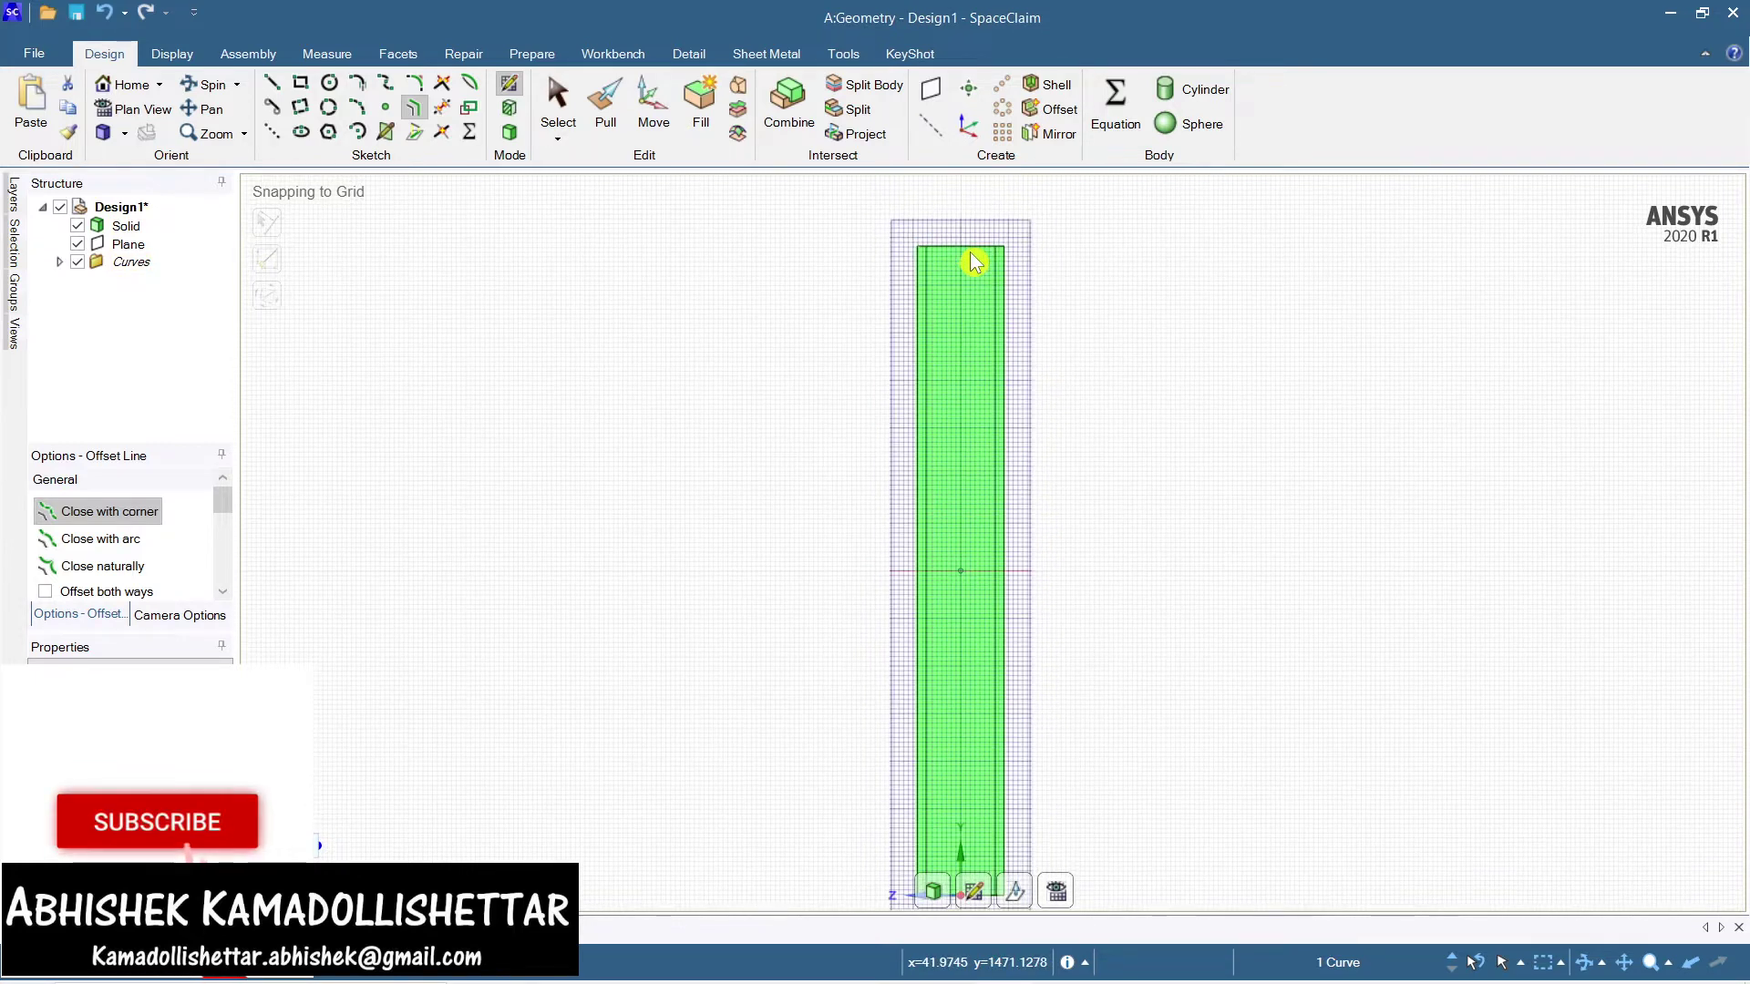
Offset the top edge 40 mm inward, discarding an accidental extra offset, and reframe the column
middle_click_drag(1094, 325, 1089, 316, "ctrl")
scroll(969, 256, "up", 1)
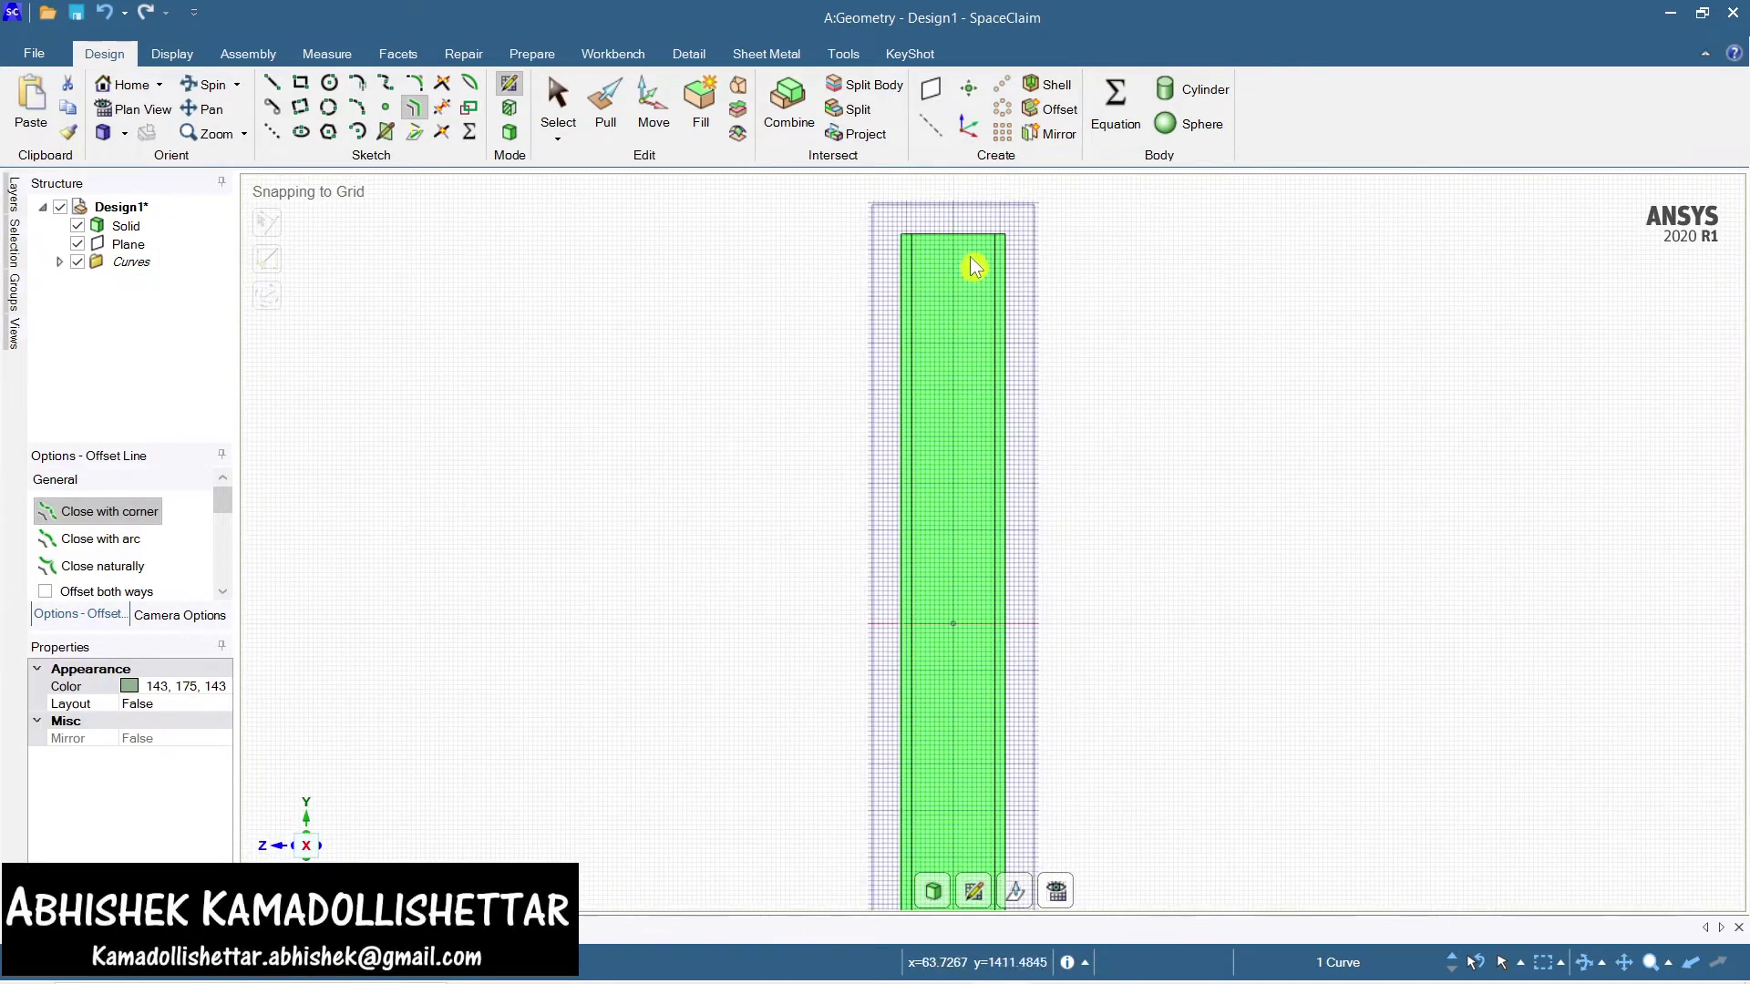
scroll(960, 236, "up", 2)
left_click(961, 236)
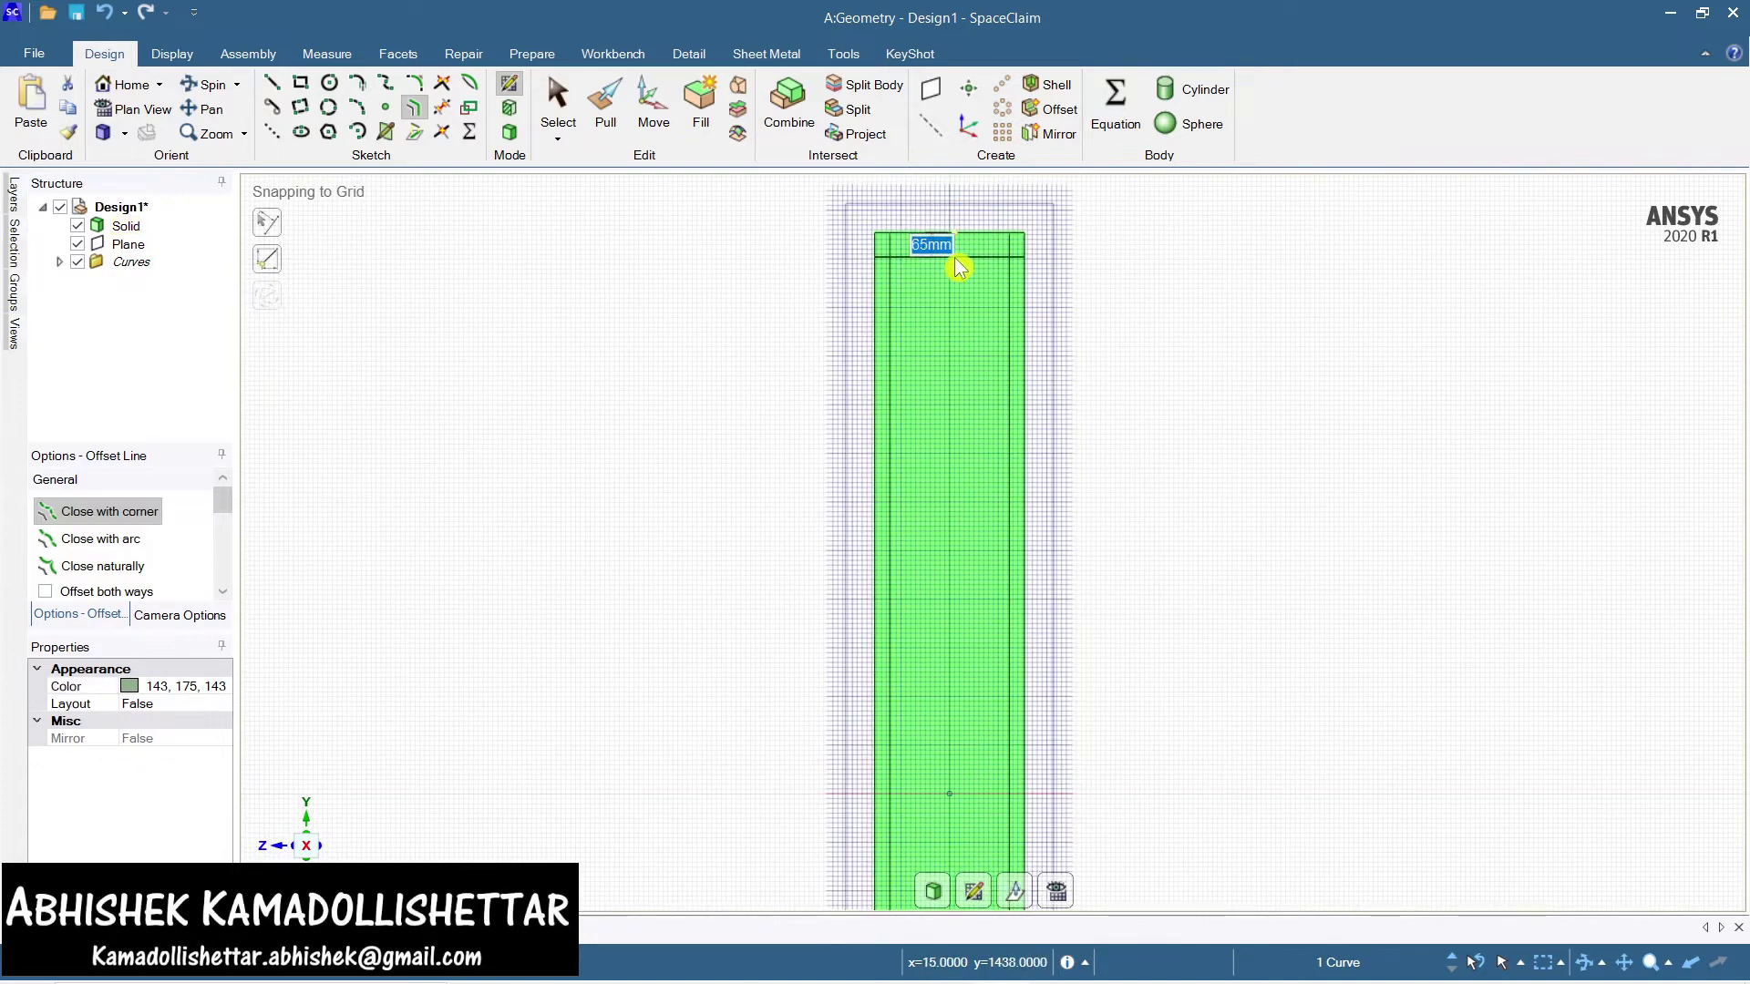
type("40")
key("Return")
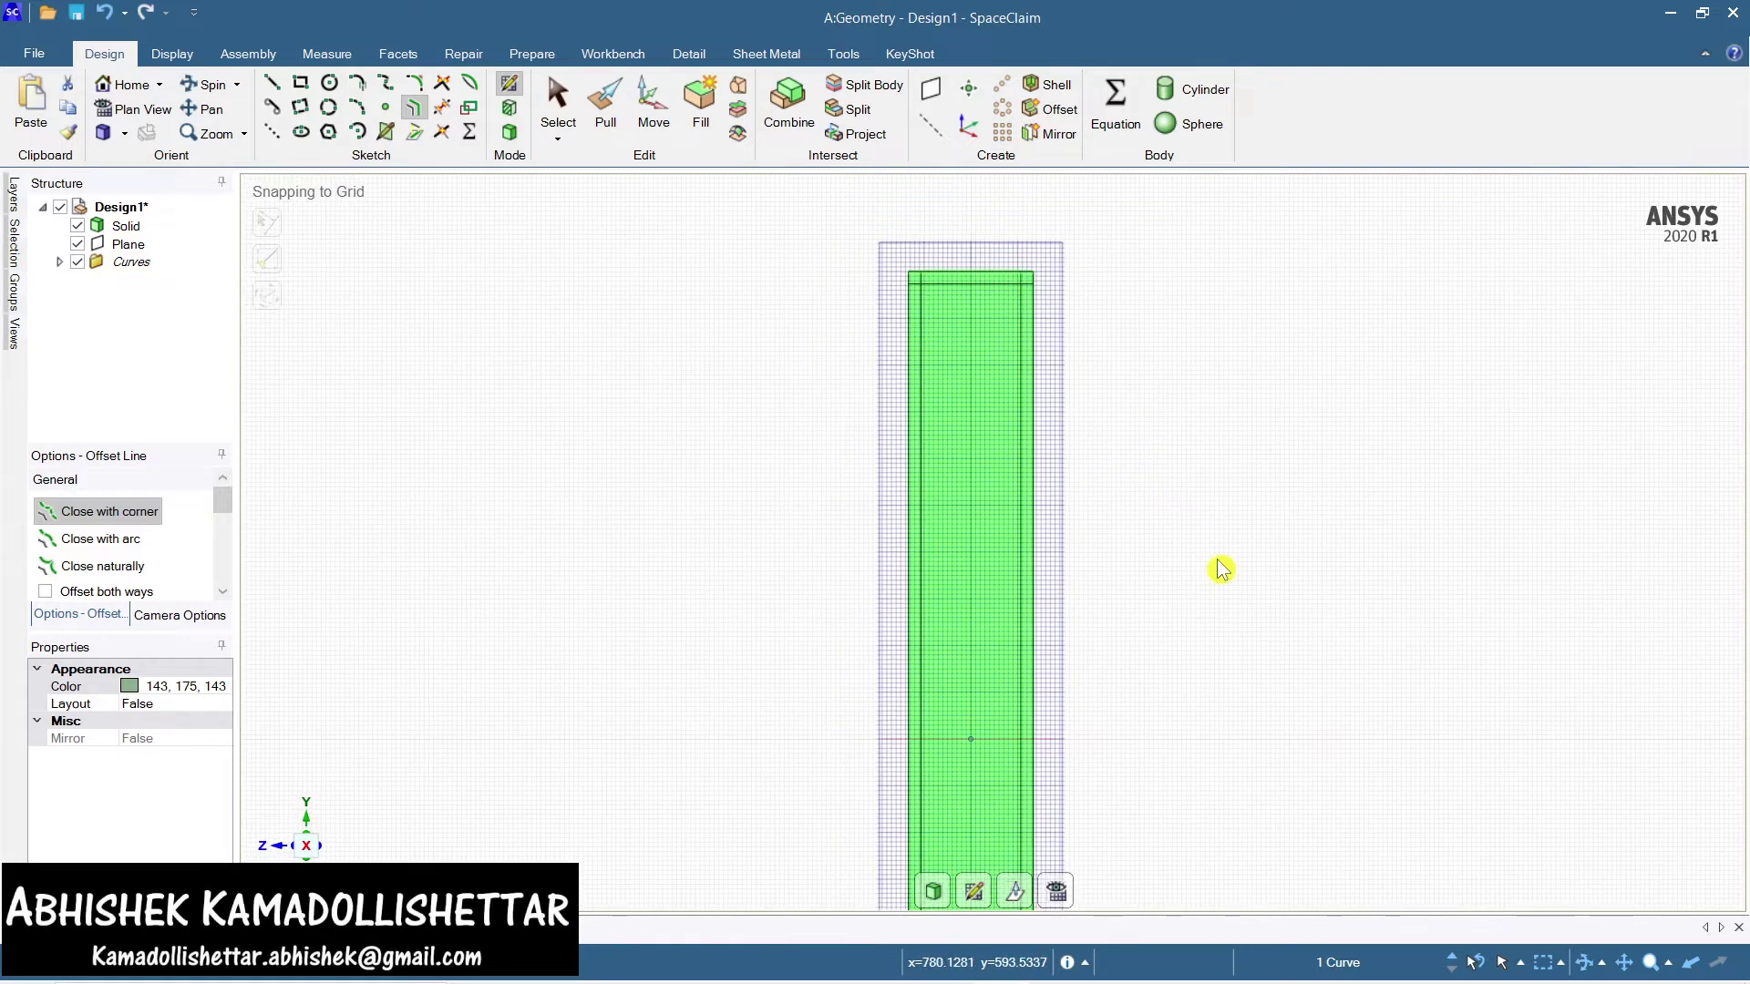
scroll(1198, 527, "down", 1)
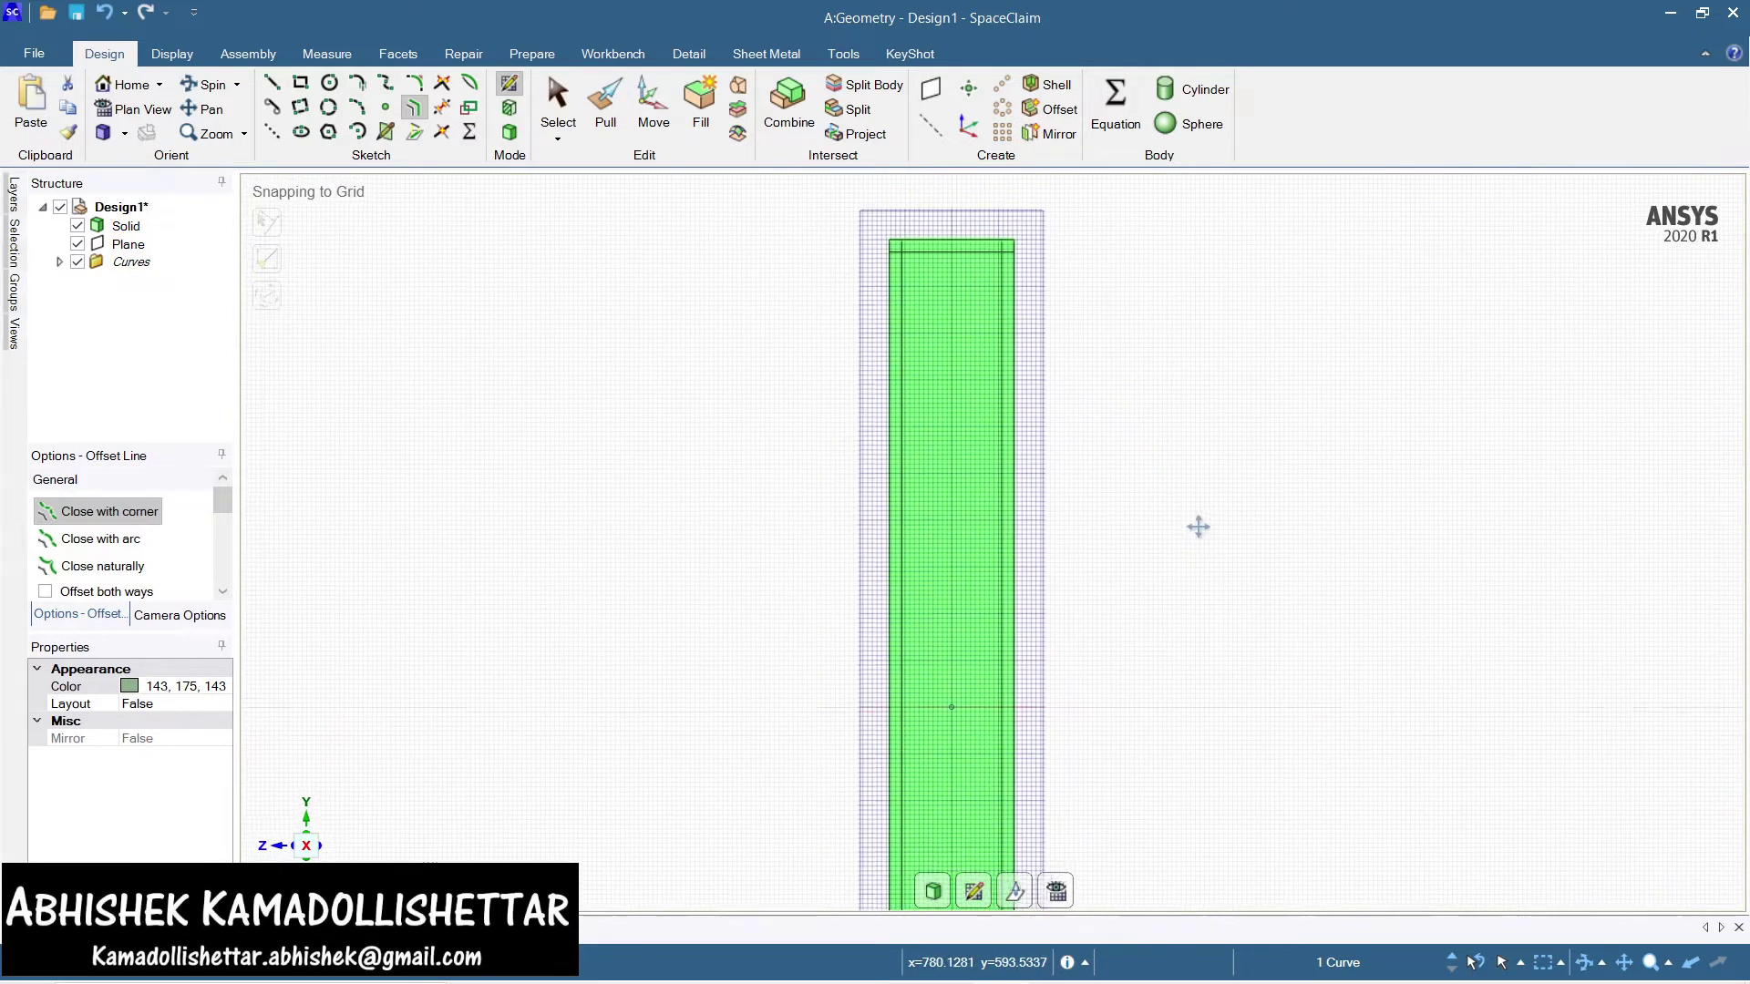
left_click(890, 303)
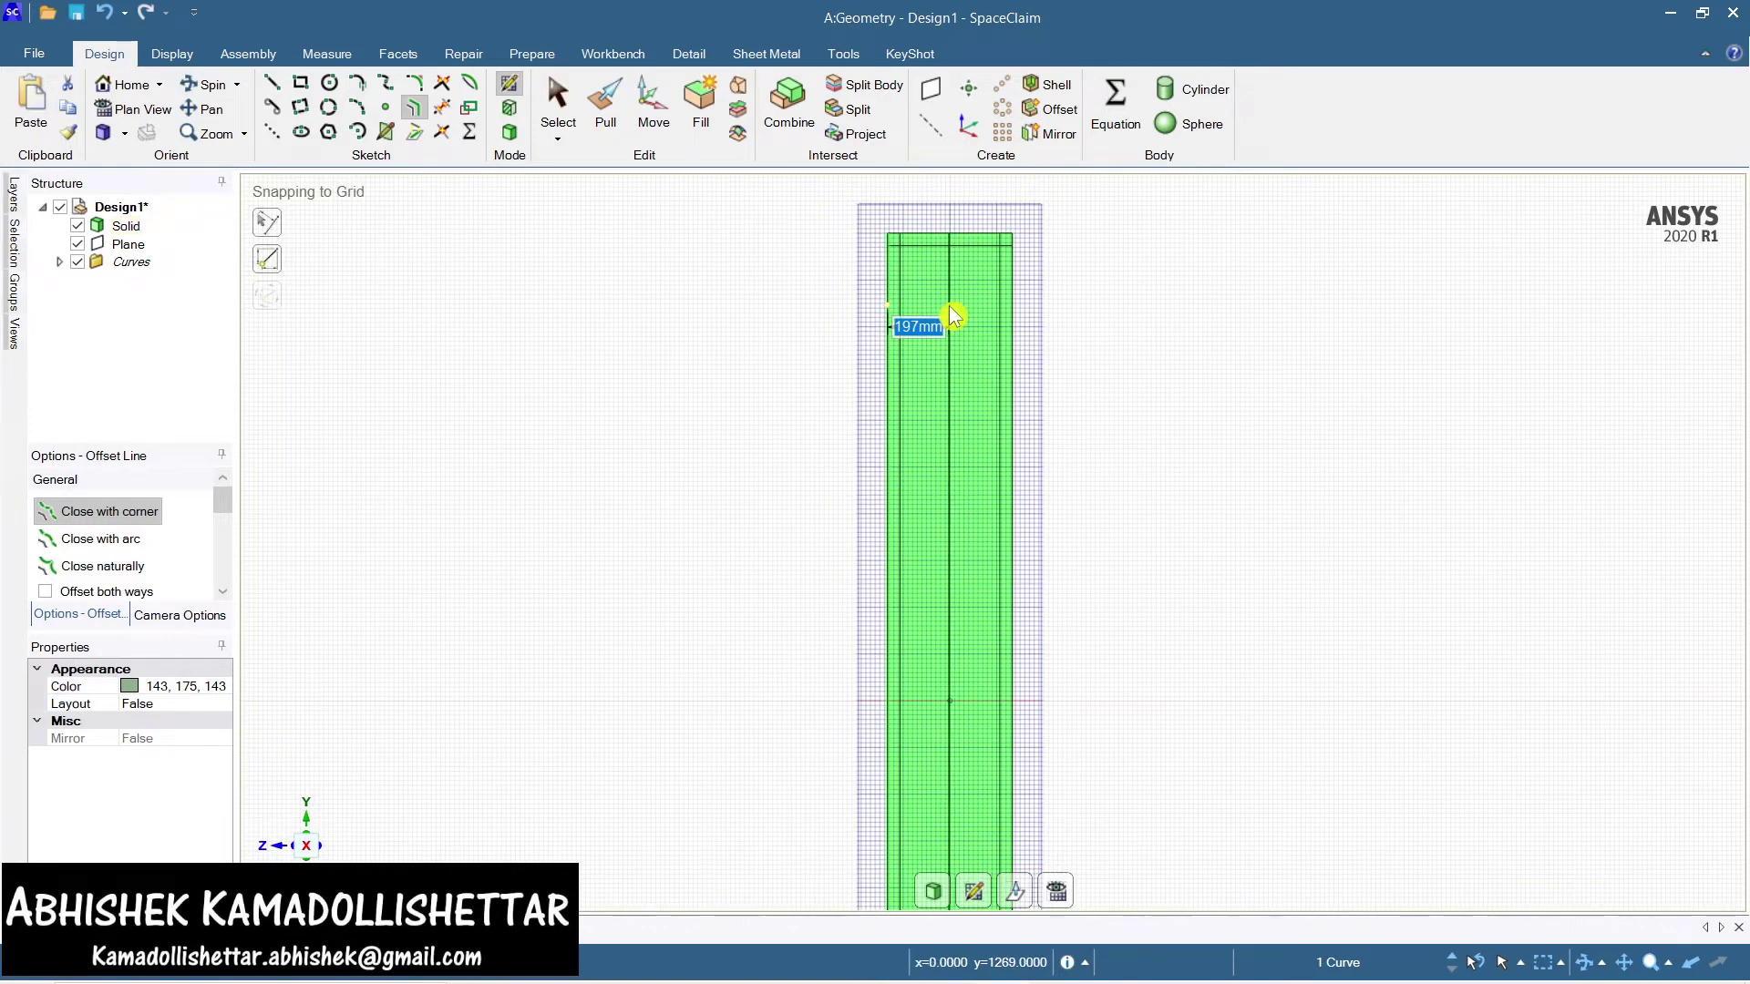
key("Escape")
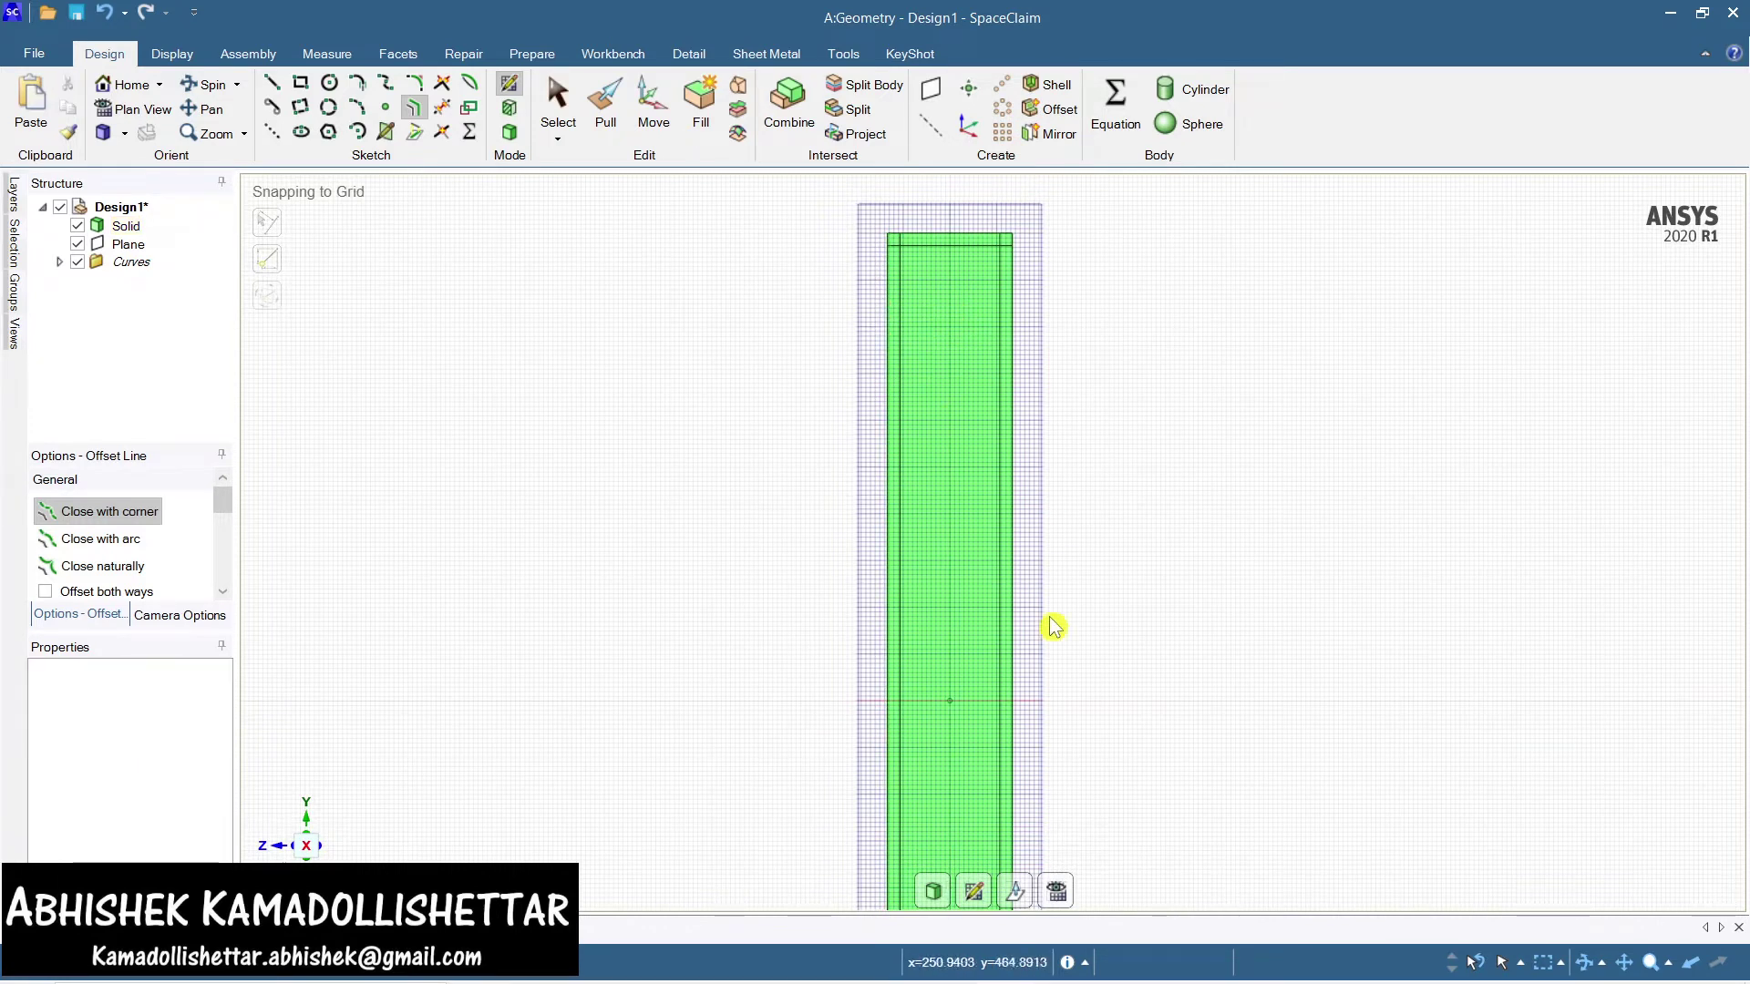
scroll(1050, 620, "down", 2)
middle_click_drag(1128, 671, 1018, 415, "ctrl")
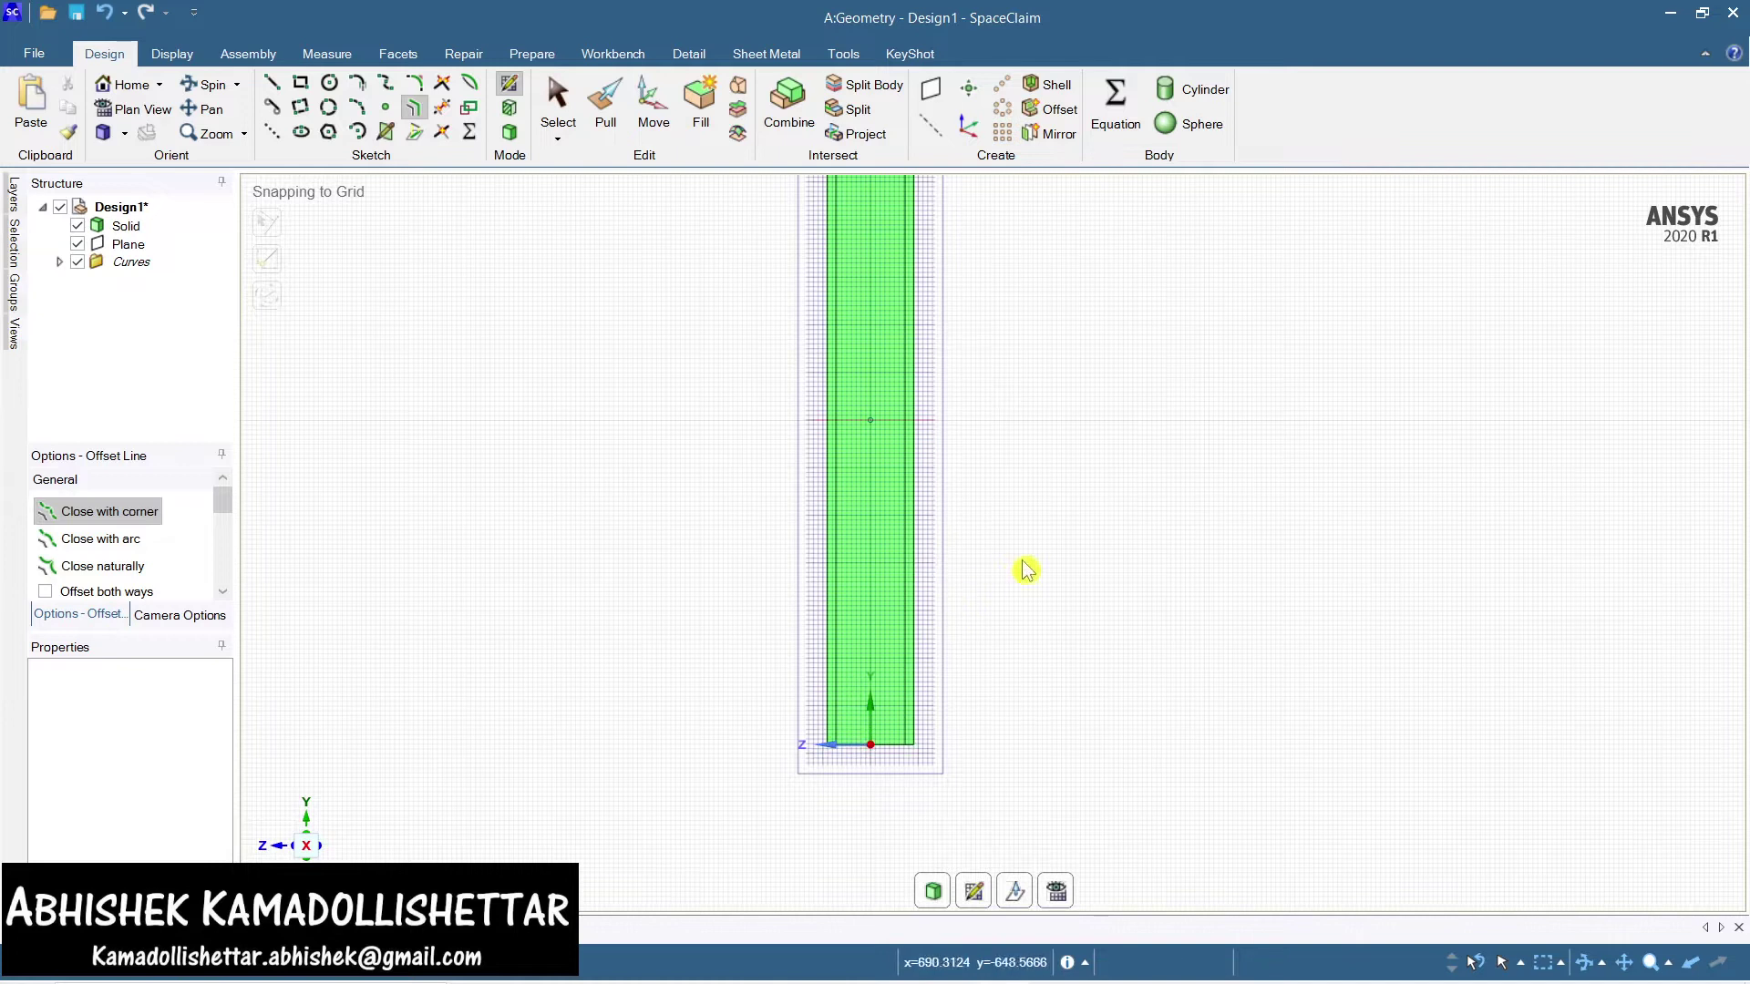
middle_click_drag(1022, 562, 1027, 669, "ctrl")
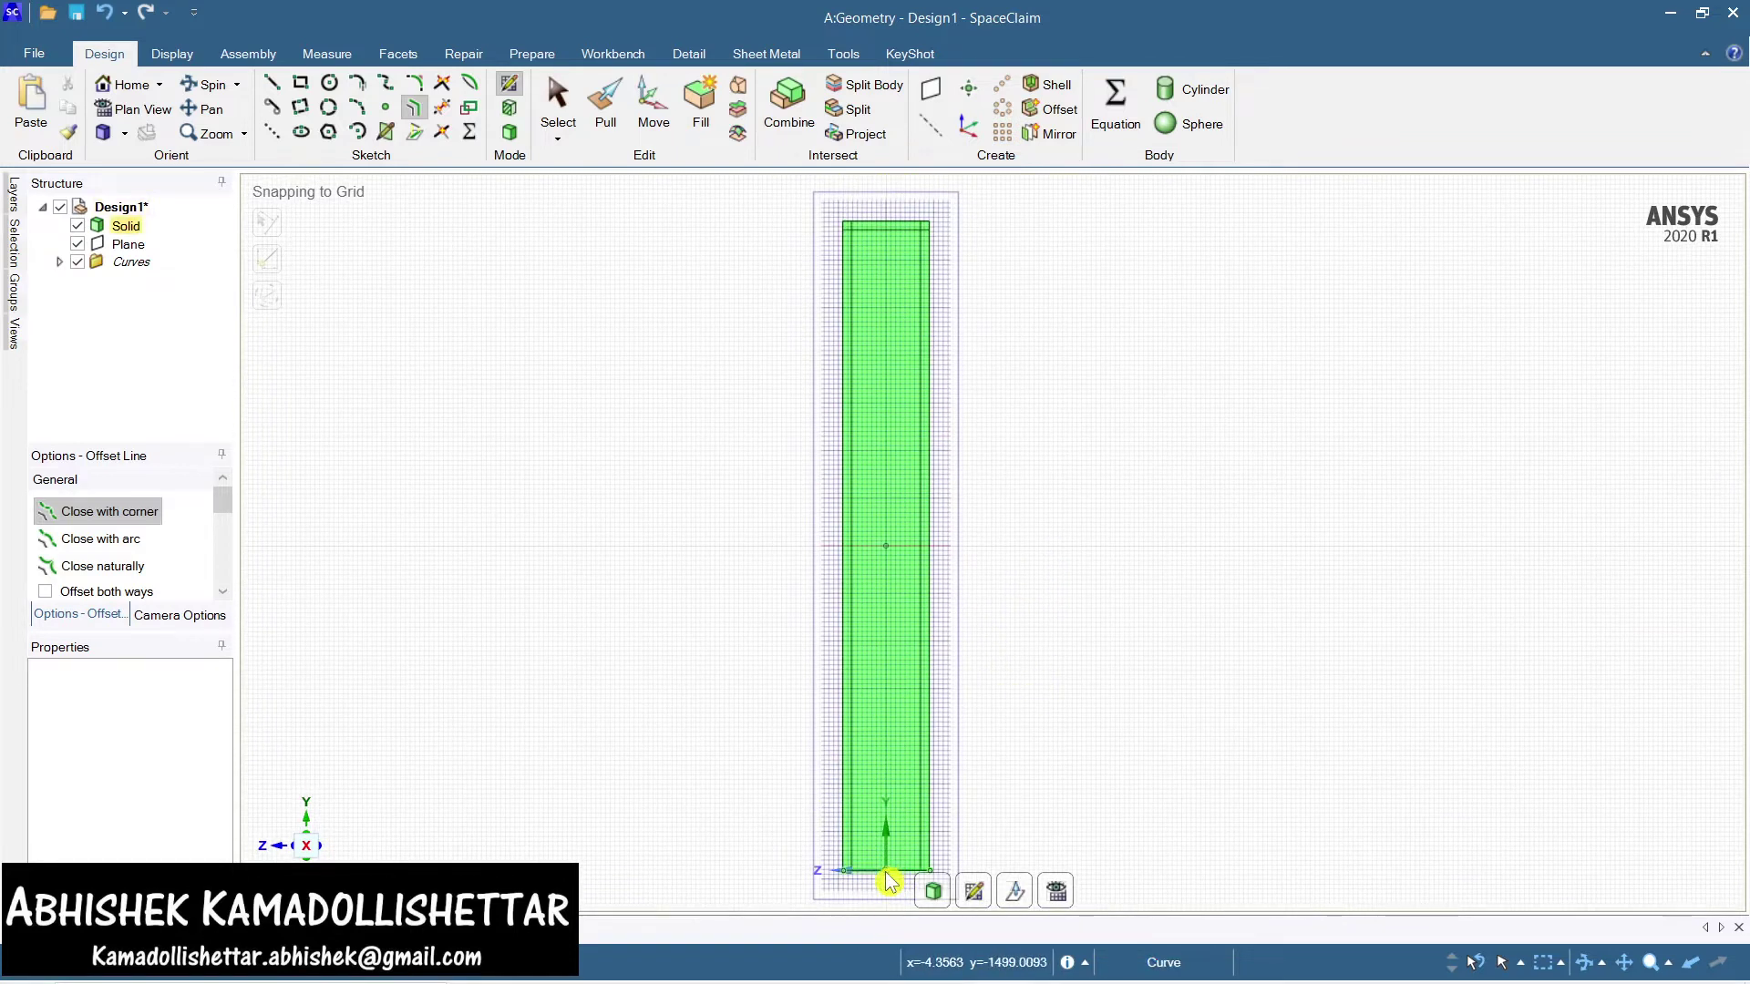
Draw a vertical centre line from the top edge's midpoint to the bottom edge's midpoint
left_click(270, 83)
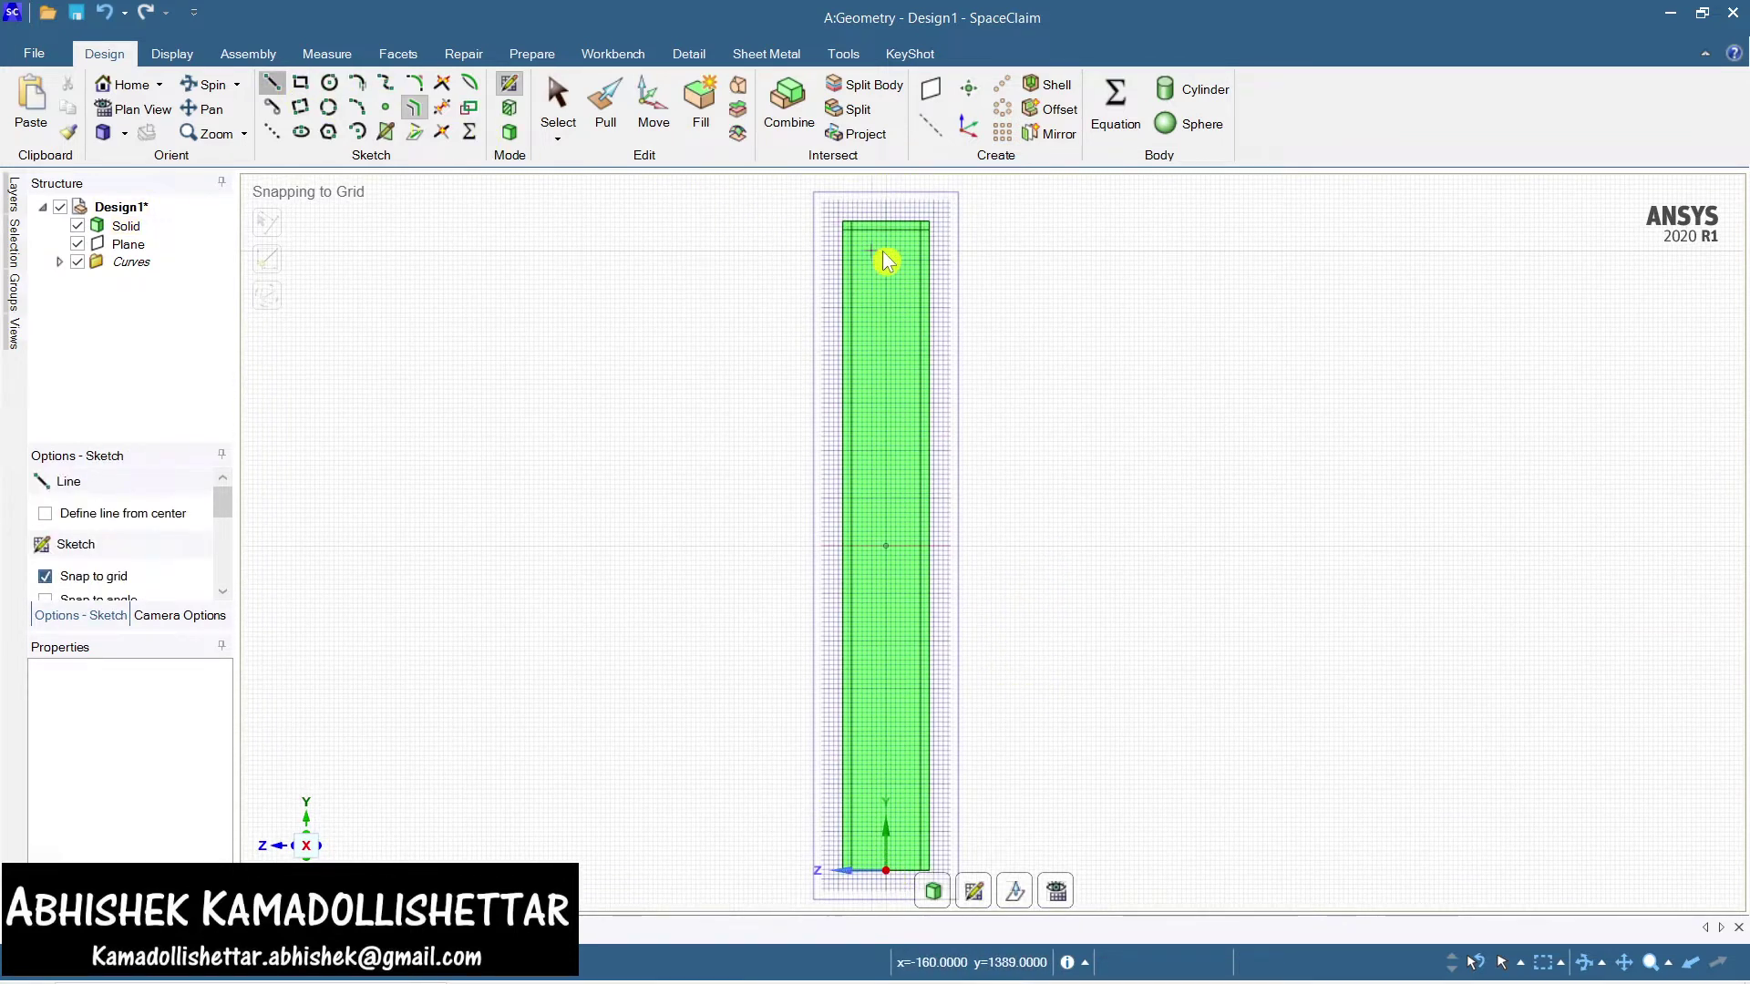
scroll(889, 239, "down", 1)
scroll(889, 237, "up", 4)
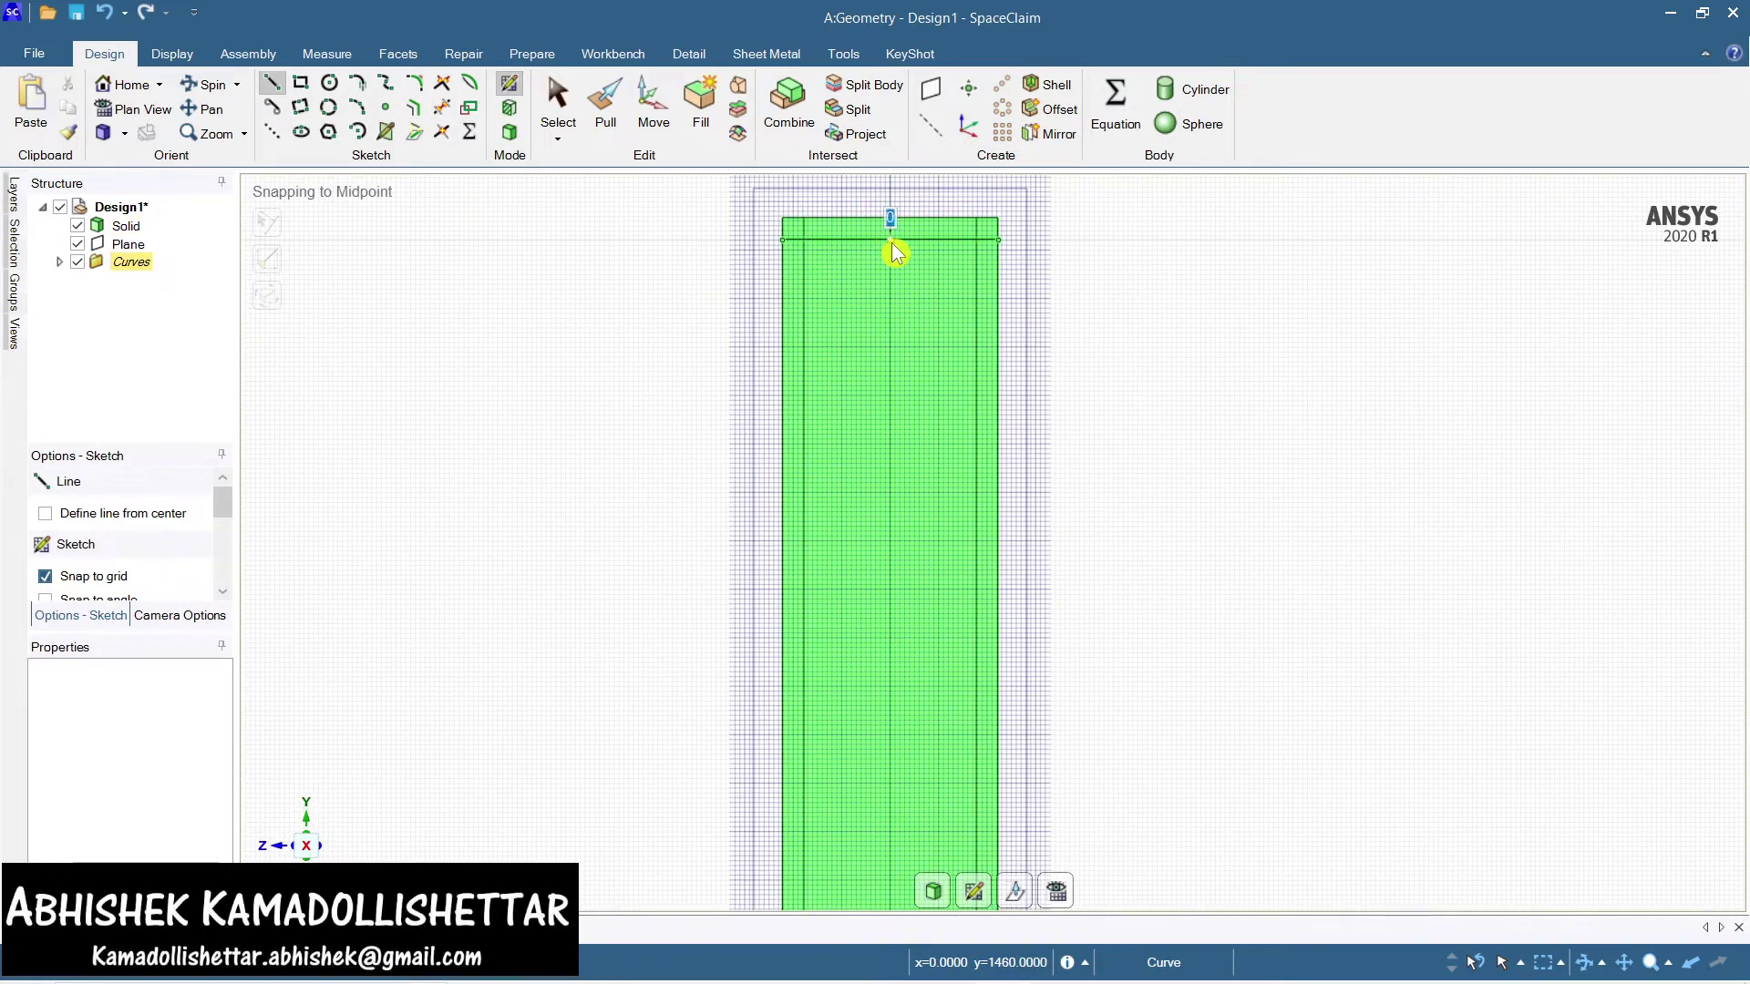
left_click(891, 243)
scroll(893, 749, "down", 2)
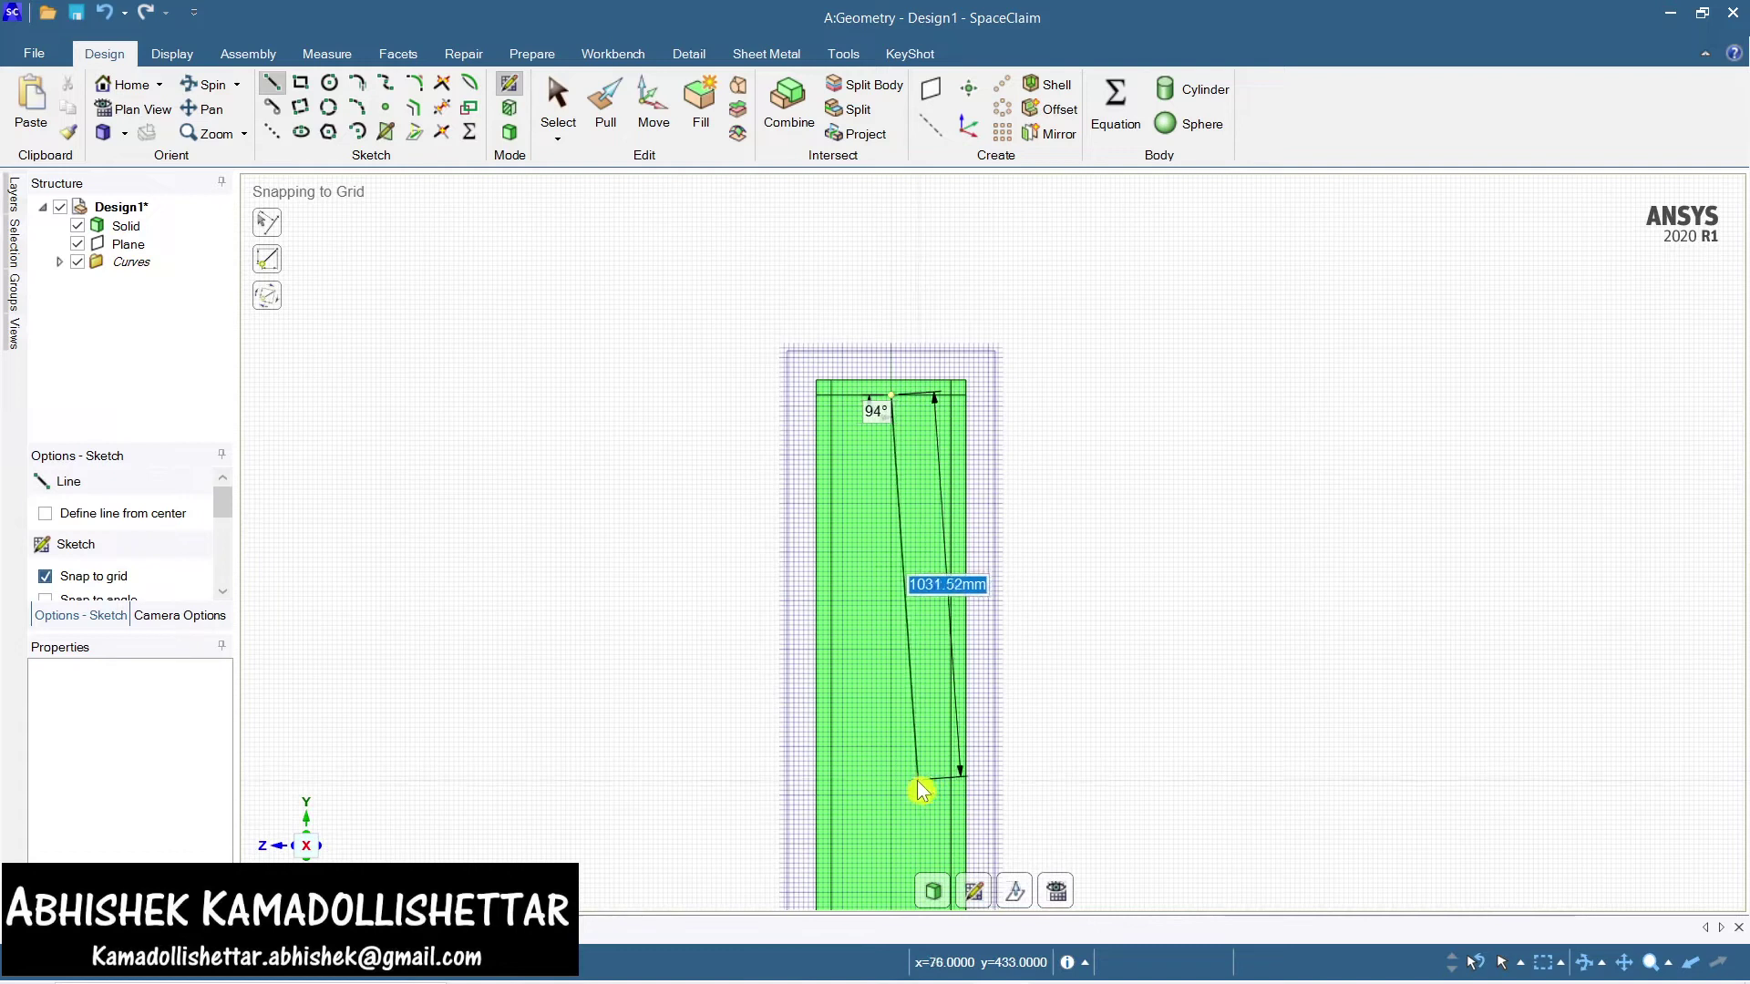
scroll(917, 780, "up", 2)
scroll(862, 830, "down", 3)
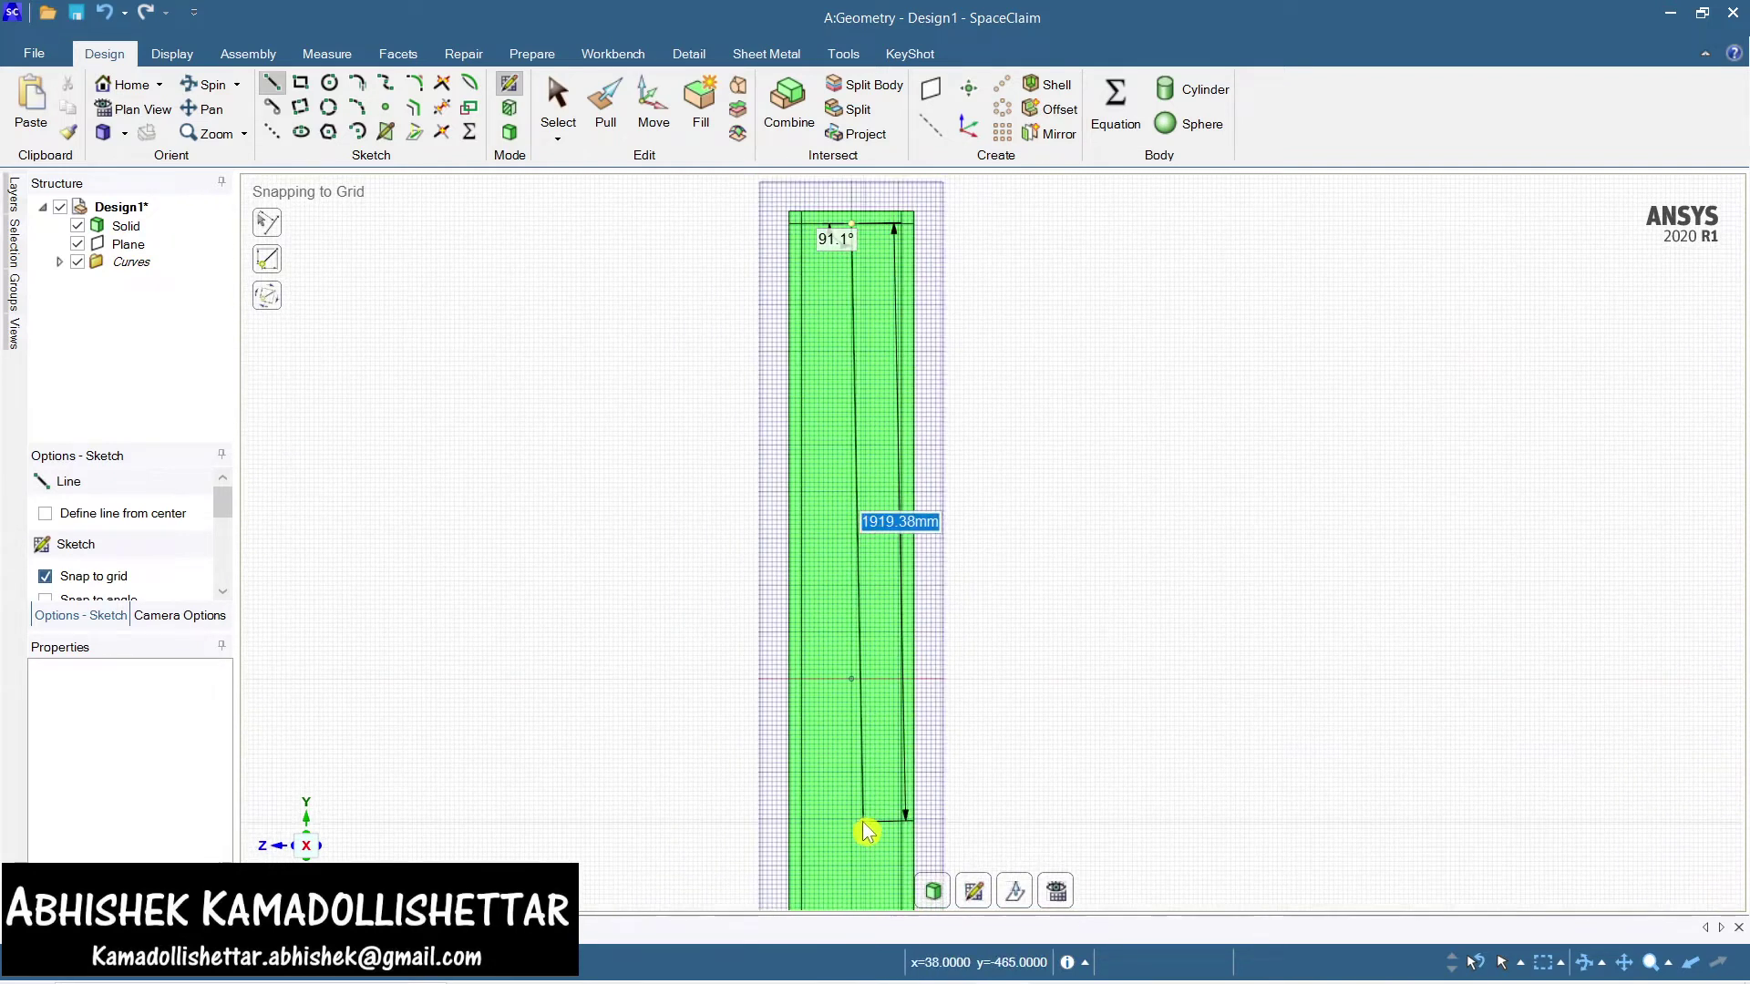
scroll(870, 731, "up", 4)
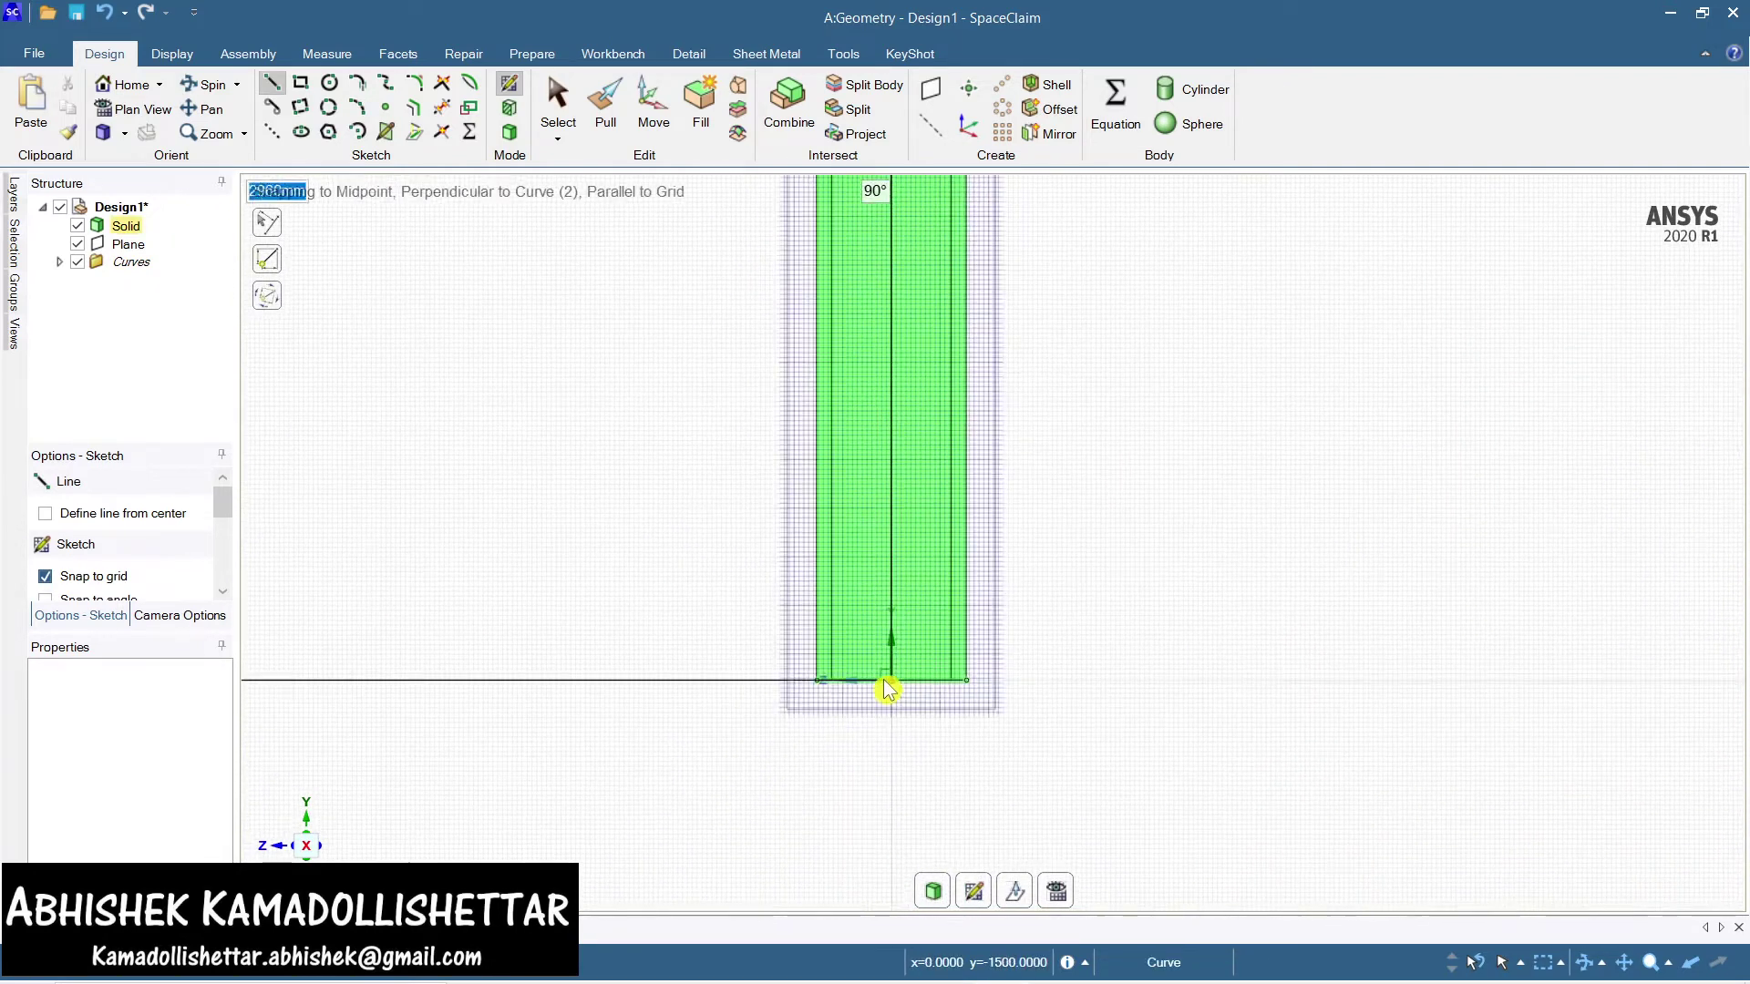
left_click(899, 687)
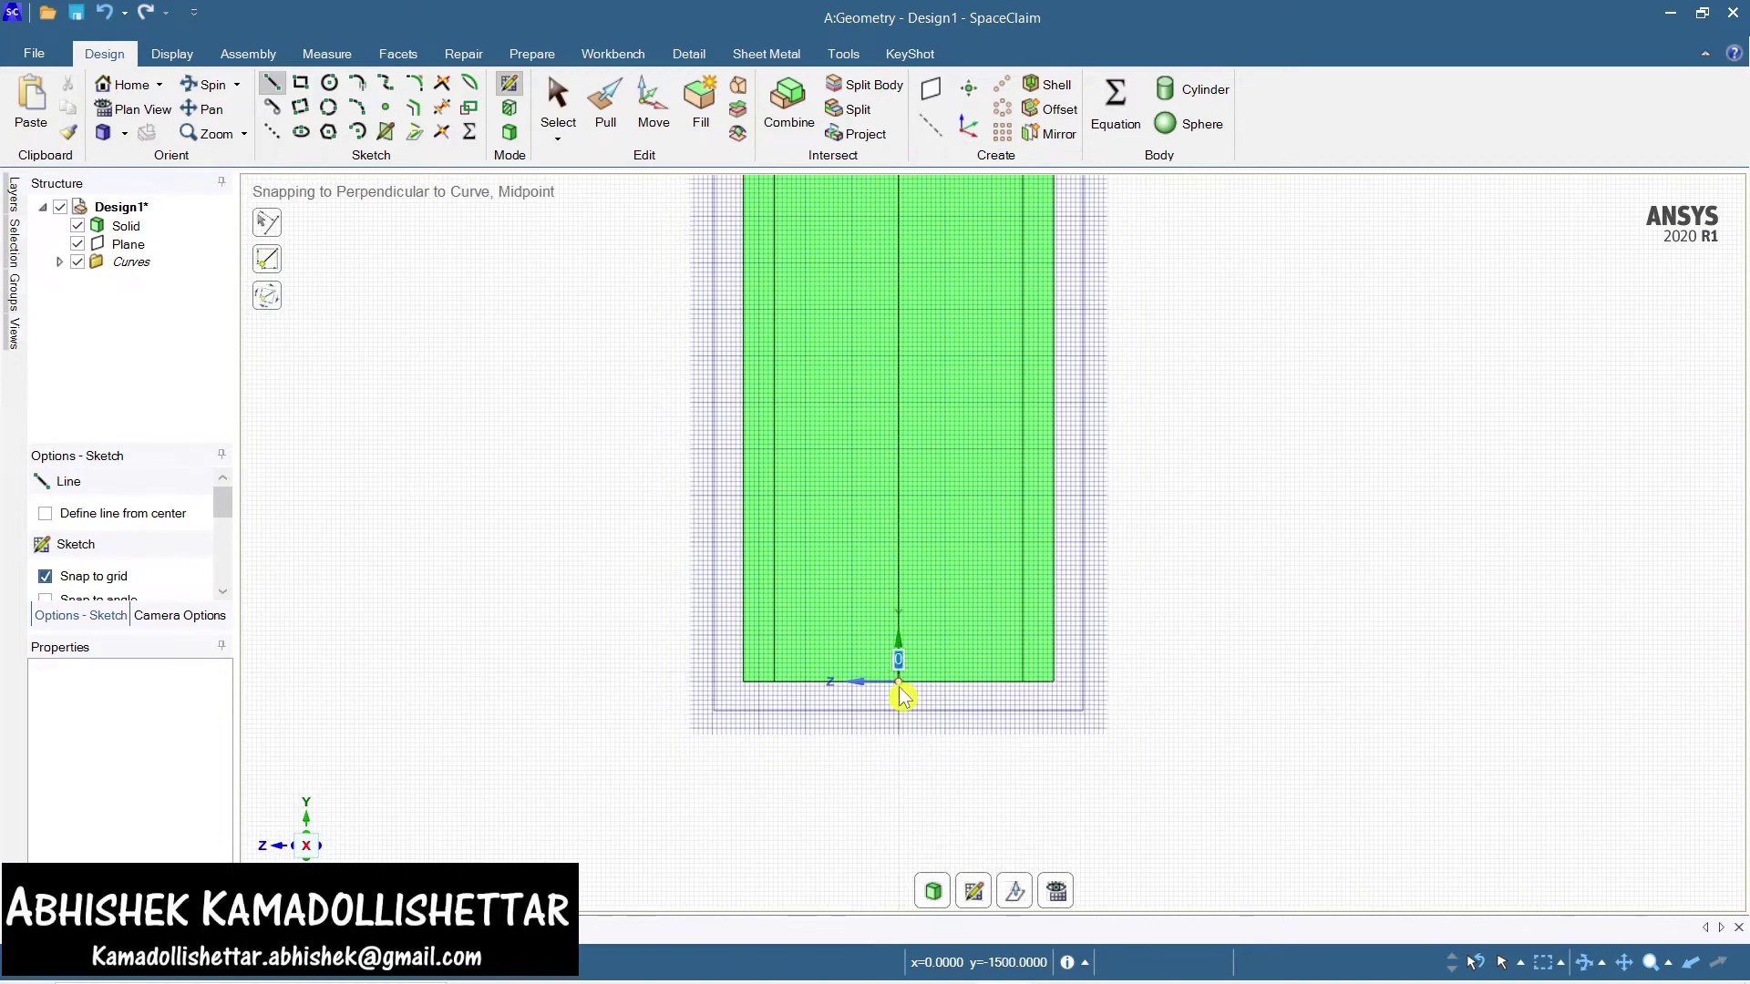
key("Escape")
key("Escape")
Trim away the top-left vertical and horizontal stubs of the inner offset lines
scroll(1239, 665, "down", 10)
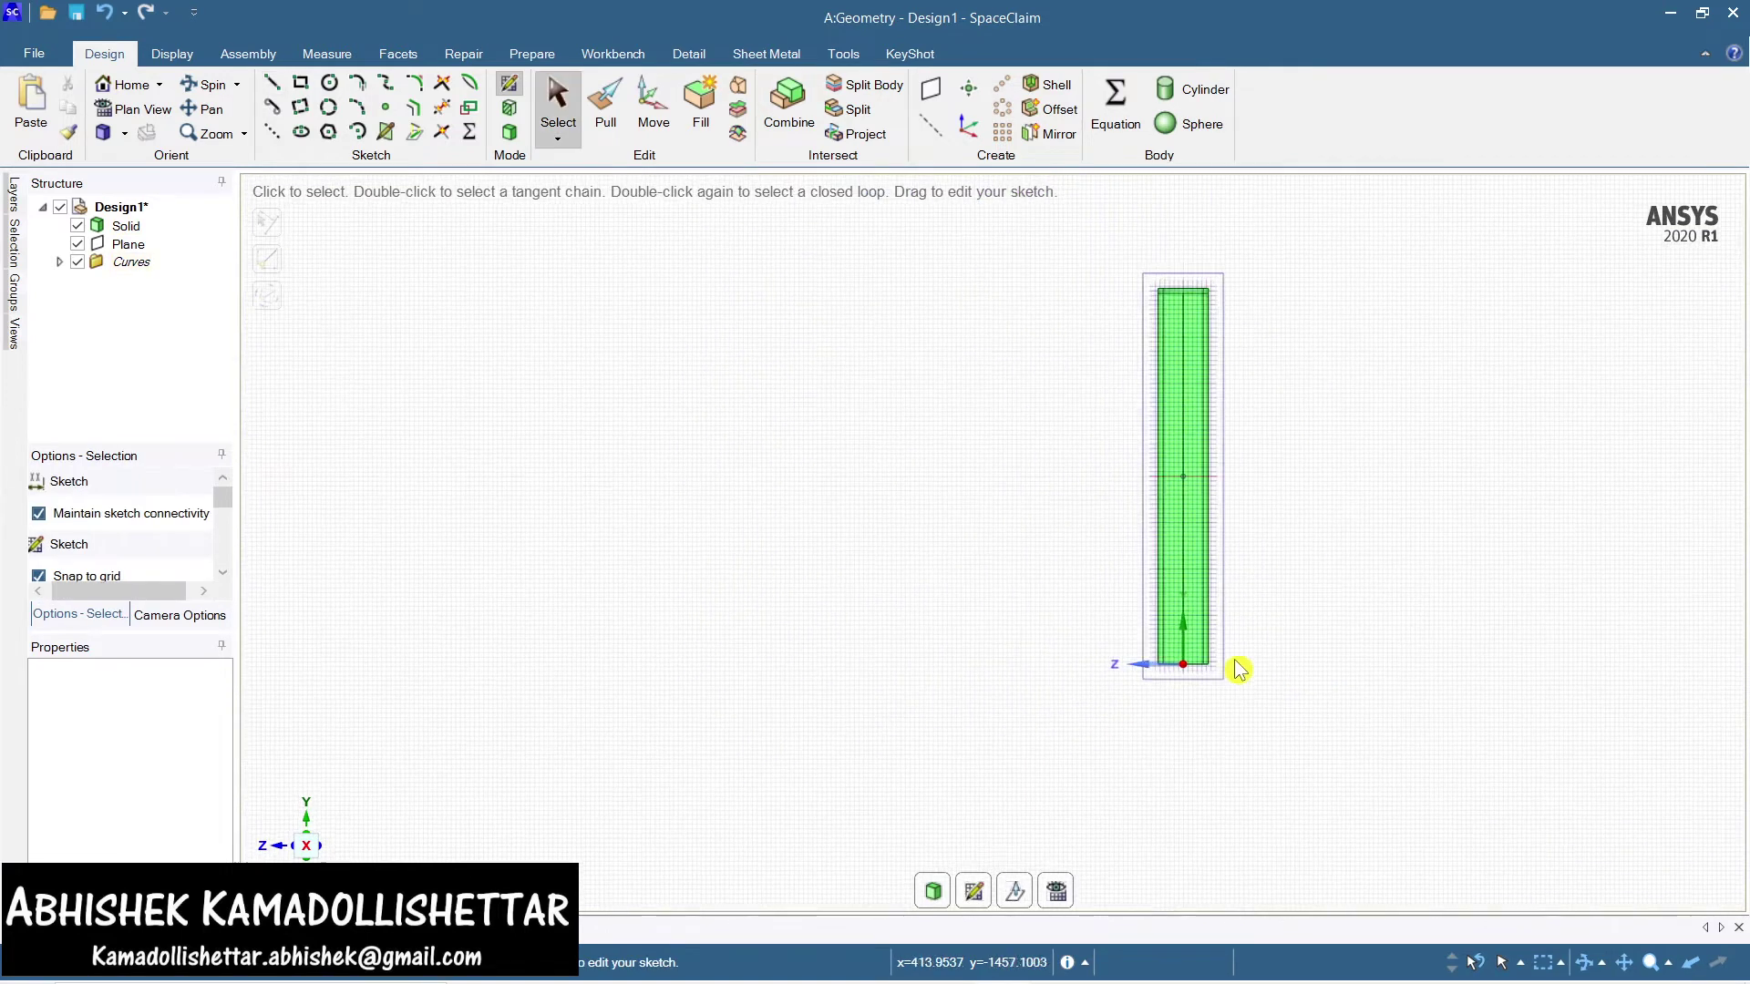
middle_click_drag(1230, 646, 882, 711, "ctrl")
scroll(887, 605, "up", 3)
middle_click_drag(890, 614, 1062, 617, "ctrl")
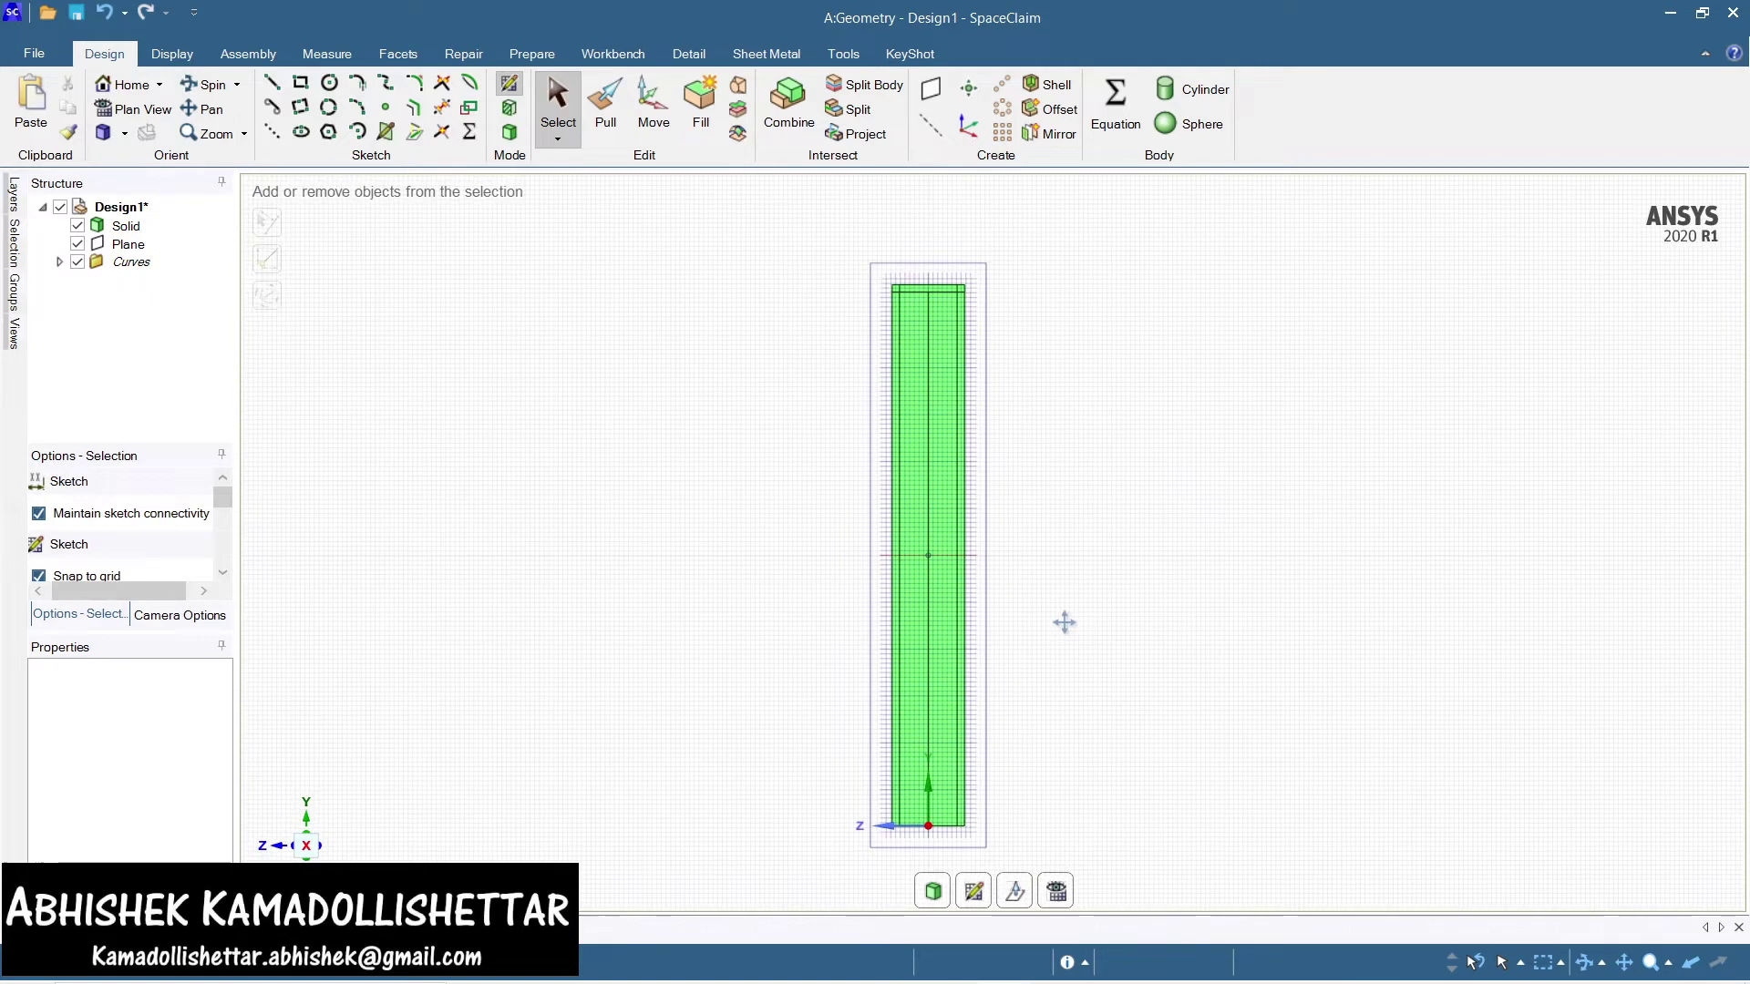
scroll(992, 301, "up", 5)
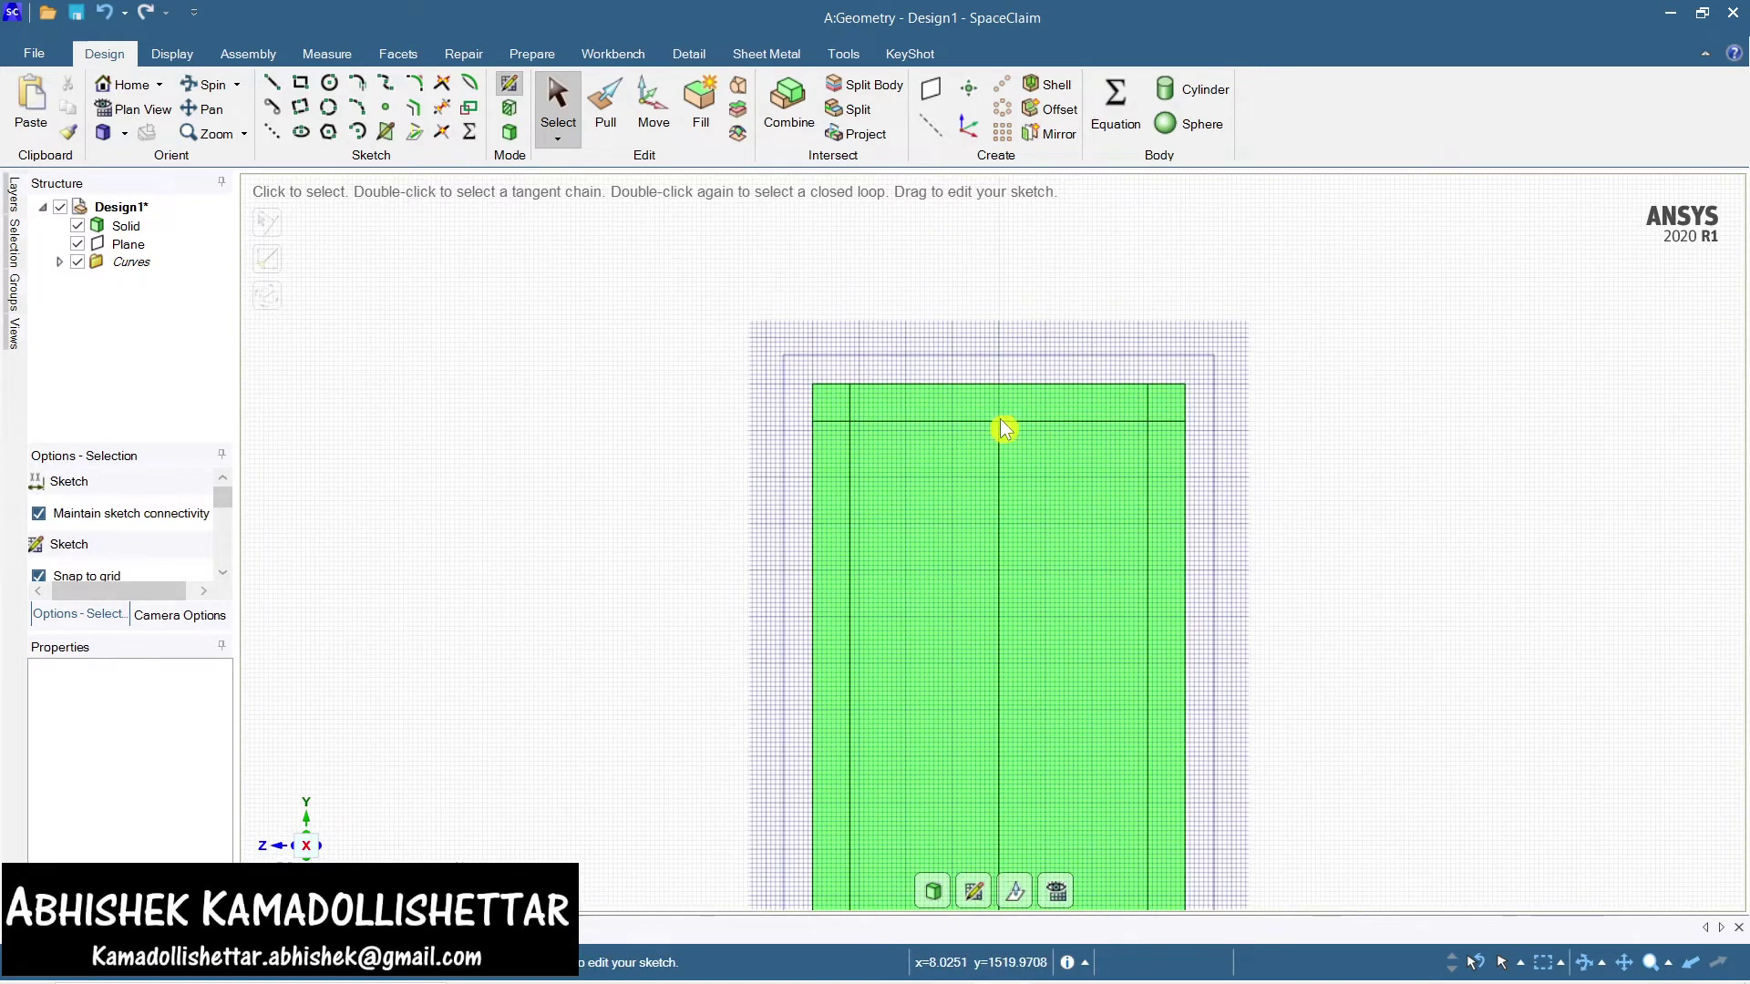
left_click(445, 110)
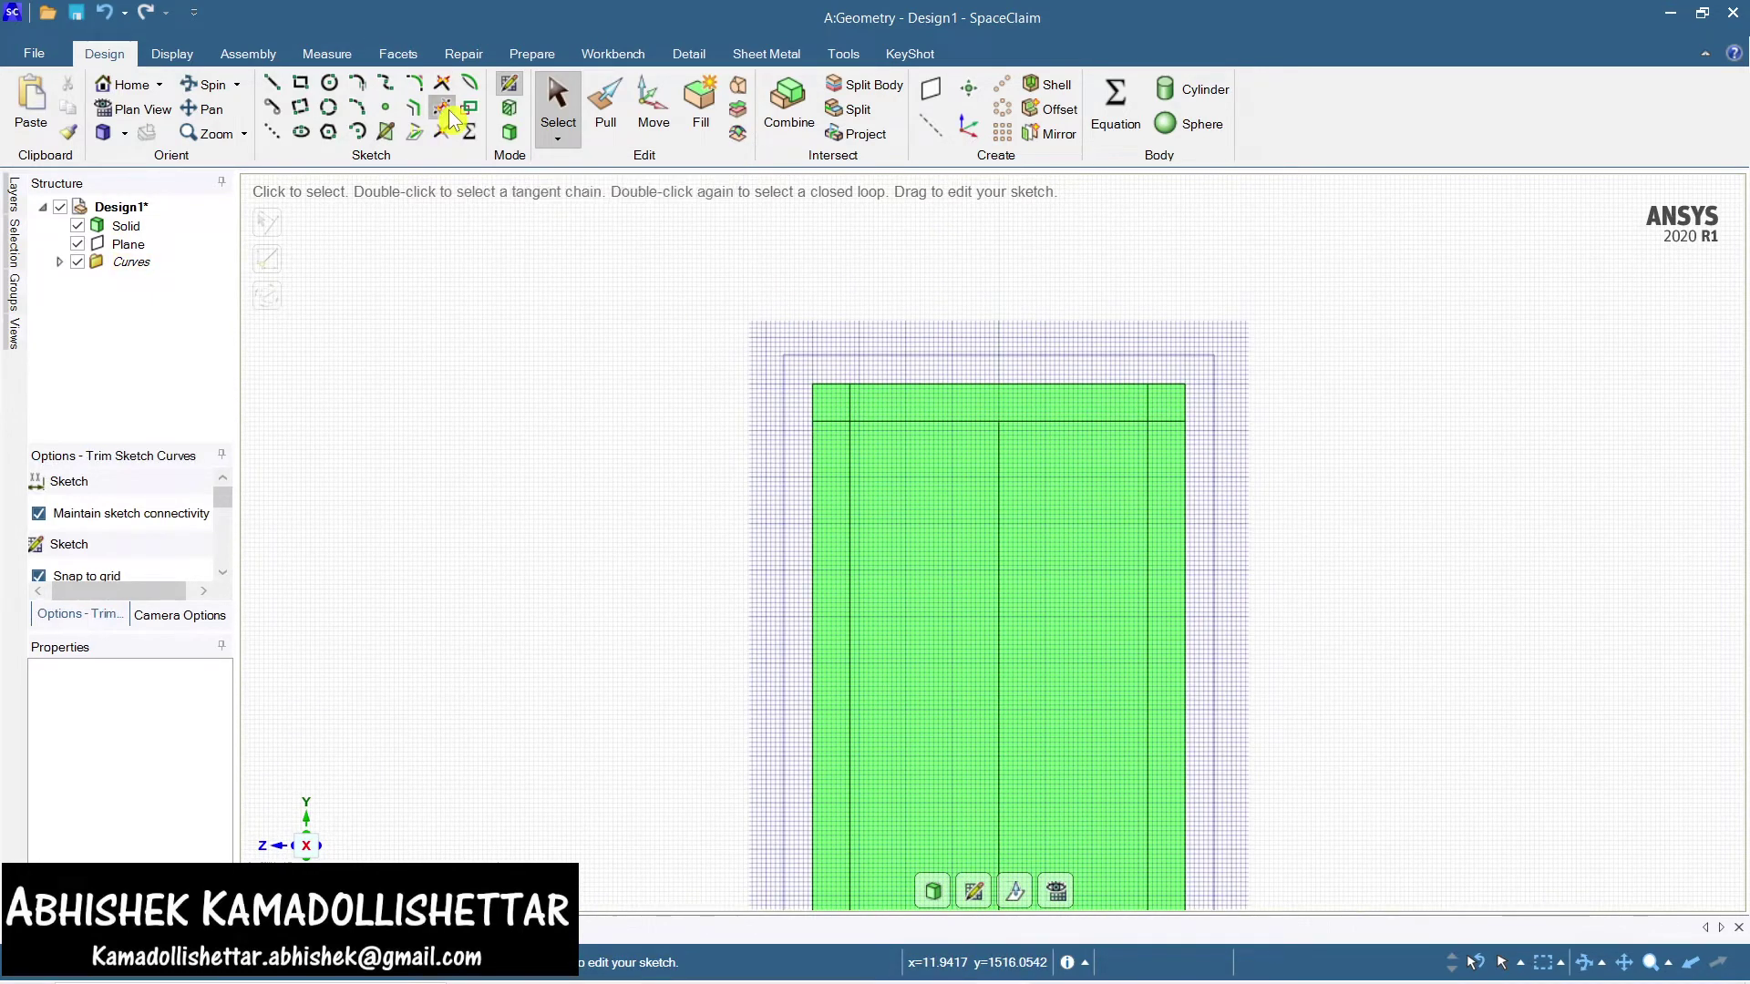
left_click(849, 399)
left_click(827, 420)
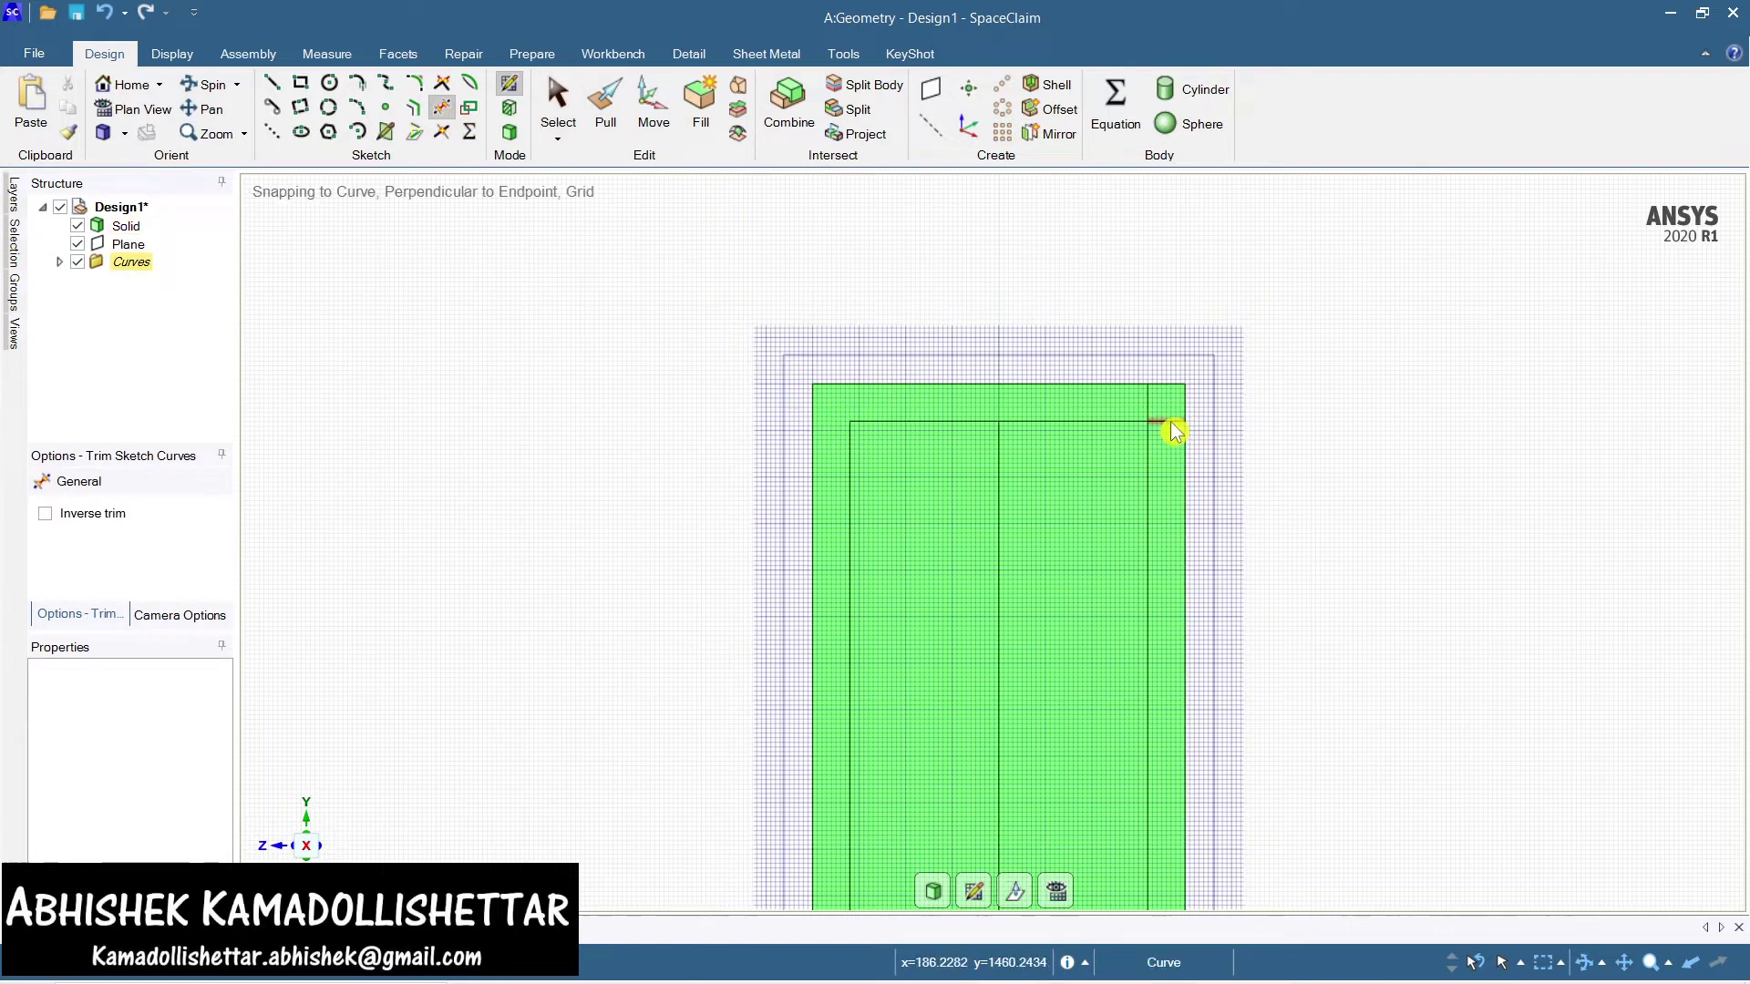
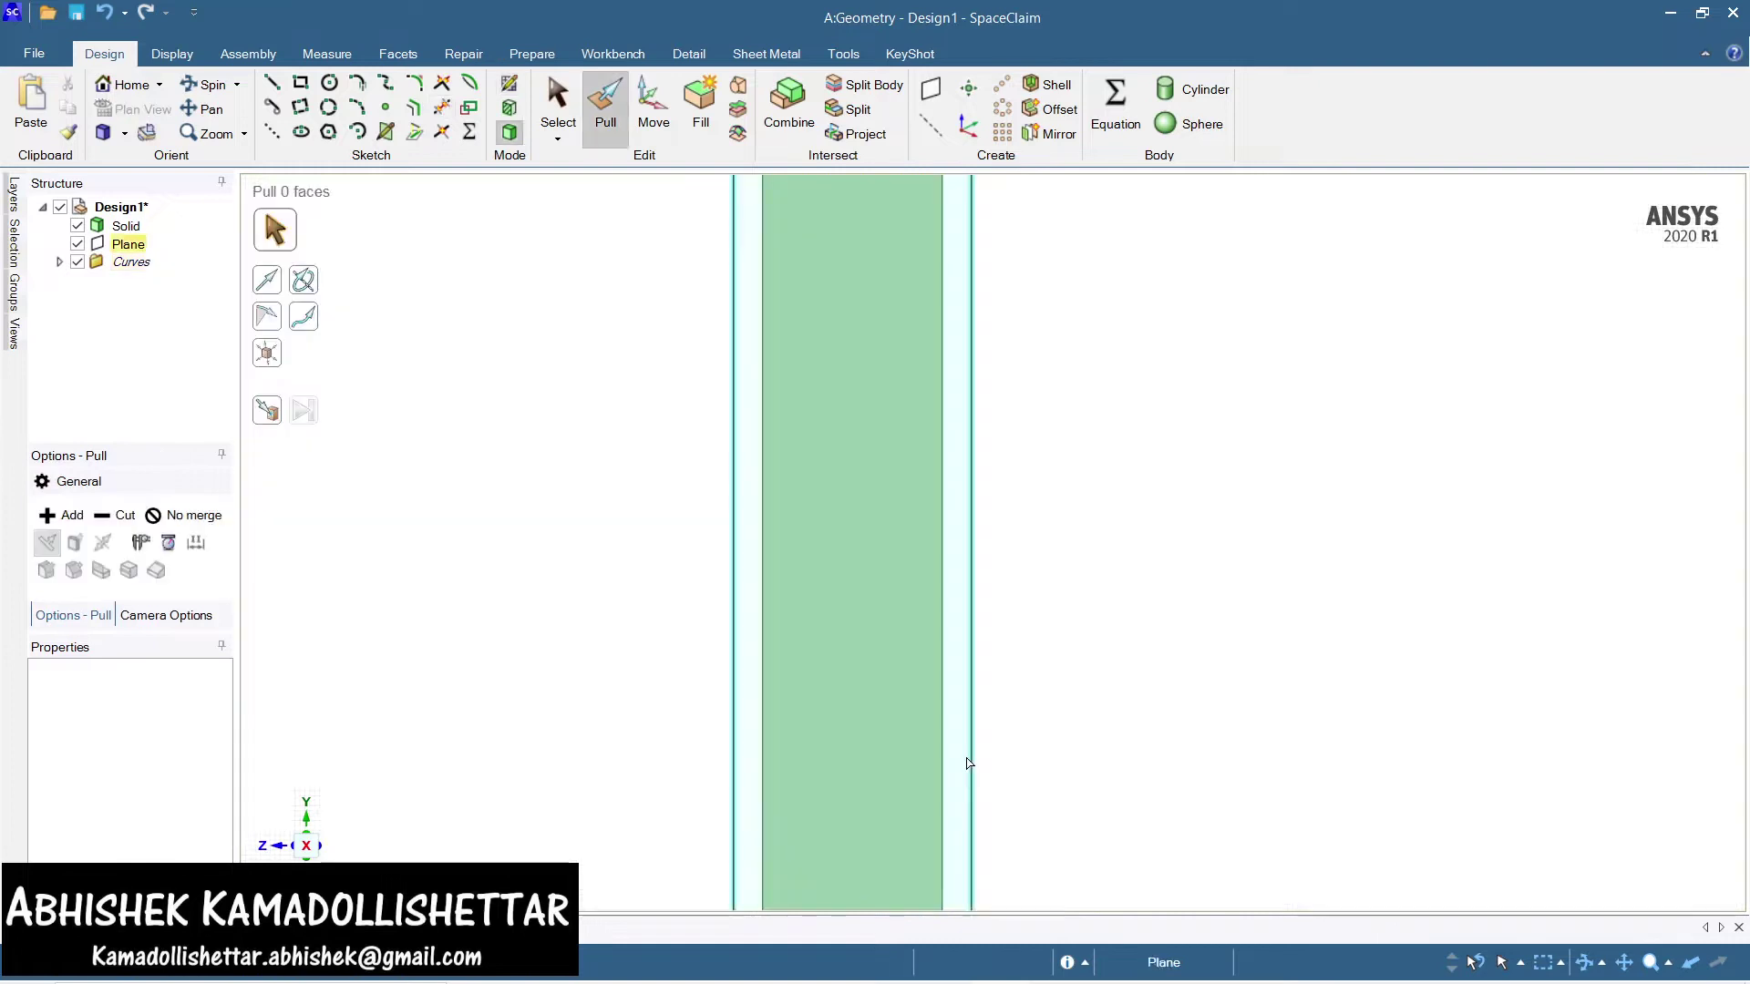
Make the column solid transparent using the front face's Style Override
left_click(914, 408)
key("s")
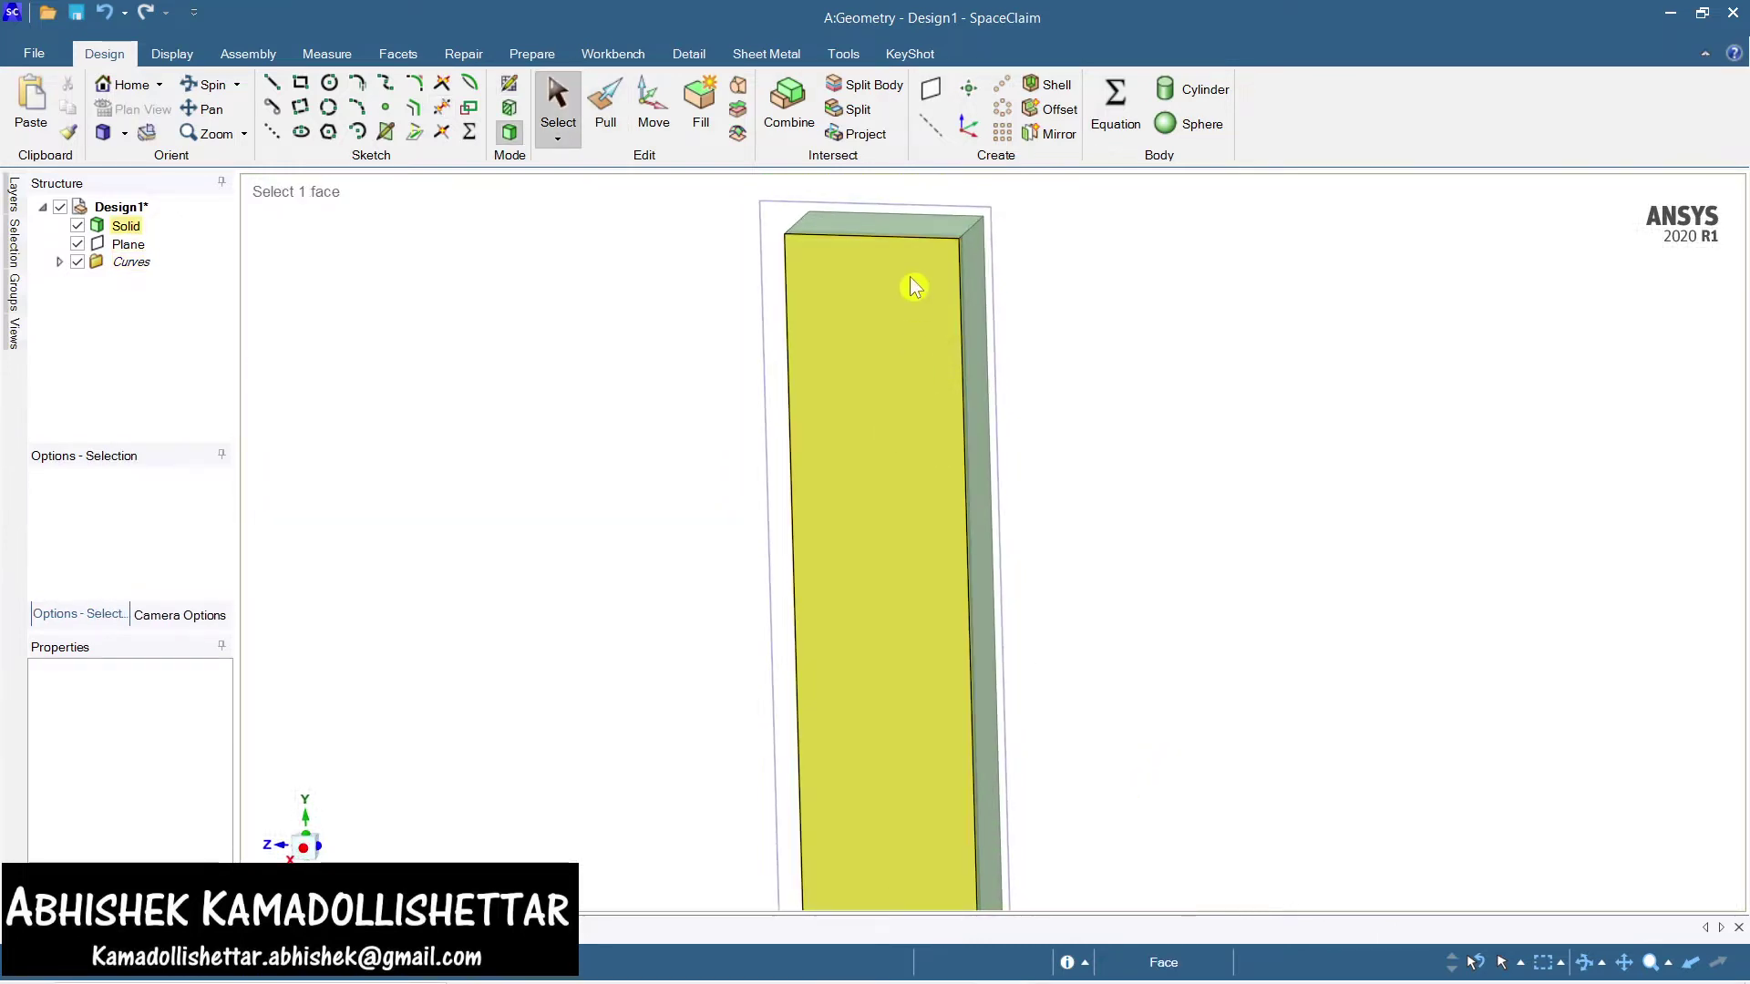
left_click(913, 275)
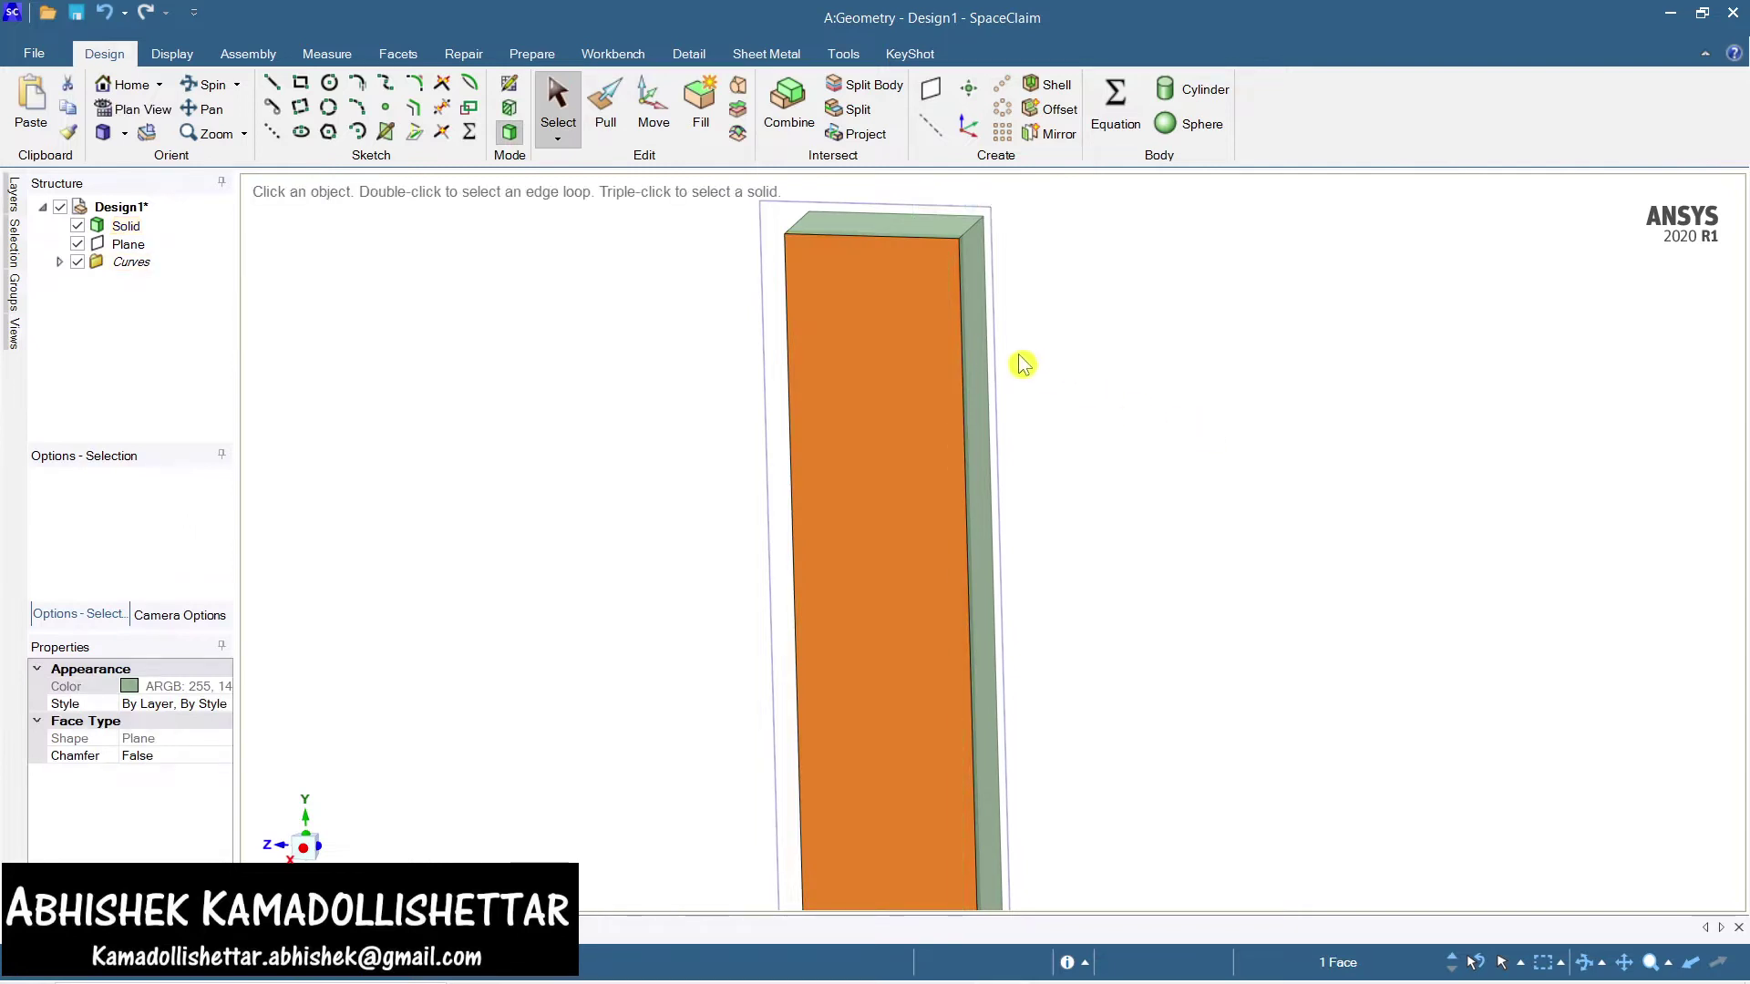
left_click(930, 297)
left_click(1016, 236)
left_click(1047, 270)
left_click(1166, 387)
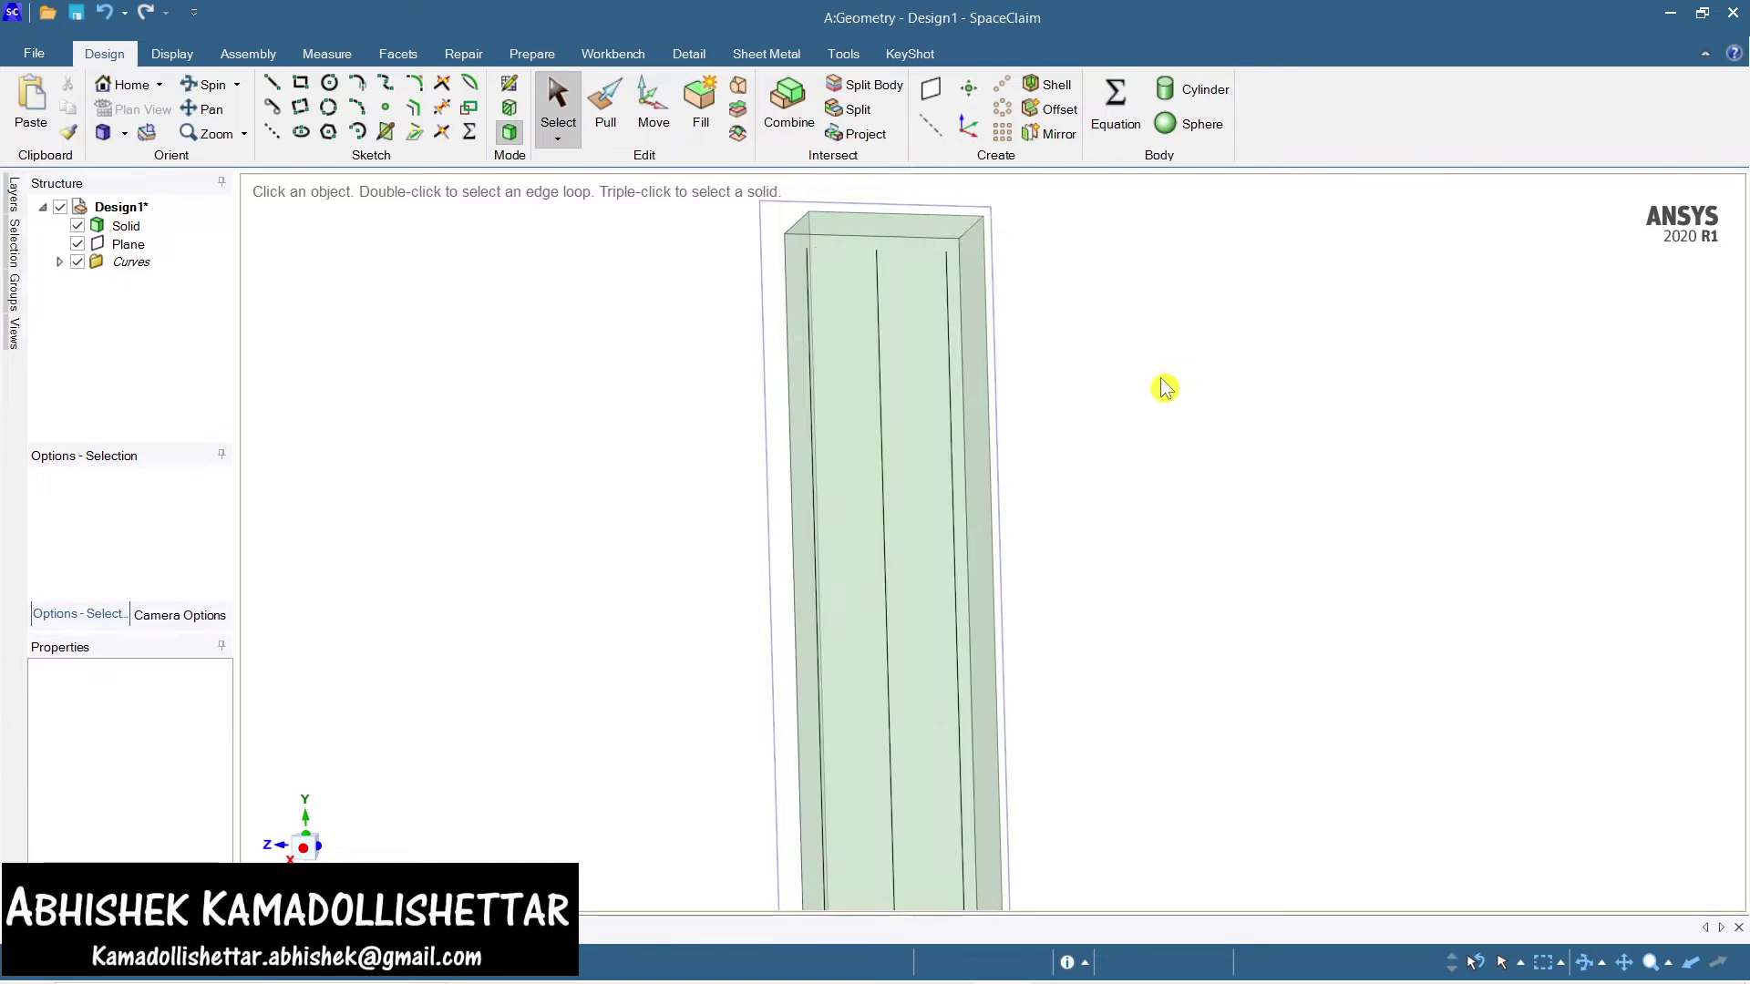
Select the right, middle and left vertical rebar curves inside the column
left_click(965, 312)
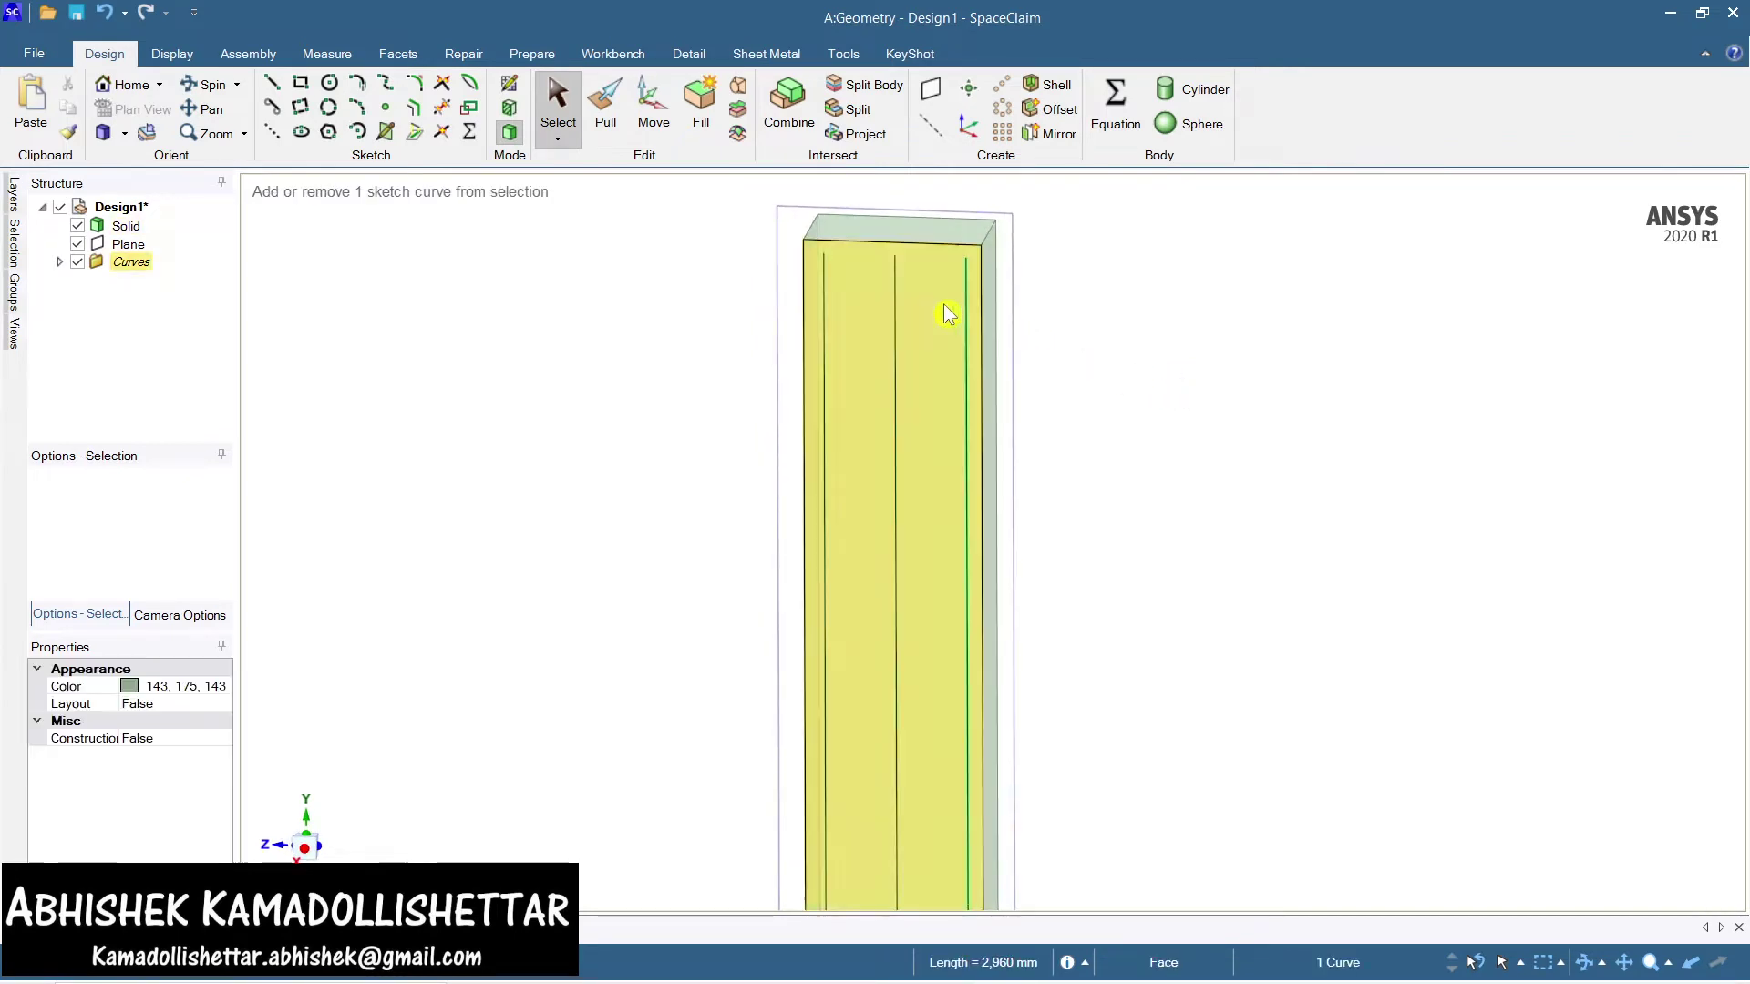
left_click(894, 319, "ctrl")
left_click(823, 336, "ctrl")
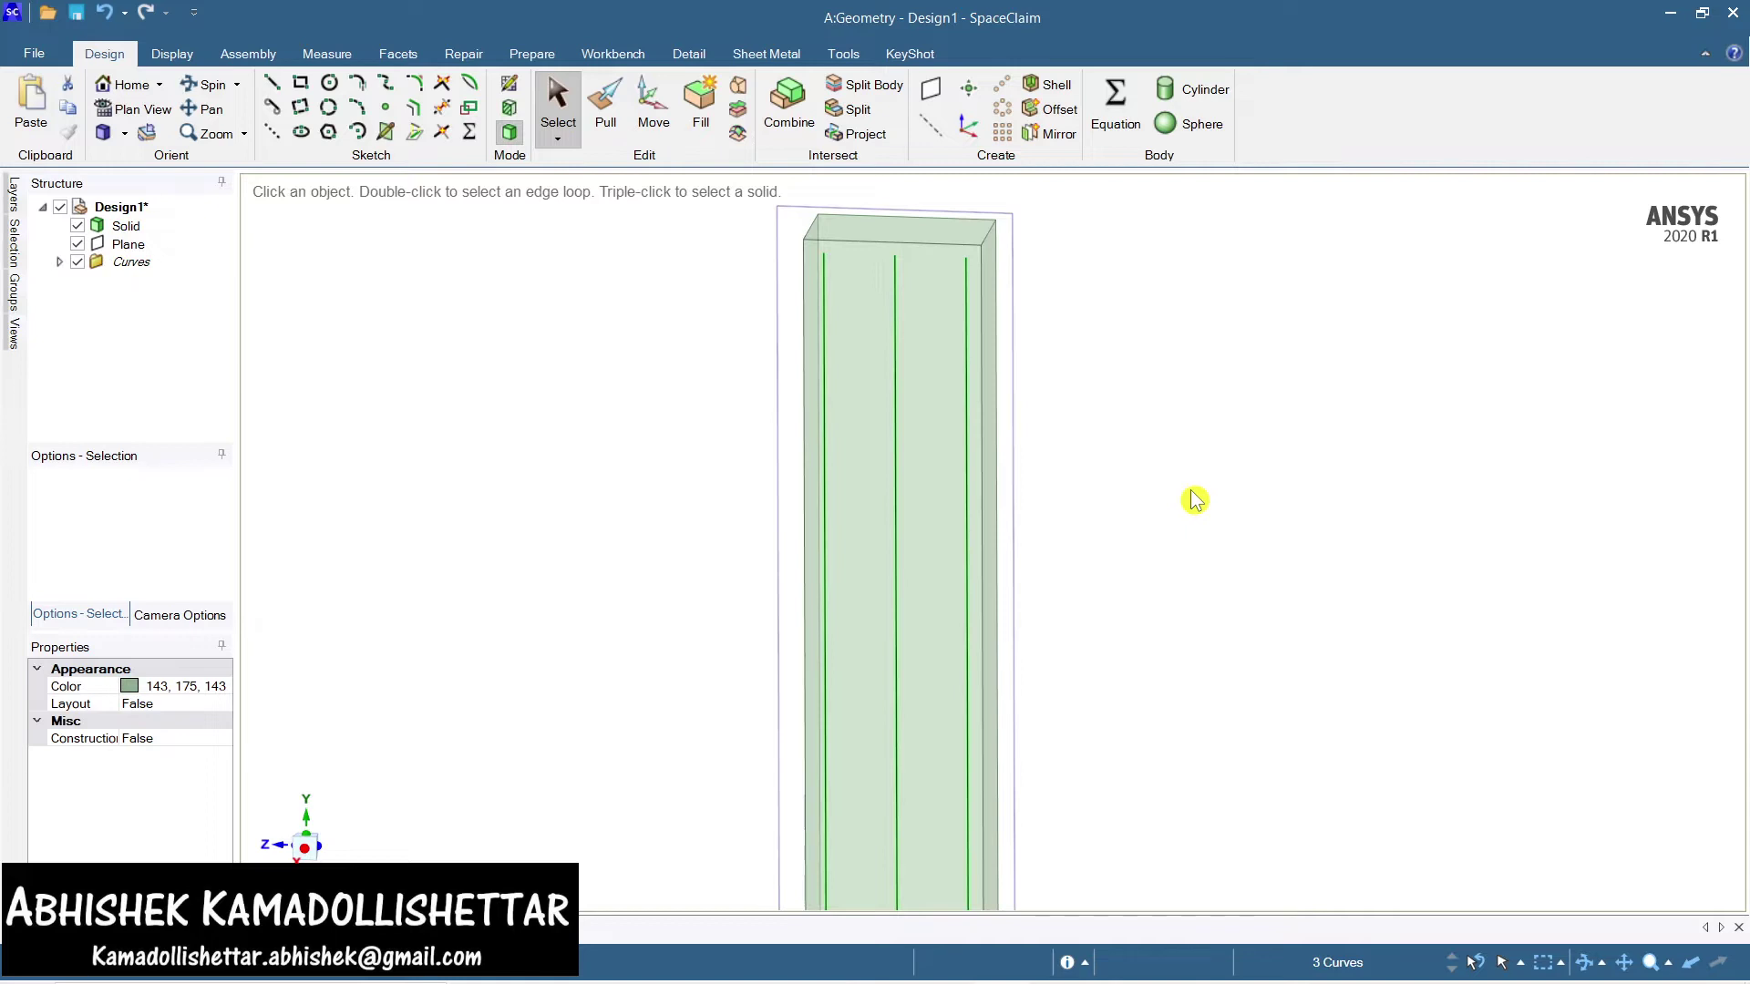
middle_click_drag(1173, 490, 1165, 460)
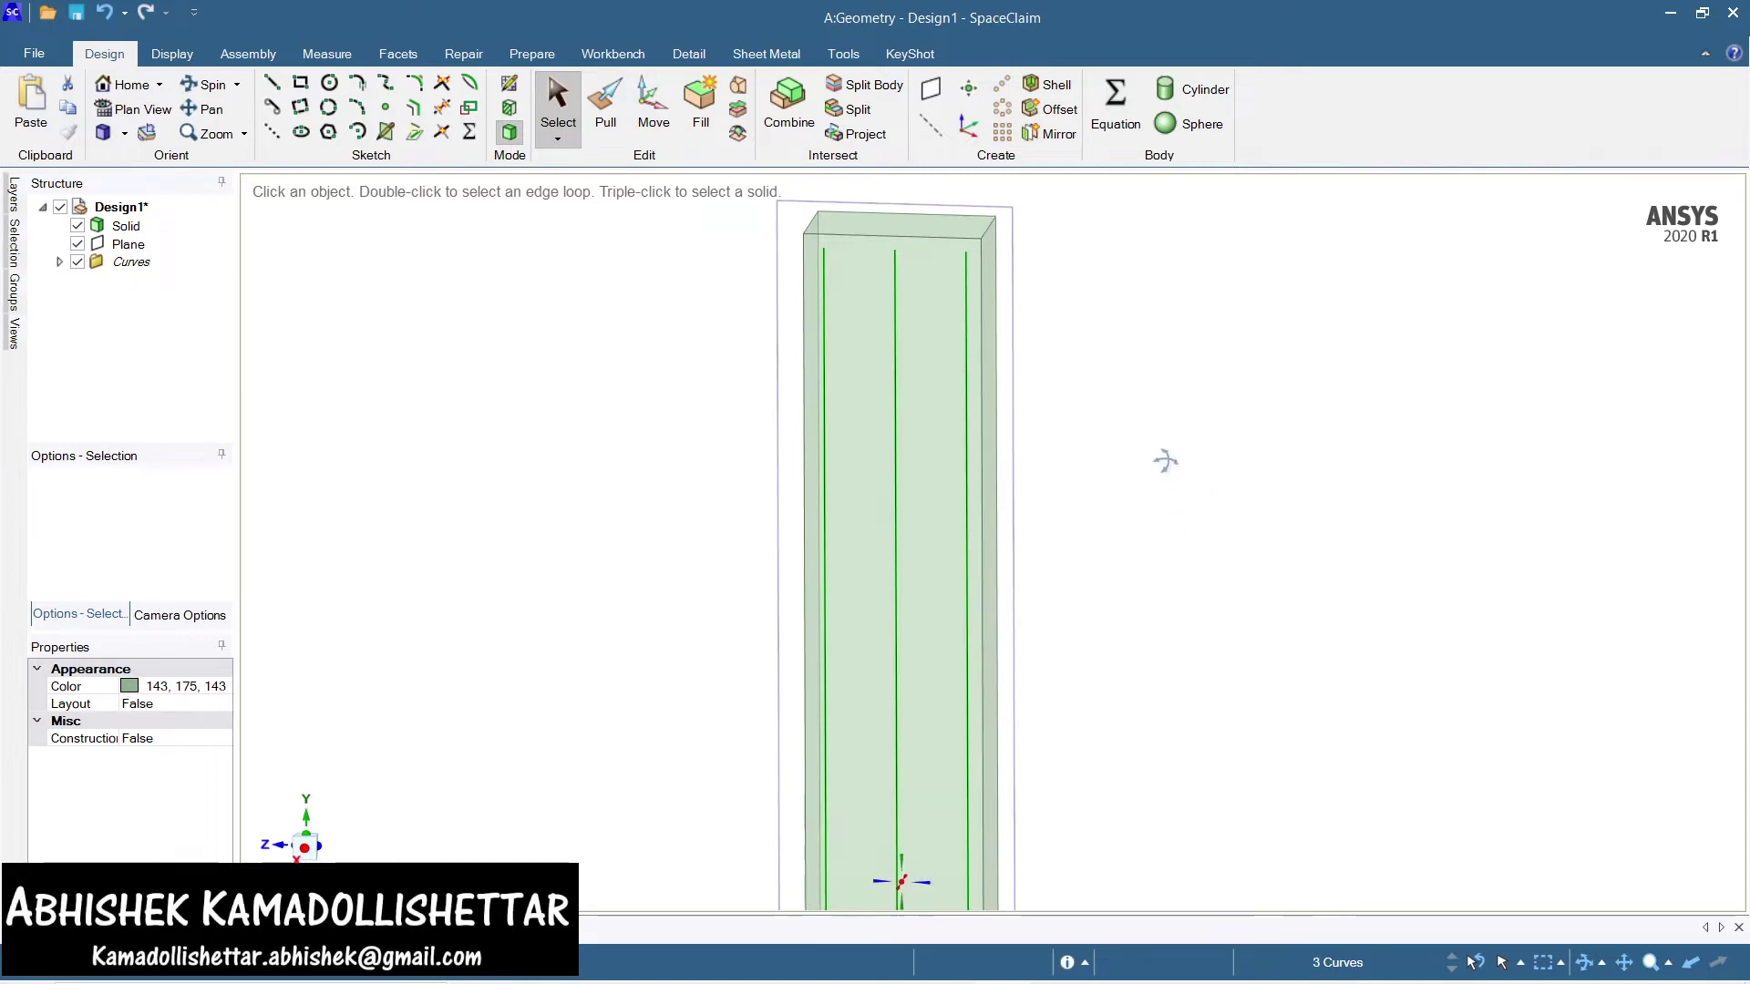
Turn the three selected curves into beams with the Circle profile from Prepare > Profiles
left_click(528, 60)
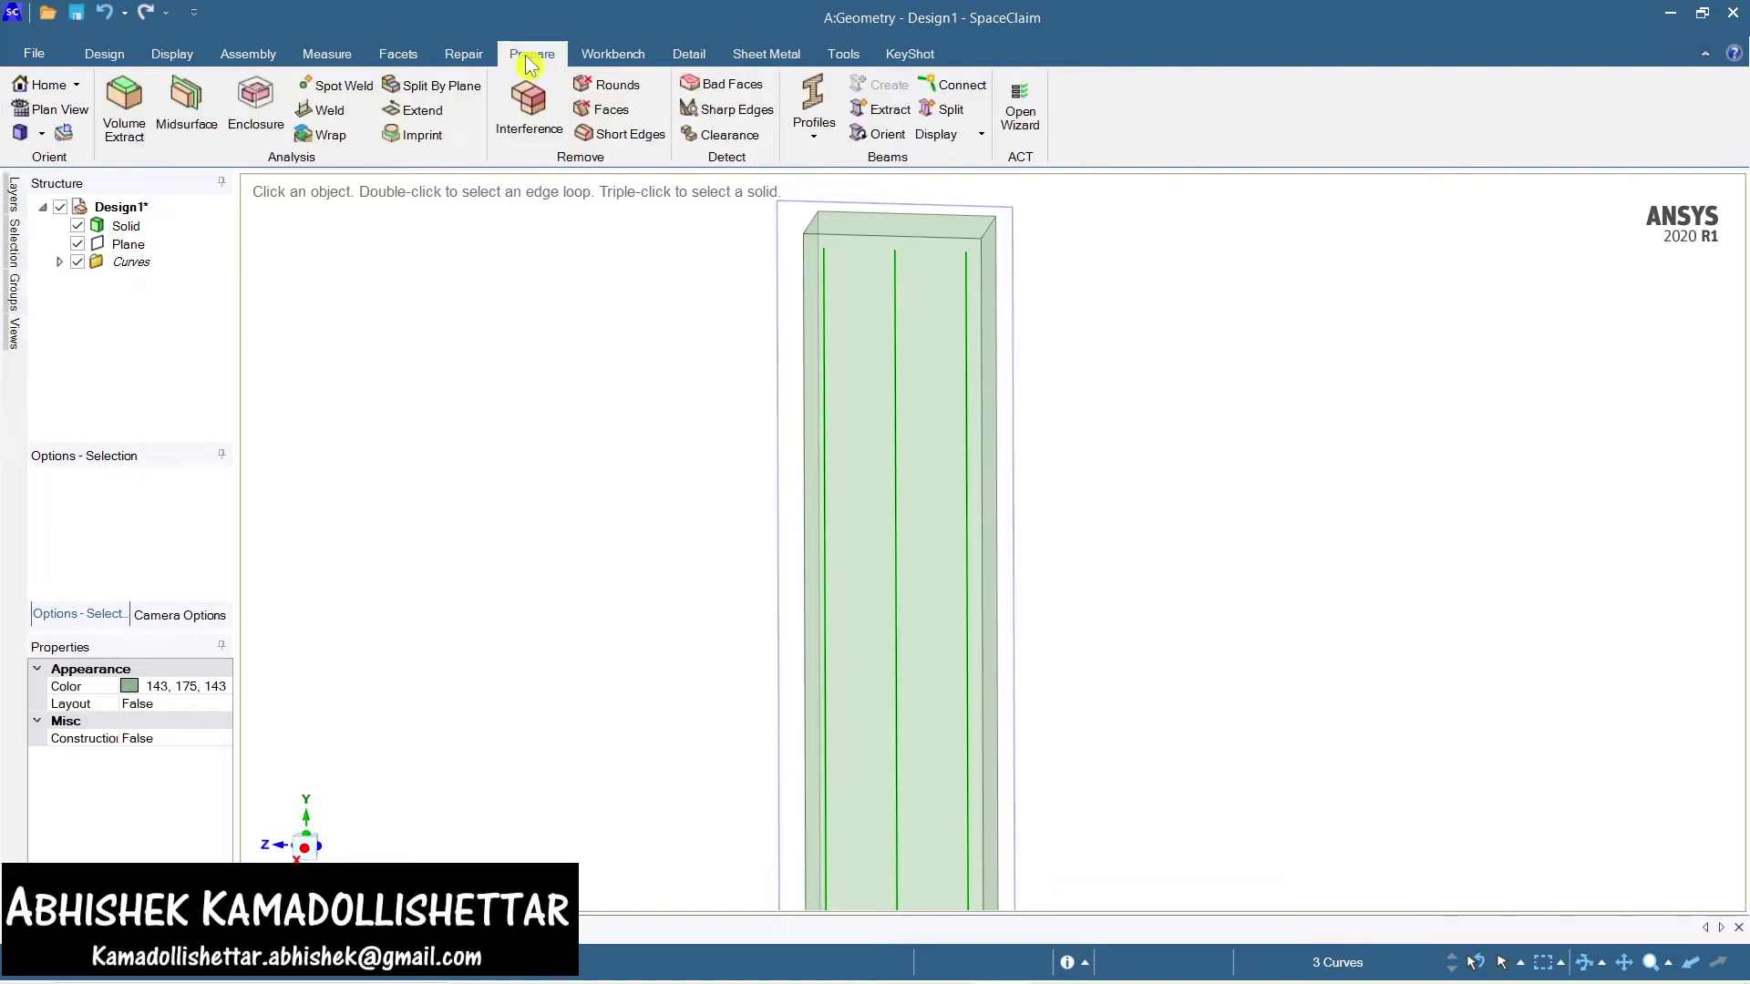
left_click(823, 144)
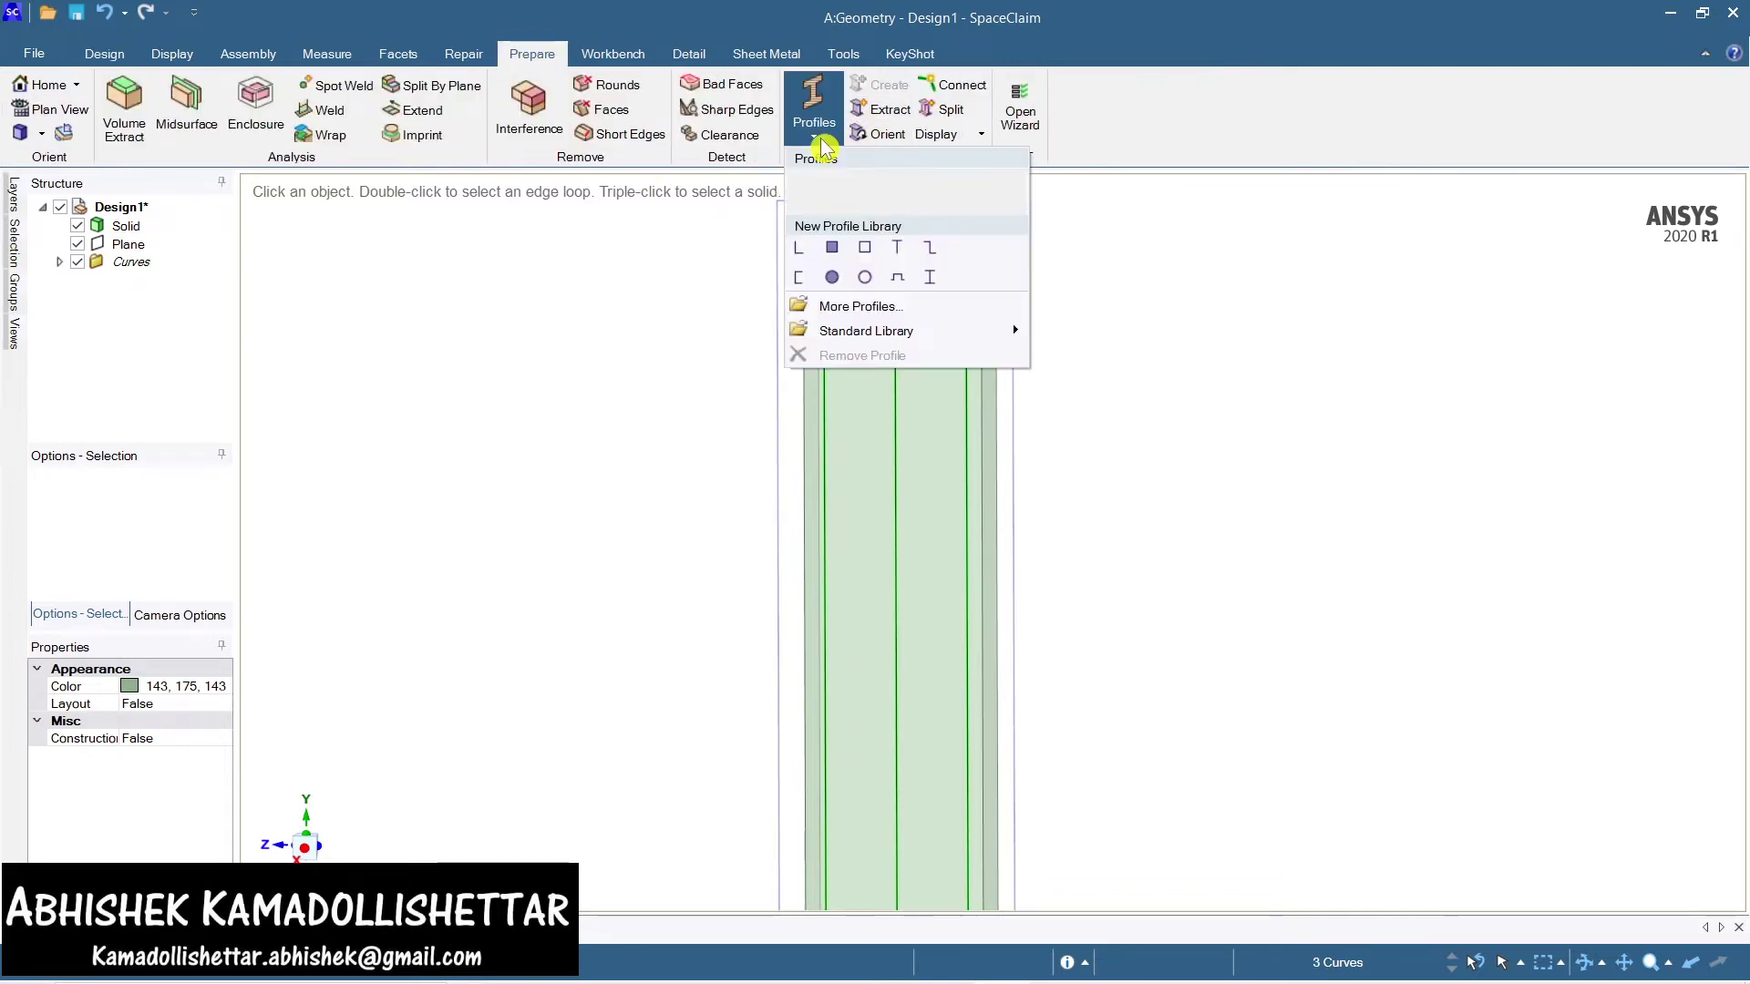
left_click(832, 278)
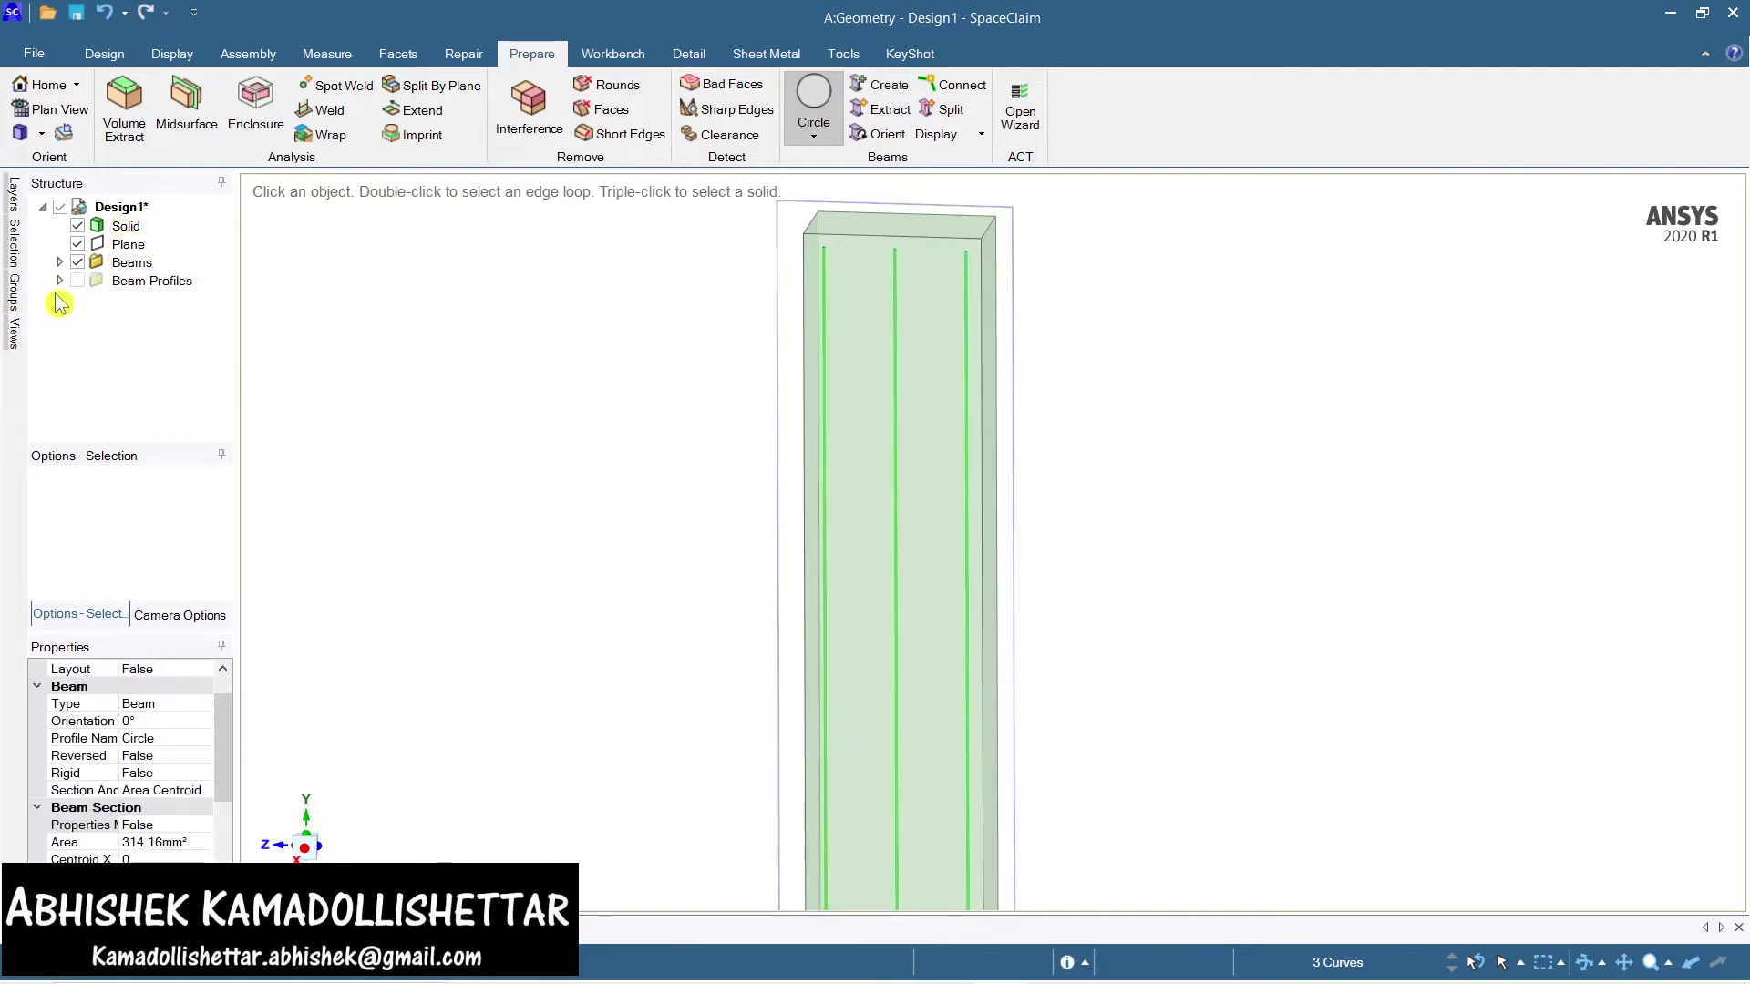
Open the Circle profile under Beam Profiles for editing
left_click(109, 56)
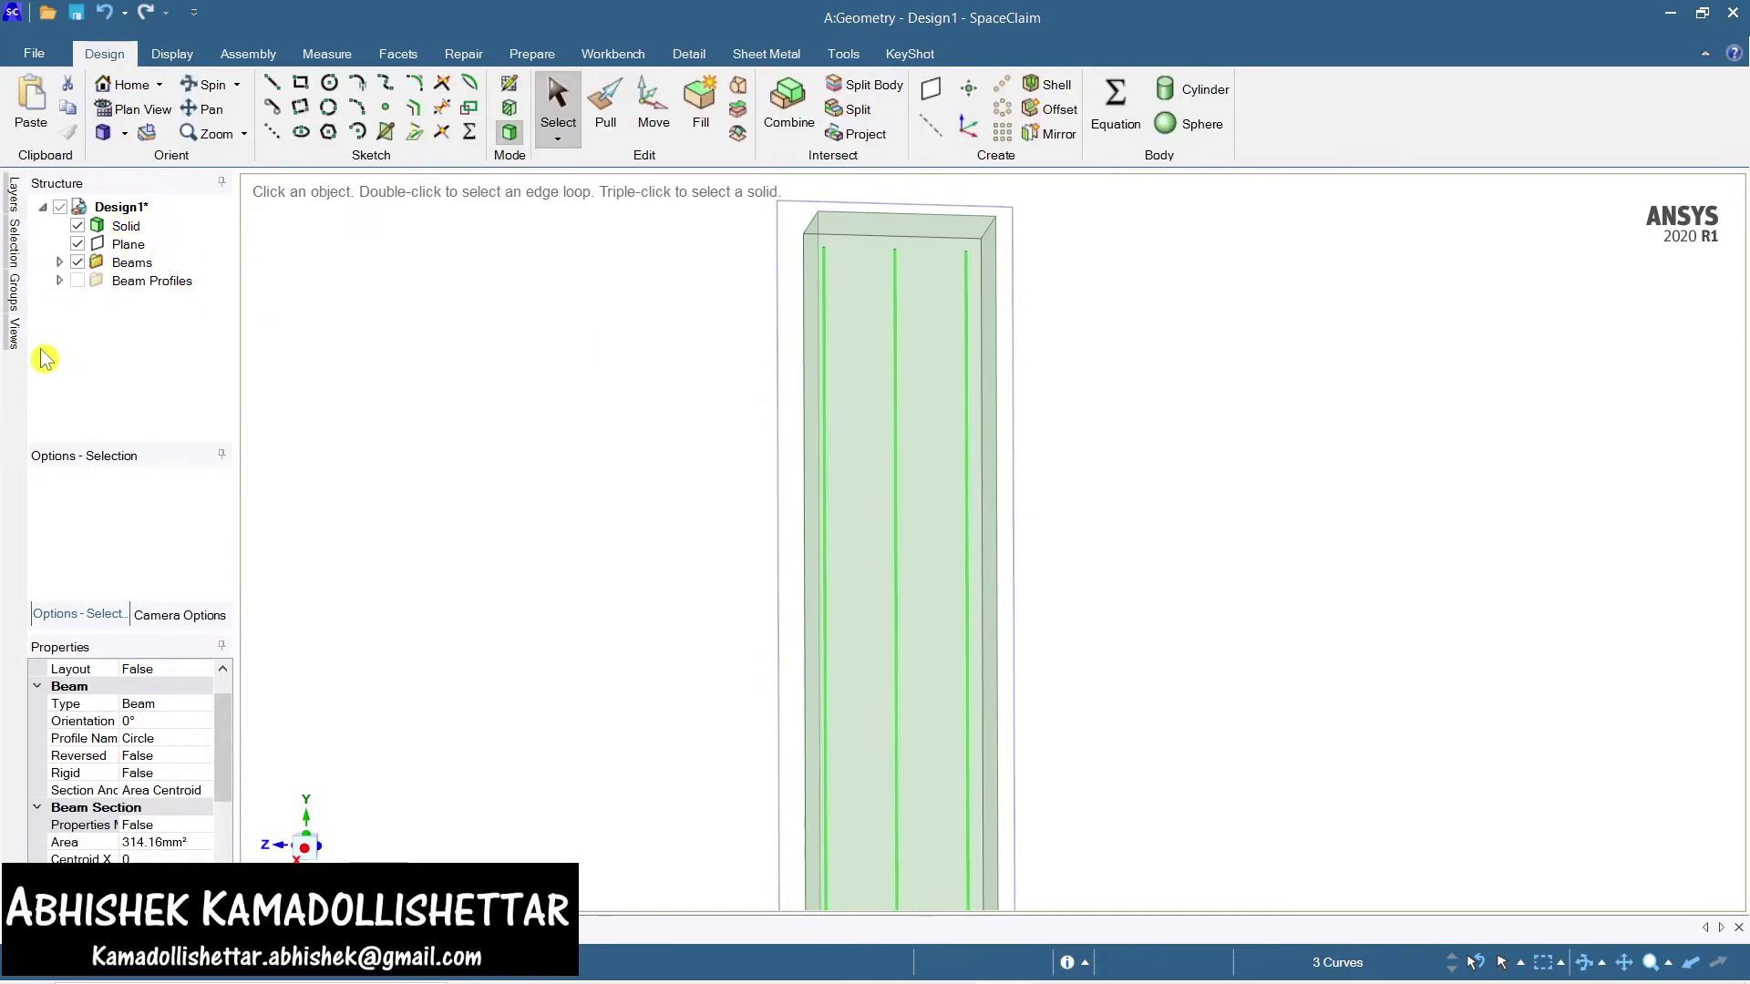
left_click(59, 280)
left_click(146, 300)
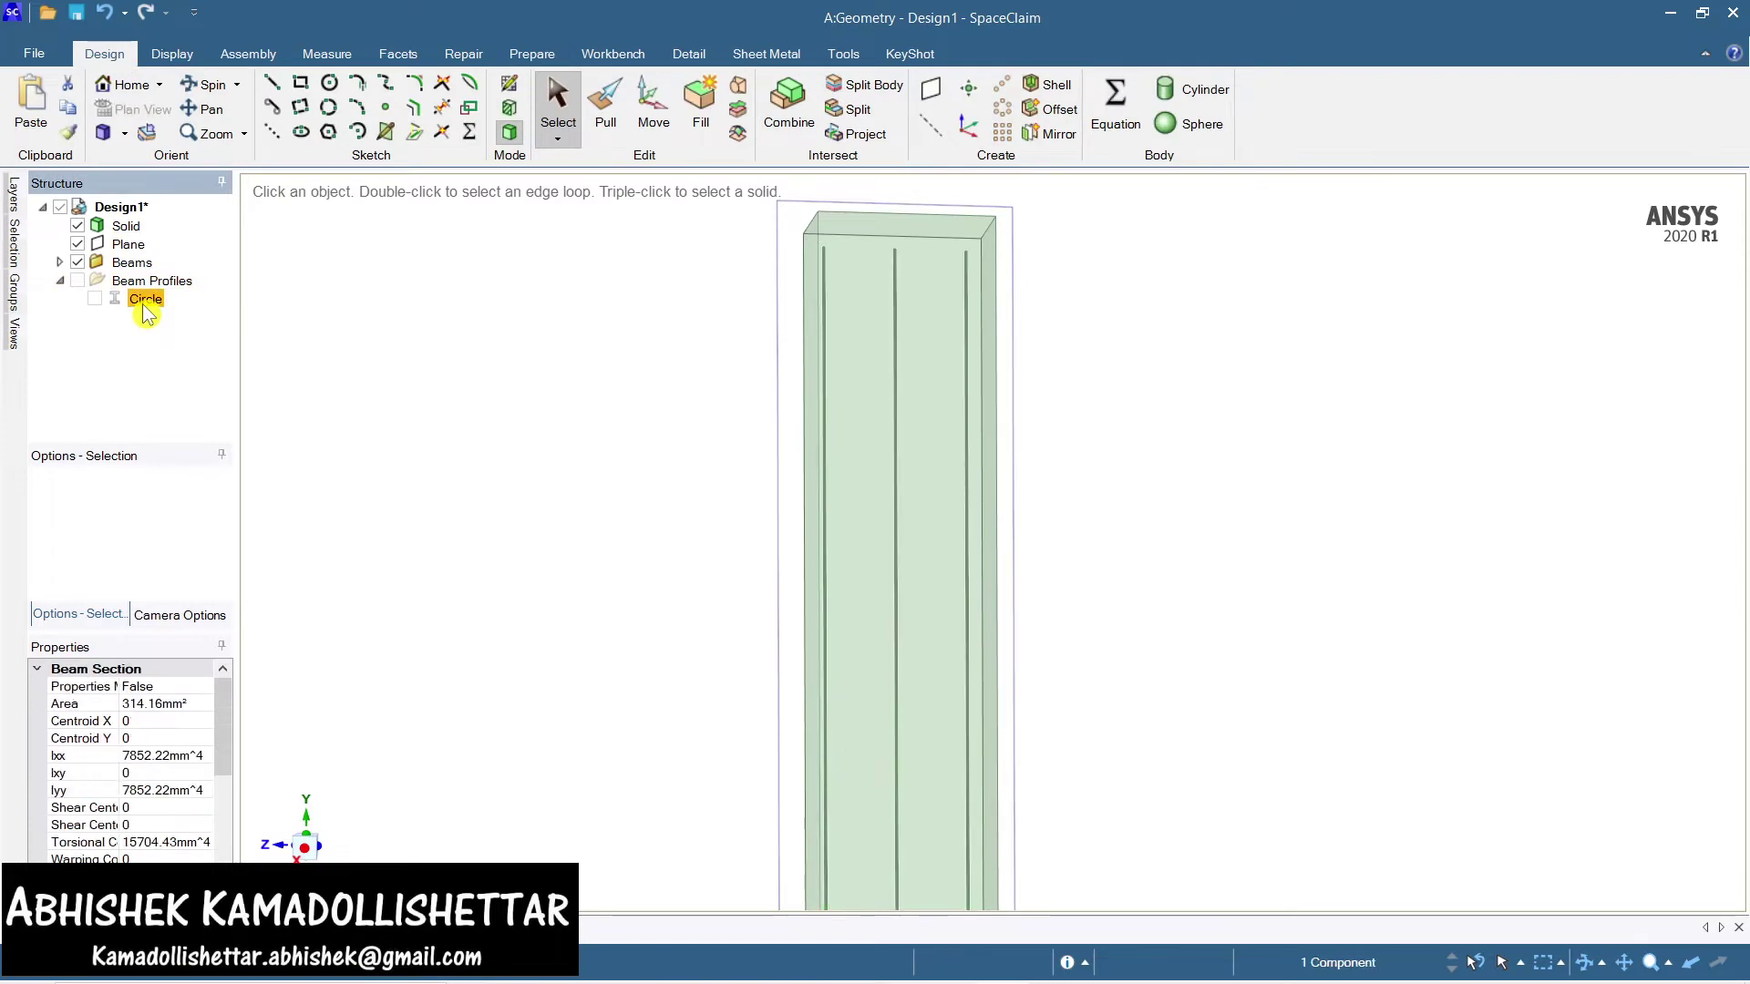
right_click(145, 305)
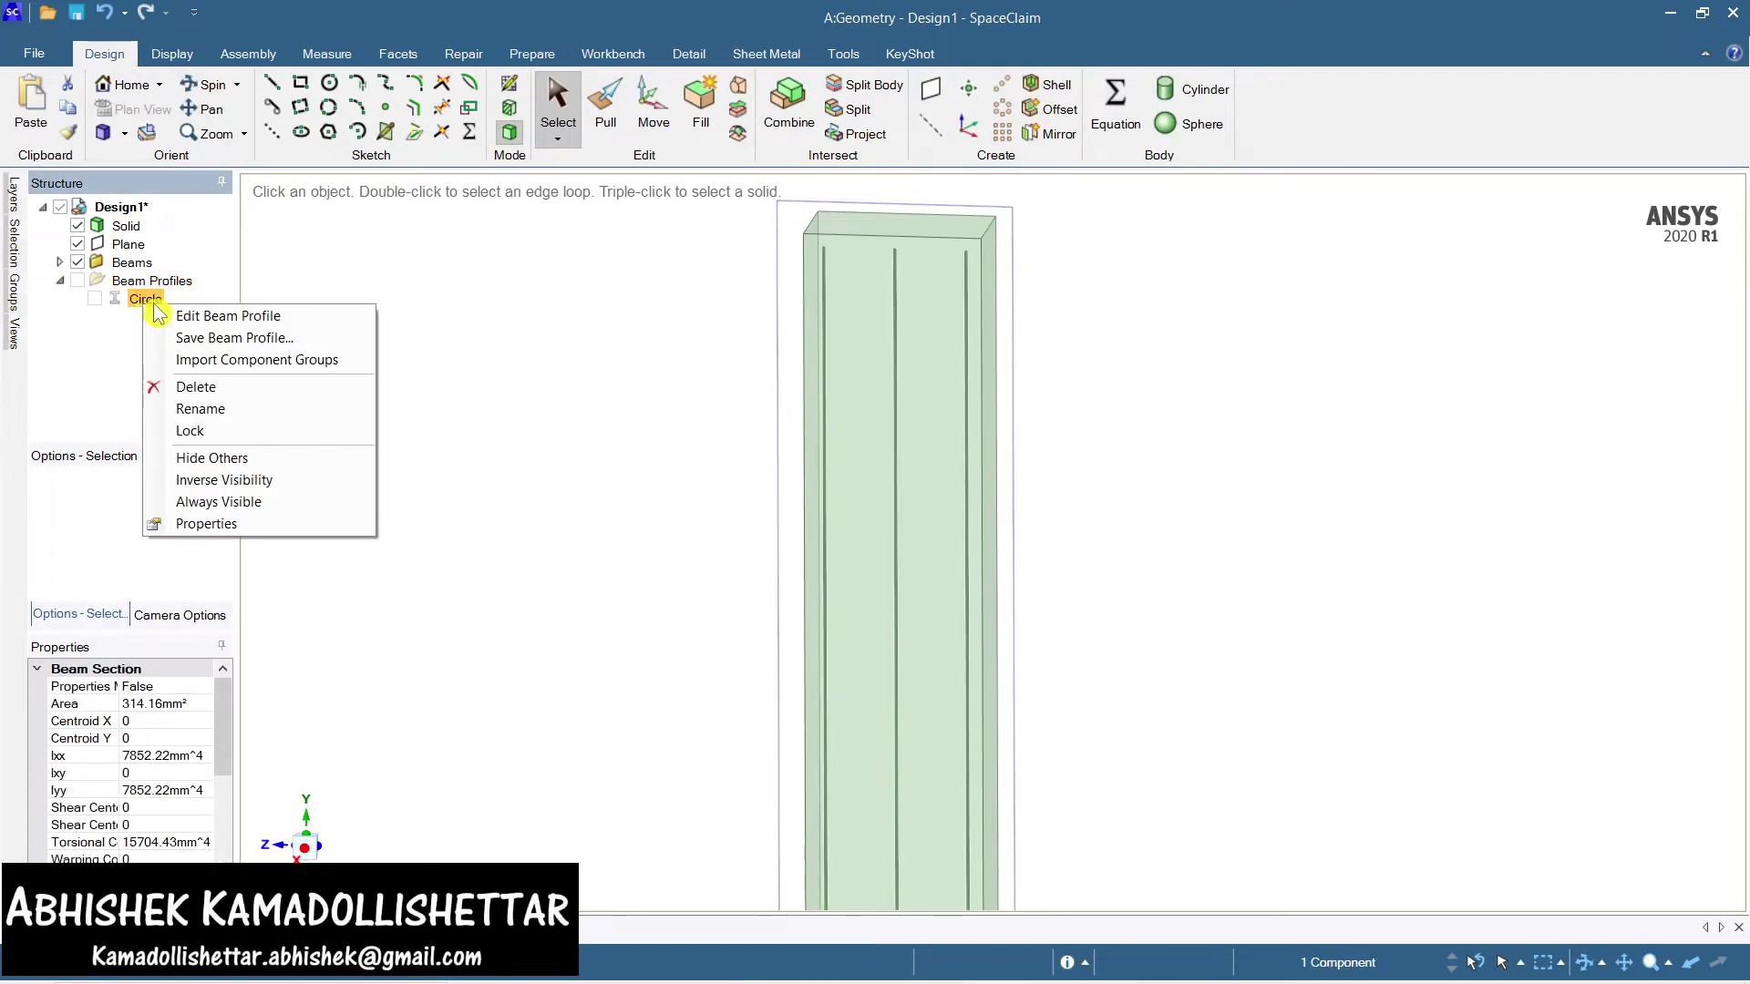
left_click(237, 315)
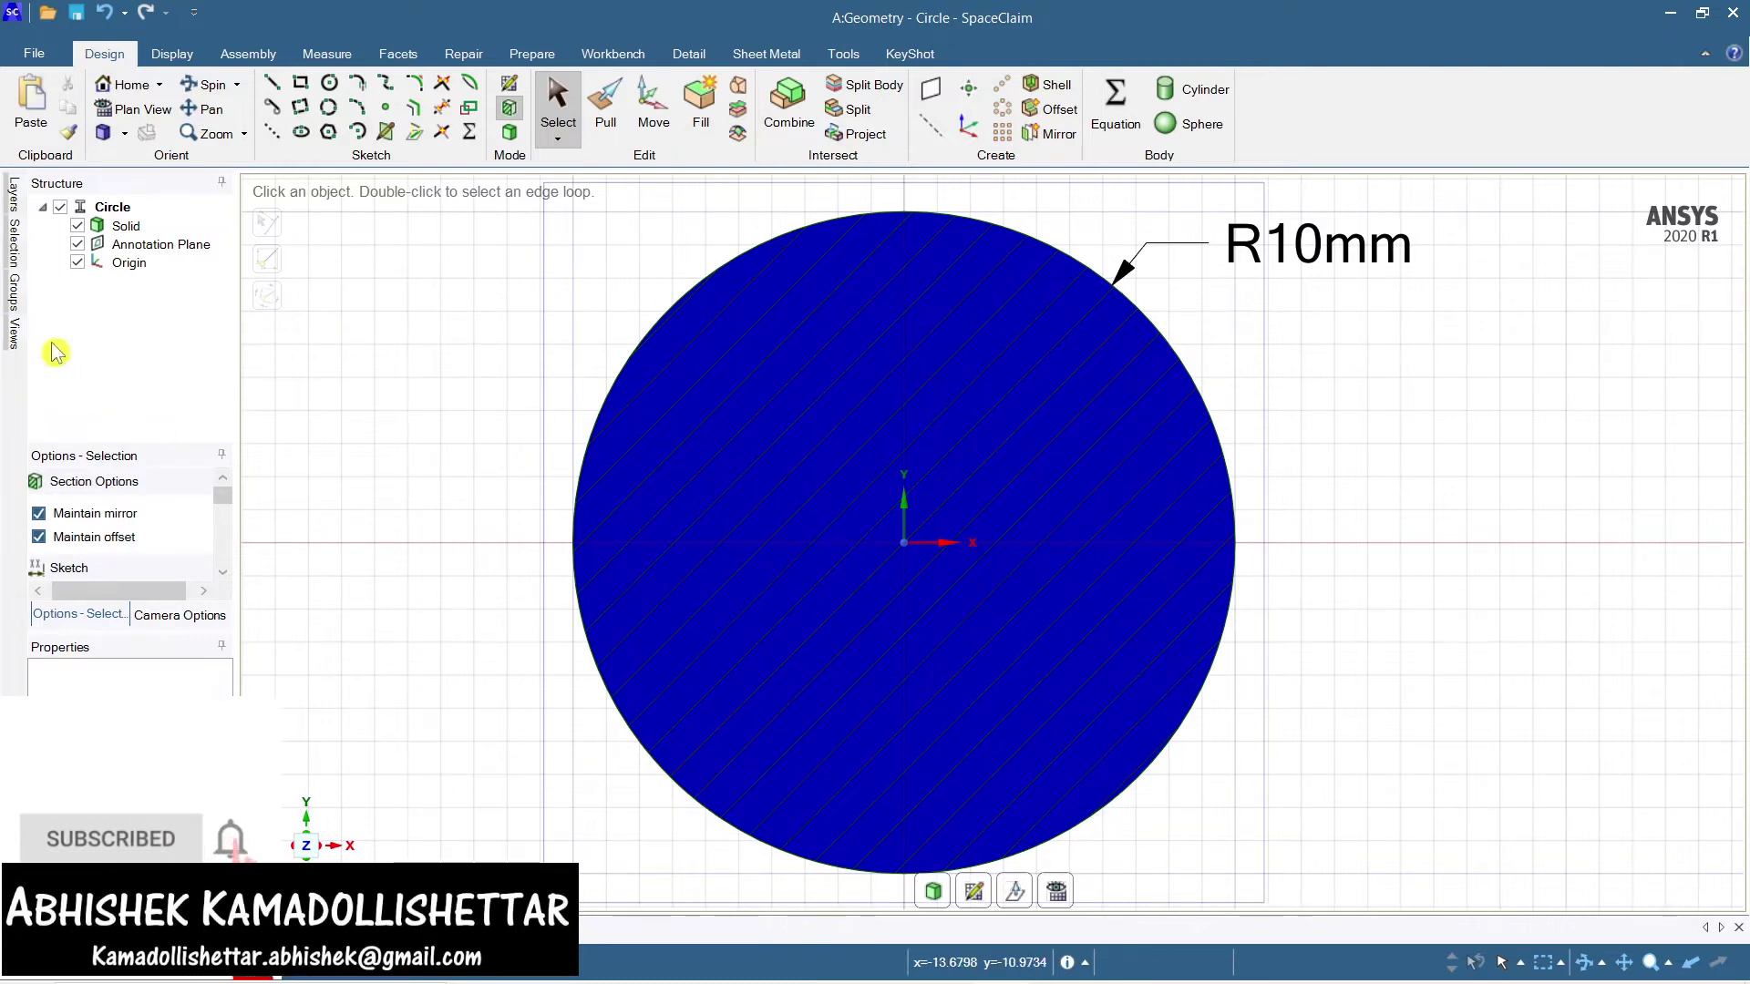
Change the profile's radius dimension R from 10 mm to 8 mm
left_click(14, 245)
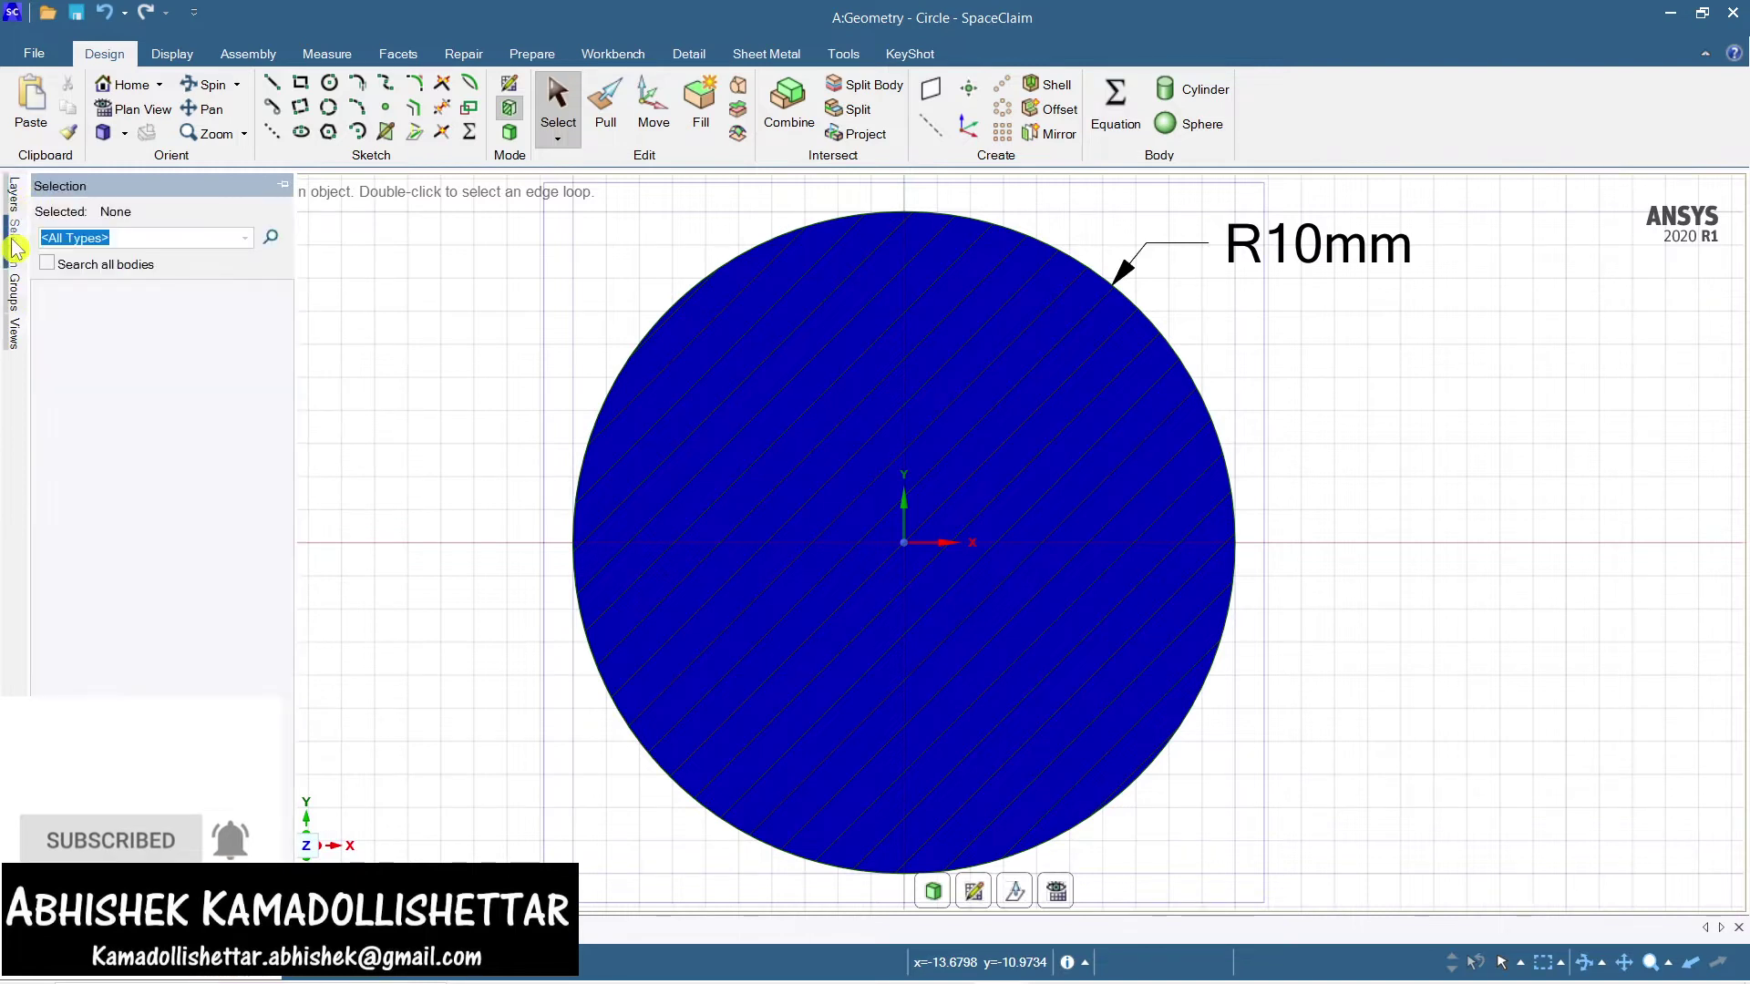
left_click(15, 299)
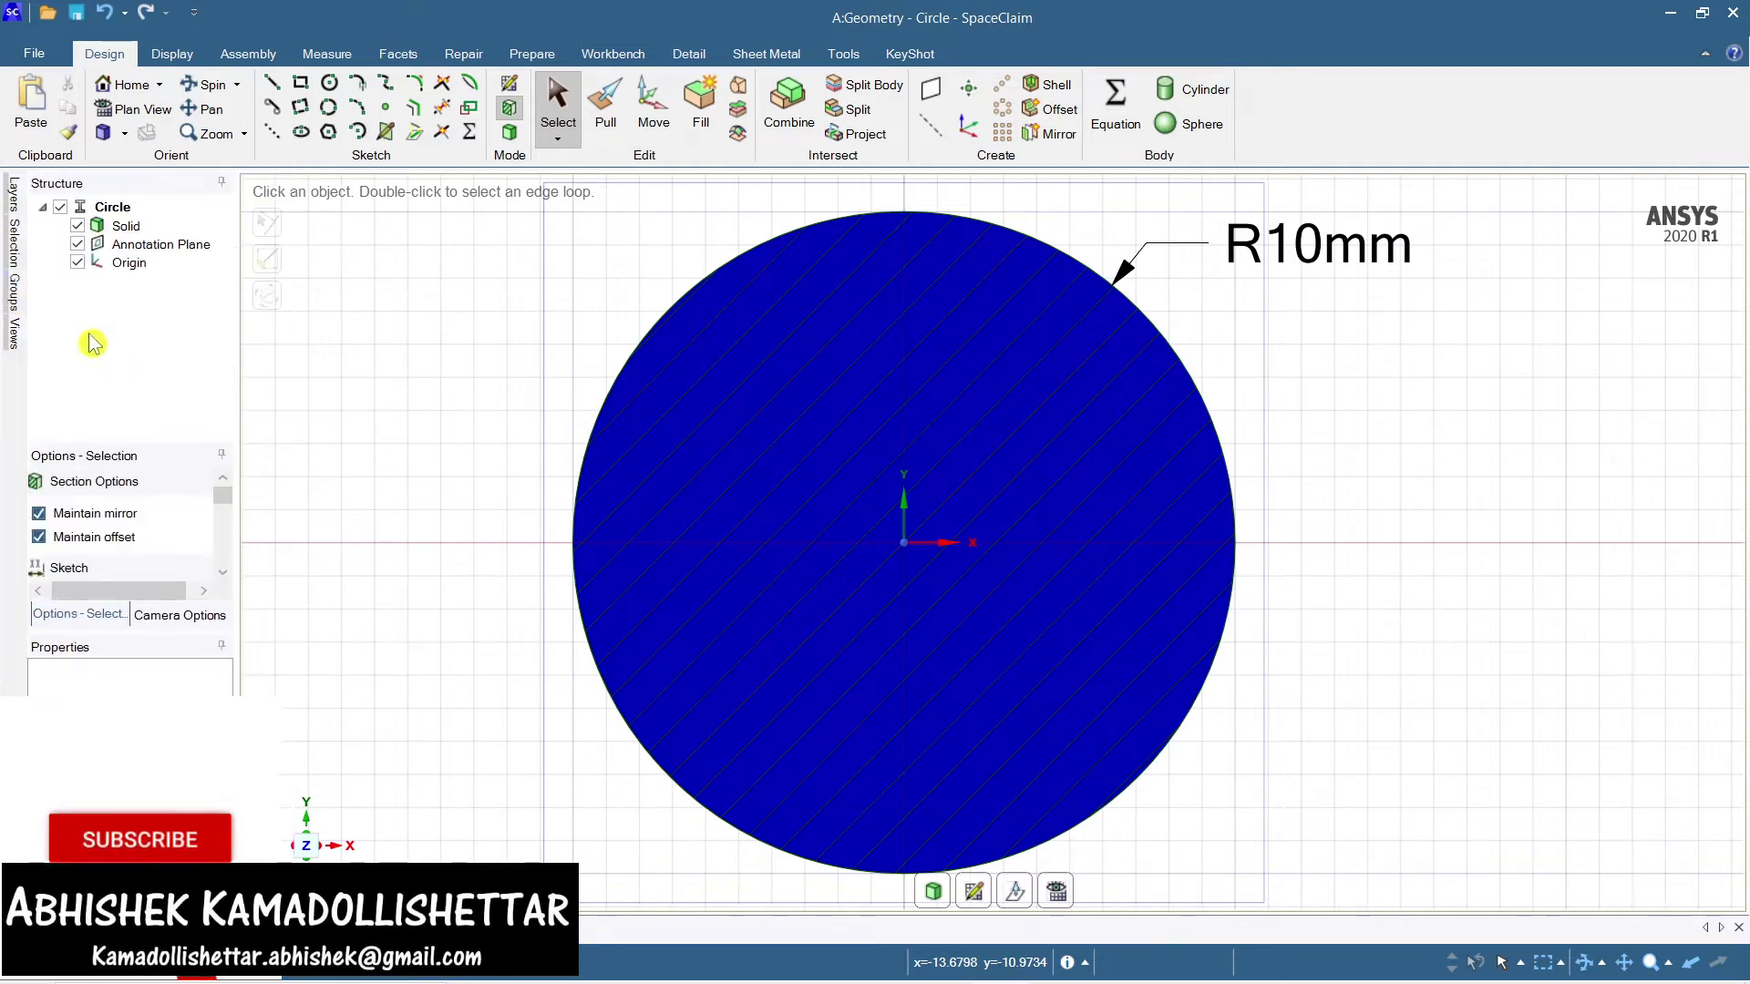
left_click(15, 299)
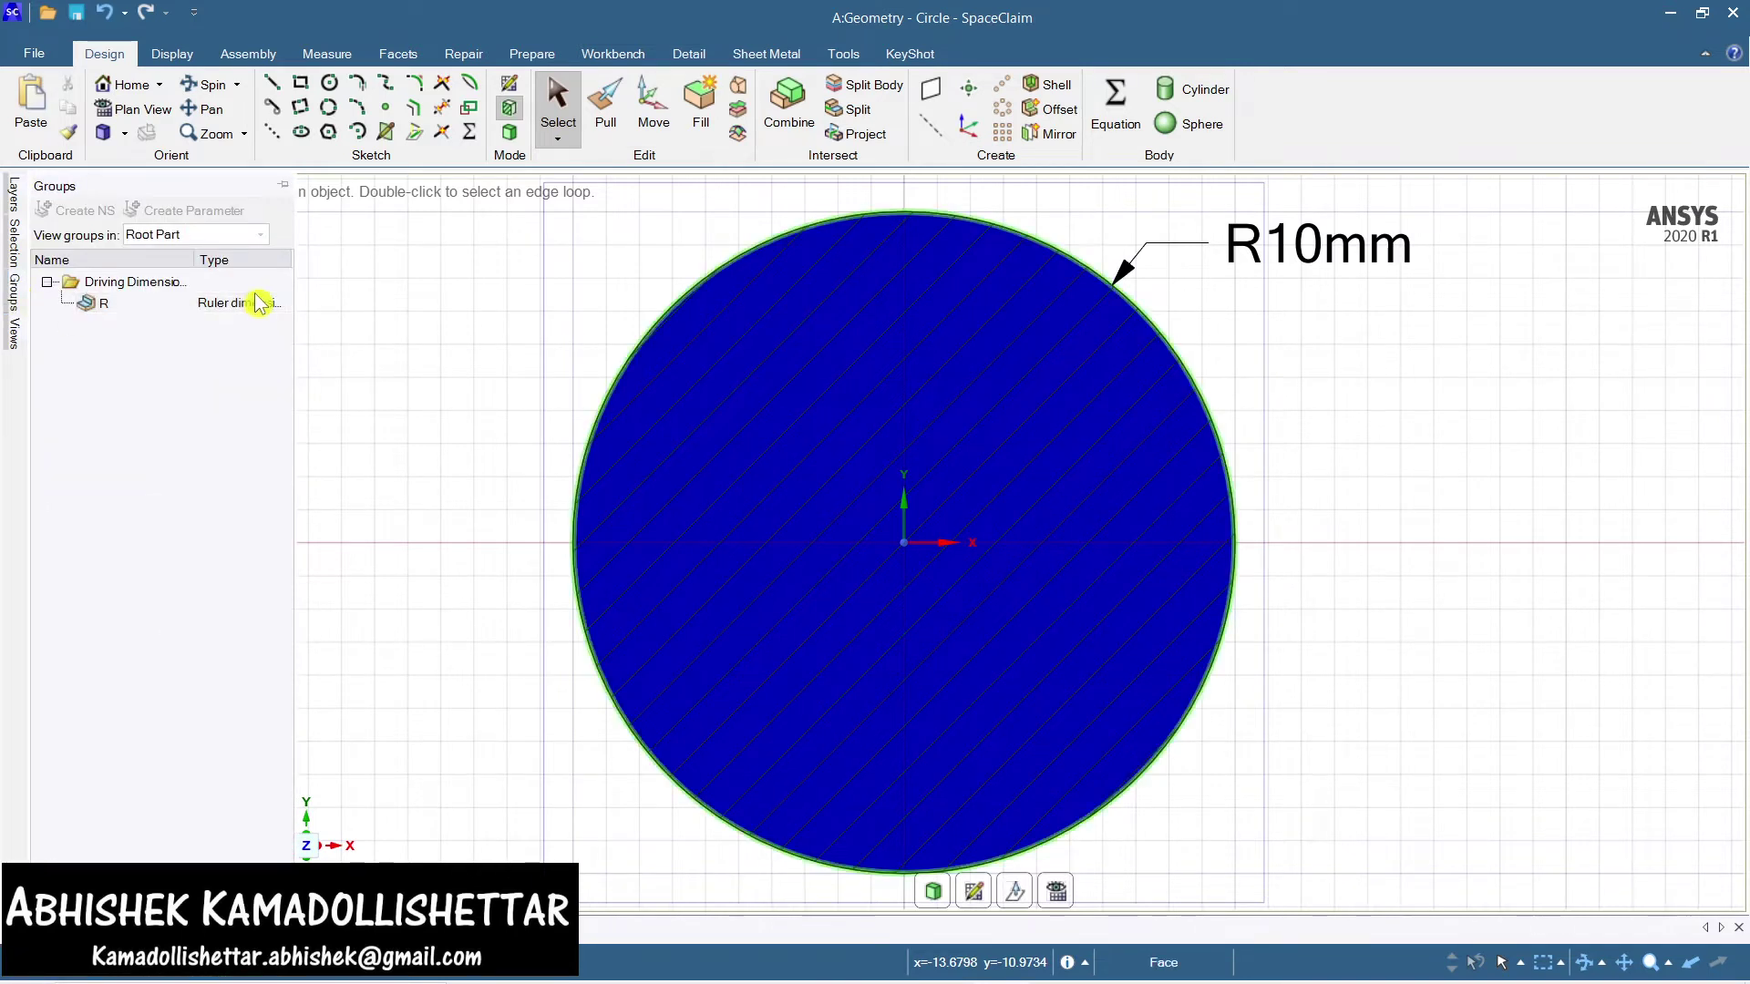
left_click(164, 314)
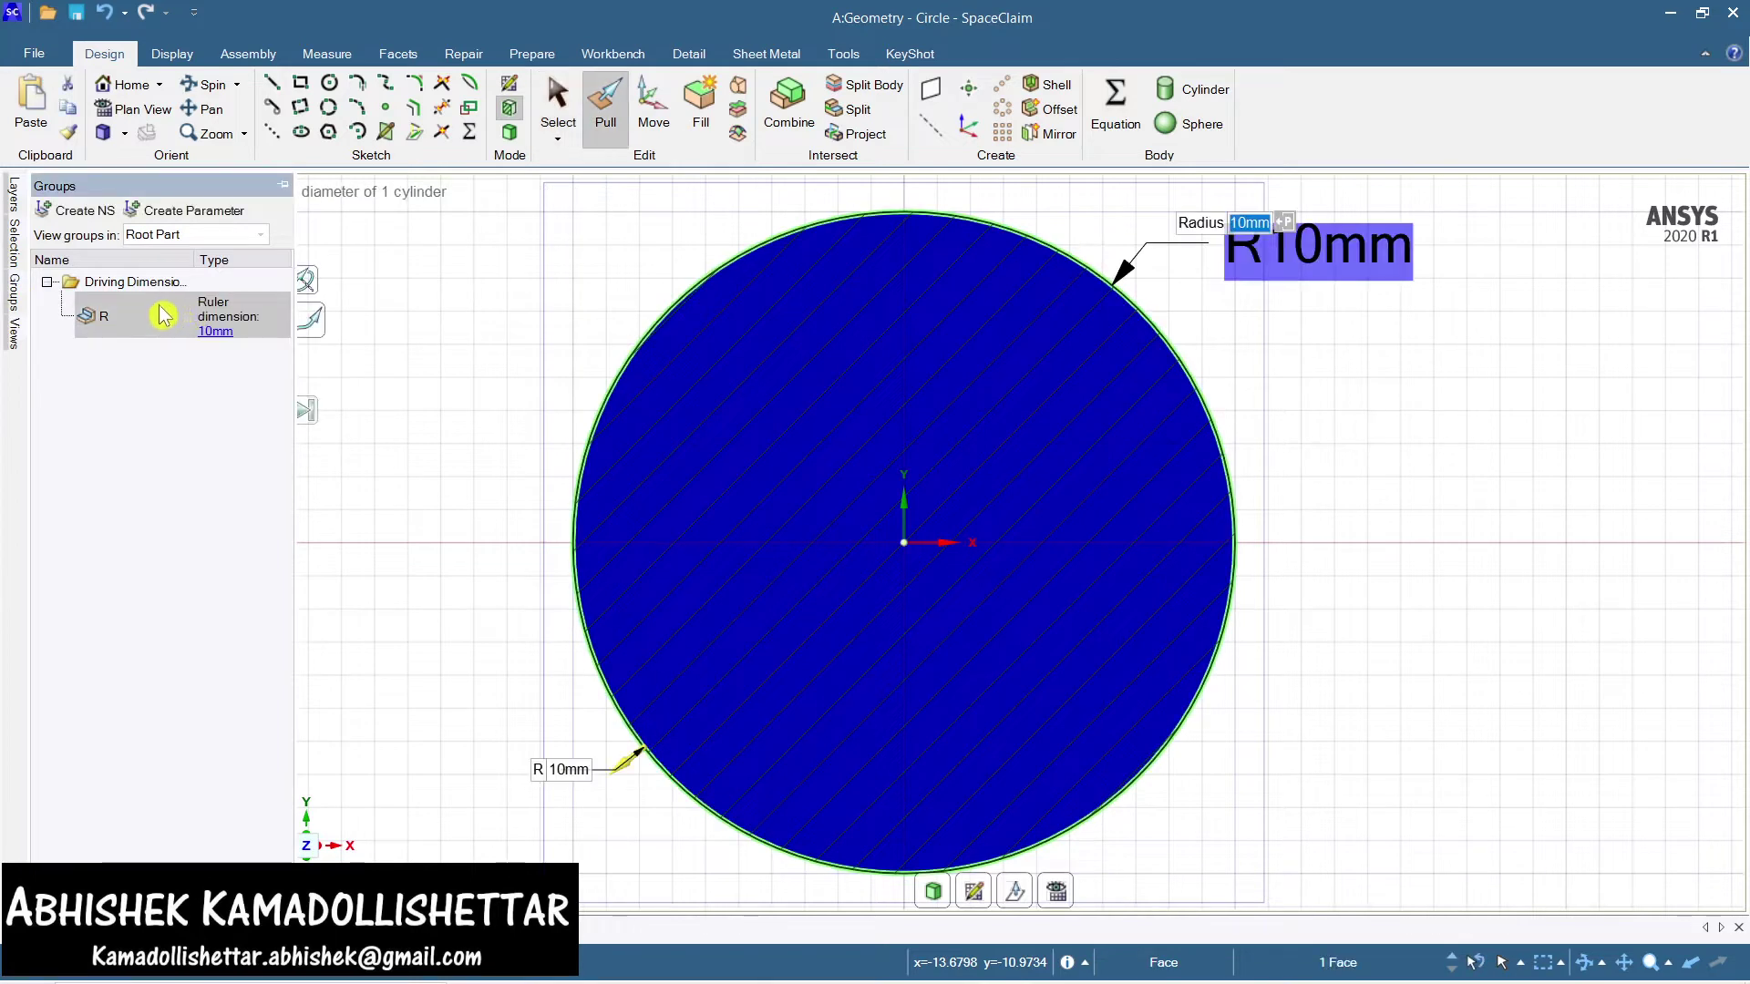
right_click(216, 339)
left_click(161, 417)
left_click(218, 333)
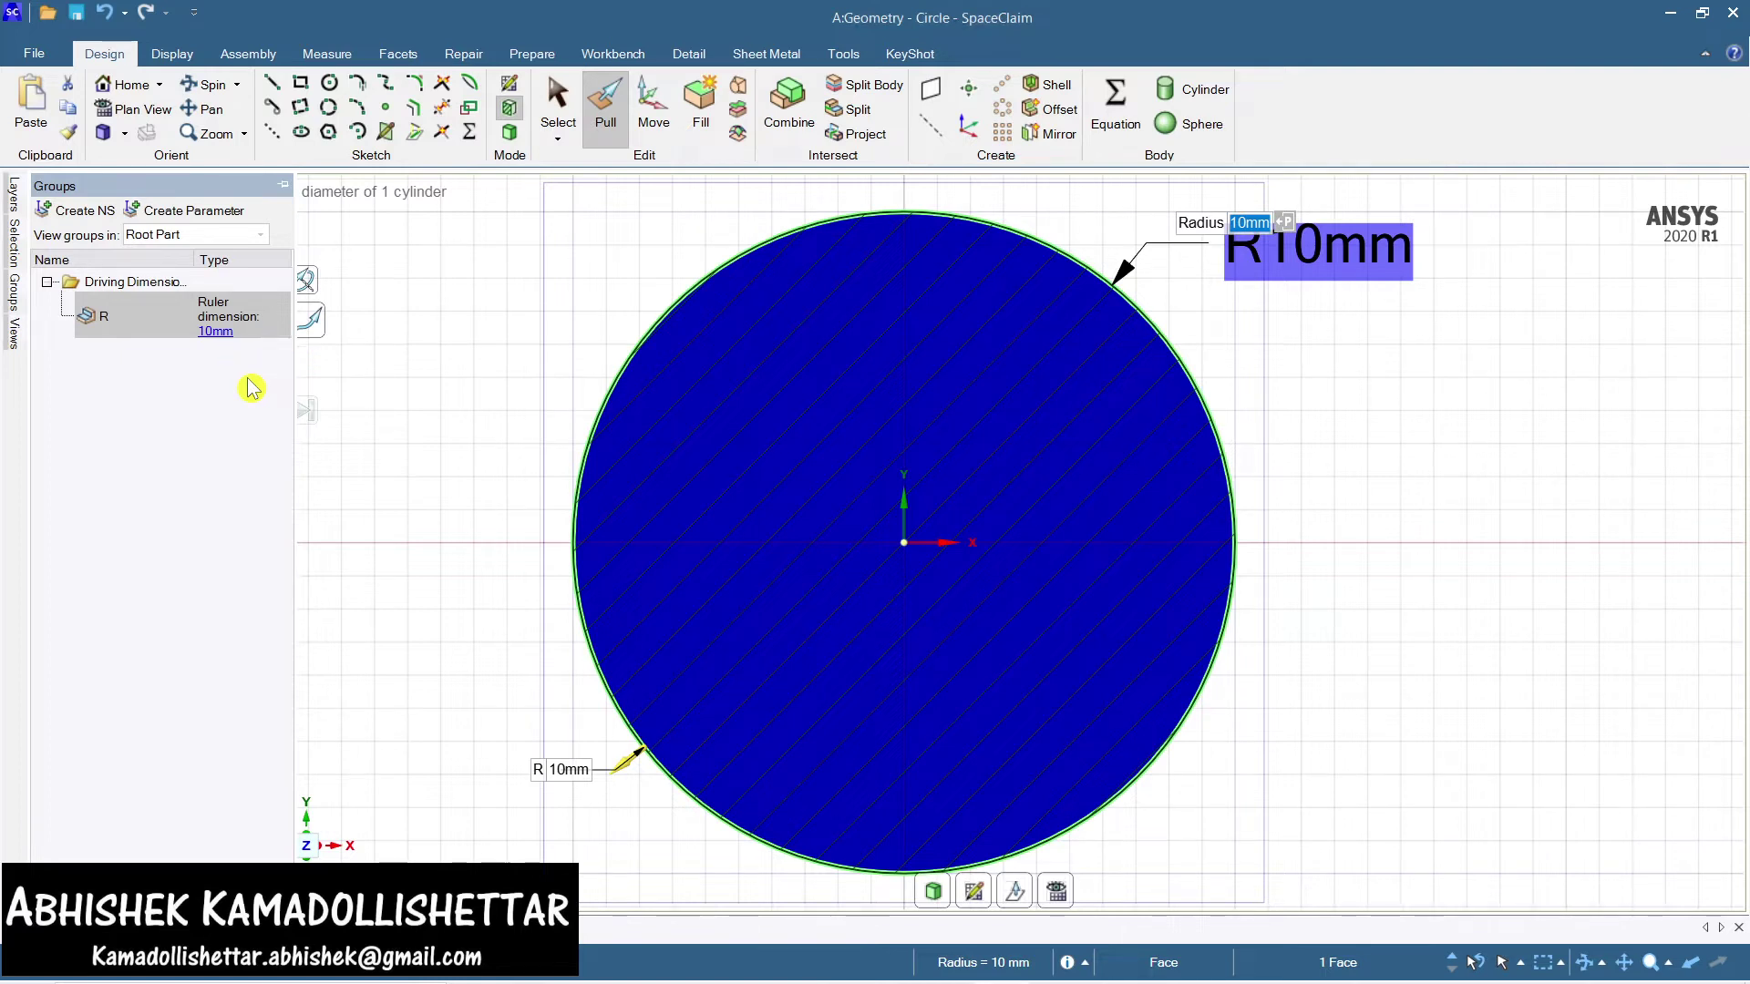
type("8")
key("Return")
key("Tab")
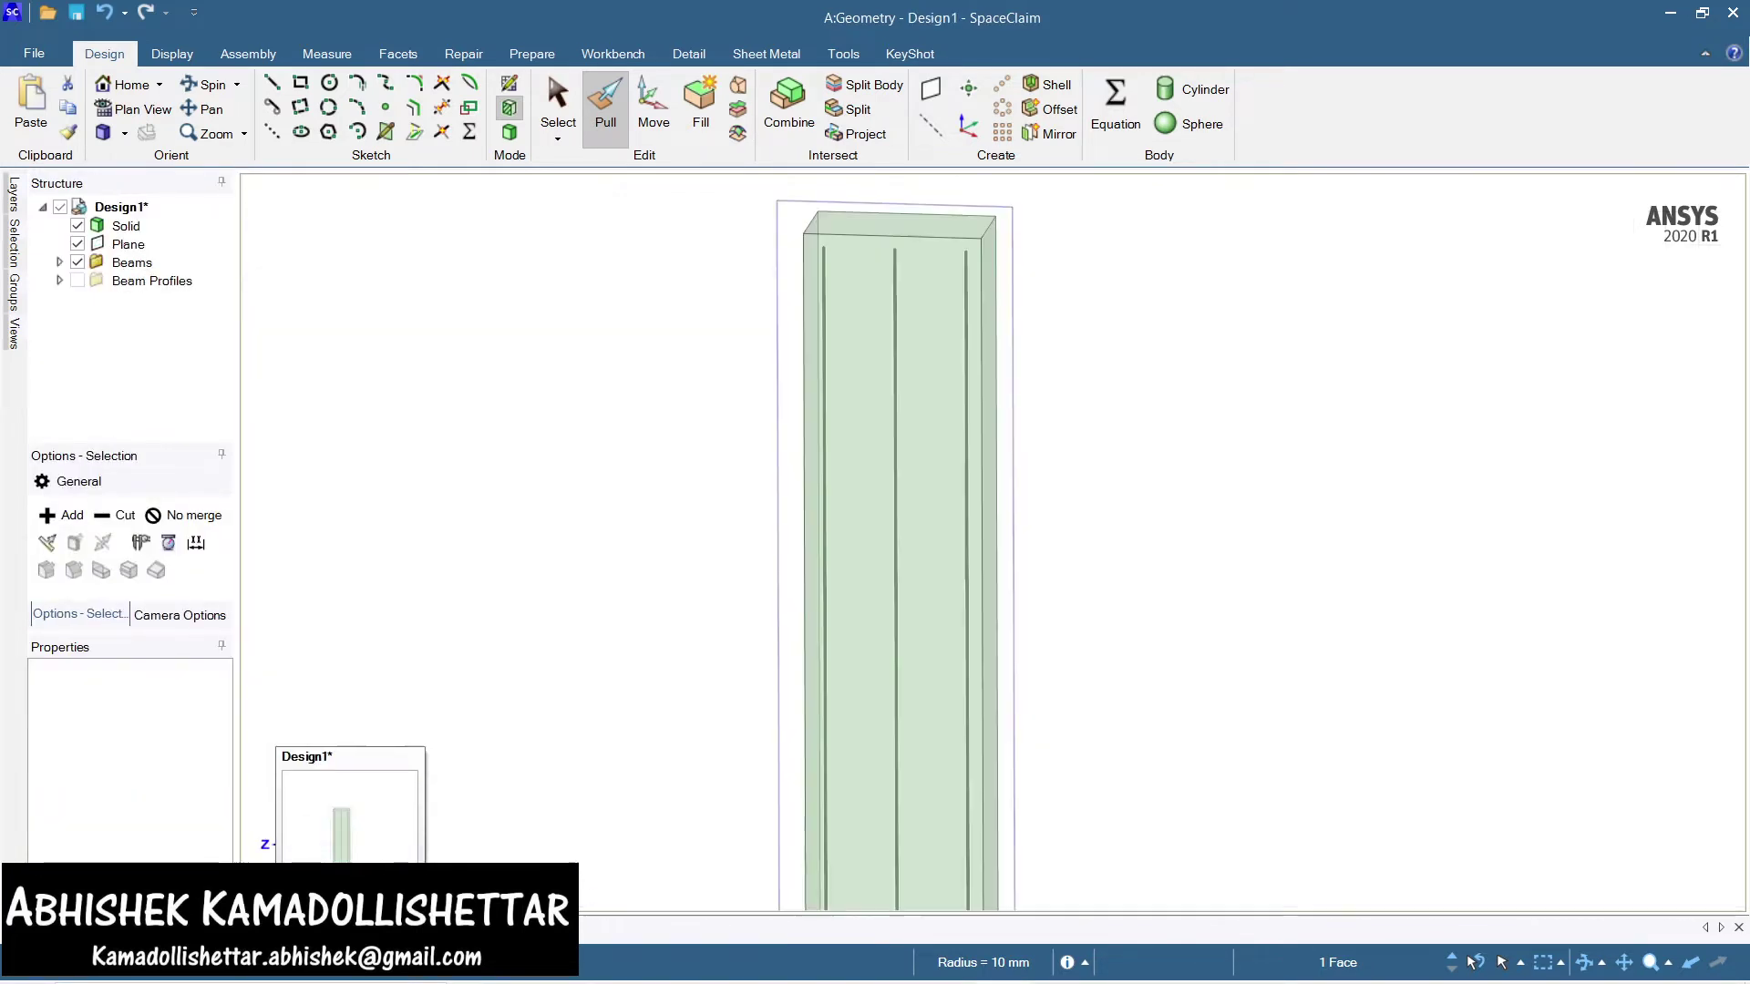
Close the profile editor and return to the column design
key("s")
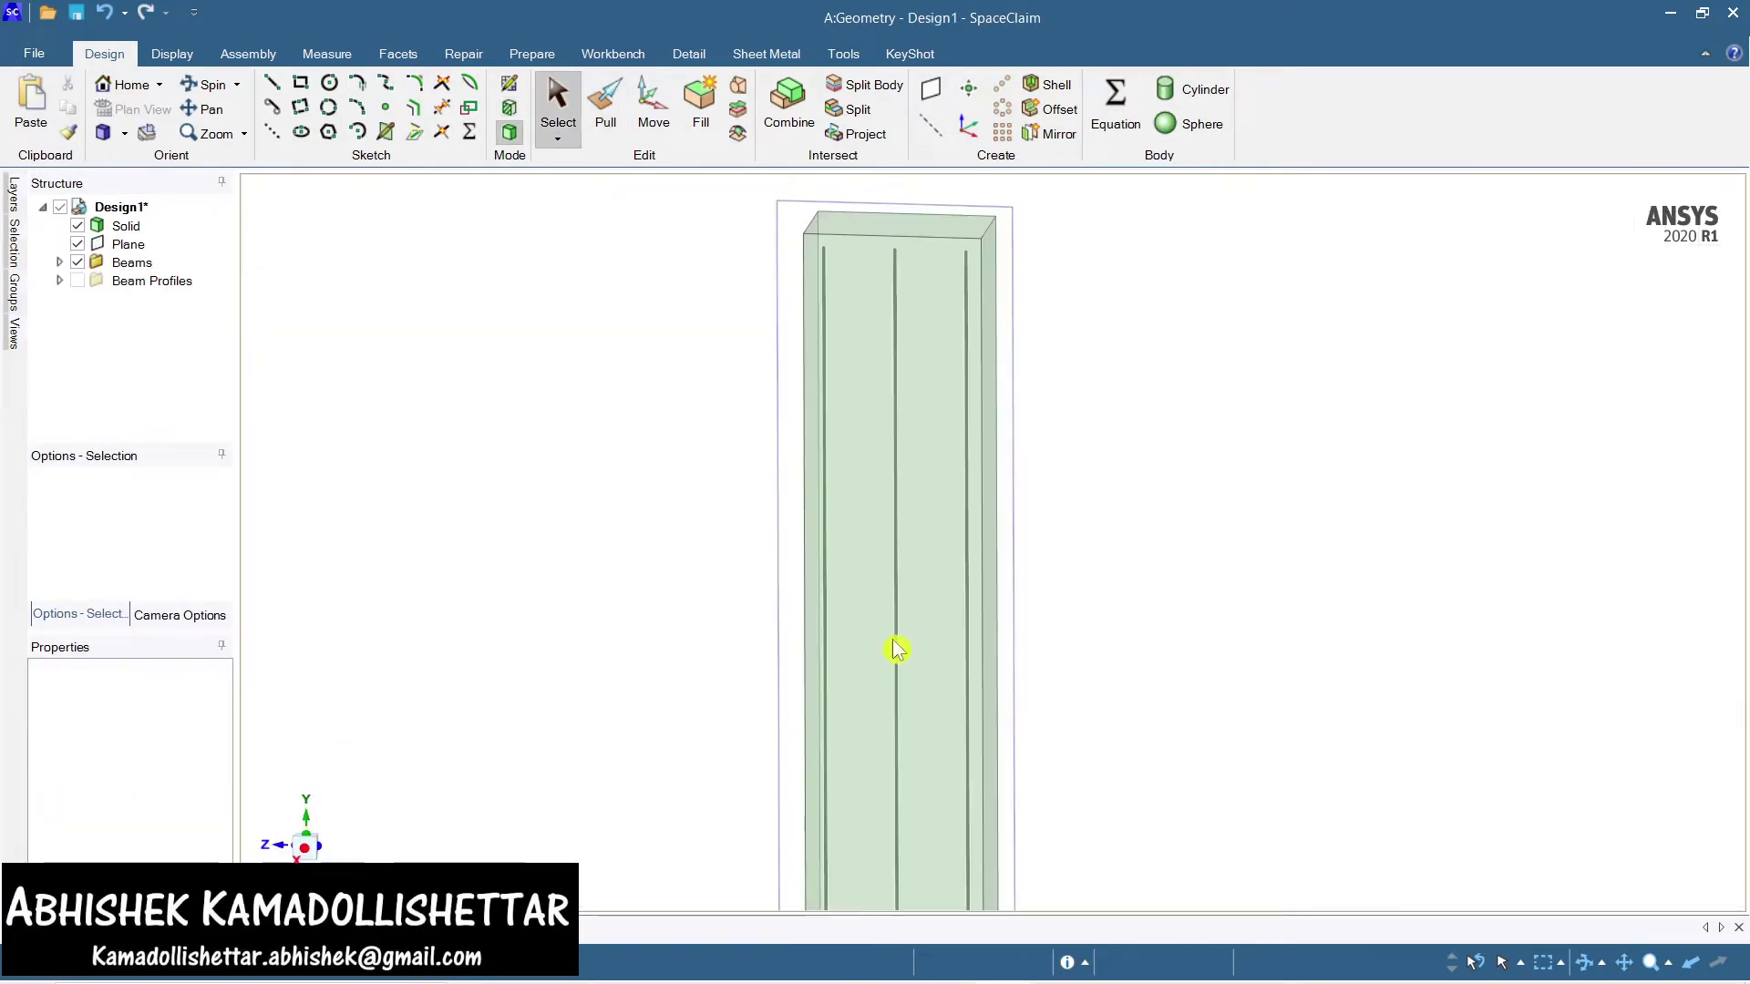
left_click(922, 273)
scroll(910, 257, "up", 3)
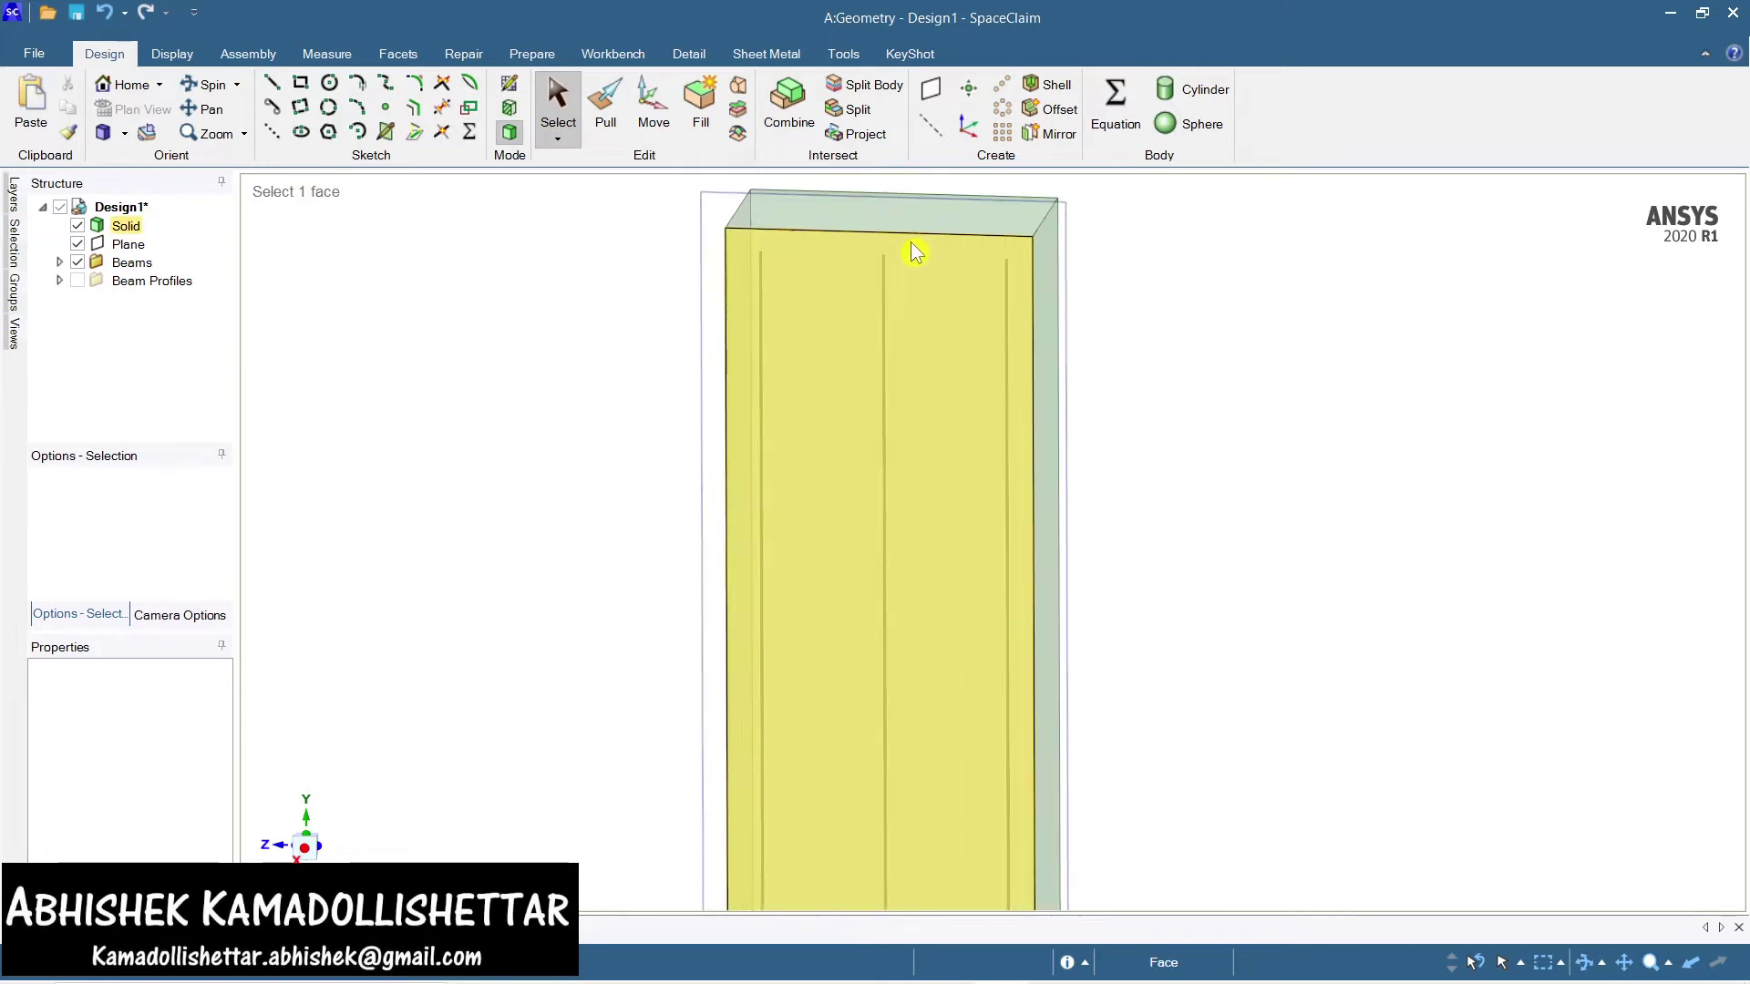
Display the beams as Solid Beams and cancel the Save As dialog
left_click(530, 54)
left_click(970, 135)
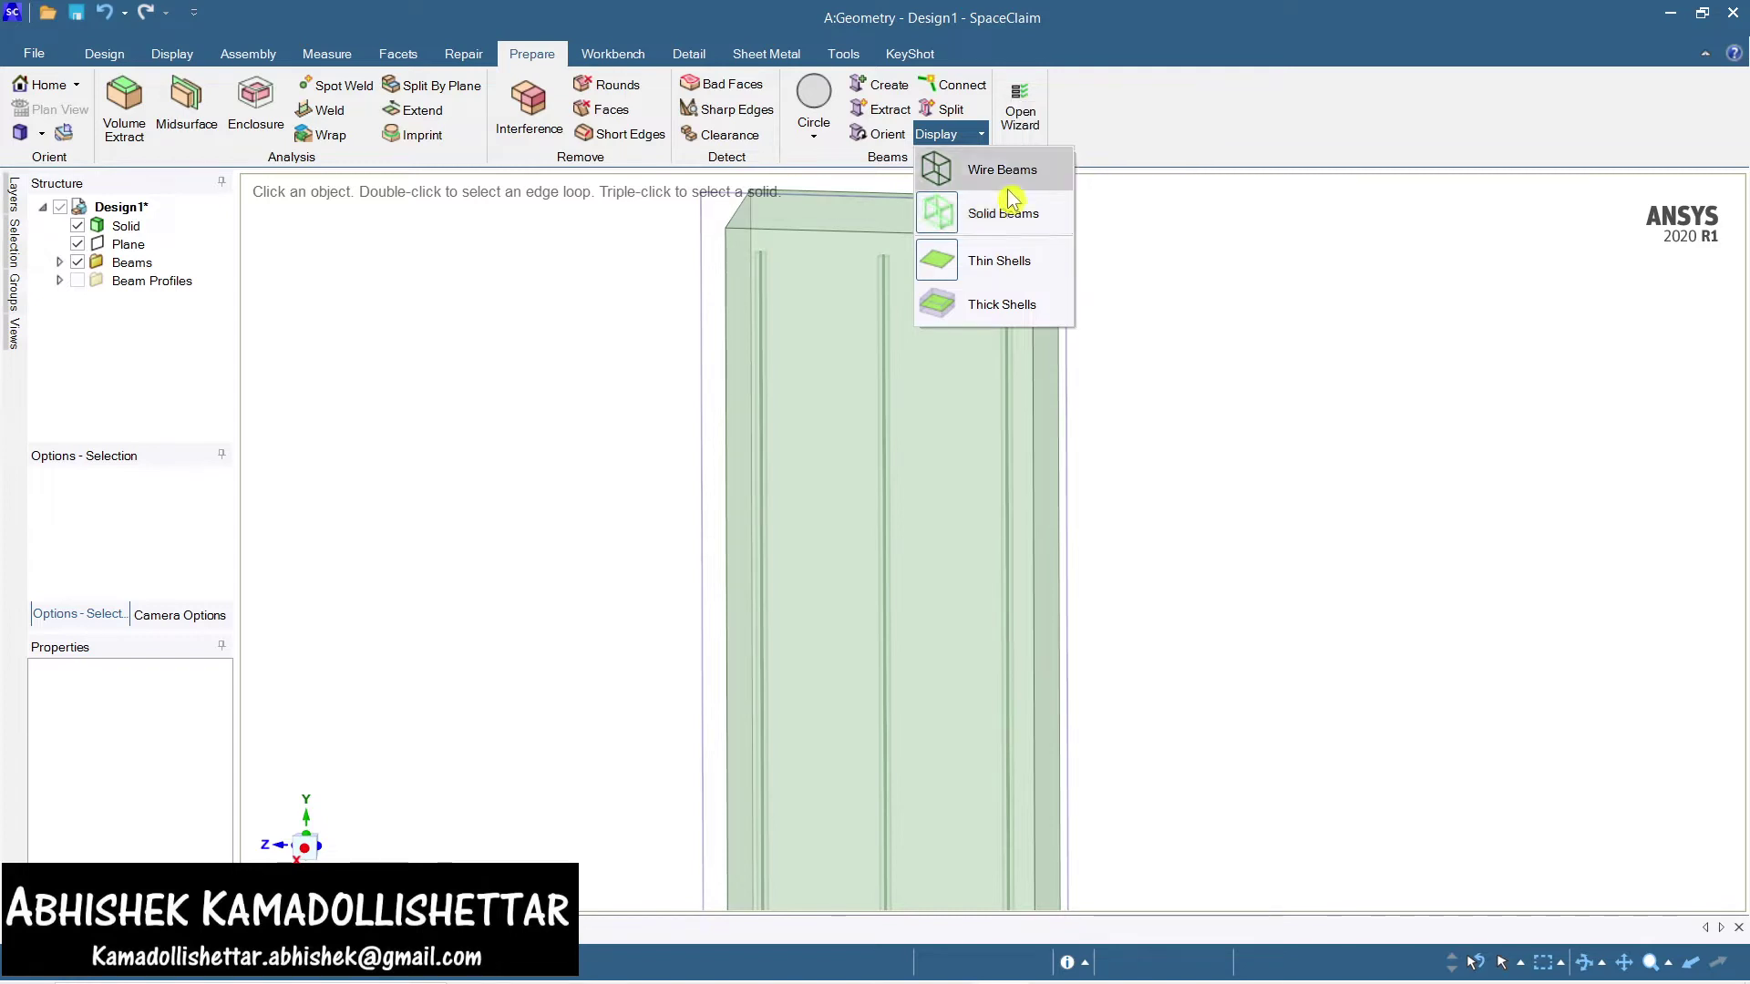
left_click(1128, 312)
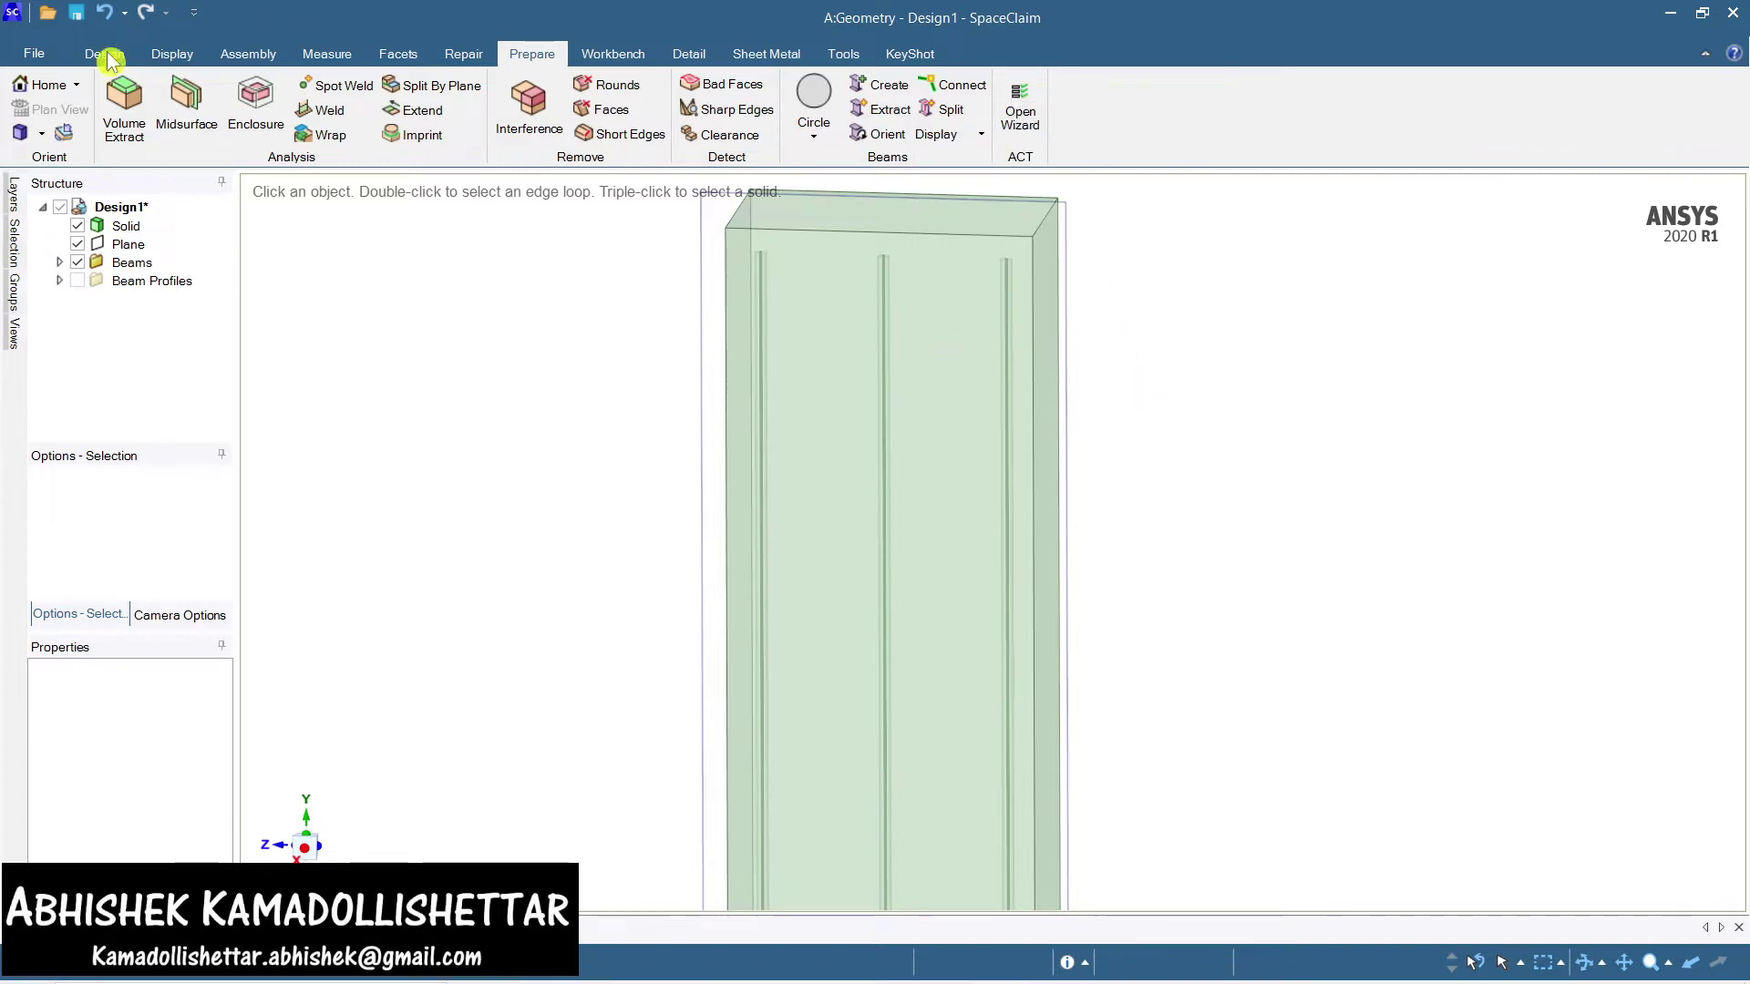
left_click(107, 55)
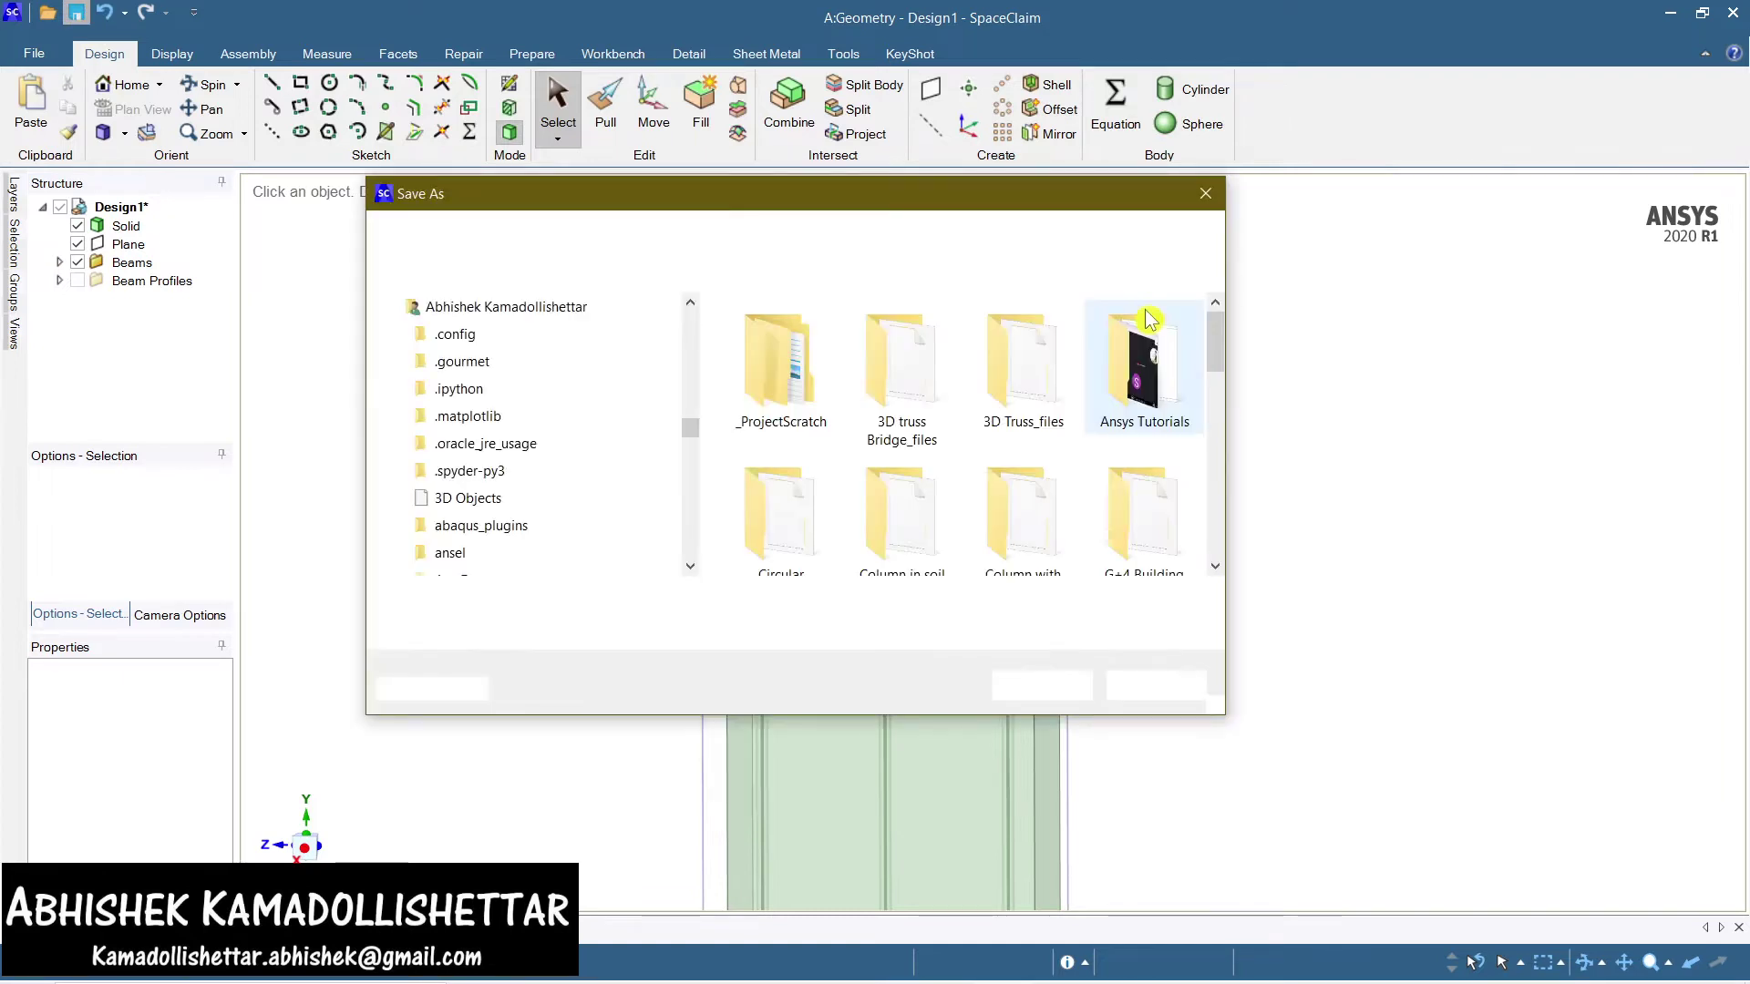
left_click(1205, 199)
middle_click_drag(1280, 471, 1283, 538)
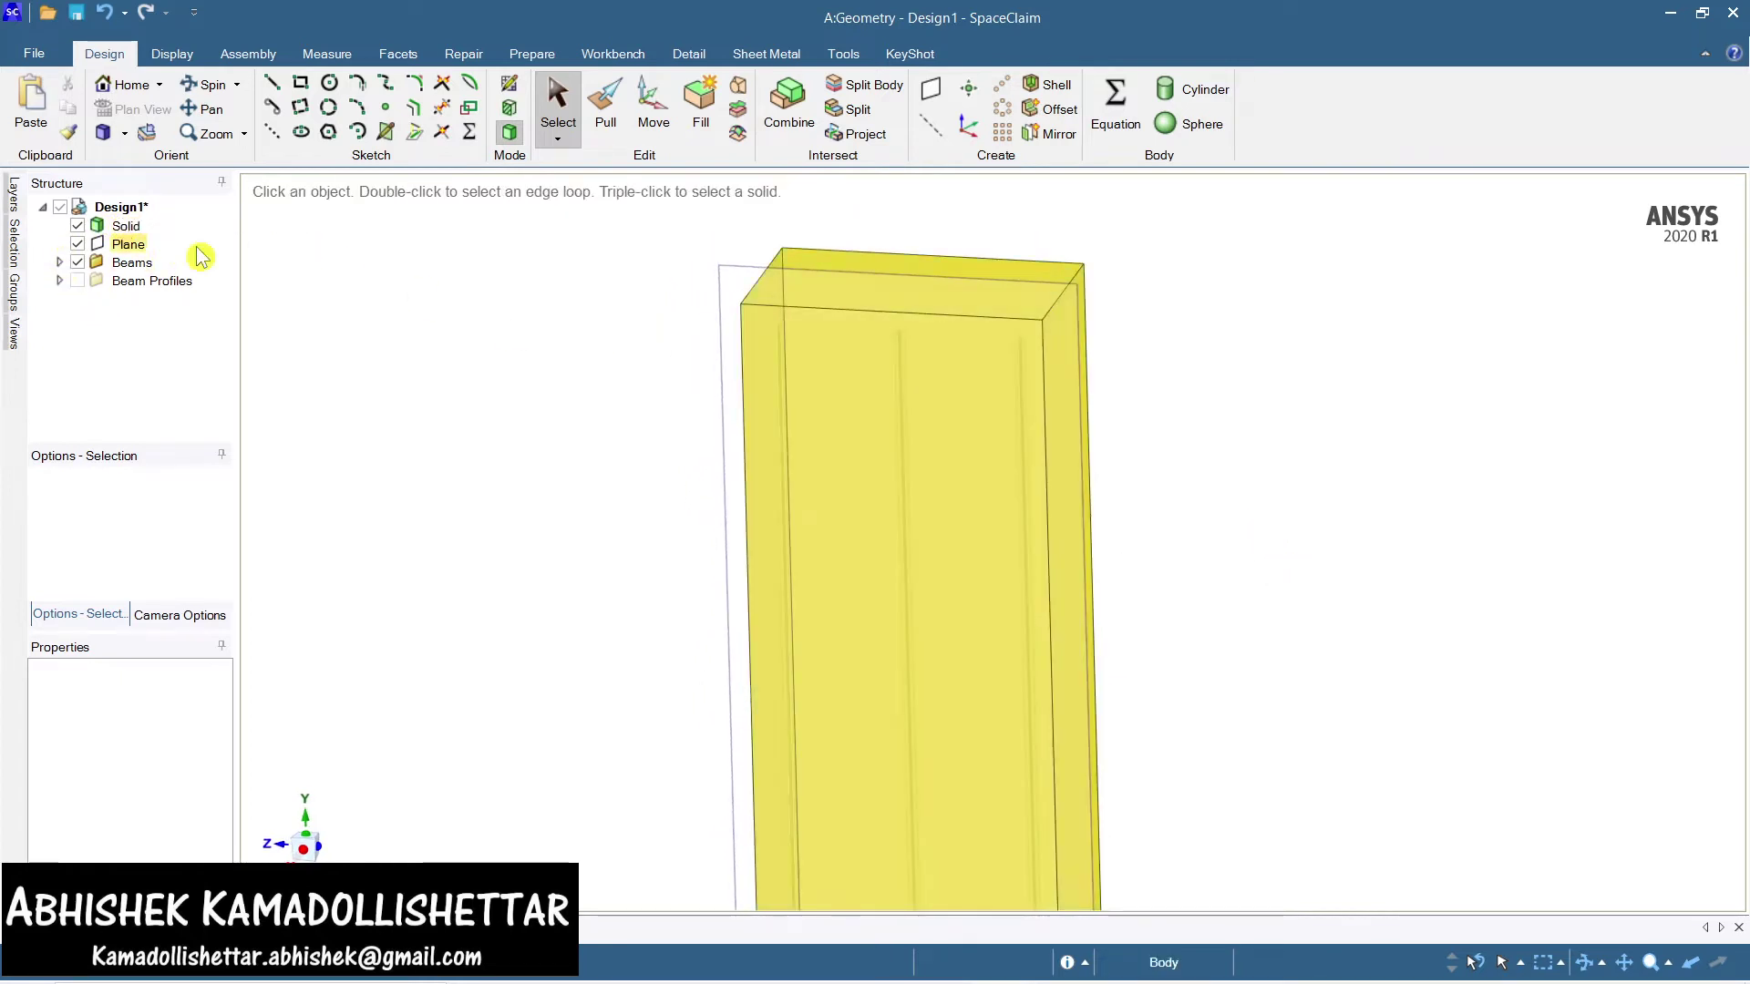
Colour the right, middle and left beams dark red, then deselect them
left_click(1026, 366)
left_click(902, 381, "ctrl")
left_click(782, 381, "ctrl")
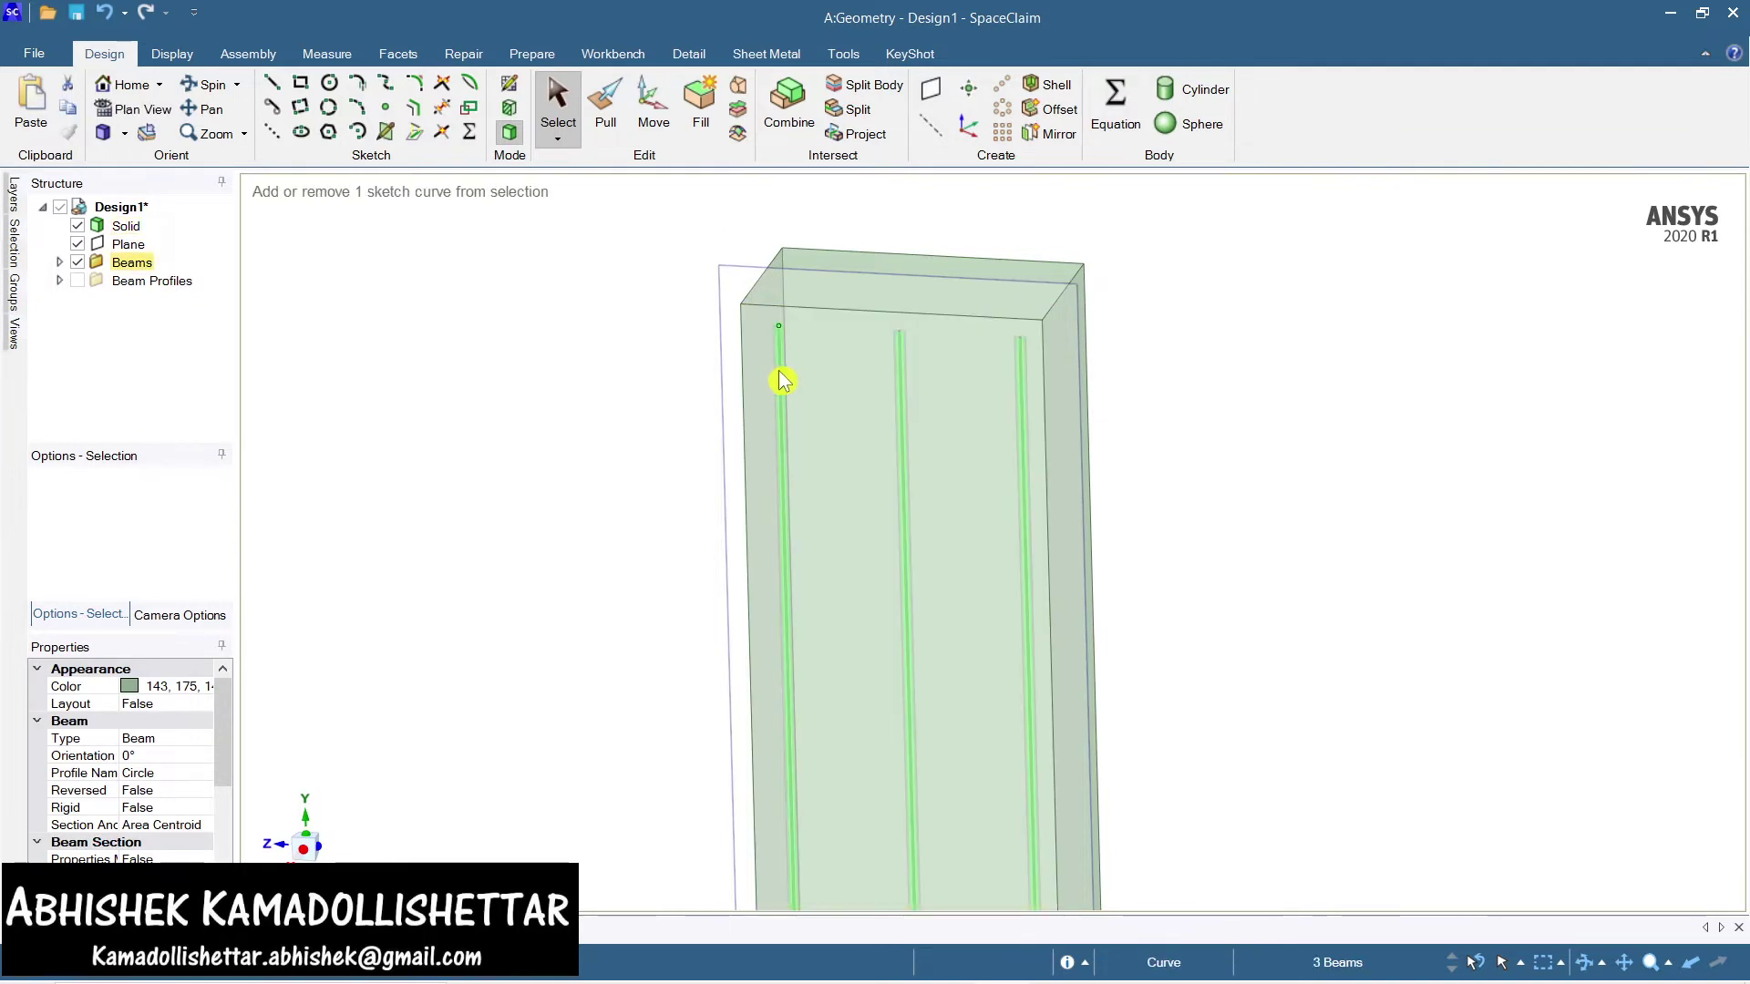
left_click(173, 56)
left_click(205, 105)
left_click(199, 472)
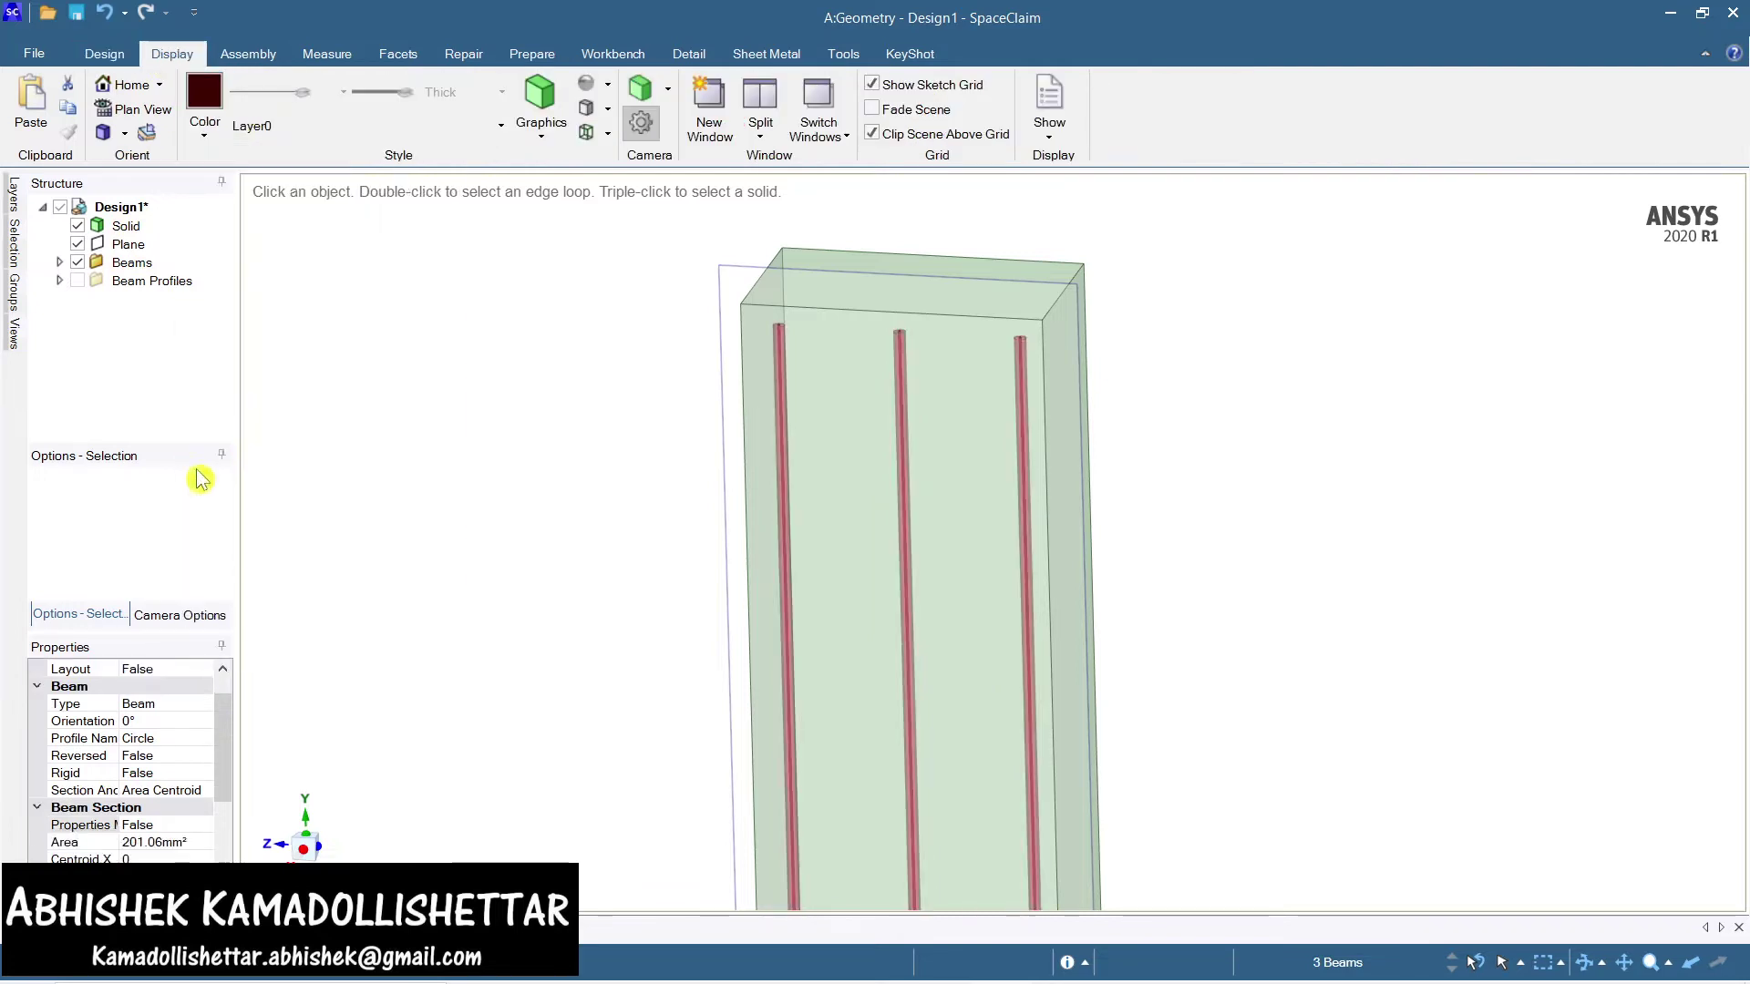
left_click(1435, 478)
mouse_move(1348, 431)
middle_mouse_down()
mouse_move(1297, 457)
mouse_move(1320, 441)
mouse_move(1269, 382)
mouse_move(1309, 480)
middle_mouse_up()
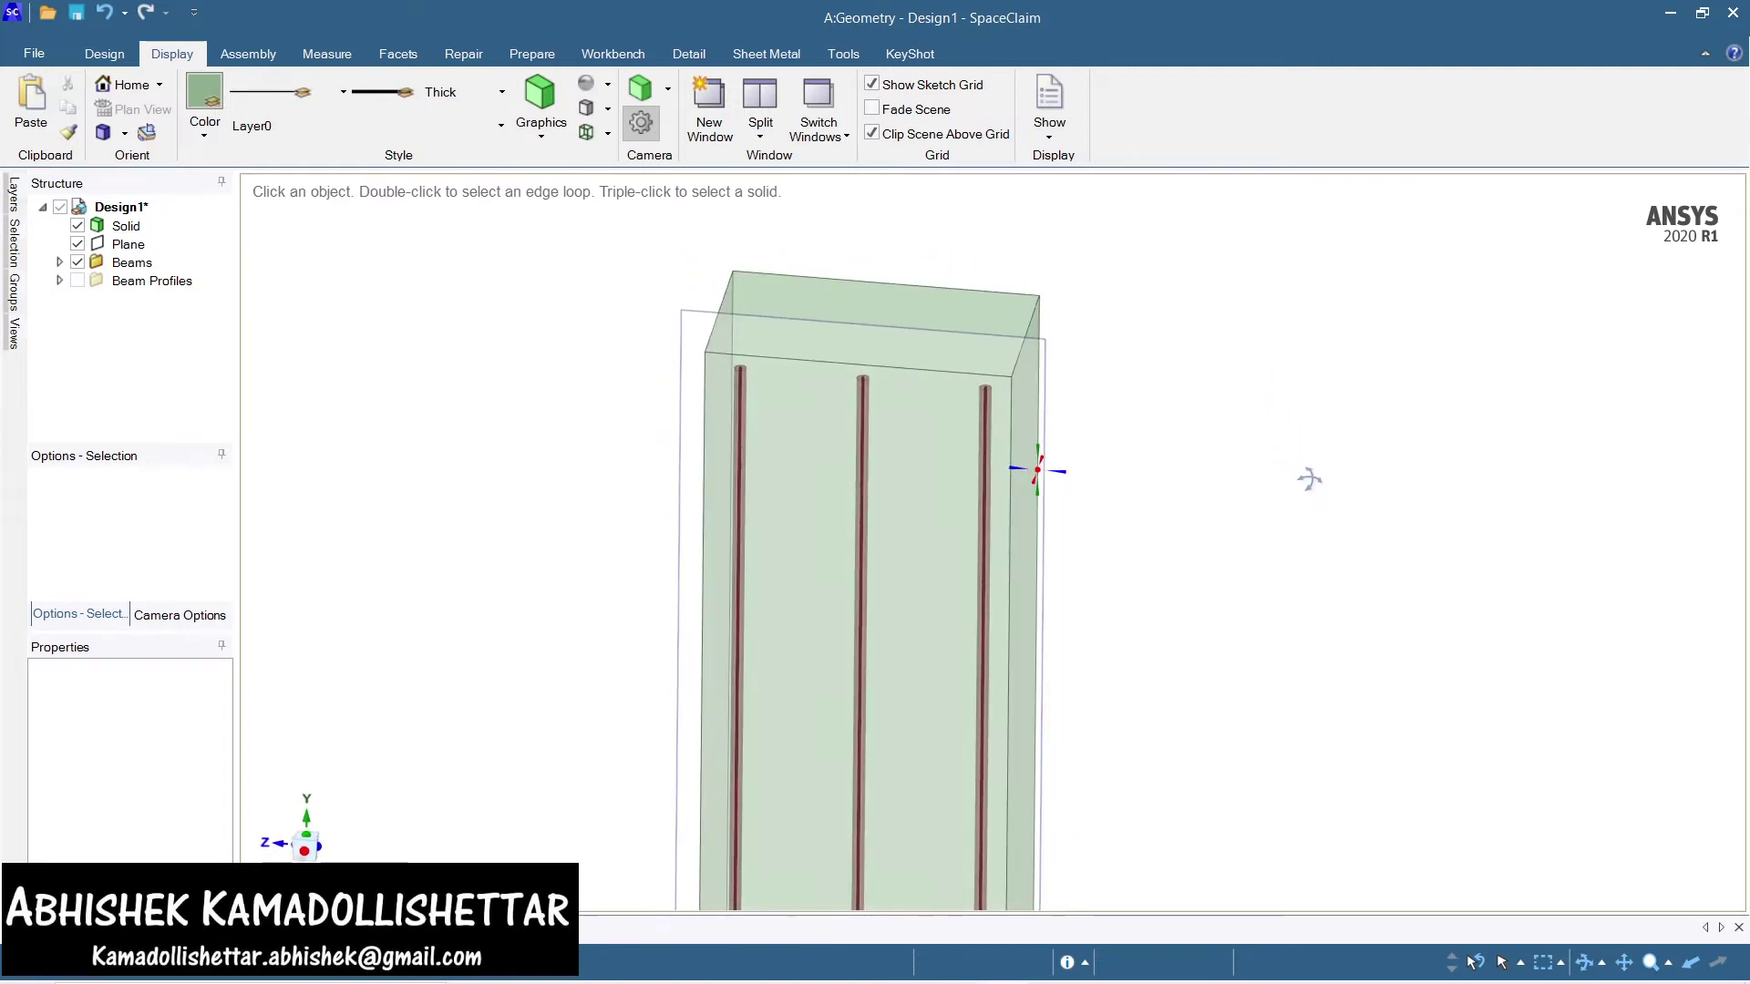
Delete the old sketch plane and create a new plane on the column's front face
left_click(1047, 351)
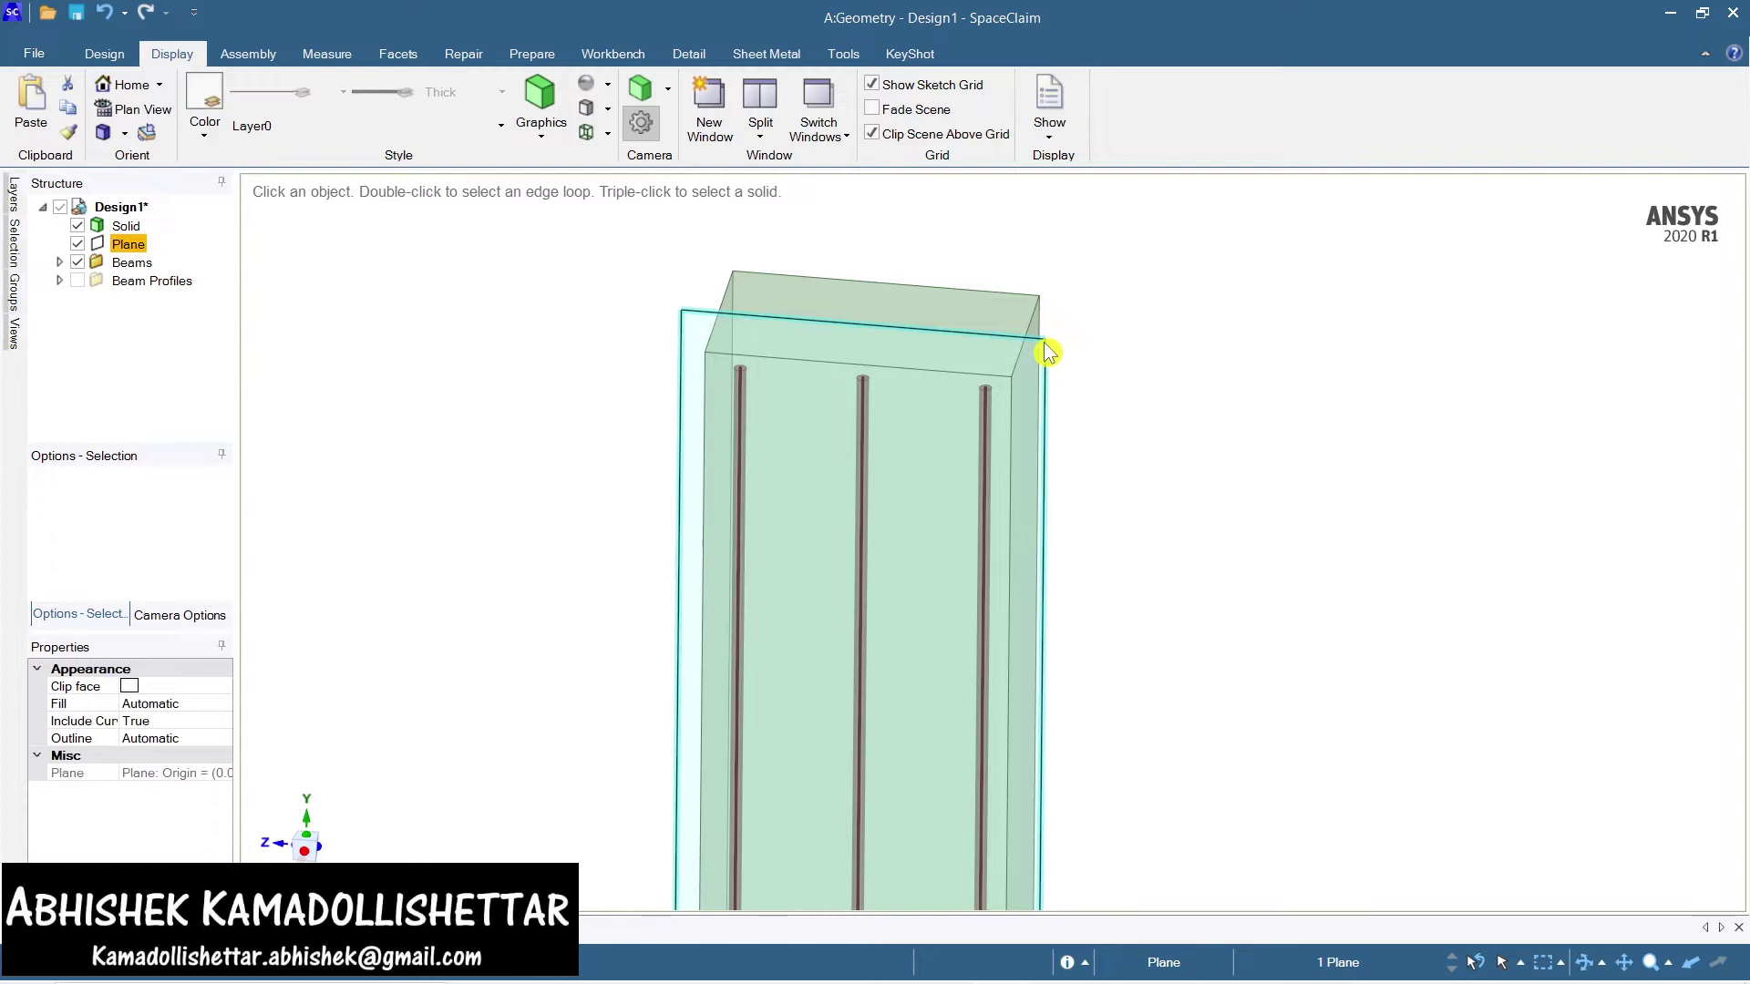
key("Delete")
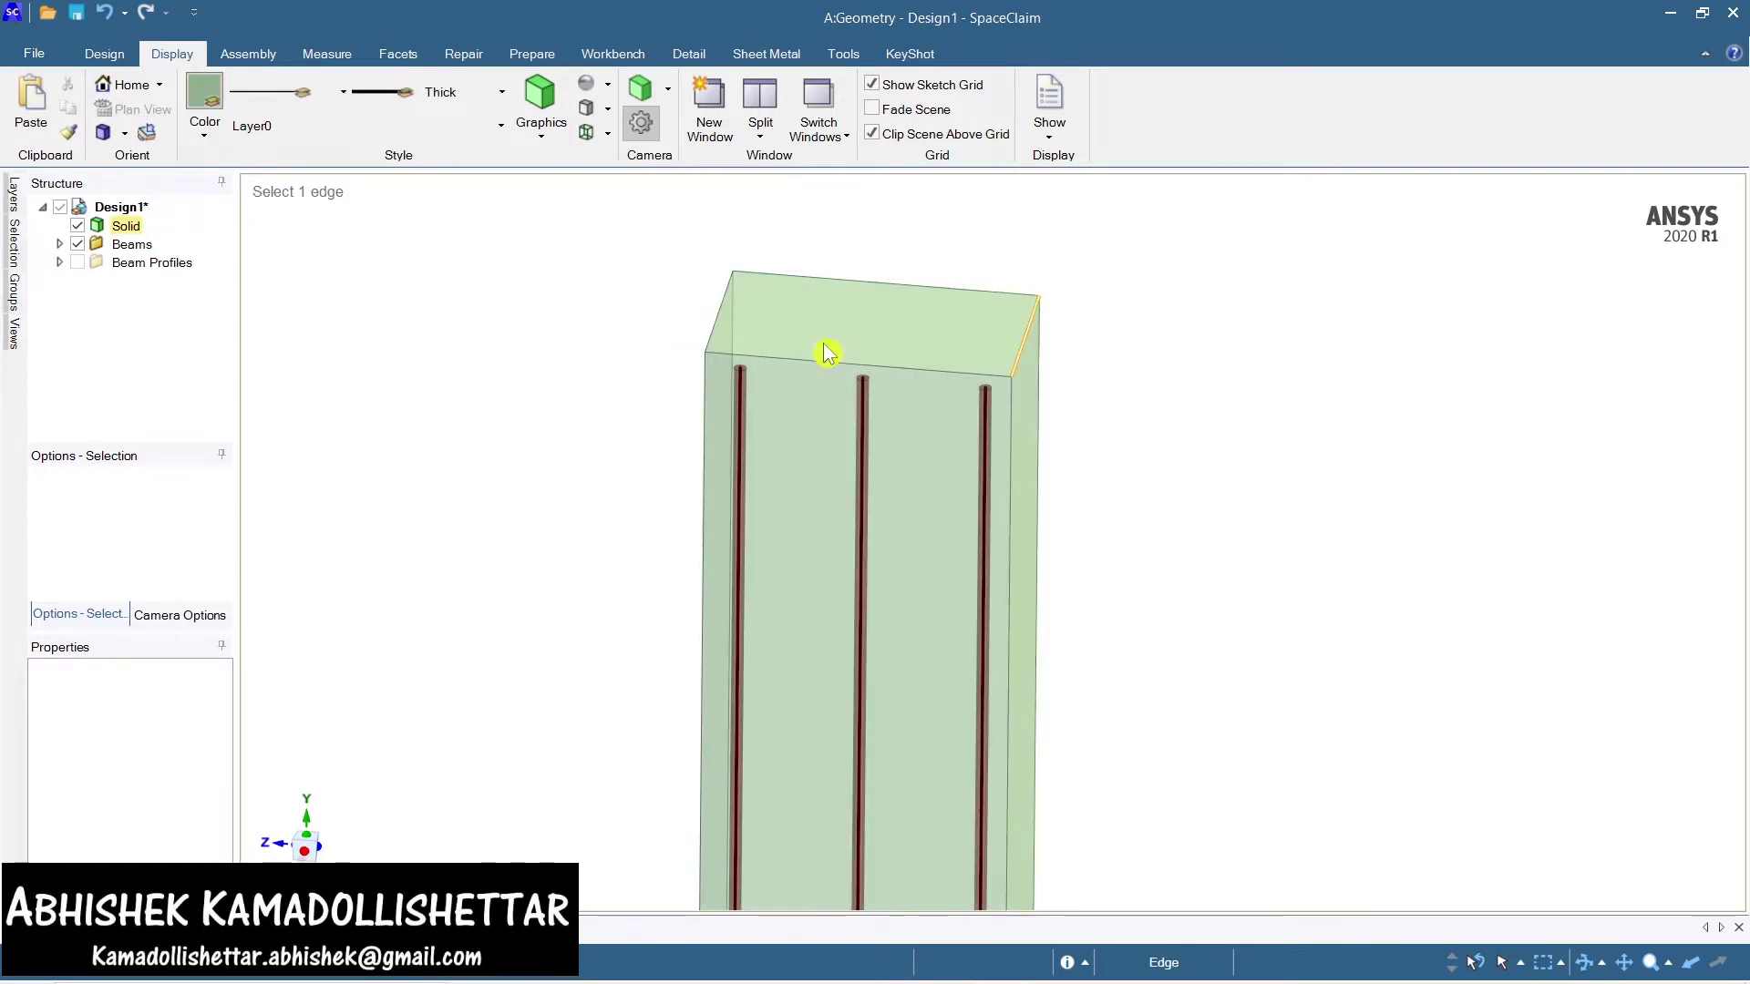
left_click(809, 415)
left_click(125, 11)
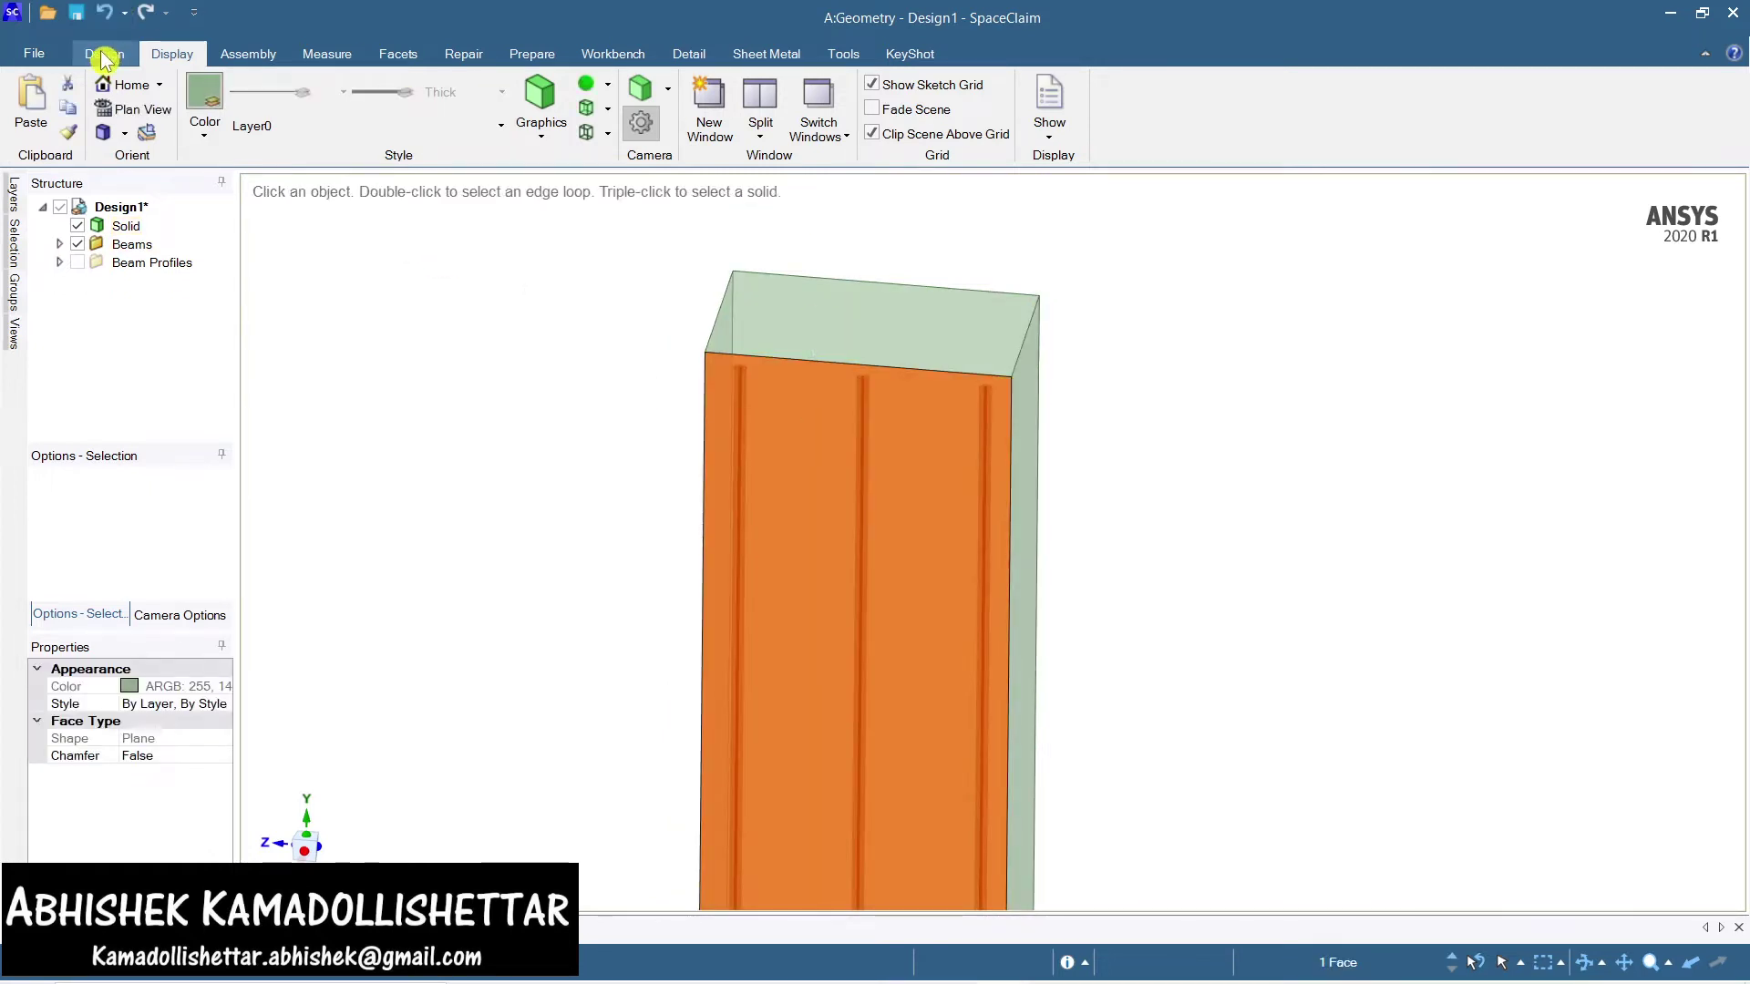
left_click(104, 54)
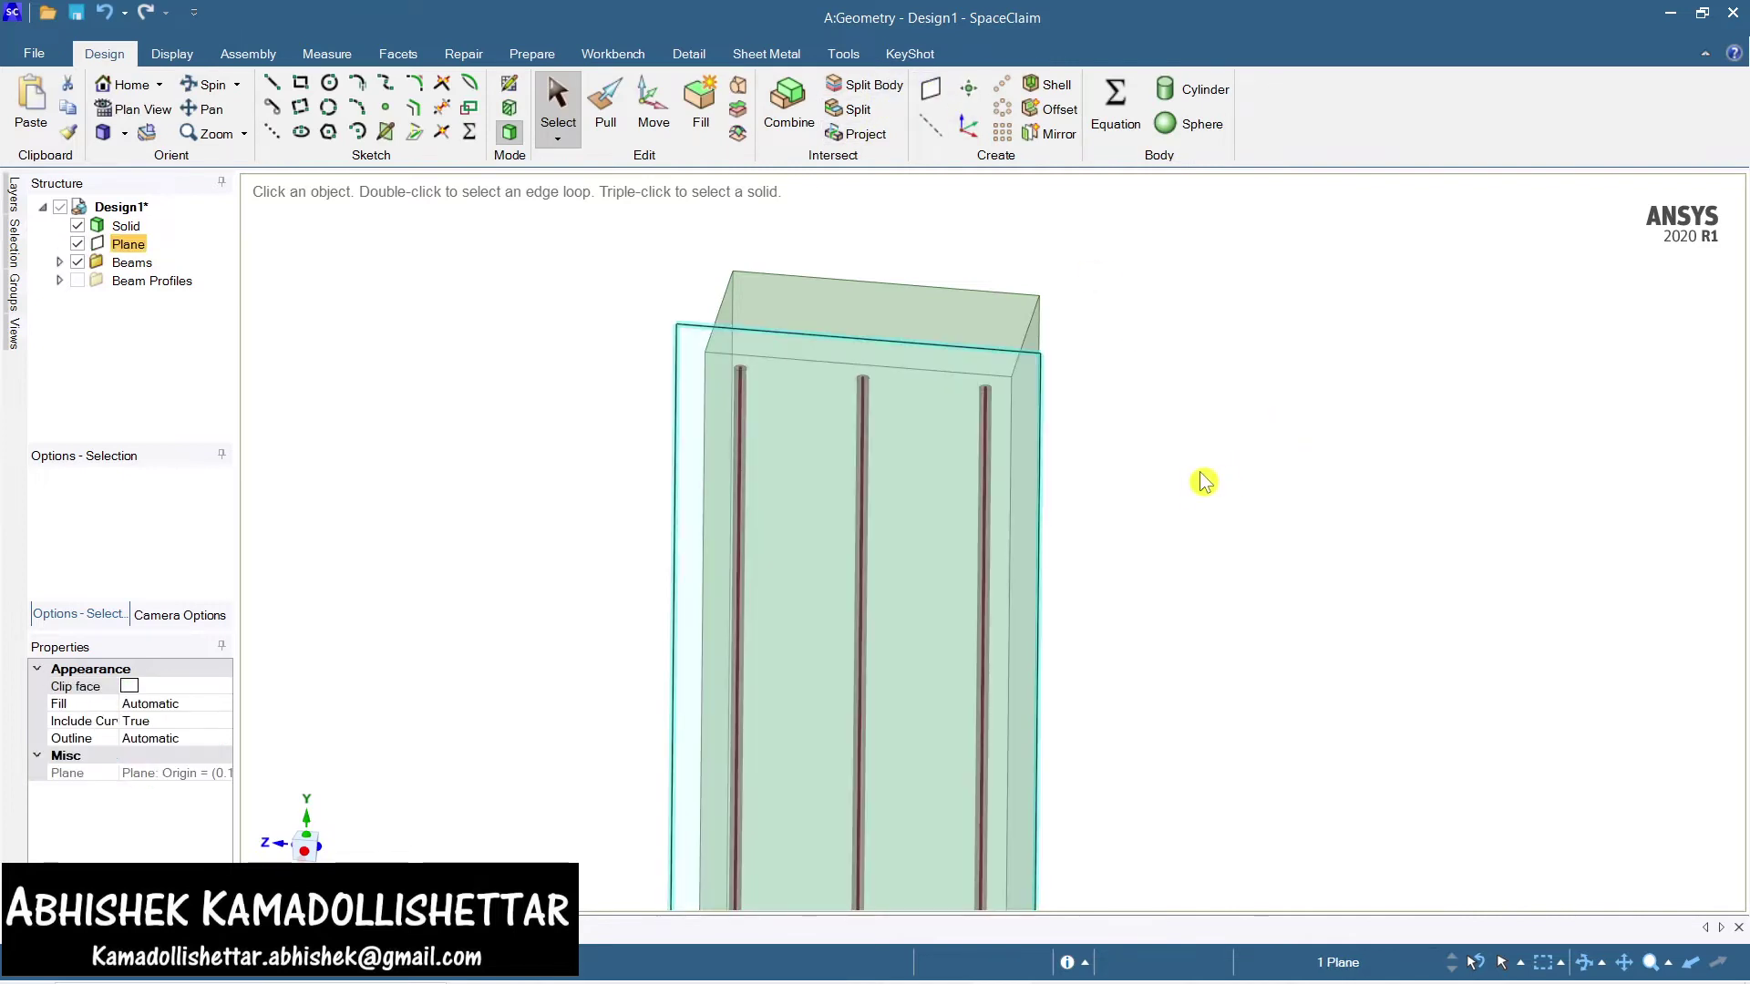
middle_click_drag(1221, 481, 1203, 441)
Move the new plane 115 mm along its normal and view it head-on
left_click(653, 110)
middle_click_drag(1130, 491, 1273, 547)
middle_click_drag(1039, 535, 1217, 591)
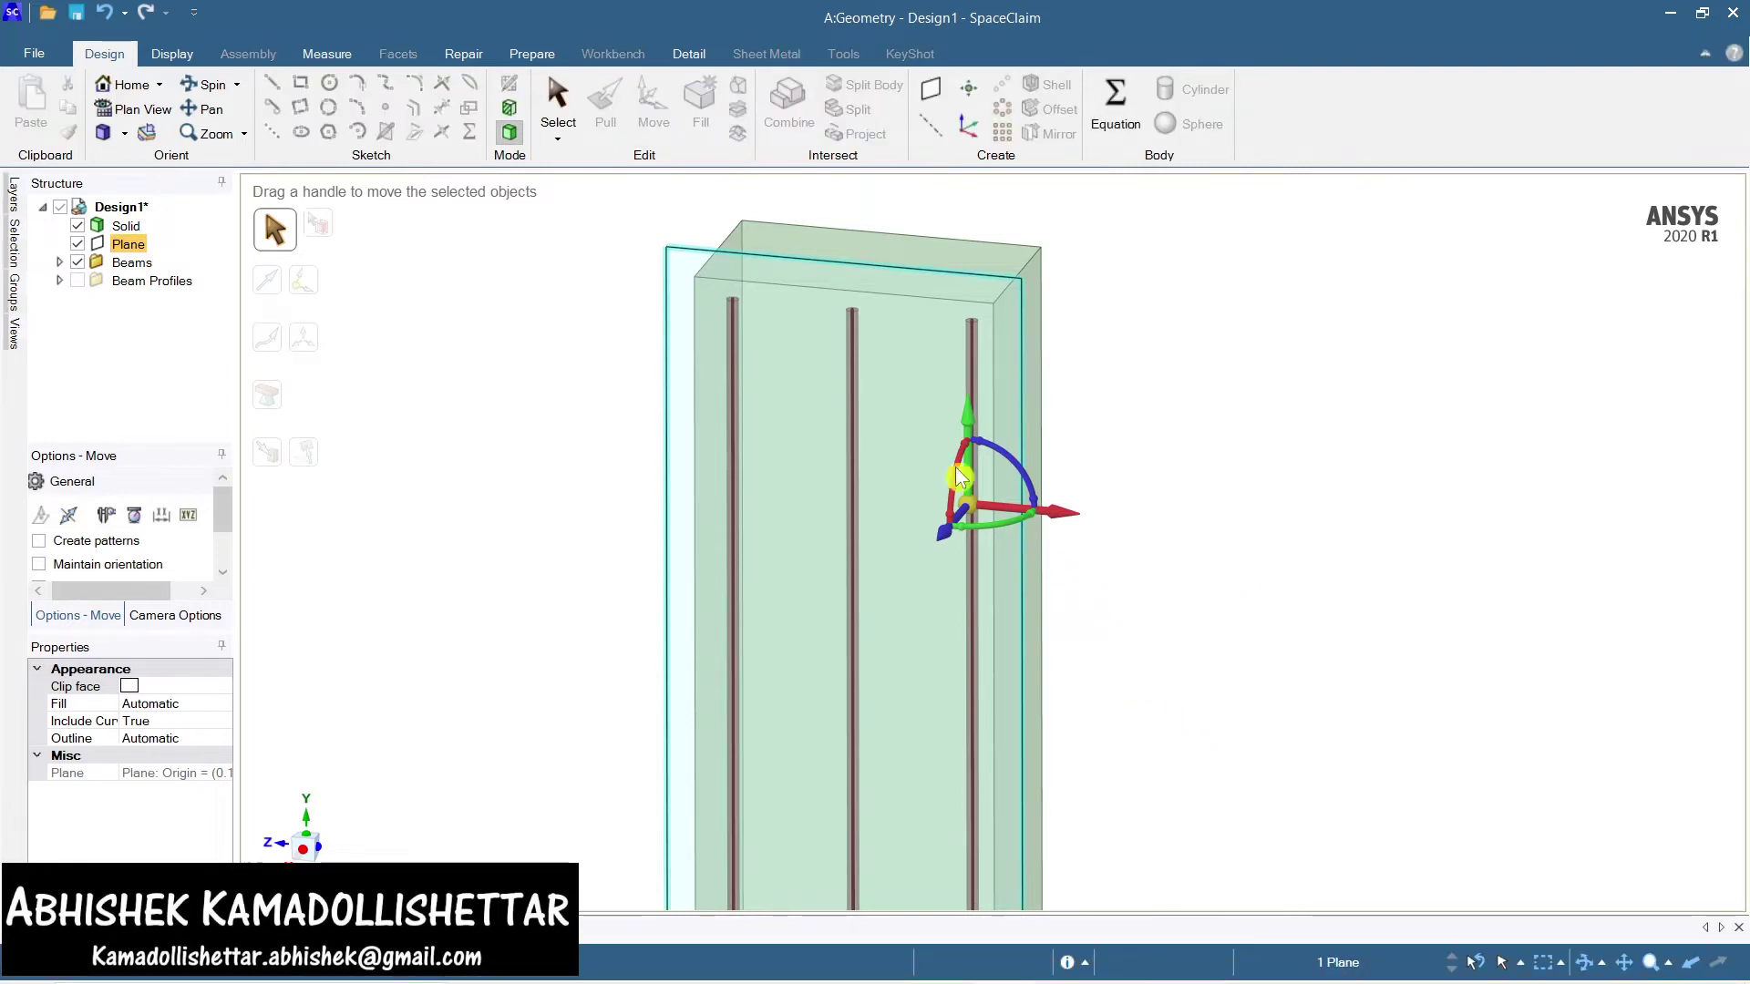
left_click_drag(945, 540, 949, 535)
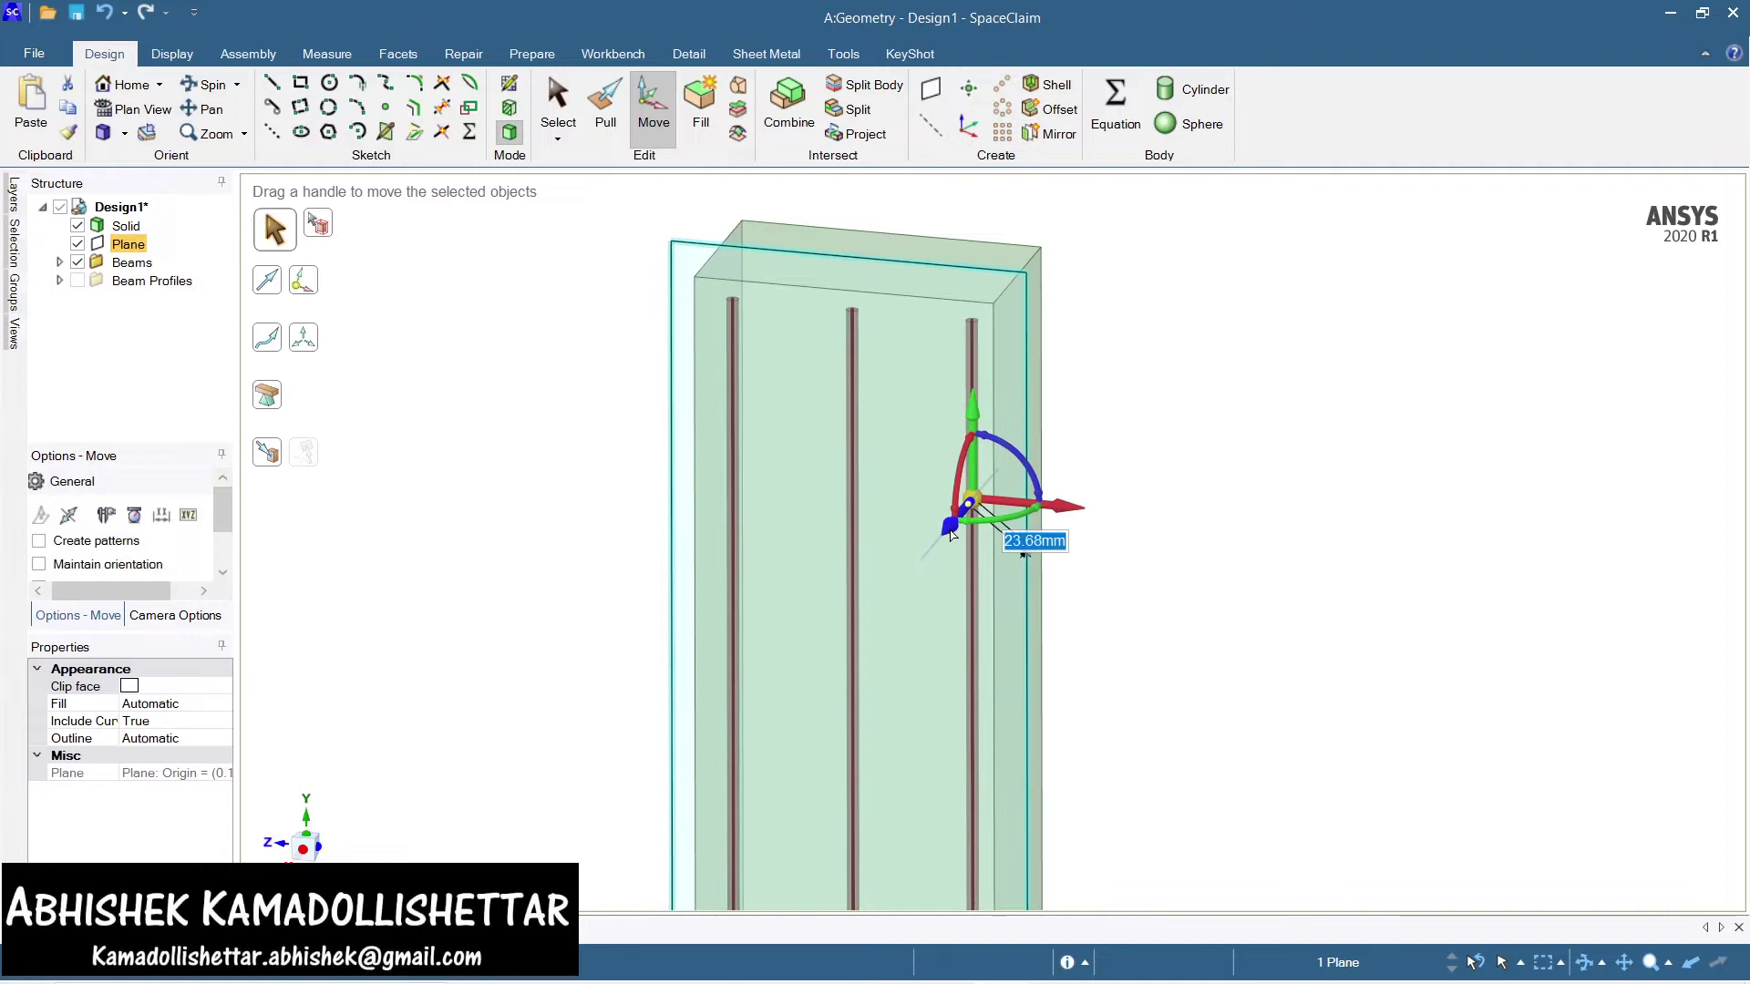
type("115")
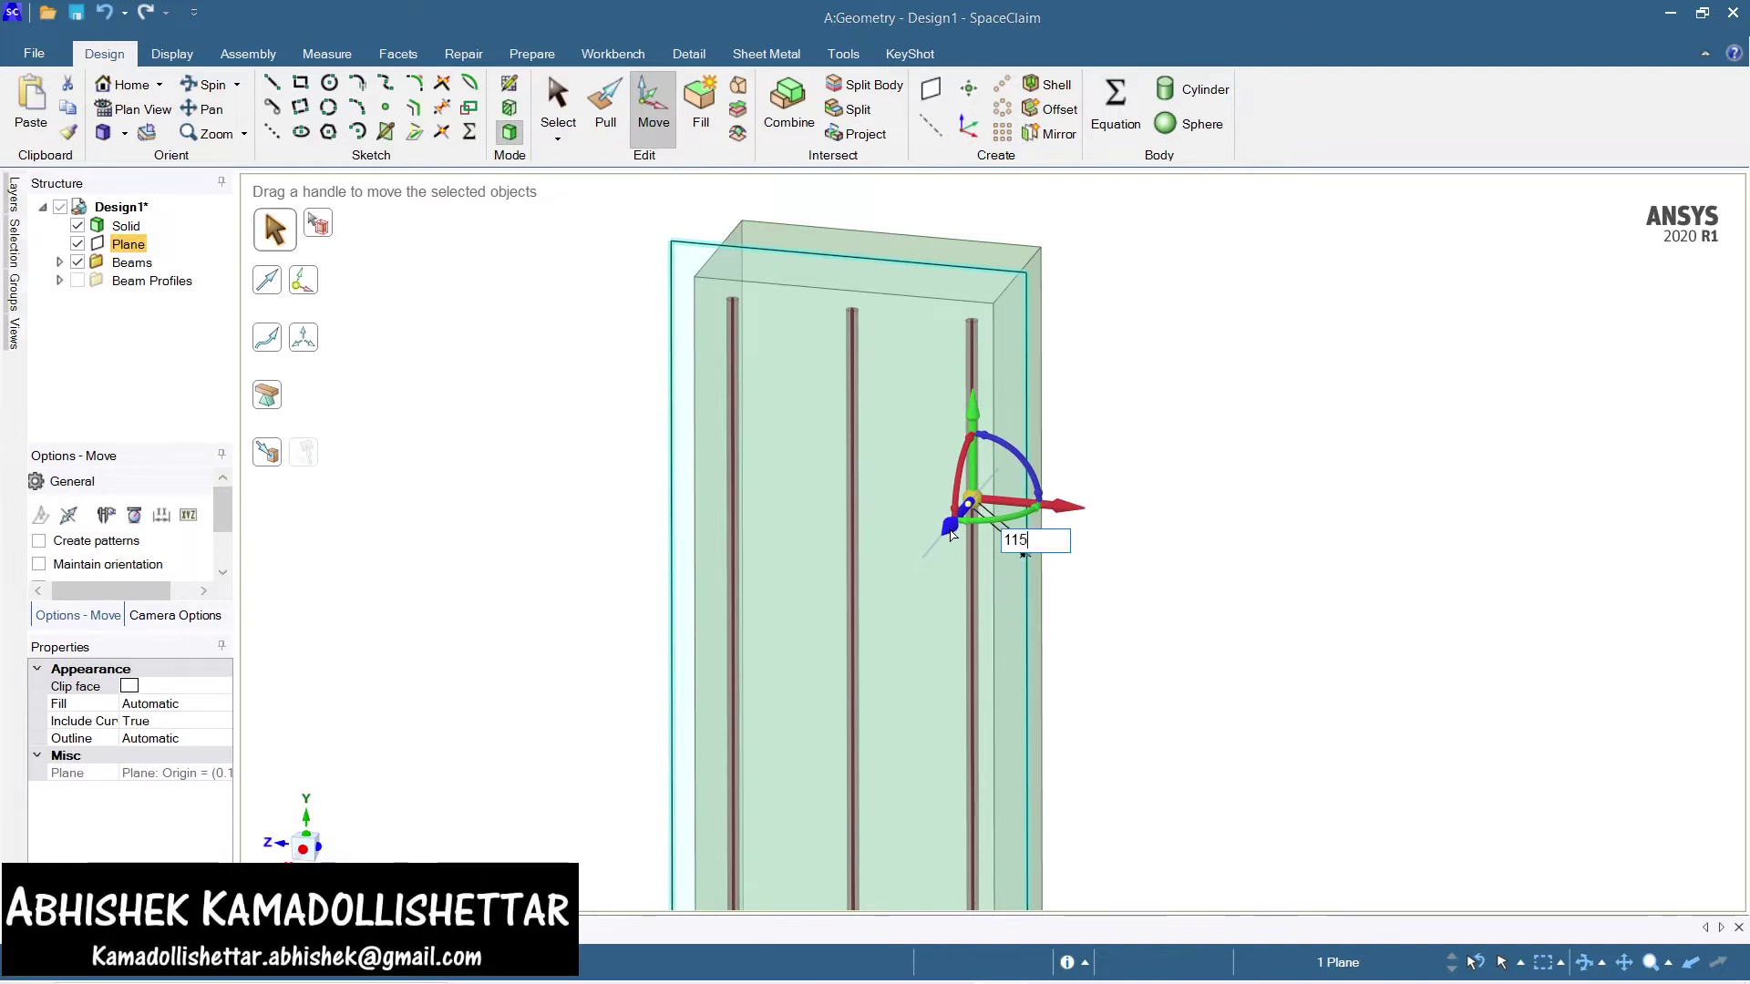
key("Return")
middle_click_drag(1402, 655, 1276, 644)
middle_click_drag(1090, 637, 1286, 629)
left_click(301, 851)
key("Escape")
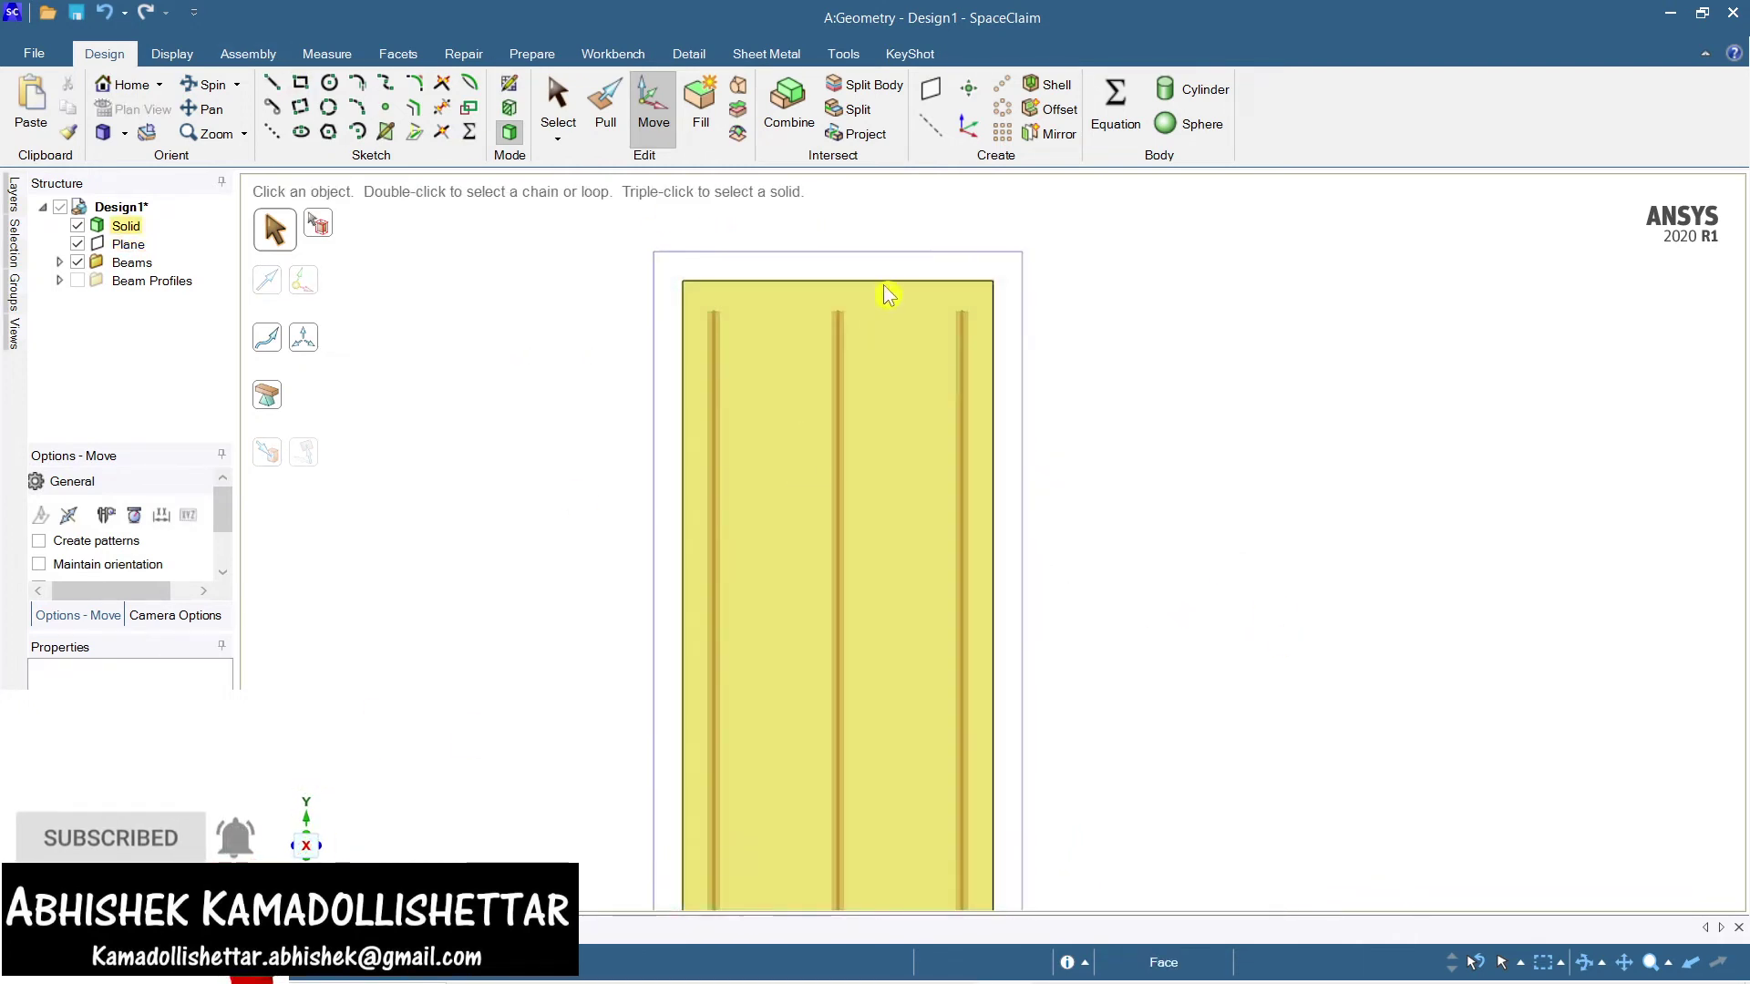
left_click(920, 253)
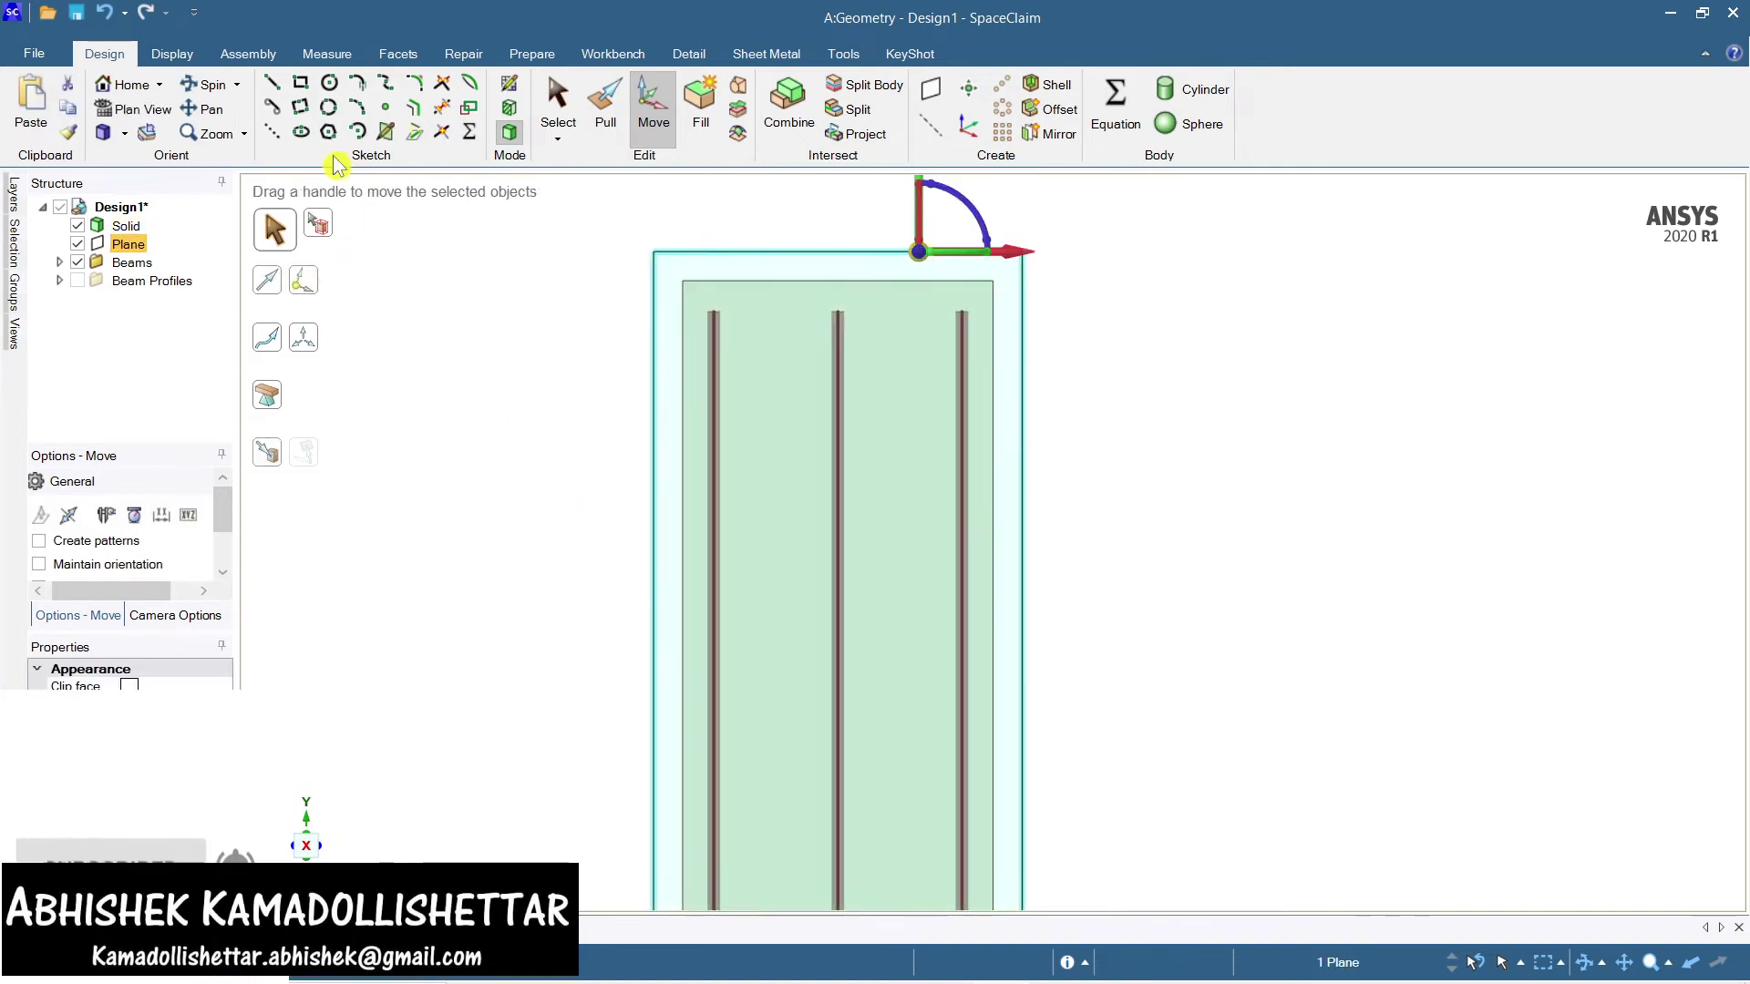
Offset the column's right, left and top edges 40 mm inward on the plane
left_click(413, 111)
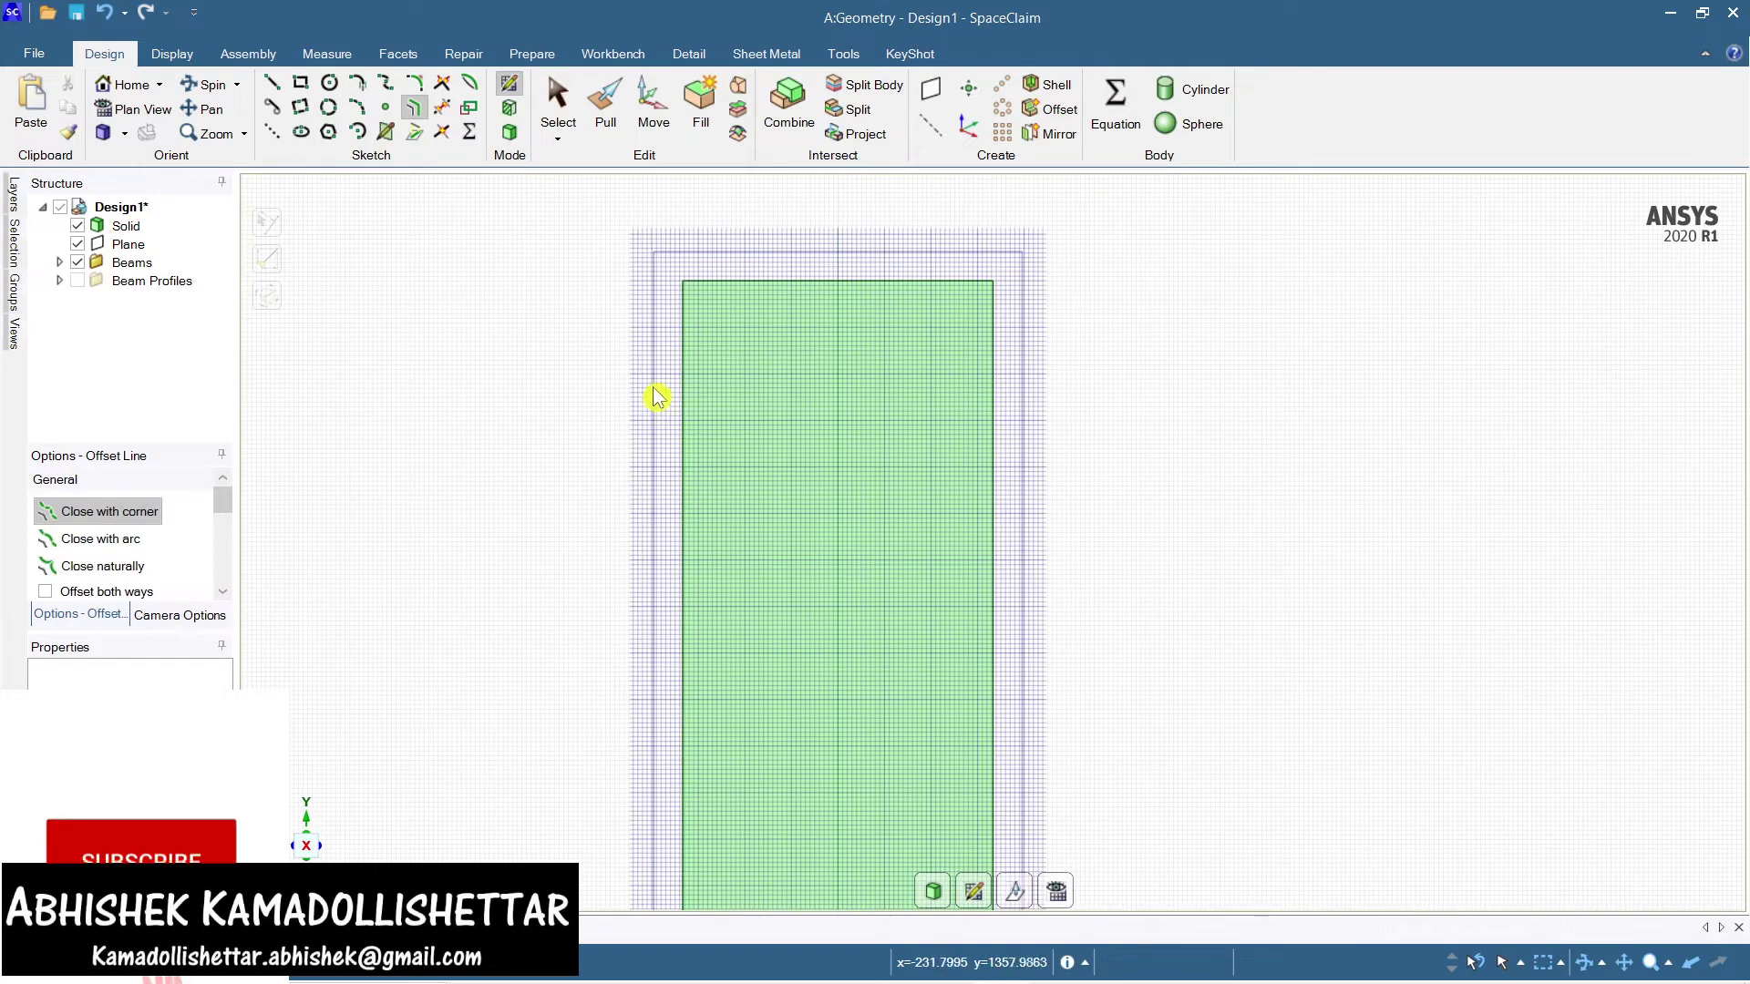
left_click(994, 373)
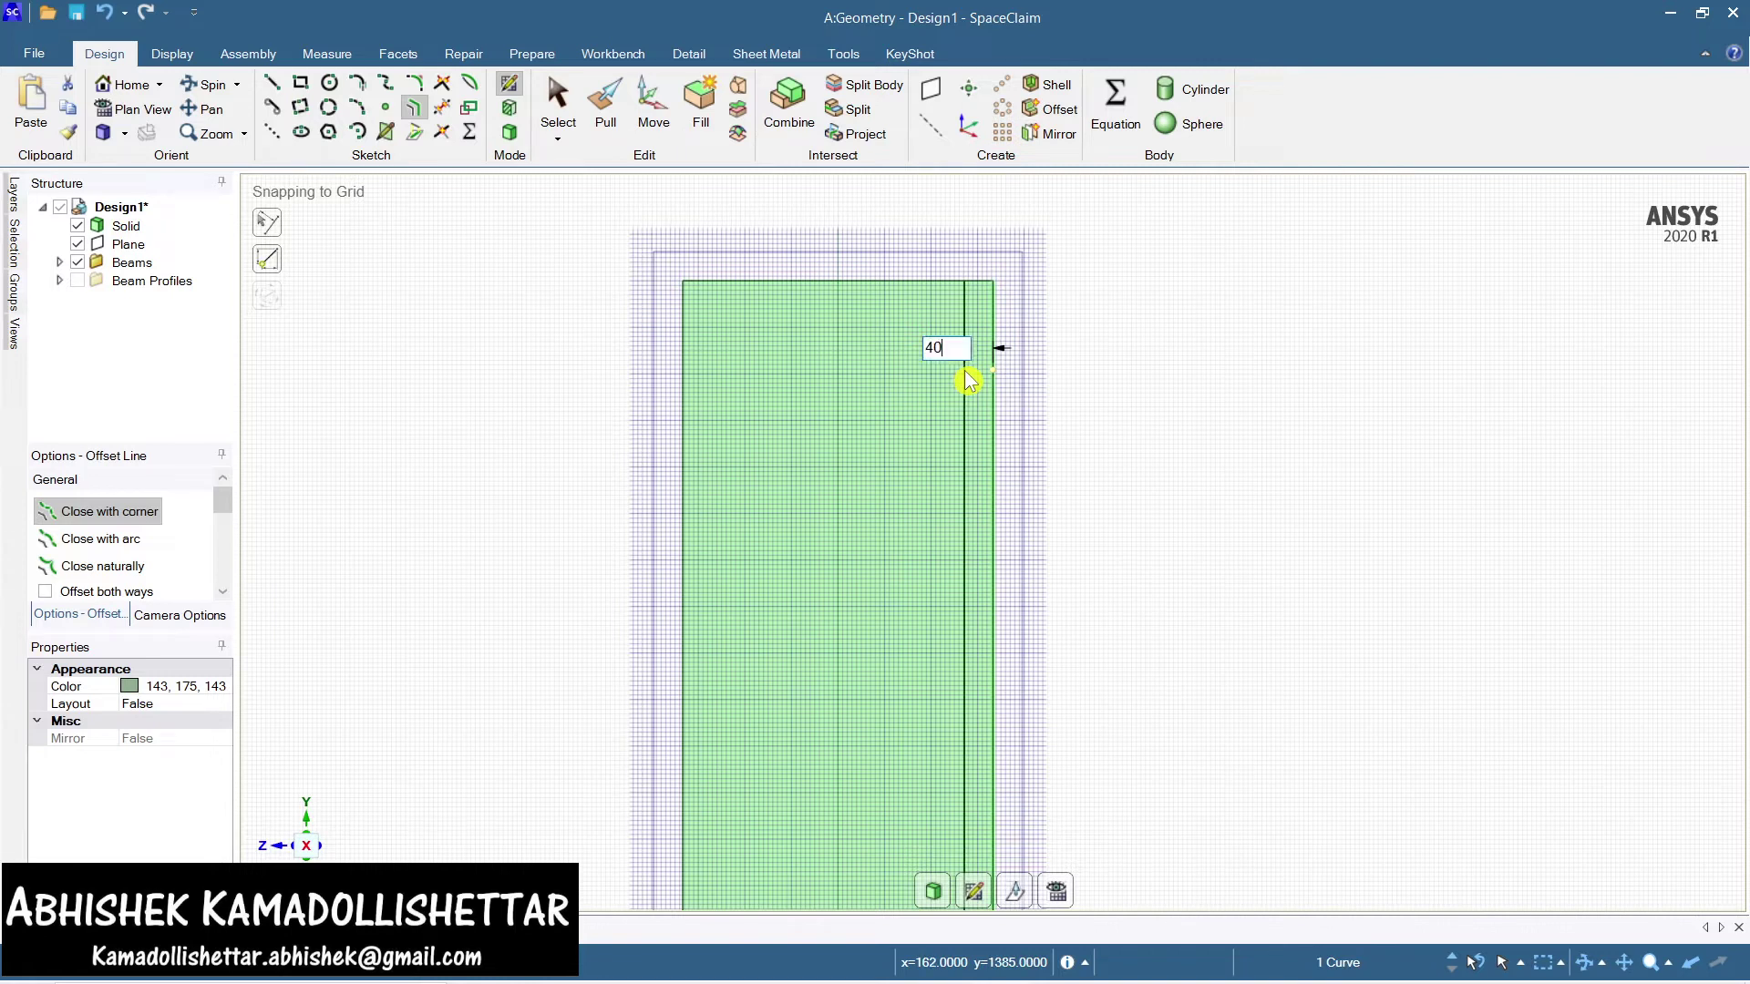
key("Return")
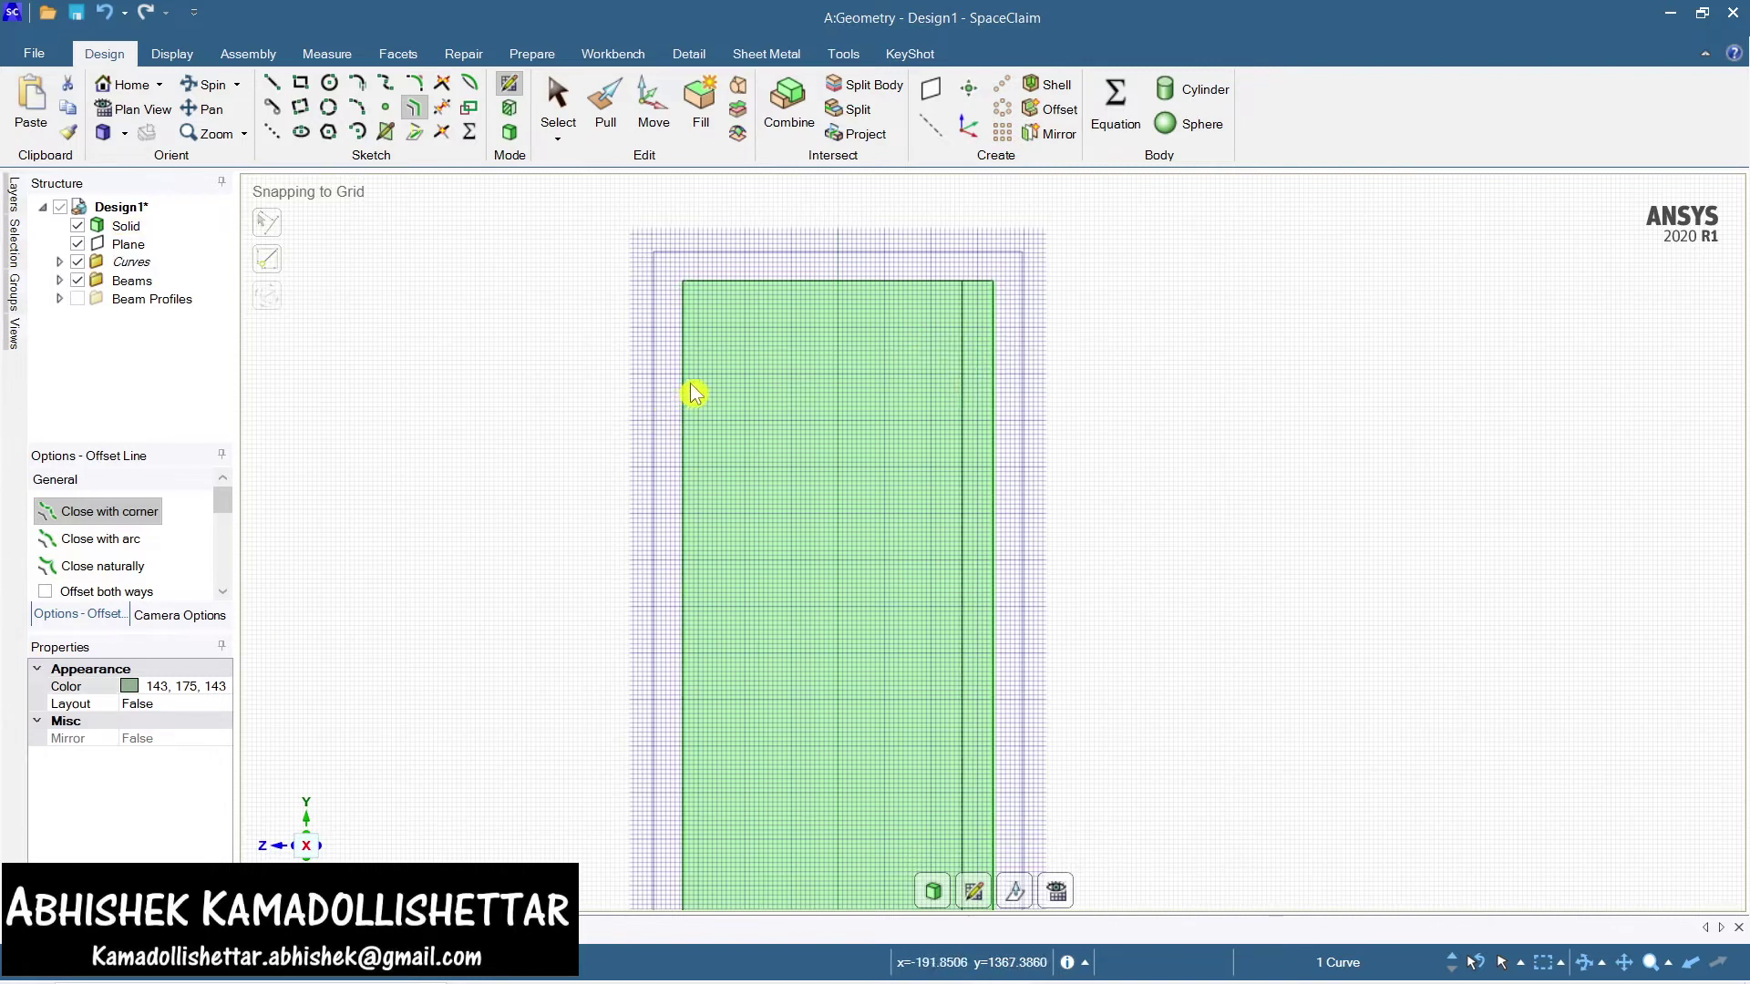
left_click(685, 394)
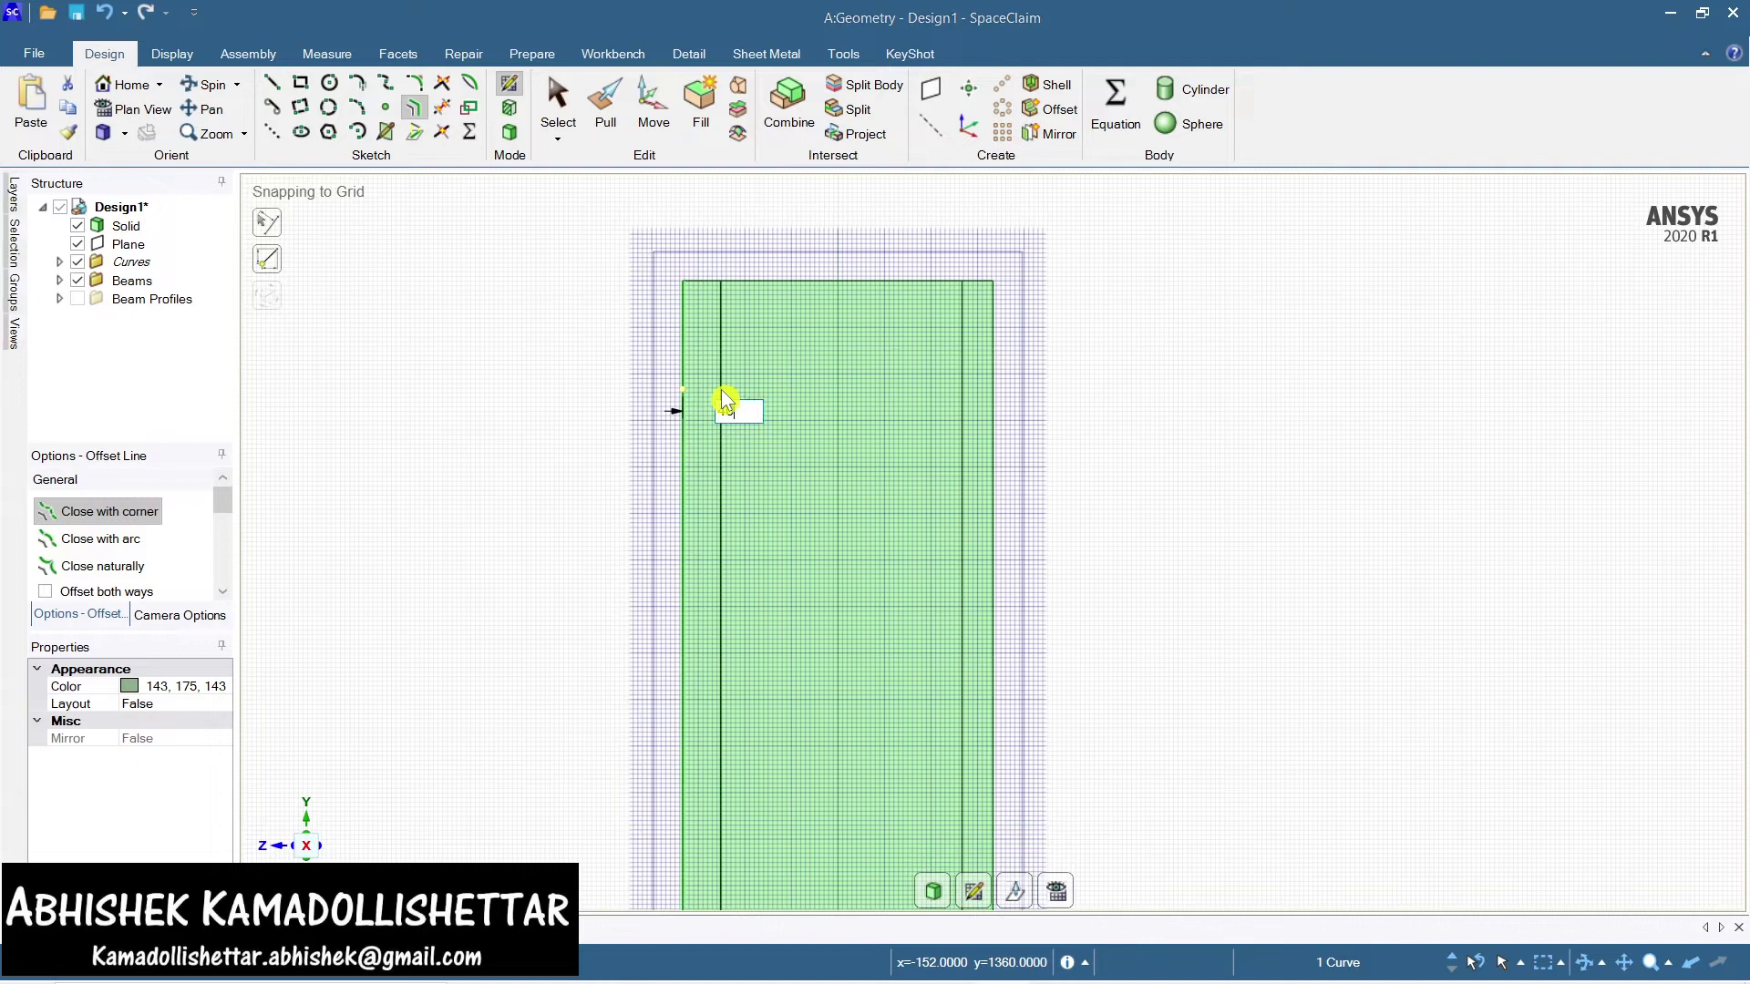
key("Return")
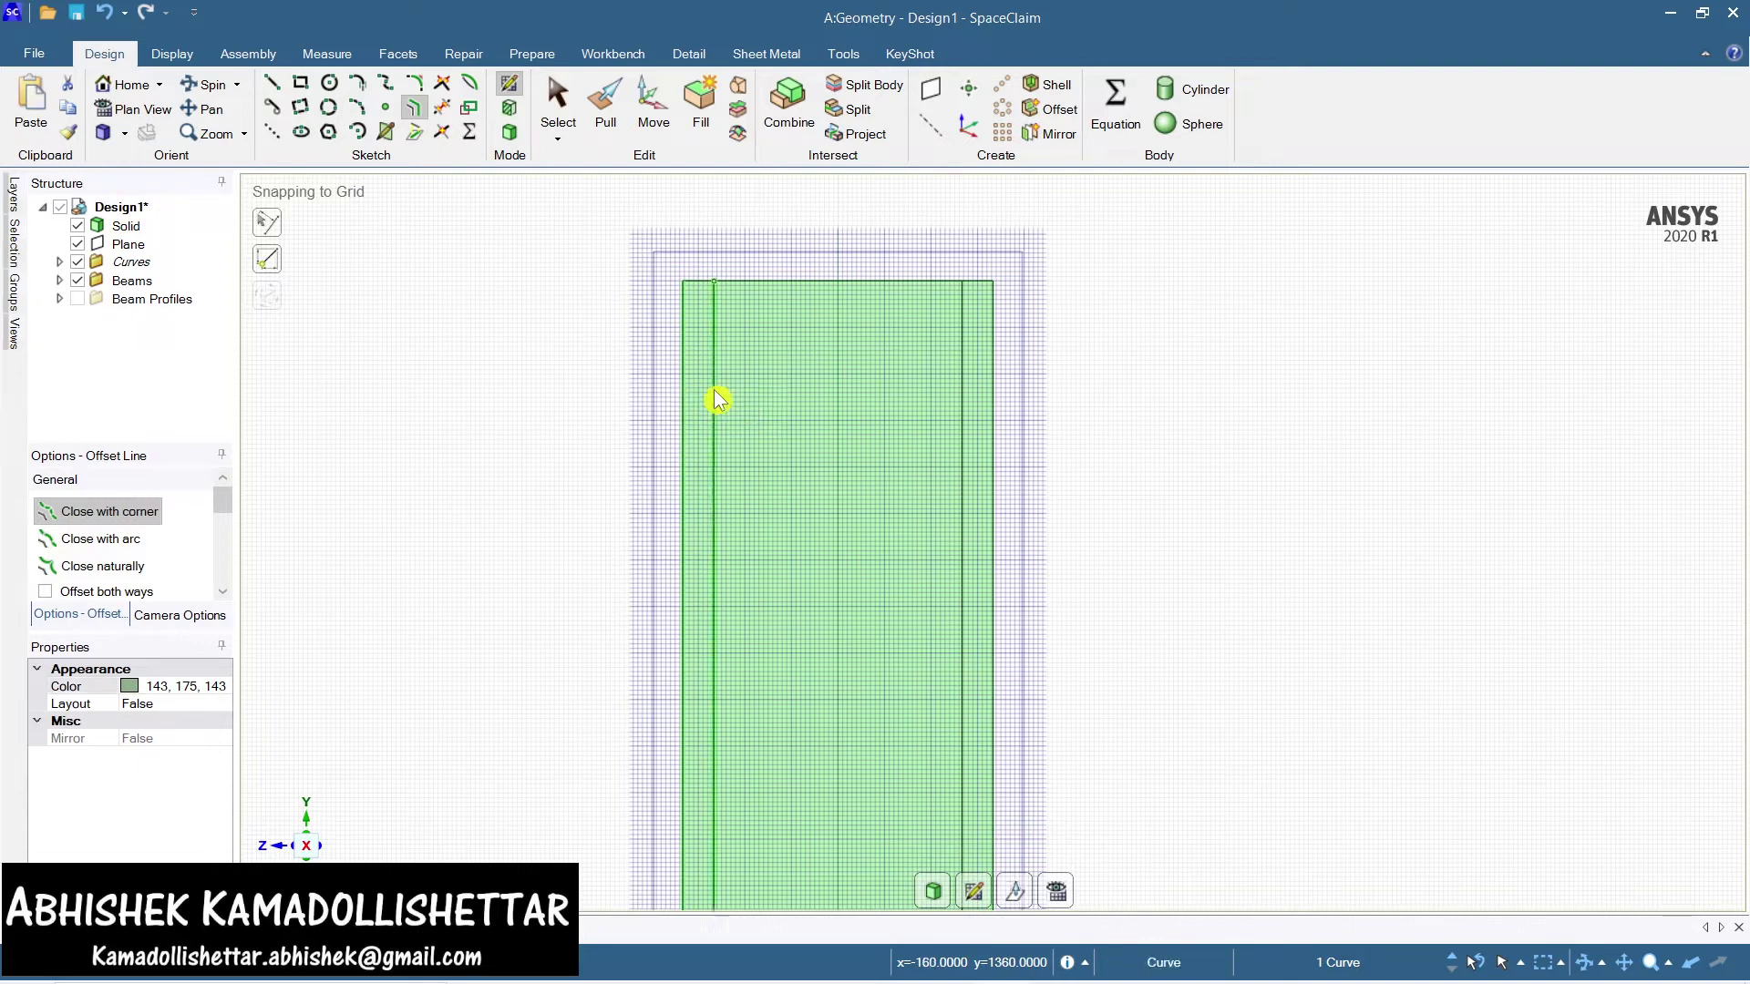
left_click(827, 284)
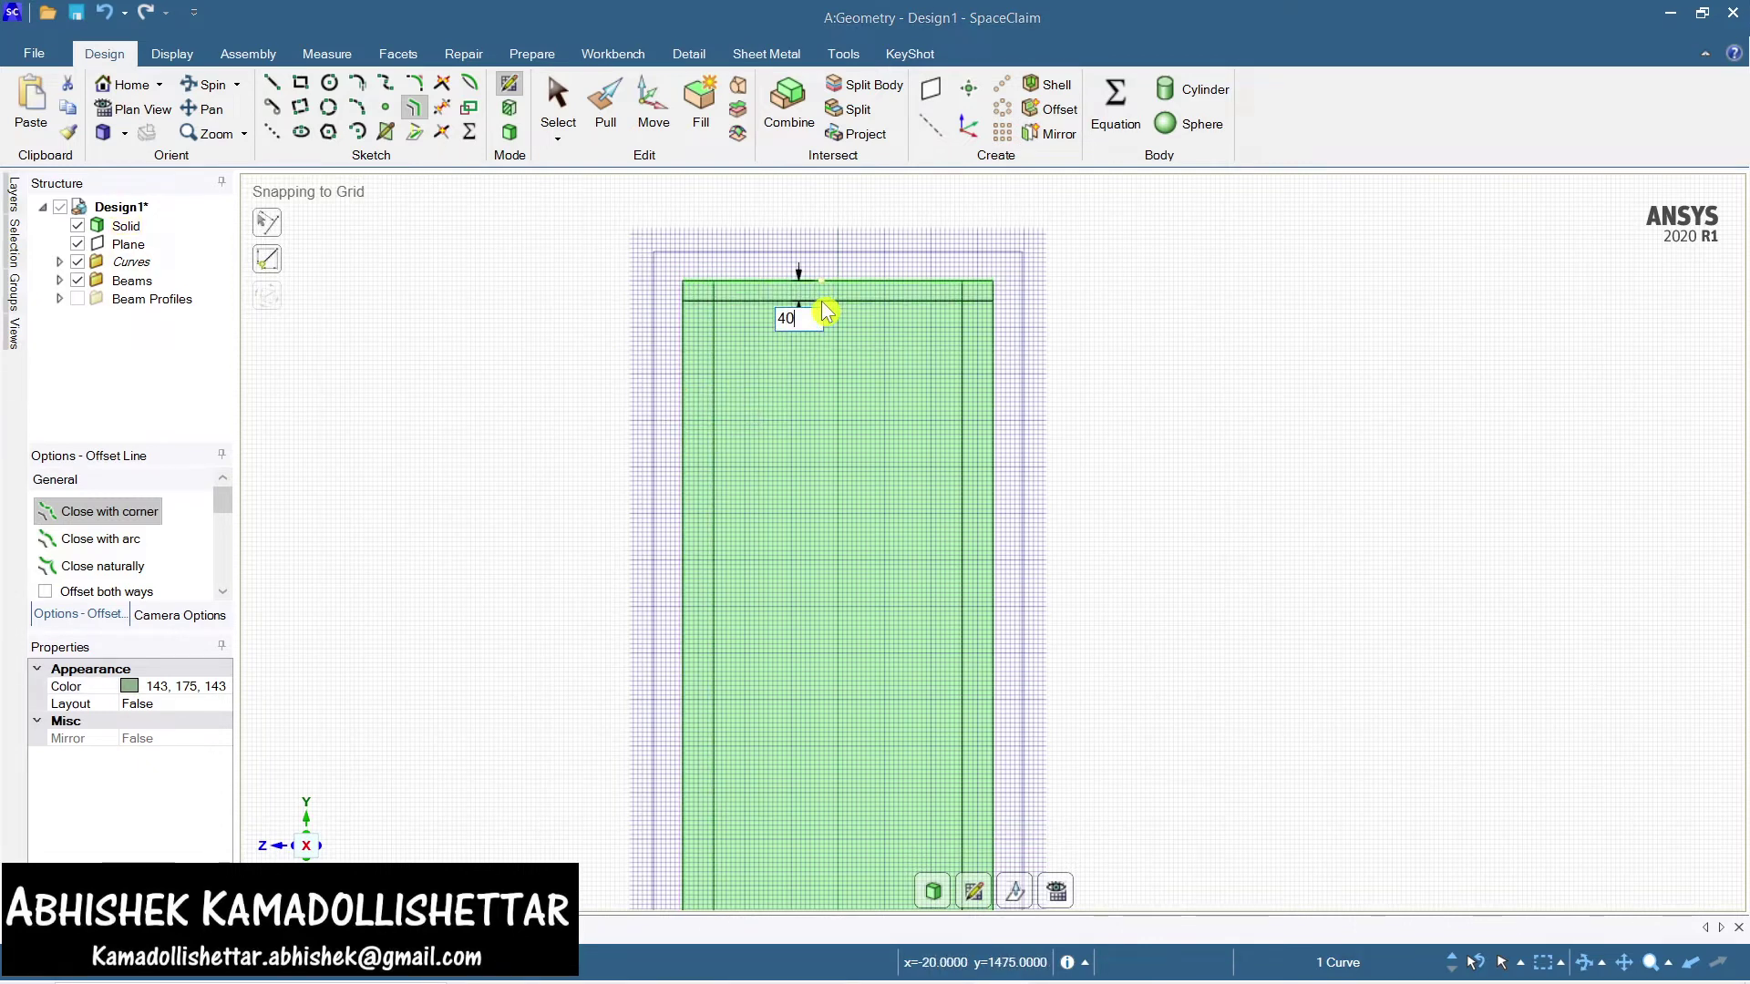
key("Return")
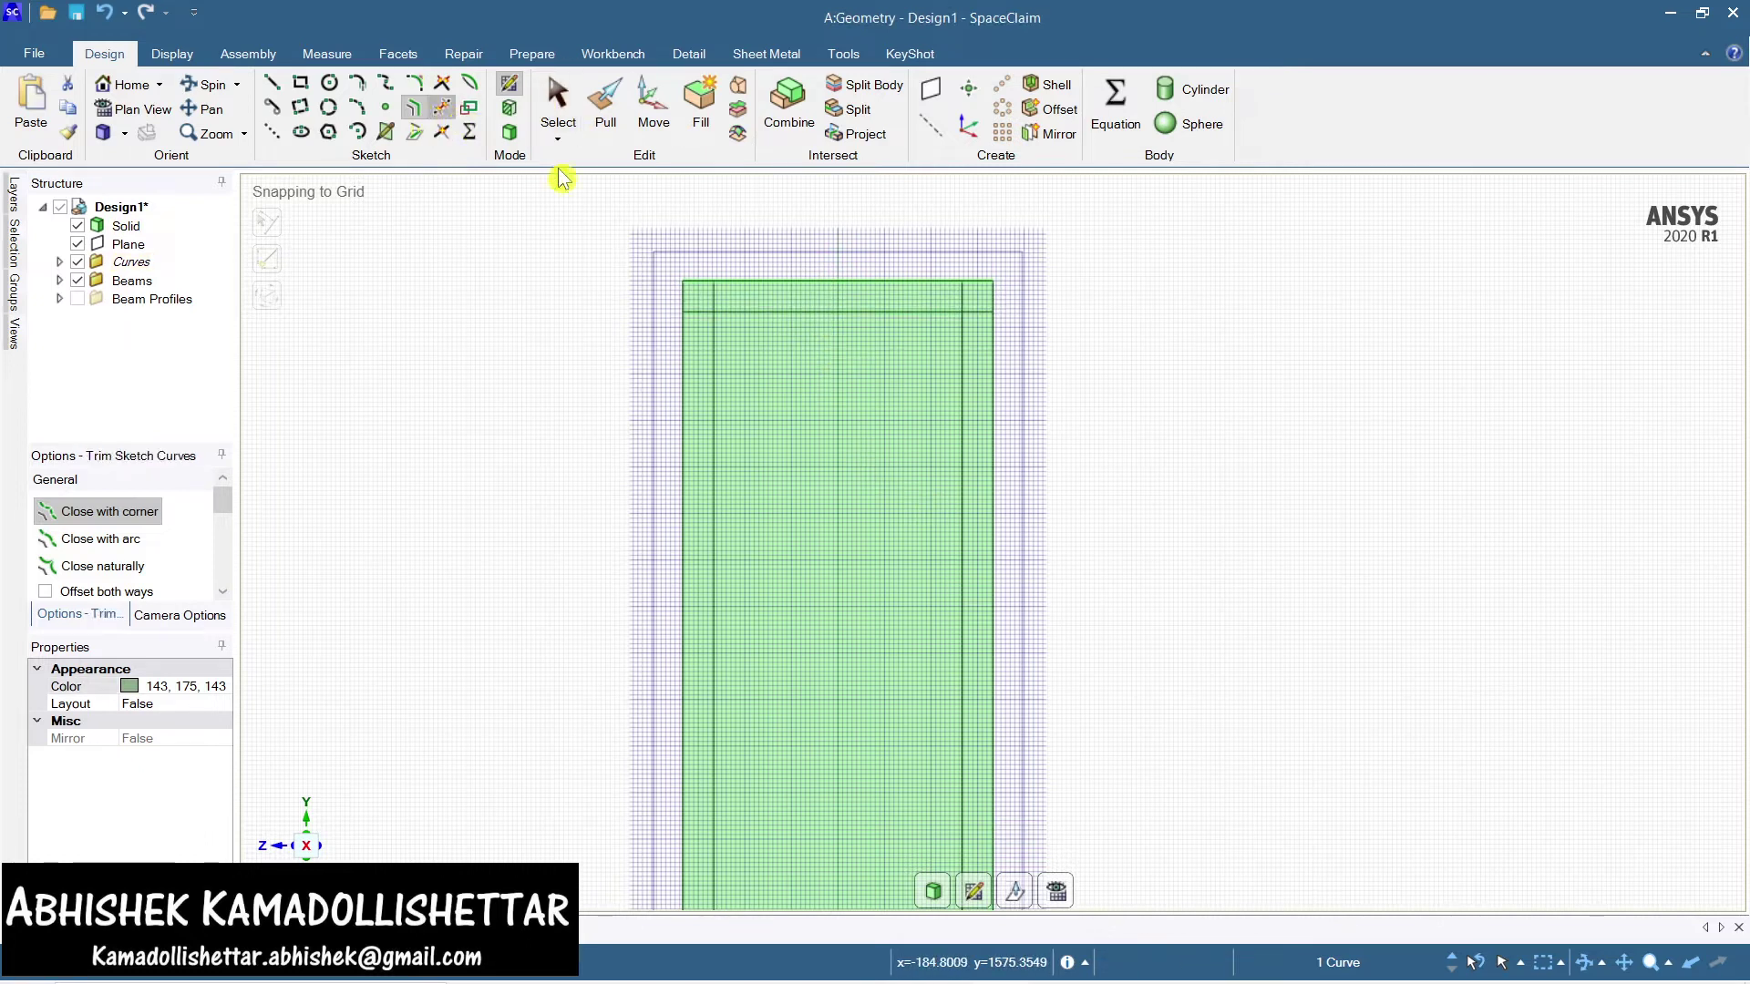
Trim the corner stubs and inner top line, then return to 3D
left_click(442, 107)
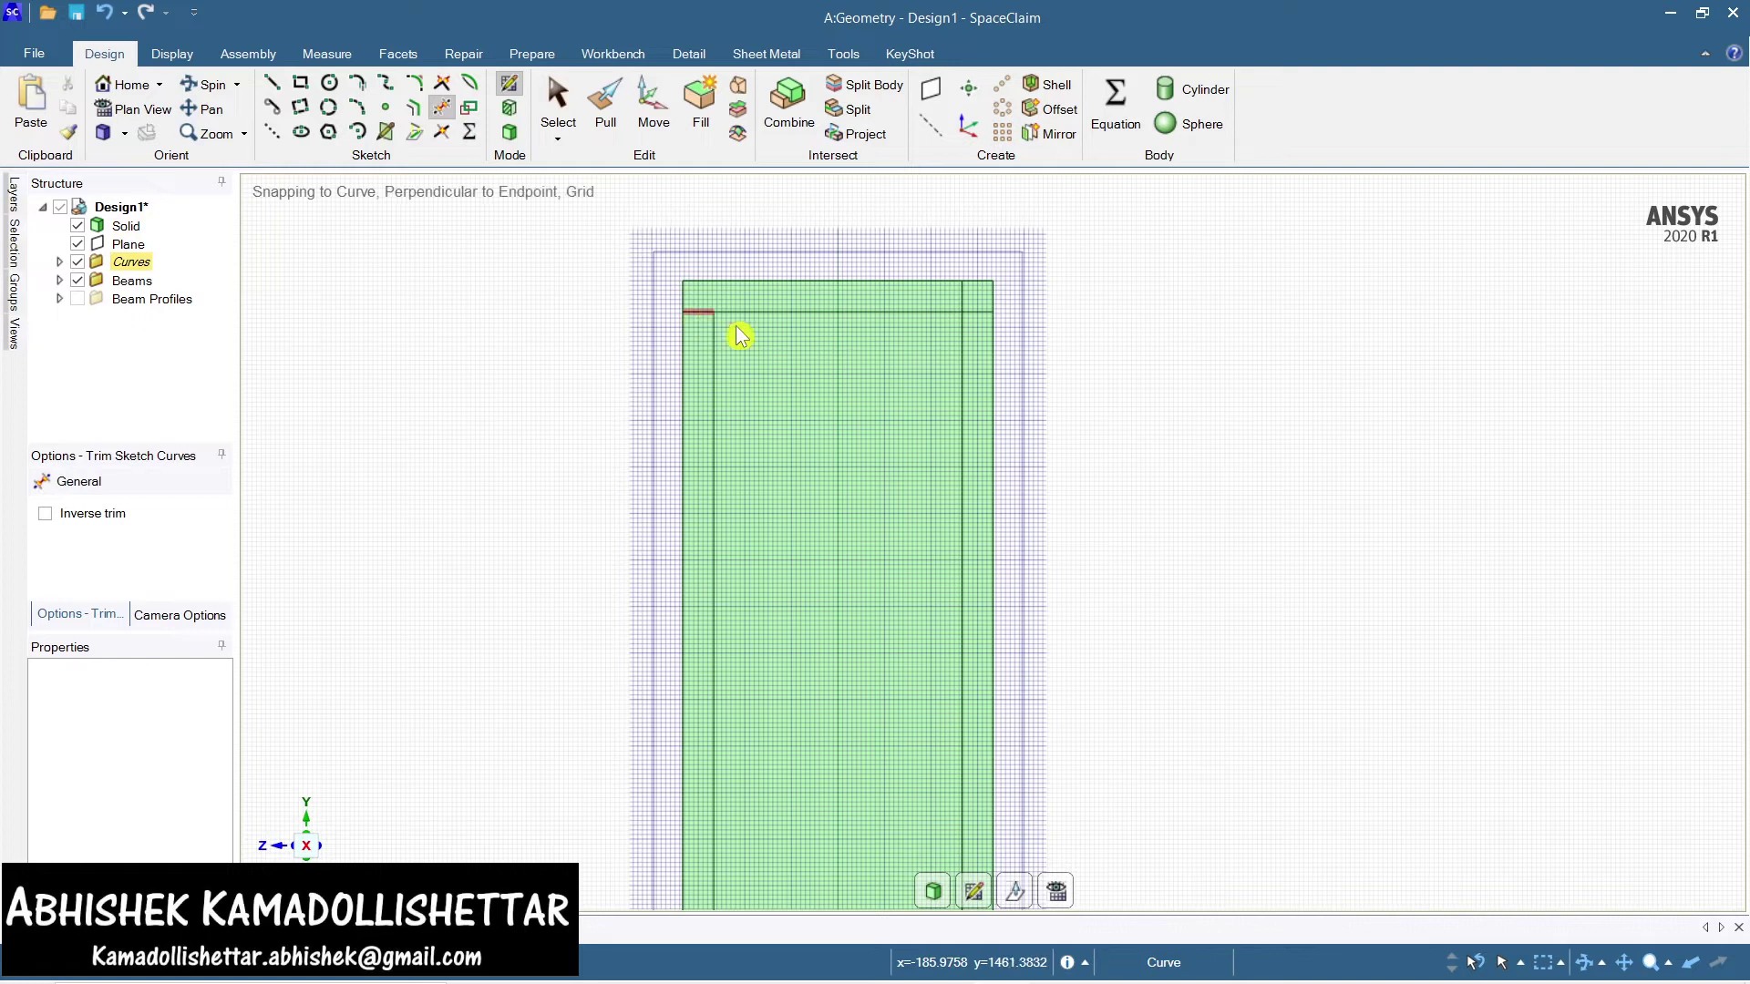
left_click(977, 313)
left_click(960, 293)
left_click(931, 313)
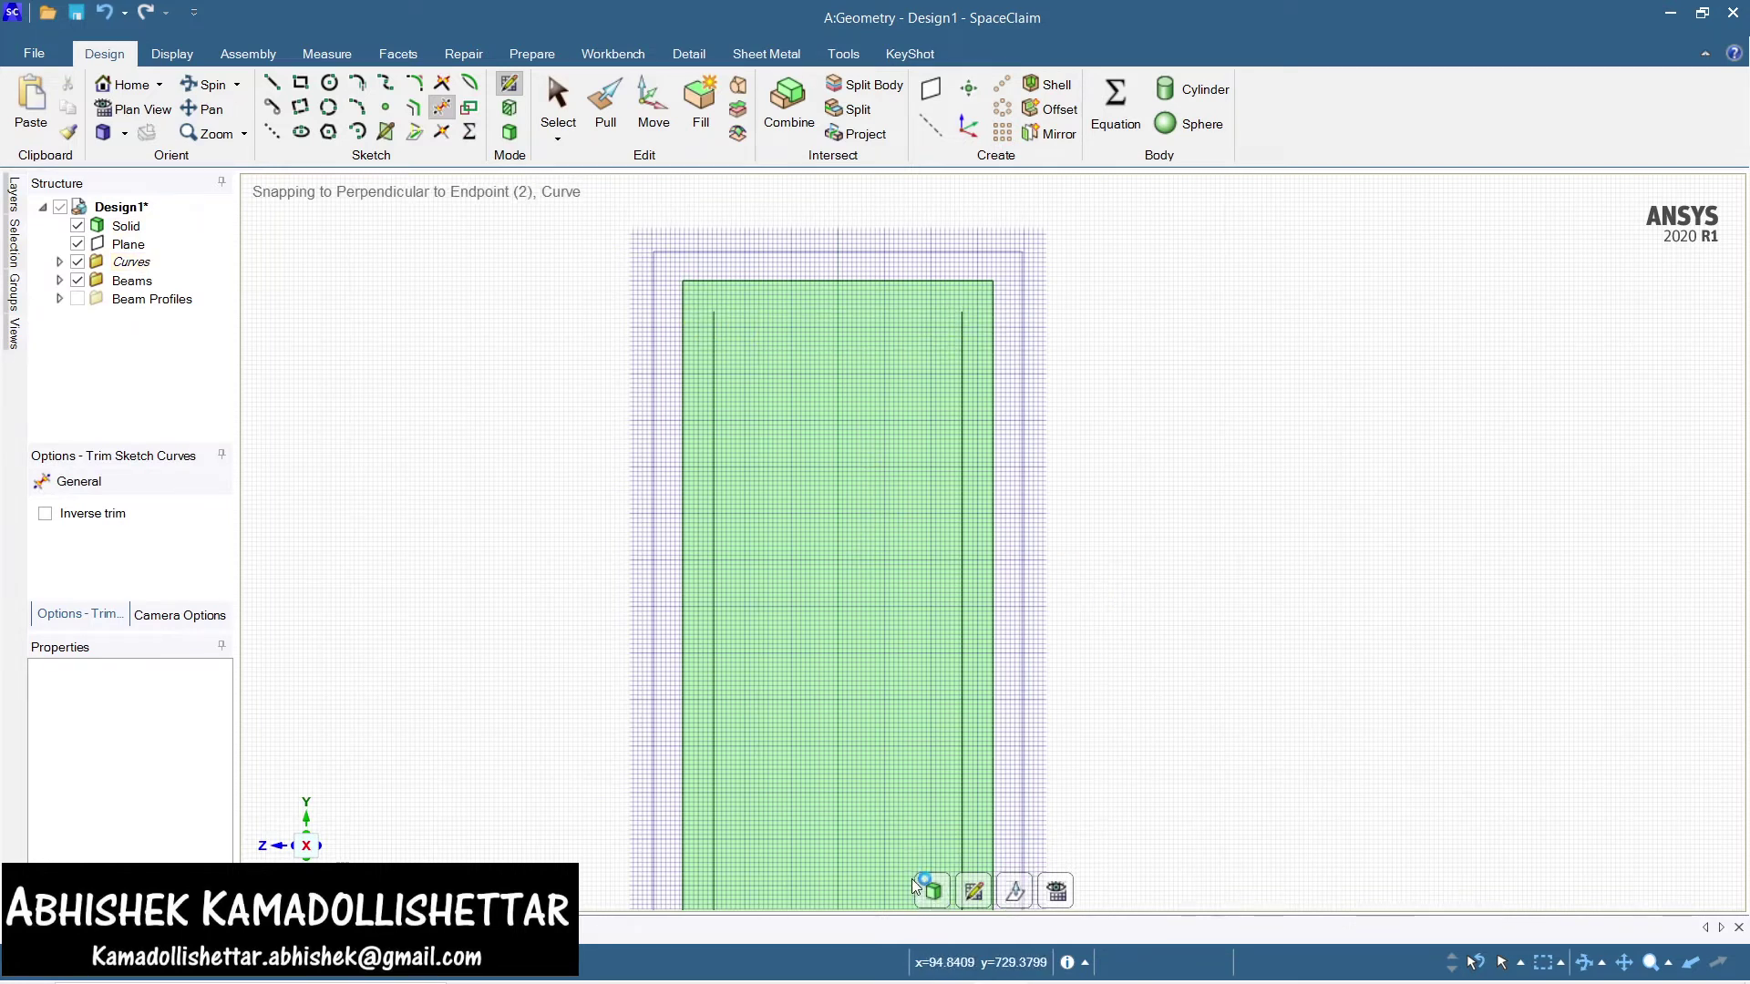
left_click(932, 891)
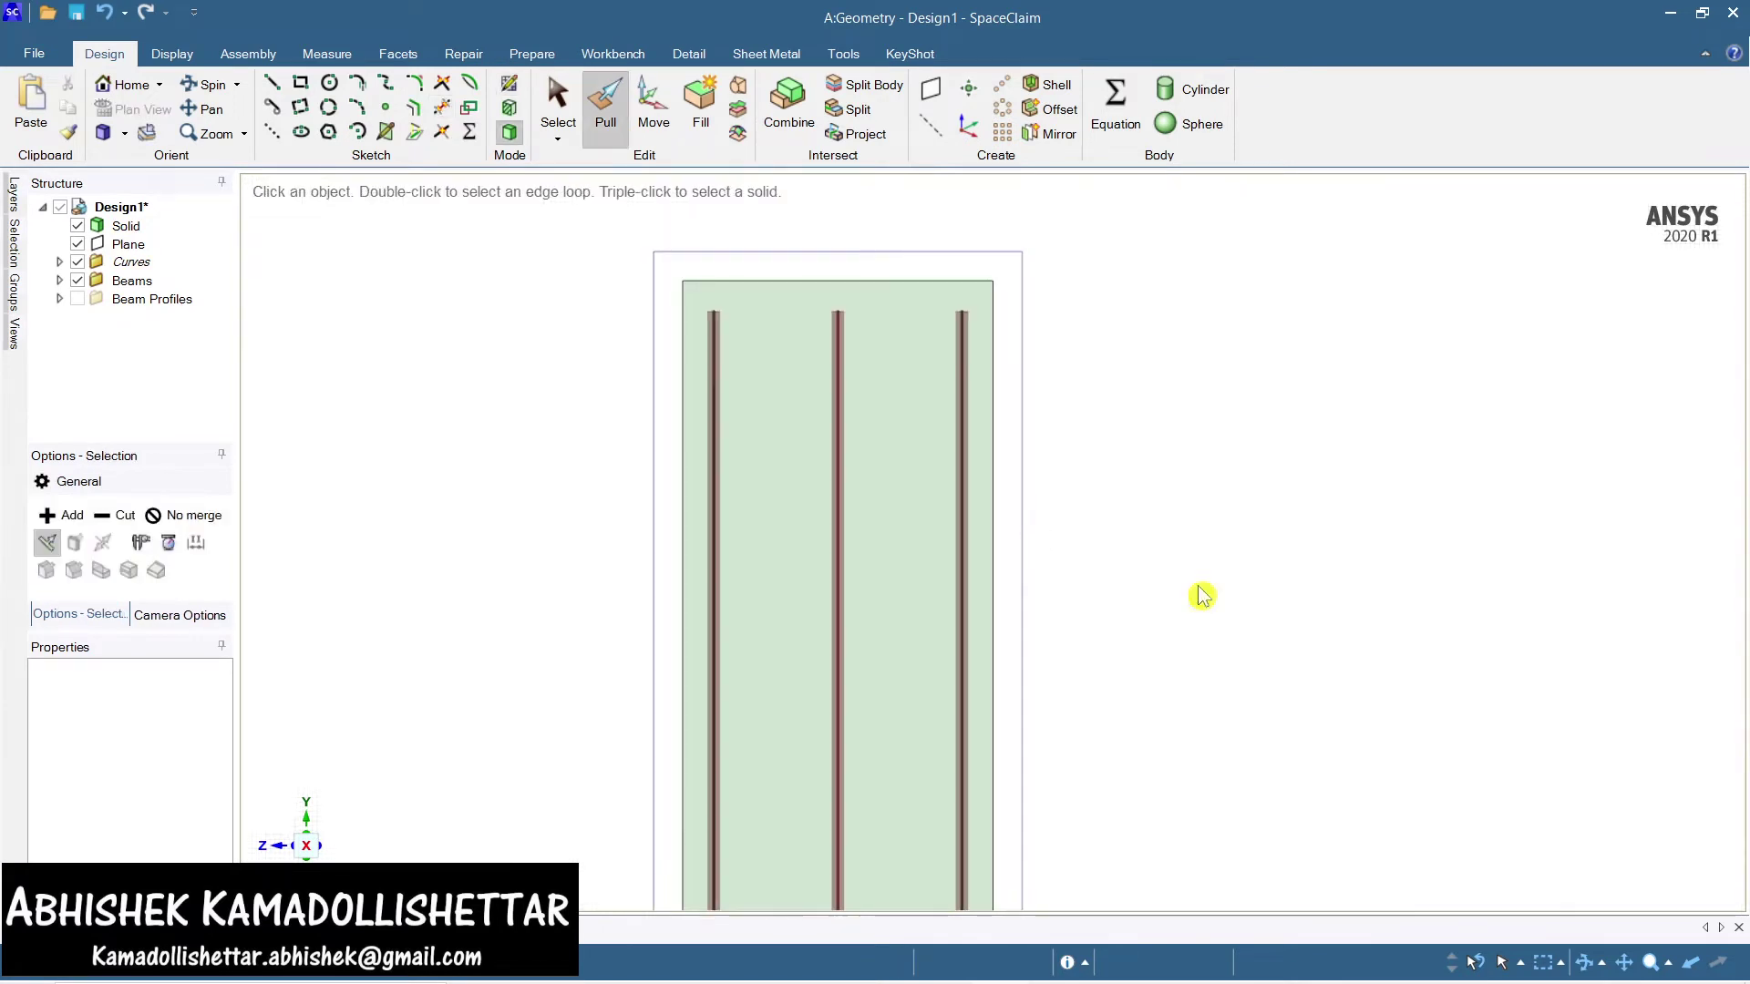
key("Escape")
middle_click_drag(1209, 587, 1129, 629)
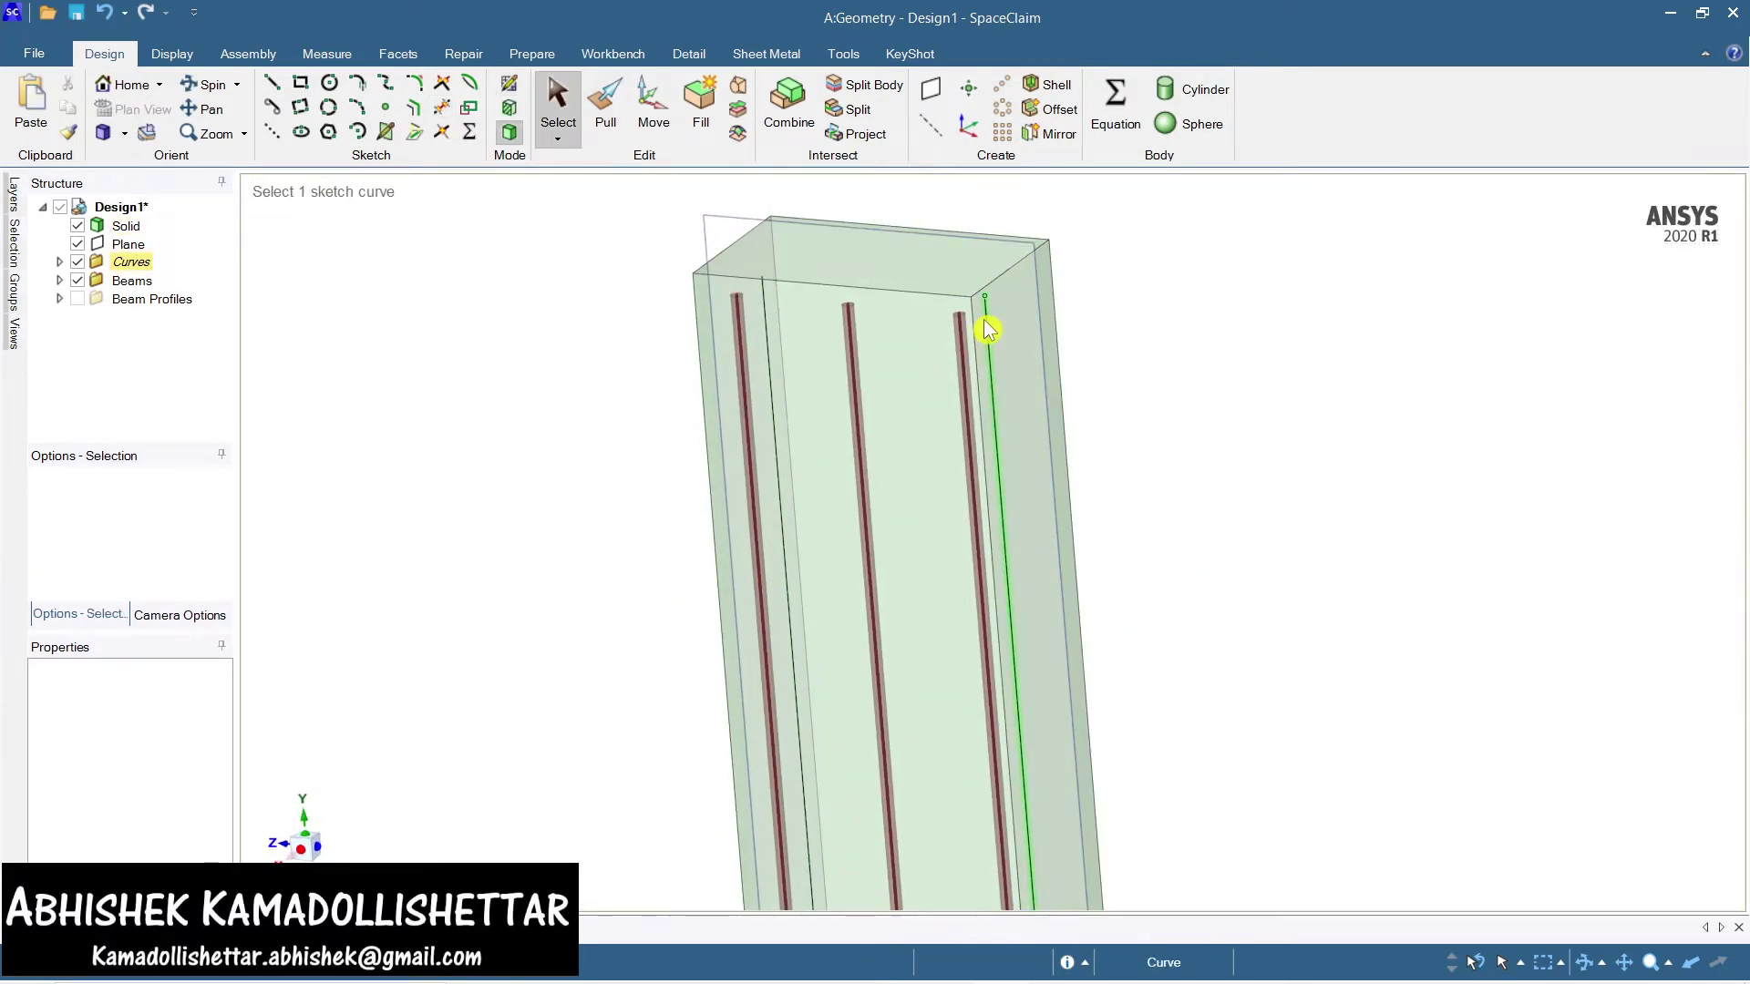
Turn the two new vertical sketch lines into circular-section beams
left_click(986, 325)
left_click(765, 313, "ctrl")
middle_click_drag(984, 586, 1062, 547)
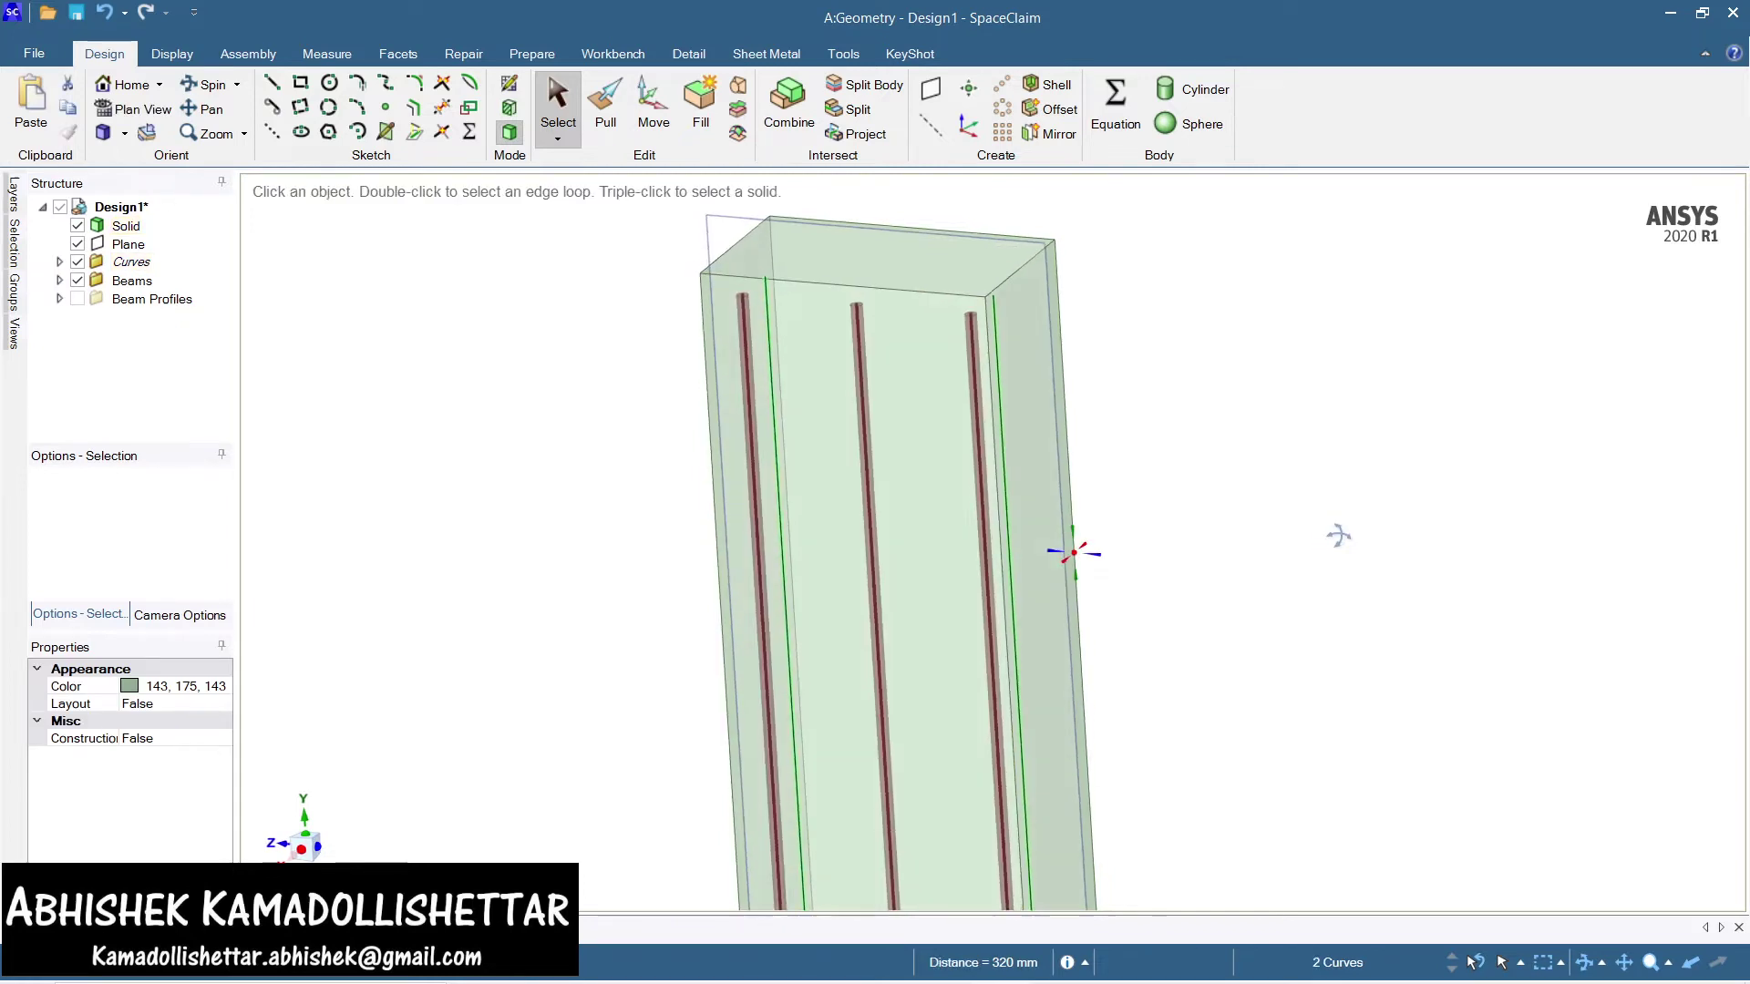
left_click(538, 58)
left_click(832, 107)
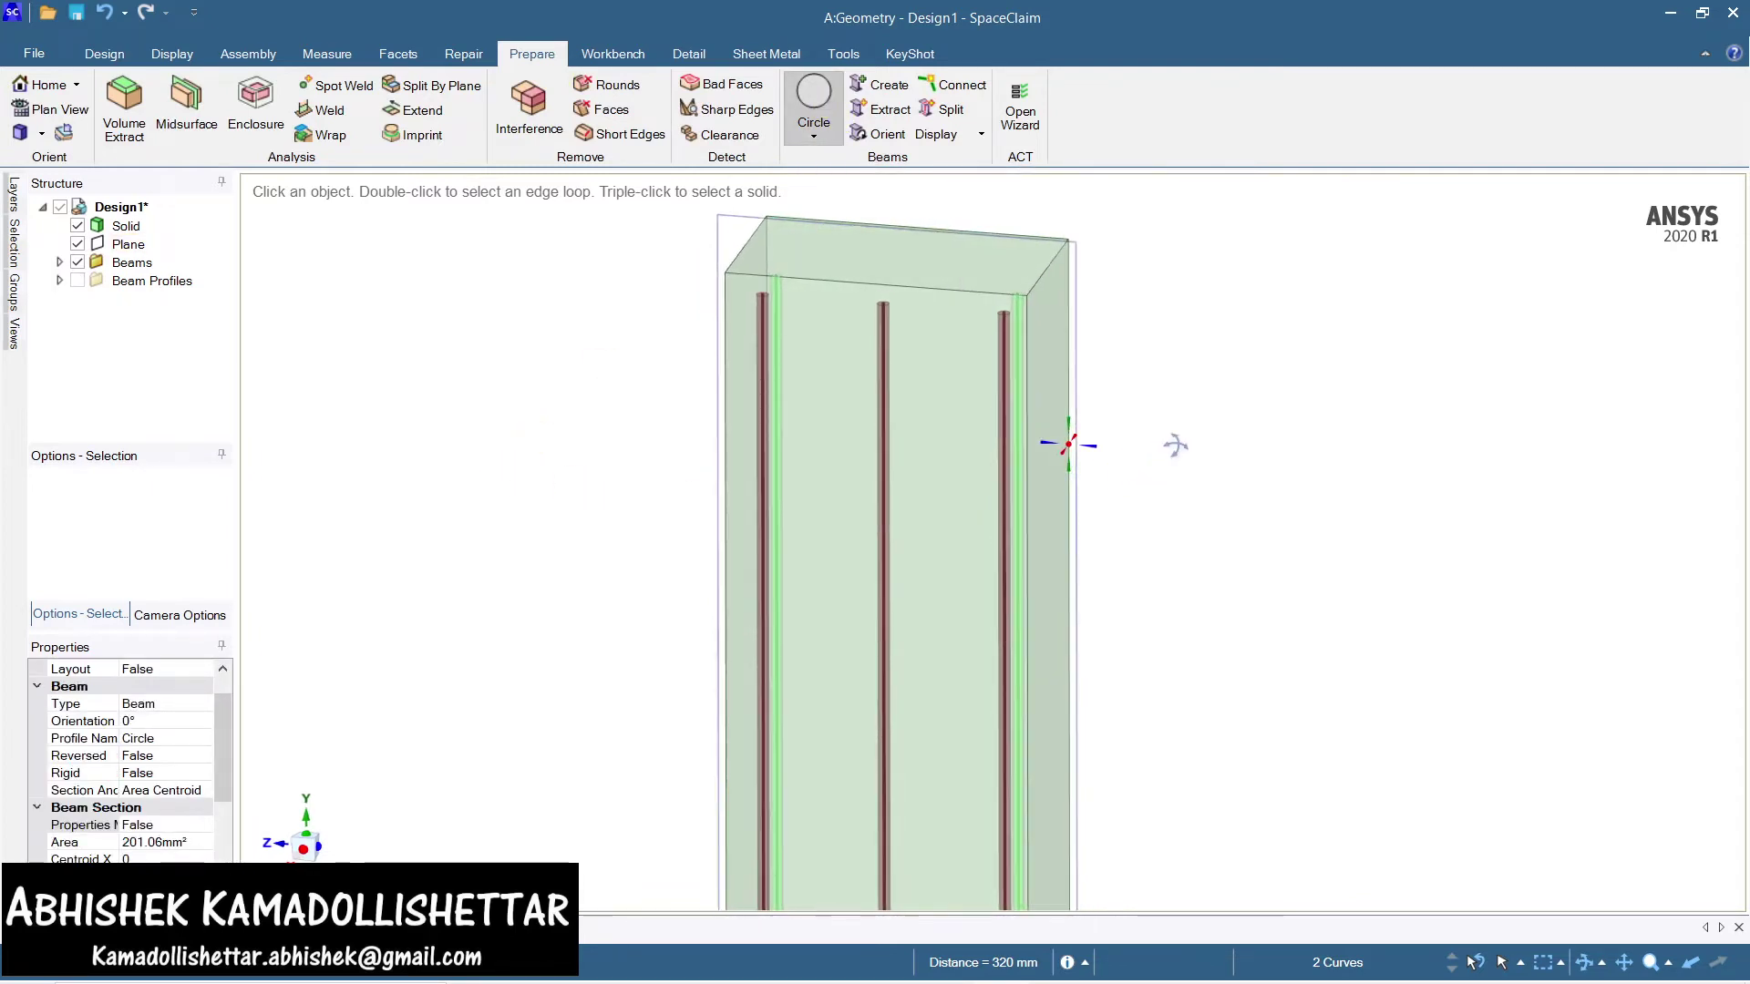
Colour the two new beams red and delete the construction plane
left_click(173, 57)
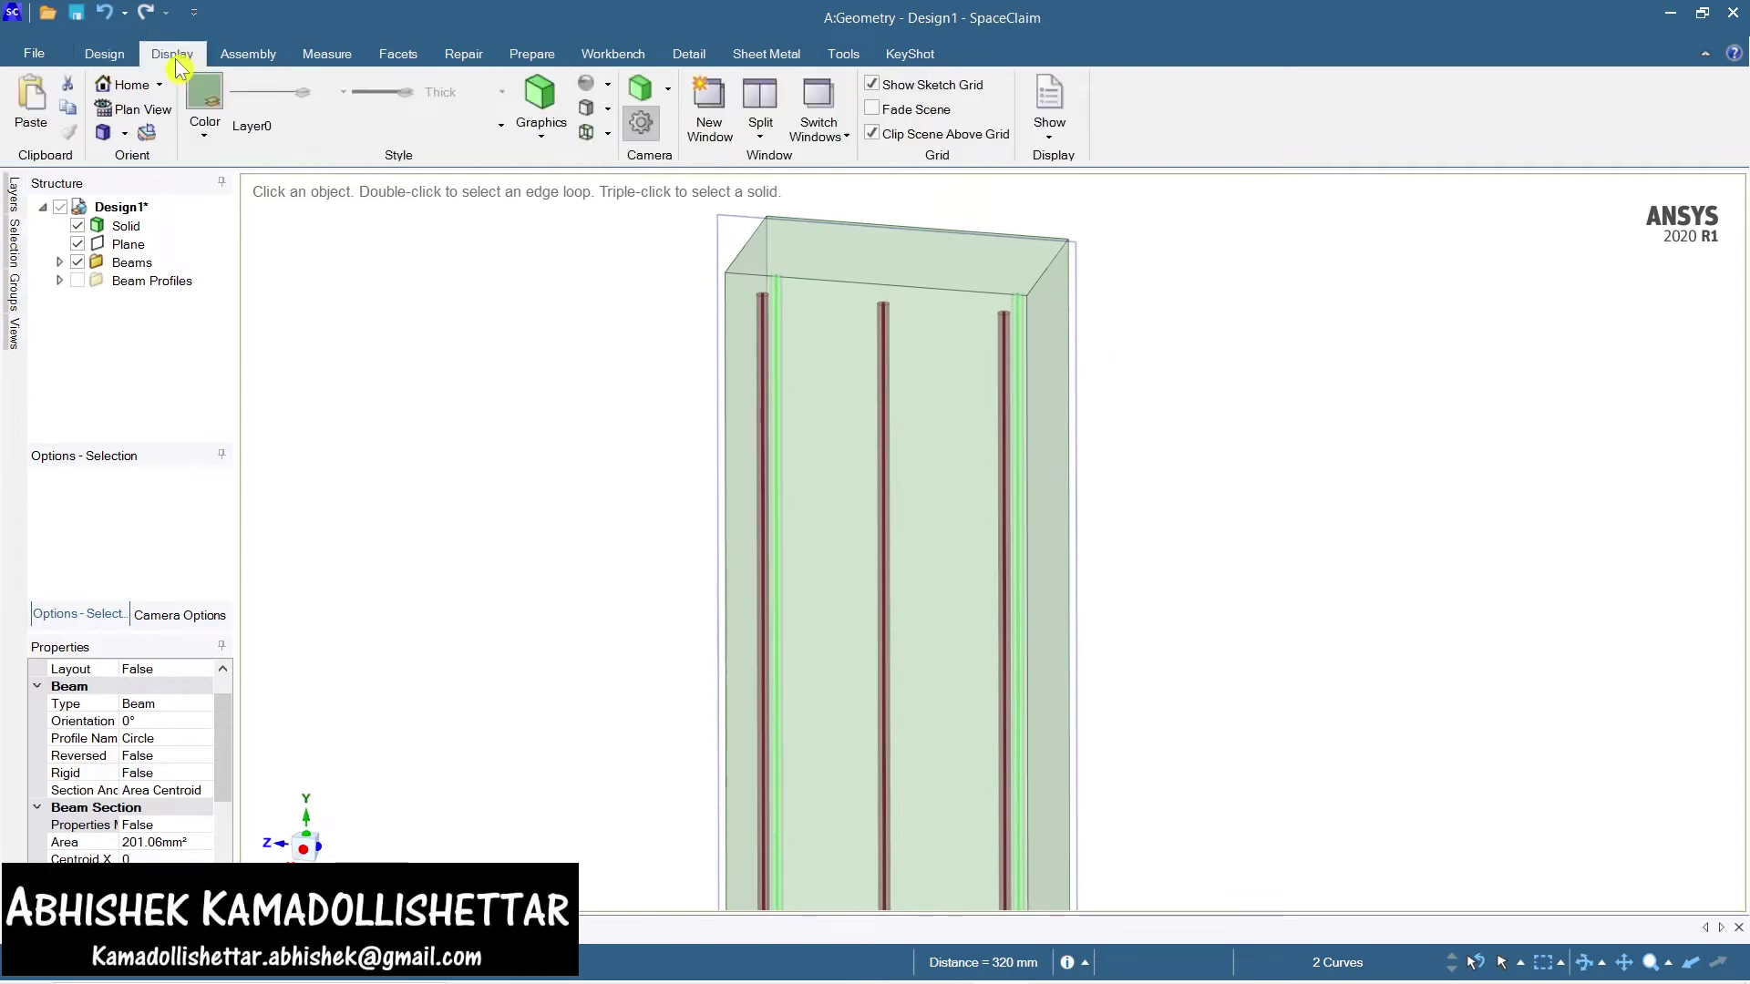
left_click(206, 137)
left_click(205, 480)
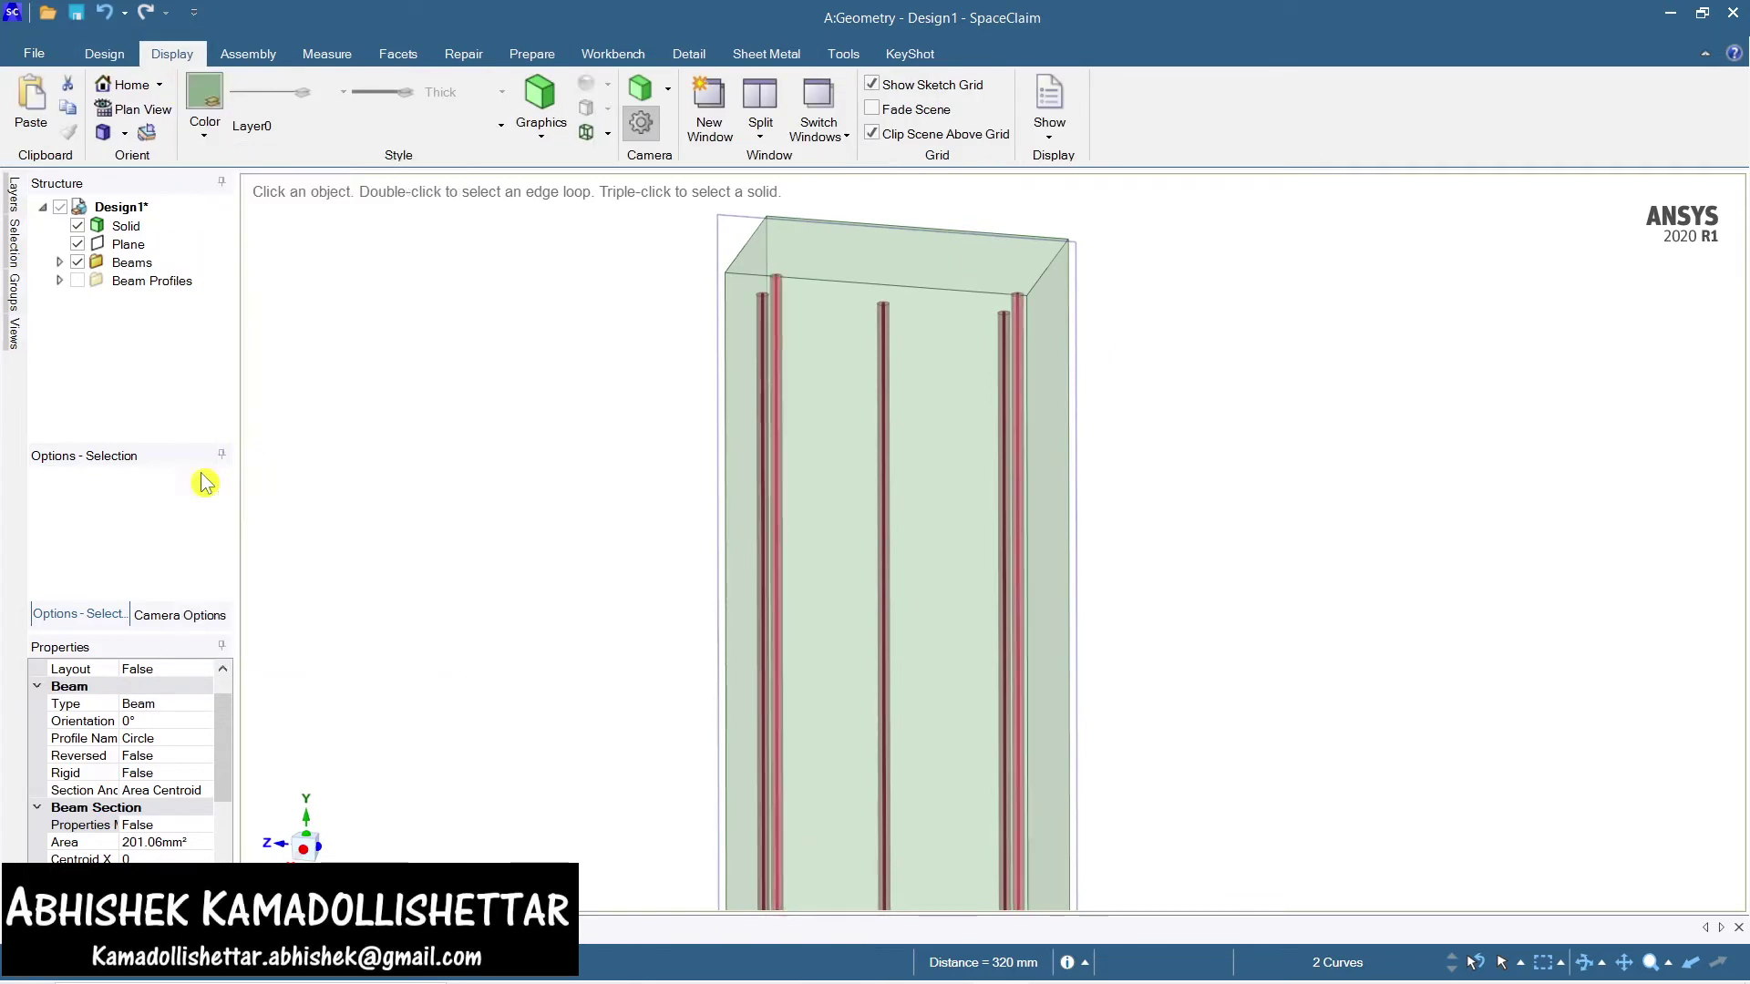
left_click(1246, 460)
mouse_move(1277, 488)
middle_mouse_down()
mouse_move(1242, 480)
mouse_move(1253, 613)
mouse_move(1216, 510)
middle_mouse_up()
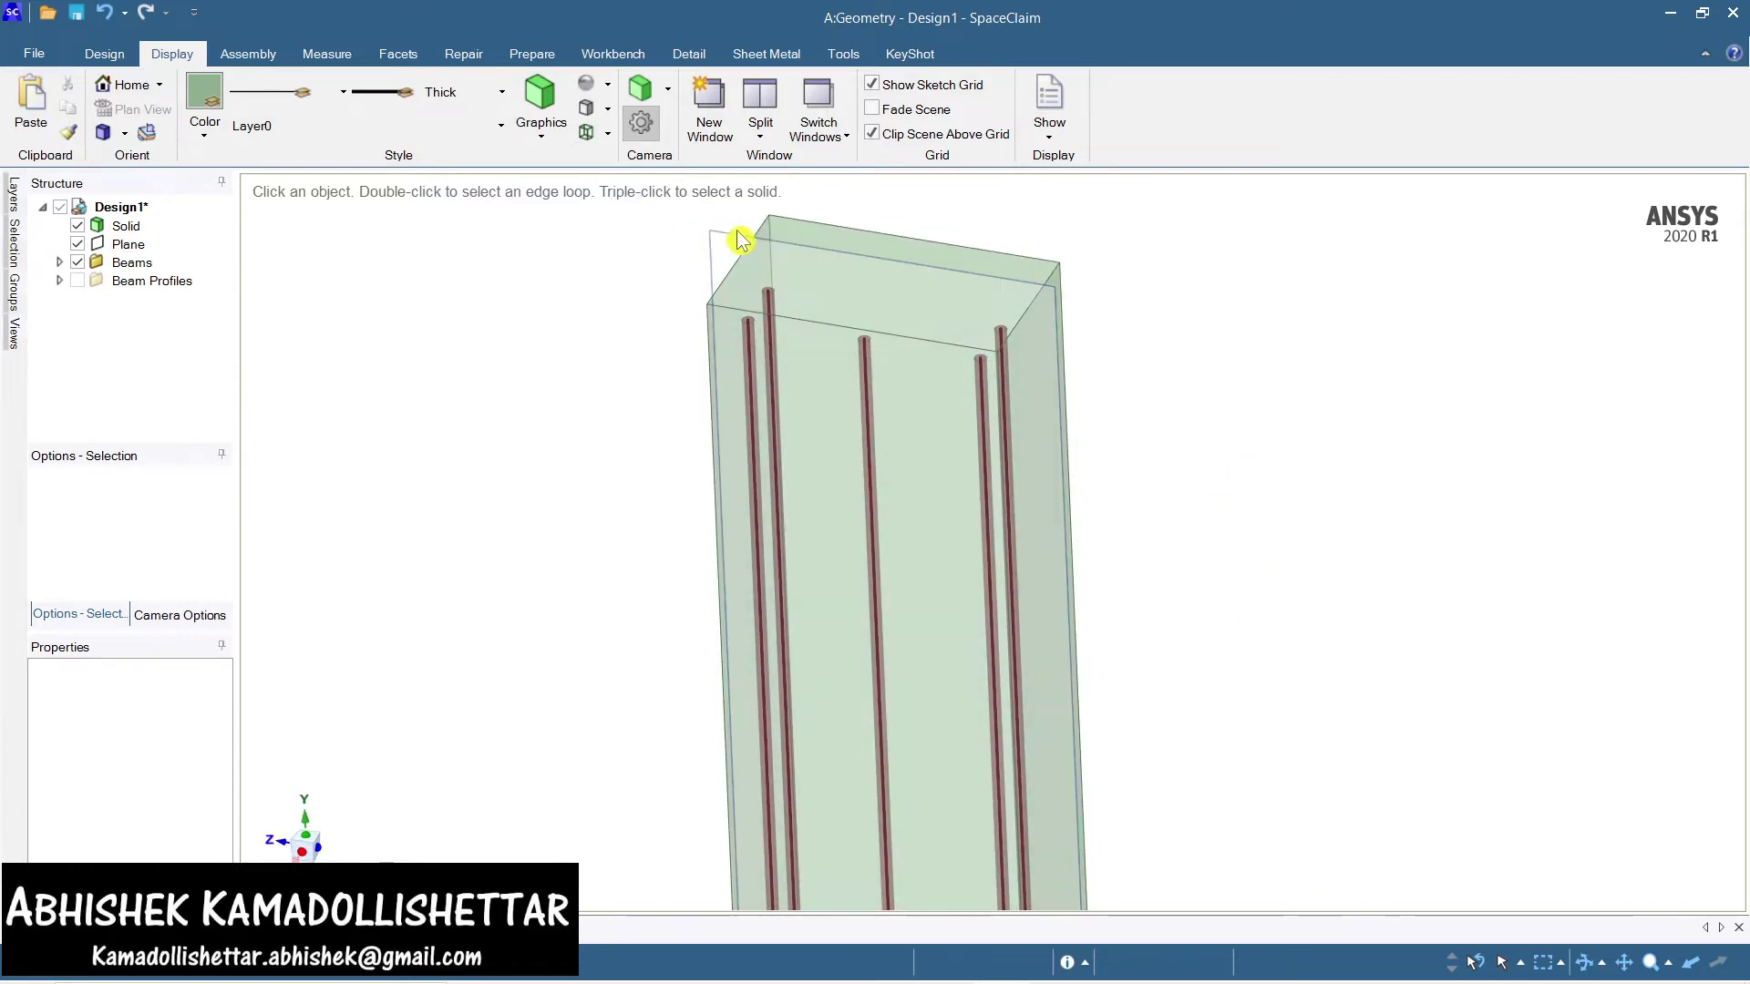
left_click(705, 240)
key("Delete")
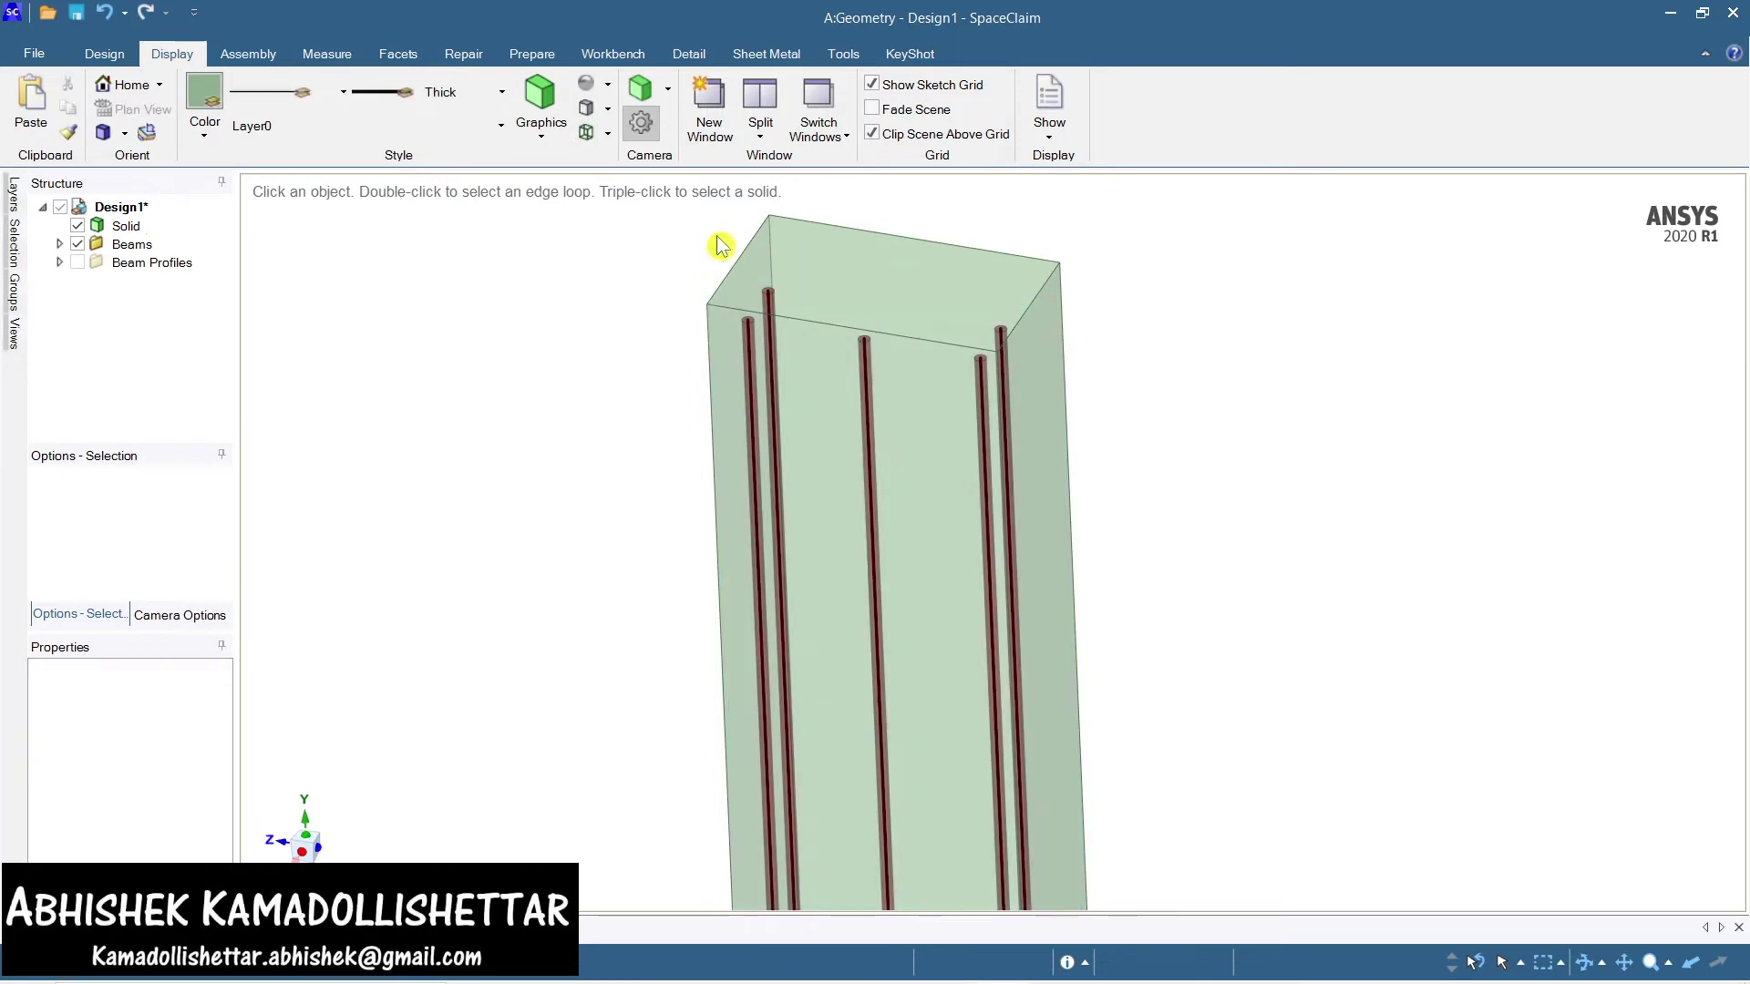
Create a plane on the column's front face, then delete it
left_click(102, 54)
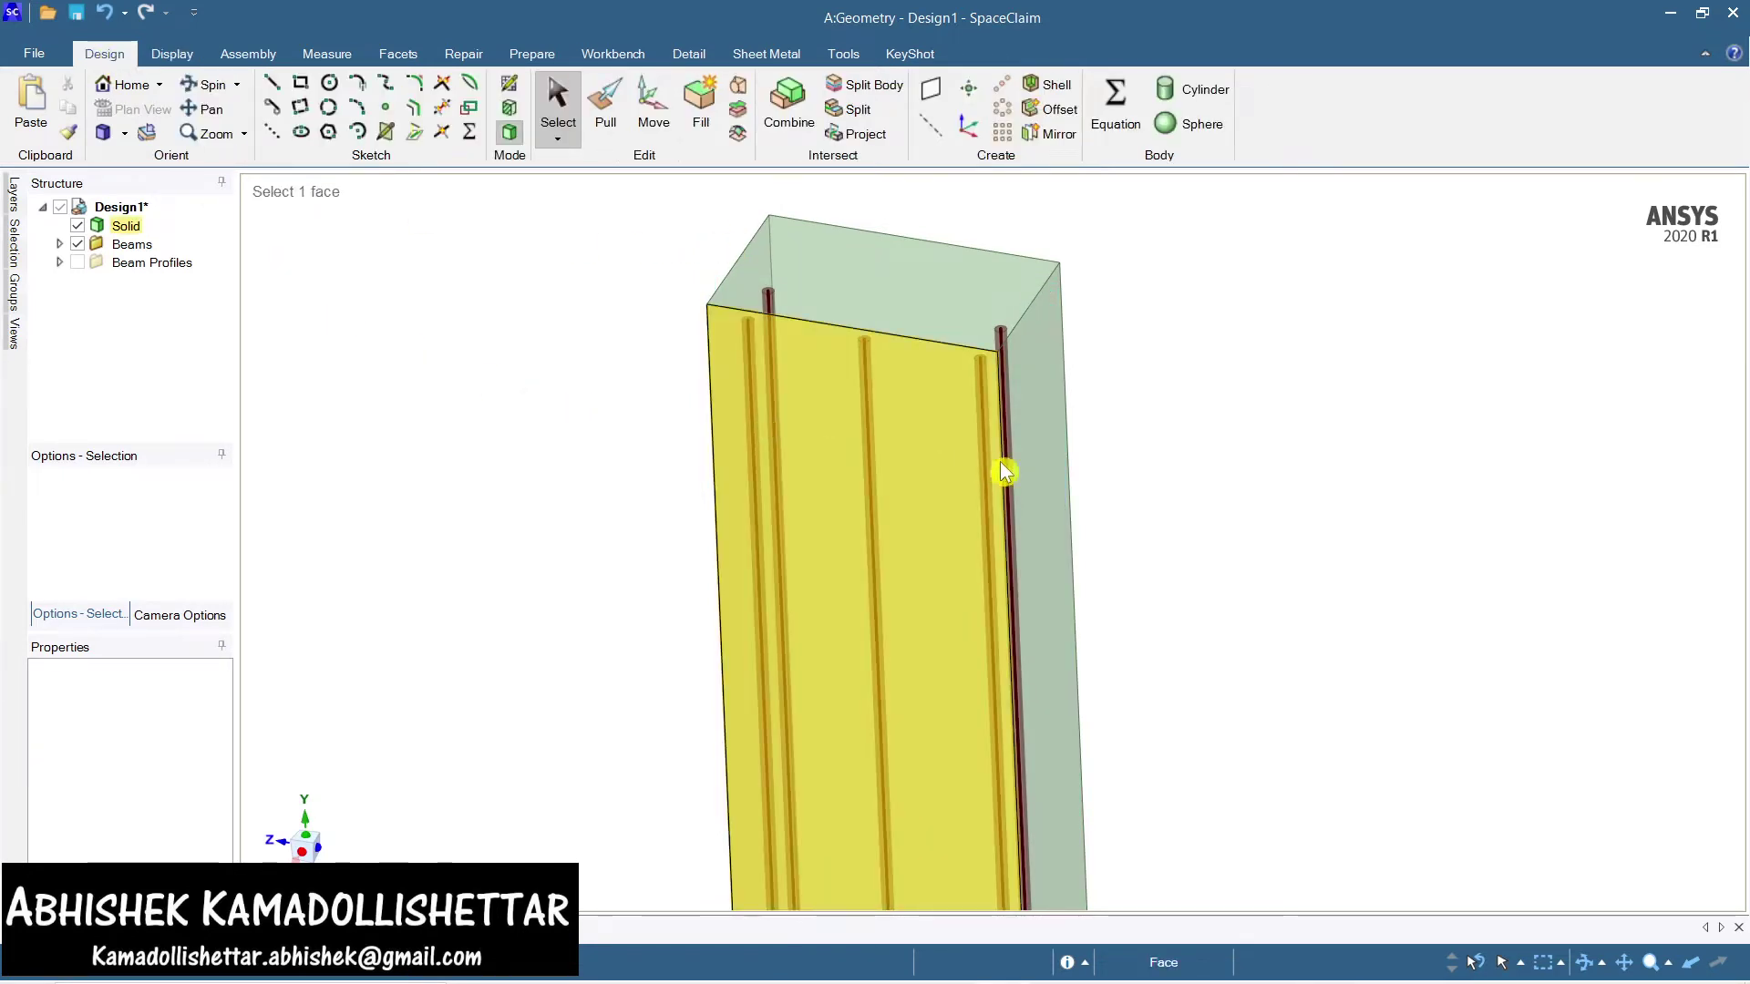
left_click(931, 371)
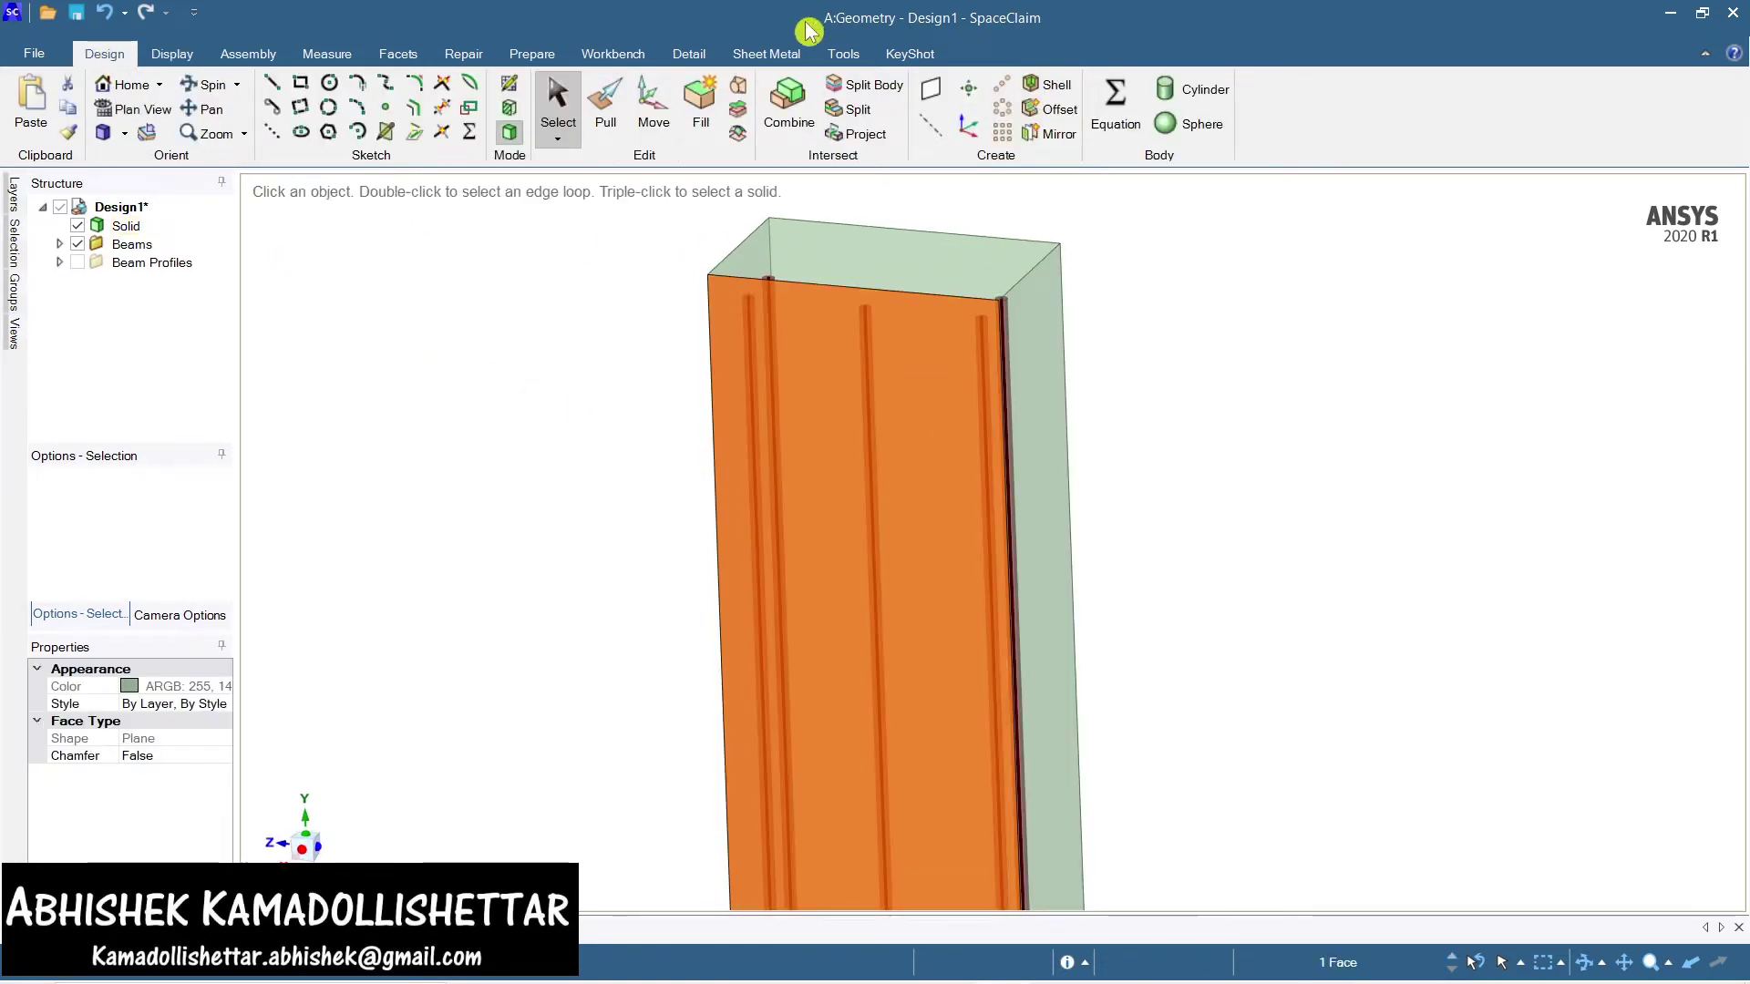
left_click(934, 89)
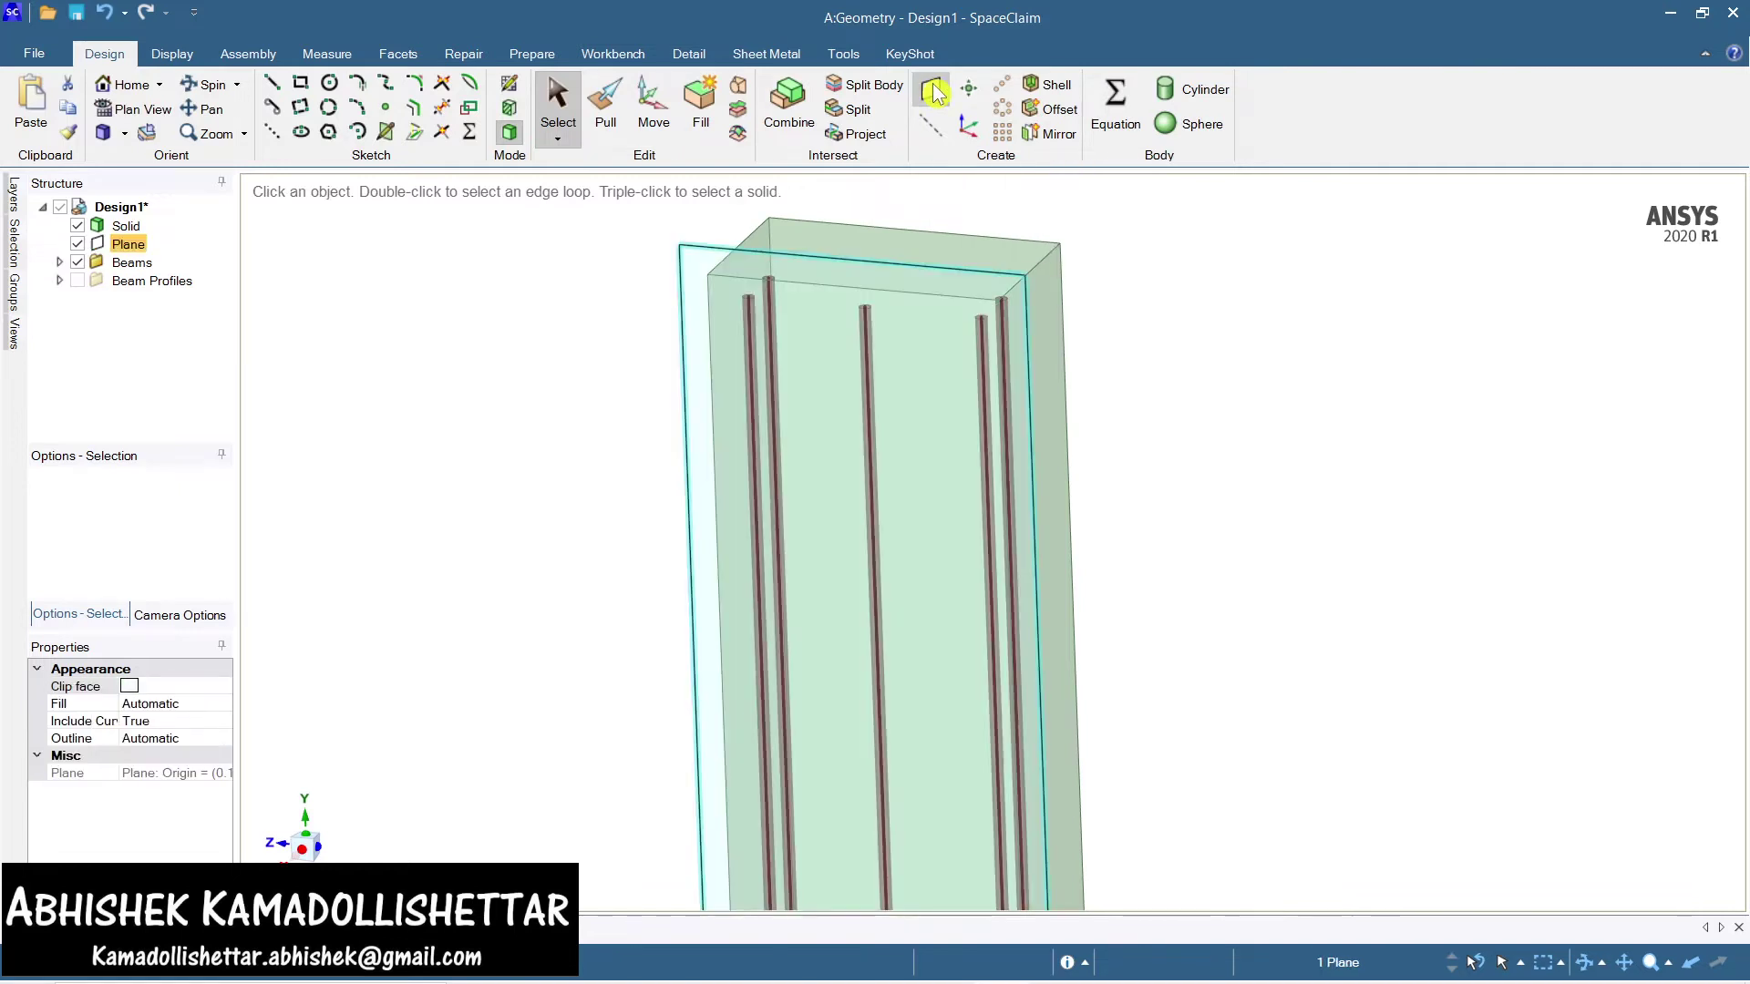
middle_click_drag(1069, 507, 1207, 499)
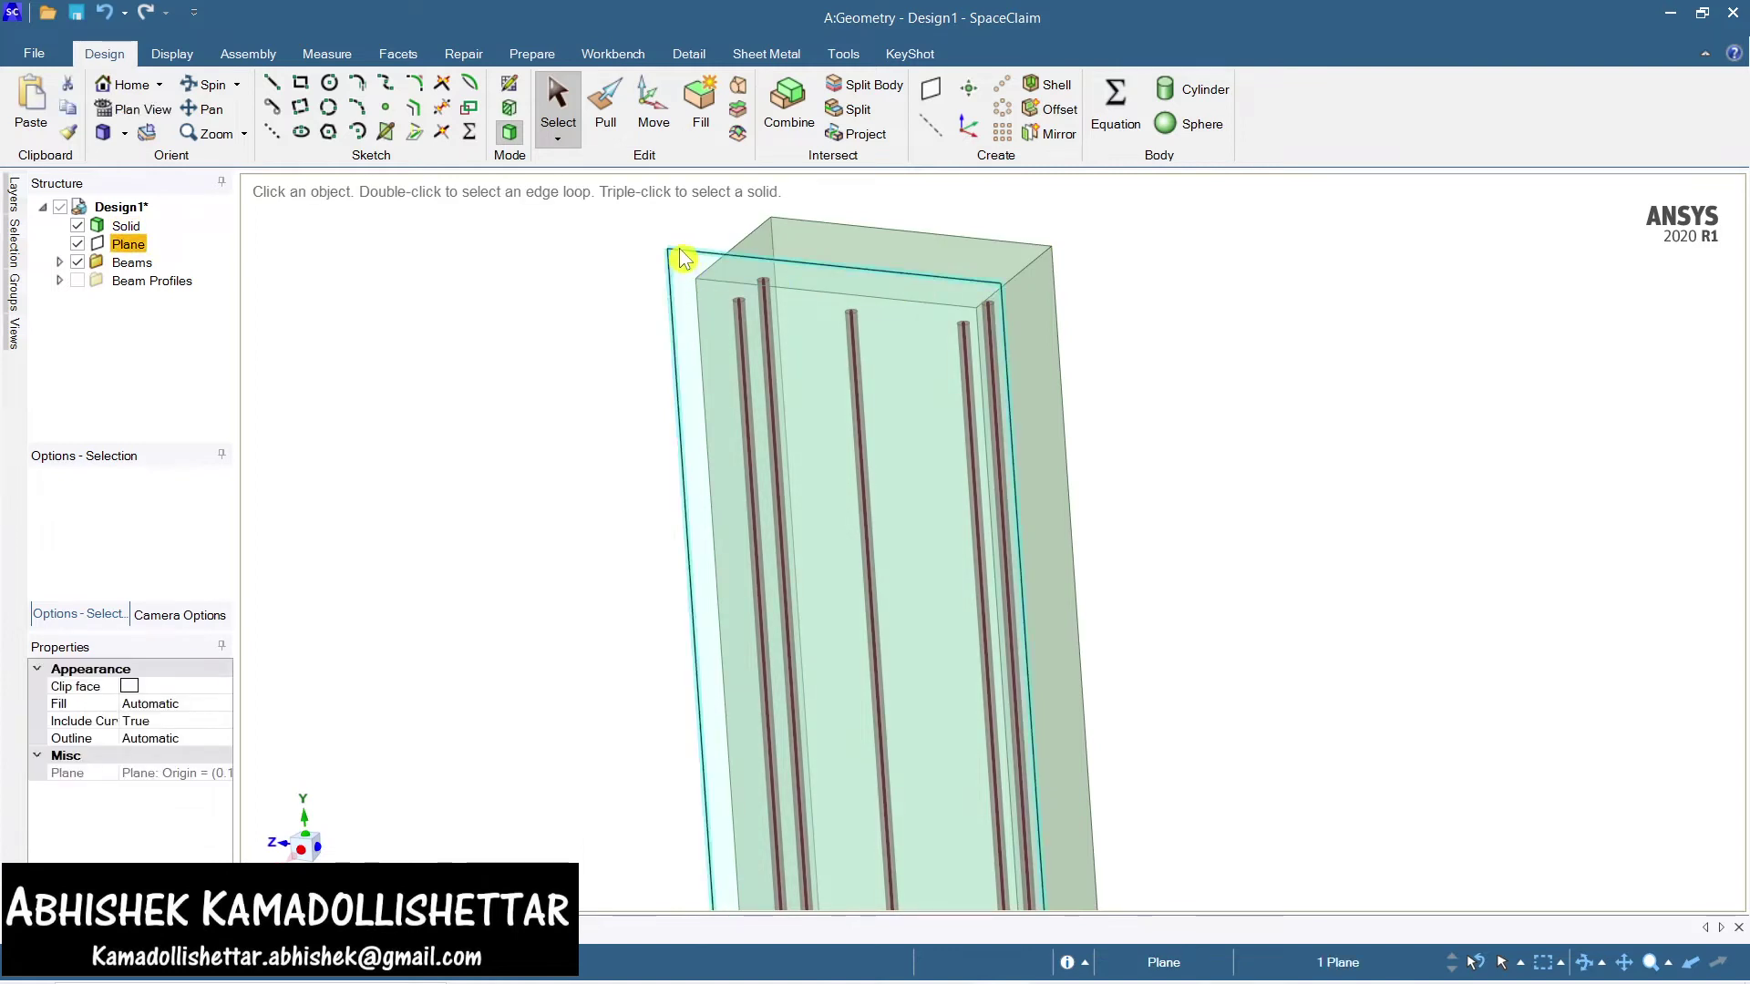
key("Delete")
Create a new plane on the column's side face instead
middle_click_drag(1257, 468, 945, 484)
left_click(945, 484)
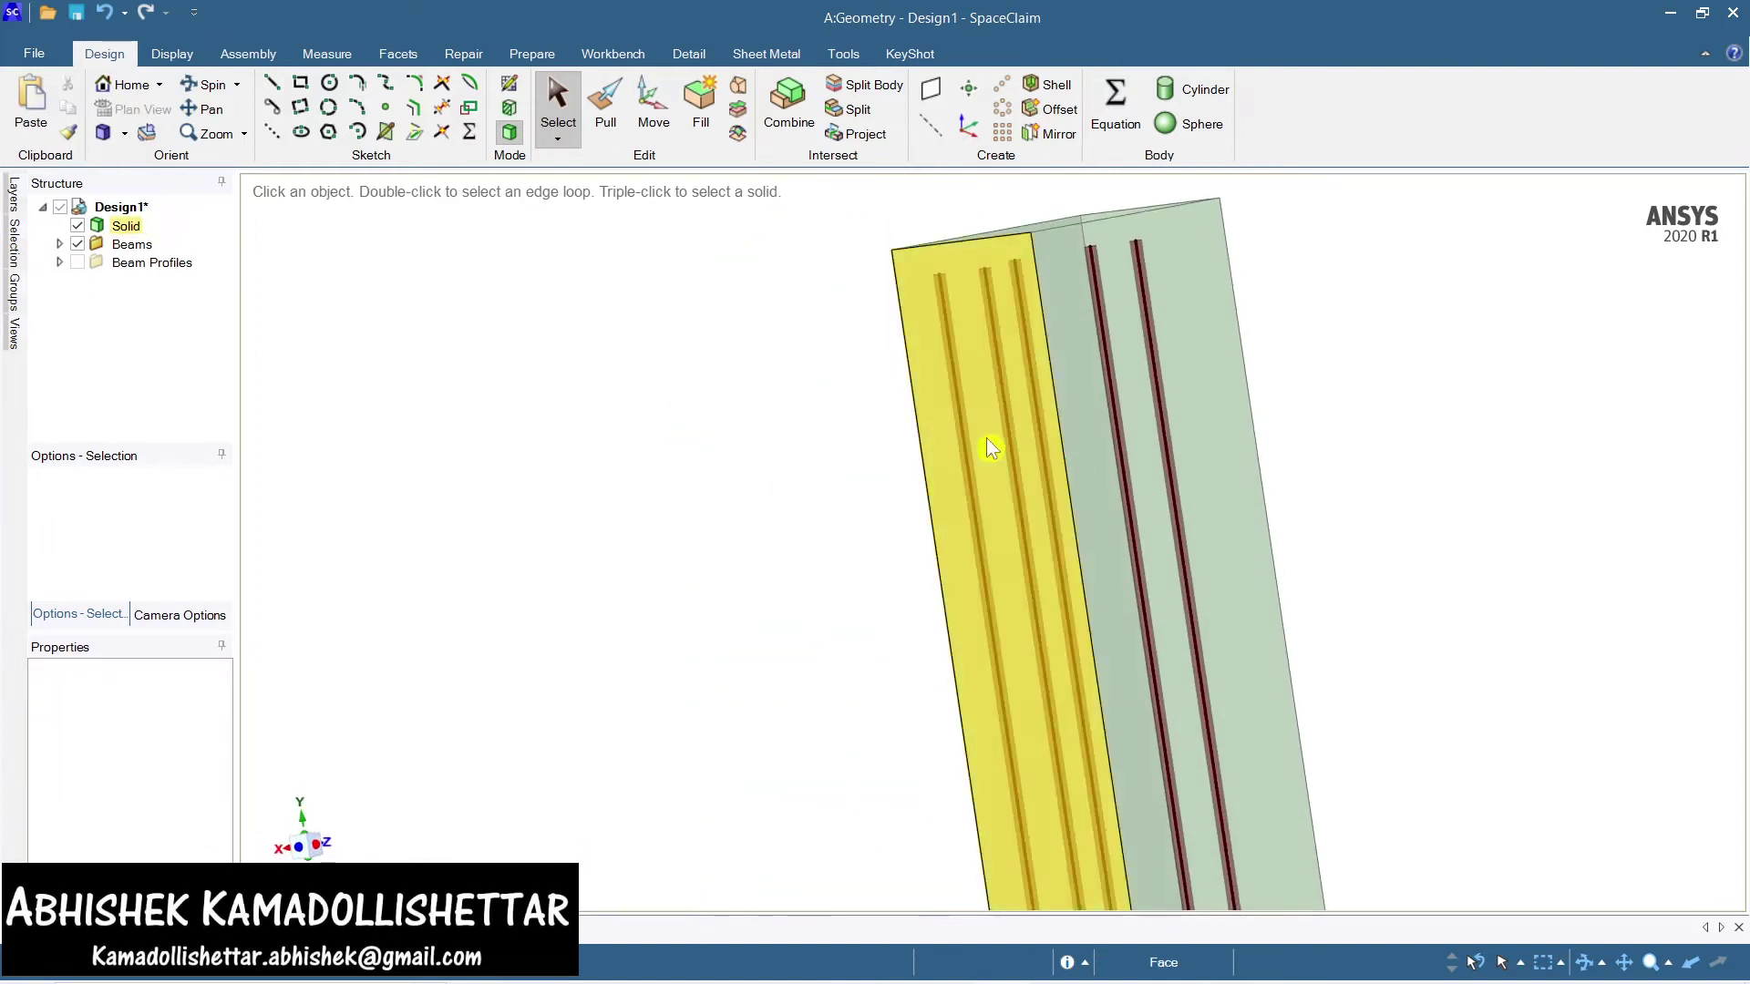
left_click(1057, 274)
middle_click_drag(1231, 359, 1276, 373)
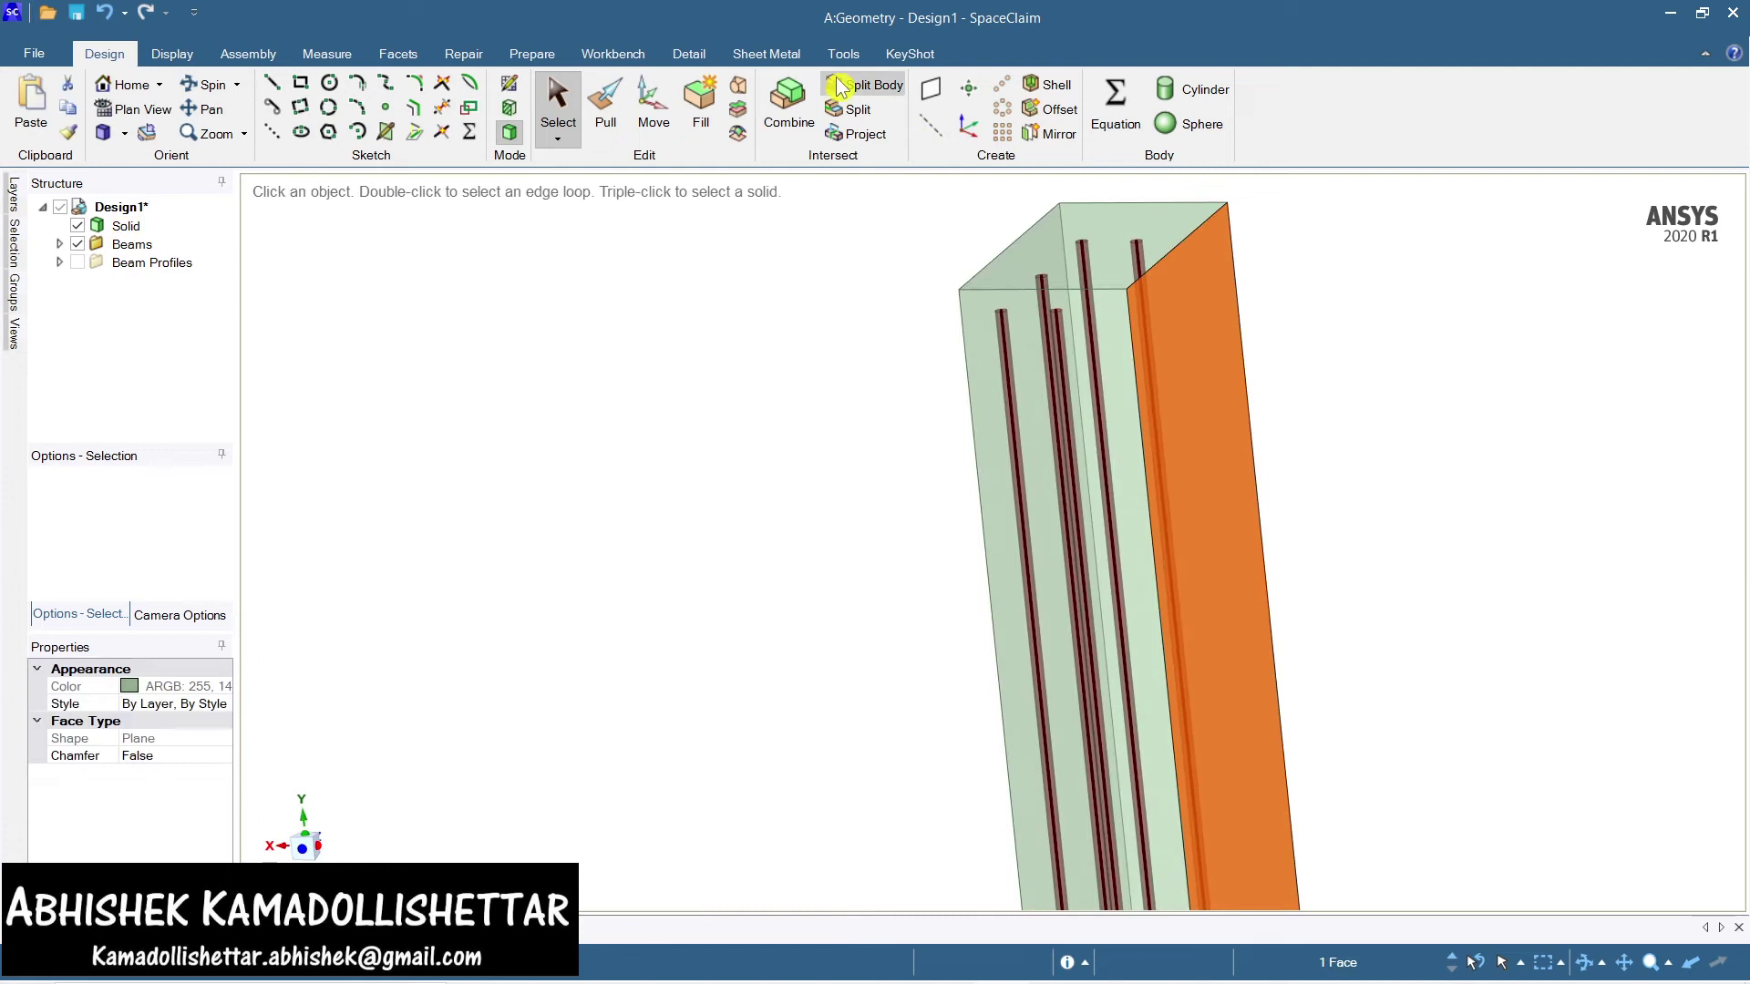
left_click(931, 95)
left_click(653, 102)
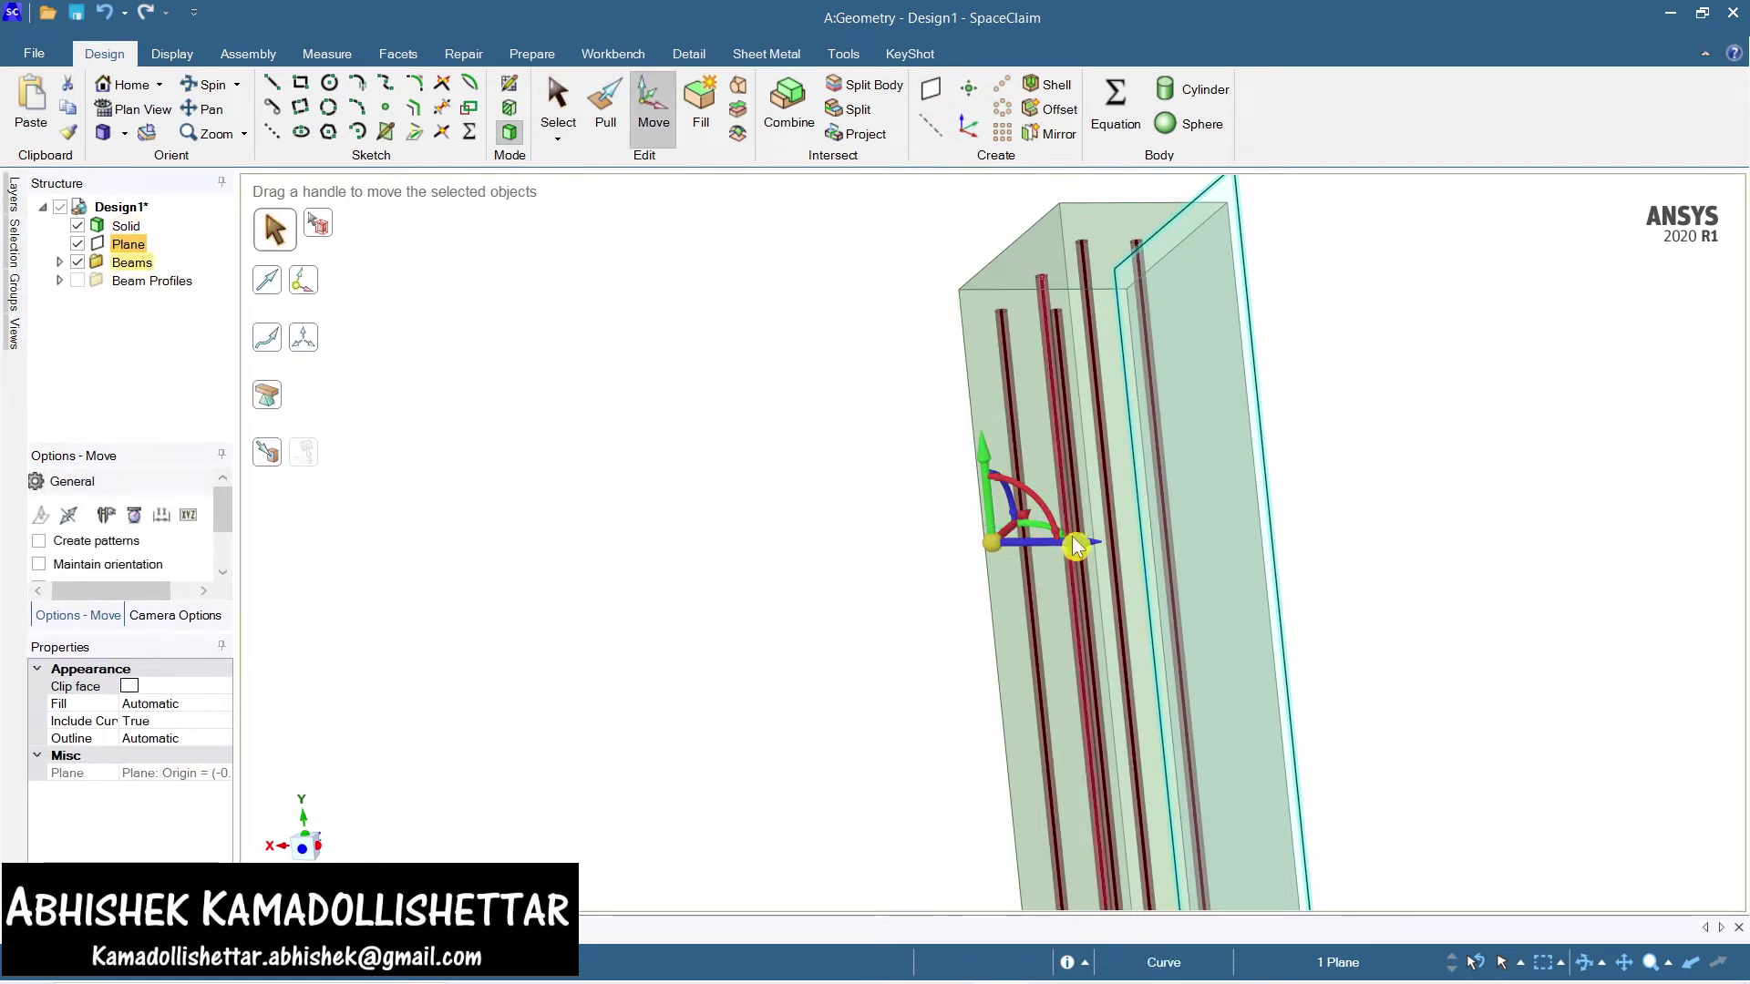
Shift the side-face plane 40 mm along its blue axis and view it face-on
left_click_drag(1059, 541, 1068, 545)
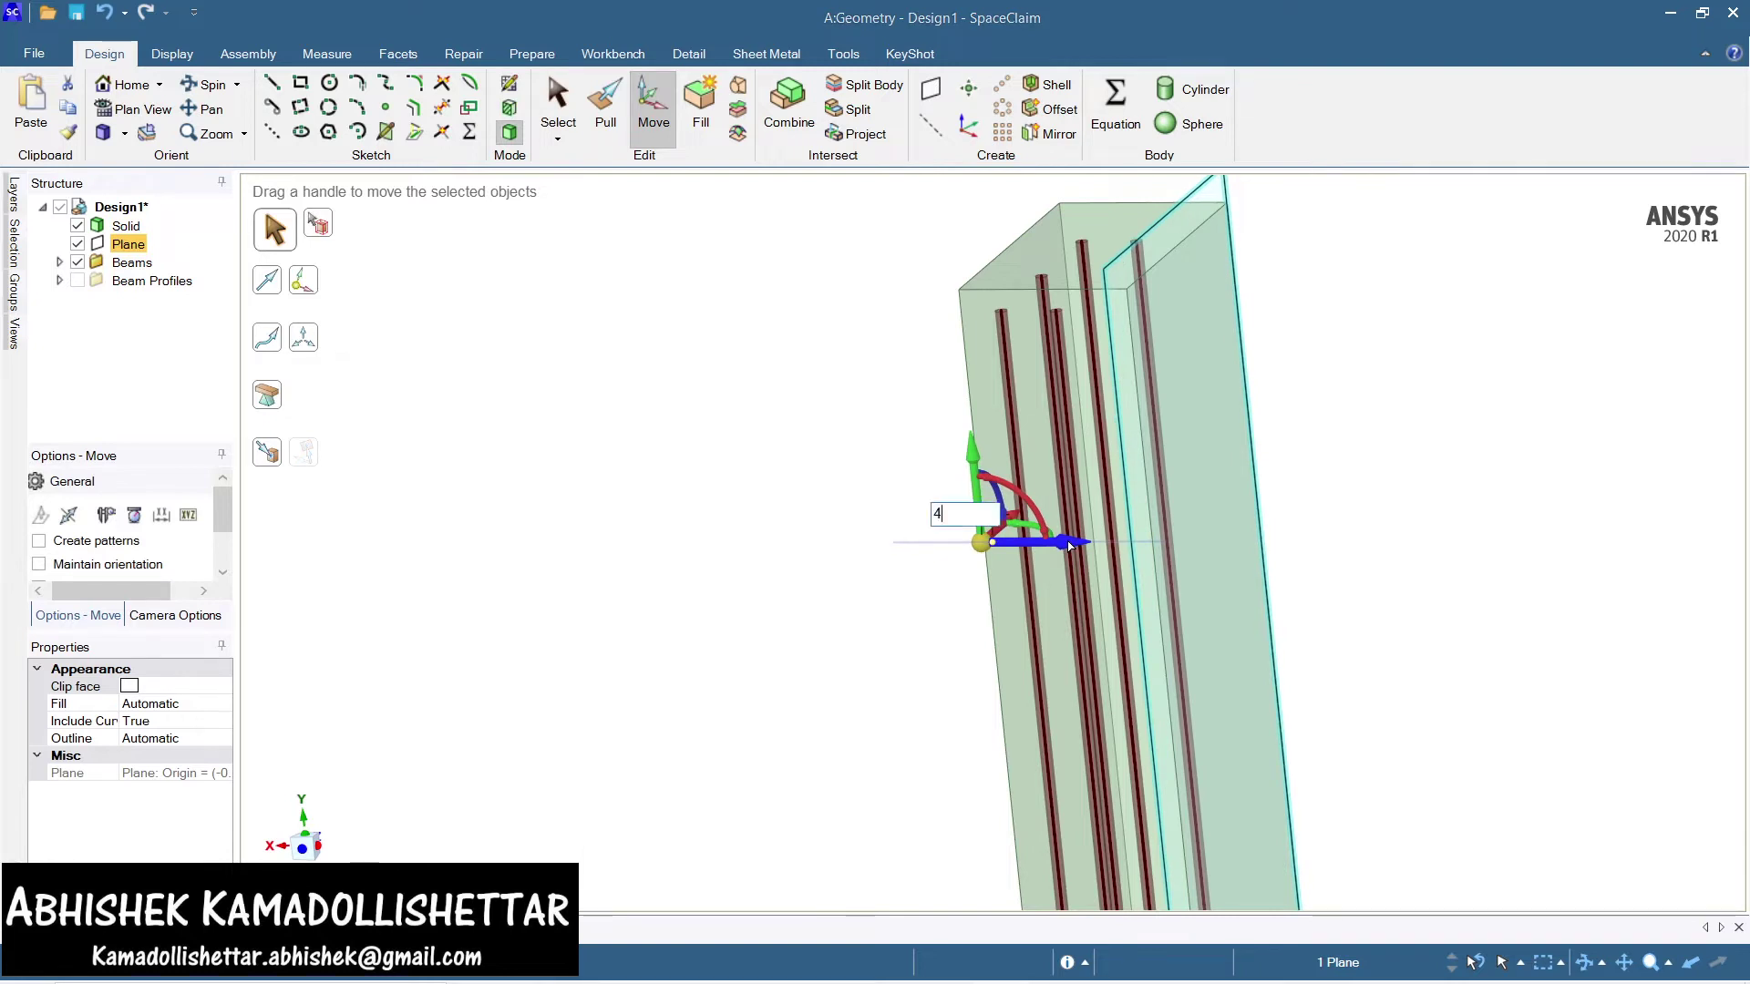
type("40")
key("Return")
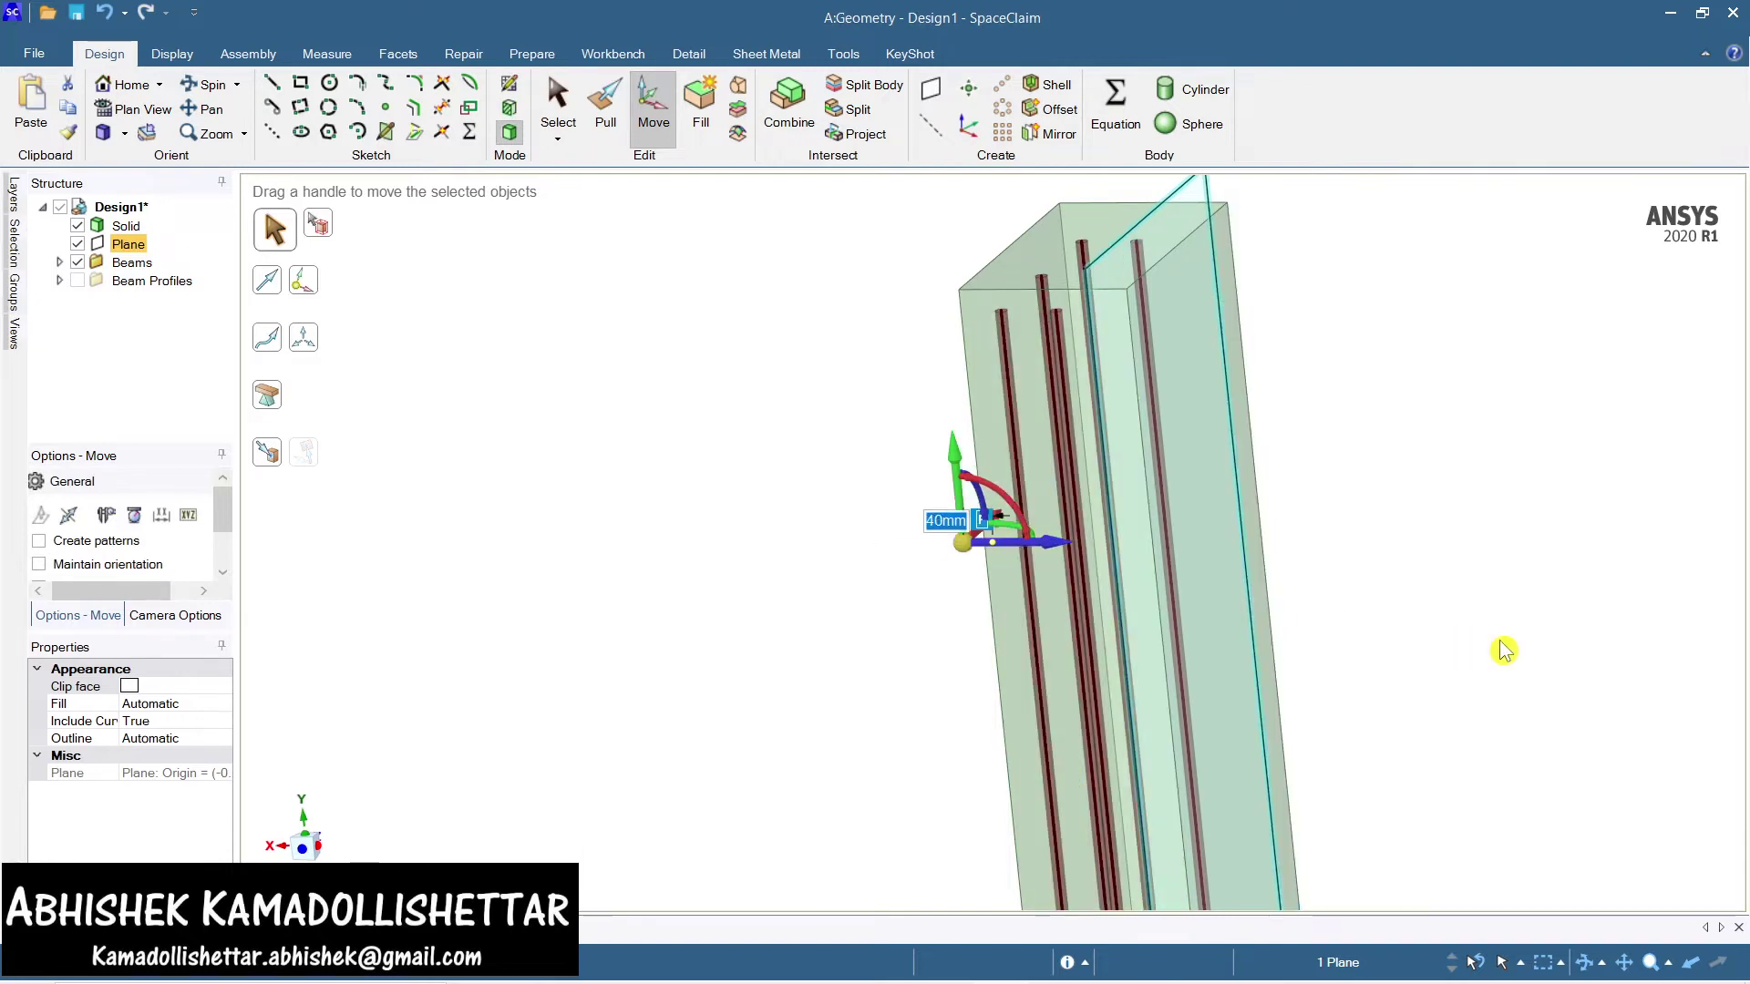
left_click(1483, 646)
middle_click_drag(1482, 644, 1243, 649)
left_click(352, 831)
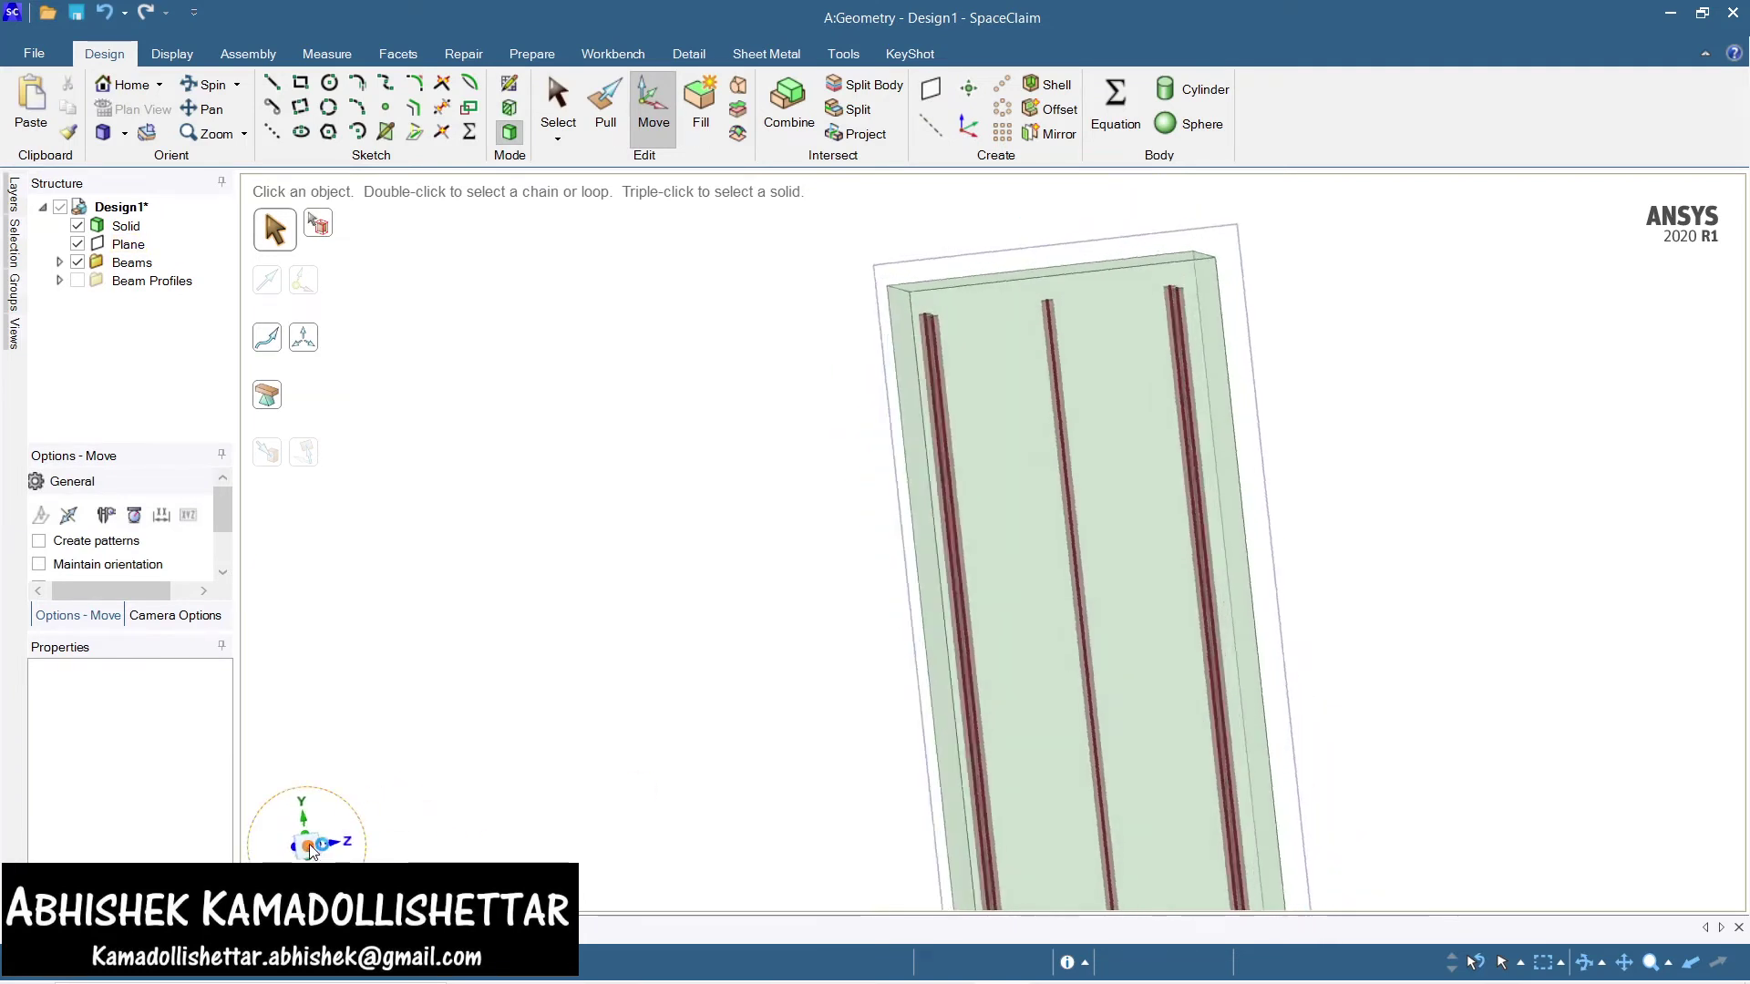
left_click(1266, 266)
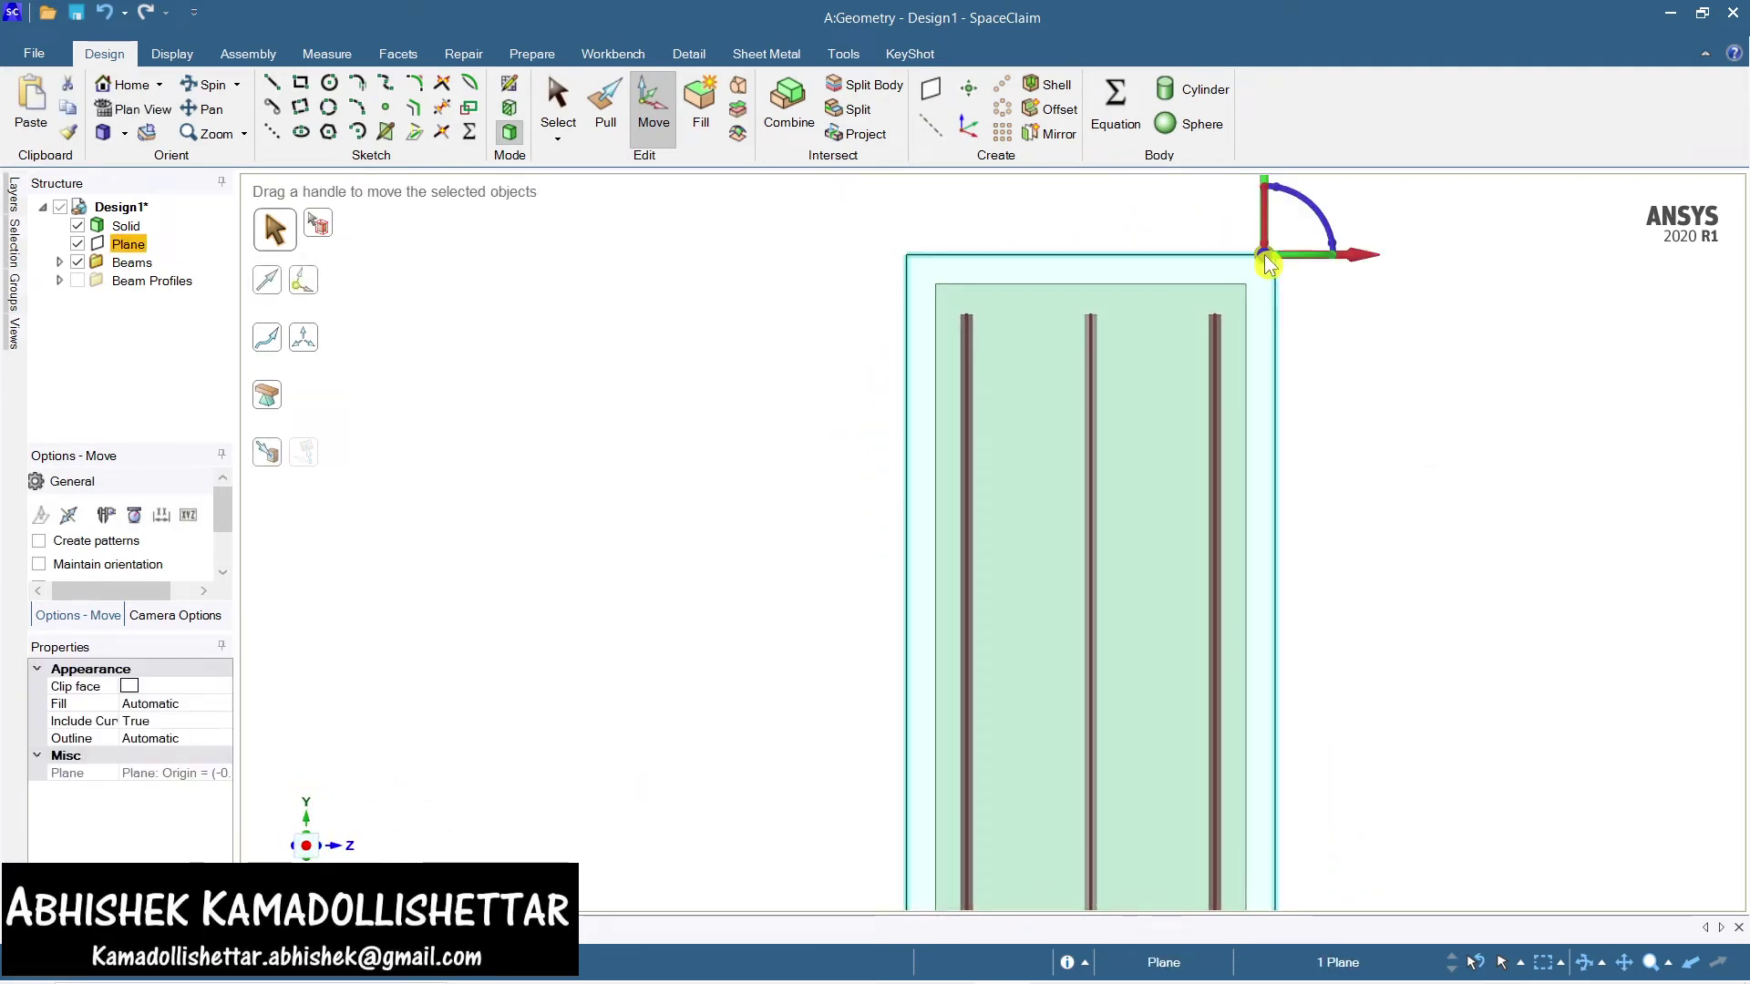
left_click(1250, 463)
key("Escape")
On the selected plane, offset a sketch line 36 mm inside the column's left edge
left_click(1262, 262)
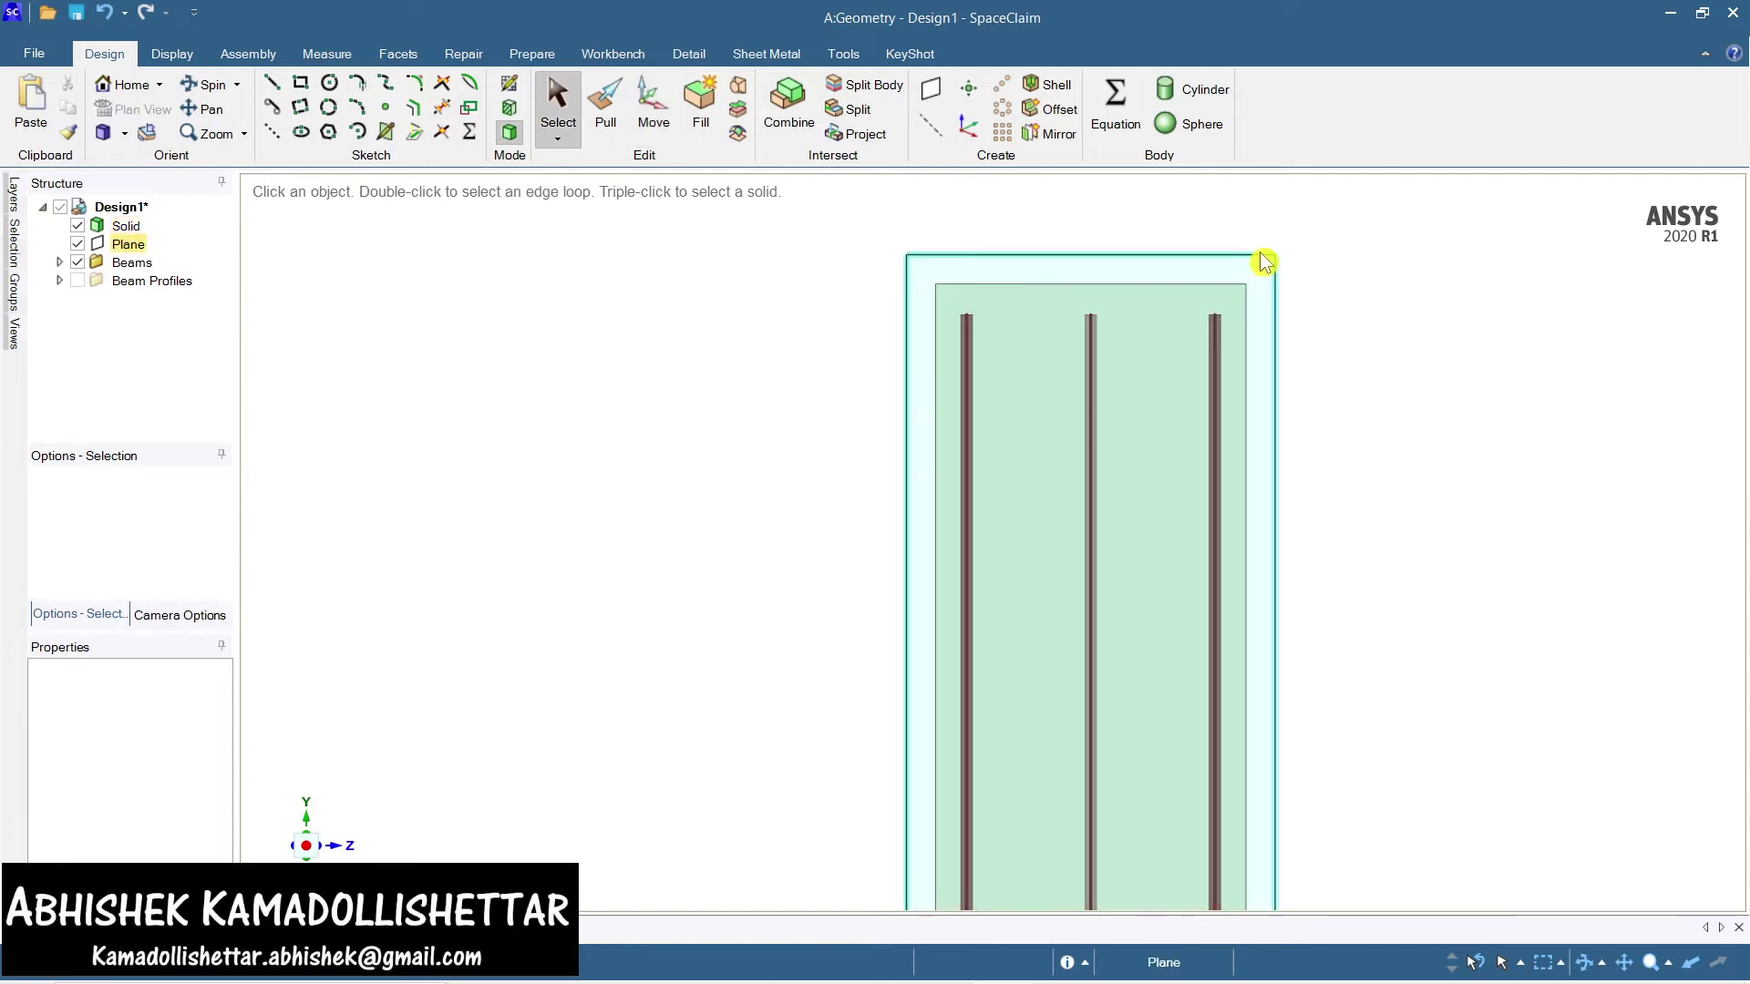
middle_click_drag(1418, 472, 1392, 469, "ctrl")
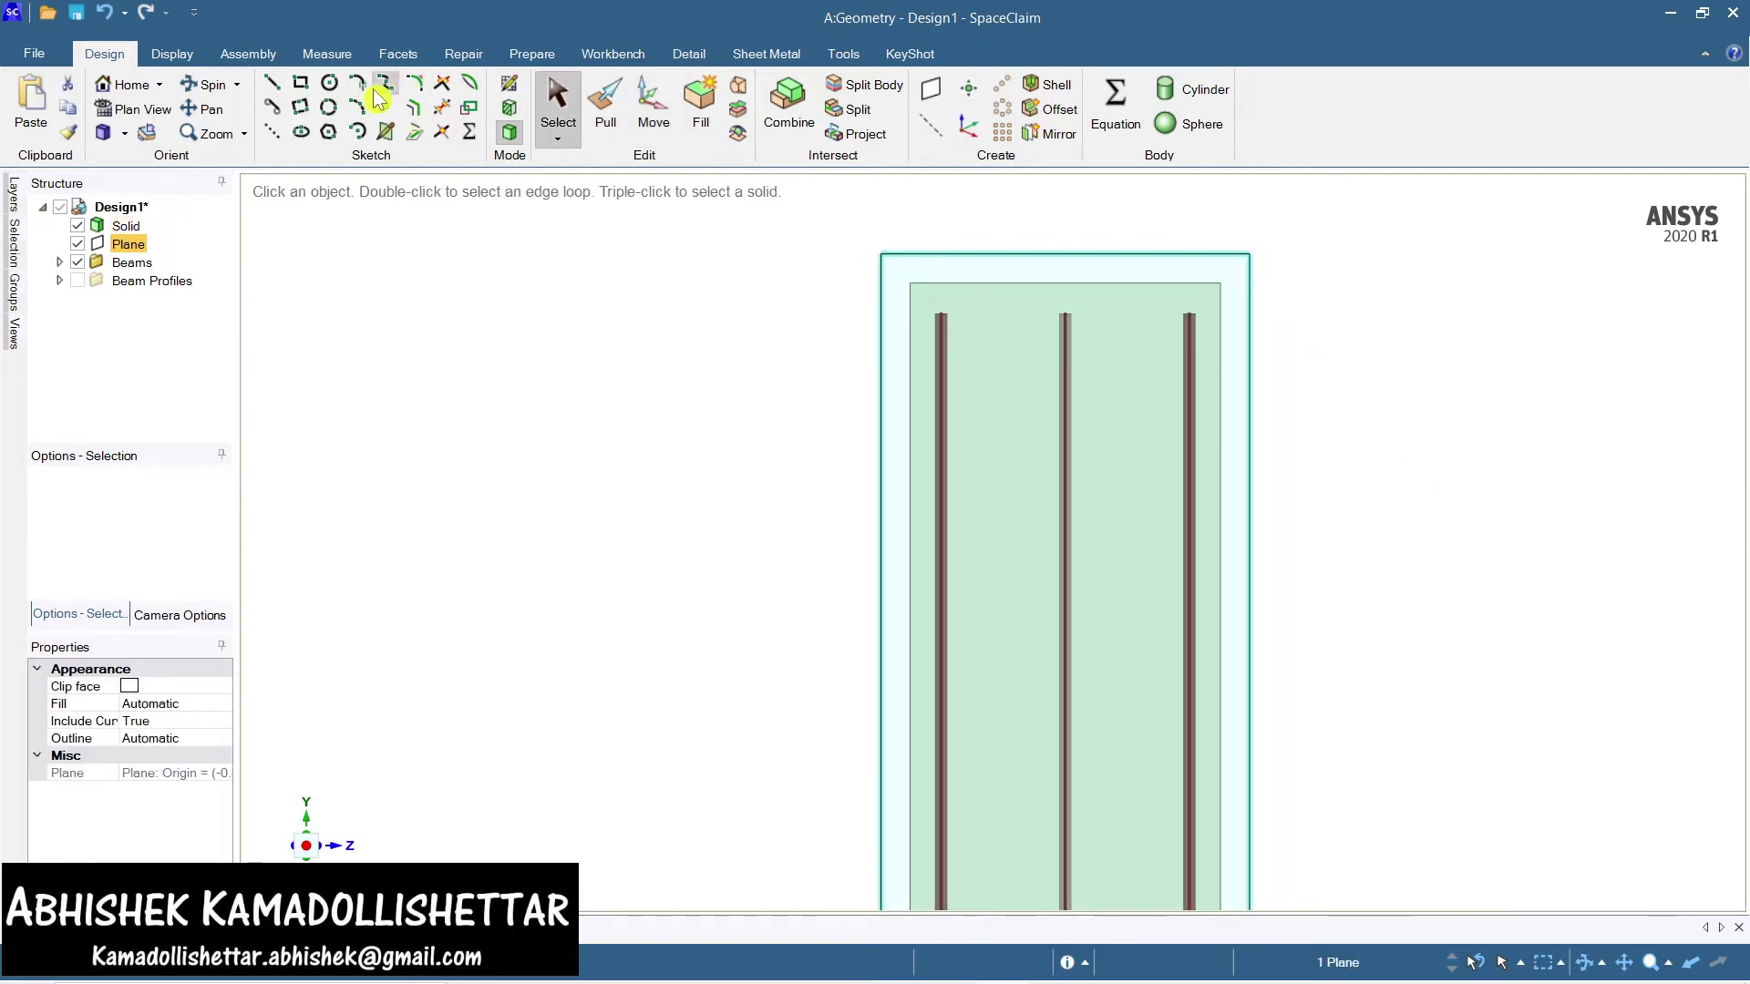
left_click(410, 119)
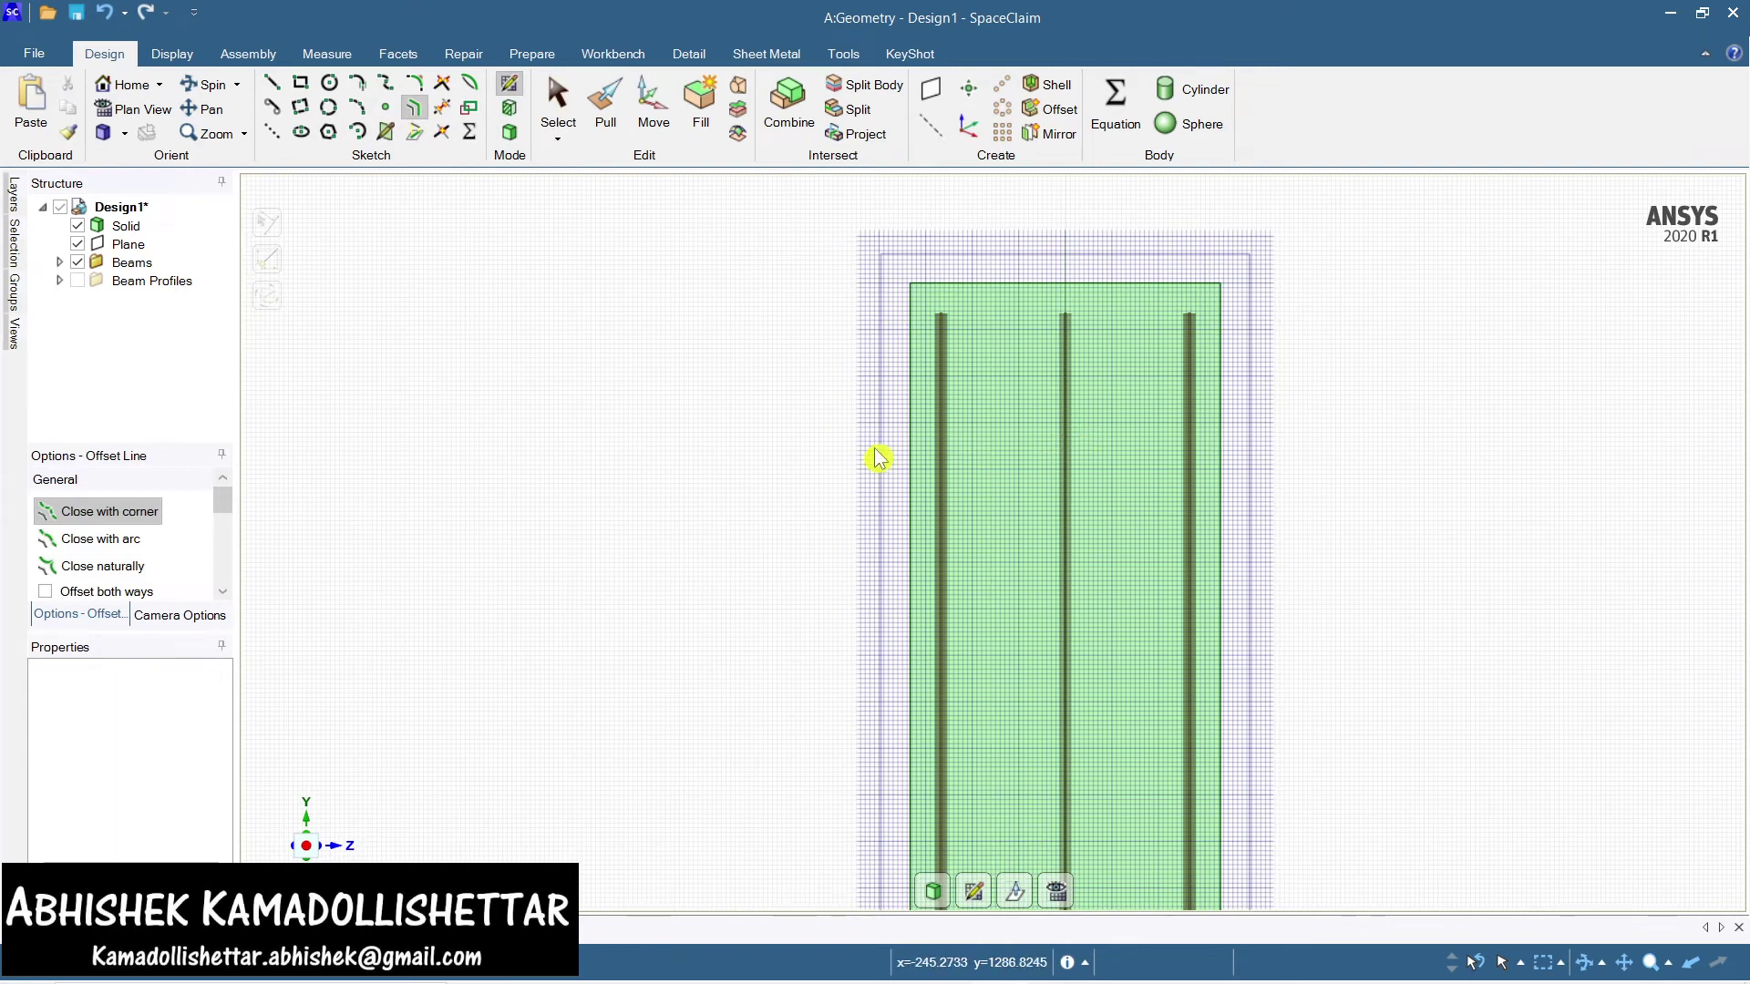
left_click(912, 449)
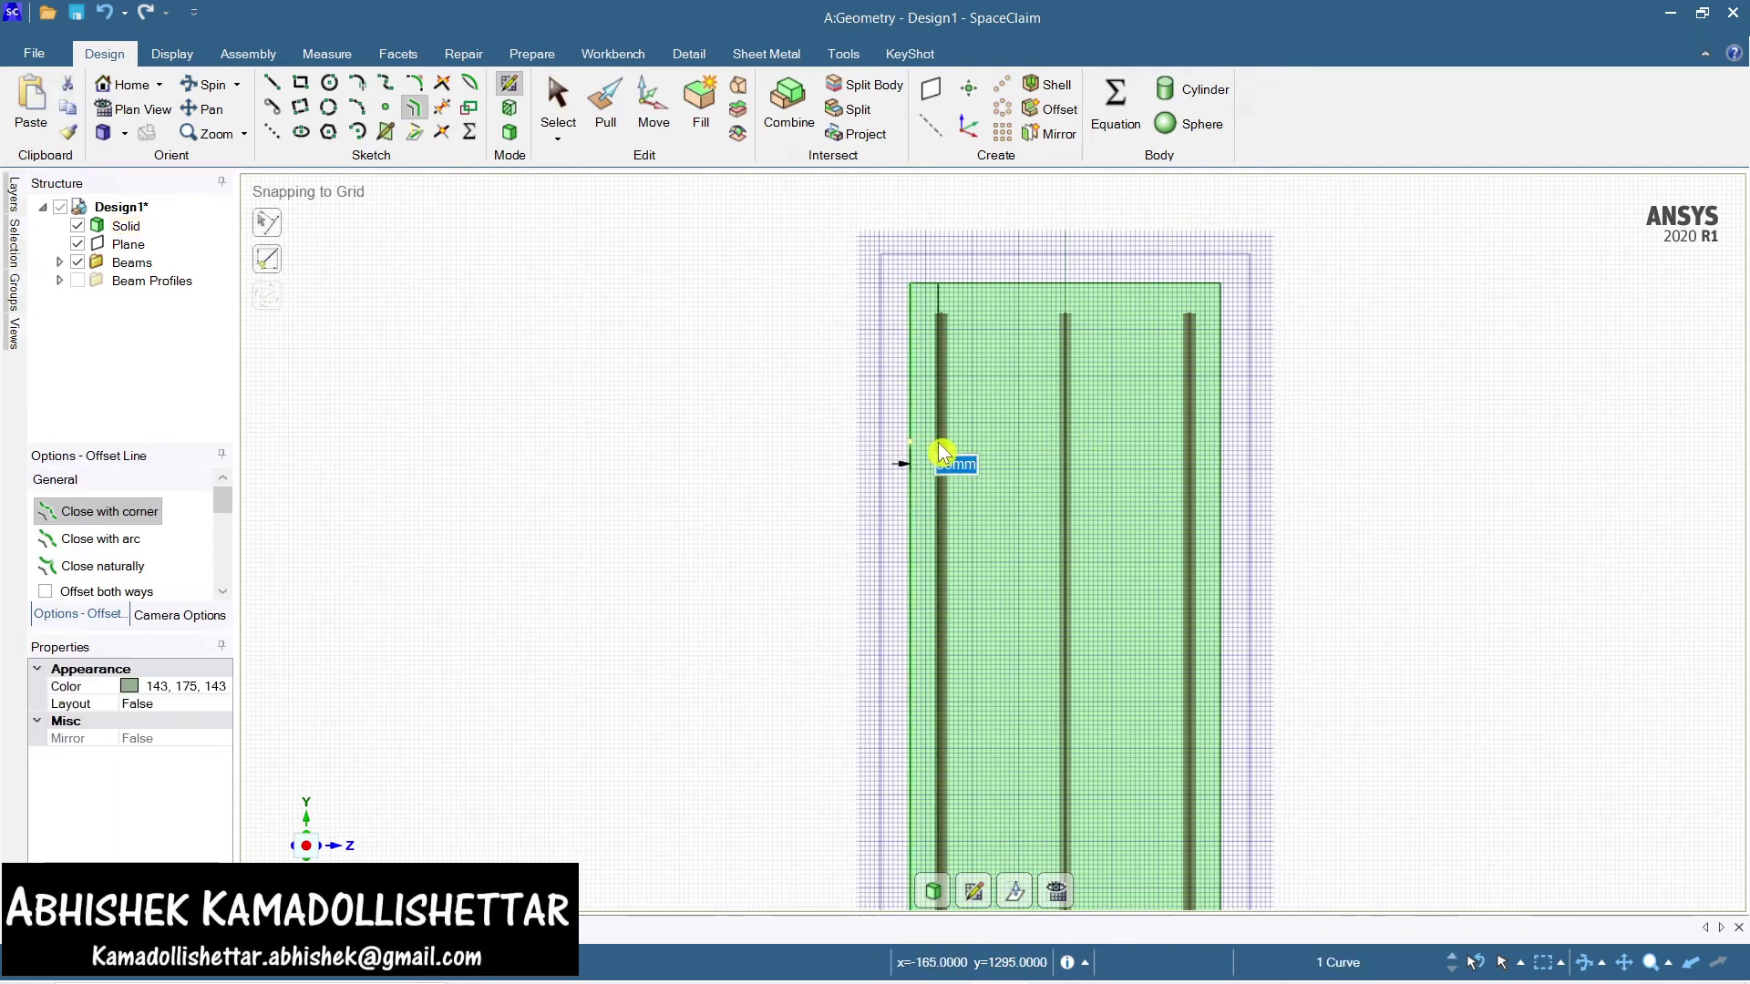
left_click(971, 453)
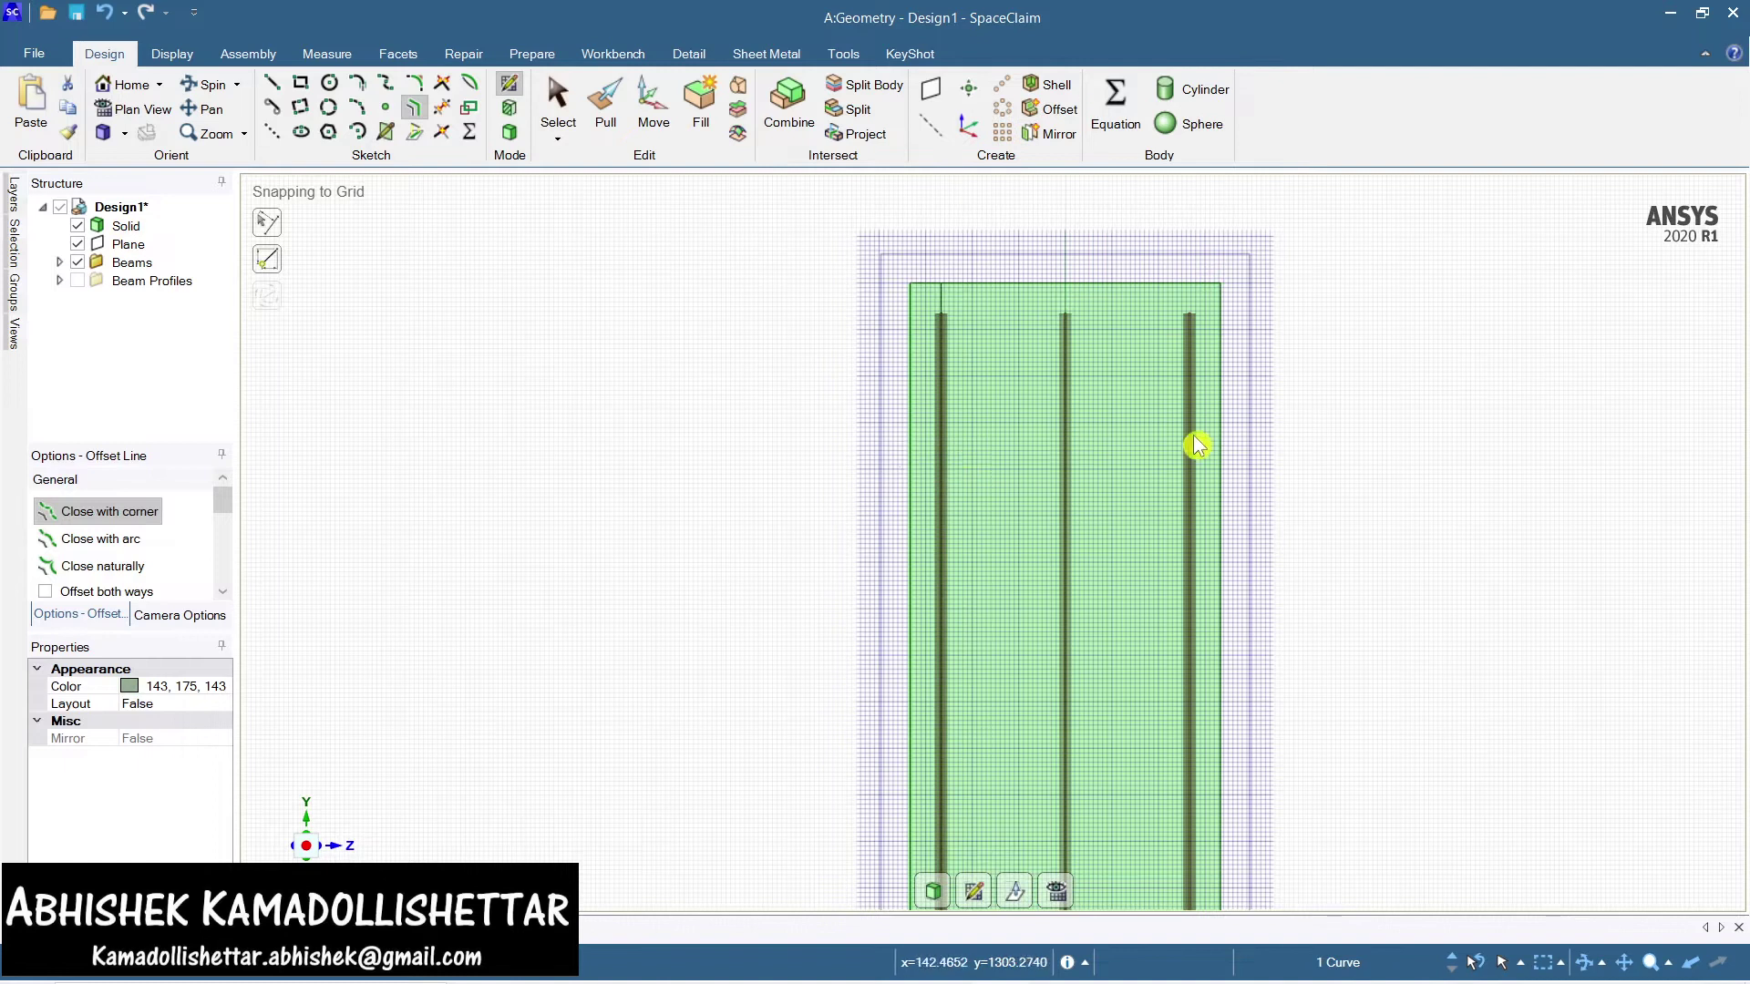
Add offset lines 40 mm and 200 mm in from the right edge and 40 mm below the top
left_click(1222, 441)
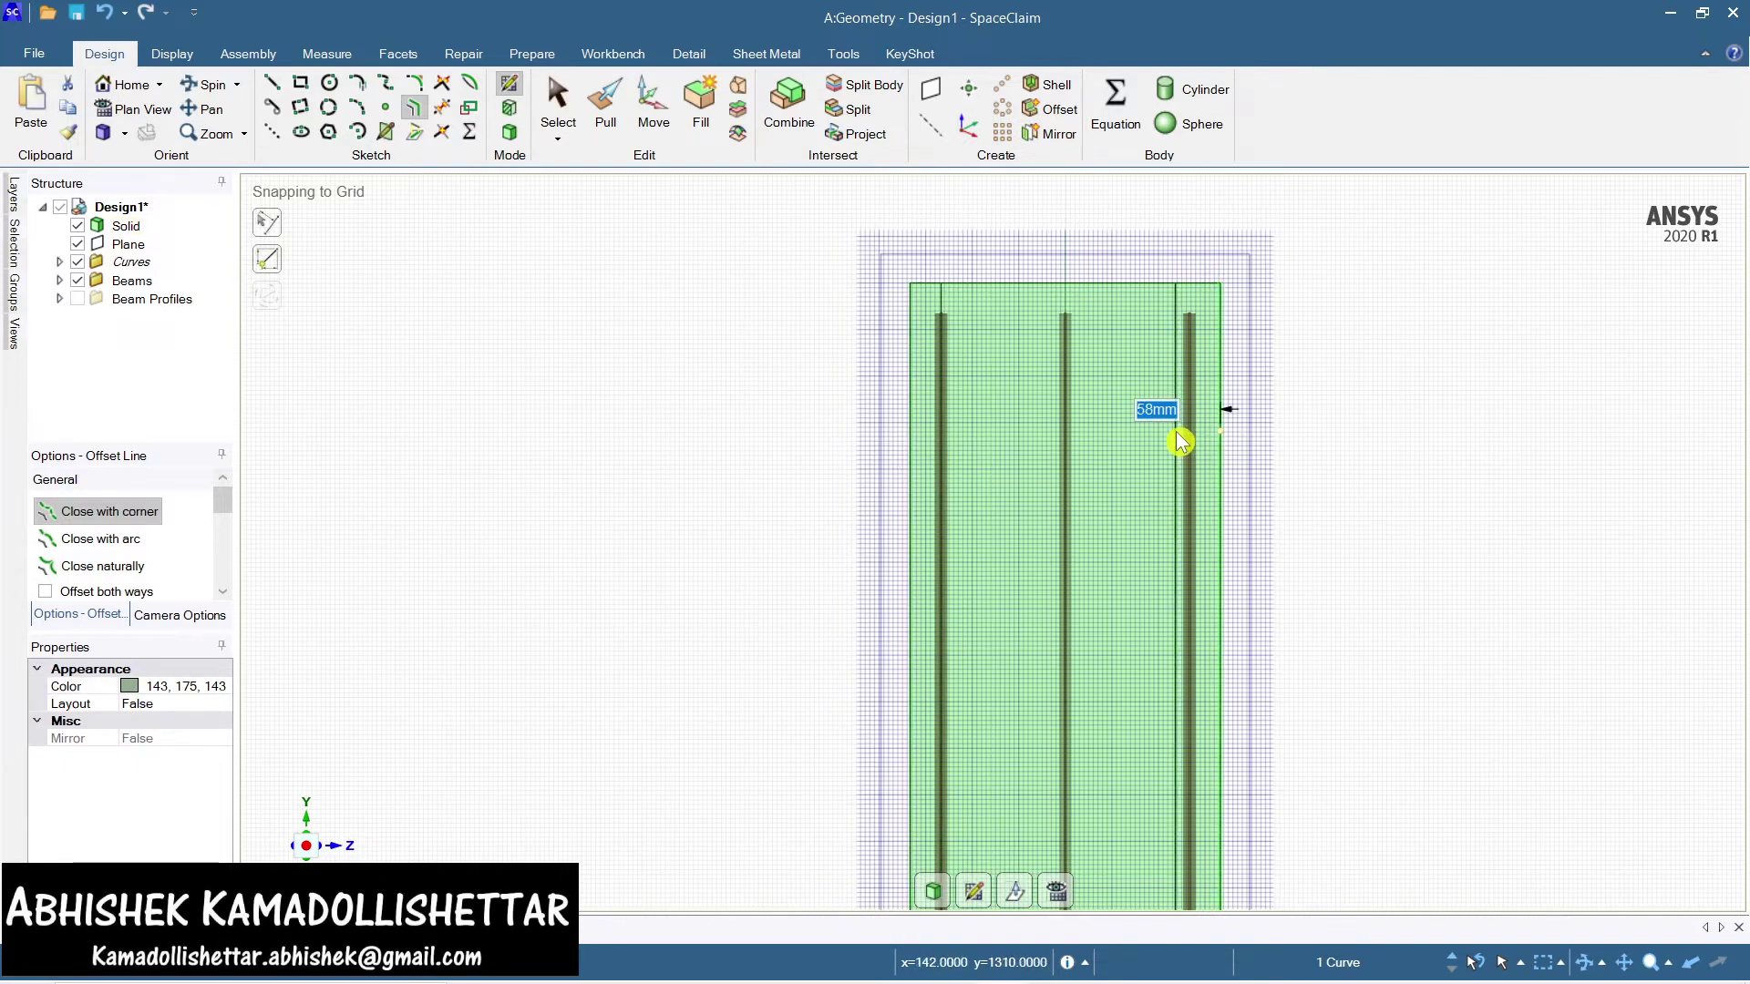
type("40")
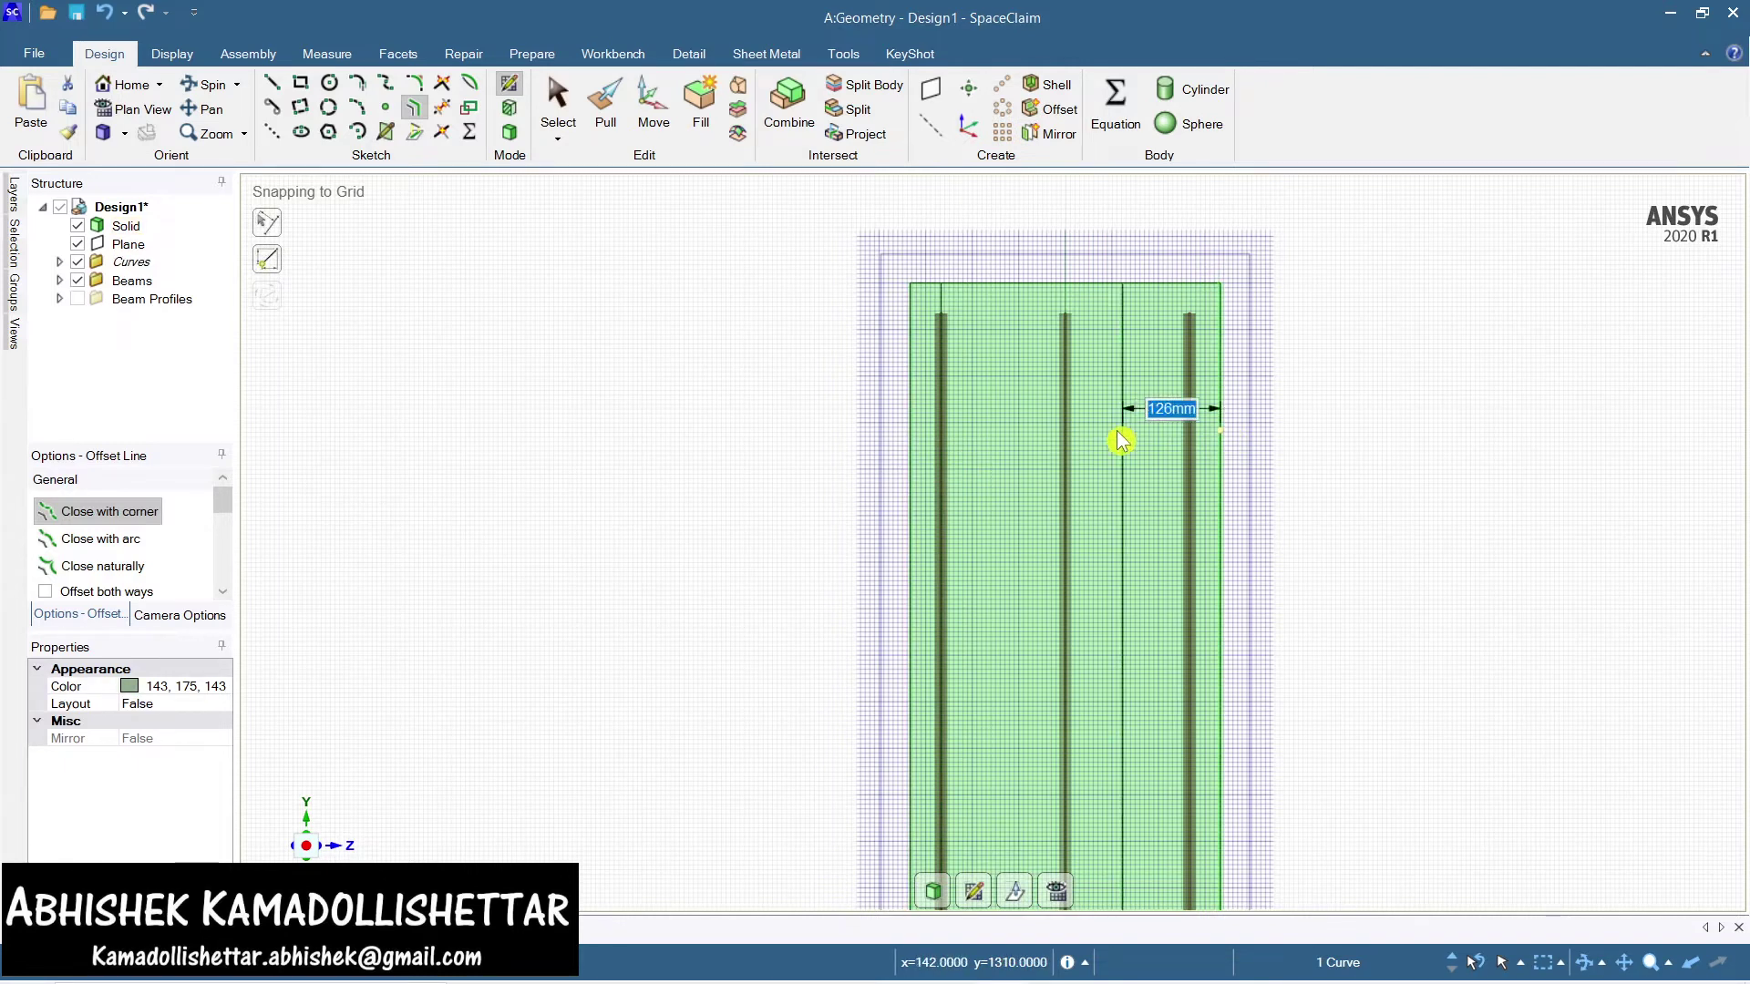
key("Return")
left_click(1222, 413)
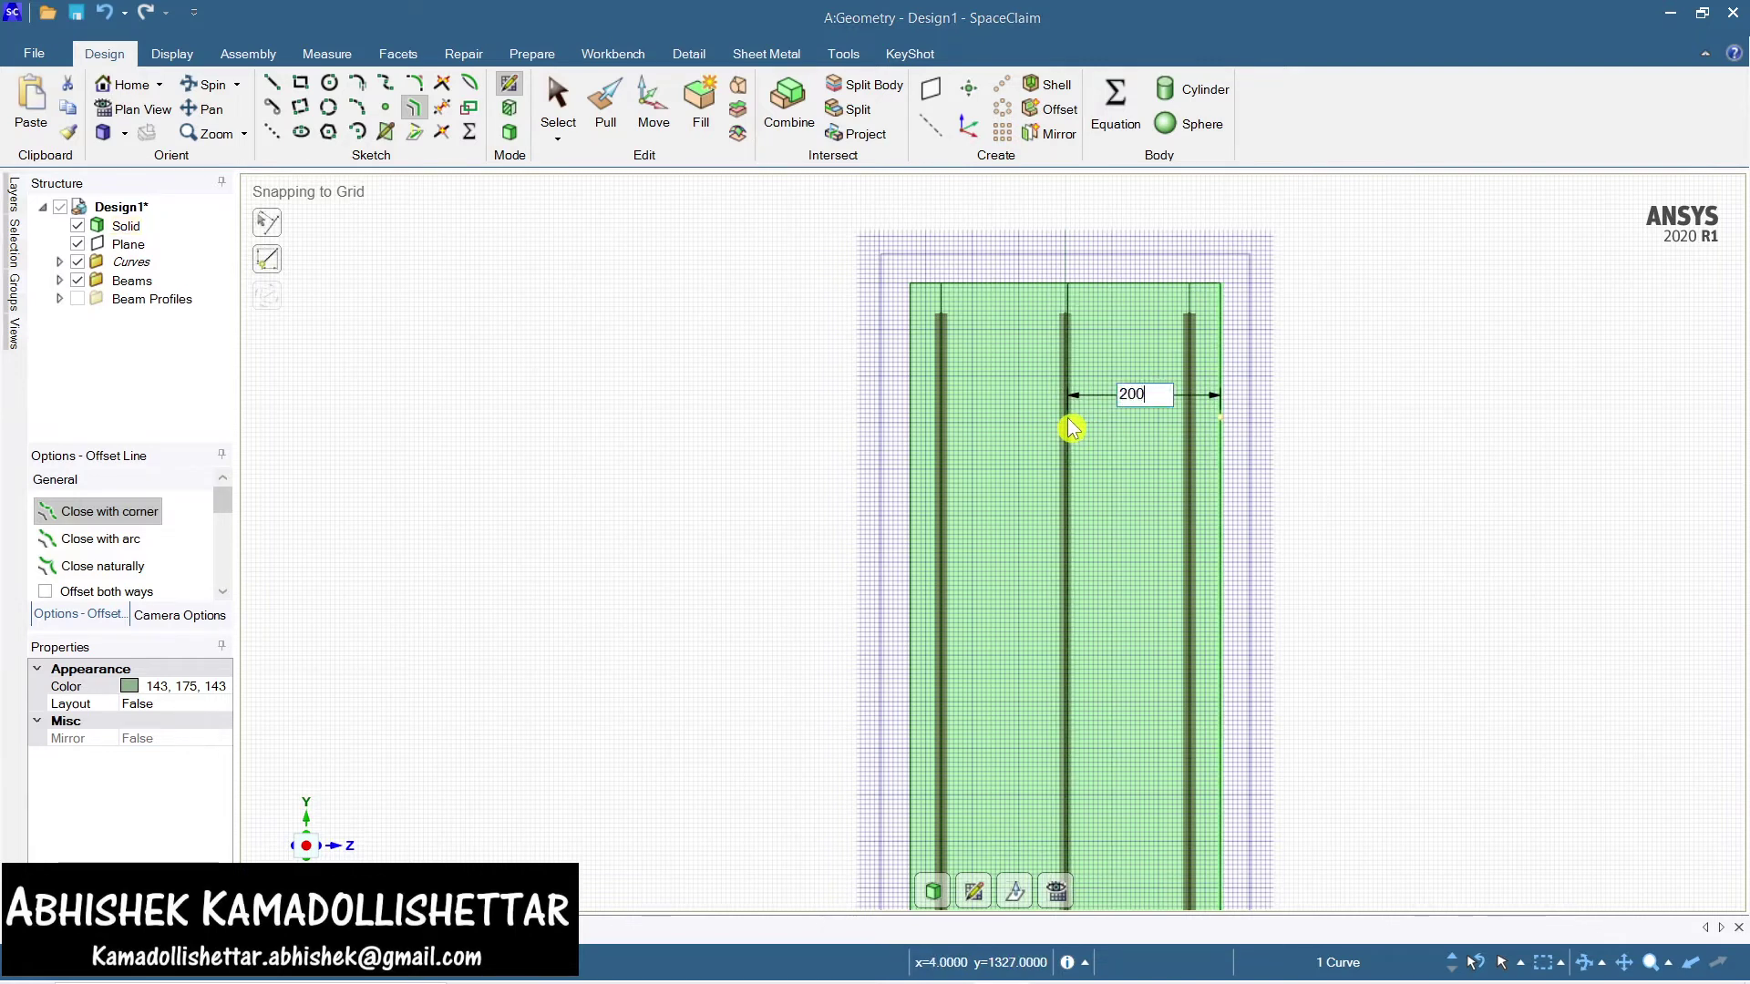
key("Return")
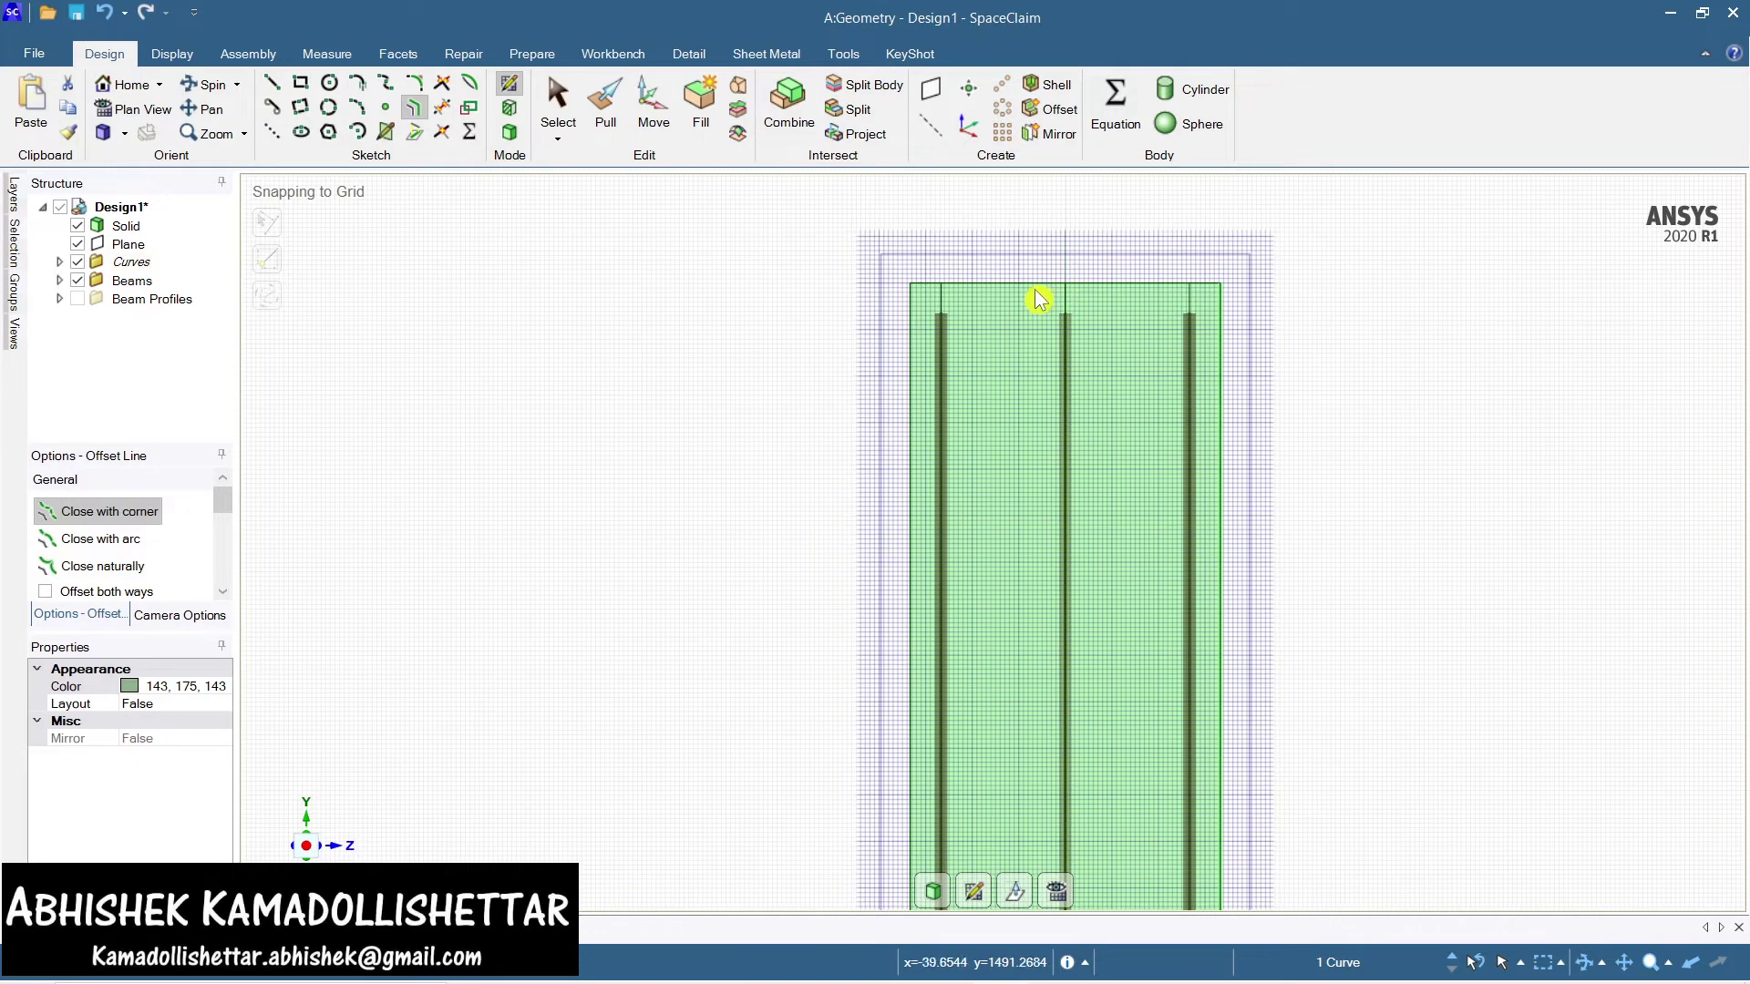
left_click(1032, 293)
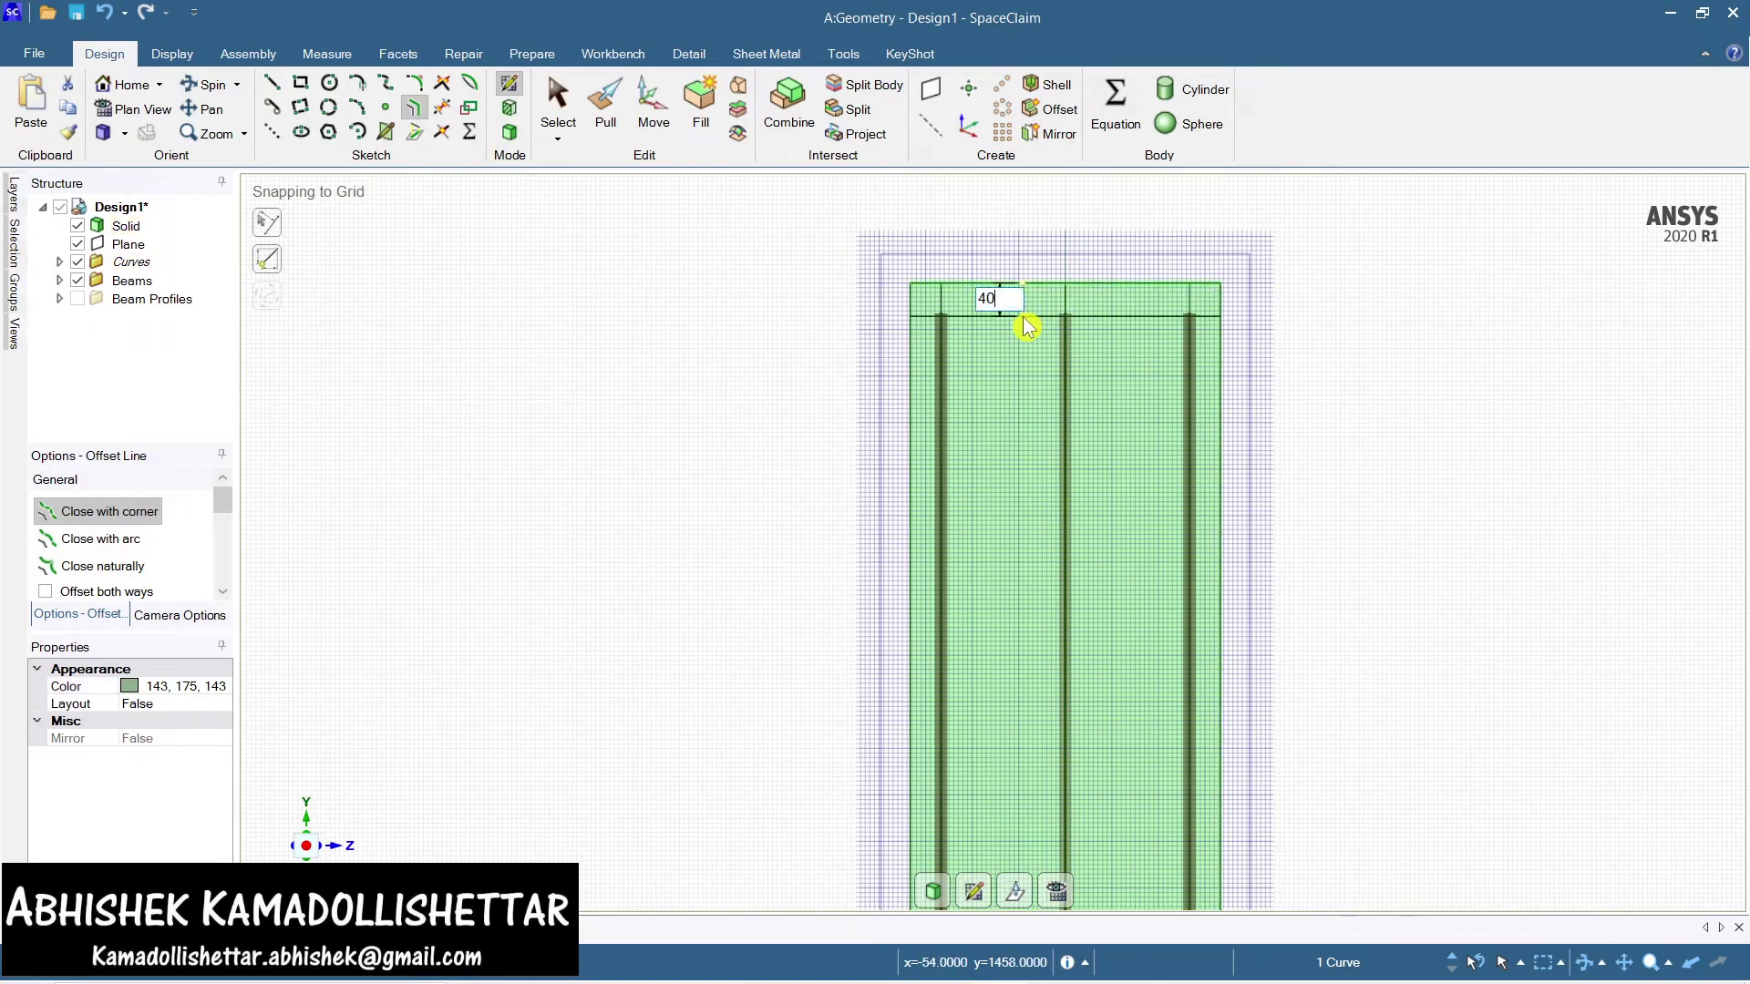
type("40")
key("Return")
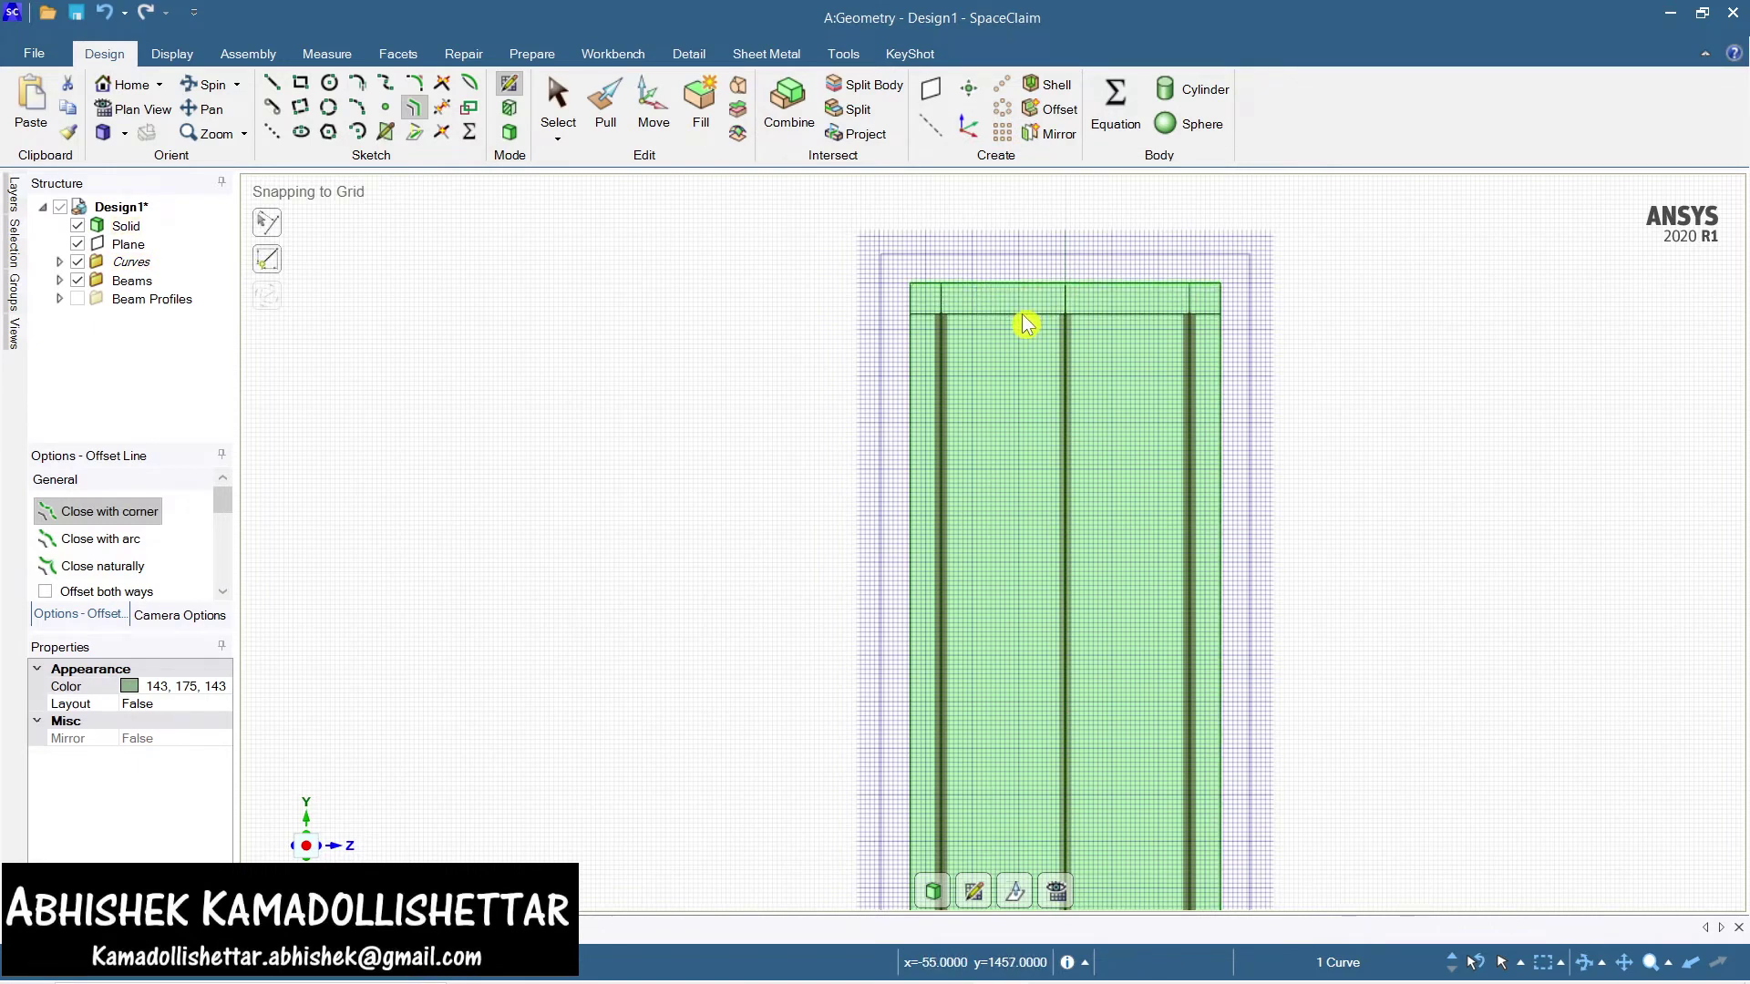
Trim away the top line's segments and stubs, leaving three vertical sketch lines
left_click(442, 107)
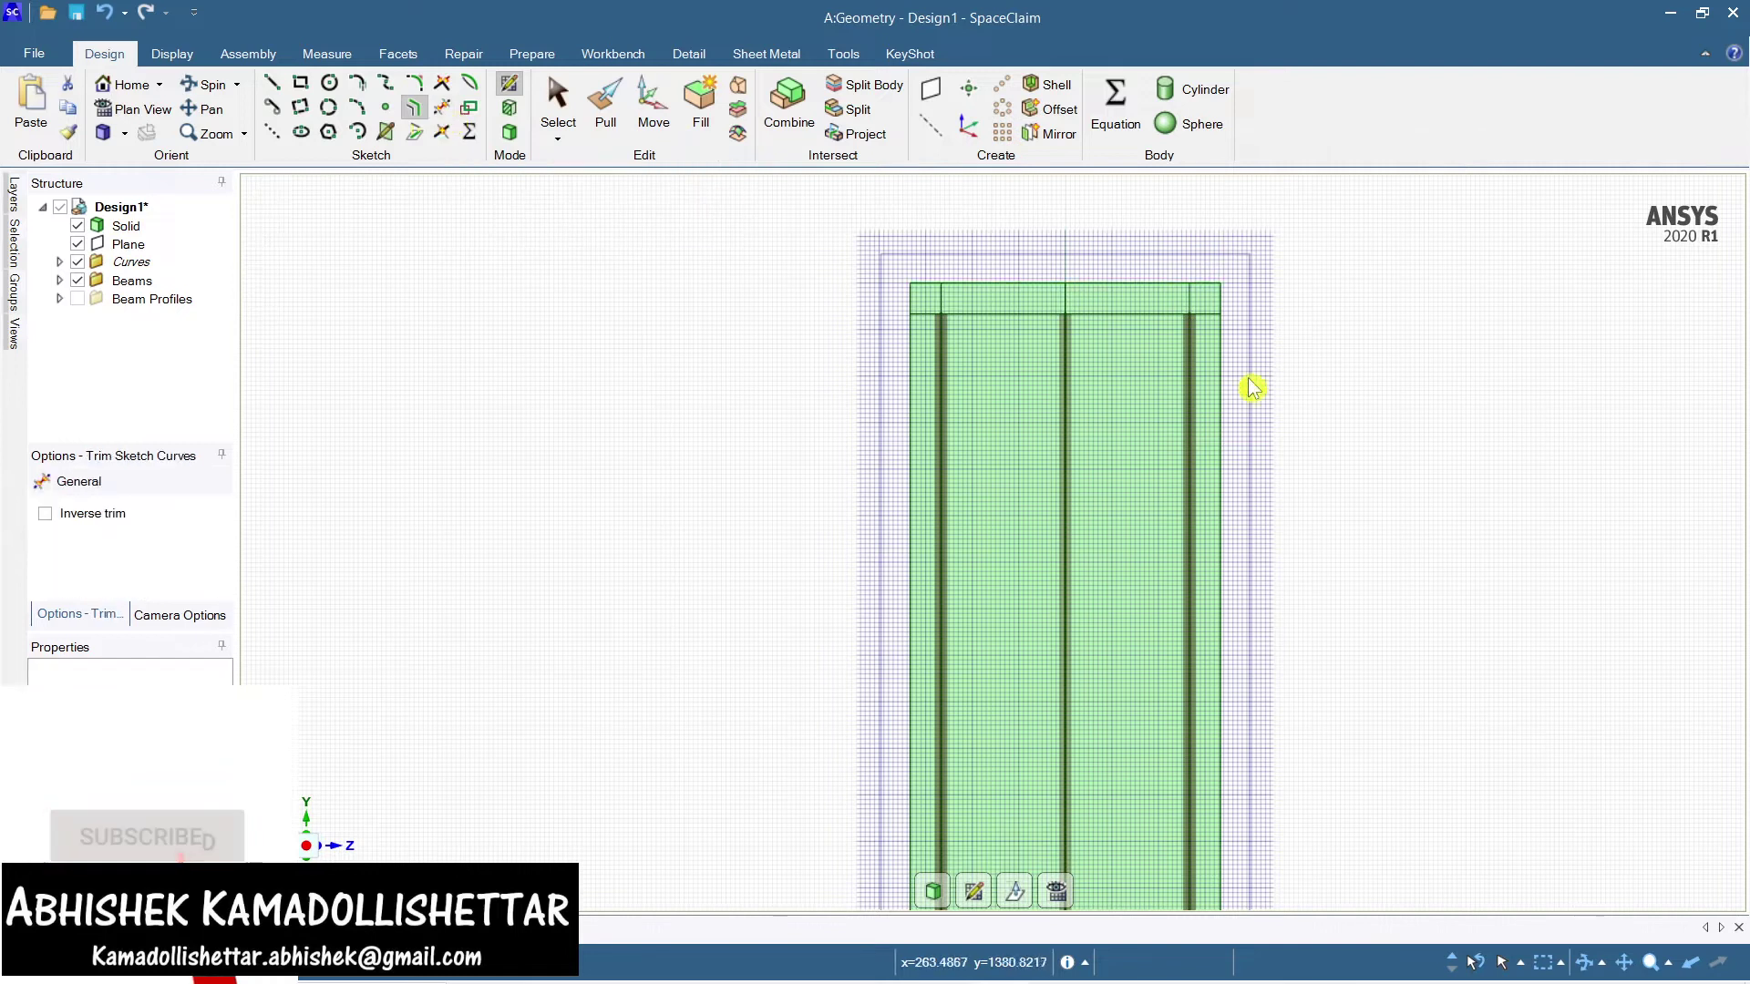
scroll(1103, 331, "up", 1)
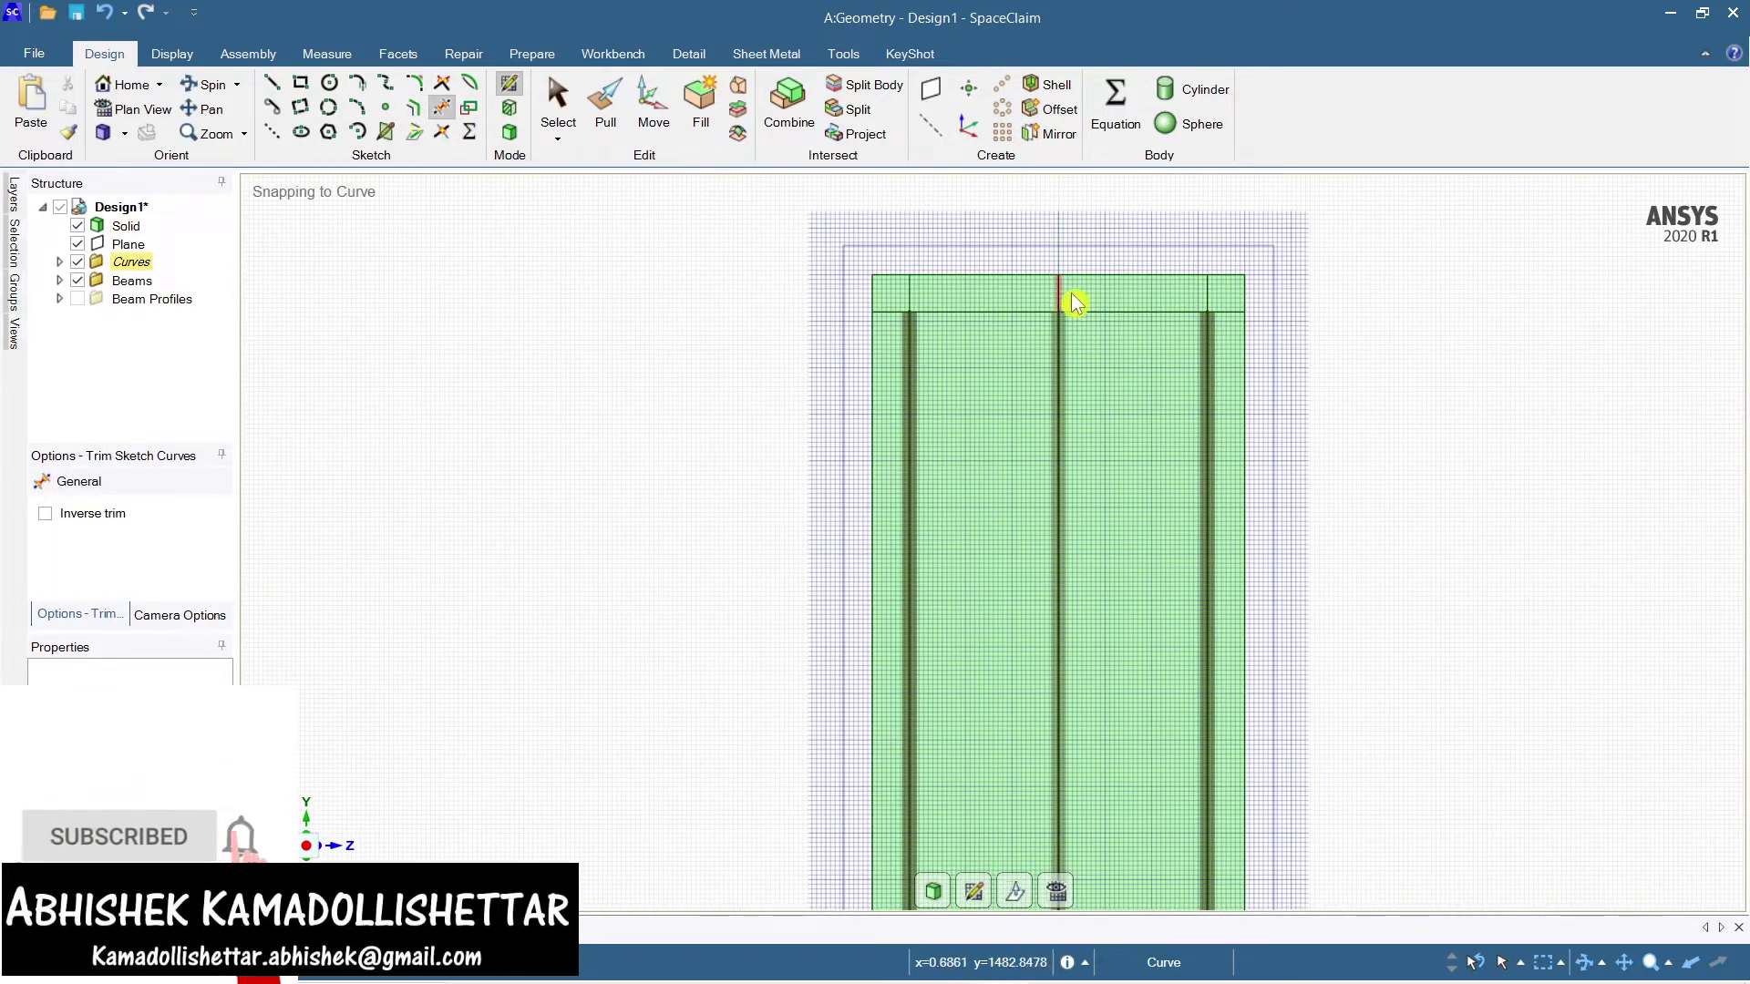
left_click(1099, 314)
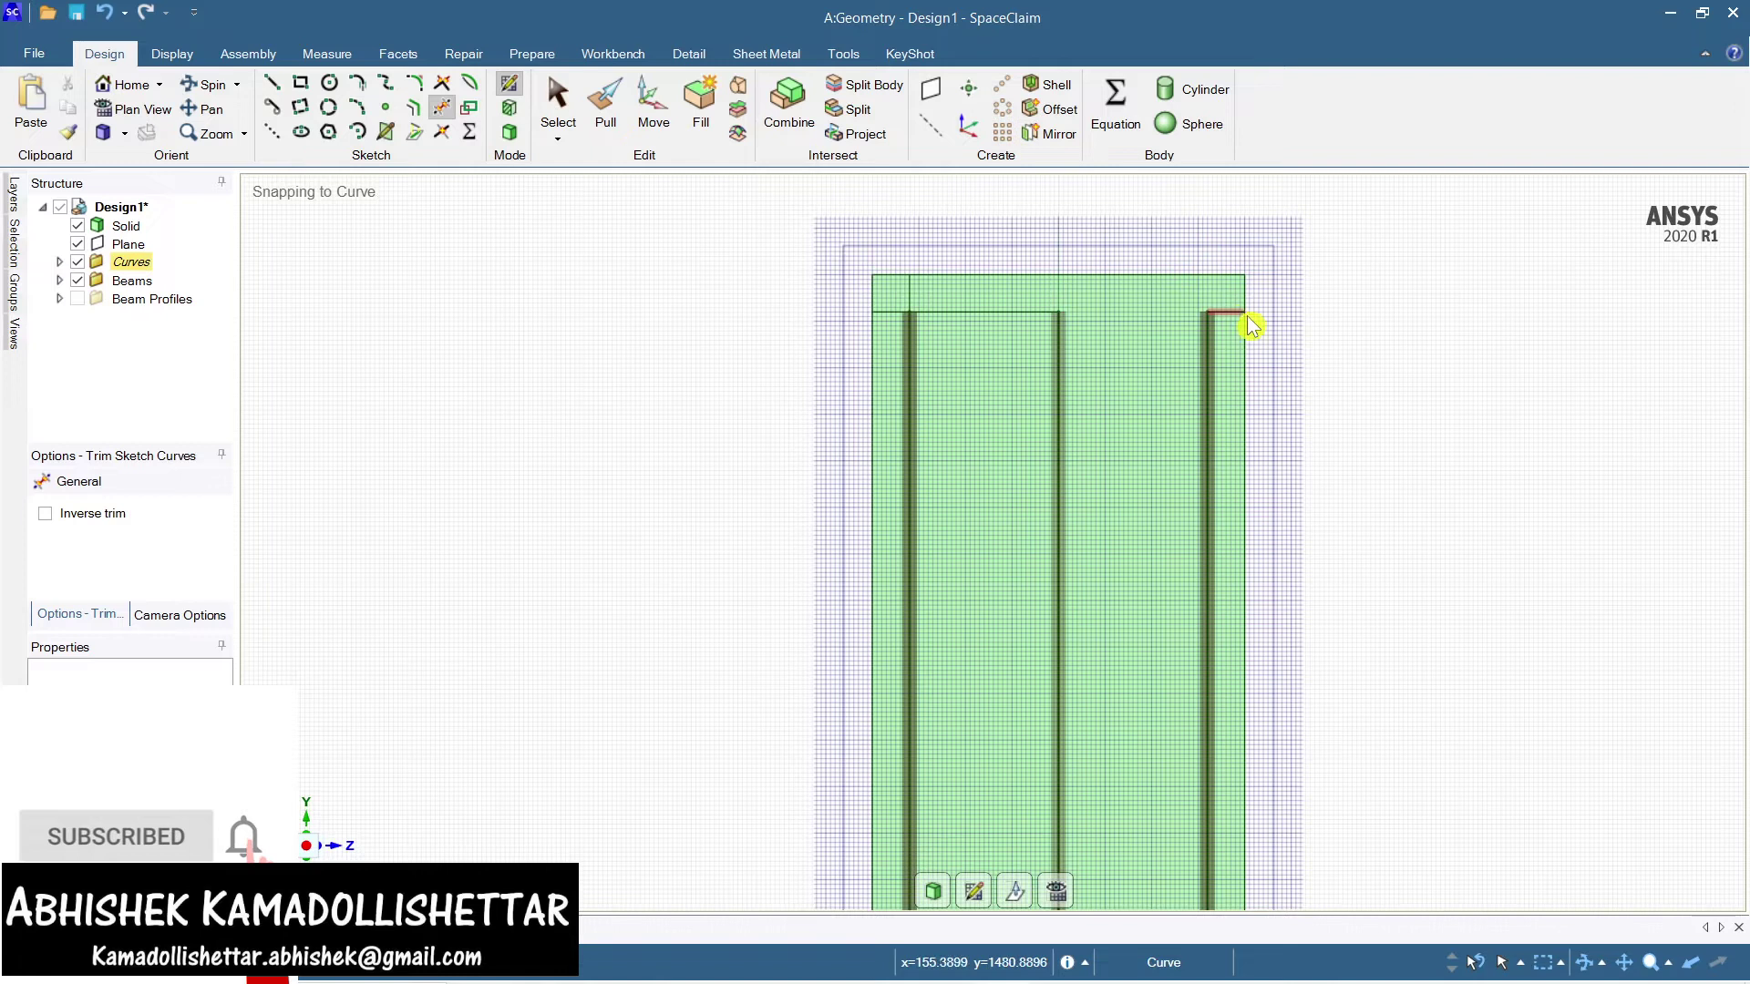
left_click(1236, 314)
left_click(1019, 317)
left_click(911, 296)
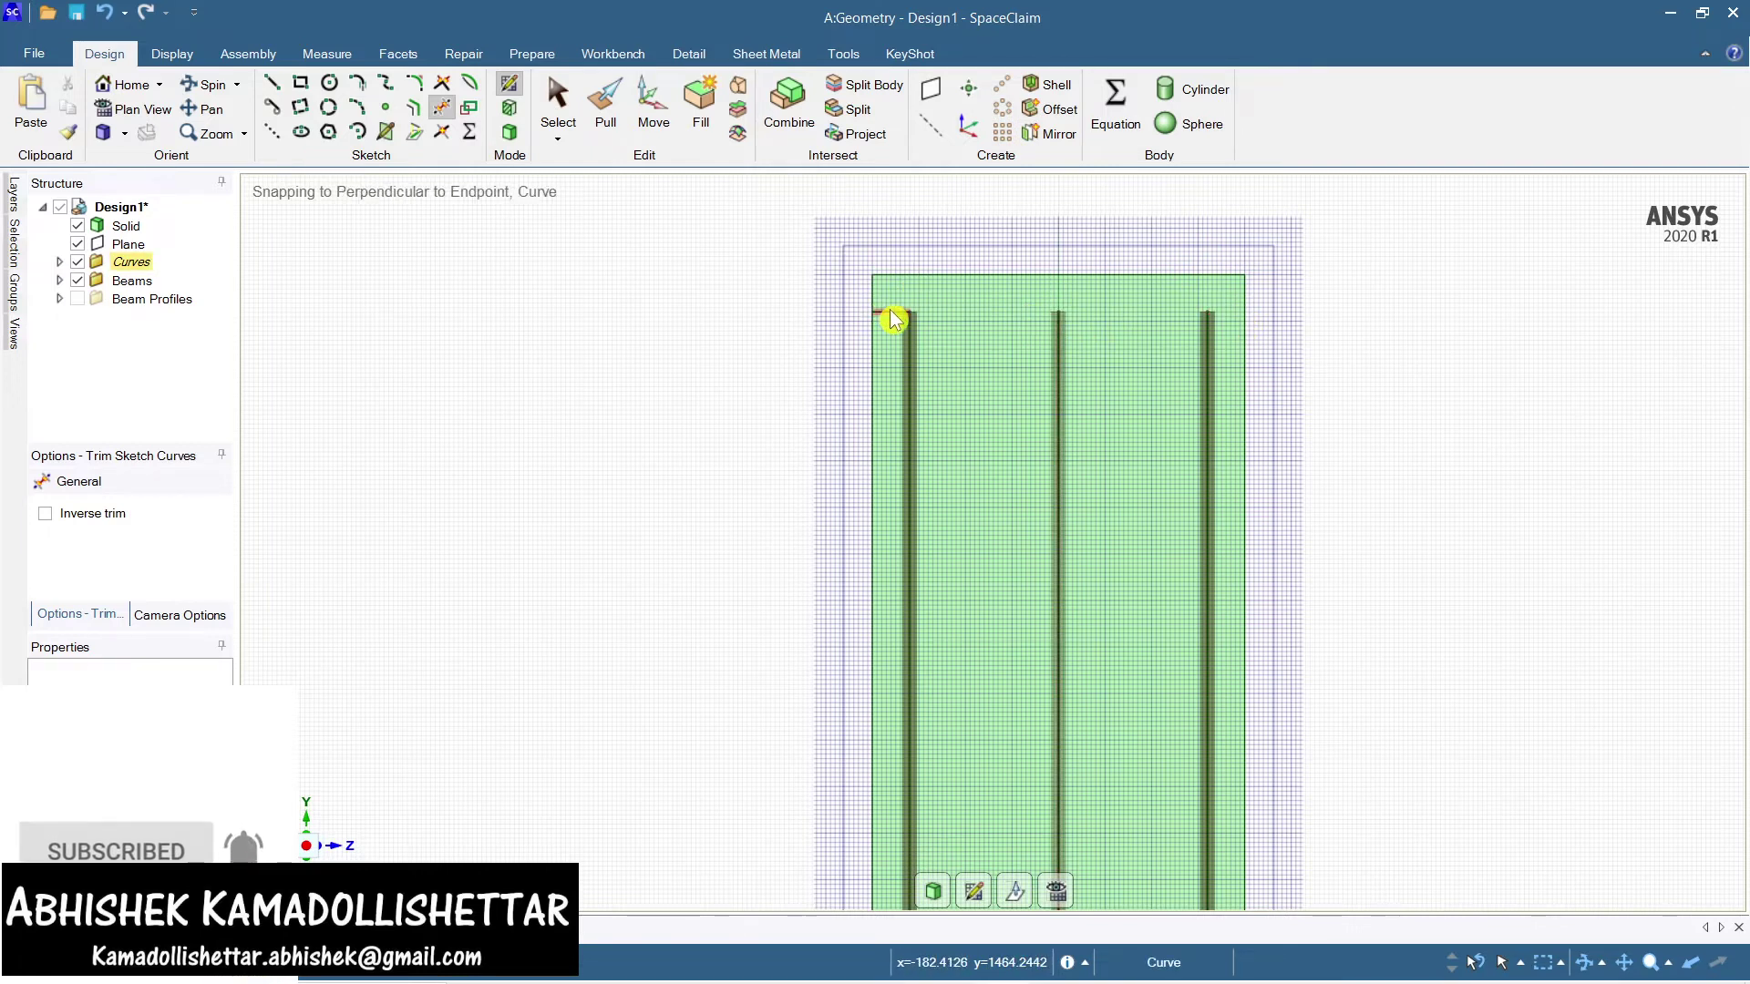
key("Escape")
key("Escape")
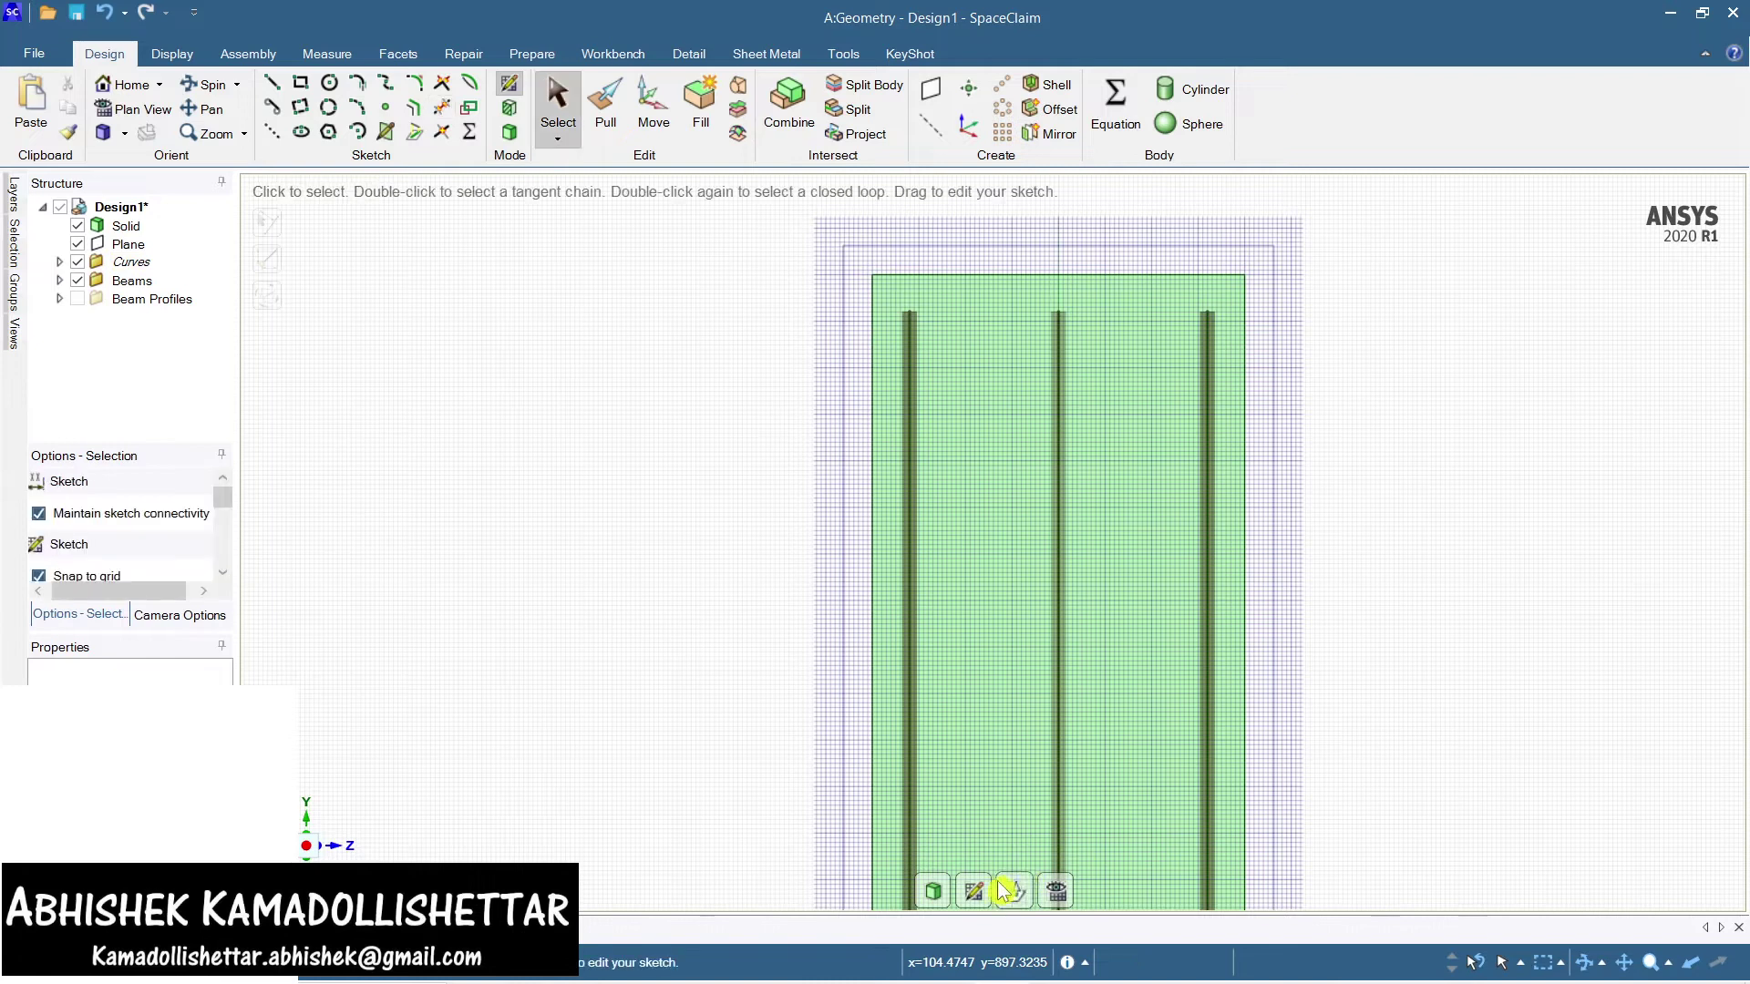
Return to 3D mode, adjust the view and select the column's front face
left_click(943, 896)
middle_click_drag(1399, 711, 1249, 639, "shift")
middle_click_drag(1249, 638, 1274, 670)
left_click(802, 300)
Turn the three new sketch curves into circular-profile beams
key("s")
left_click(772, 294)
left_click(914, 312, "ctrl")
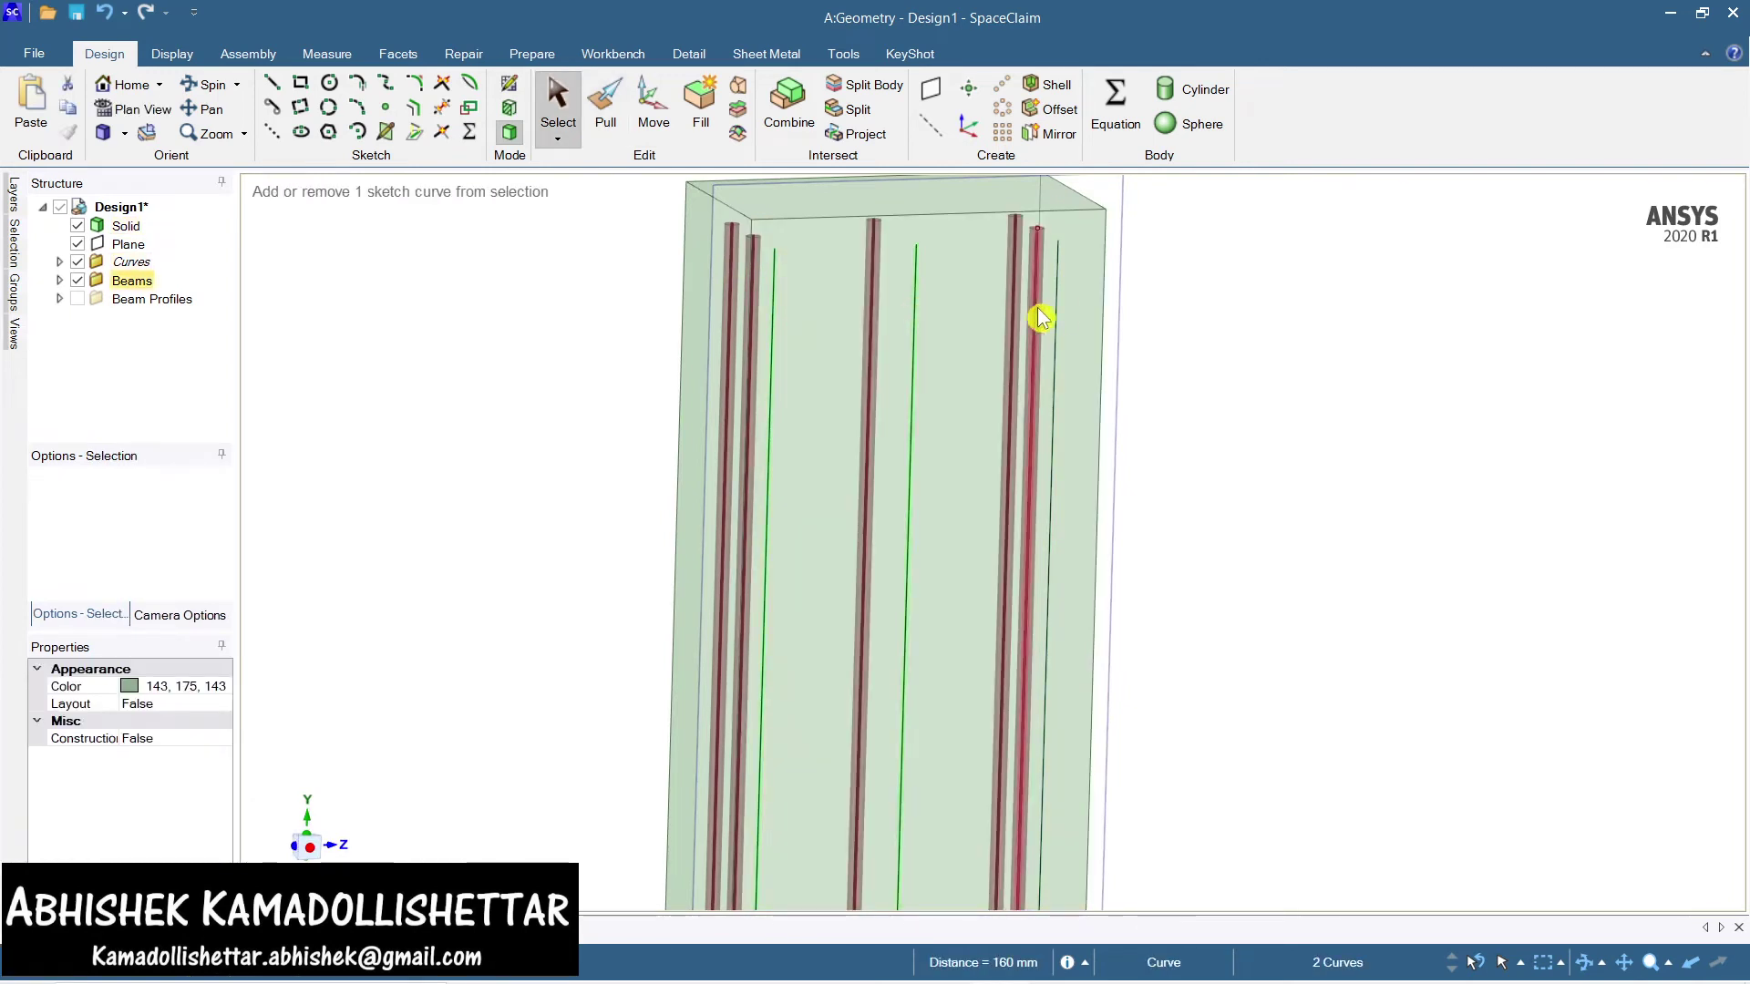
left_click(1061, 311, "ctrl")
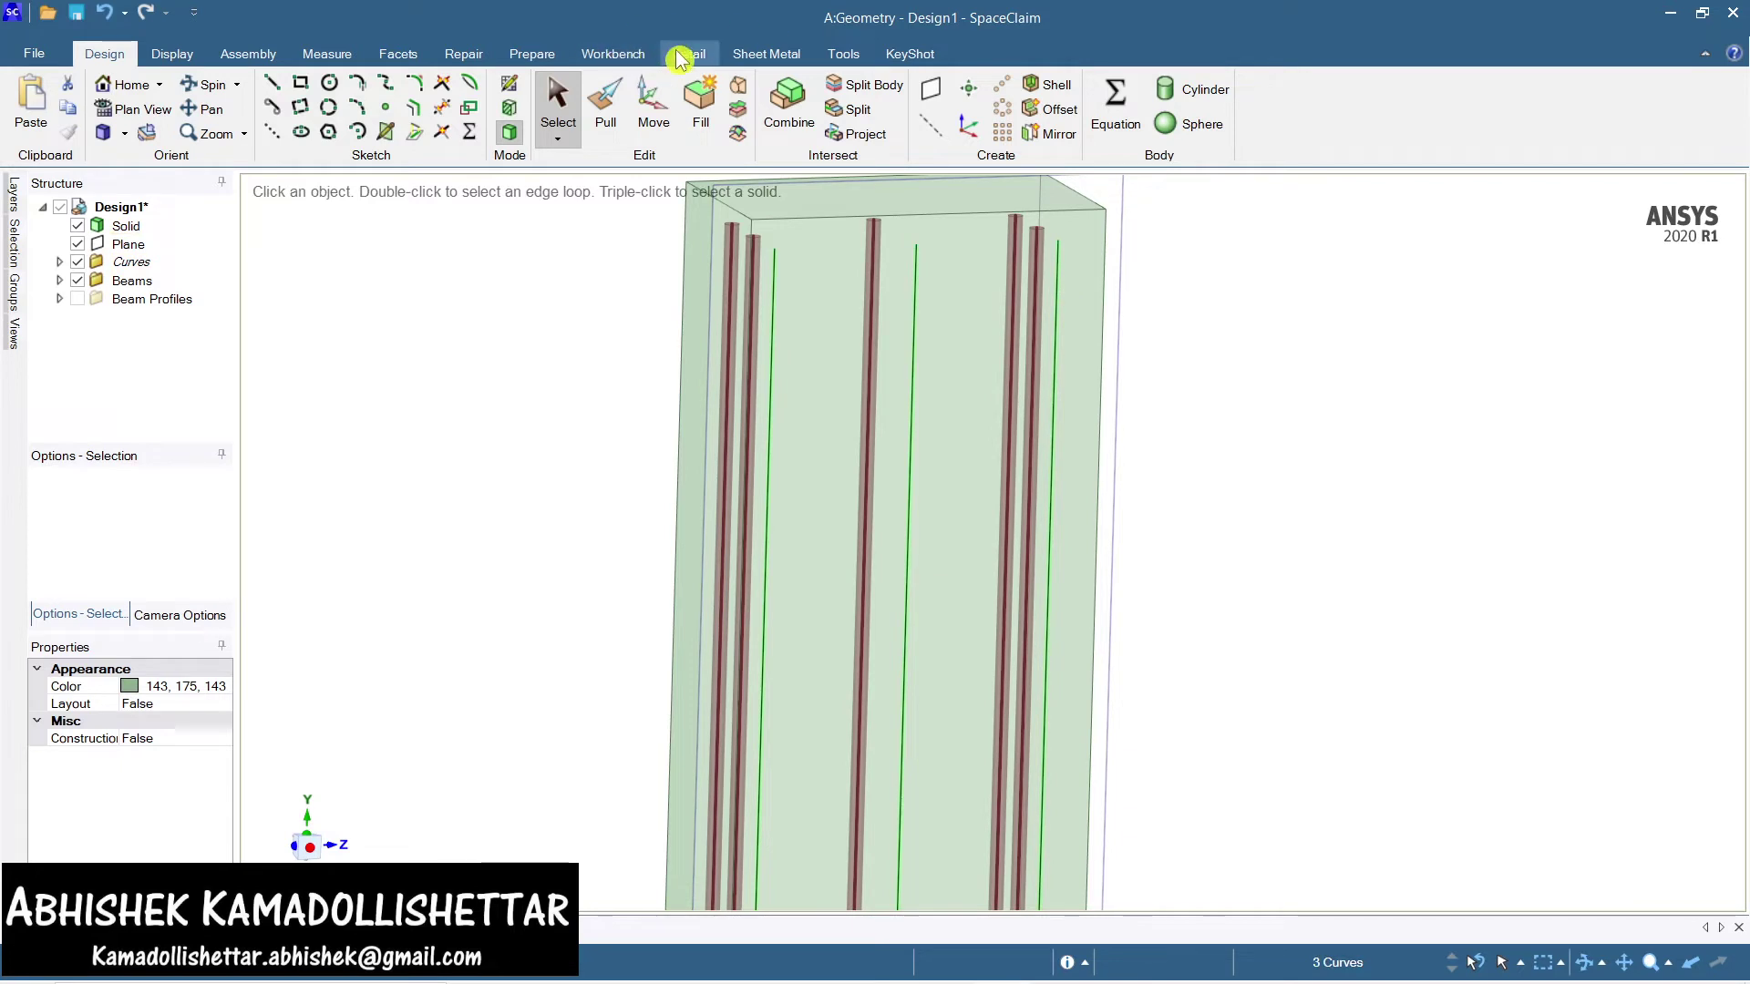
left_click(550, 56)
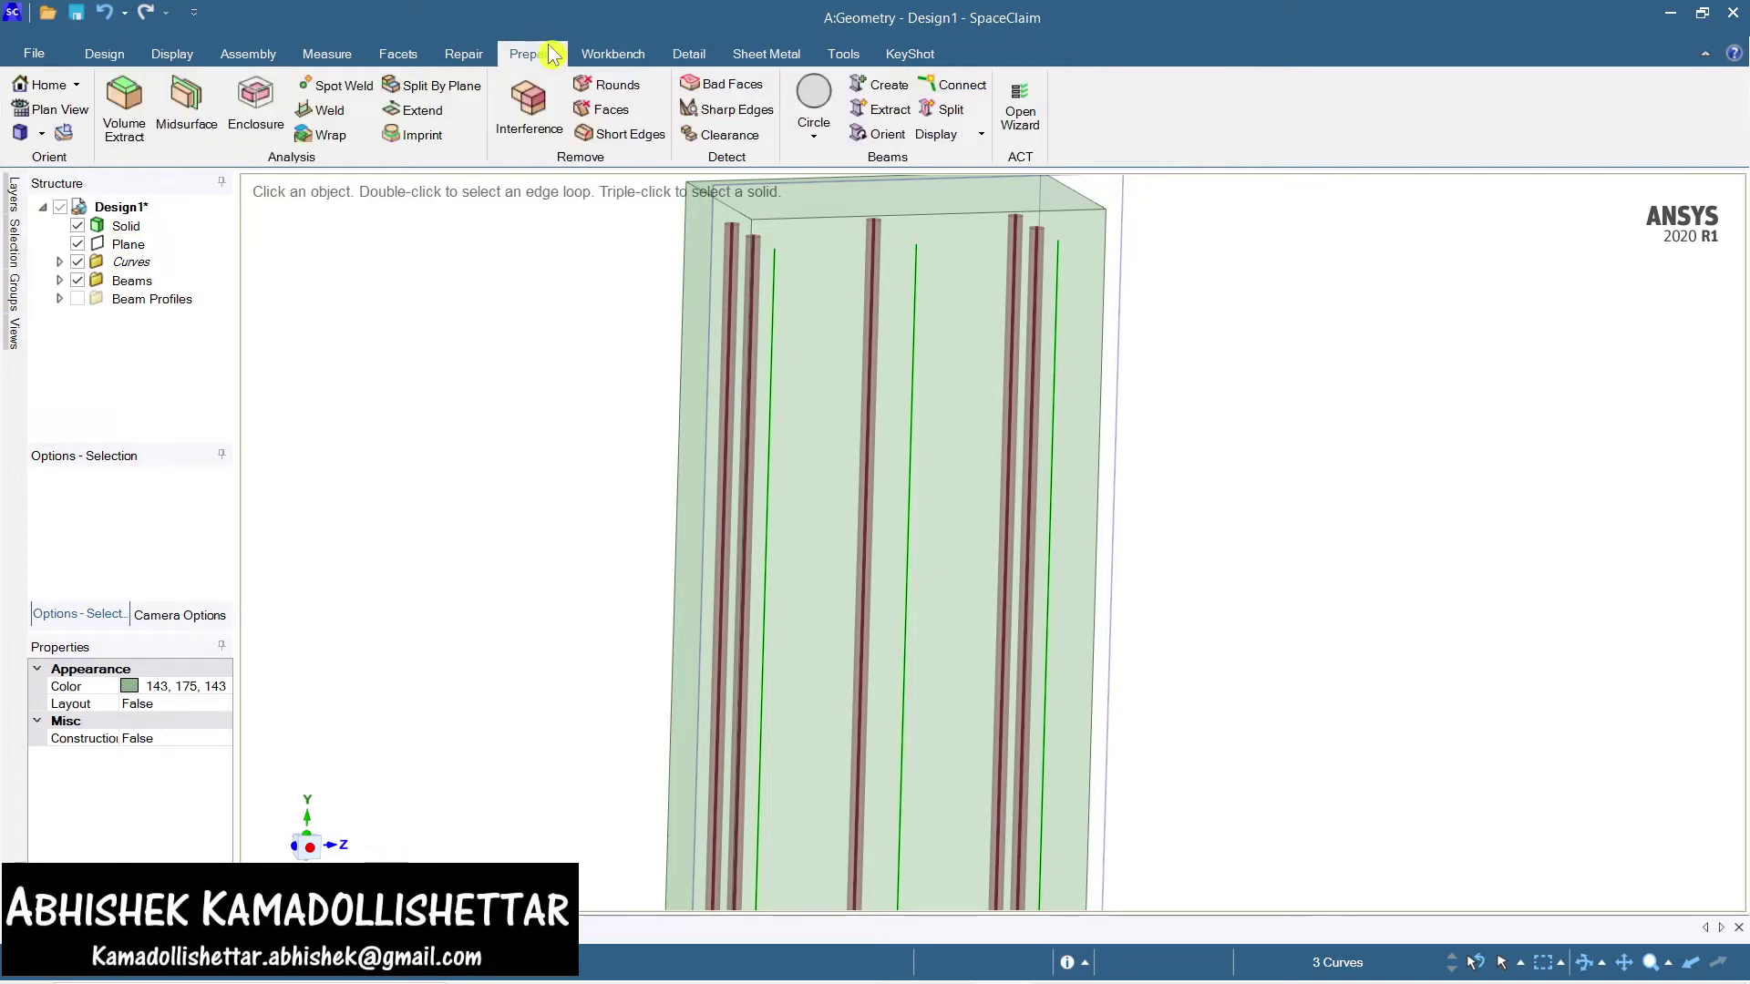
left_click(813, 137)
left_click(871, 201)
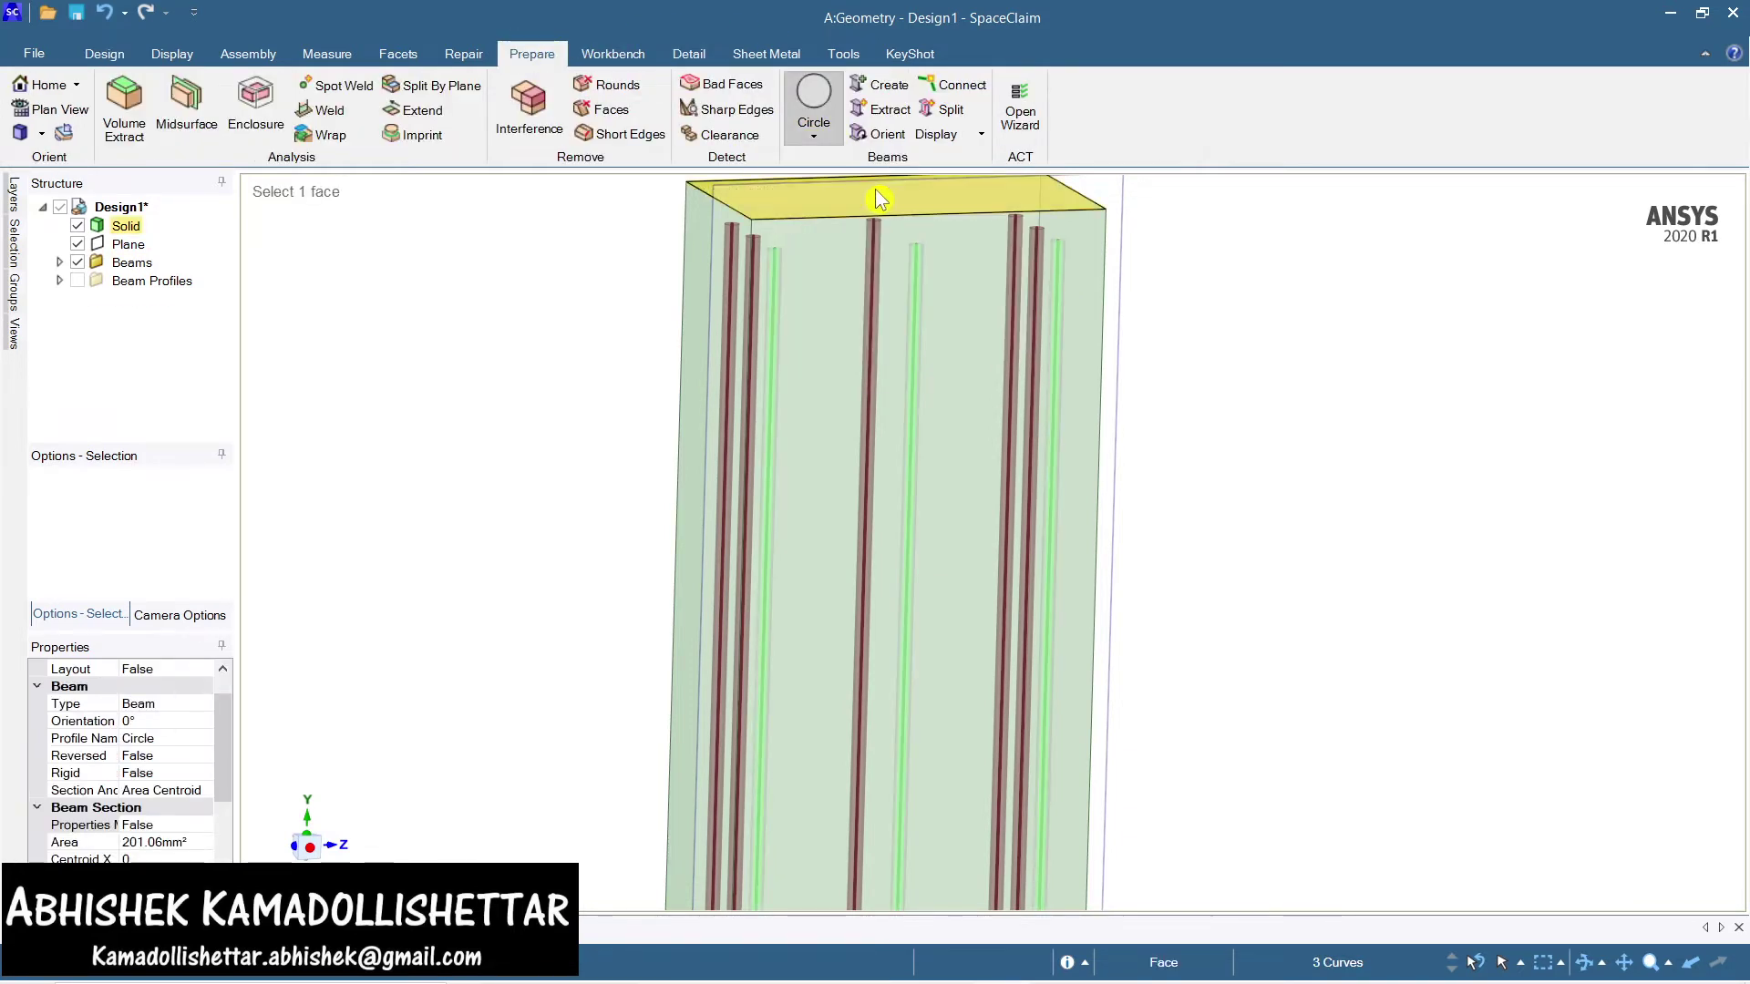
Colour the three new beams red and clear the selection
left_click(182, 56)
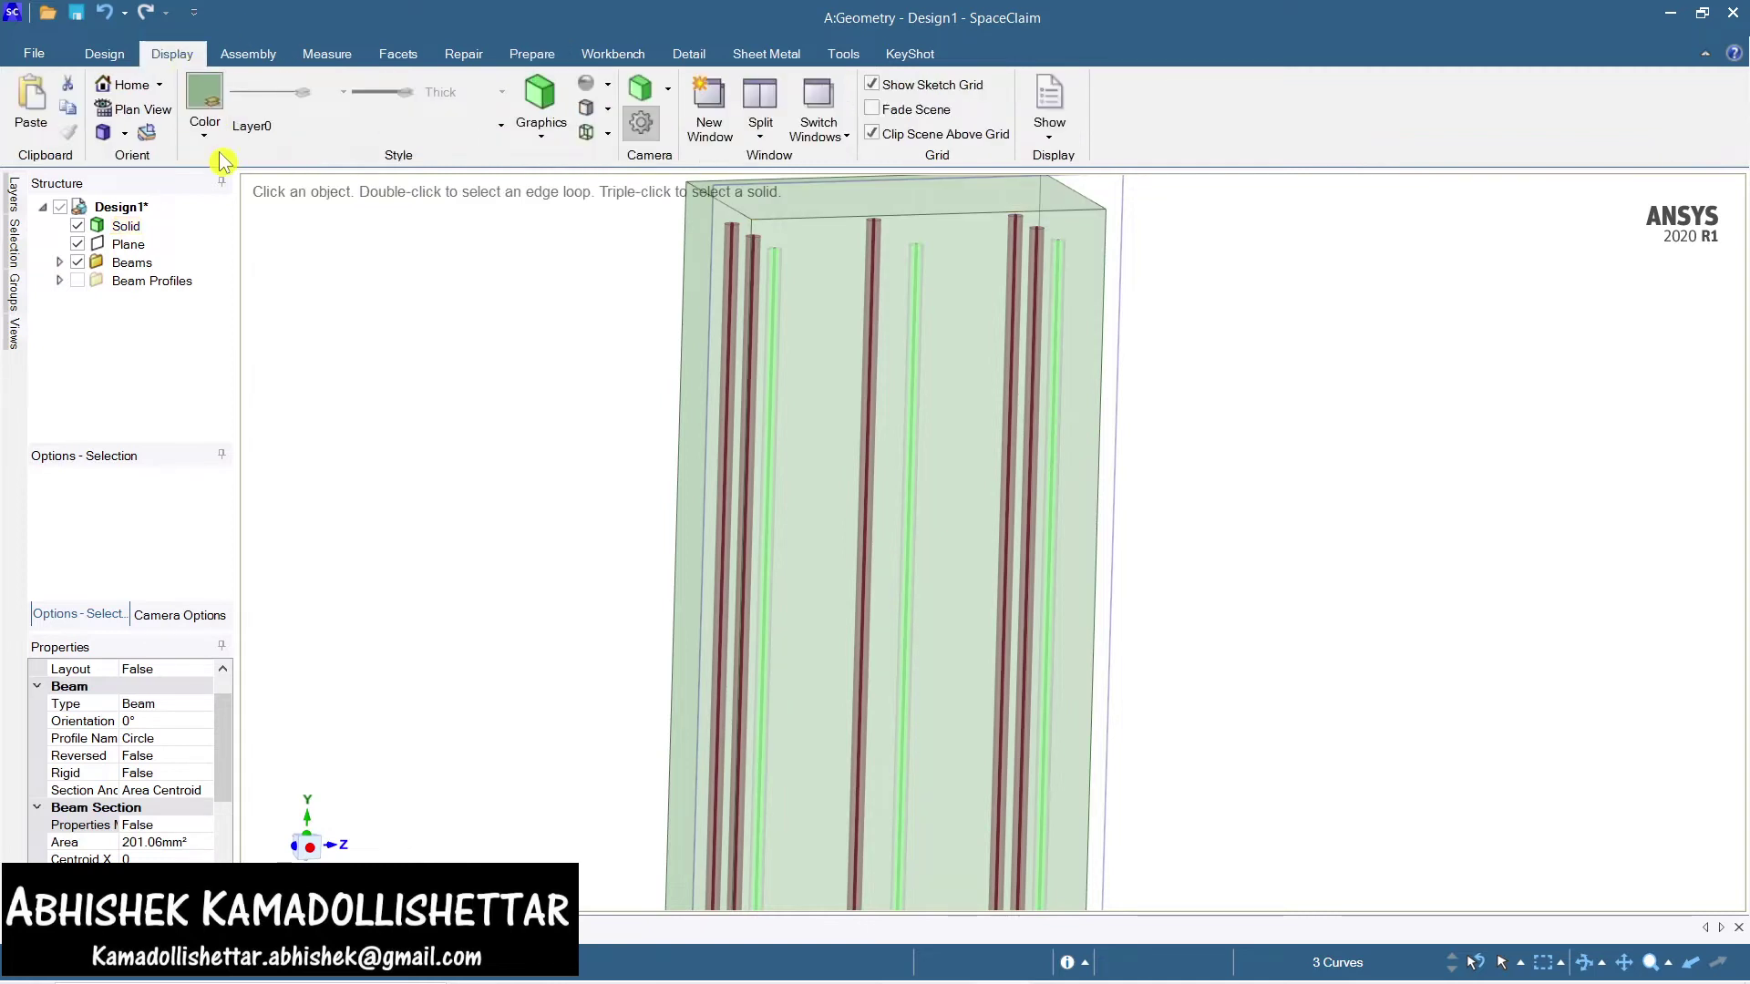
left_click(202, 133)
left_click(200, 475)
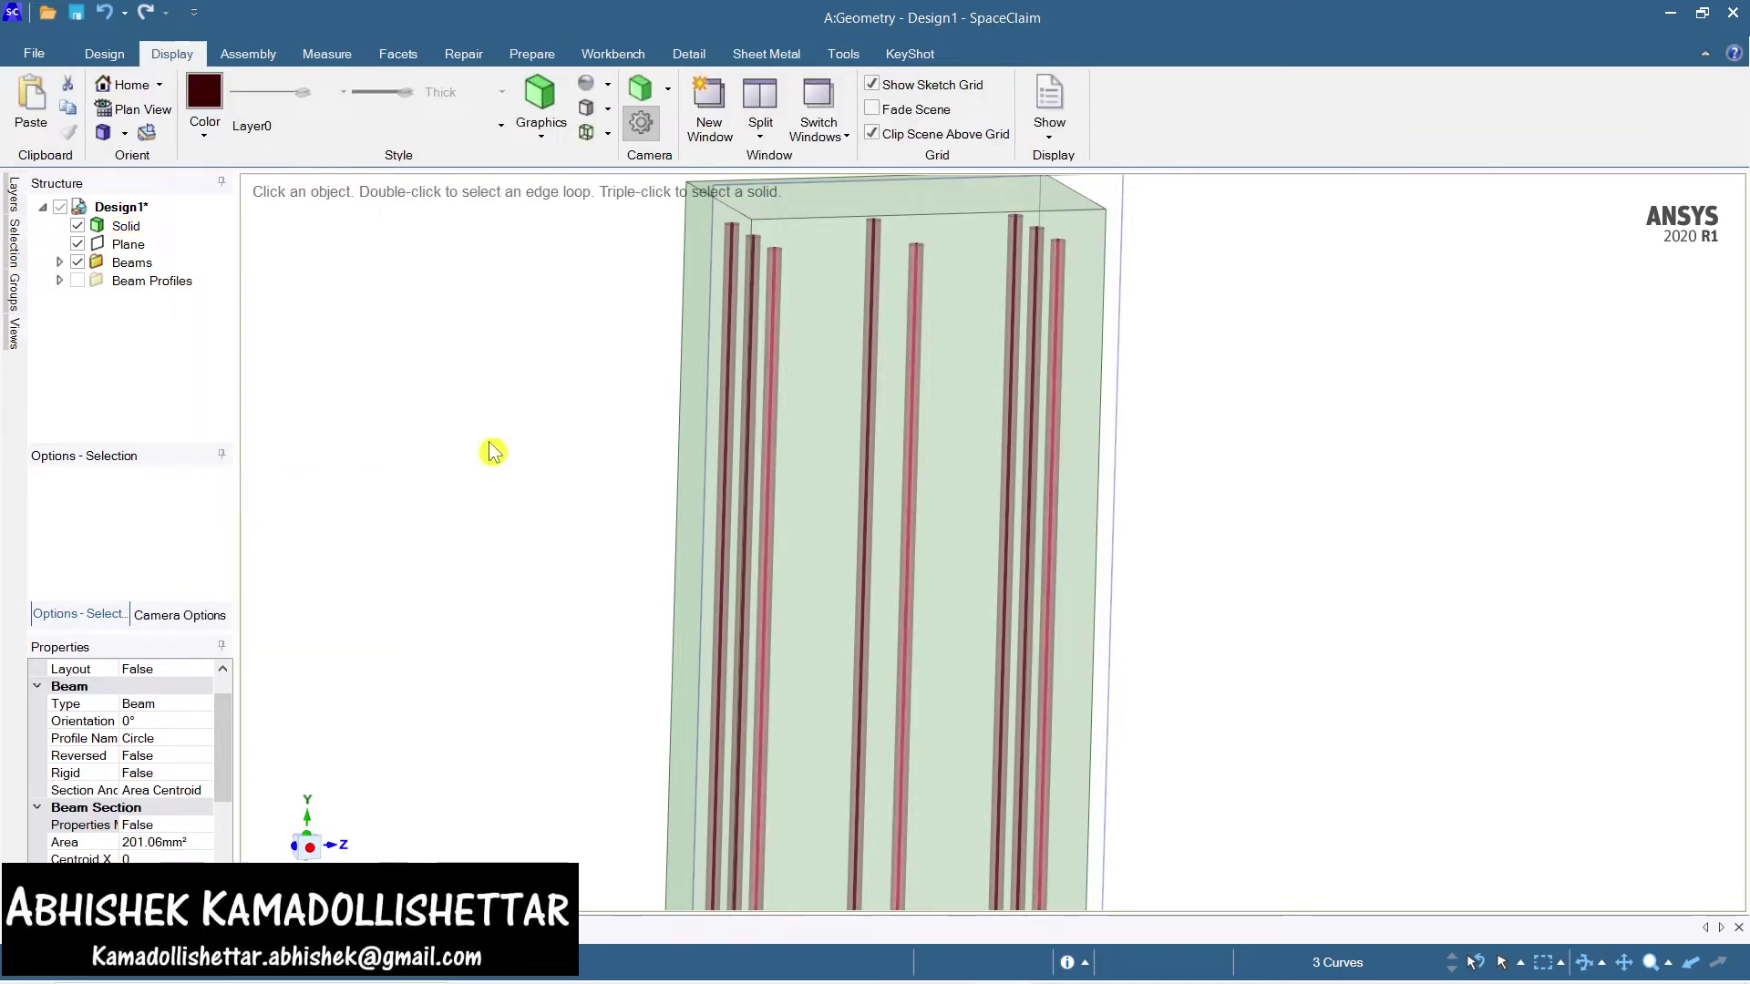
left_click(553, 467)
Delete the previously used sketch plane without saving the file
middle_click_drag(589, 461, 676, 515, "shift")
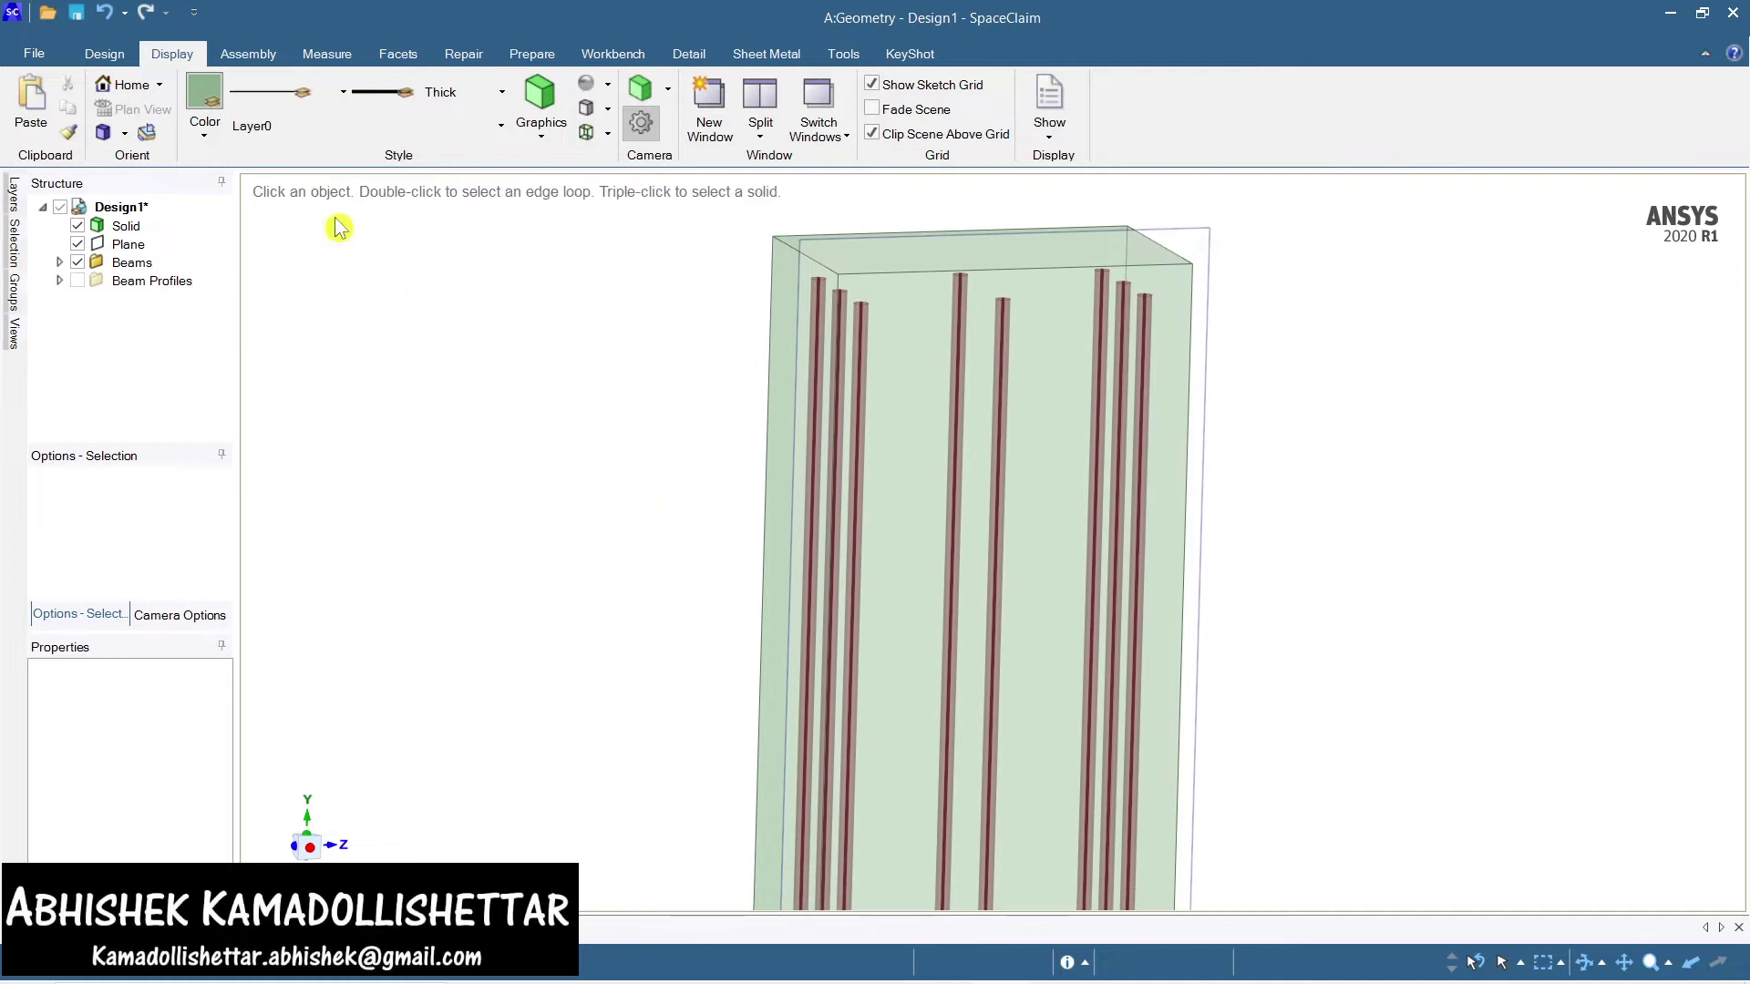
left_click(106, 55)
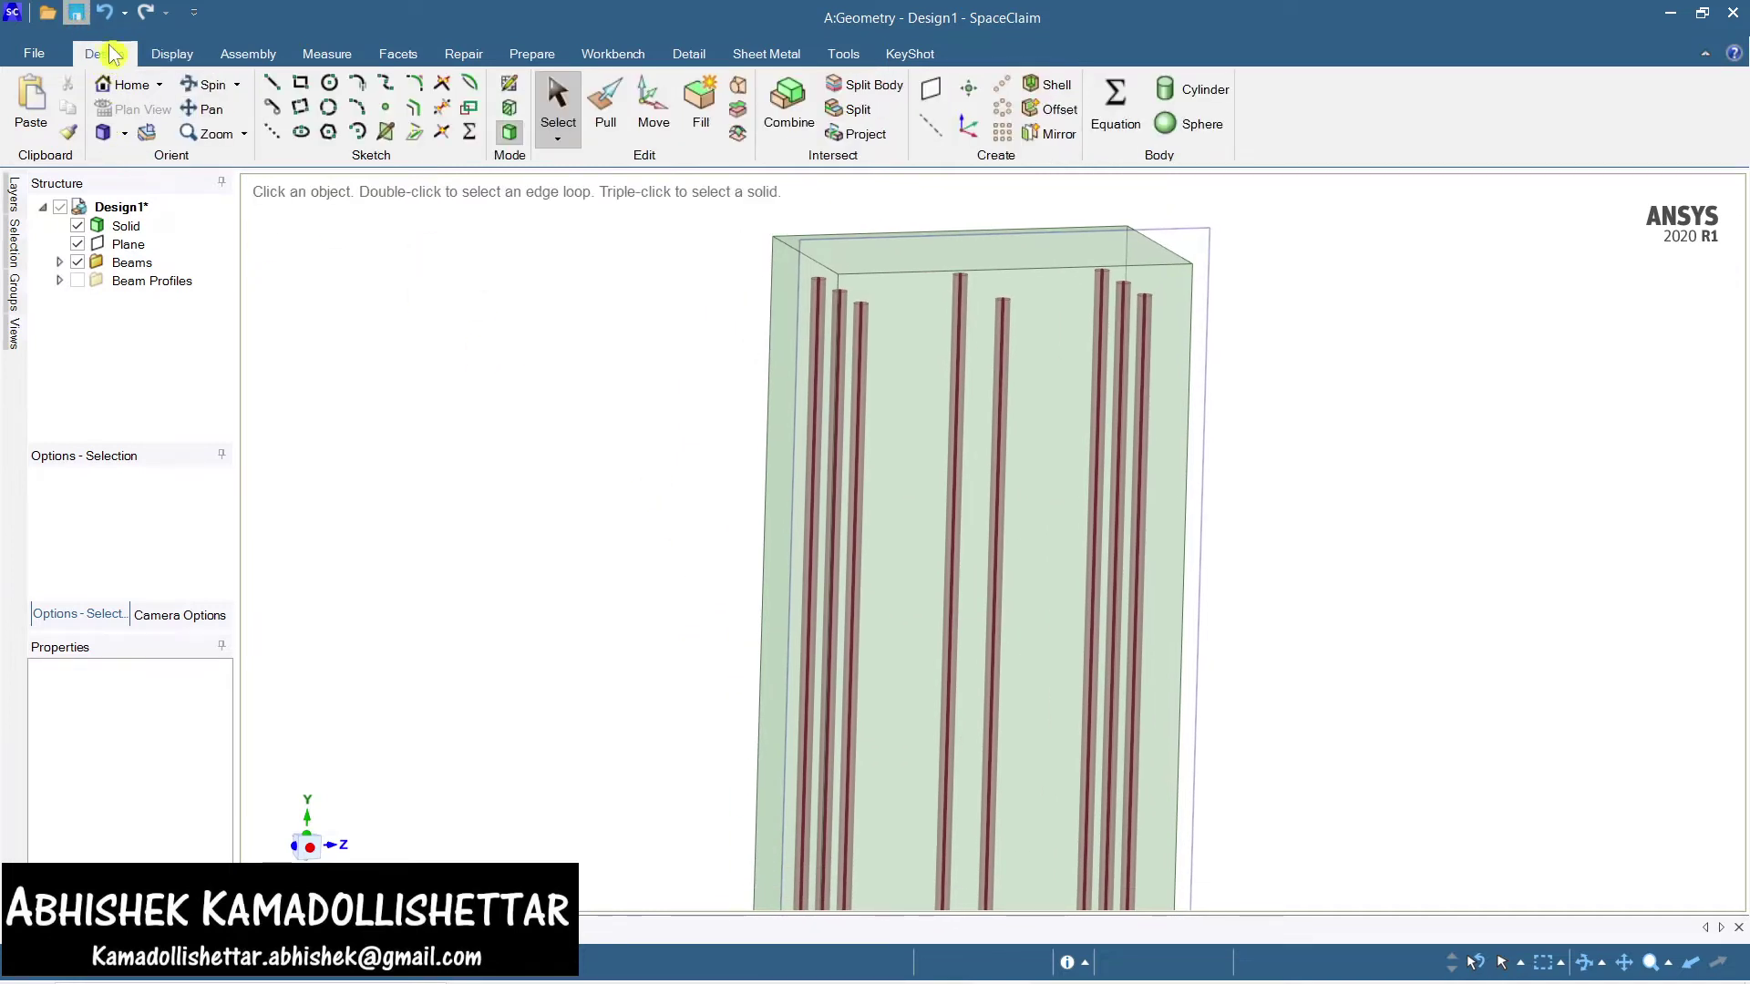
key("ctrl+s")
left_click(1205, 200)
middle_click_drag(1330, 421, 1257, 500, "shift")
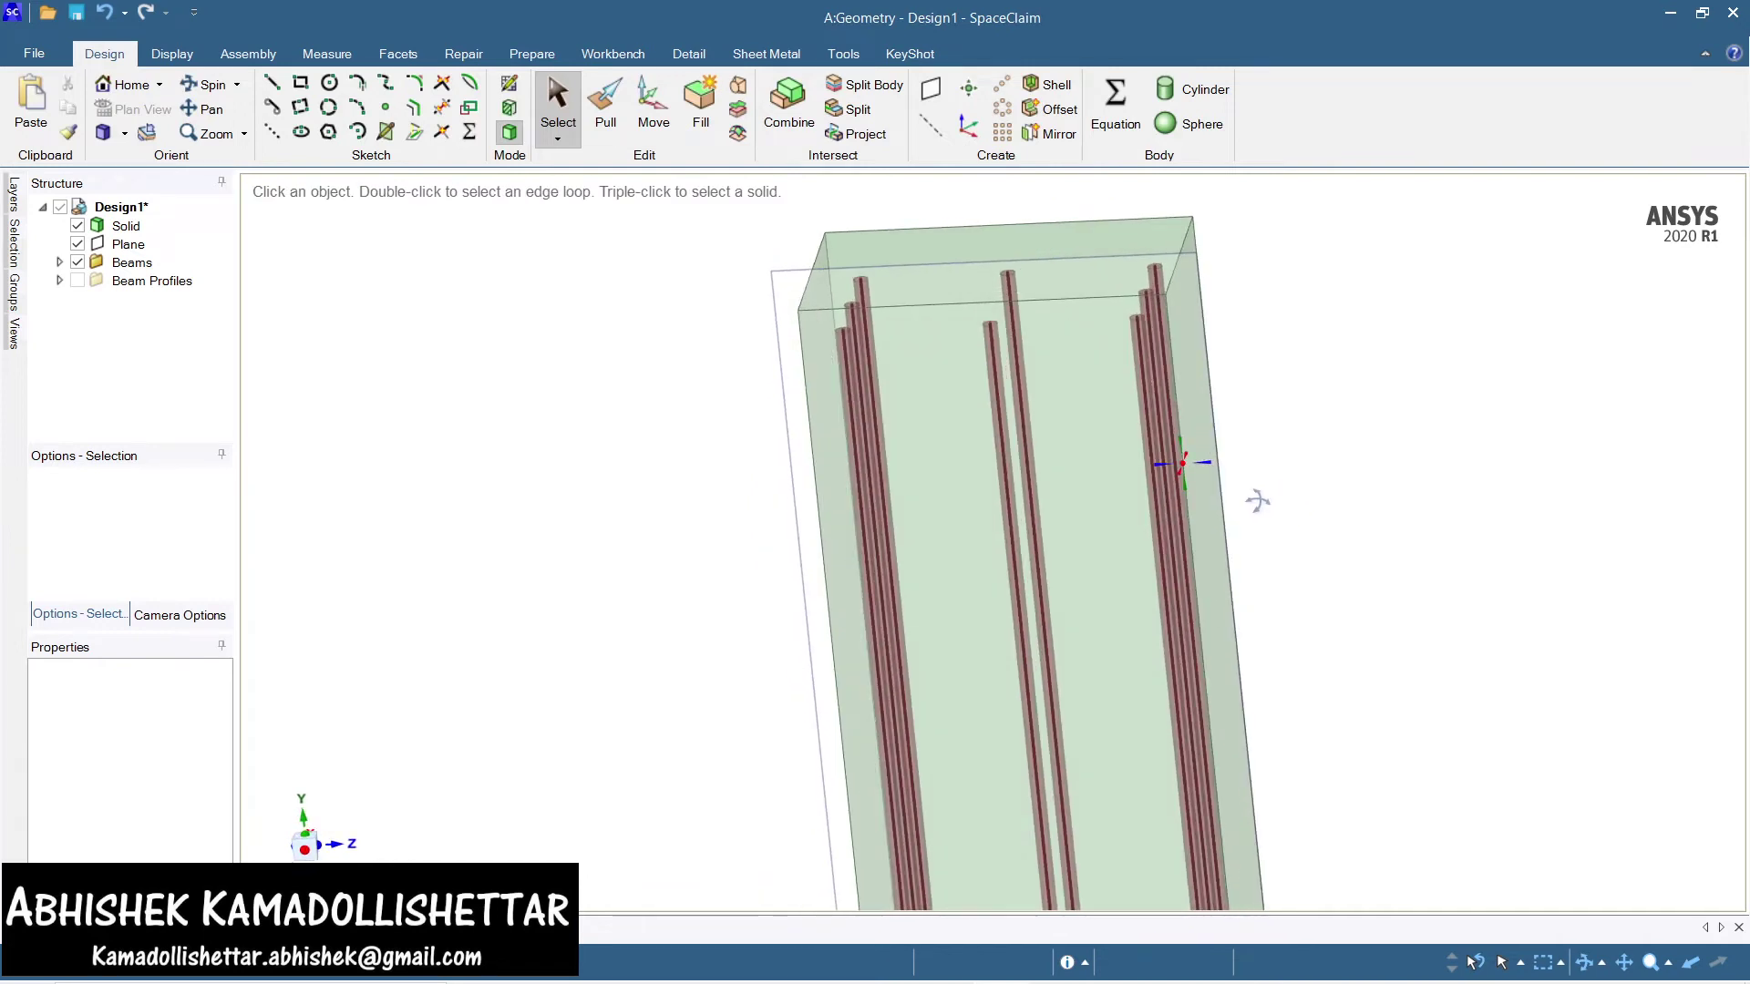
left_click(790, 285)
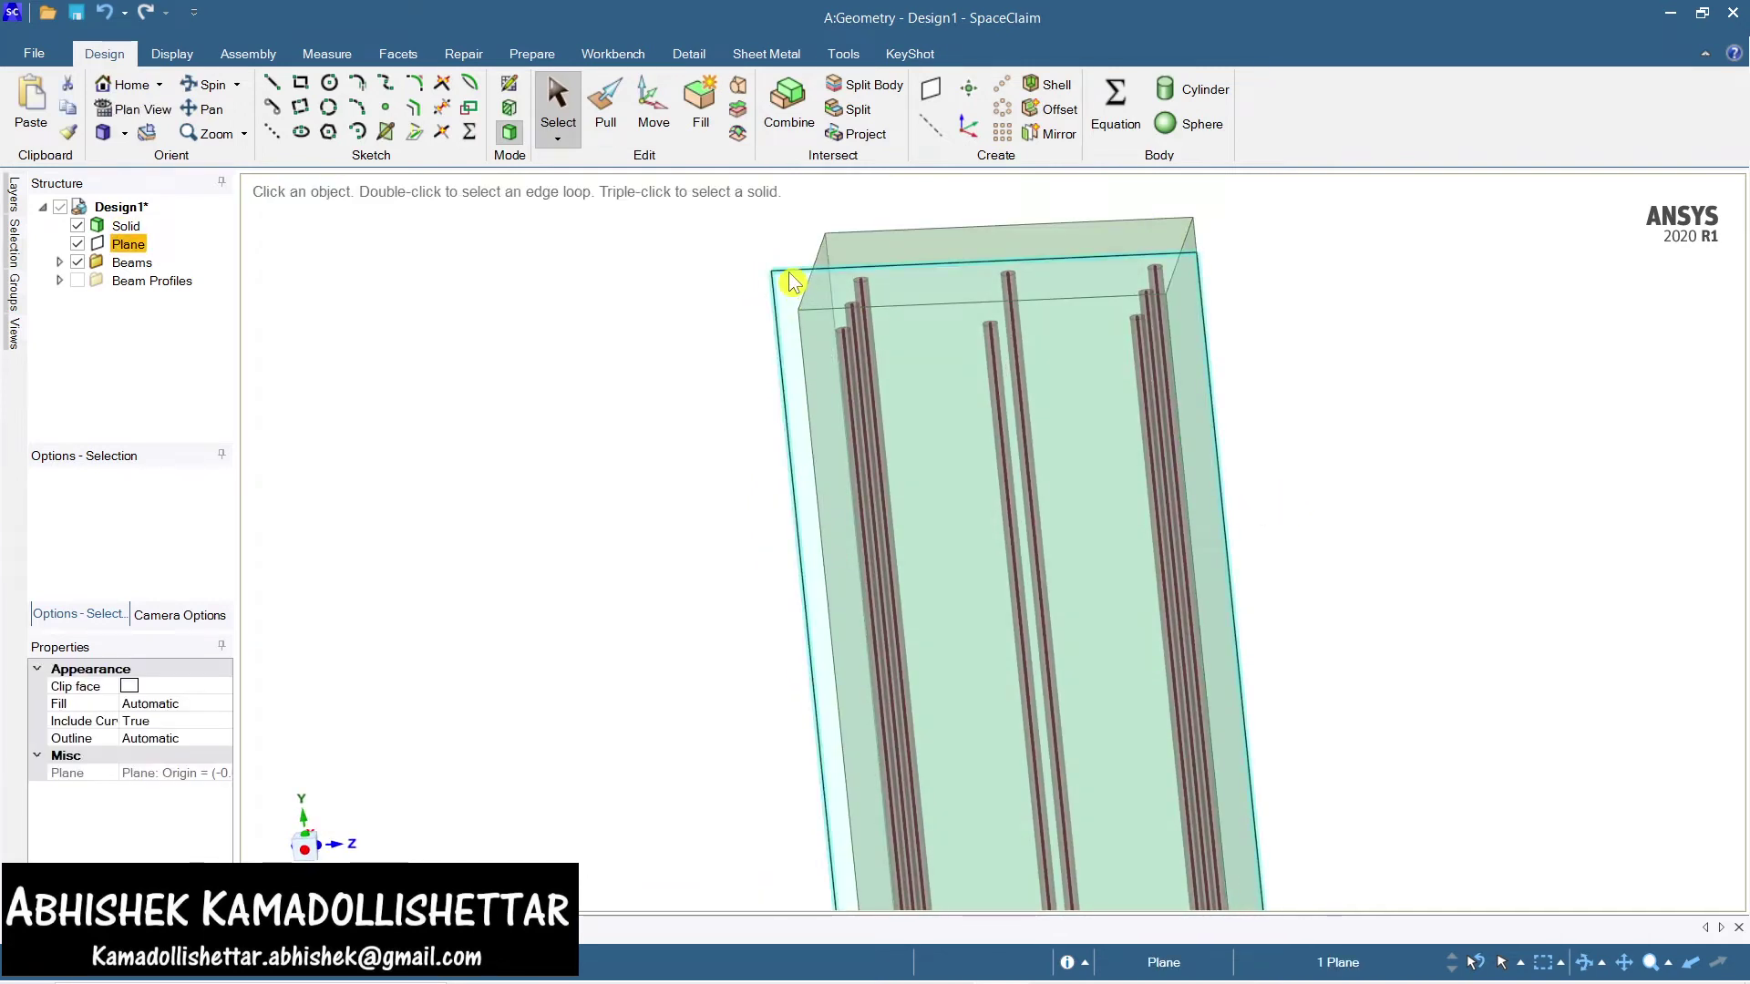
key("Delete")
Switch to an isometric view and select the column's top face
middle_click_drag(1277, 407, 1015, 407)
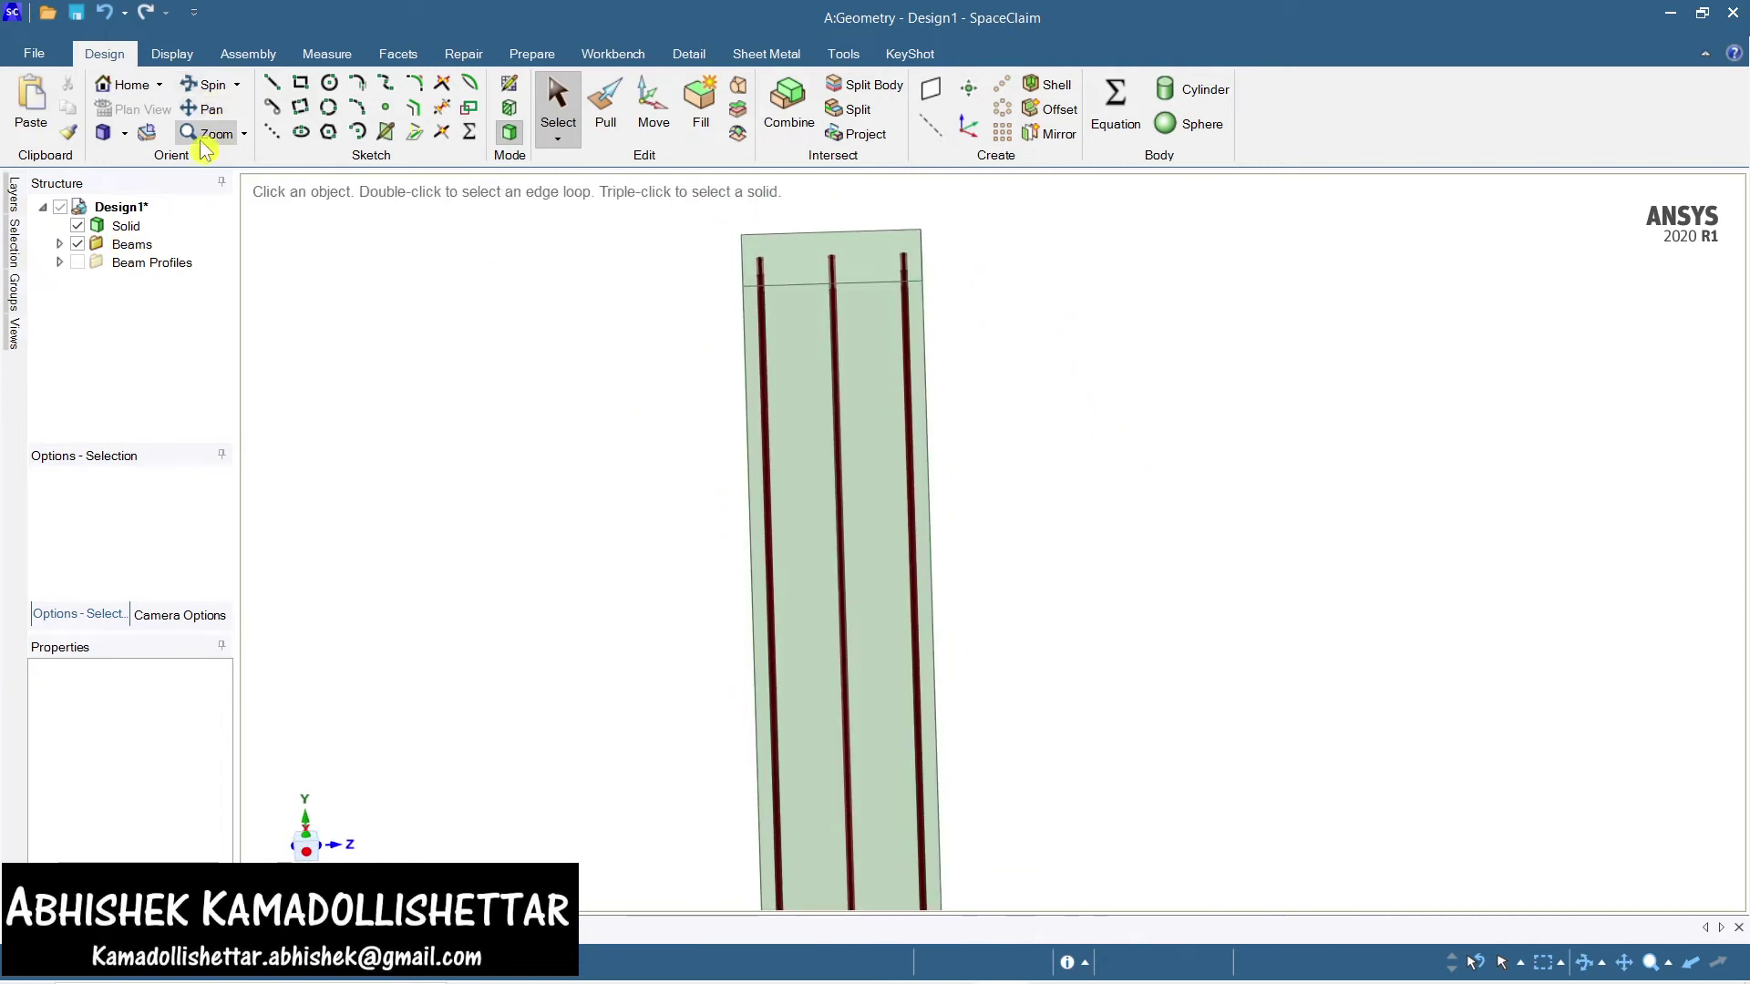
left_click(108, 138)
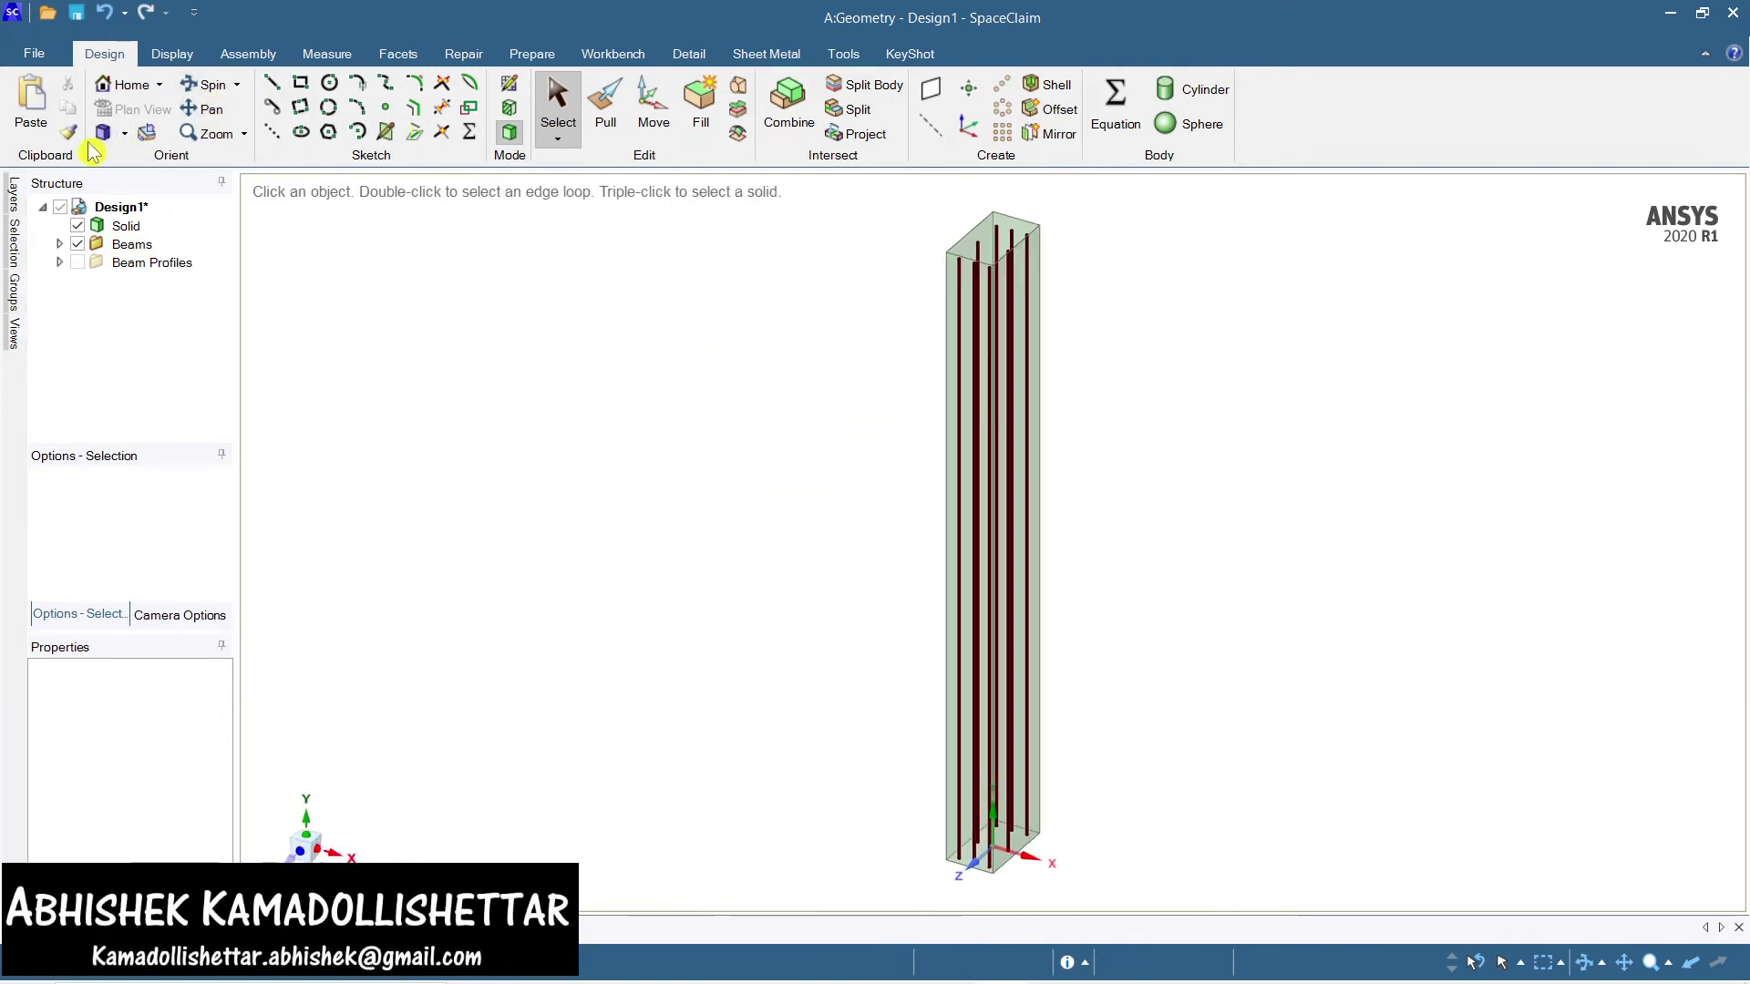
scroll(964, 282, "up", 3)
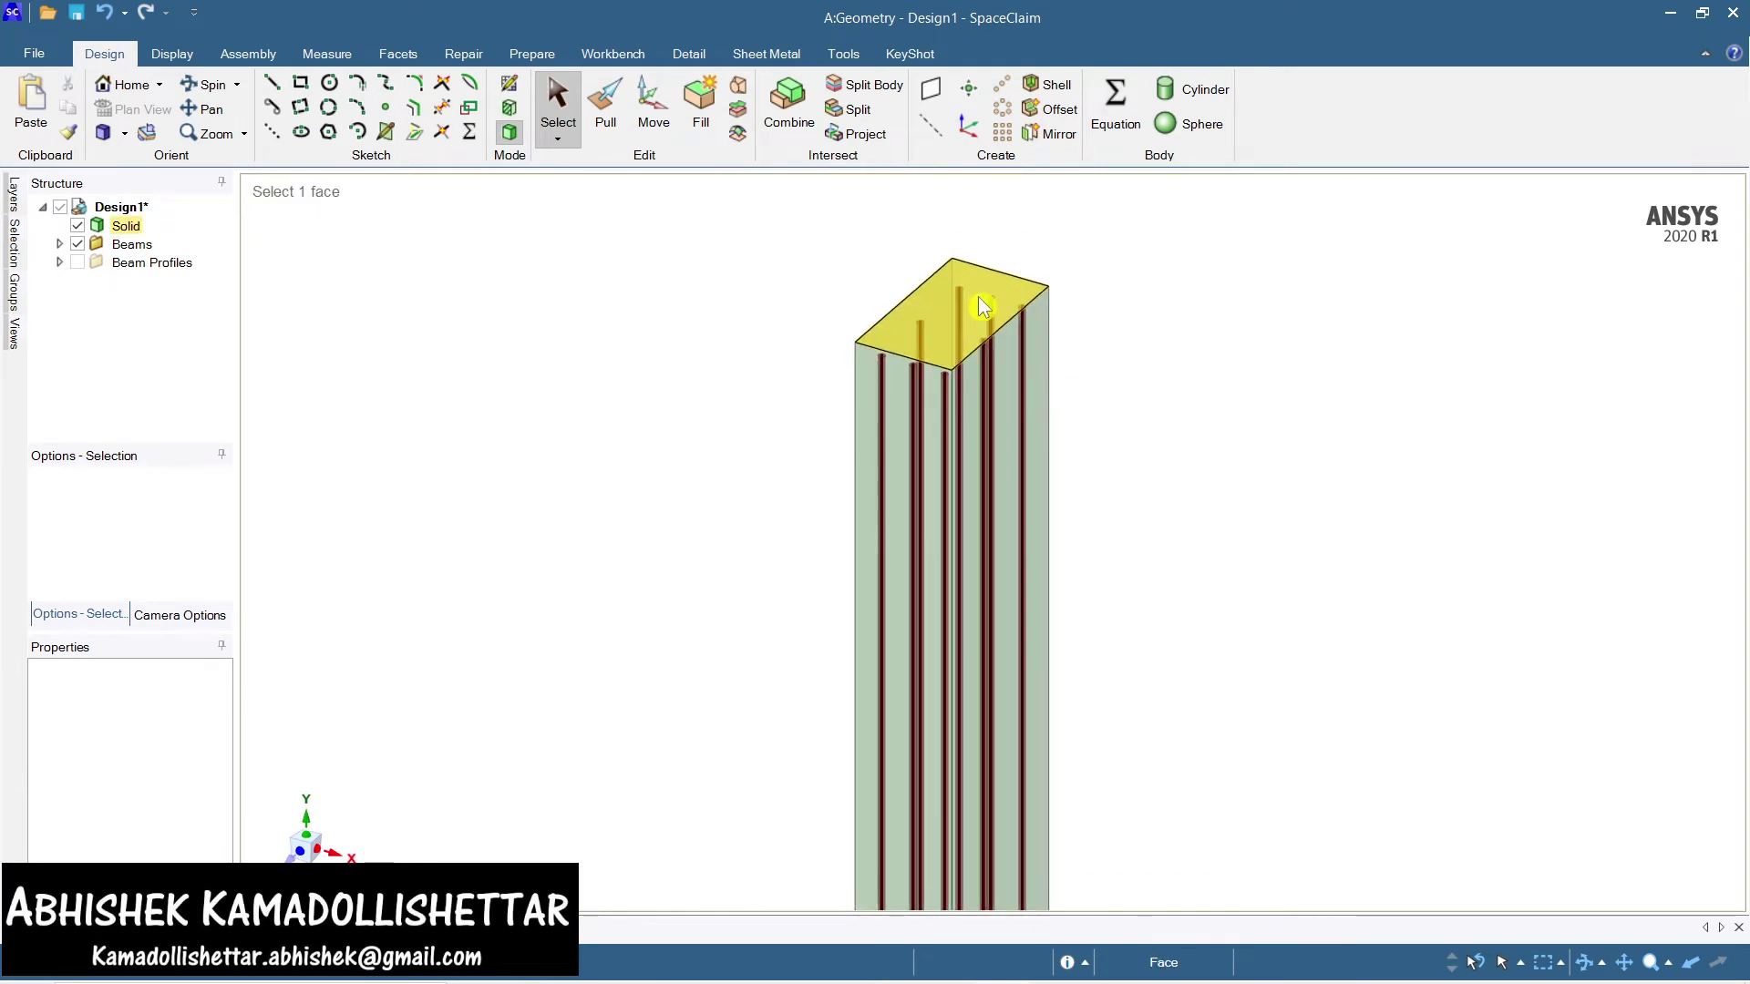
left_click(1169, 821)
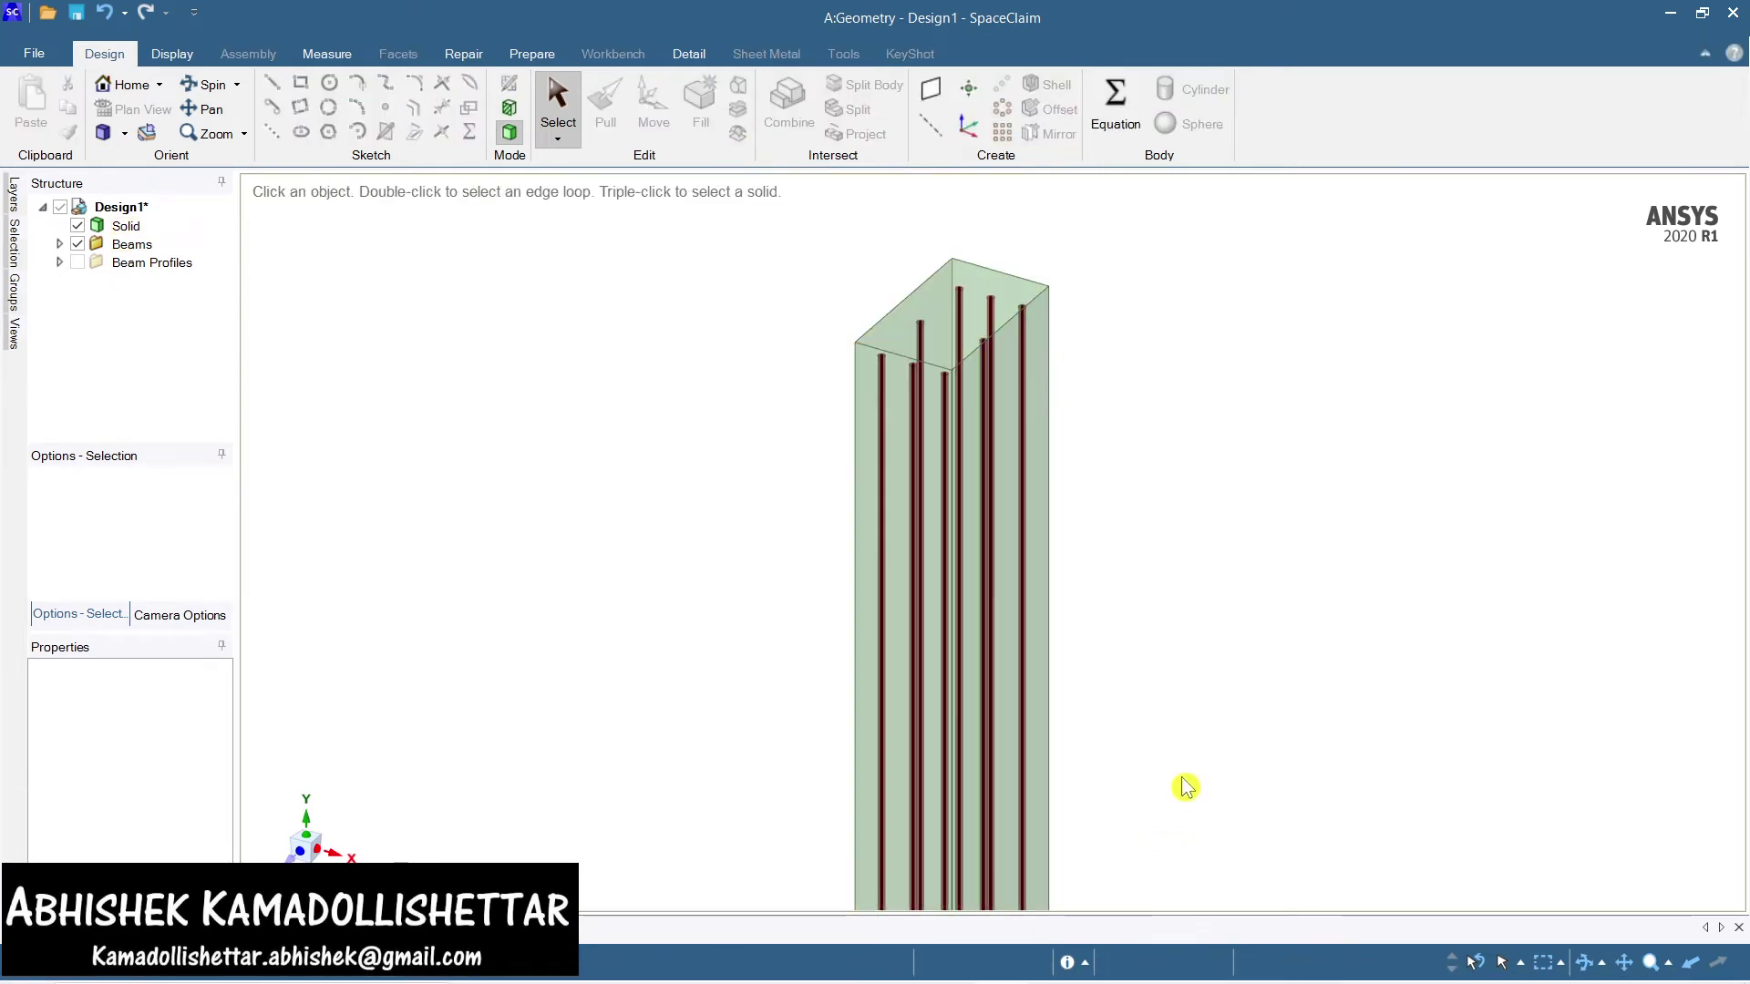
middle_click_drag(1185, 771, 1138, 798, "ctrl")
middle_click_drag(1207, 699, 1222, 718, "ctrl")
scroll(924, 353, "up", 1)
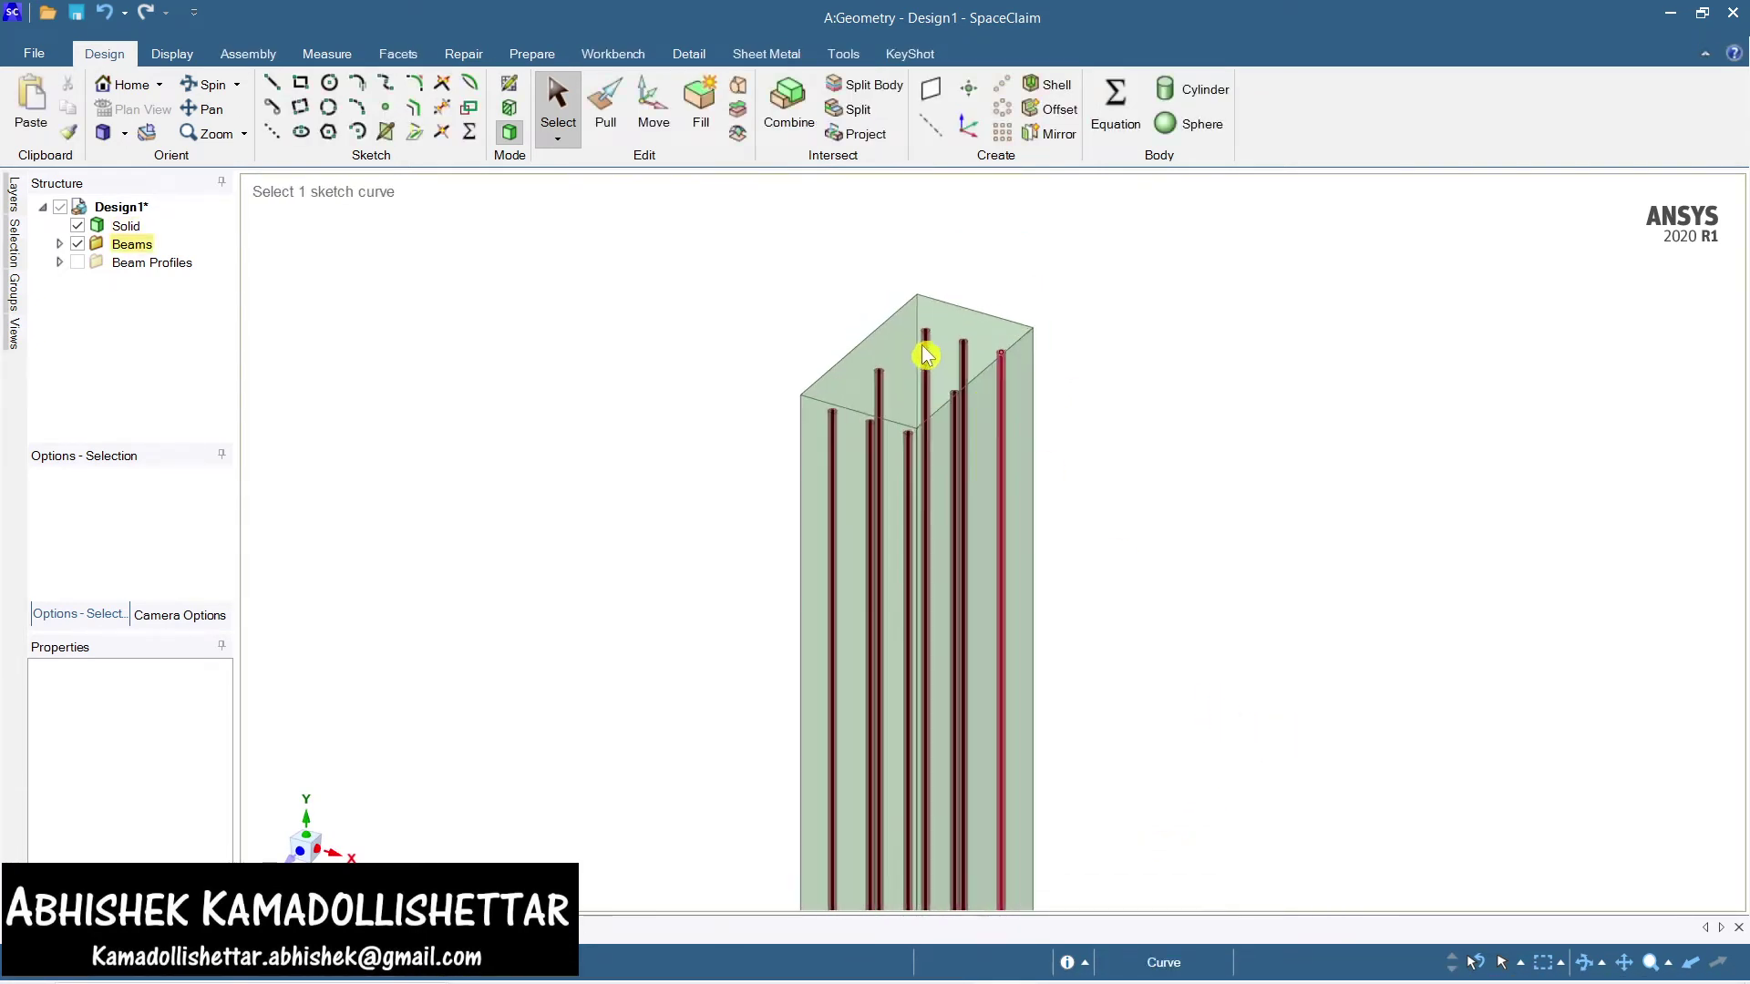
middle_click_drag(925, 355, 907, 344)
left_click(907, 345)
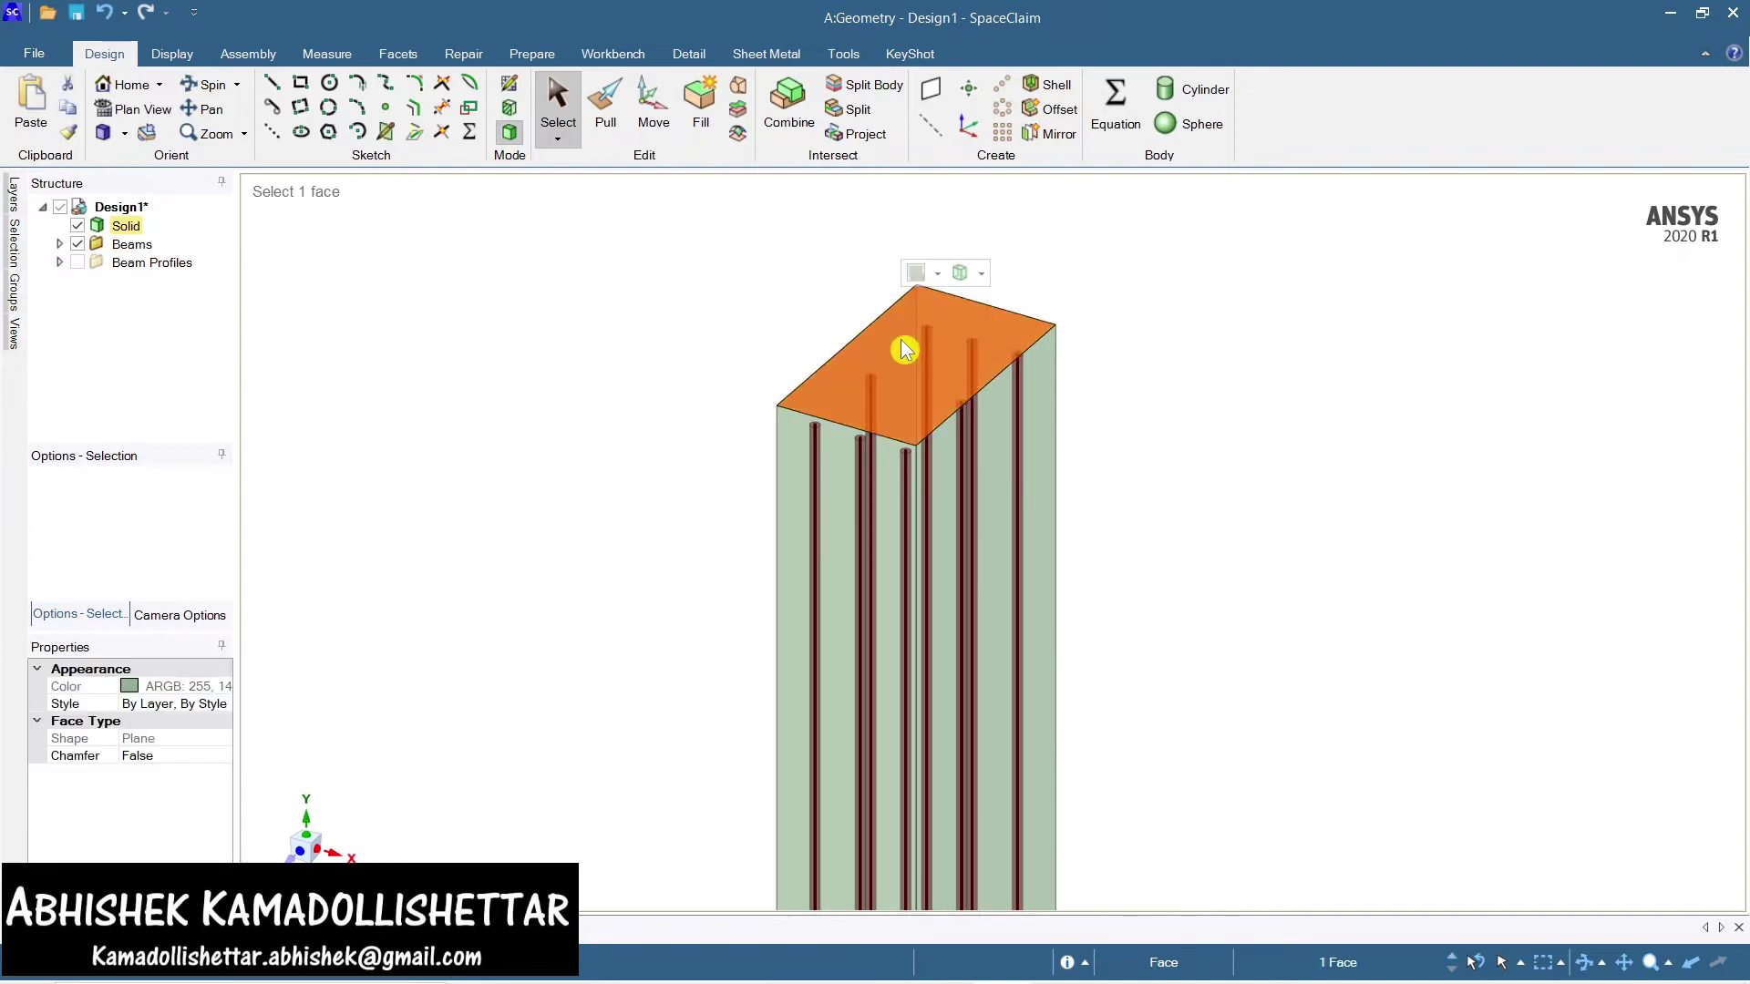
Look straight down on the top face and create a datum plane on it
left_click(117, 121)
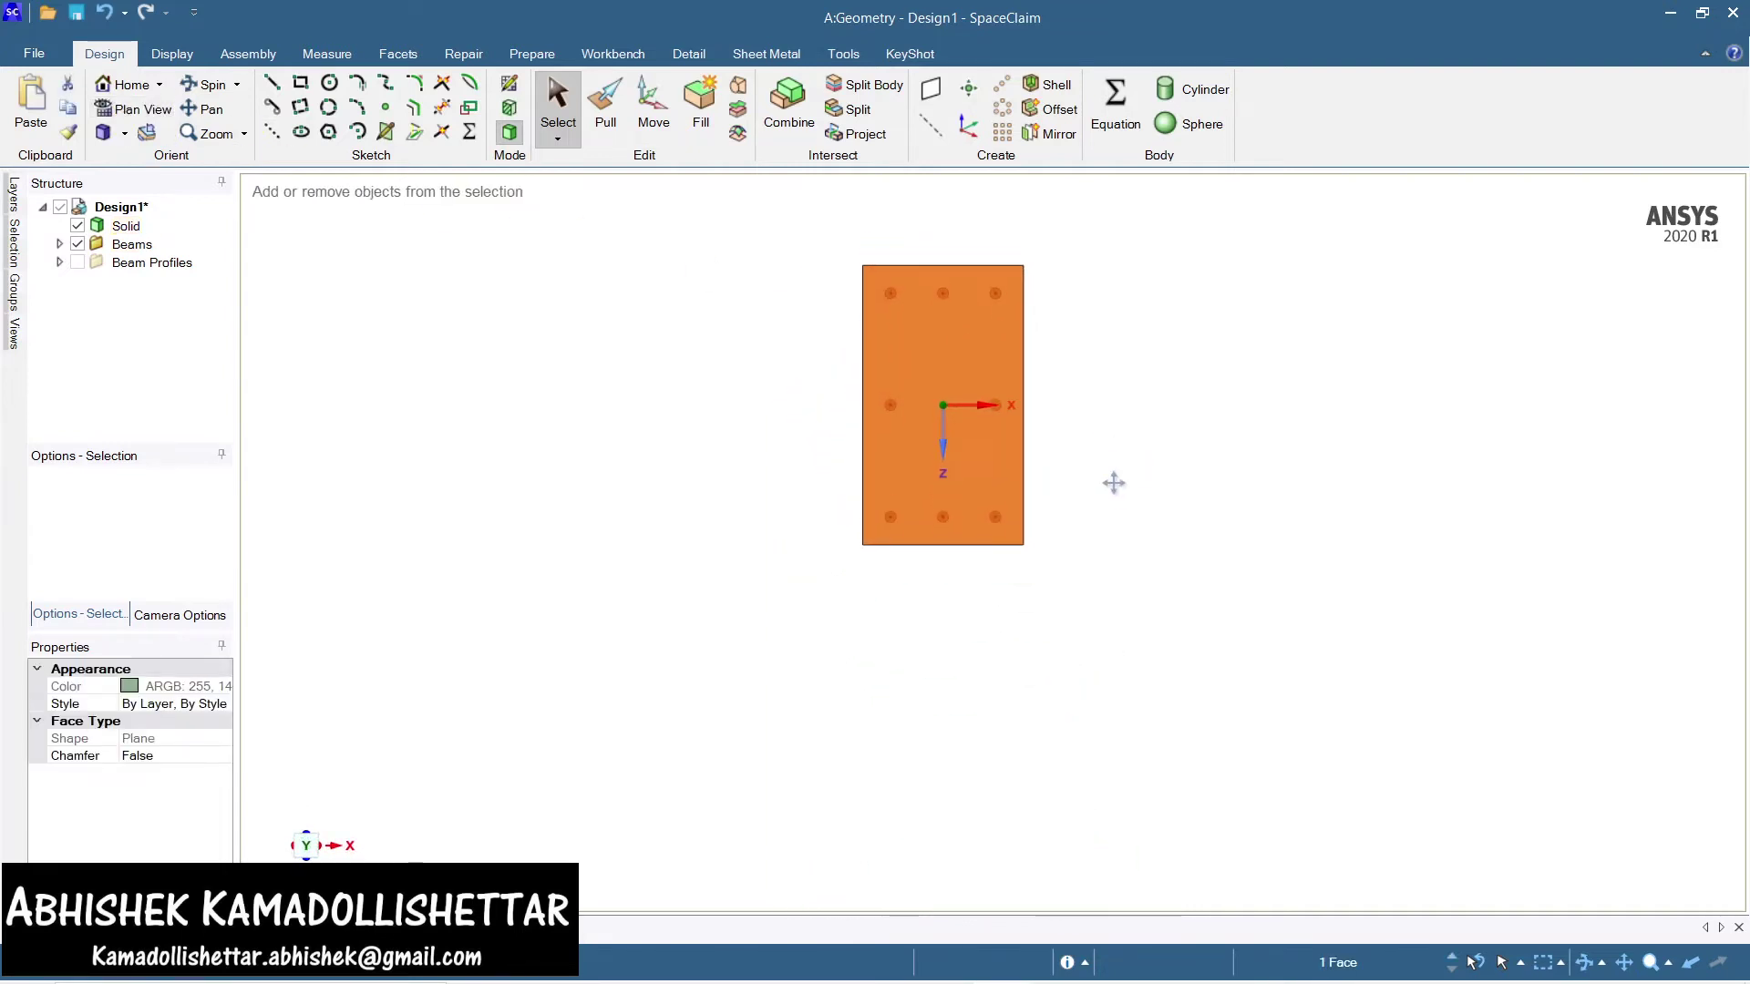
middle_click_drag(1113, 483, 1116, 501, "ctrl")
left_click(1066, 401)
scroll(1024, 379, "up", 2)
middle_click_drag(1127, 431, 1190, 479, "ctrl")
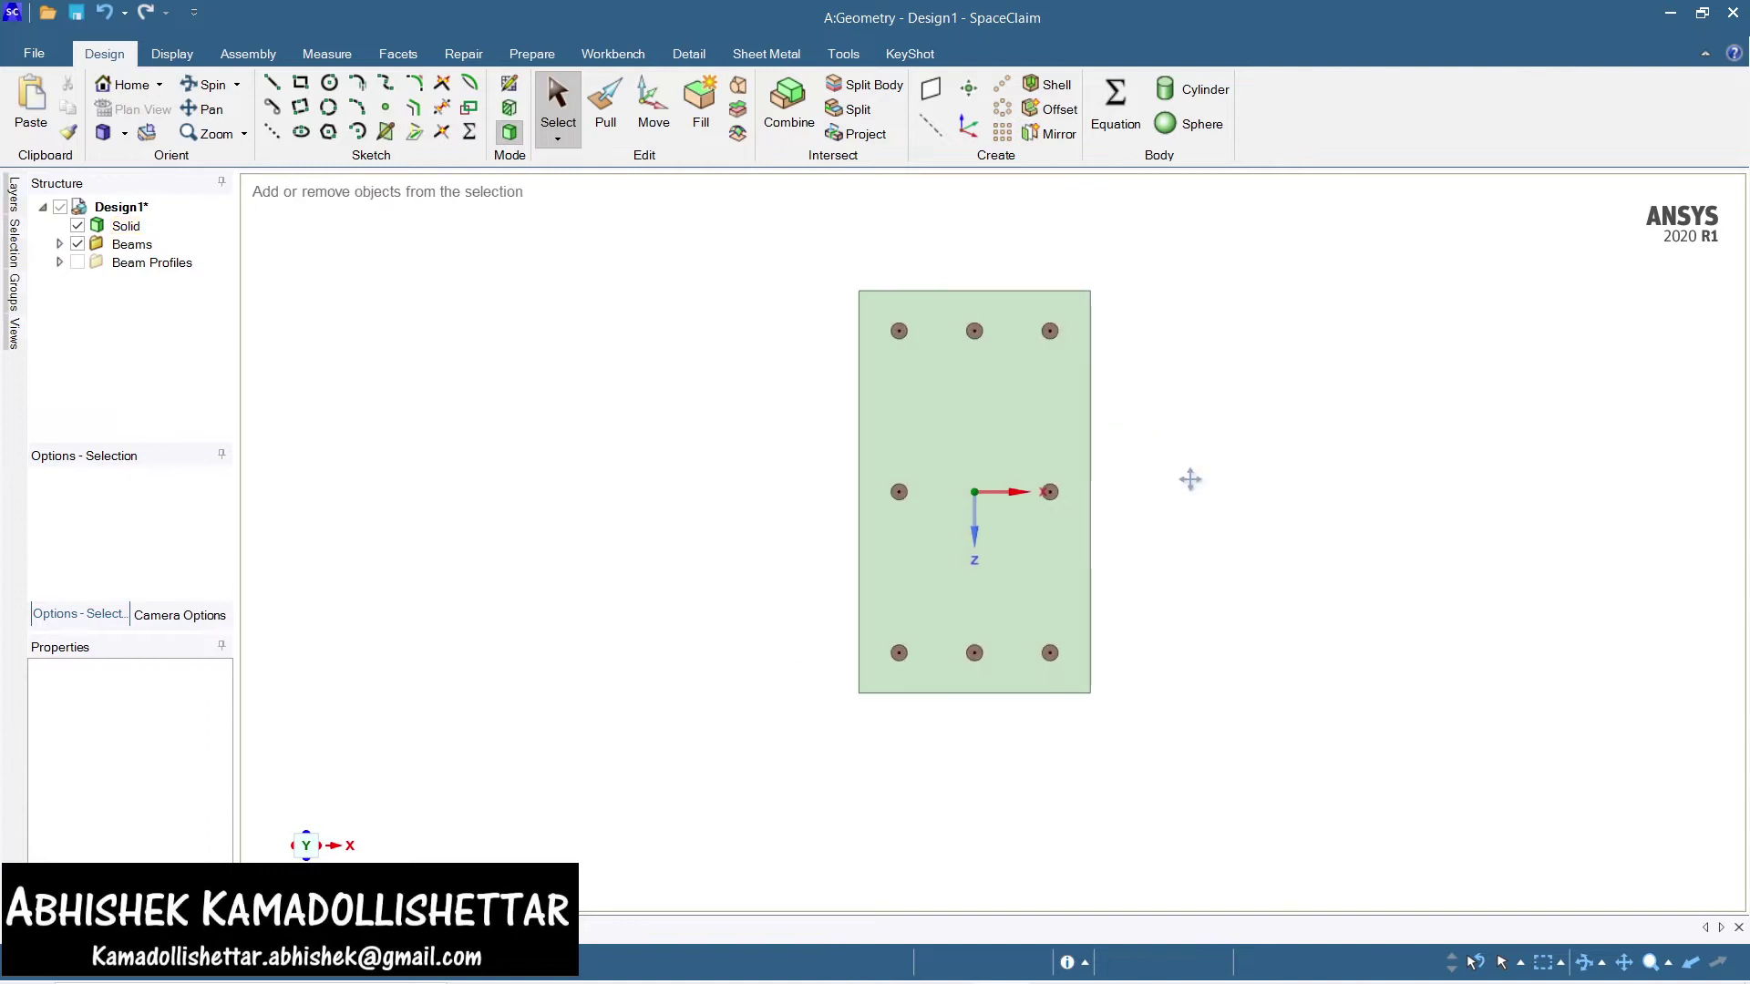
left_click(1054, 426)
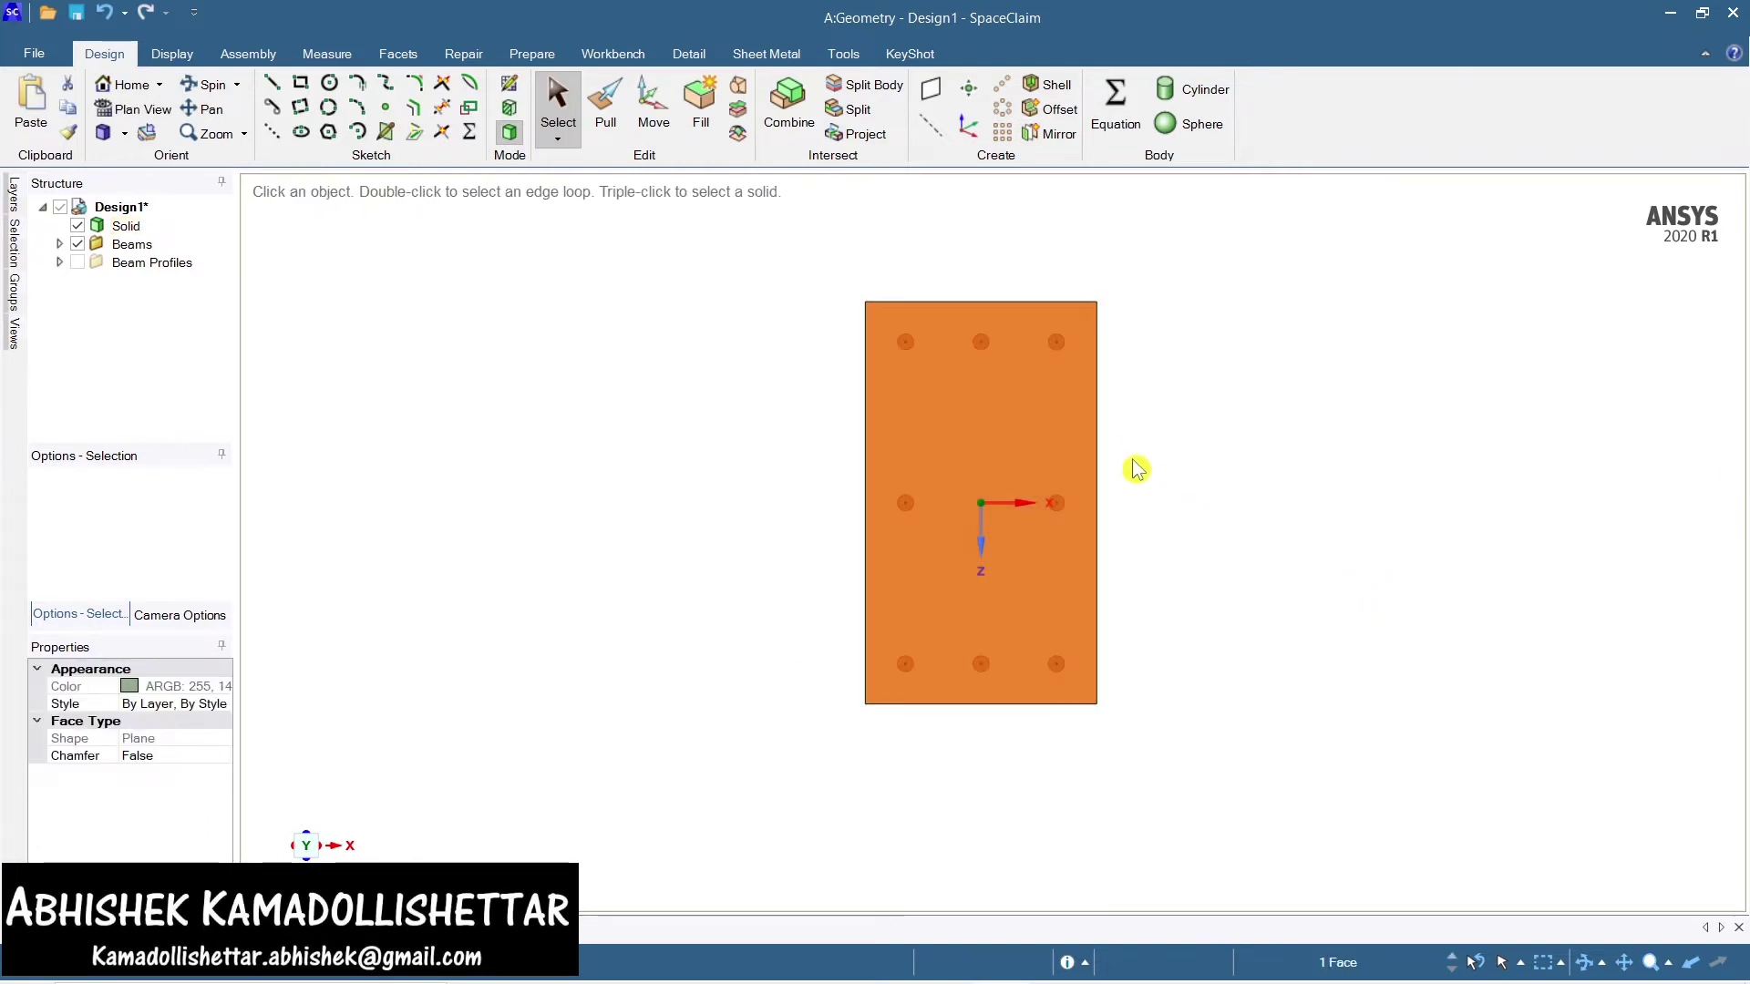
left_click(930, 88)
middle_click_drag(1236, 606, 1161, 709)
scroll(1228, 552, "down", 2)
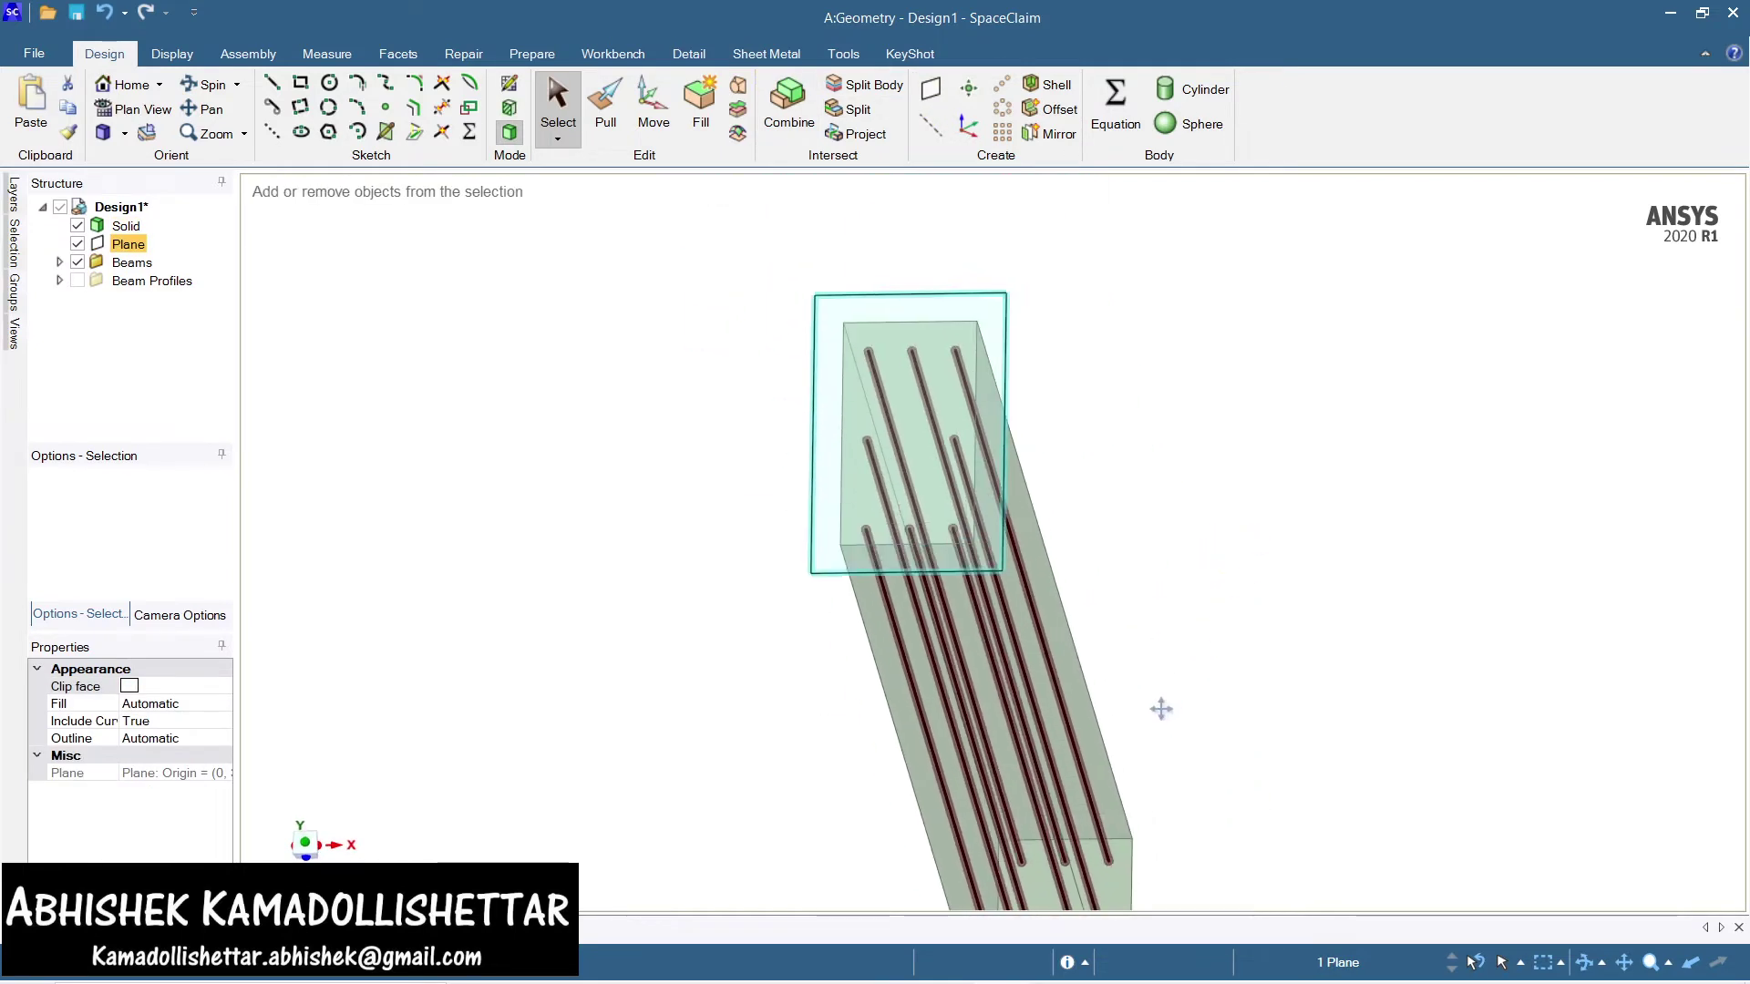
Move the datum plane 40 mm down the column's height and view it straight on
middle_click_drag(1128, 597, 1136, 593)
middle_click_drag(1002, 346, 1015, 215)
left_click(647, 111)
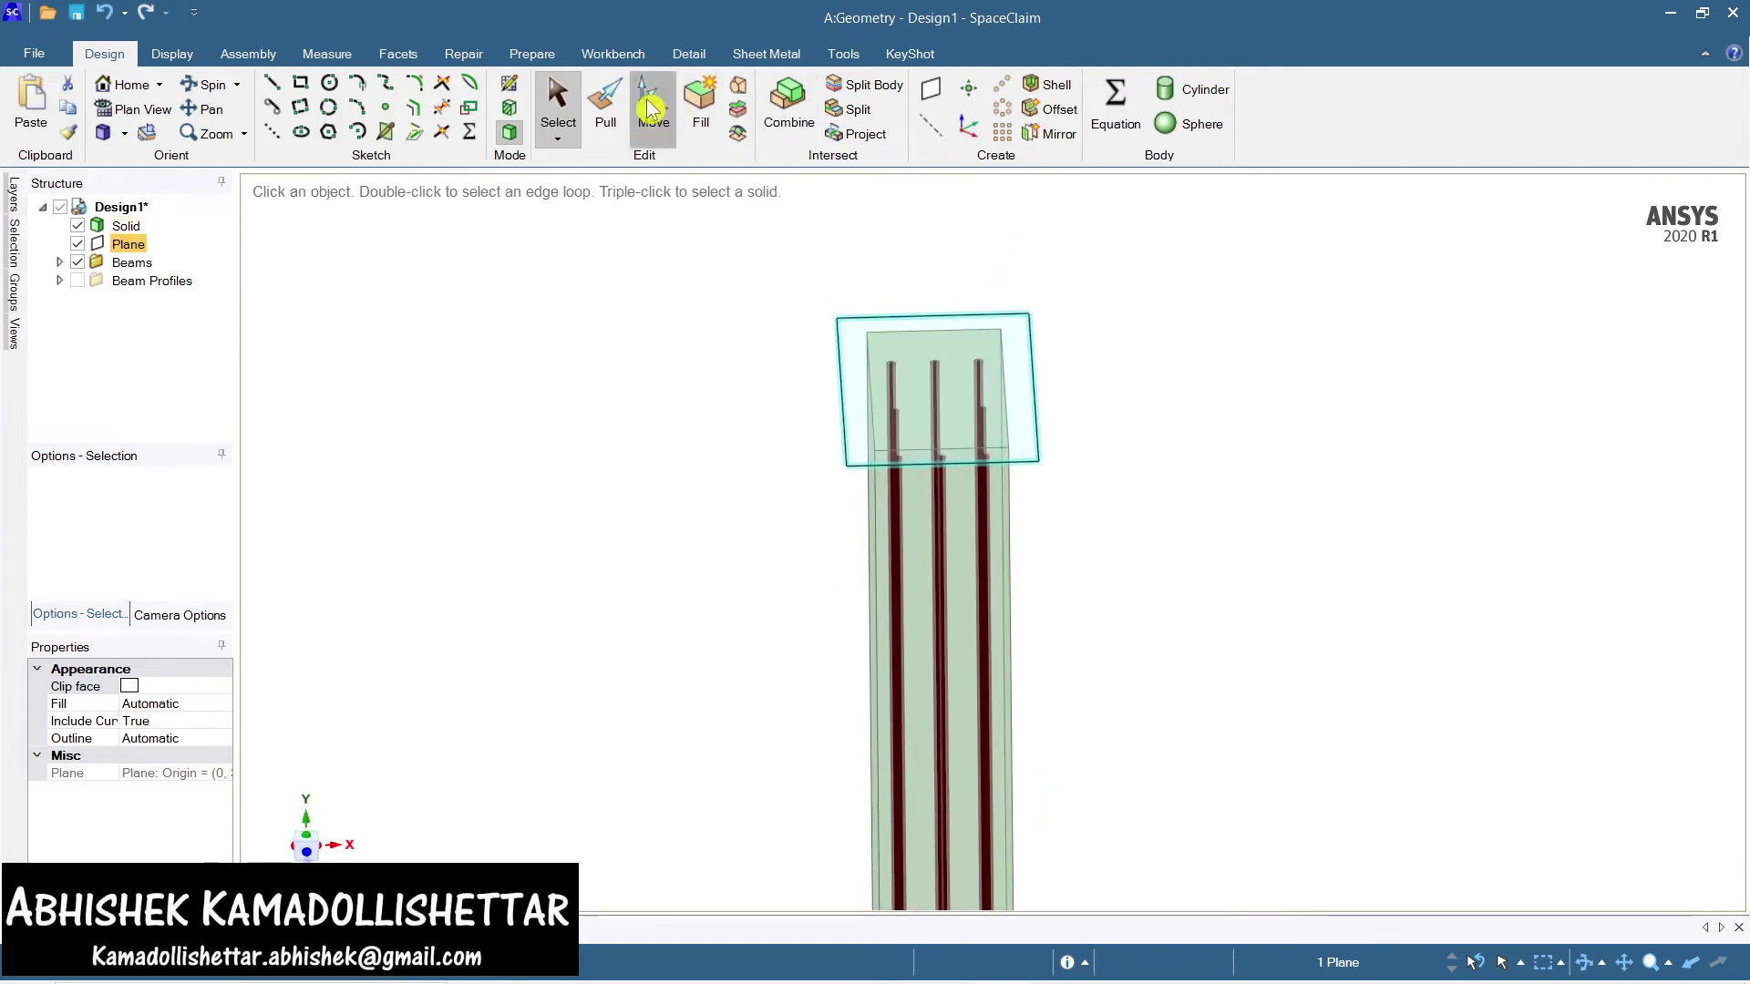
left_click_drag(939, 314, 939, 321)
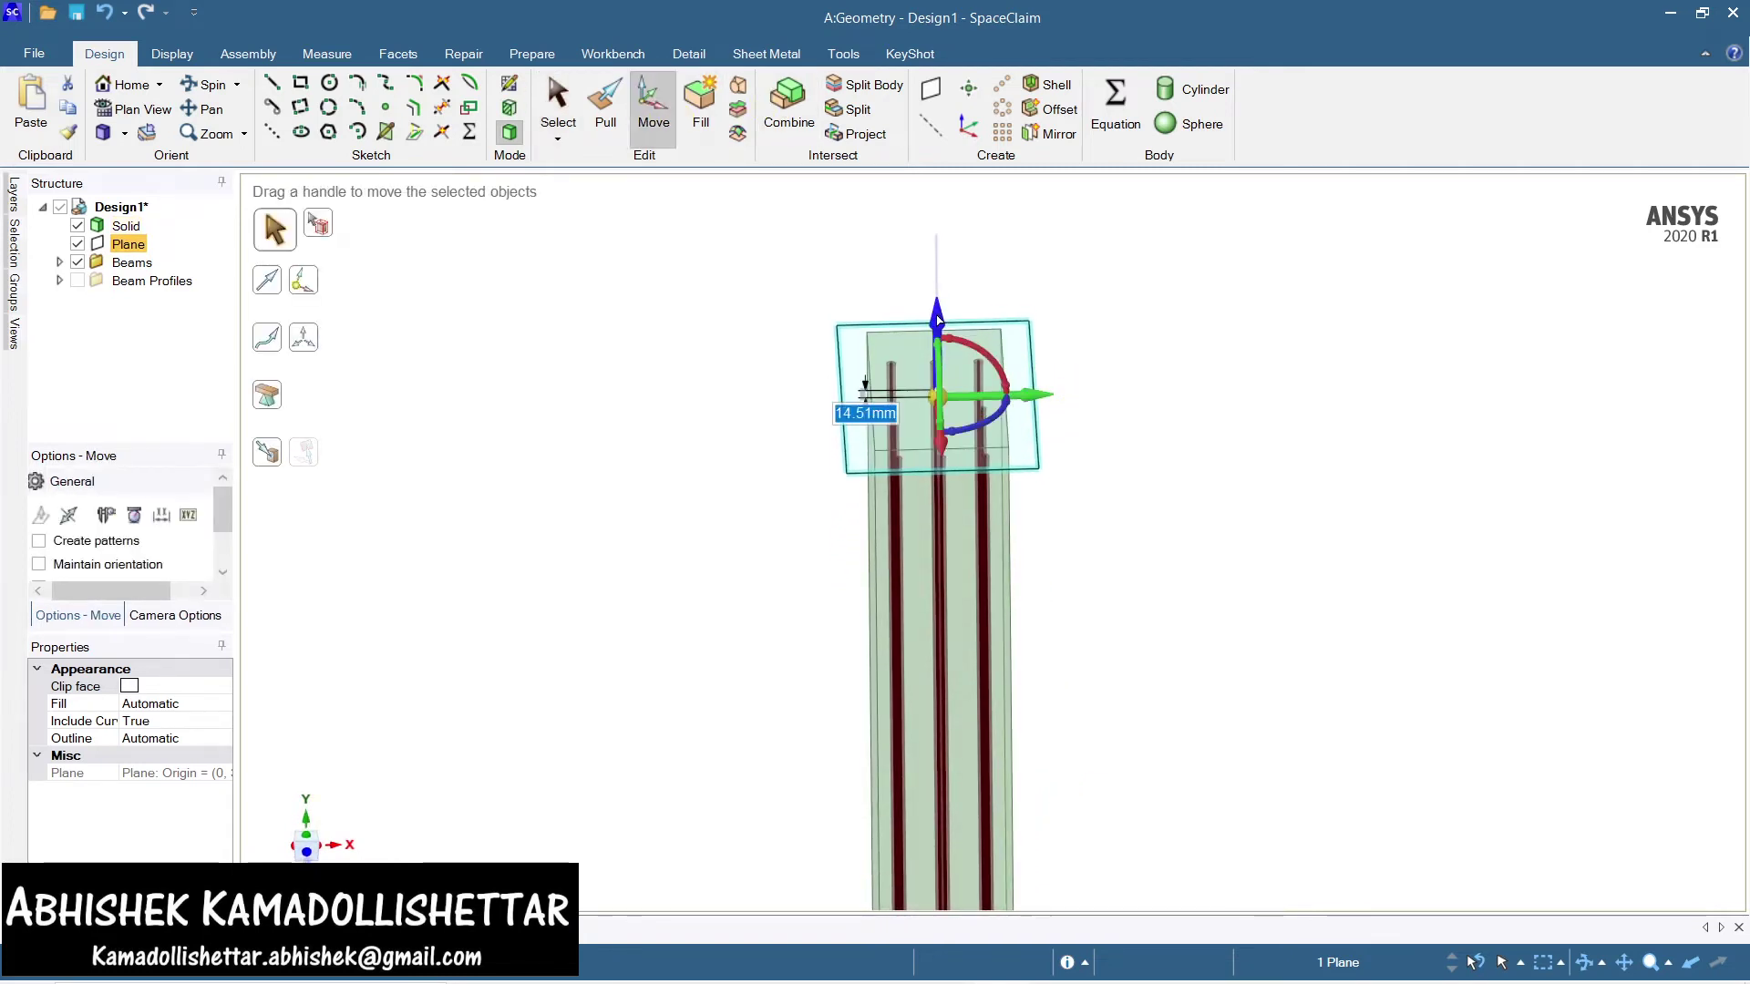
type("4")
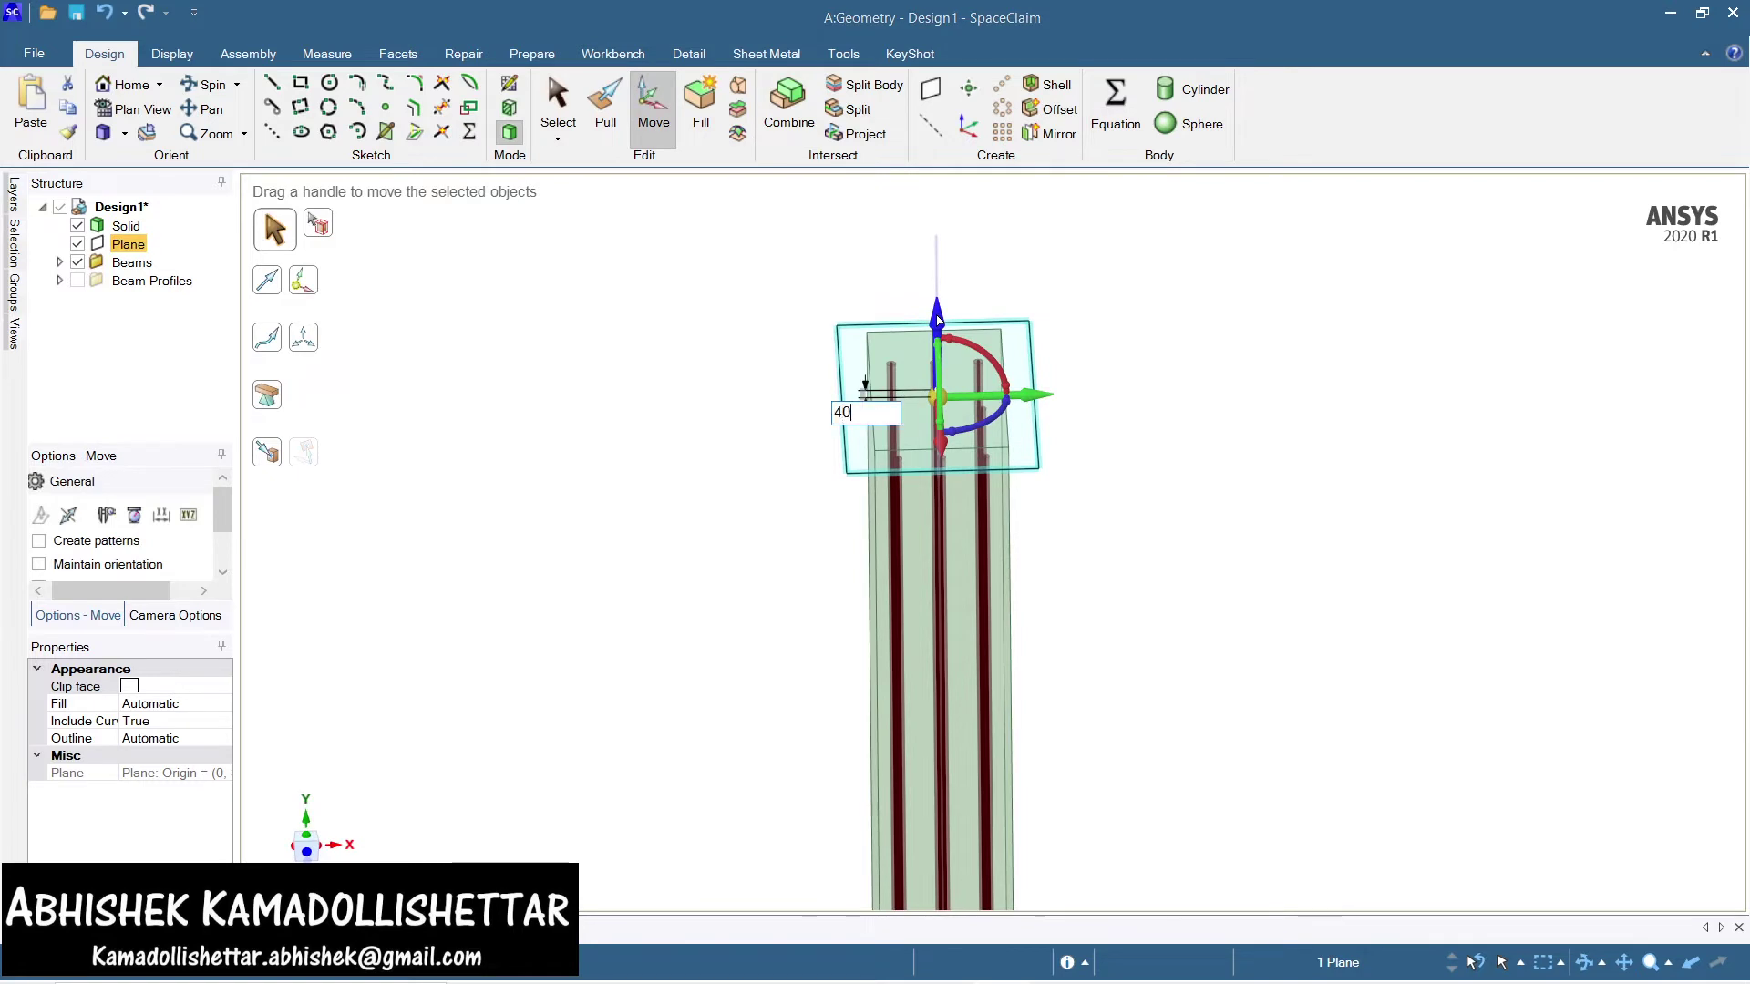
key("Return")
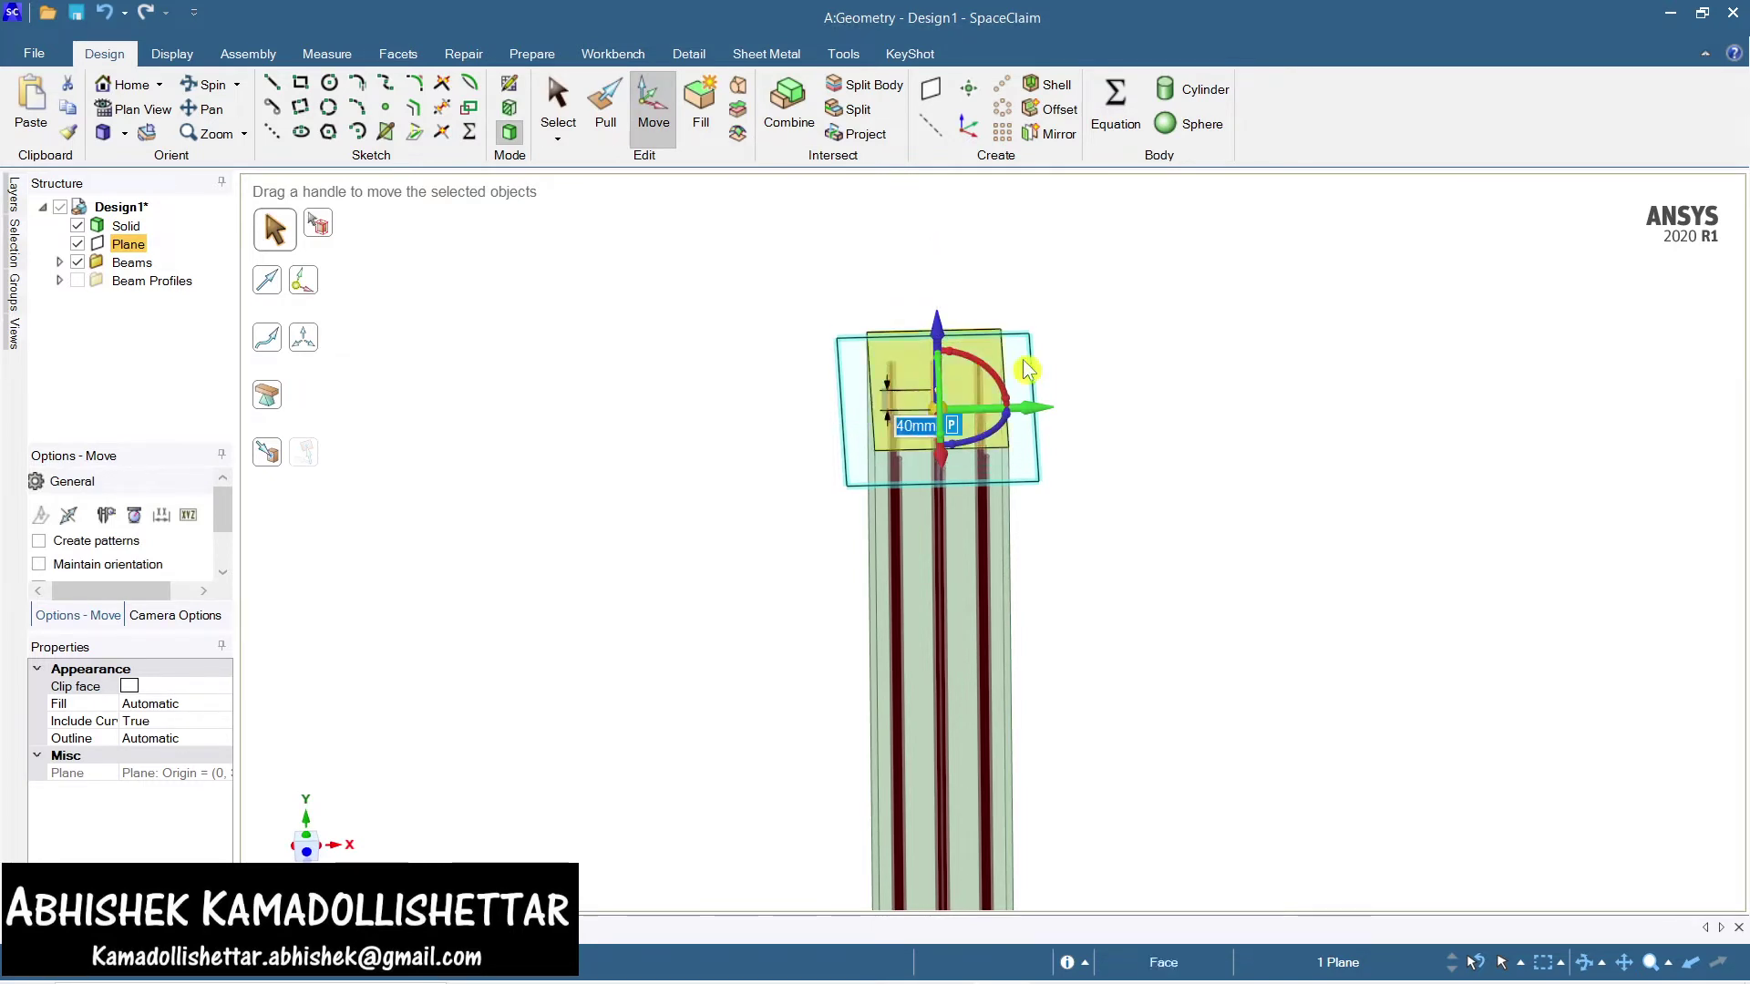
left_click(1226, 466)
left_click(1008, 342)
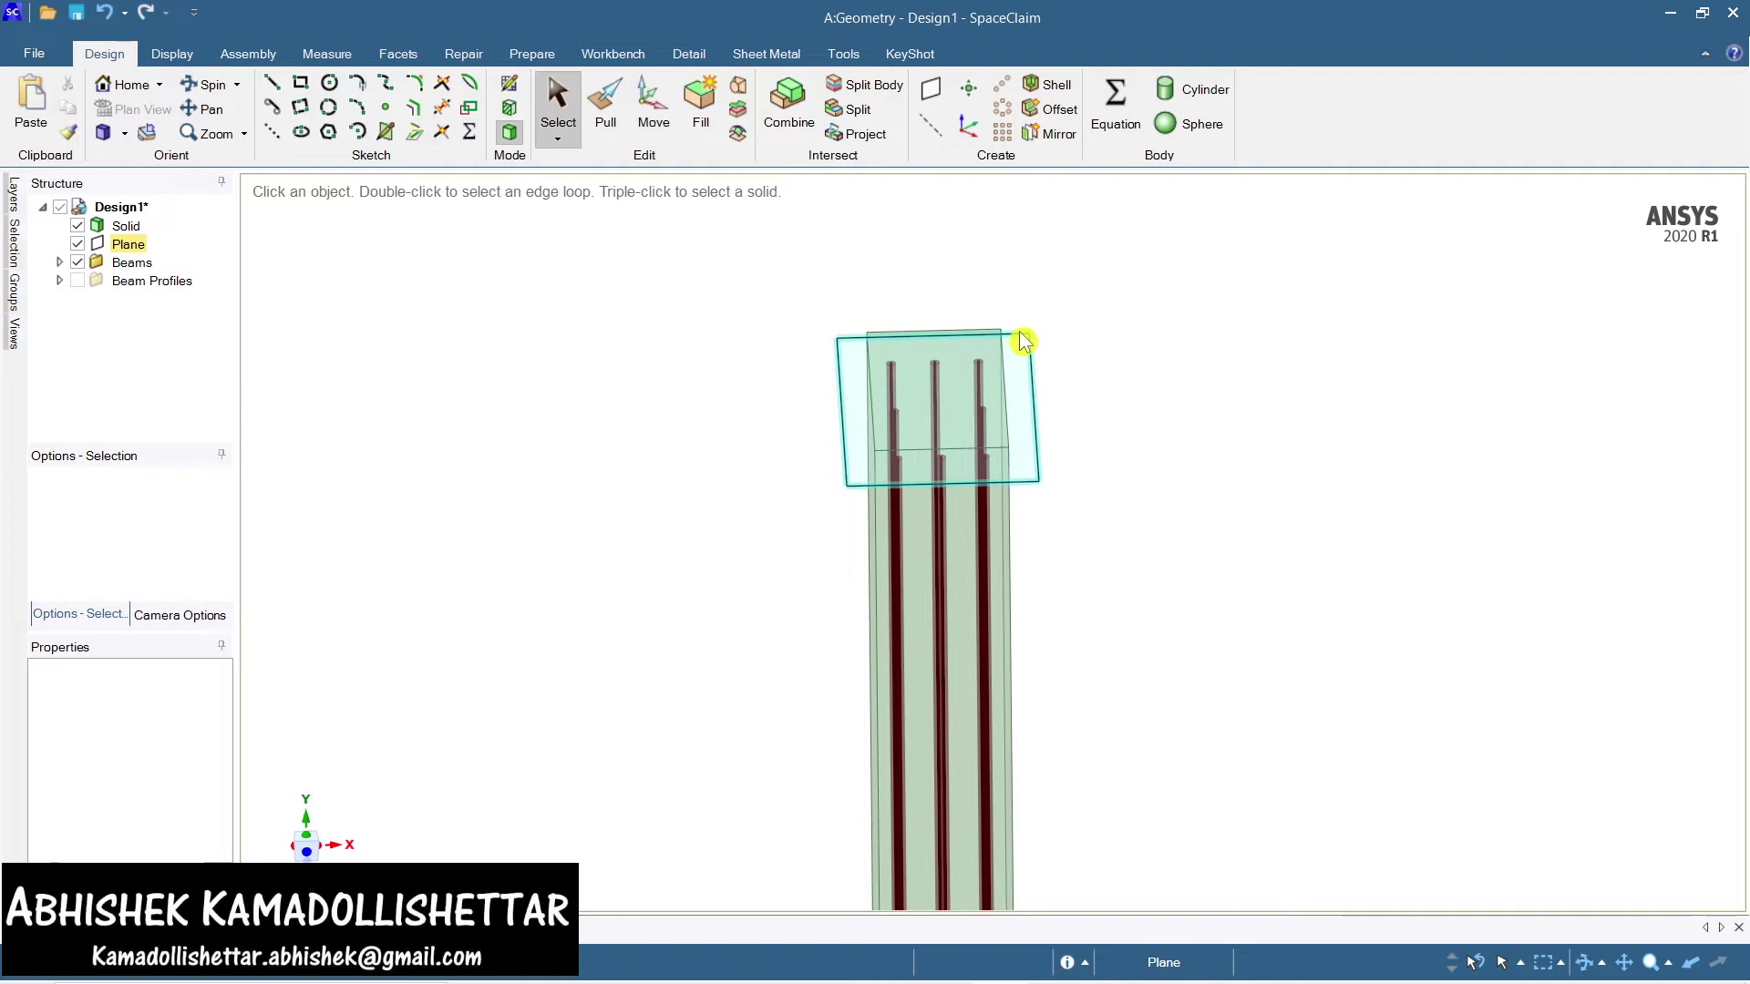
left_click(118, 113)
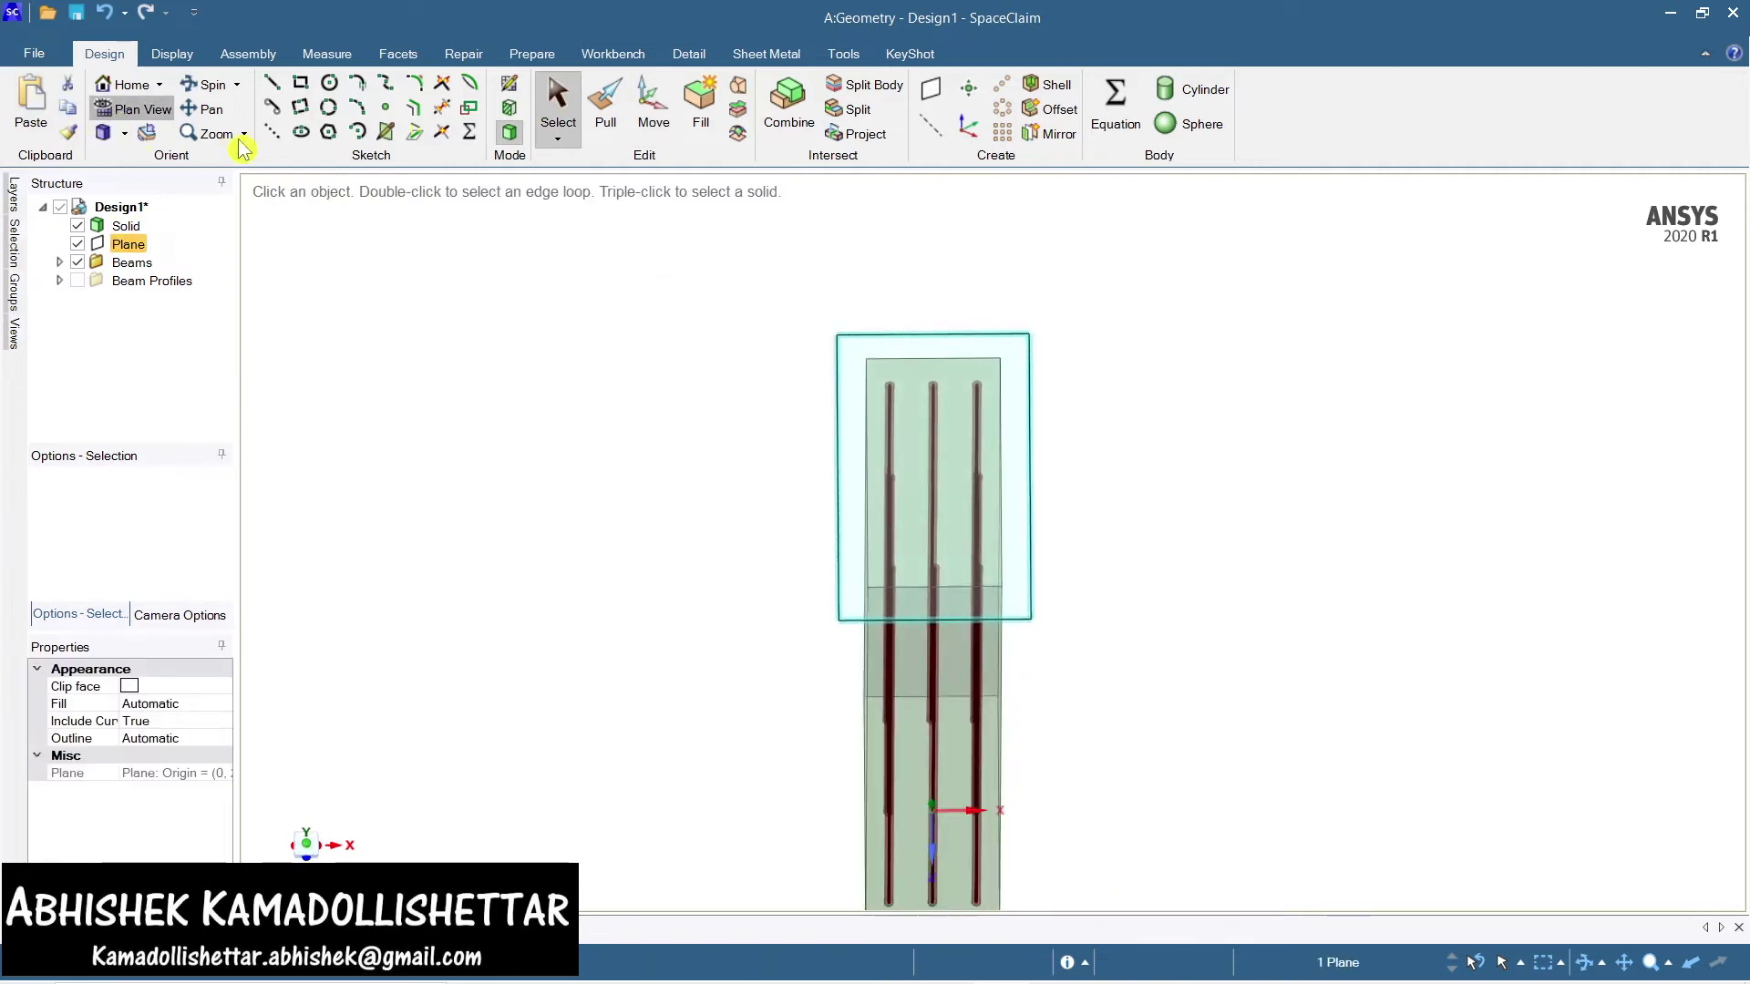
Recentre the plan view and select the lowered datum plane for sketching
left_click(880, 492)
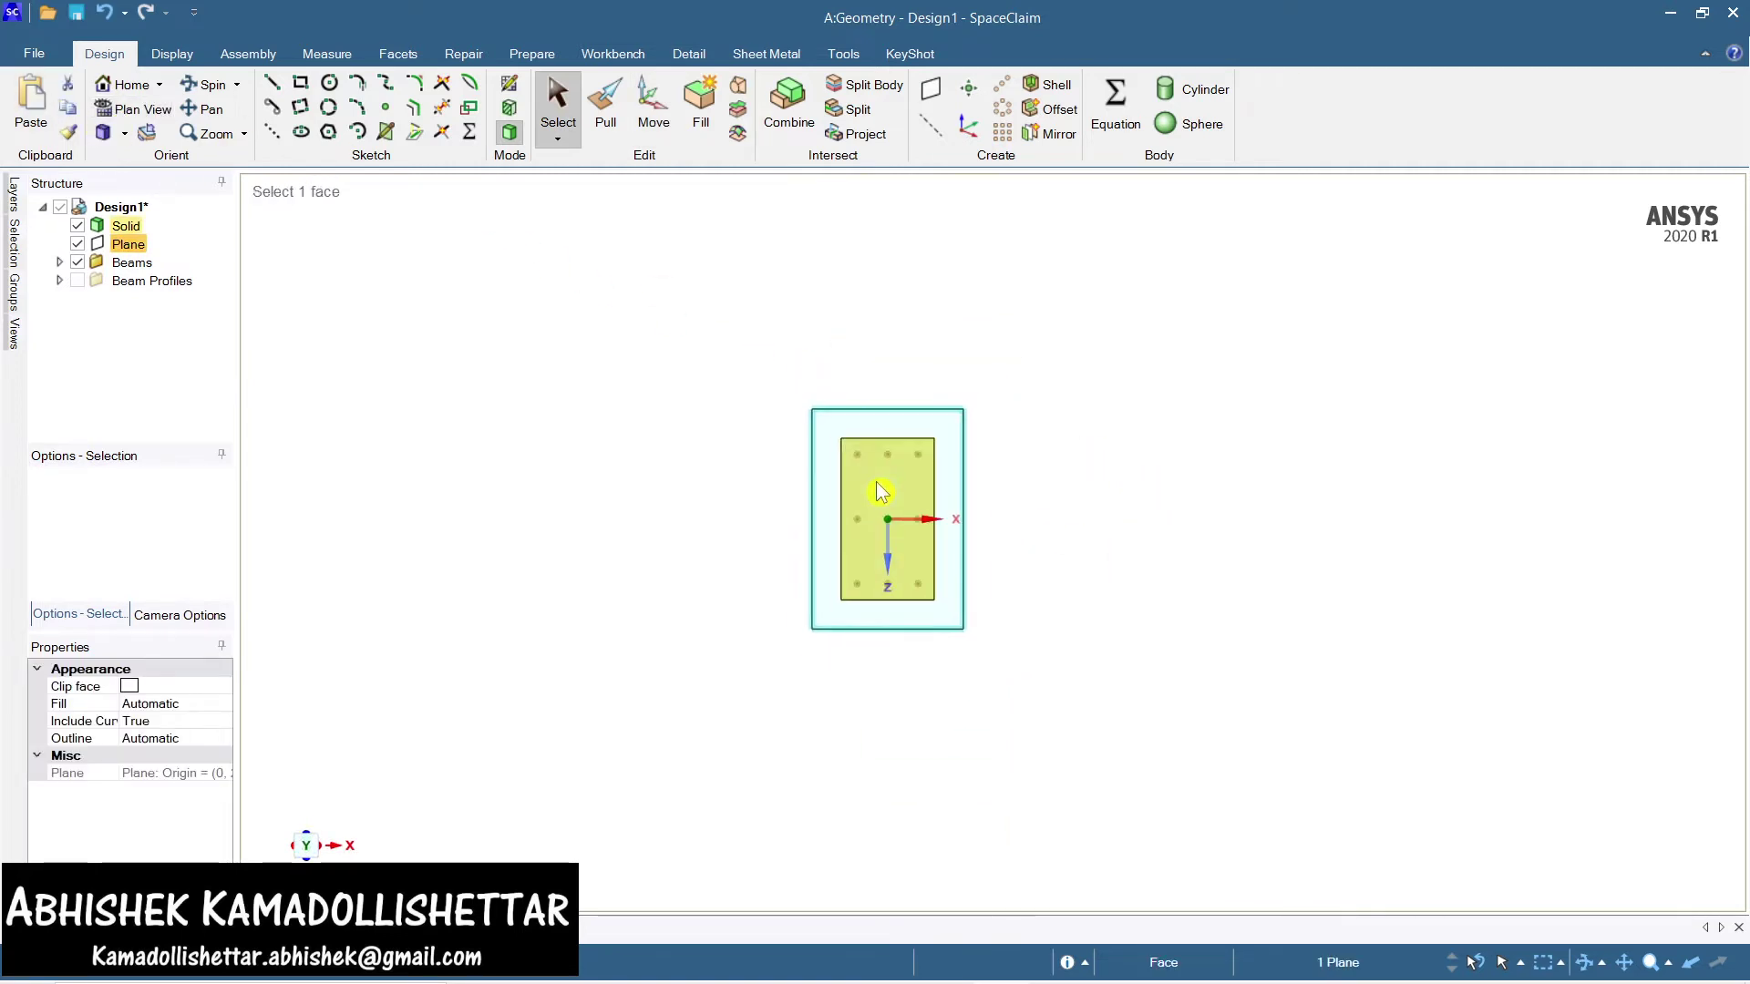
scroll(882, 484, "up", 4)
middle_click_drag(960, 517, 957, 441, "ctrl")
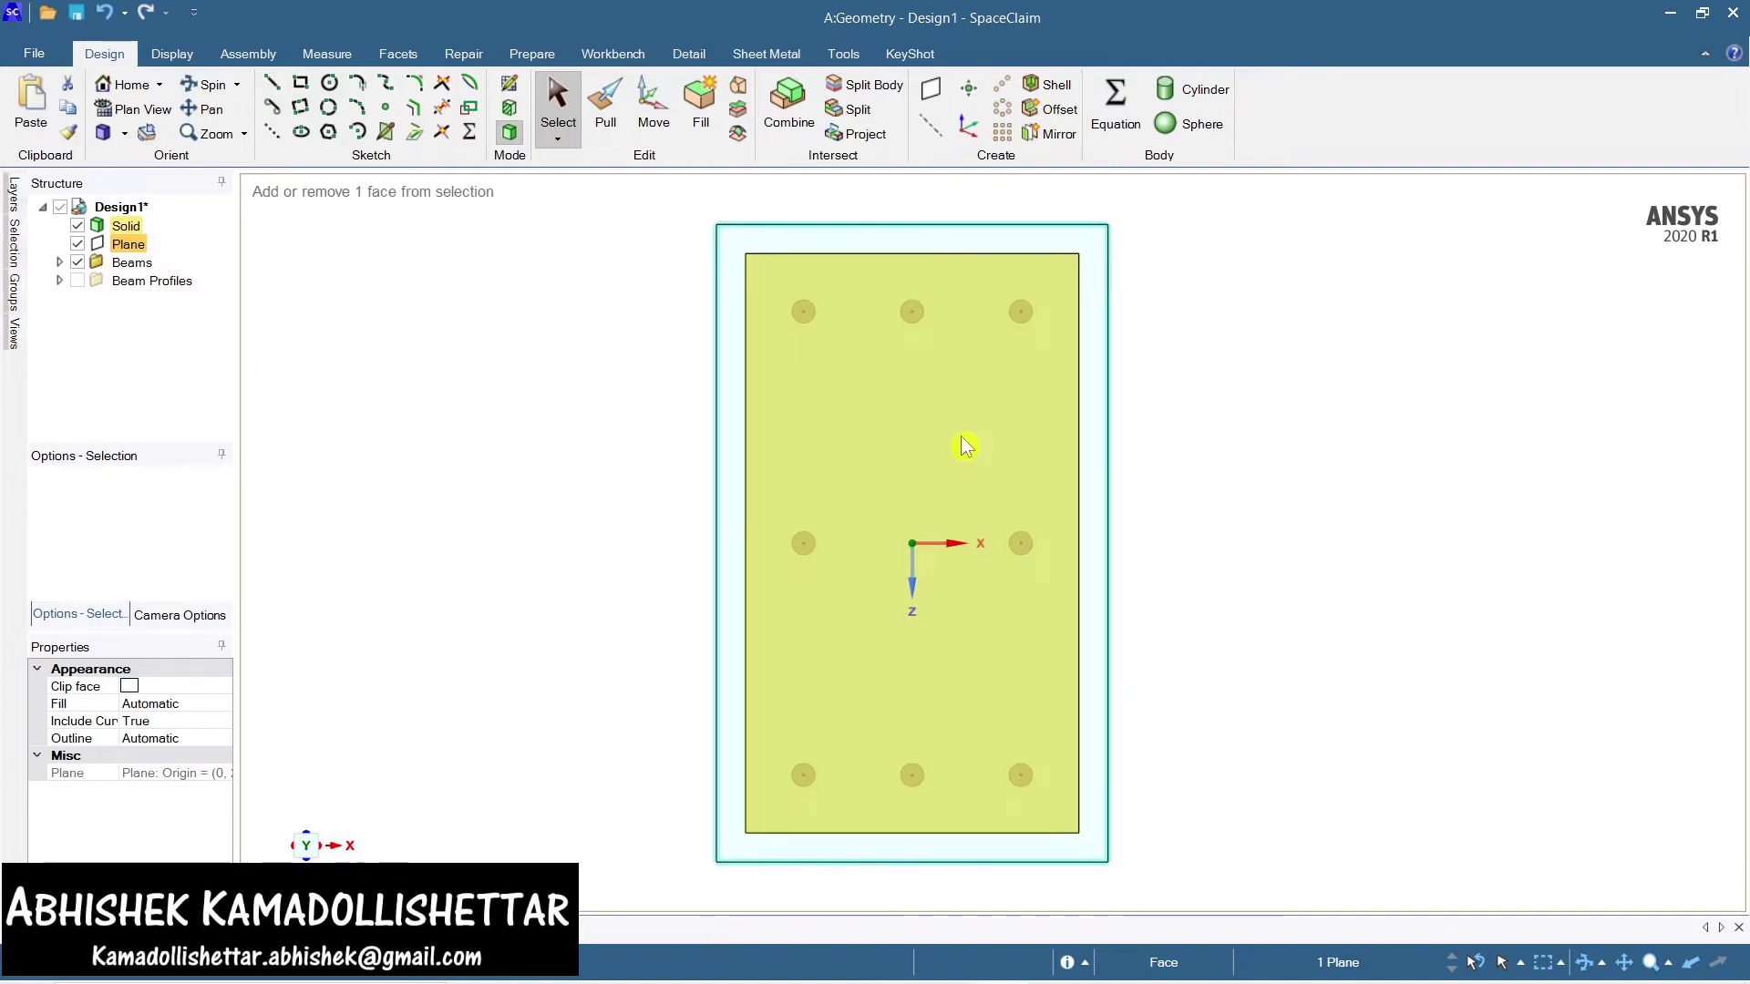
left_click(1469, 601)
left_click(1097, 347)
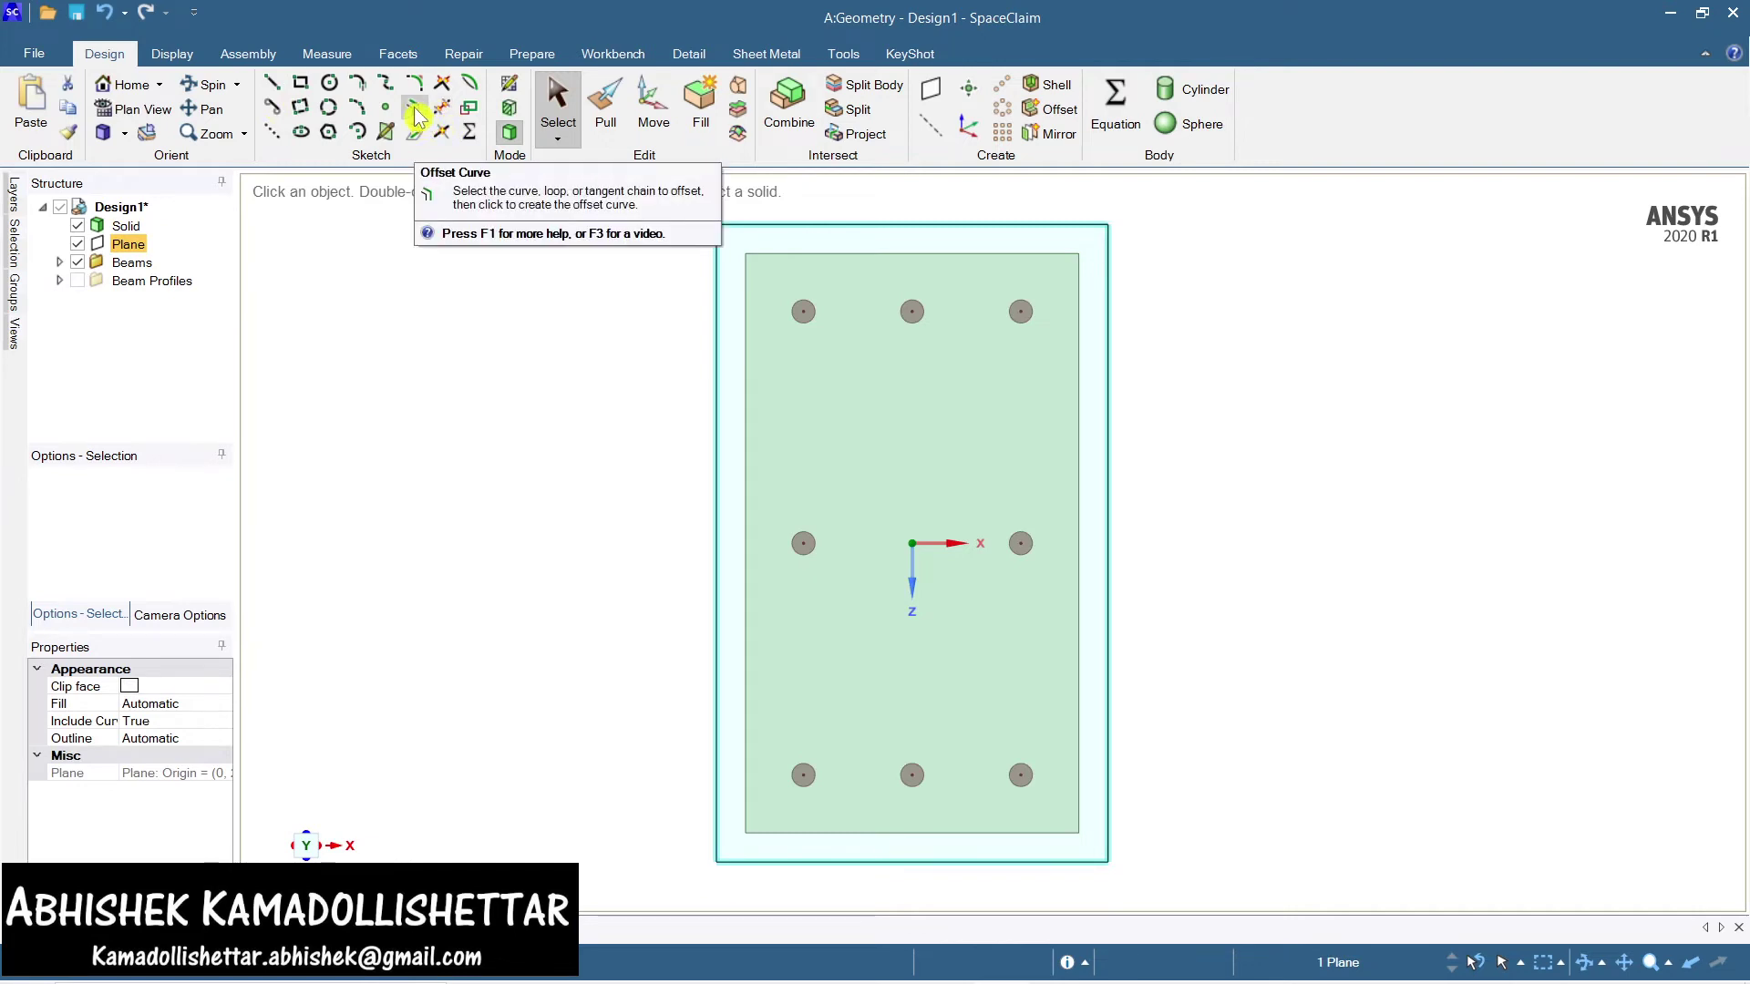
Draw a line from the top-left rebar centre to the top-right rebar centre
left_click(271, 84)
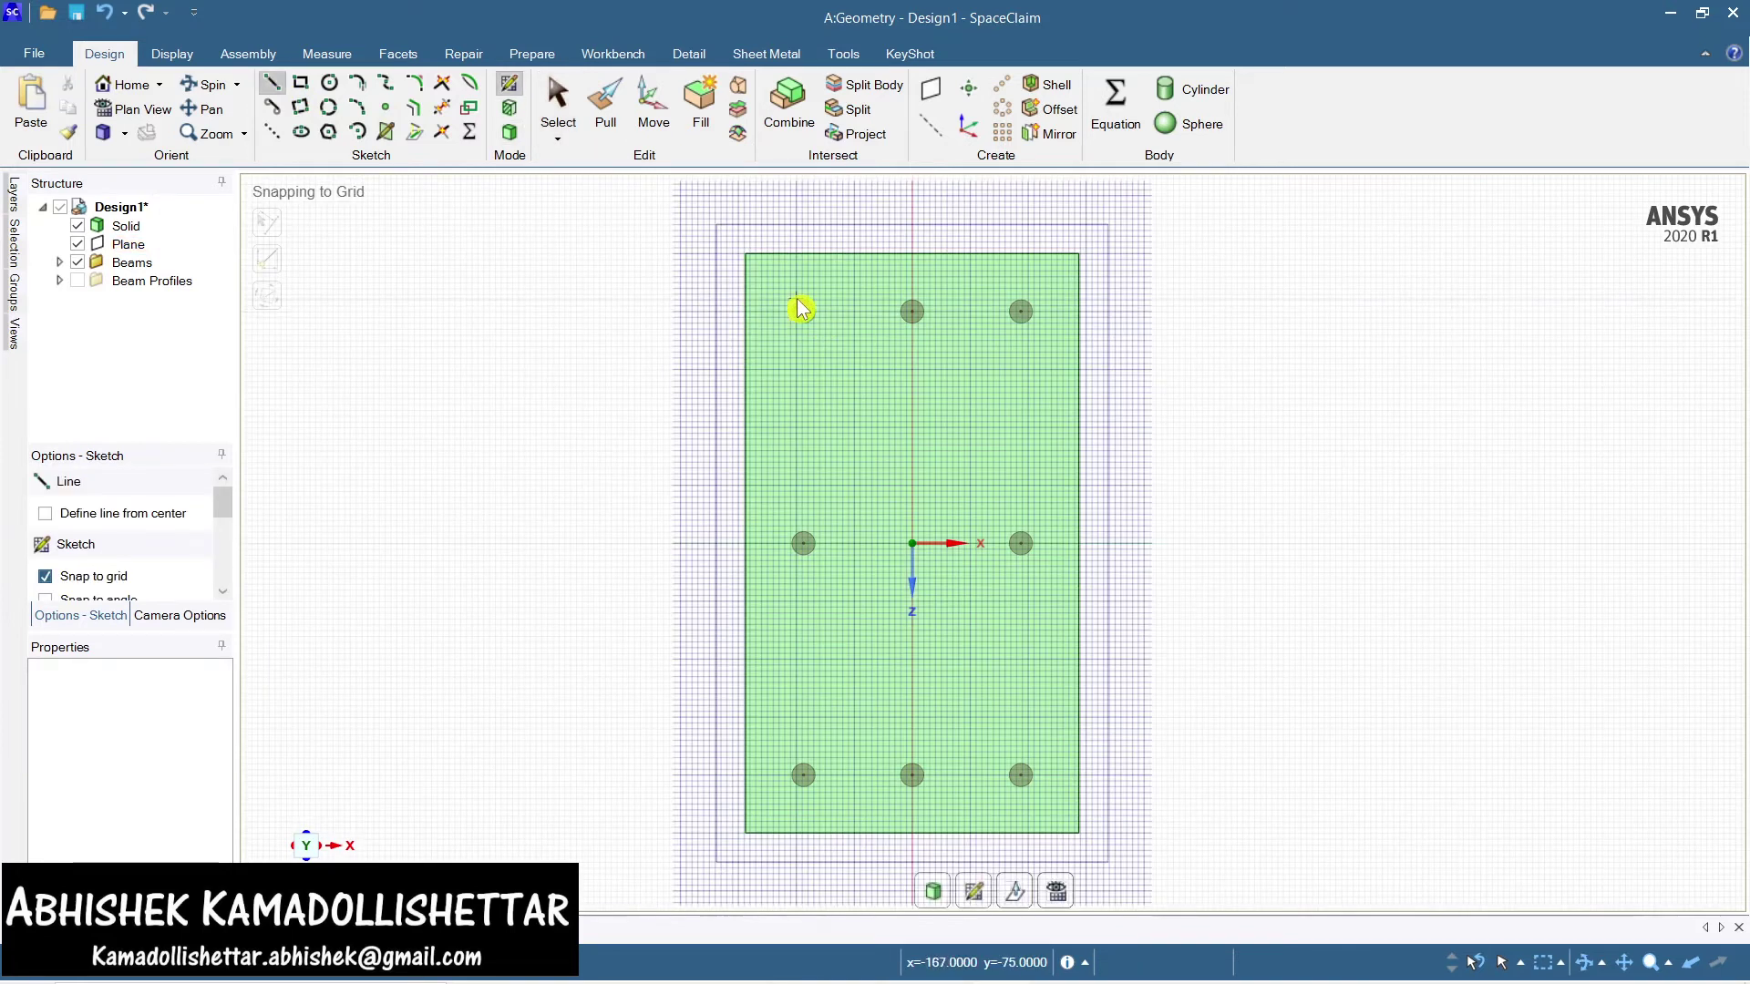
scroll(807, 311, "up", 4)
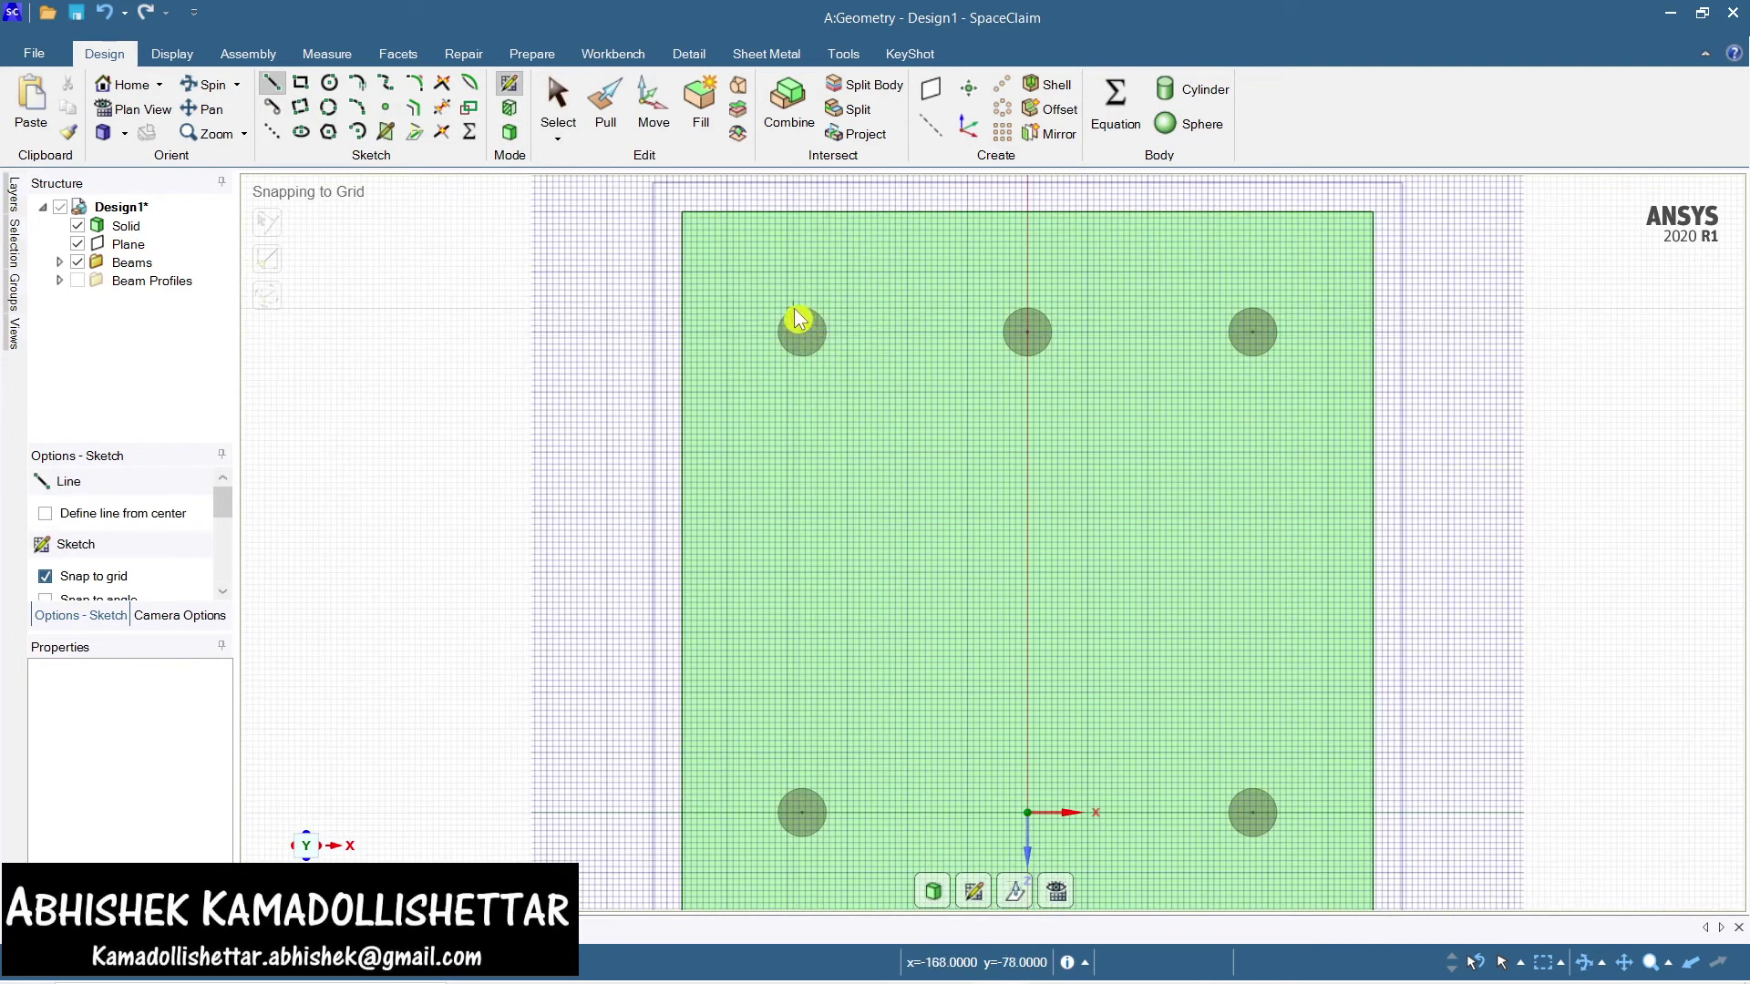
left_click(802, 332)
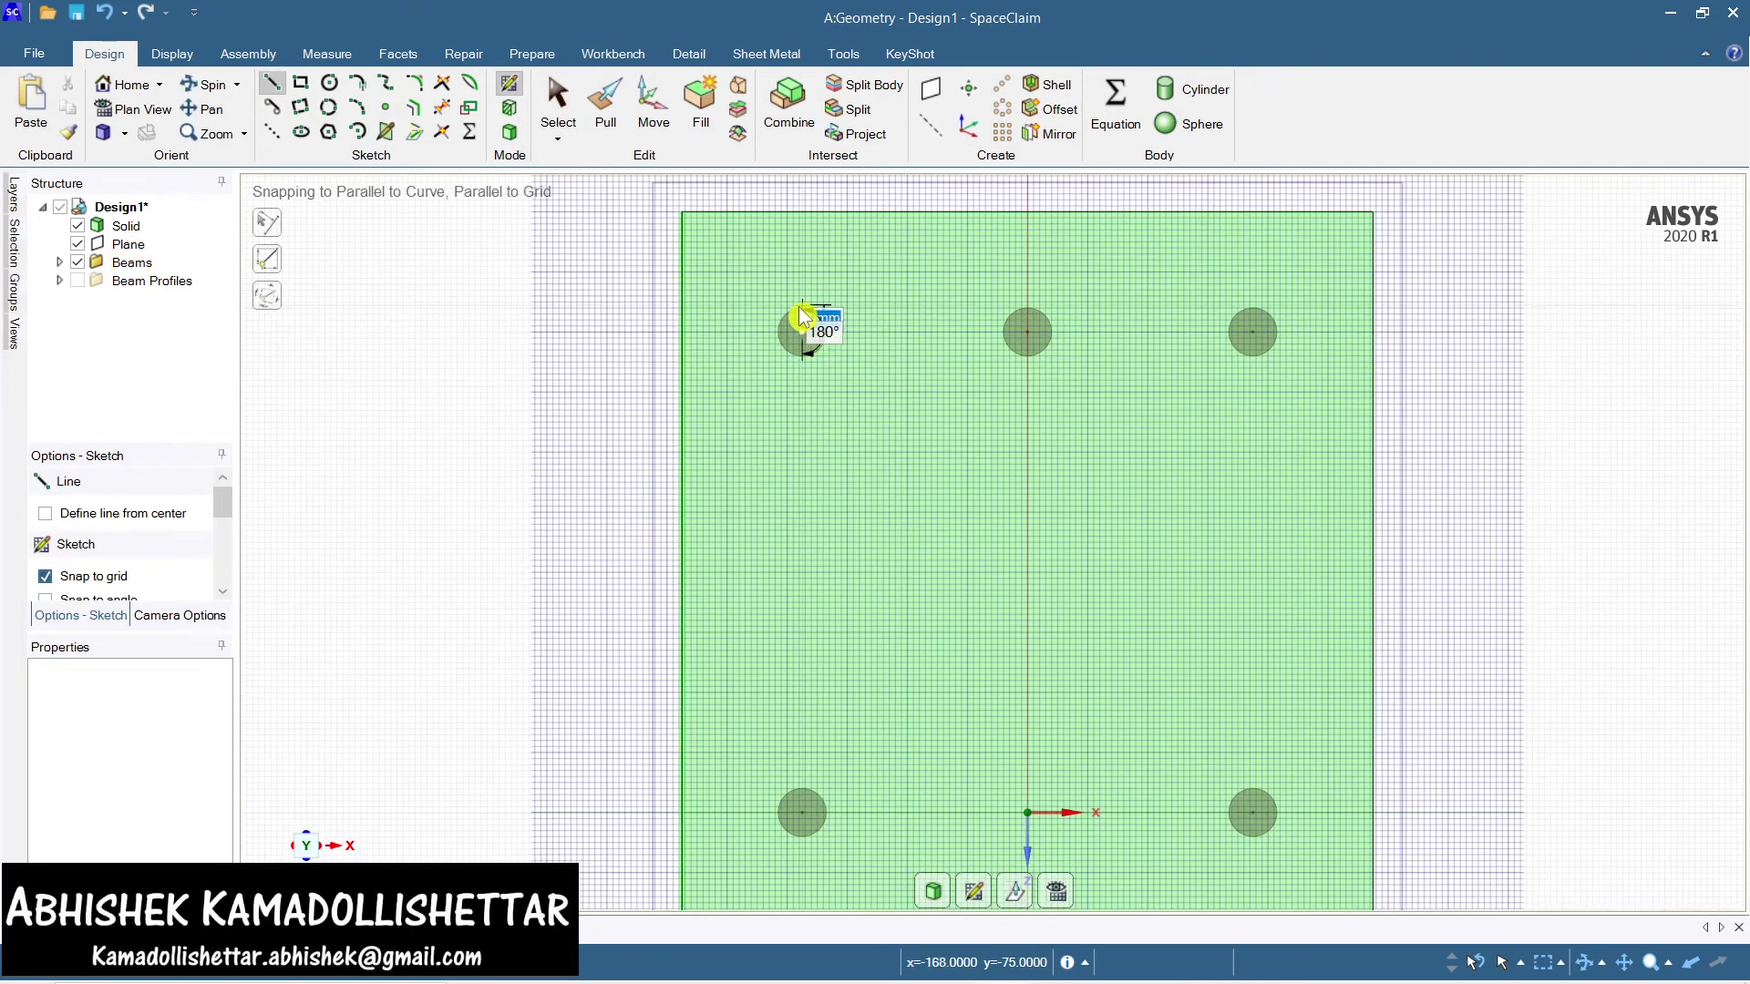
key("Escape")
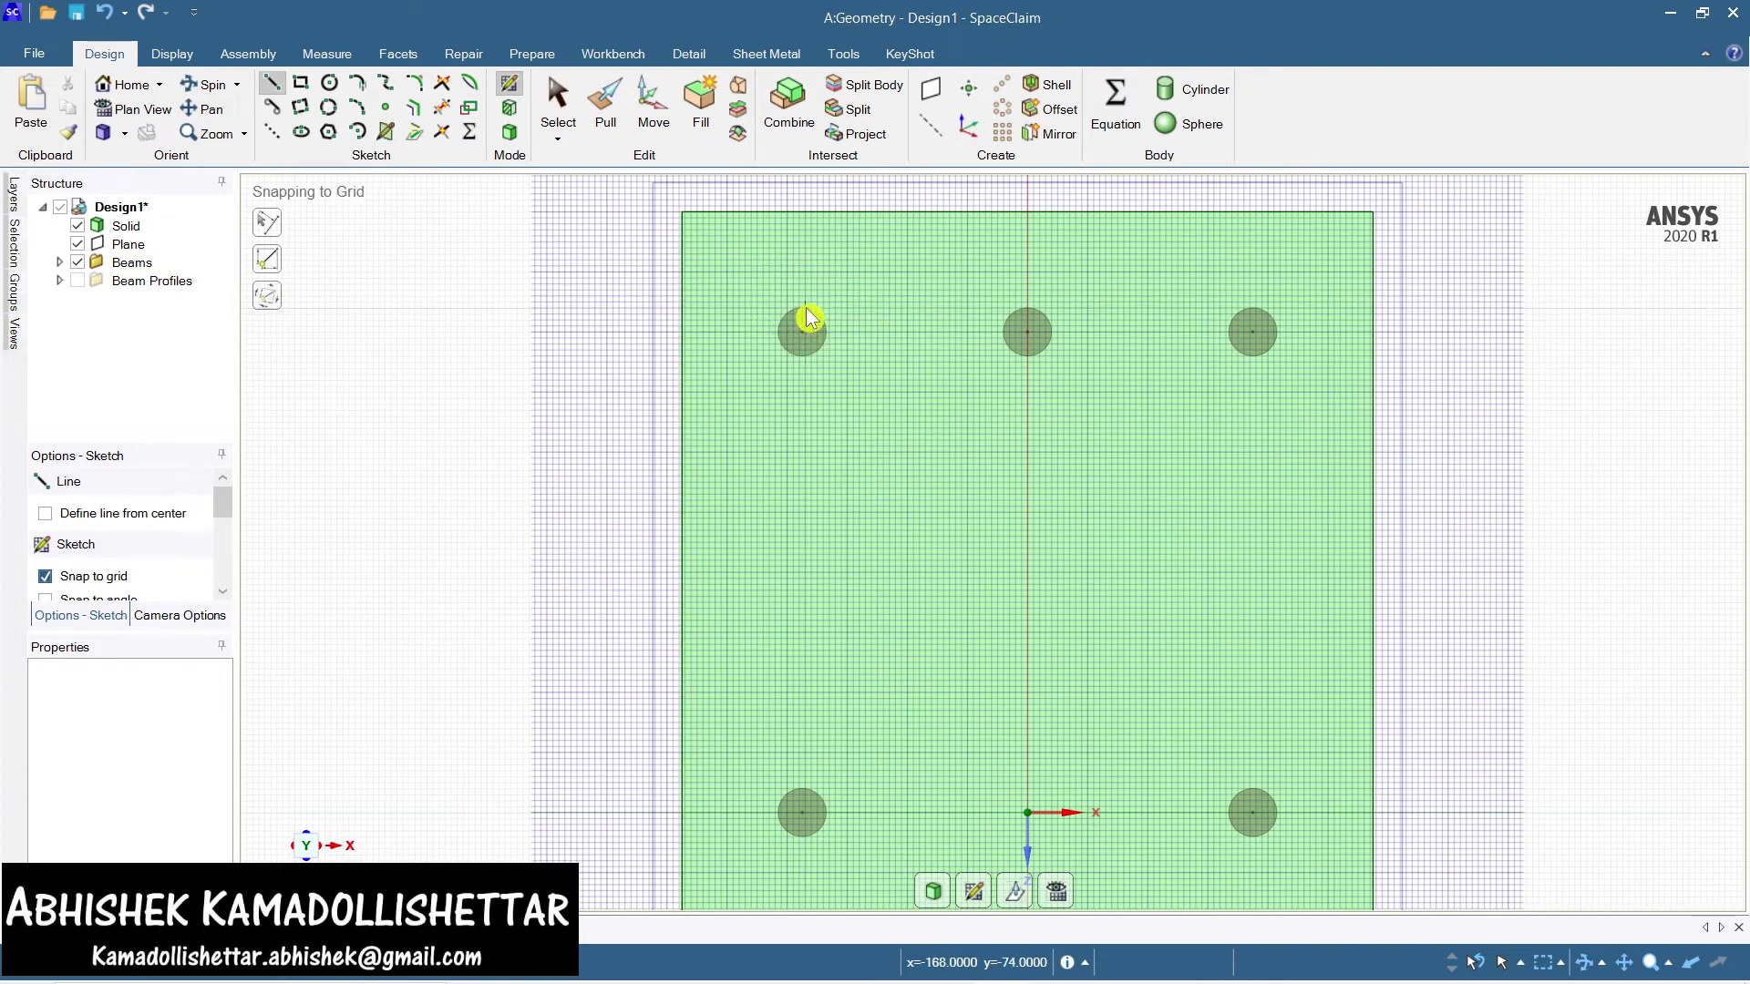
scroll(800, 318, "up", 5)
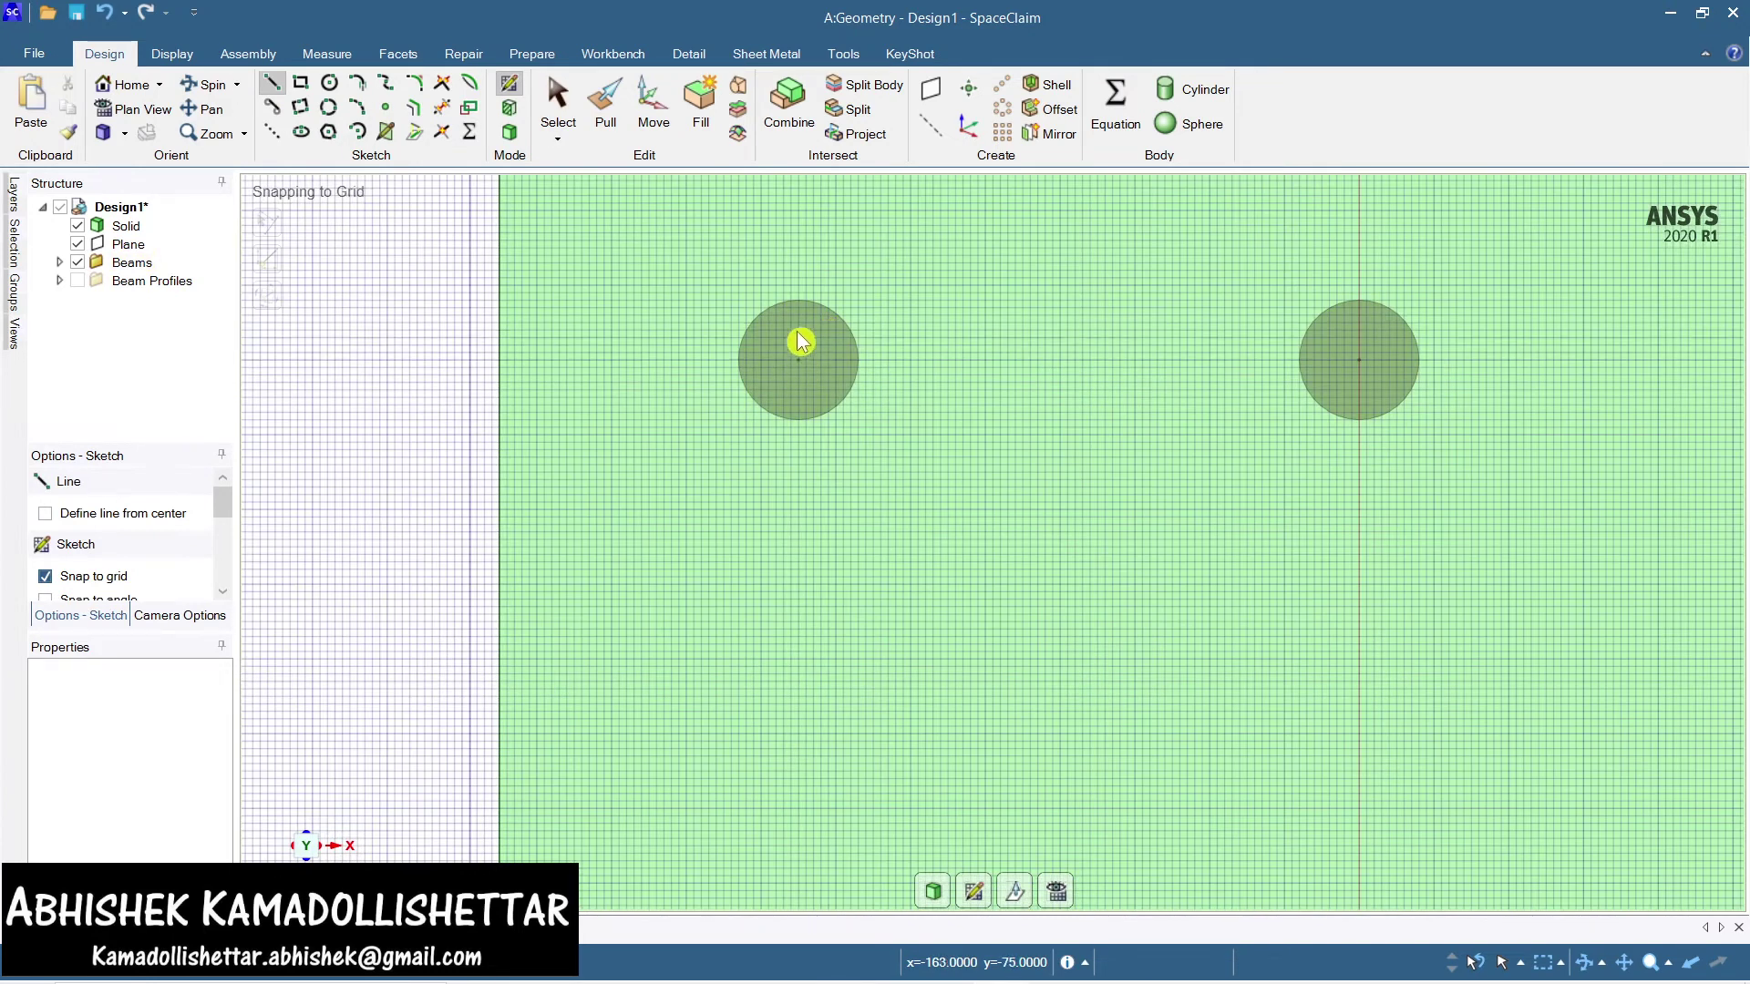
left_click(801, 301)
key("Escape")
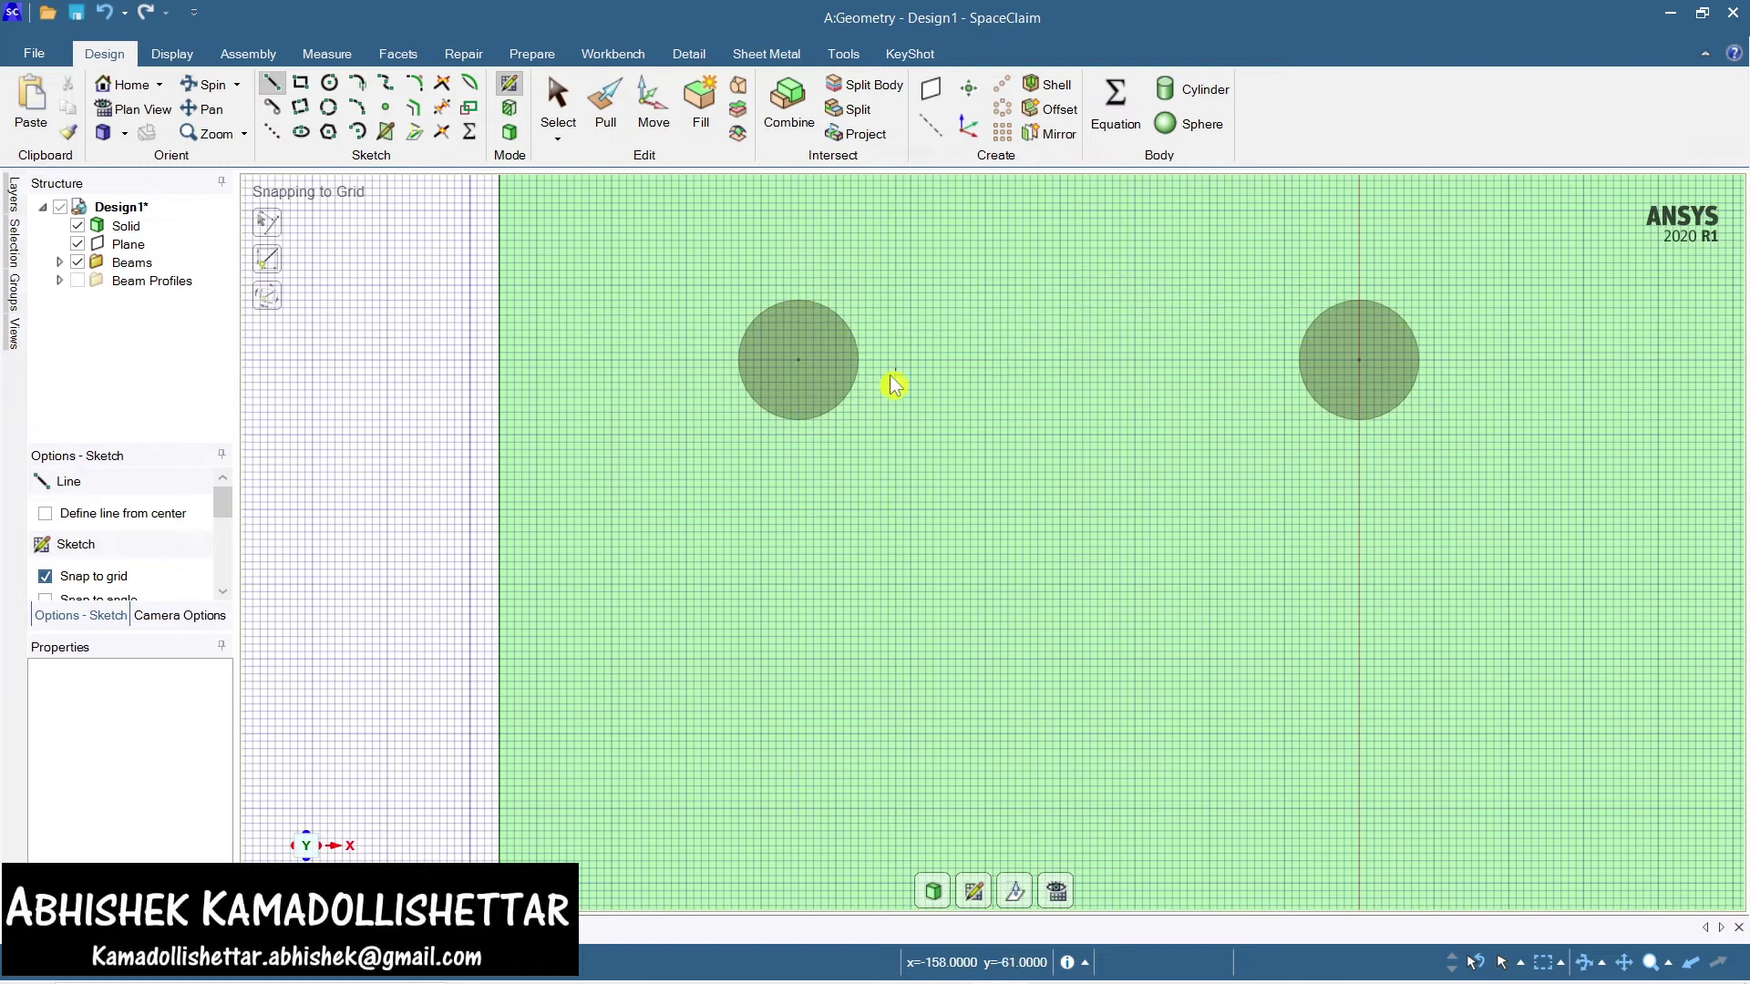
left_click(800, 365)
scroll(1261, 371, "down", 5)
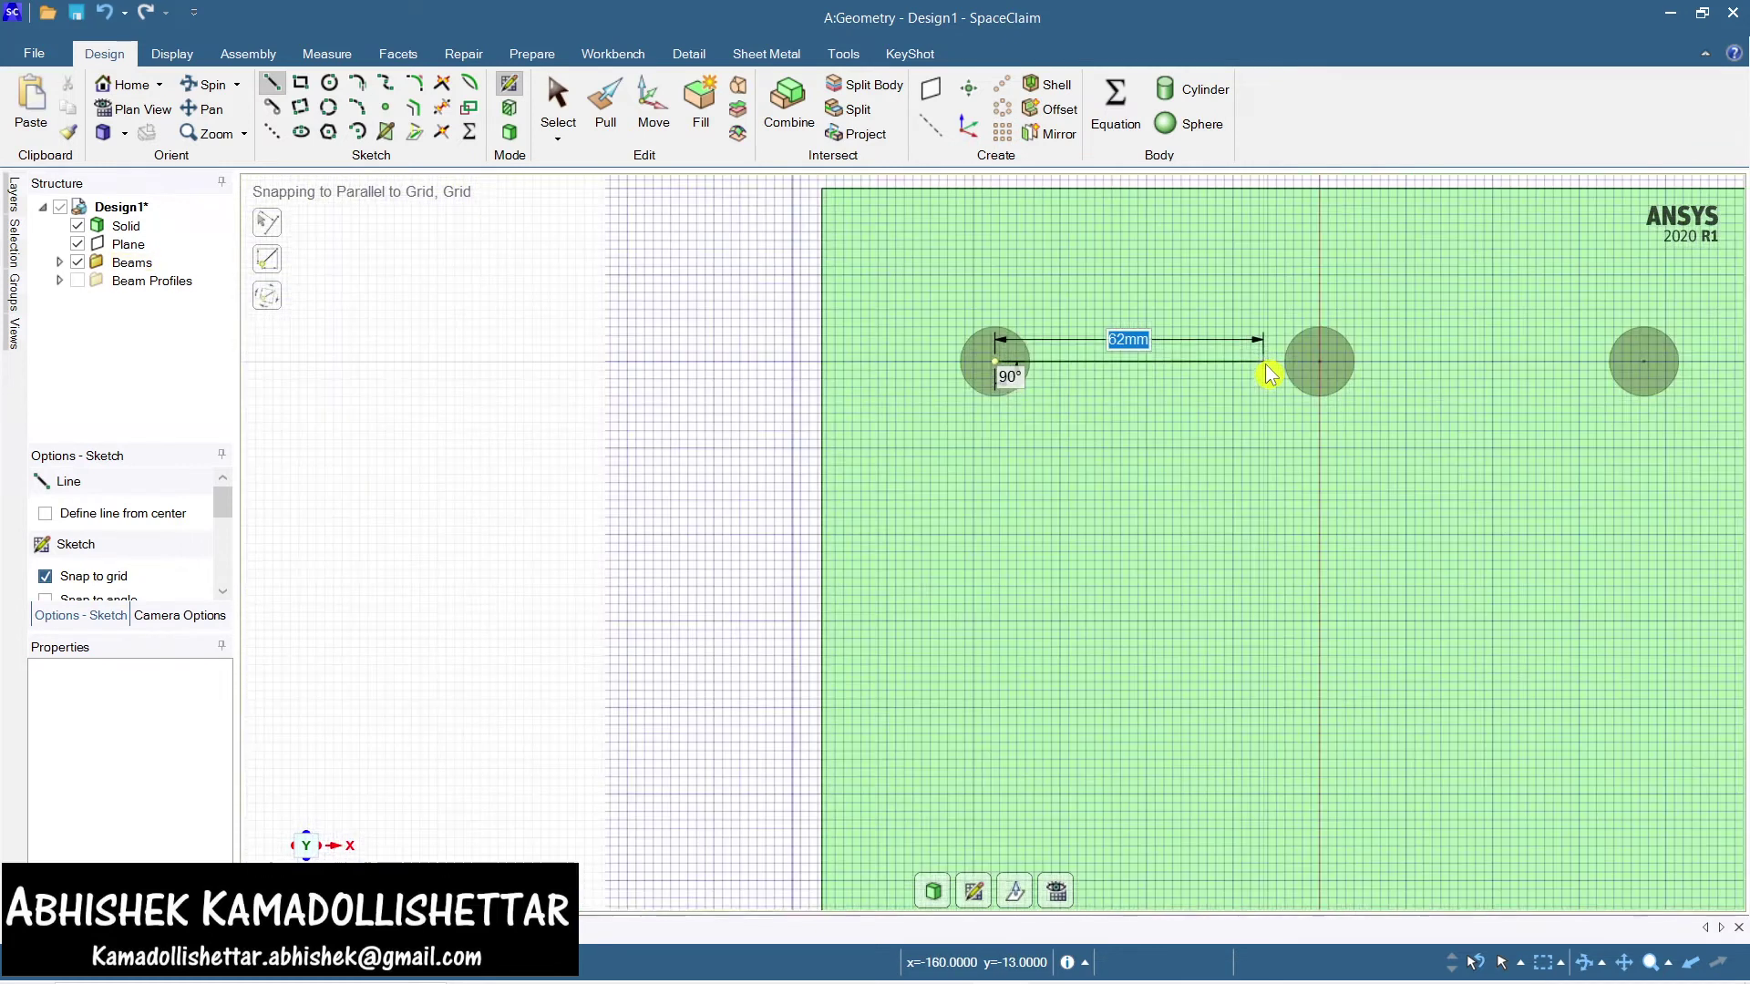
middle_click_drag(1291, 366, 1022, 339, "shift")
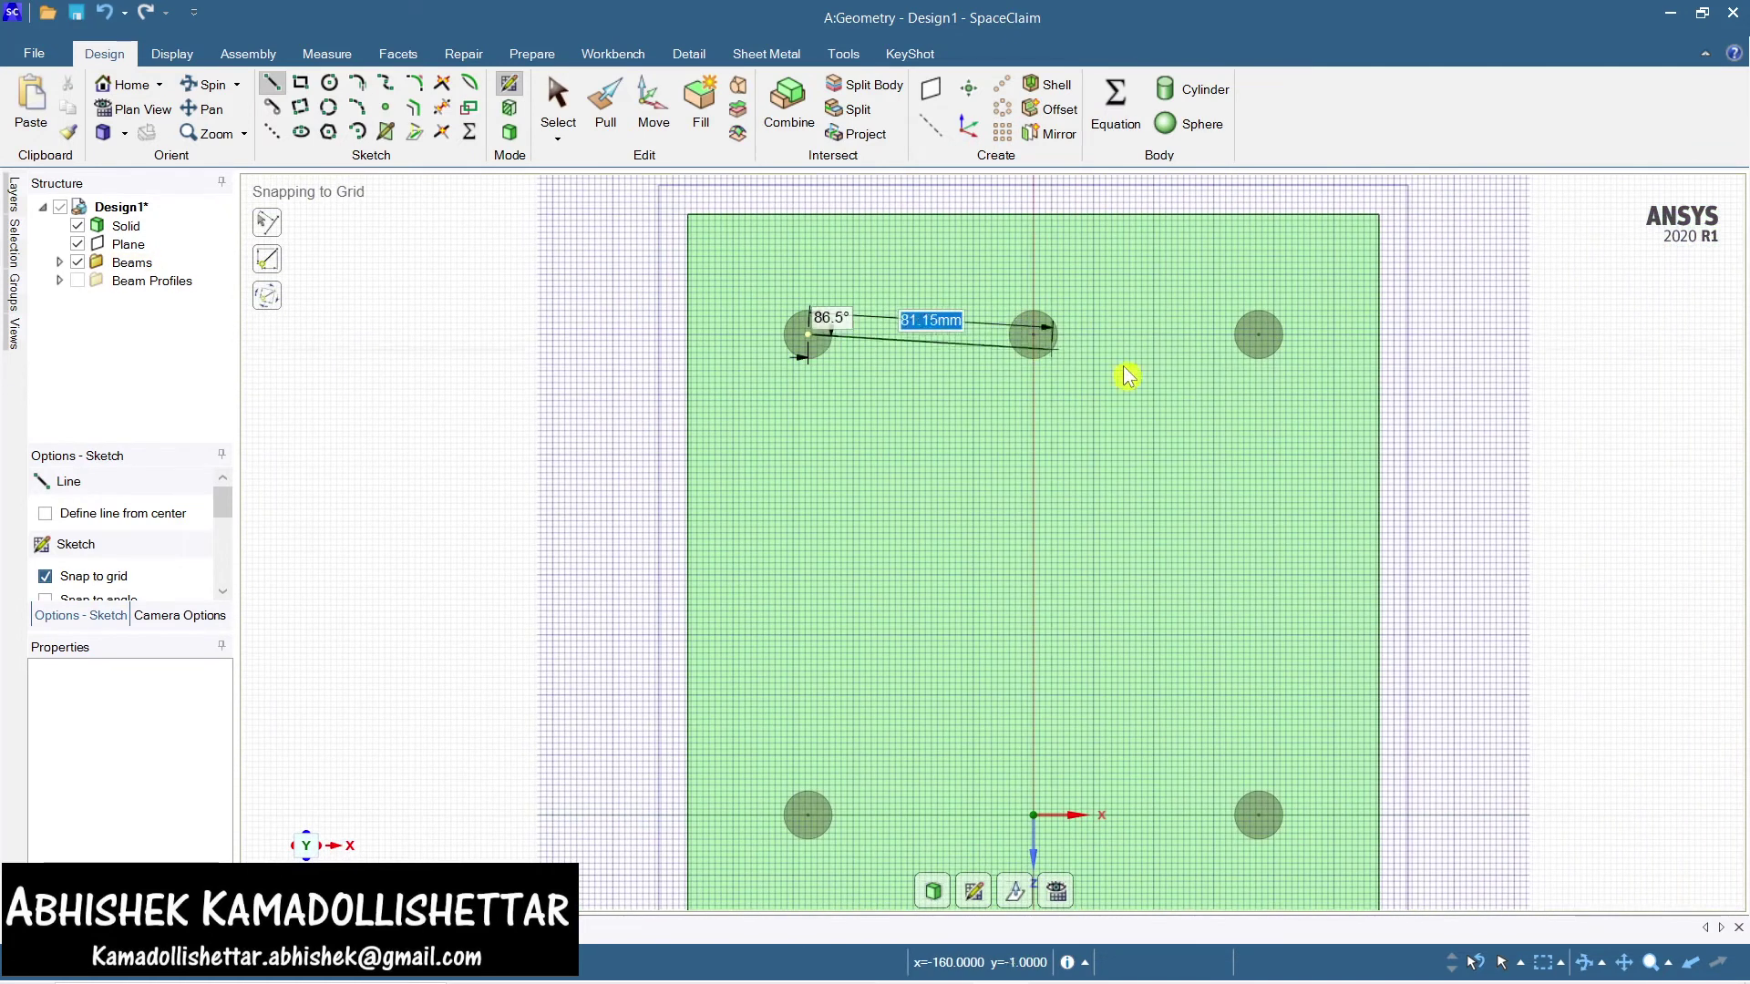
left_click(1262, 343)
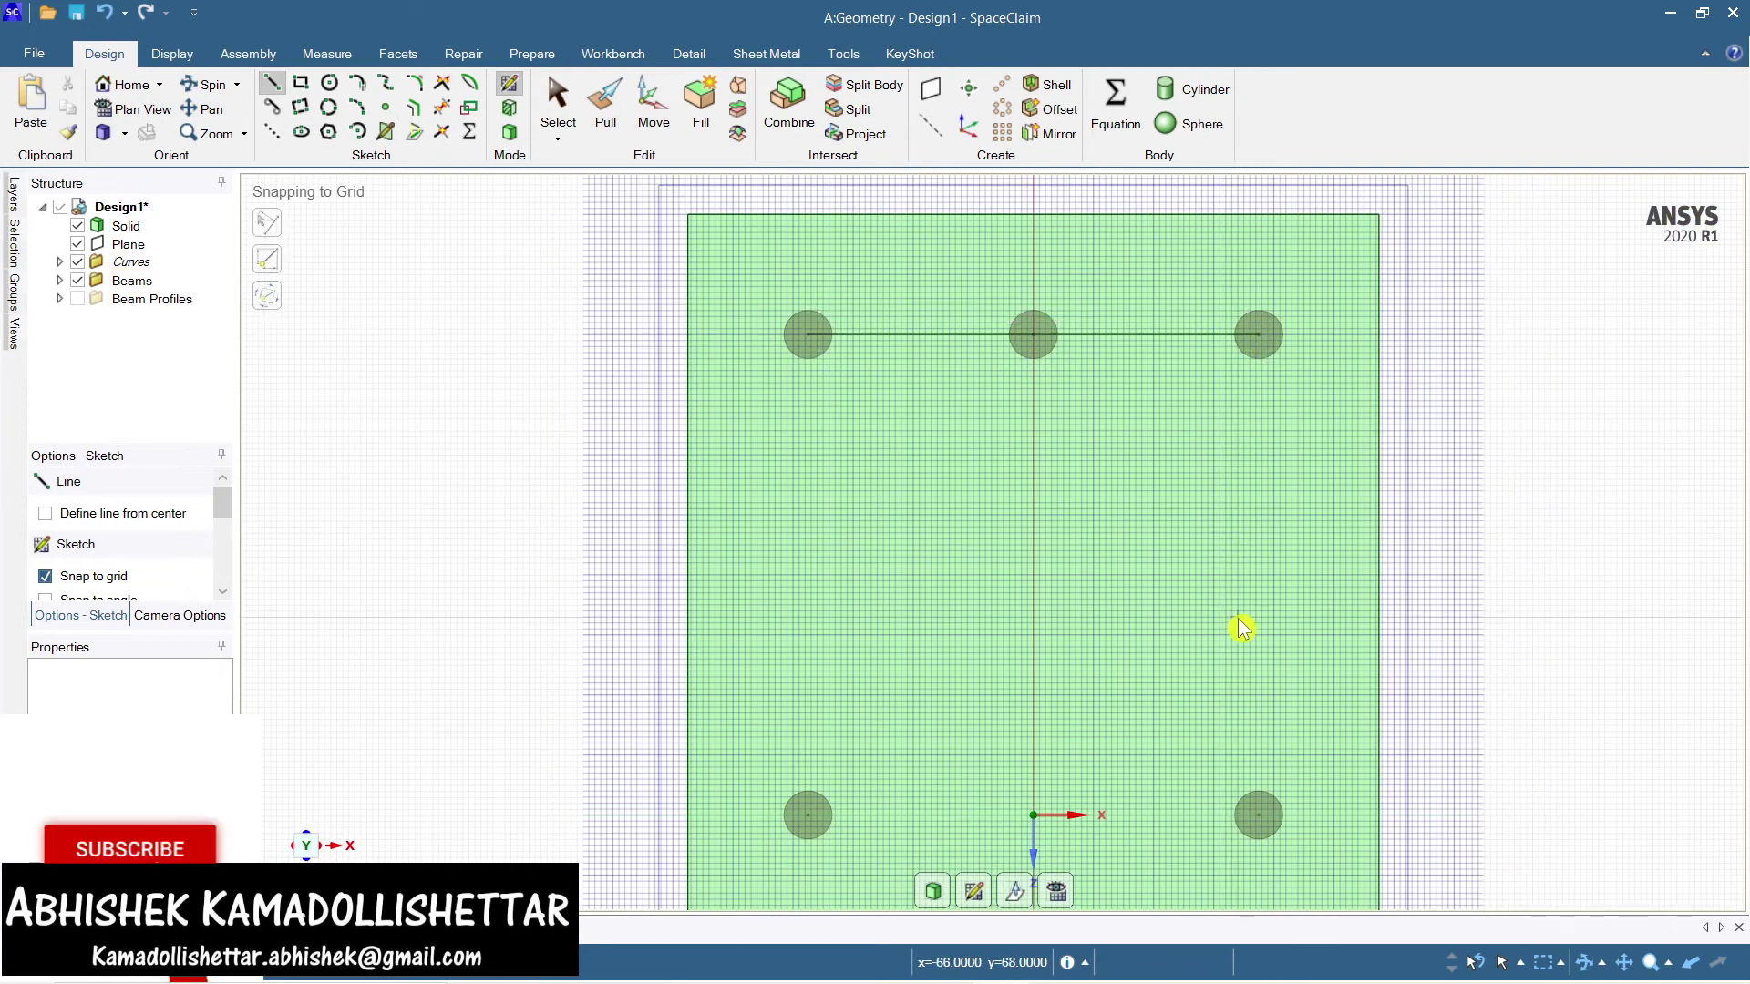
key("d")
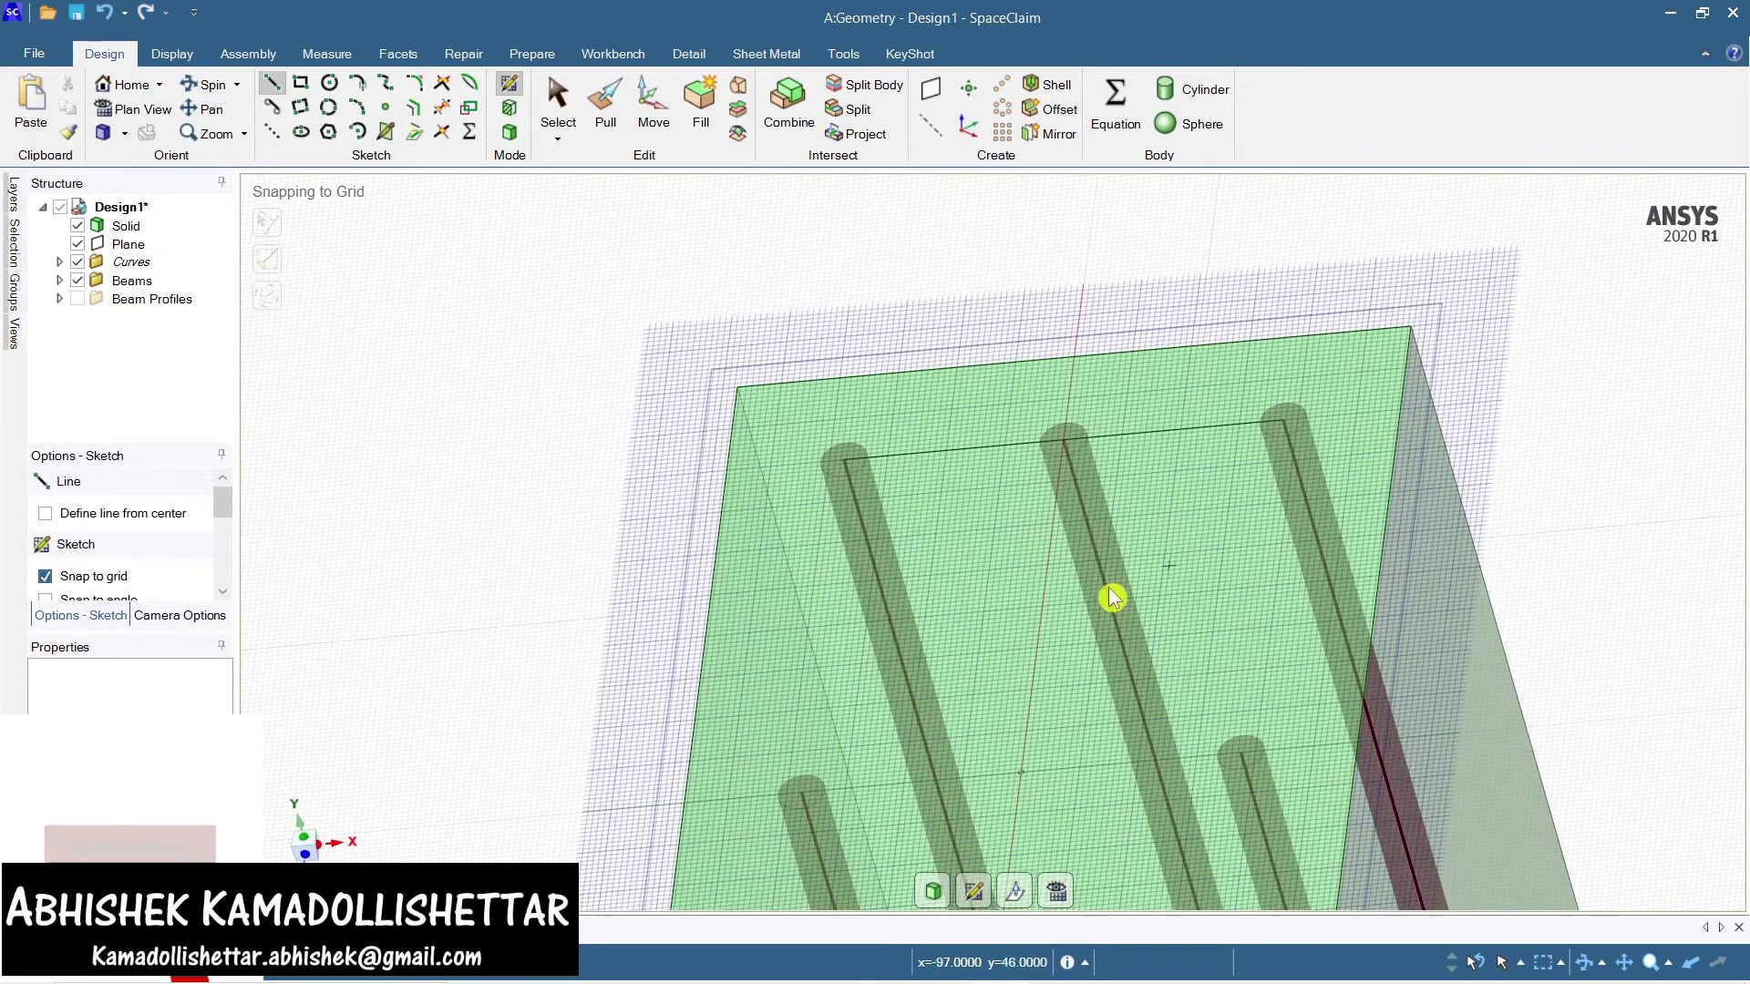
Draw the right, bottom and left sides through the rebar centres, closing the rectangle
left_click(132, 108)
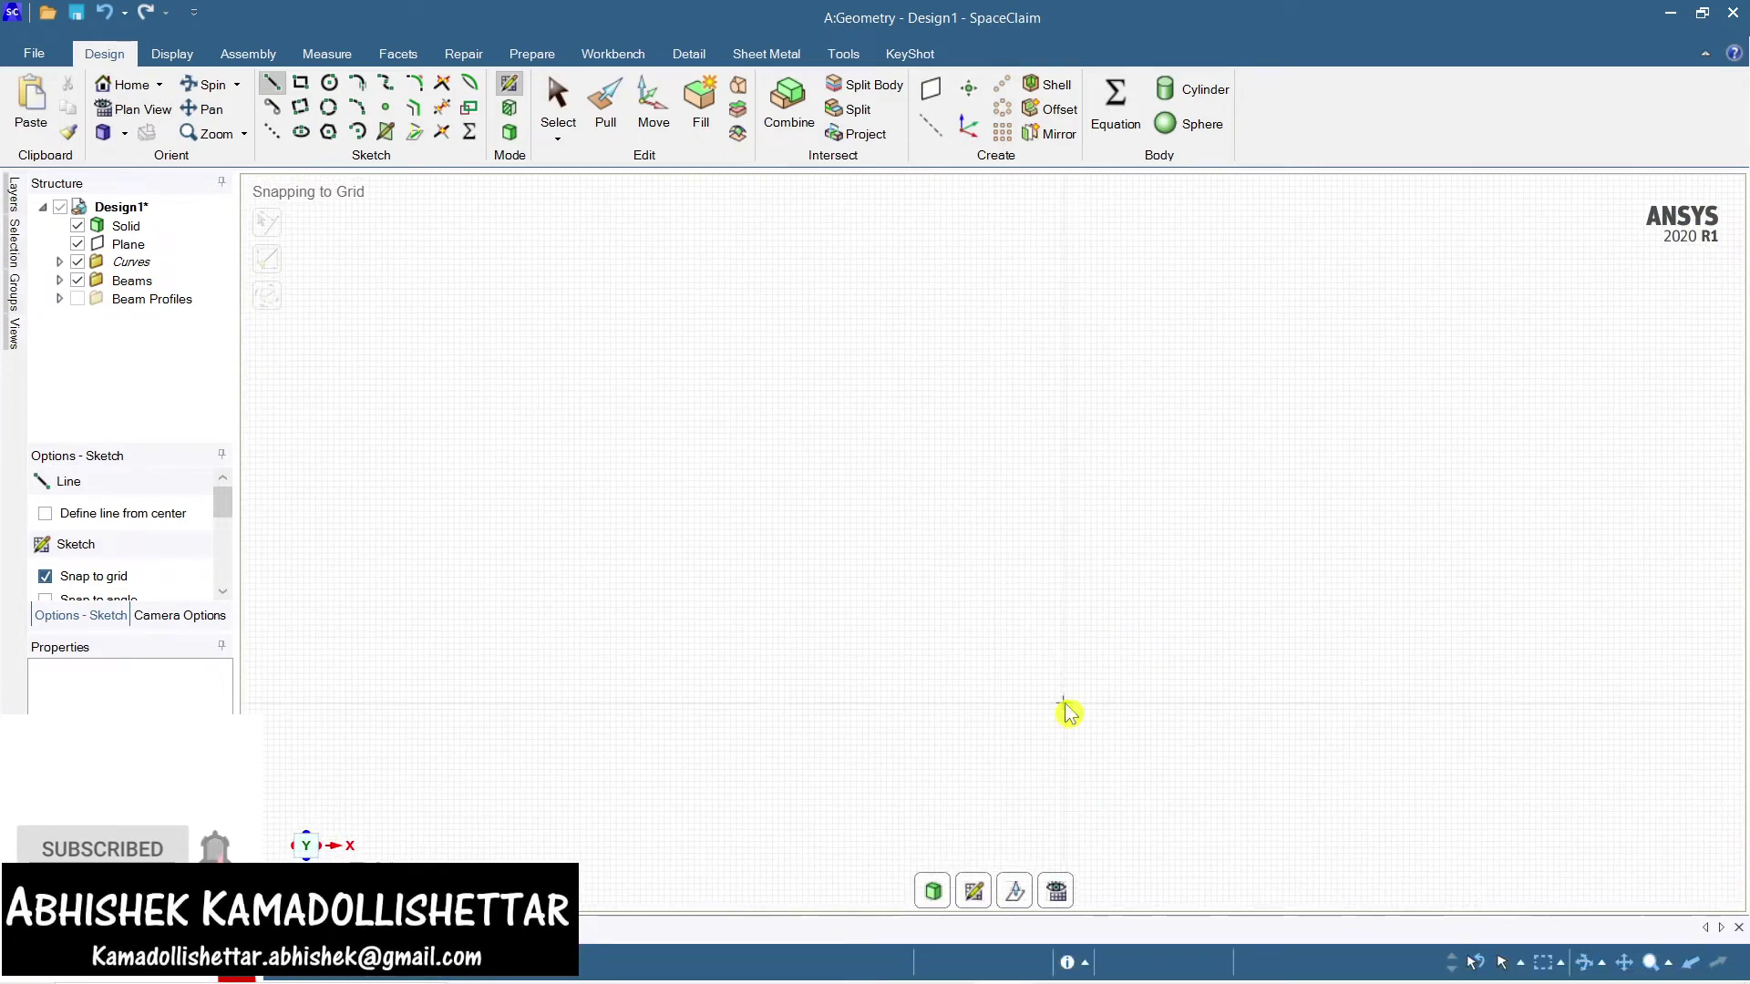
left_click(103, 132)
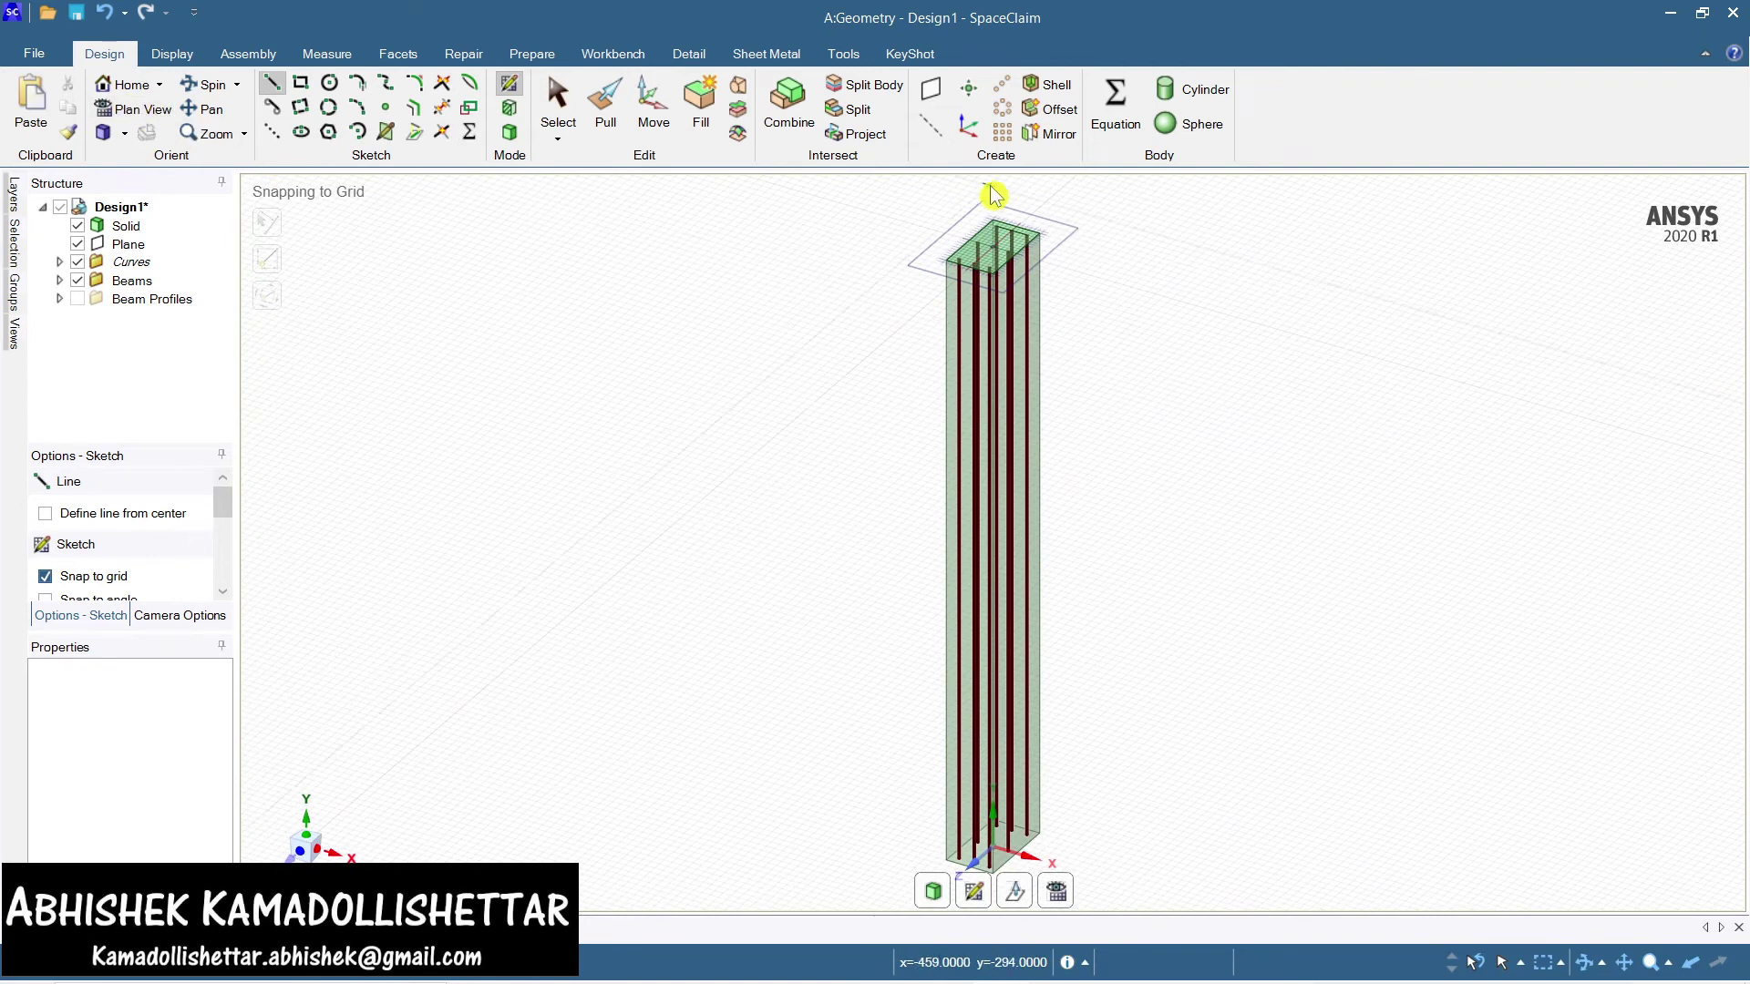
left_click(132, 110)
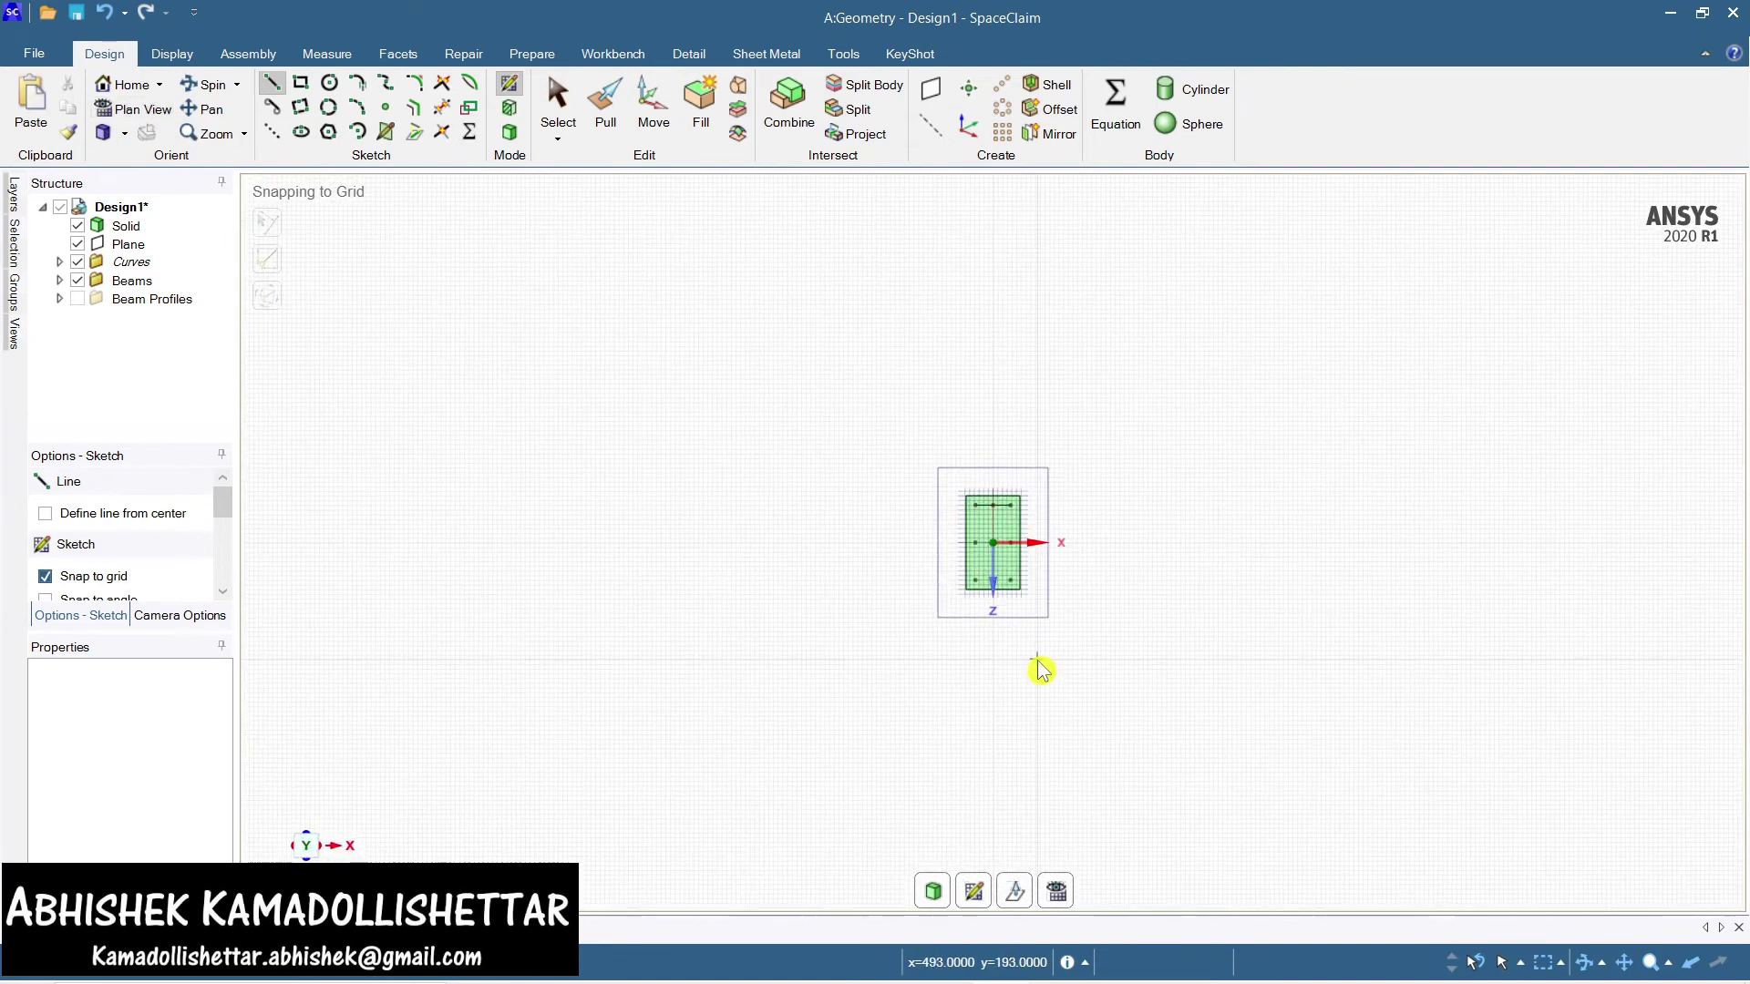
scroll(1007, 617, "up", 5)
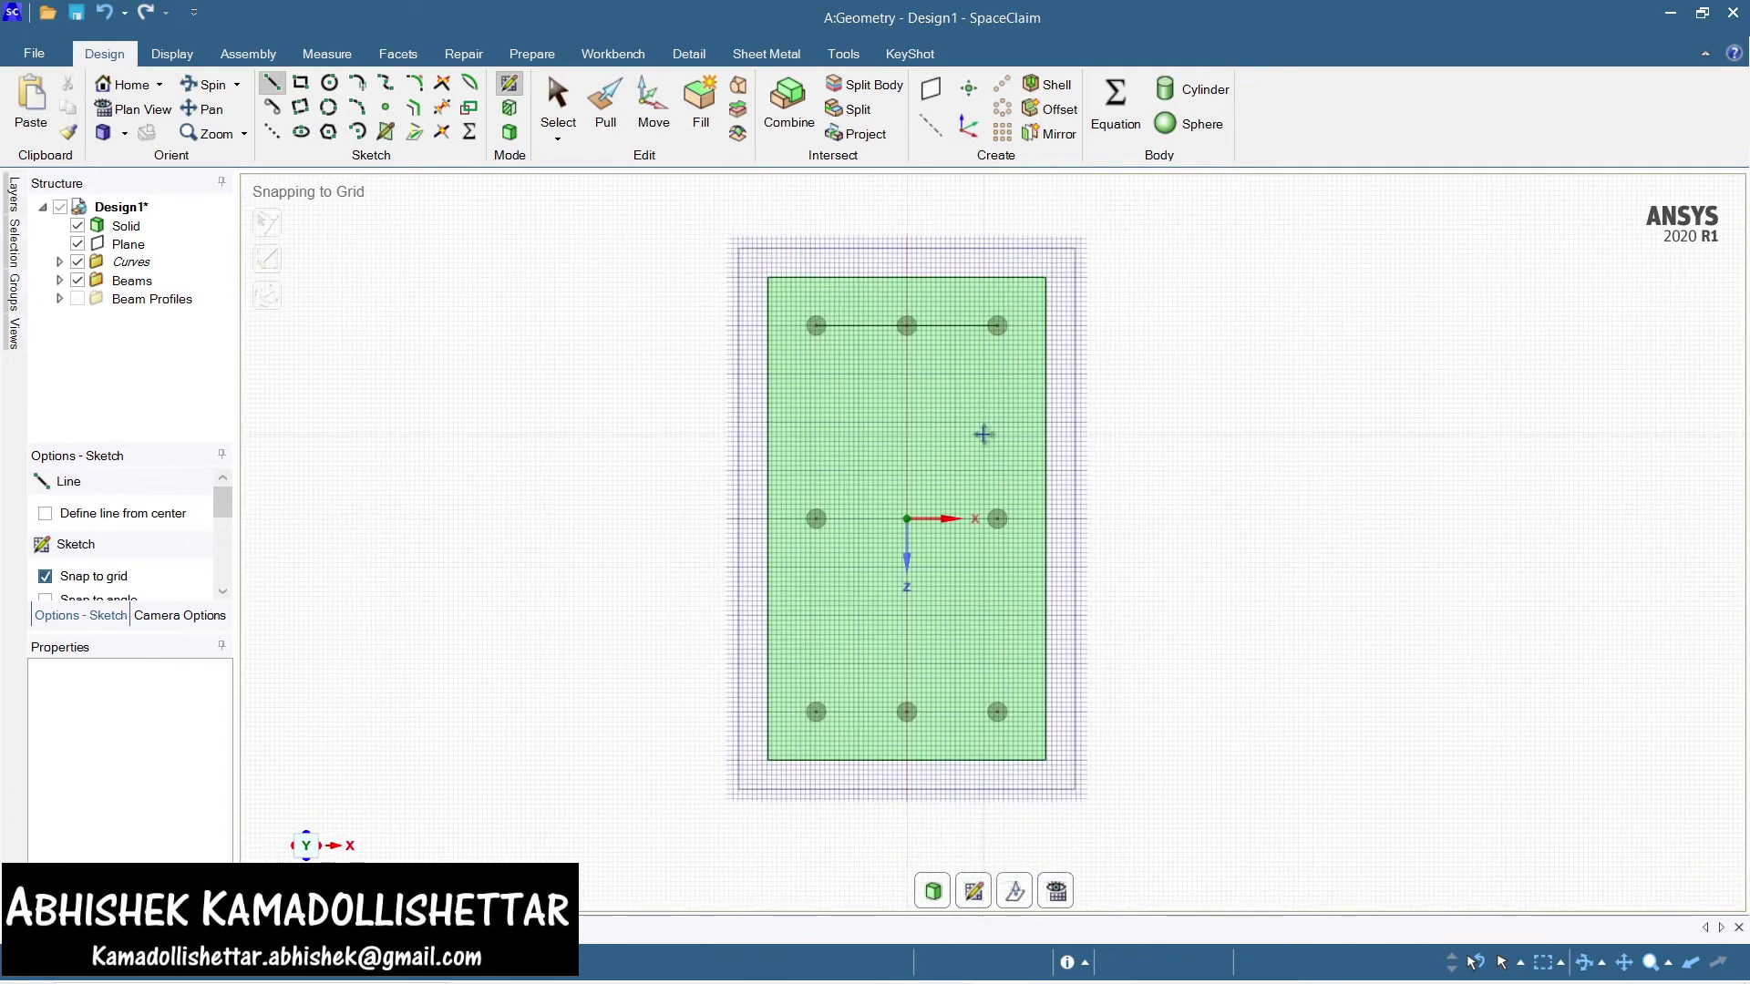
middle_click_drag(1042, 475, 1036, 437, "ctrl")
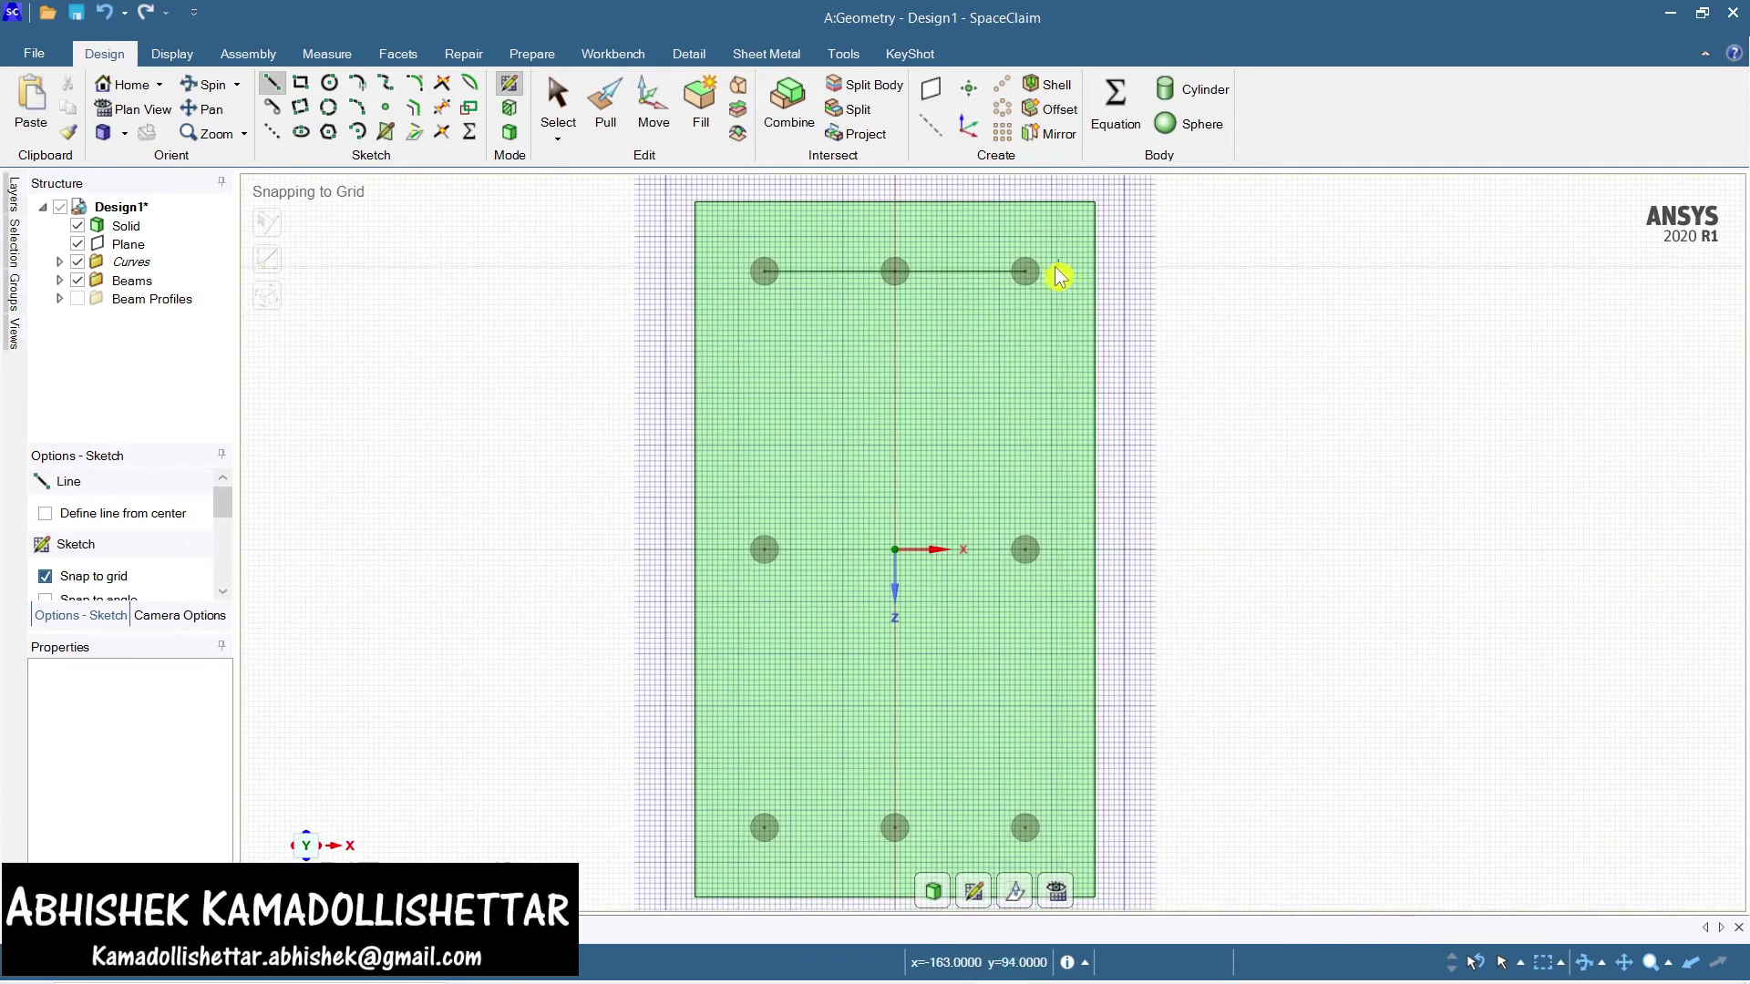
left_click(1028, 281)
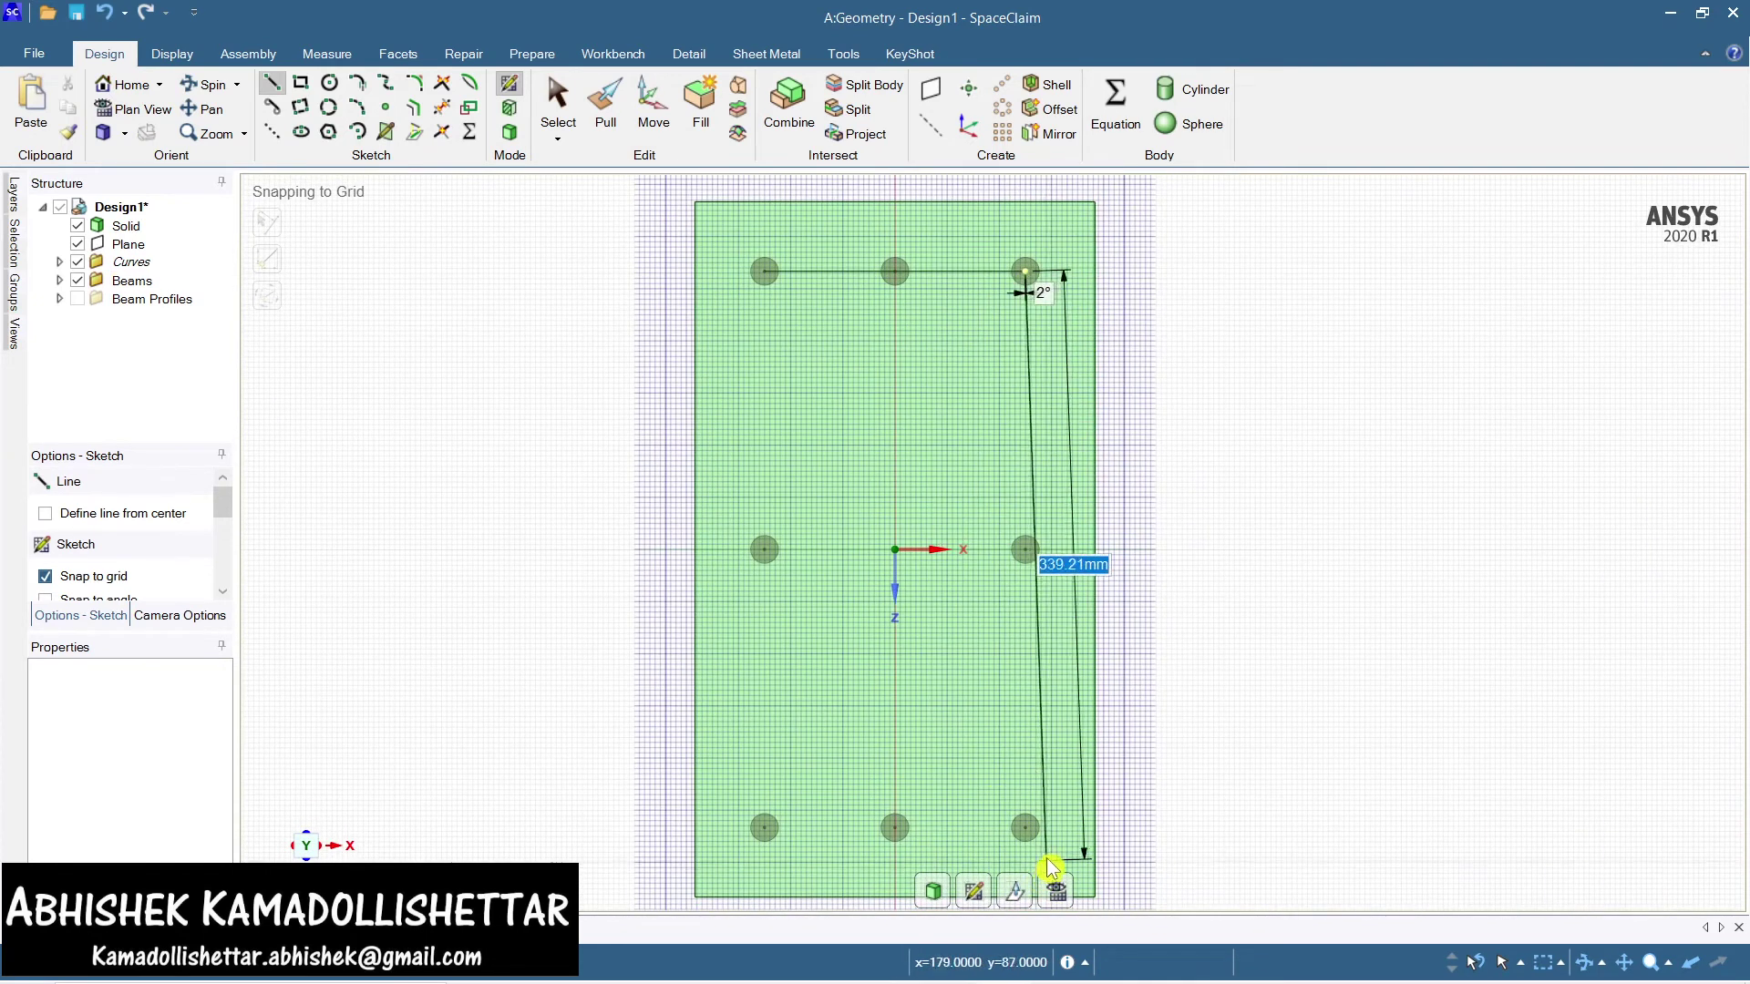
left_click(1026, 828)
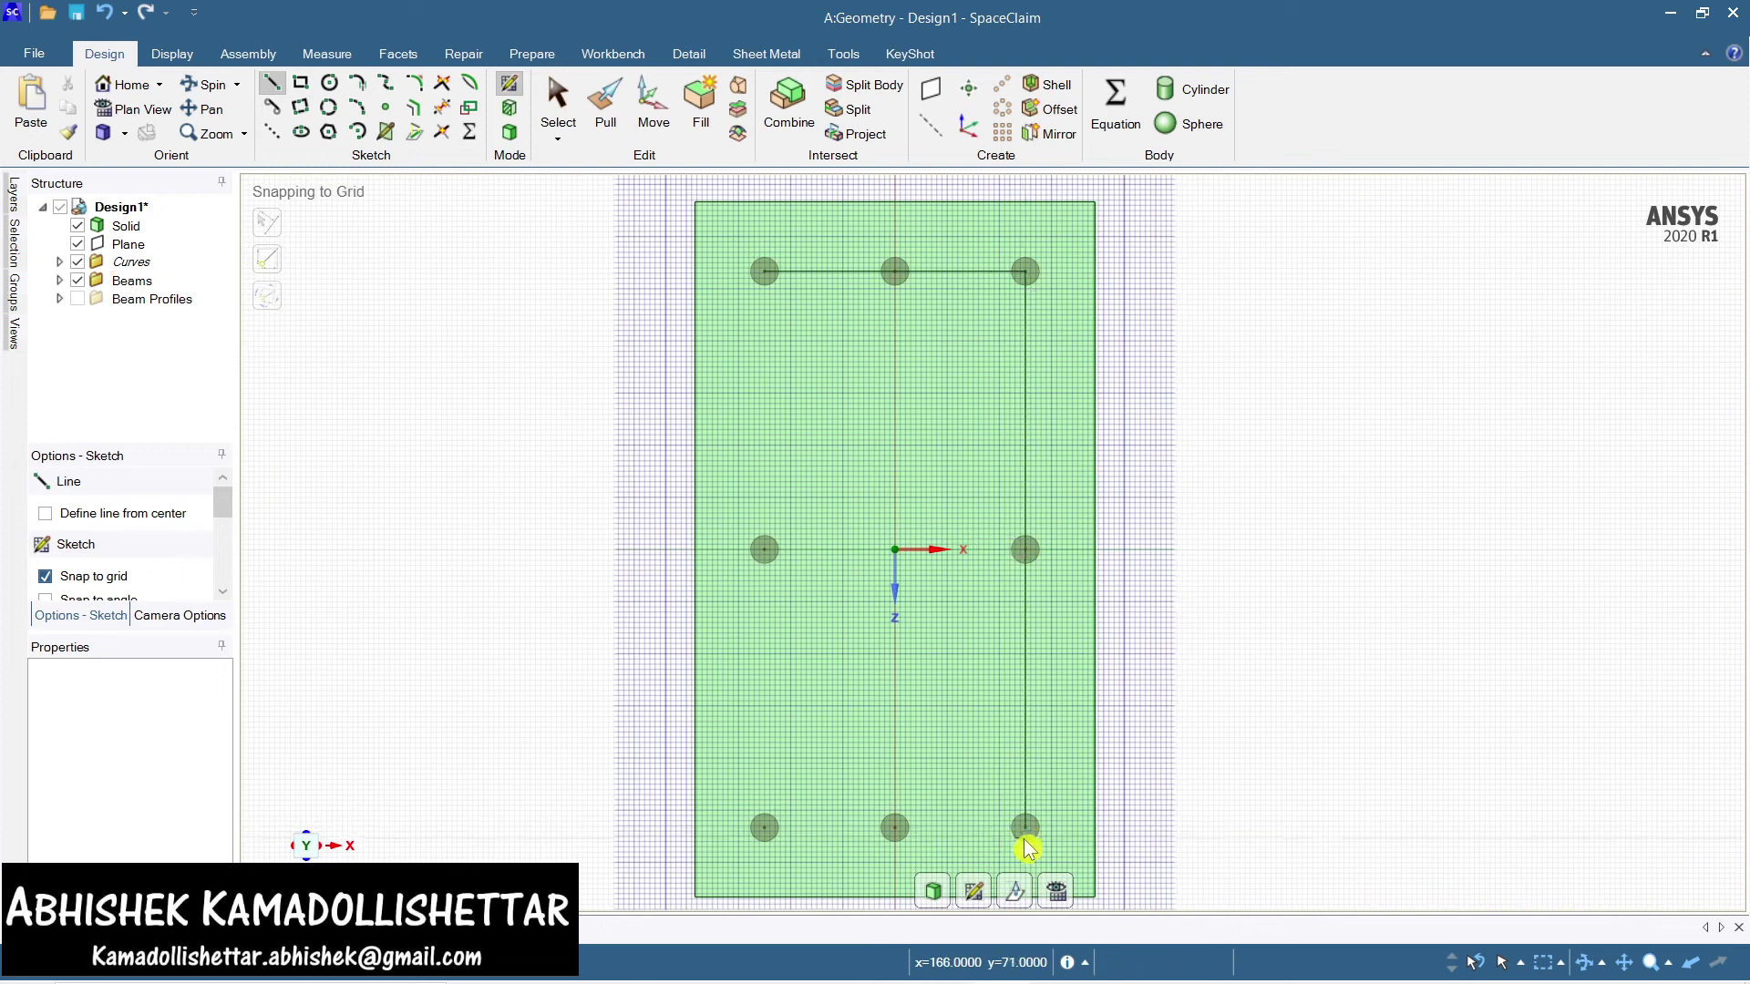
left_click(764, 830)
left_click(765, 273)
left_click(764, 828)
key("Escape")
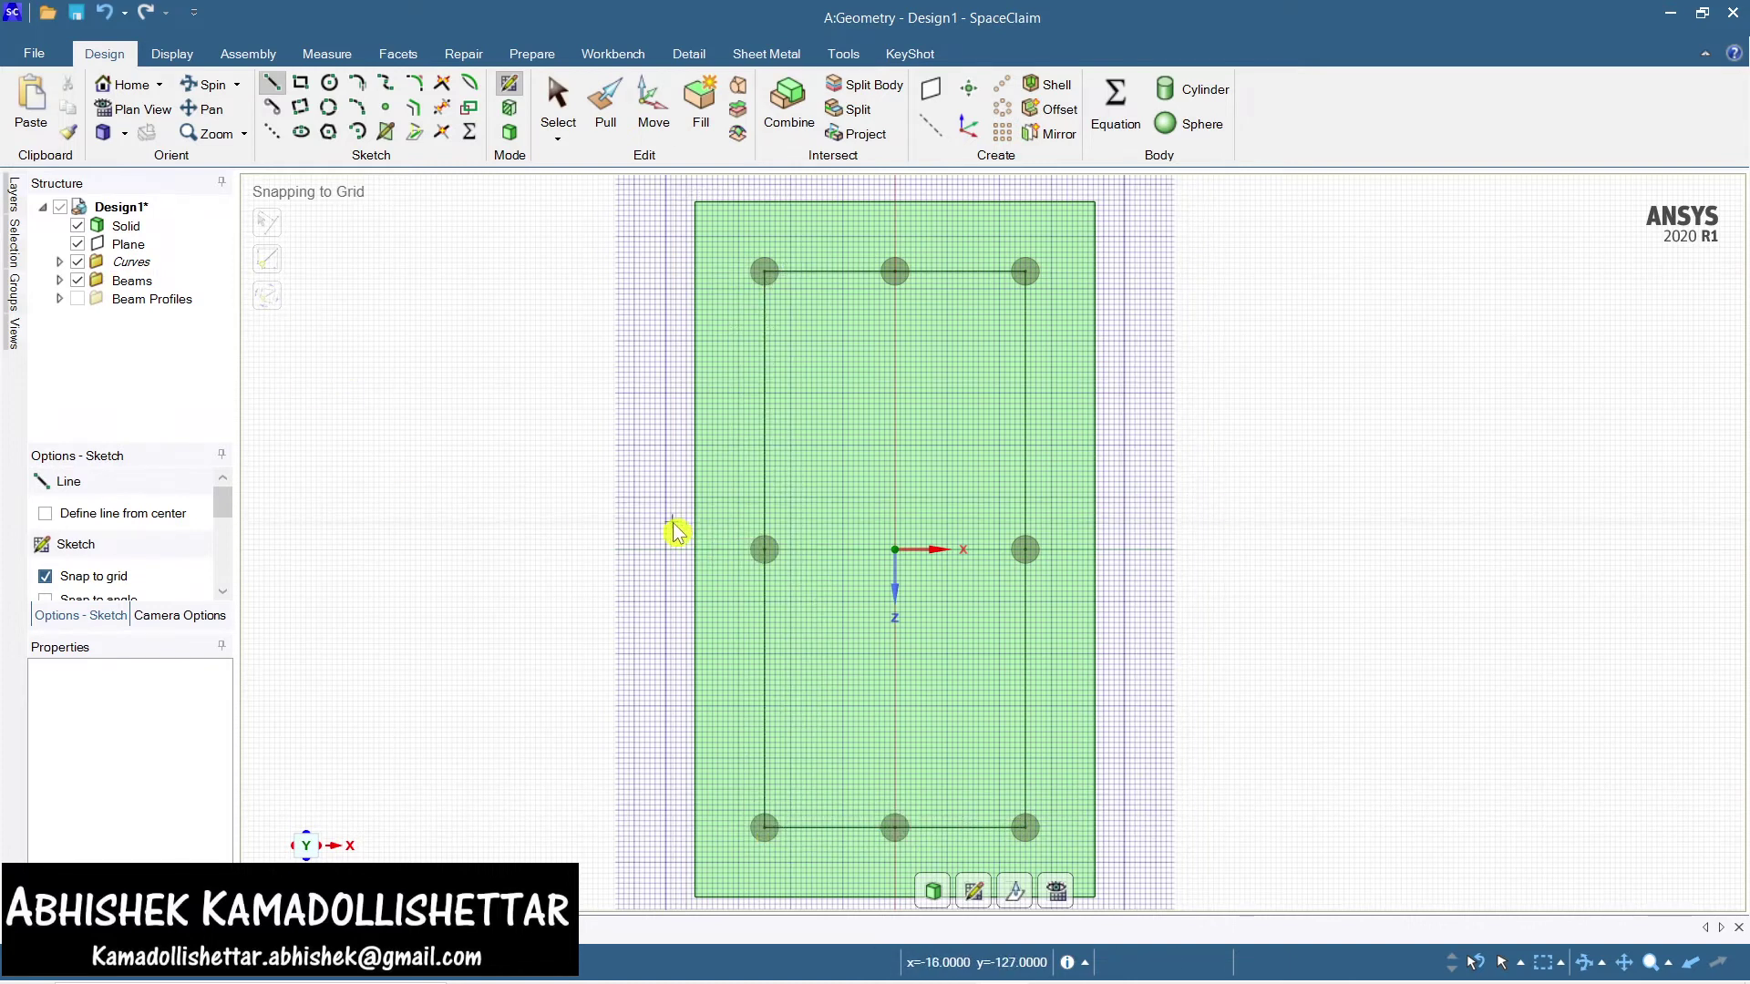
key("s")
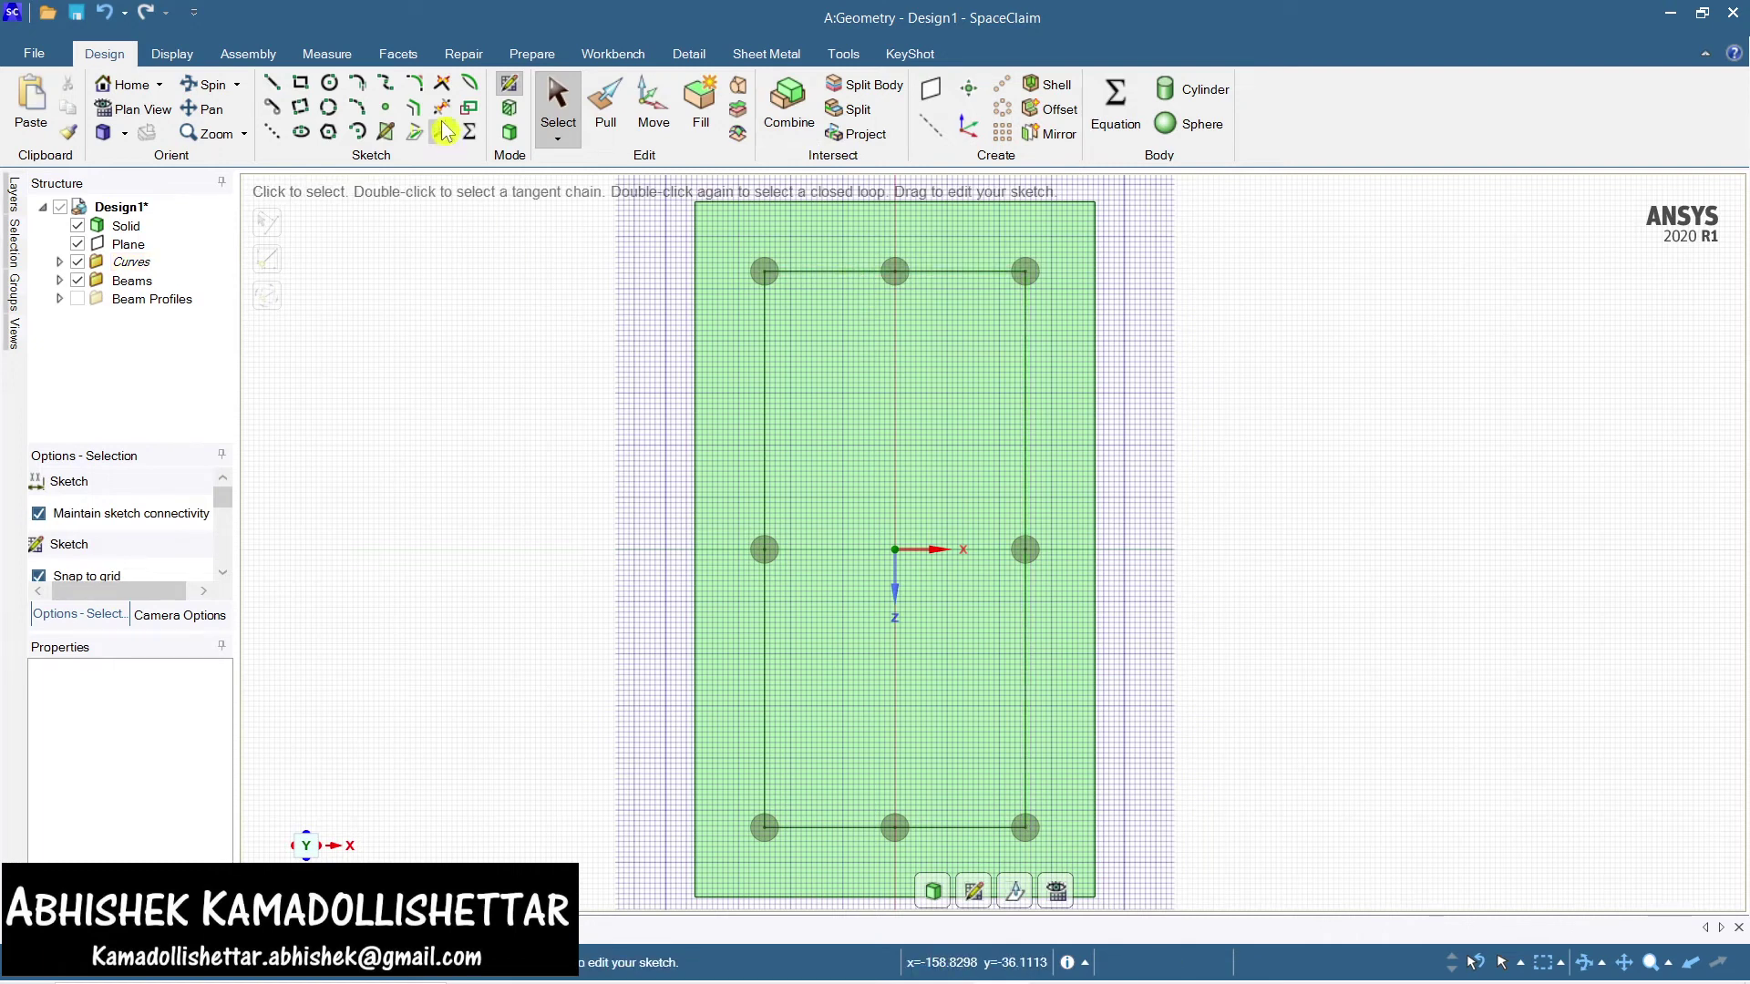
Offset the rectangle's left line 12 mm outward
left_click(415, 110)
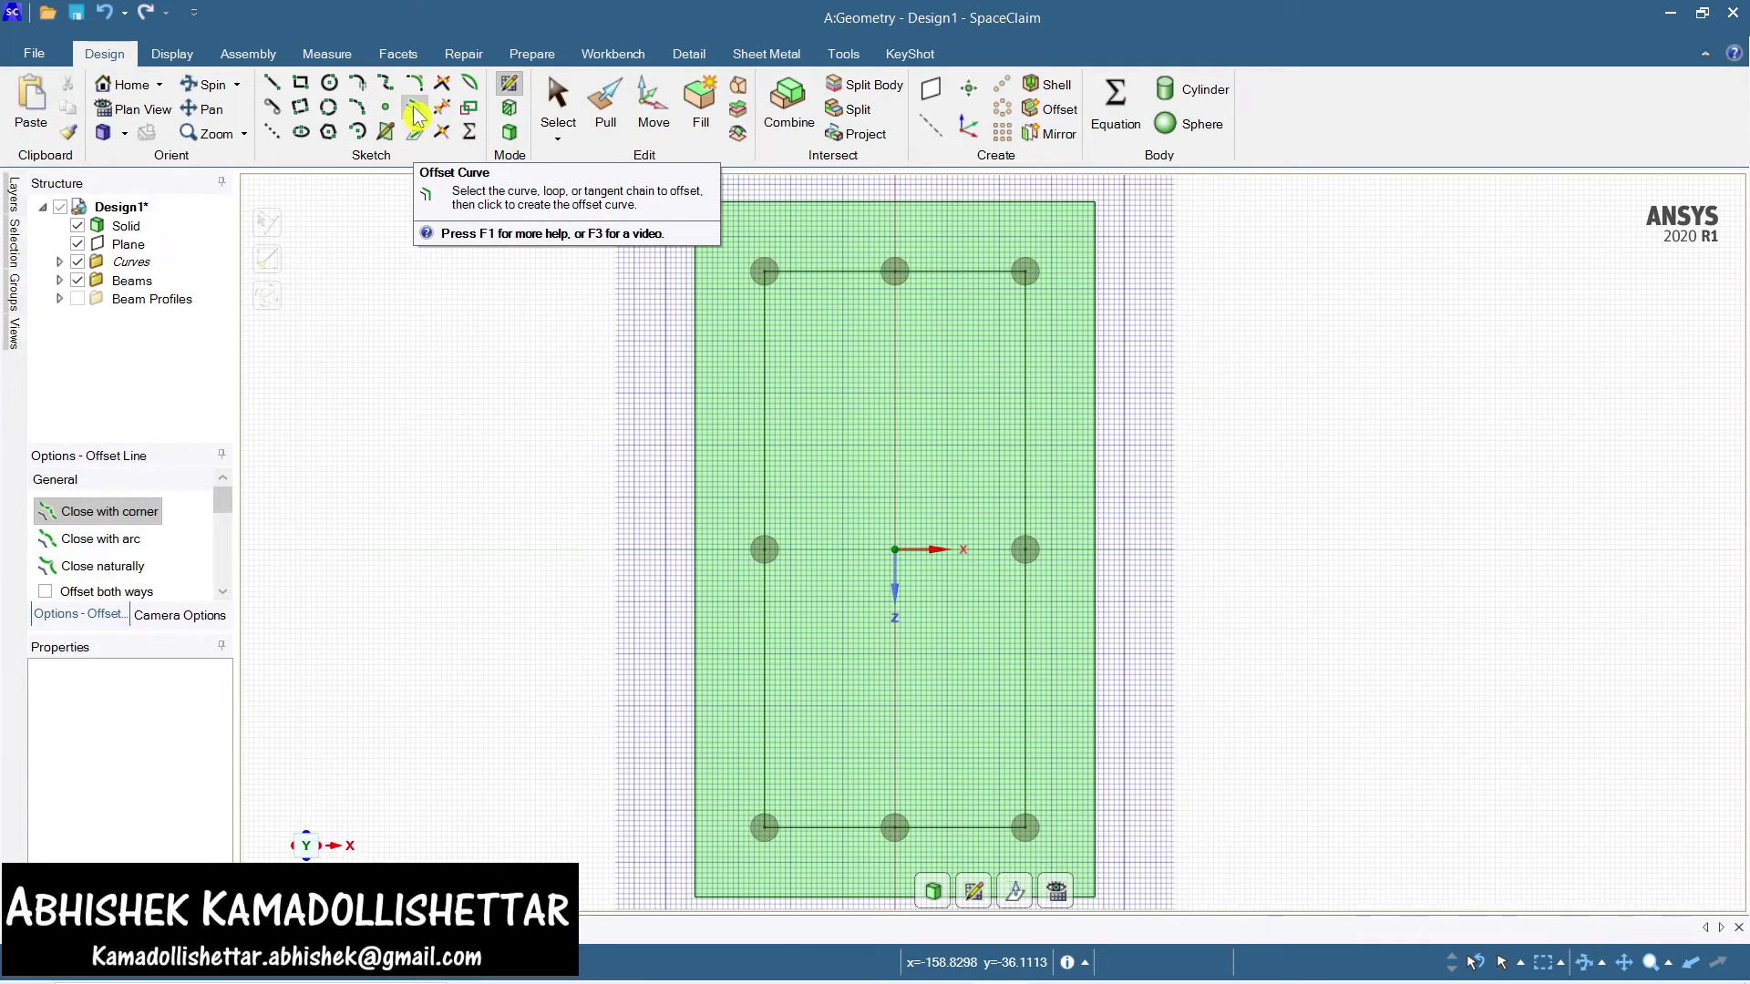
scroll(772, 359, "up", 1)
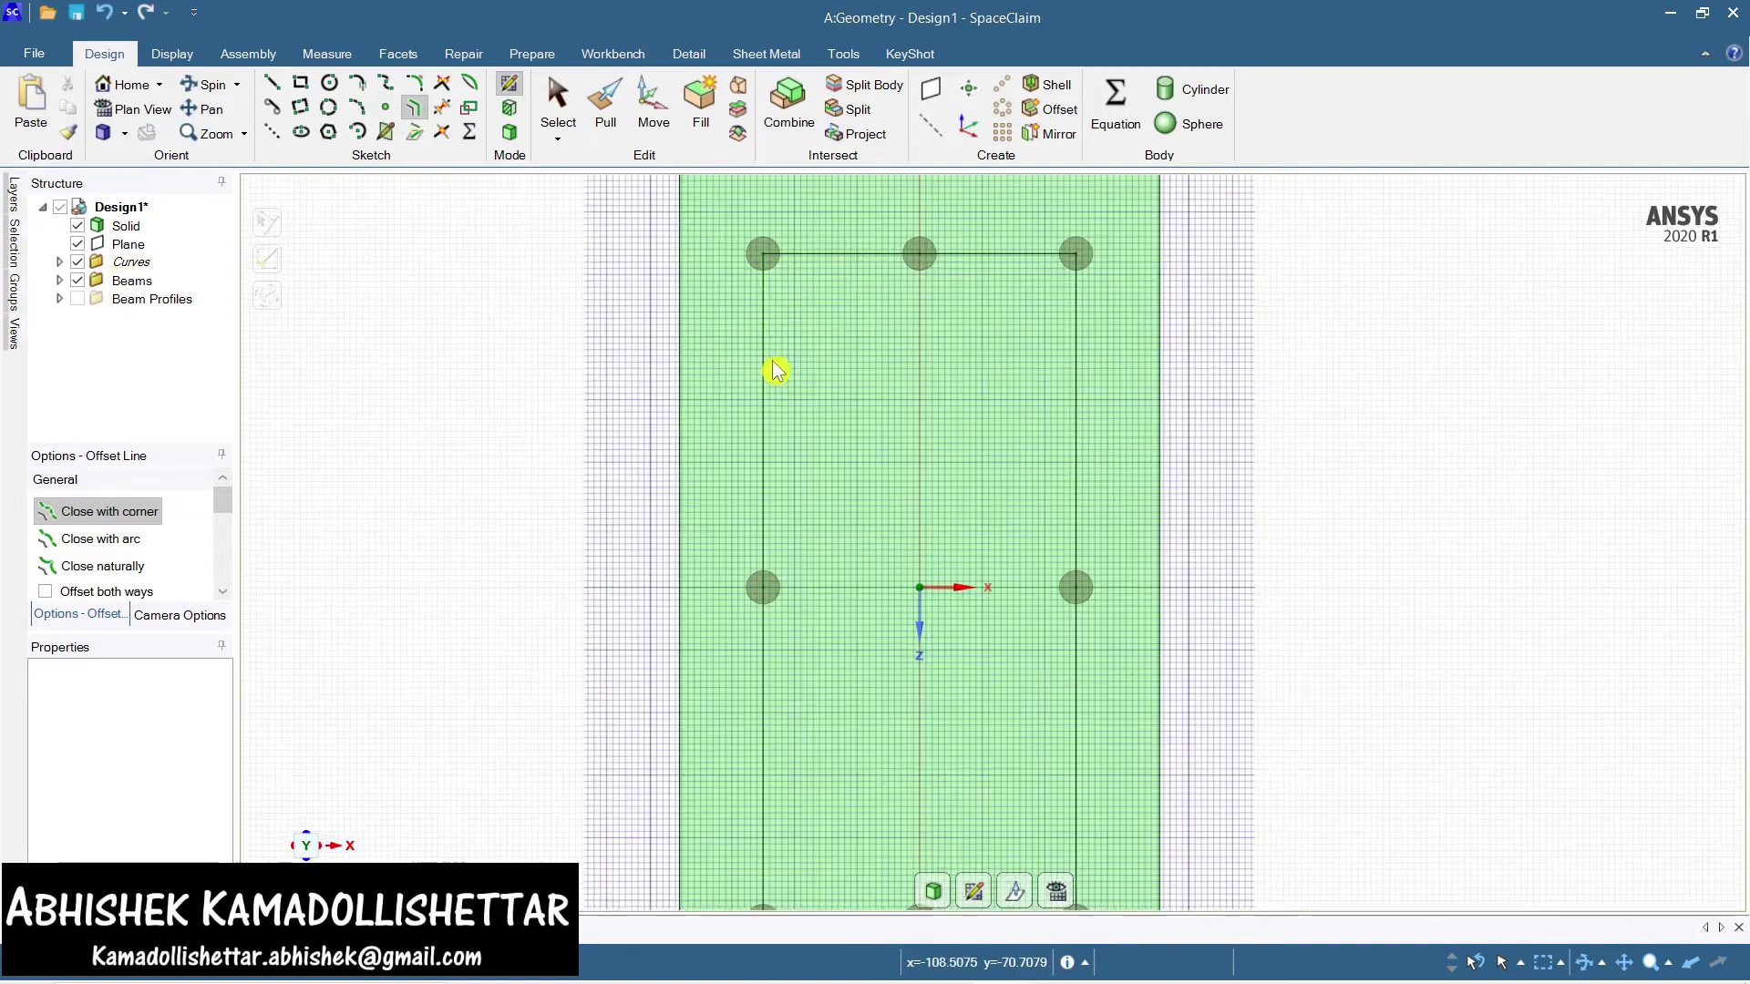
scroll(772, 359, "up", 1)
left_click(762, 334)
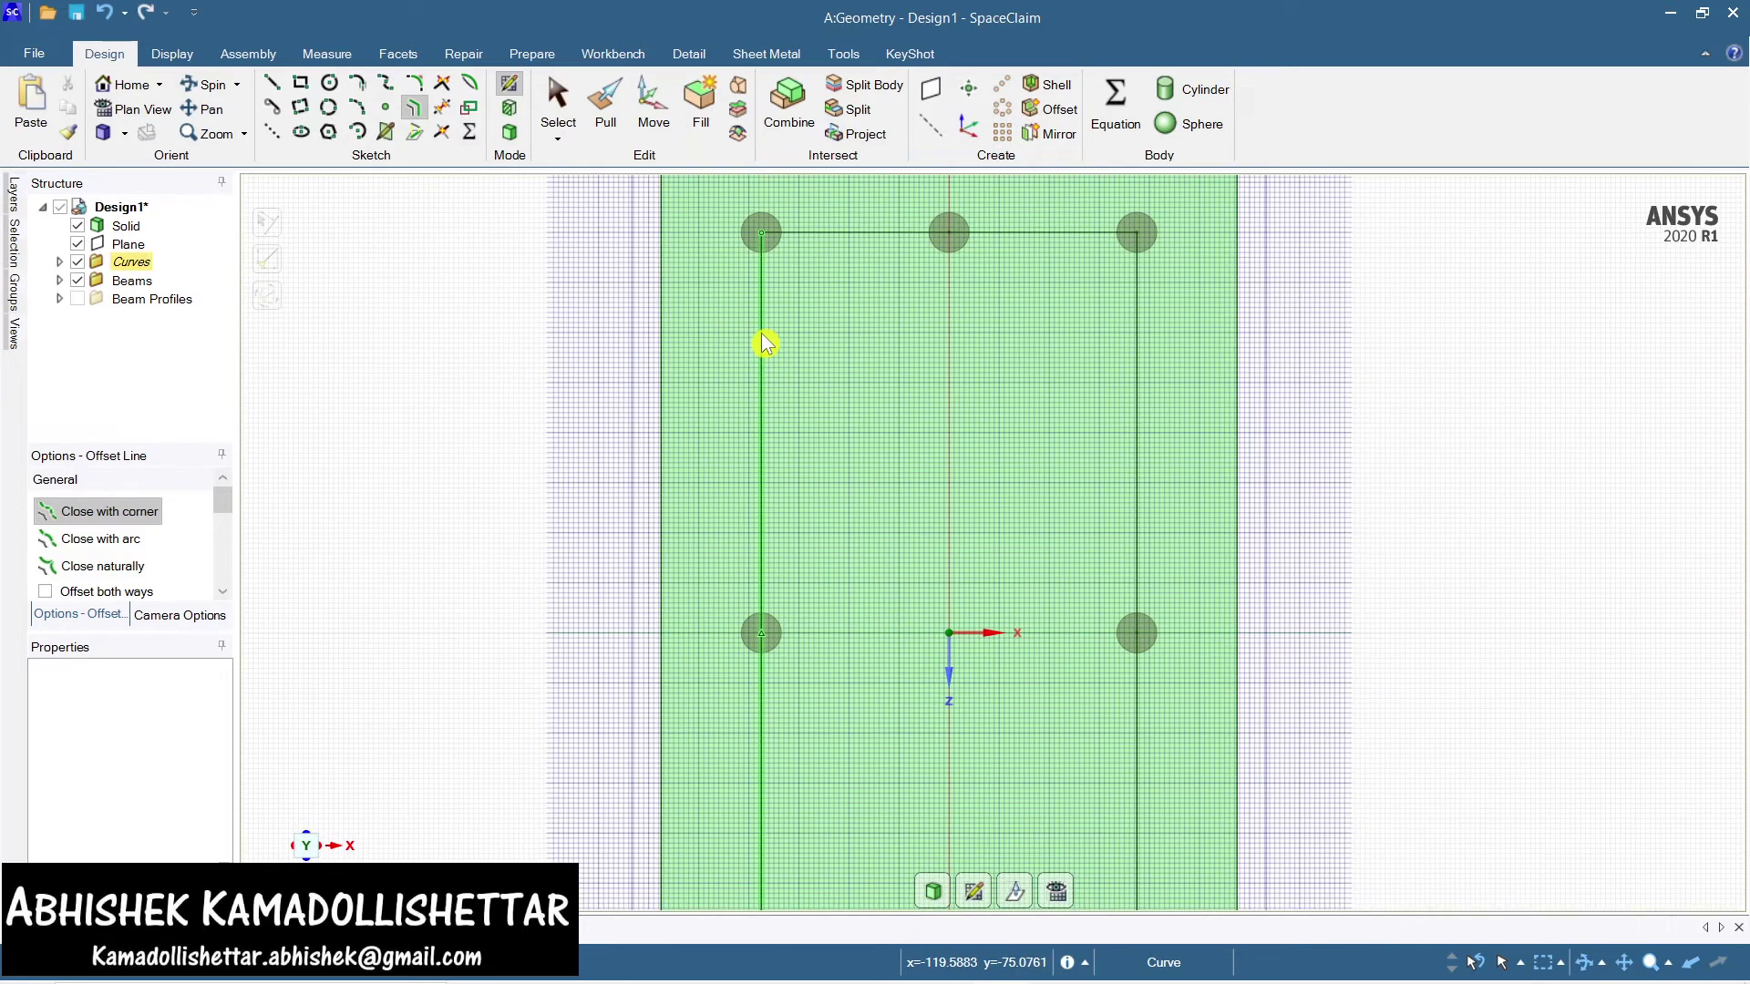
key("Escape")
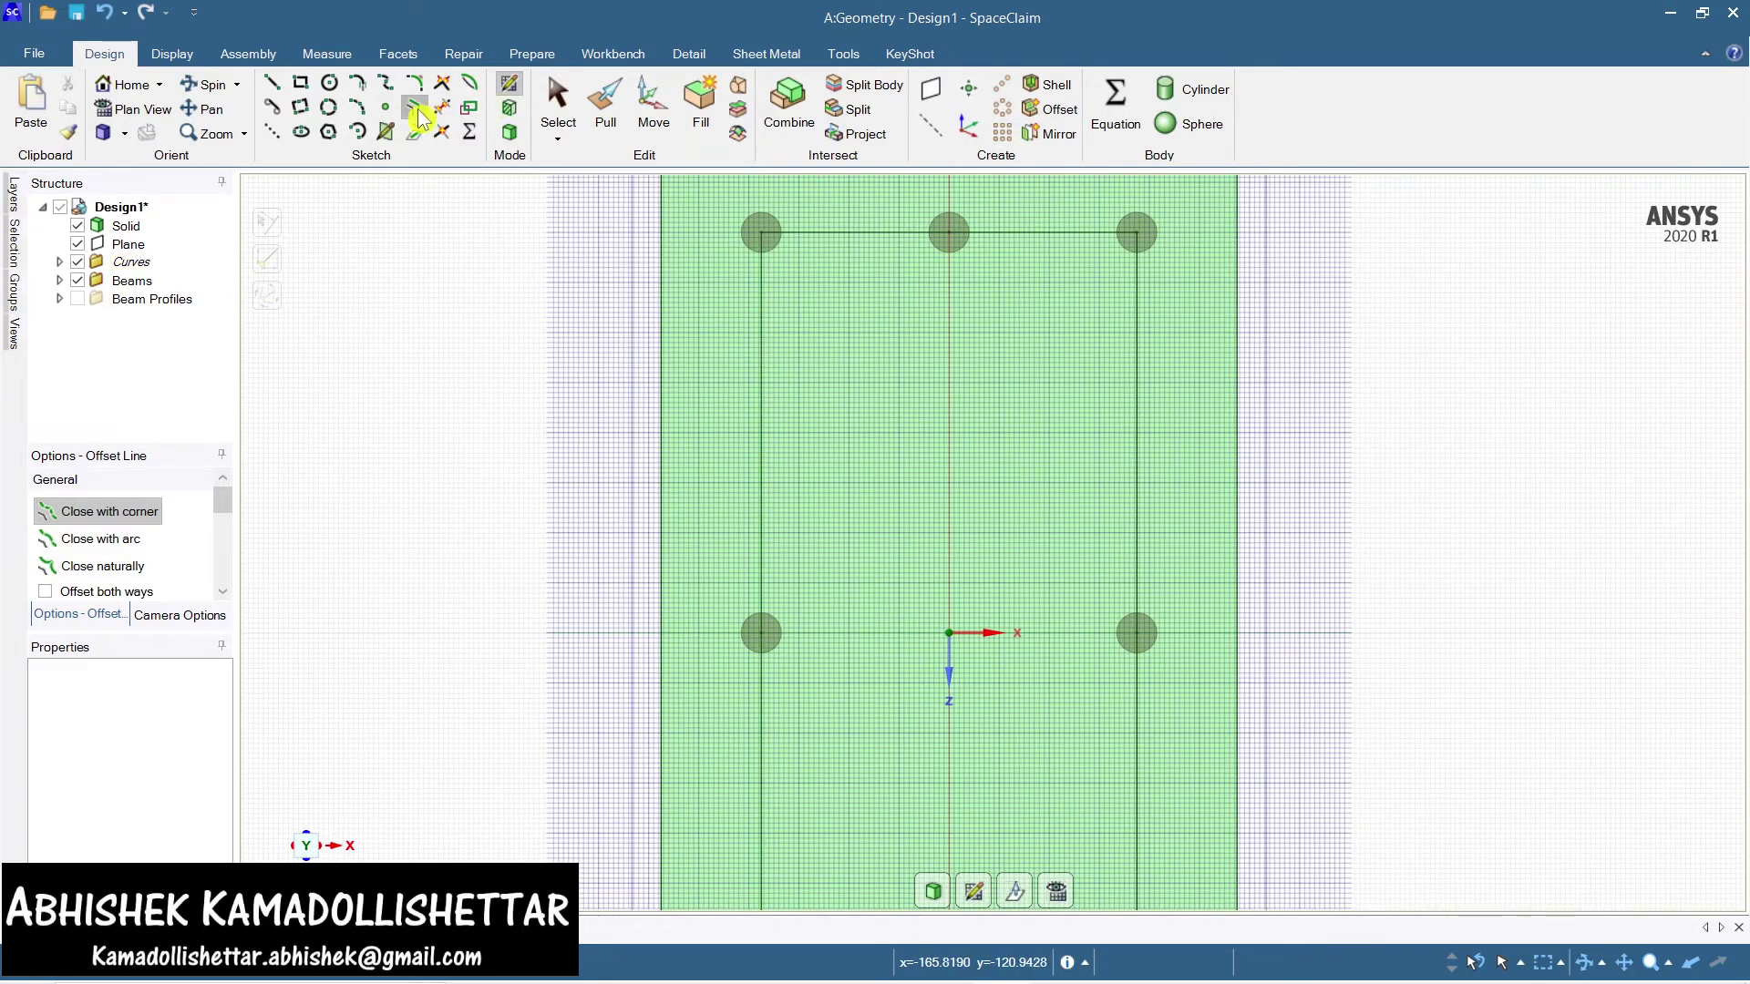
left_click(762, 359)
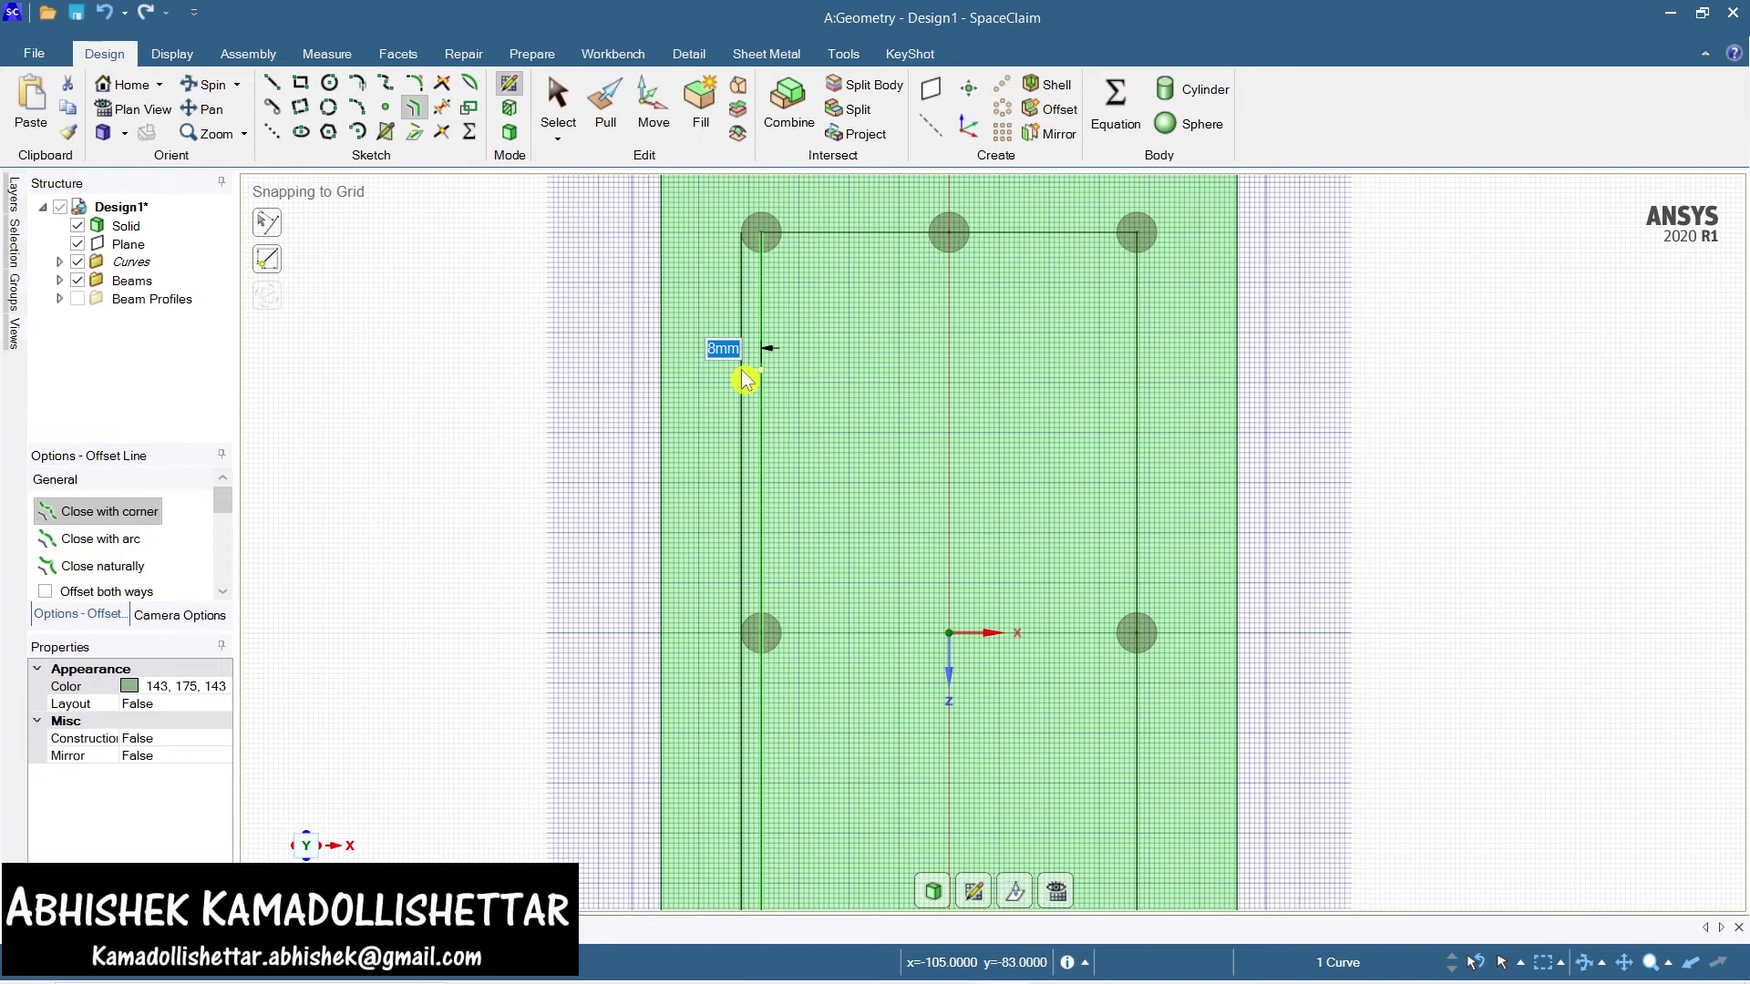
type("12")
key("Return")
Pick the top line and offset the right line 12 mm outward
scroll(735, 237, "down", 2)
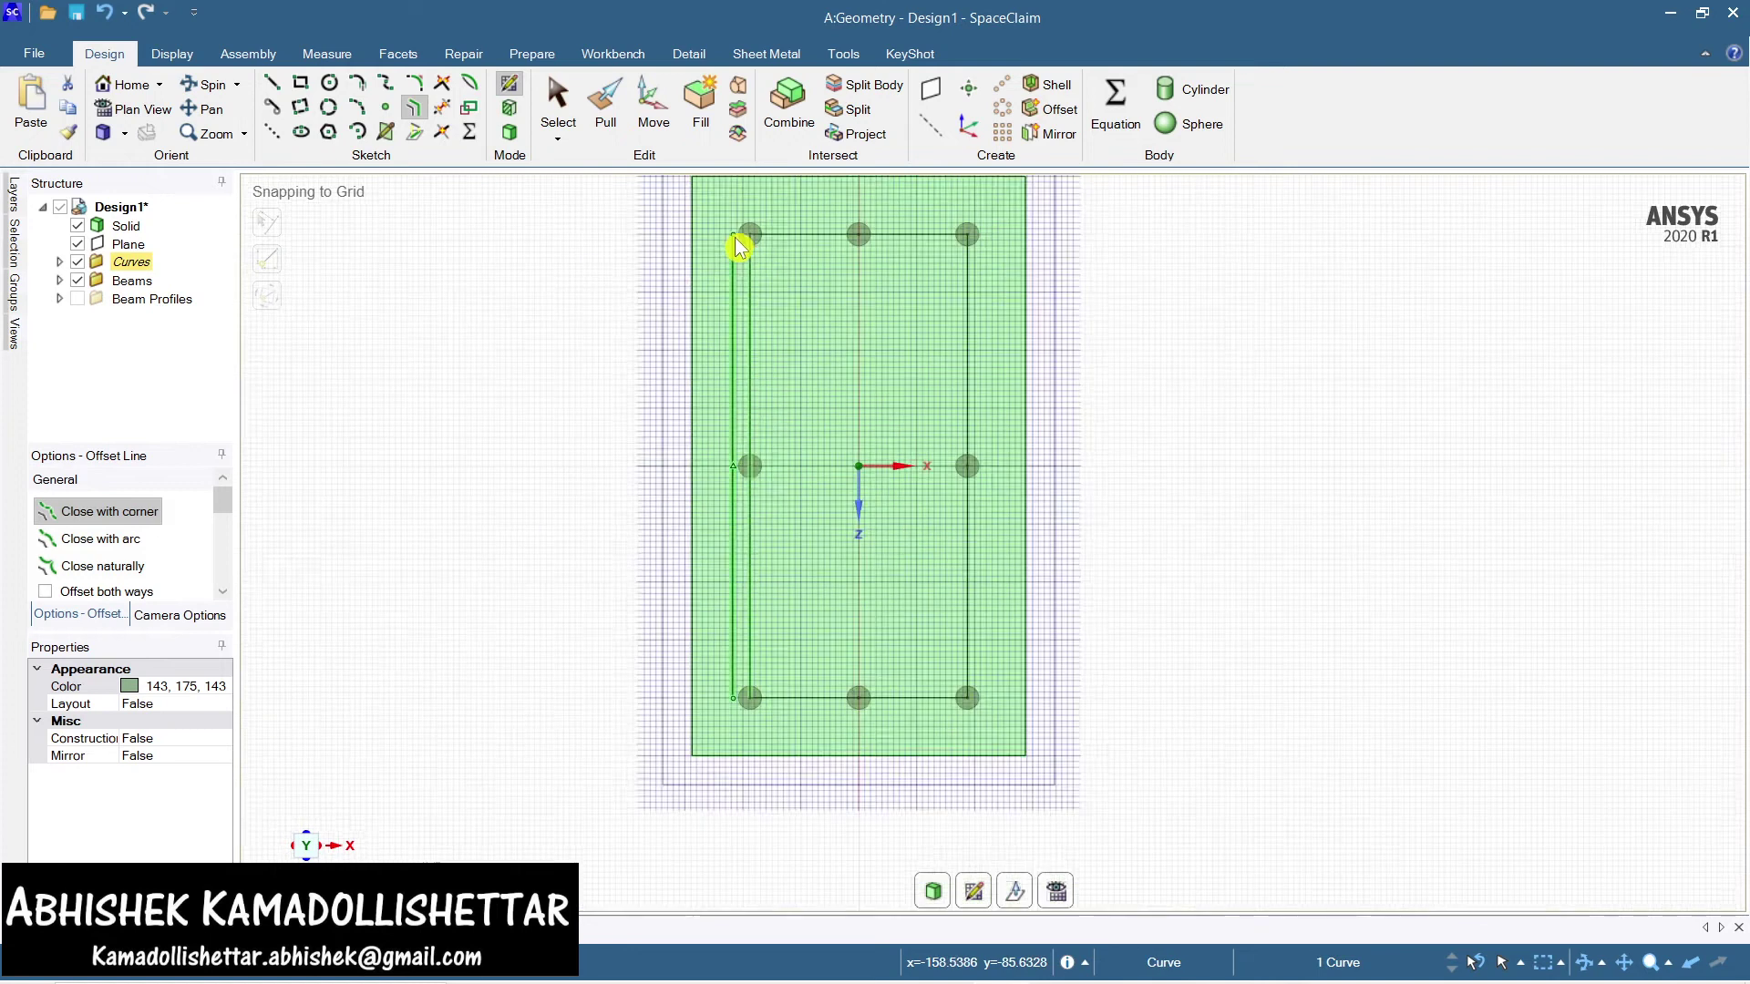
scroll(735, 237, "up", 3)
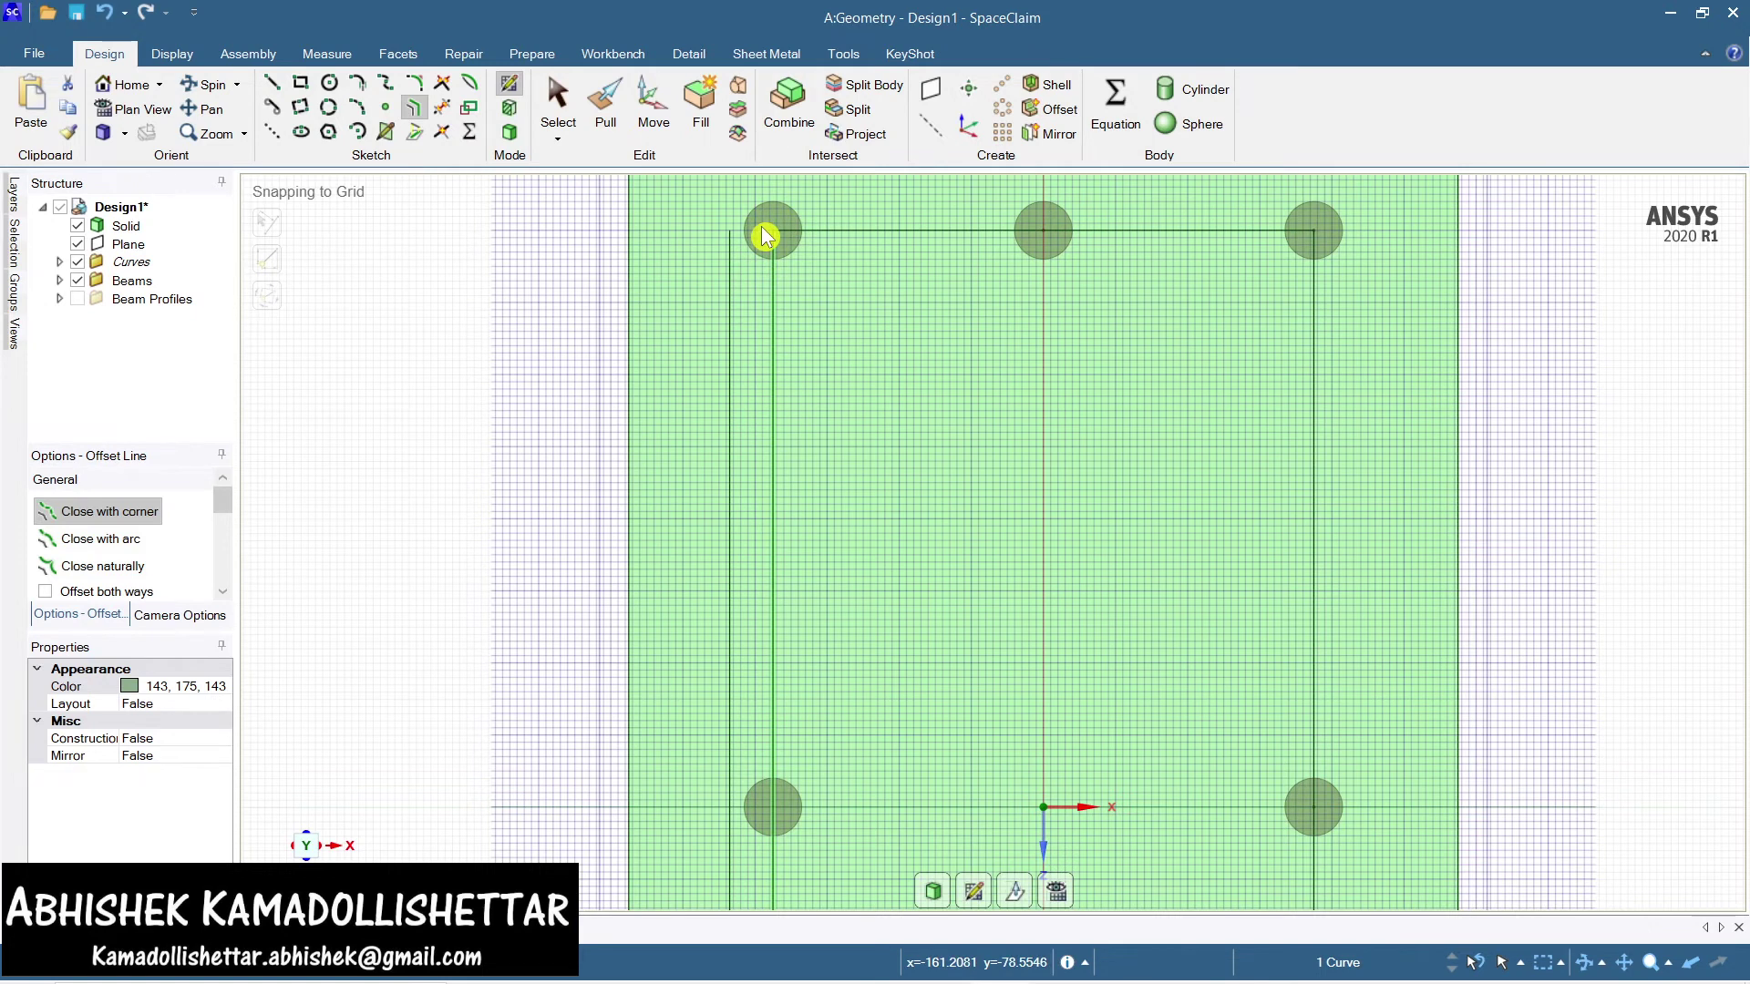
scroll(793, 328, "down", 2)
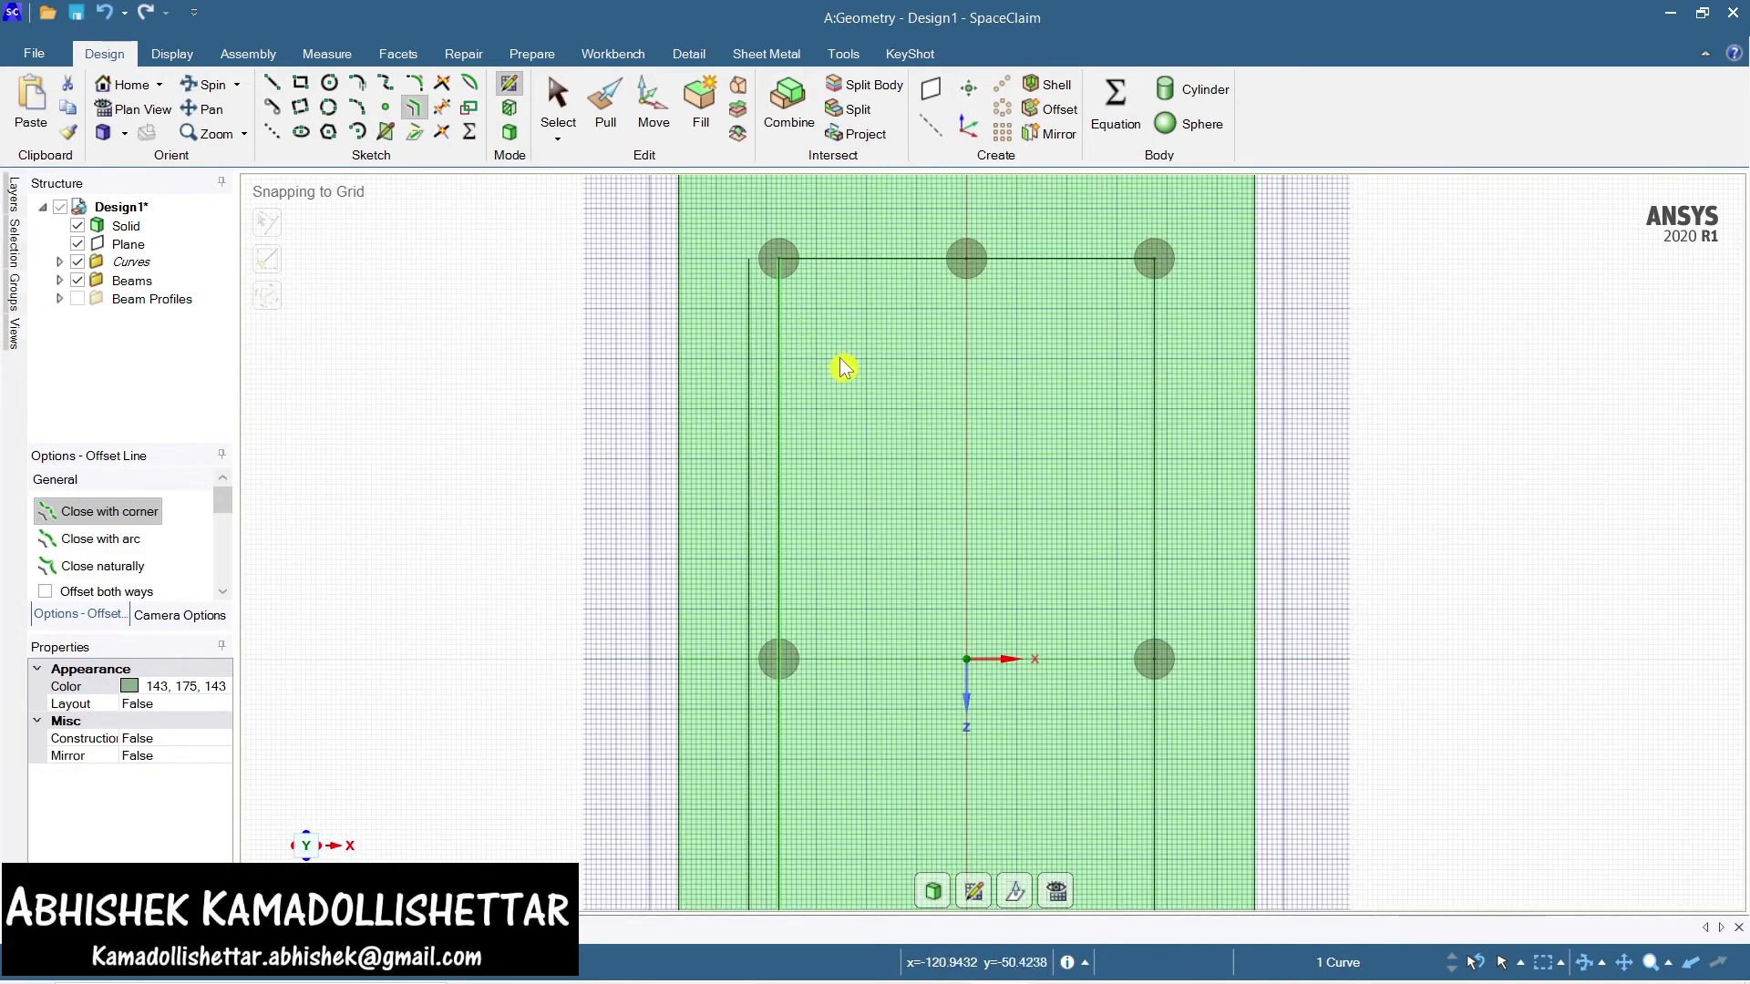
middle_click_drag(859, 390, 845, 379, "shift")
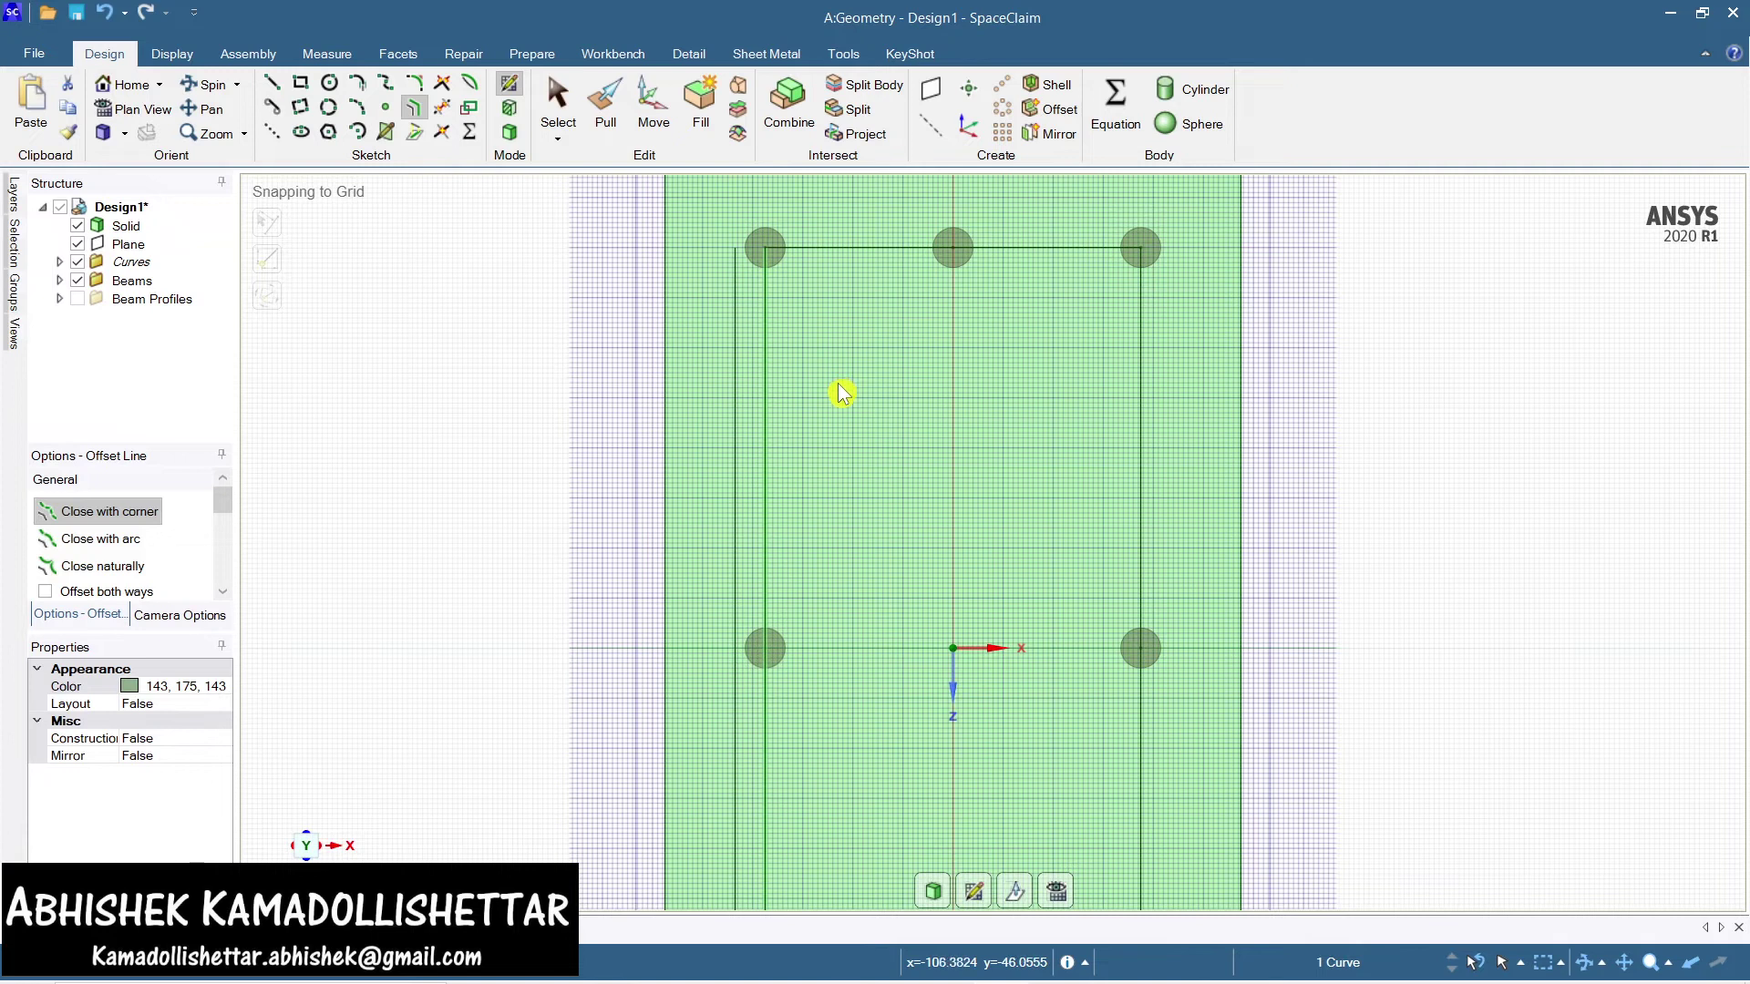
scroll(840, 391, "down", 1)
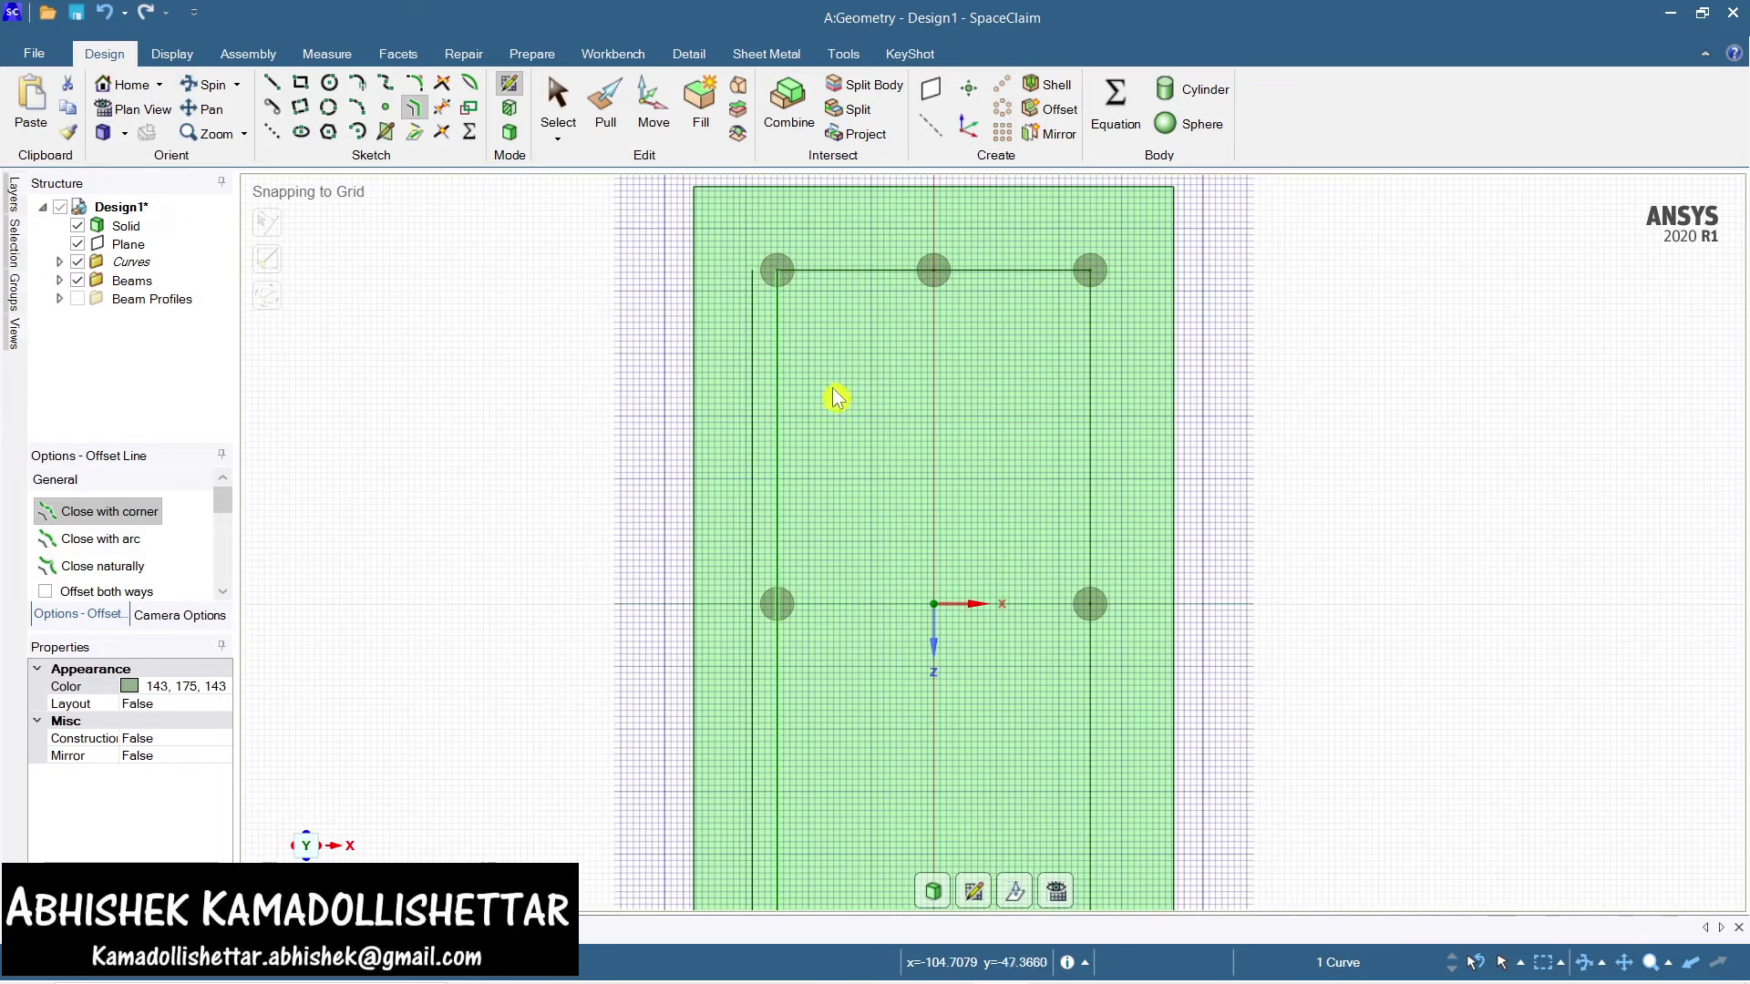
left_click(875, 271)
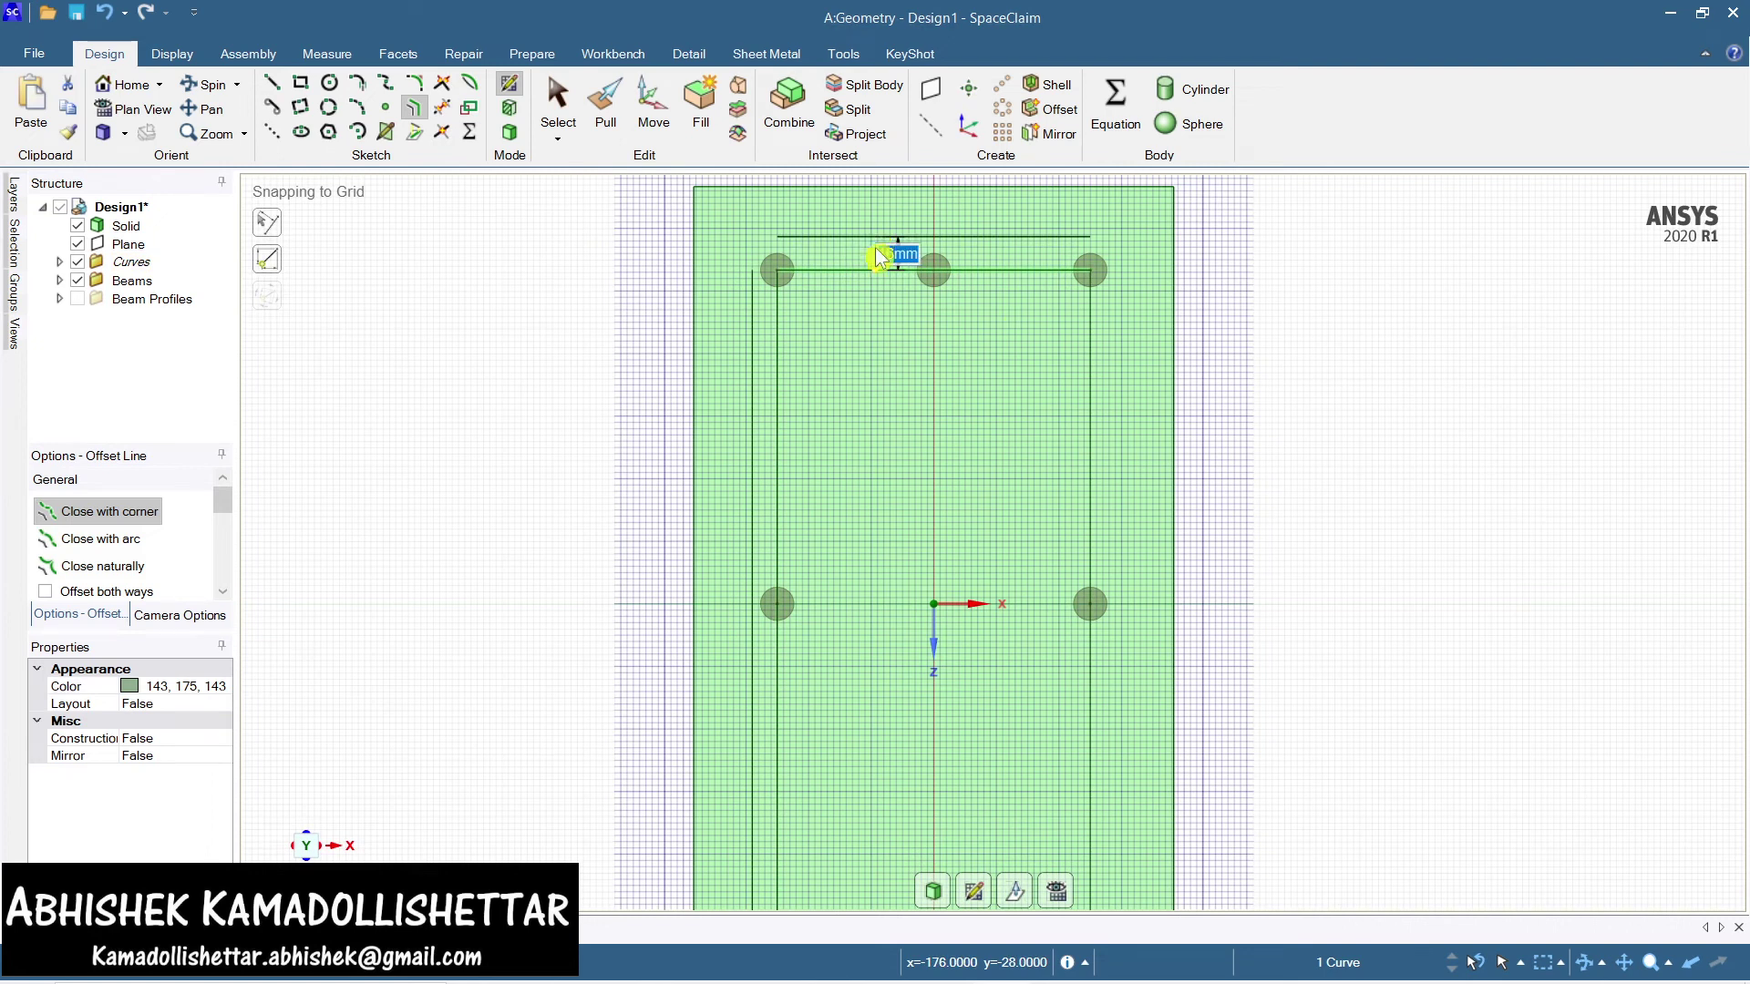
left_click(1090, 401)
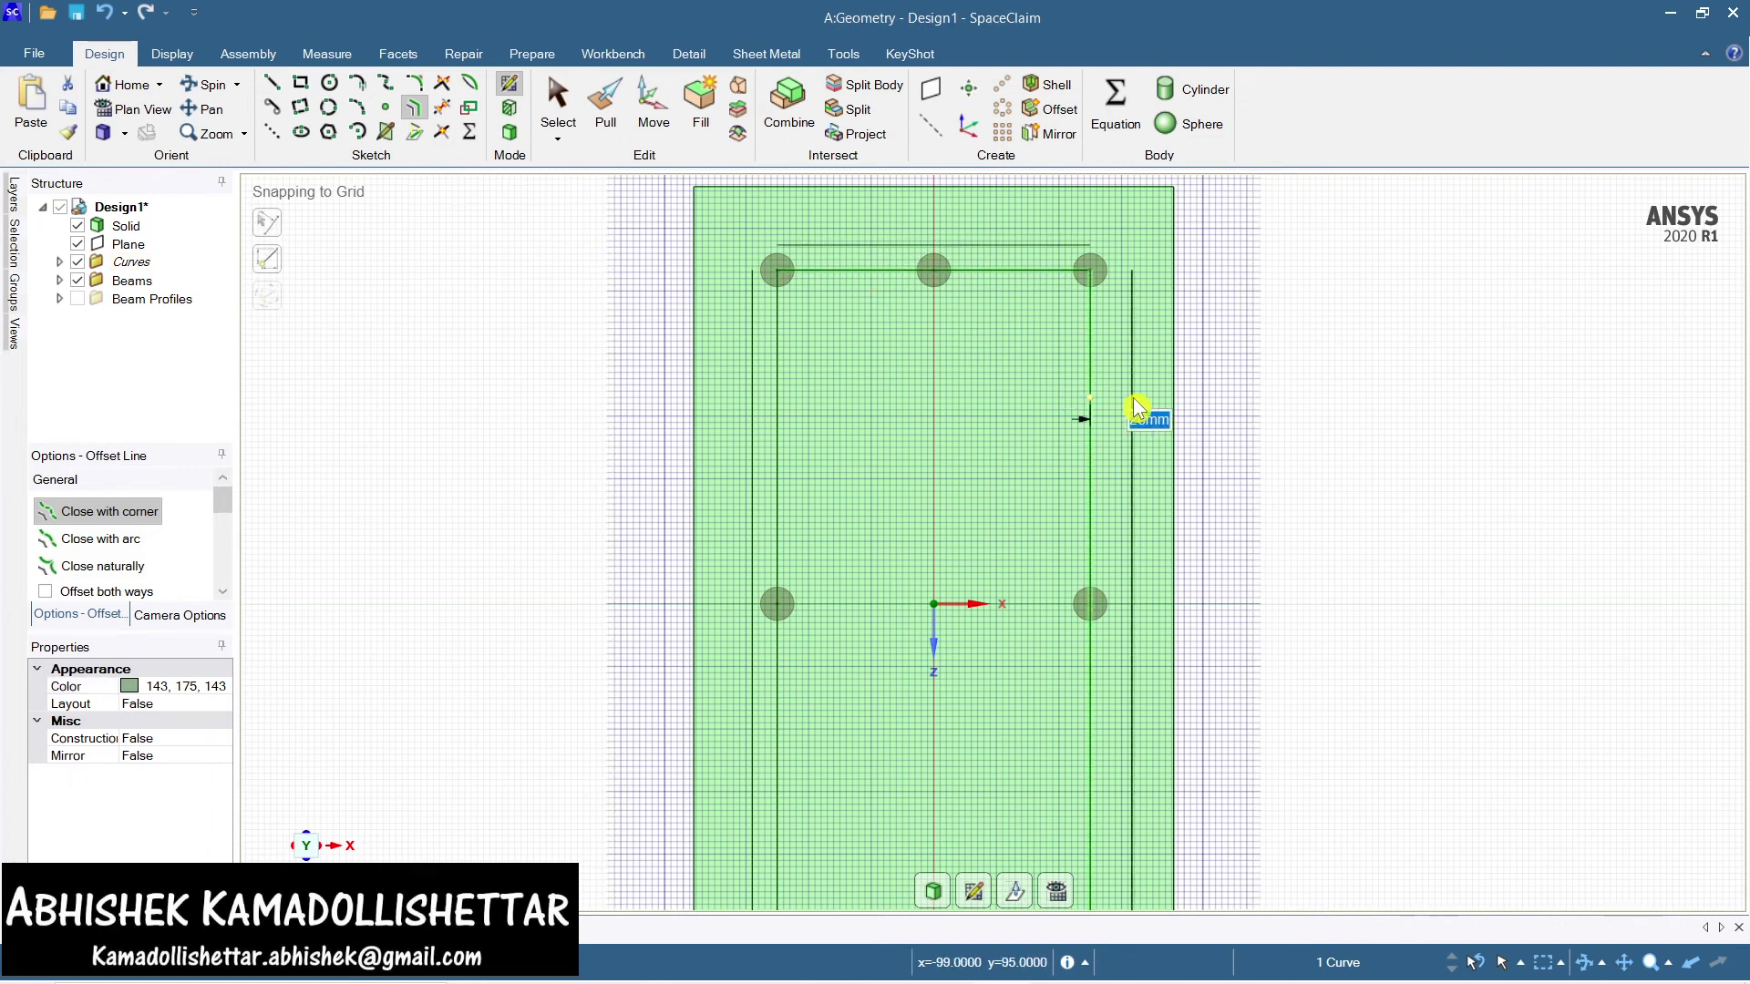
type("12")
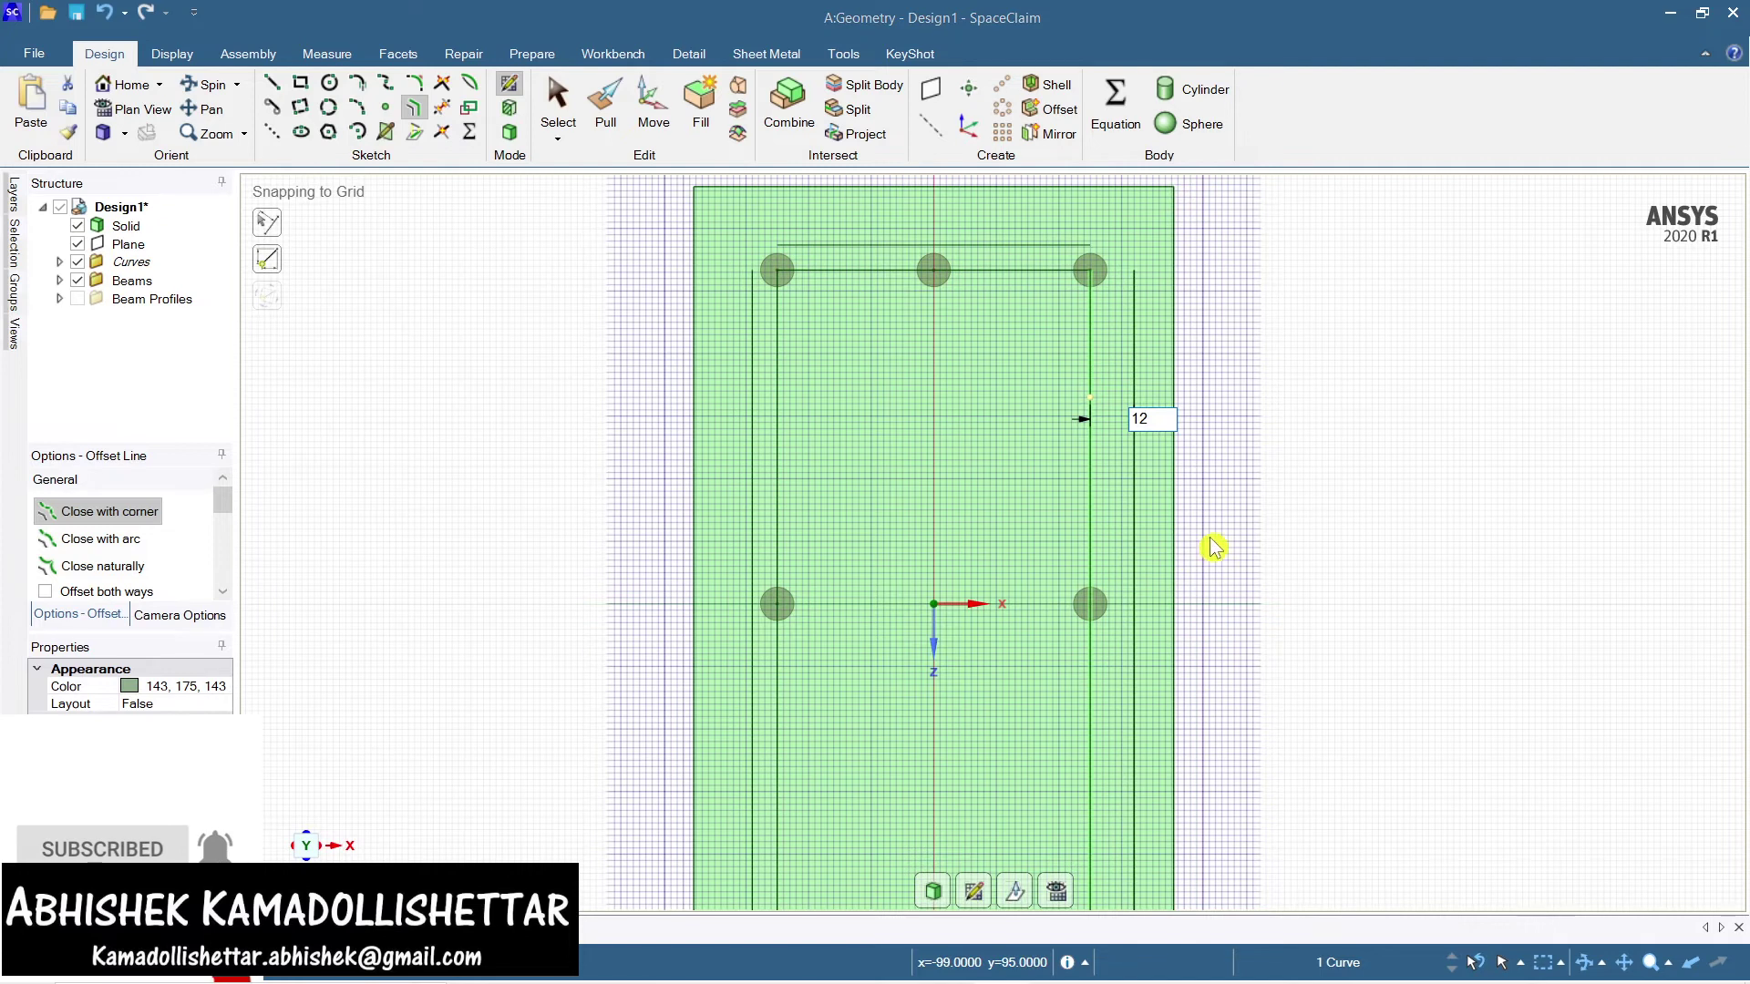
key("Return")
Offset the bottom line 12 mm outward
middle_click_drag(1054, 656, 997, 404, "shift")
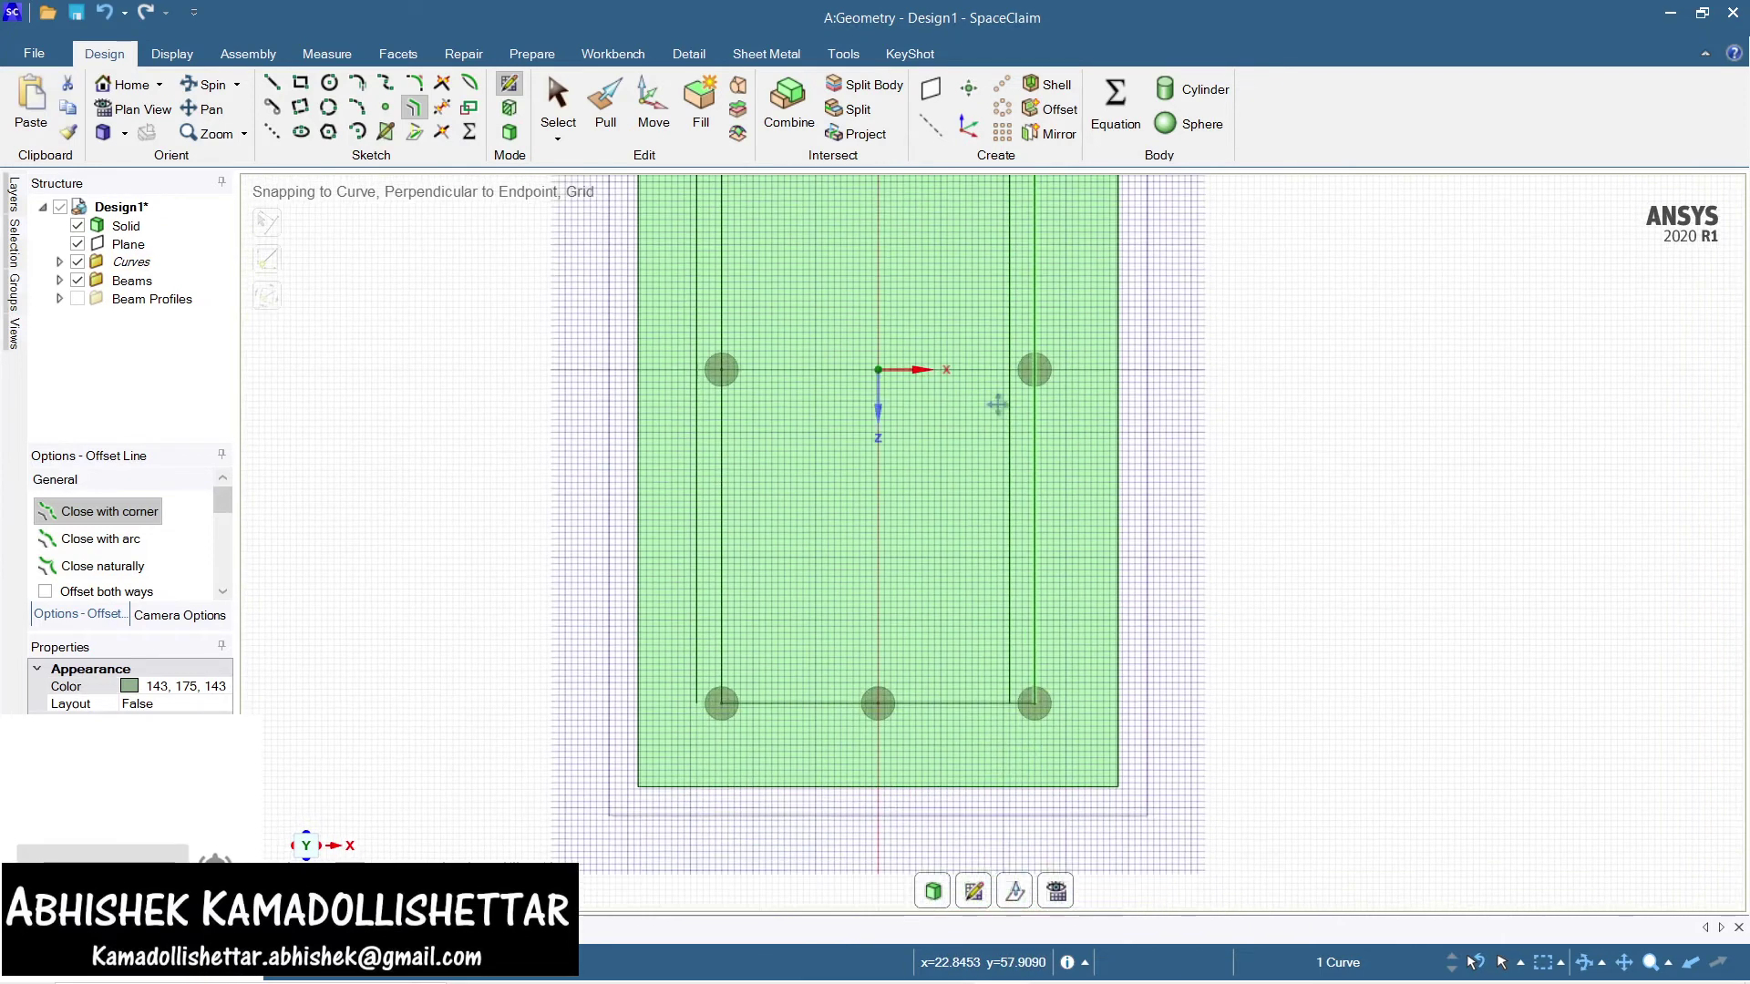
left_click(944, 666)
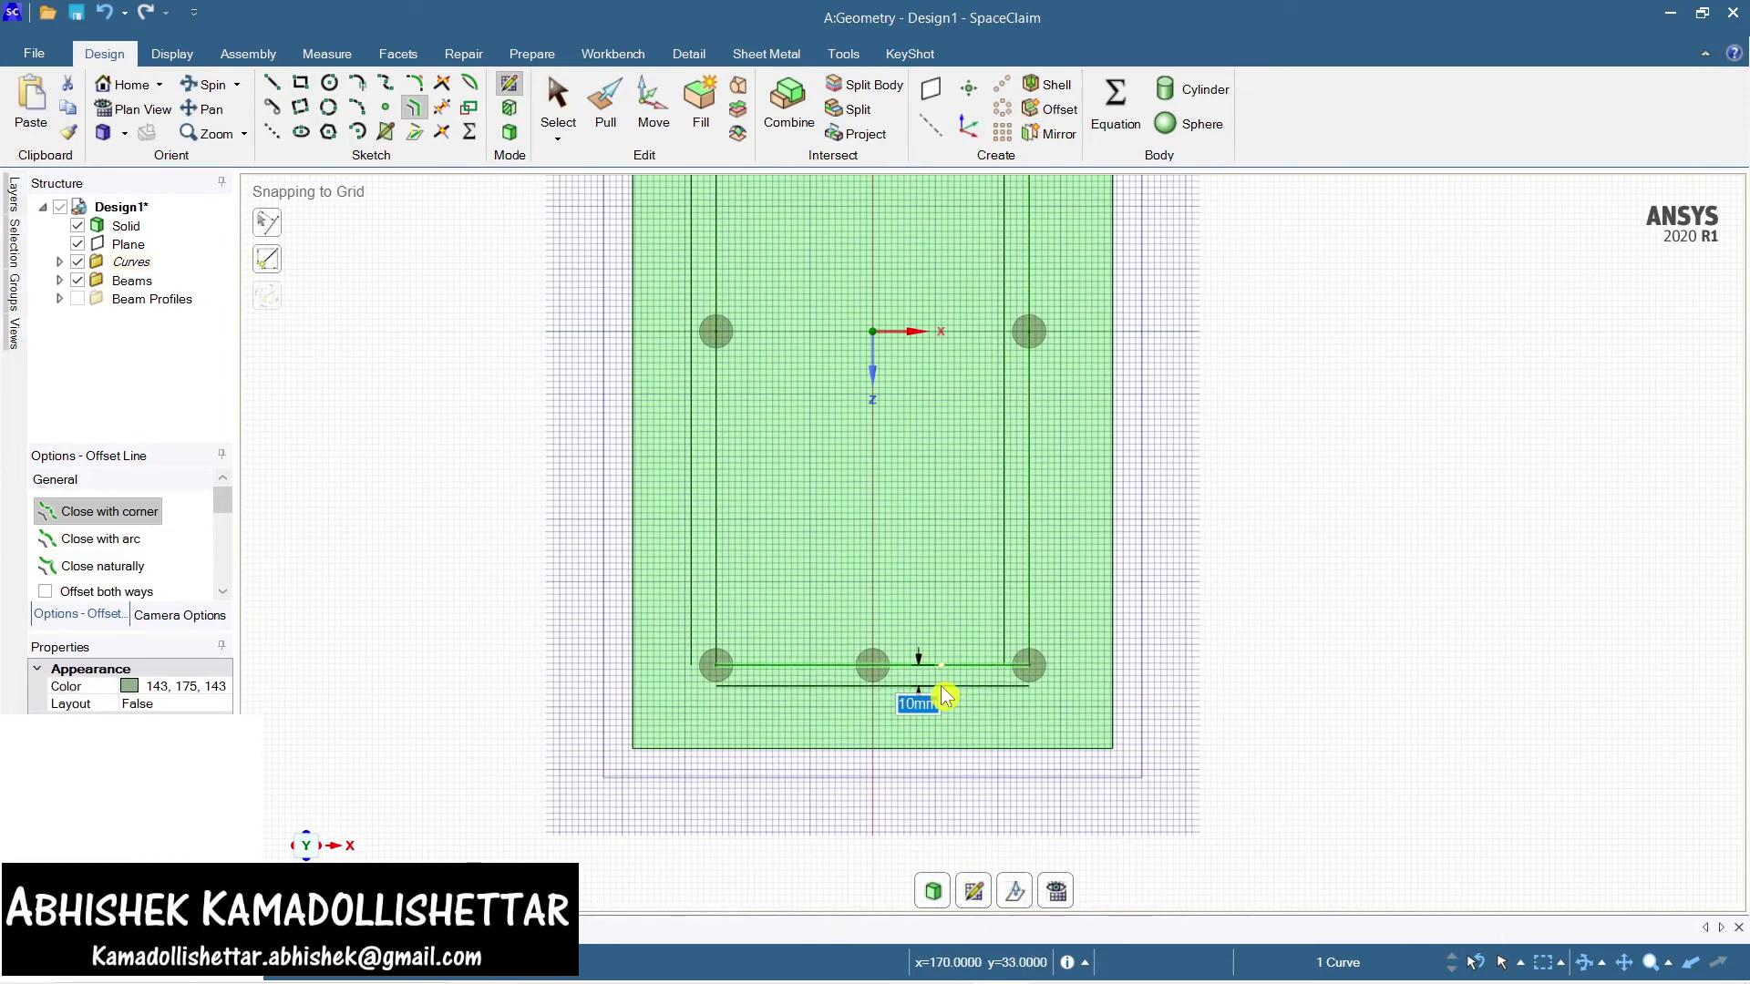
type("12")
key("Return")
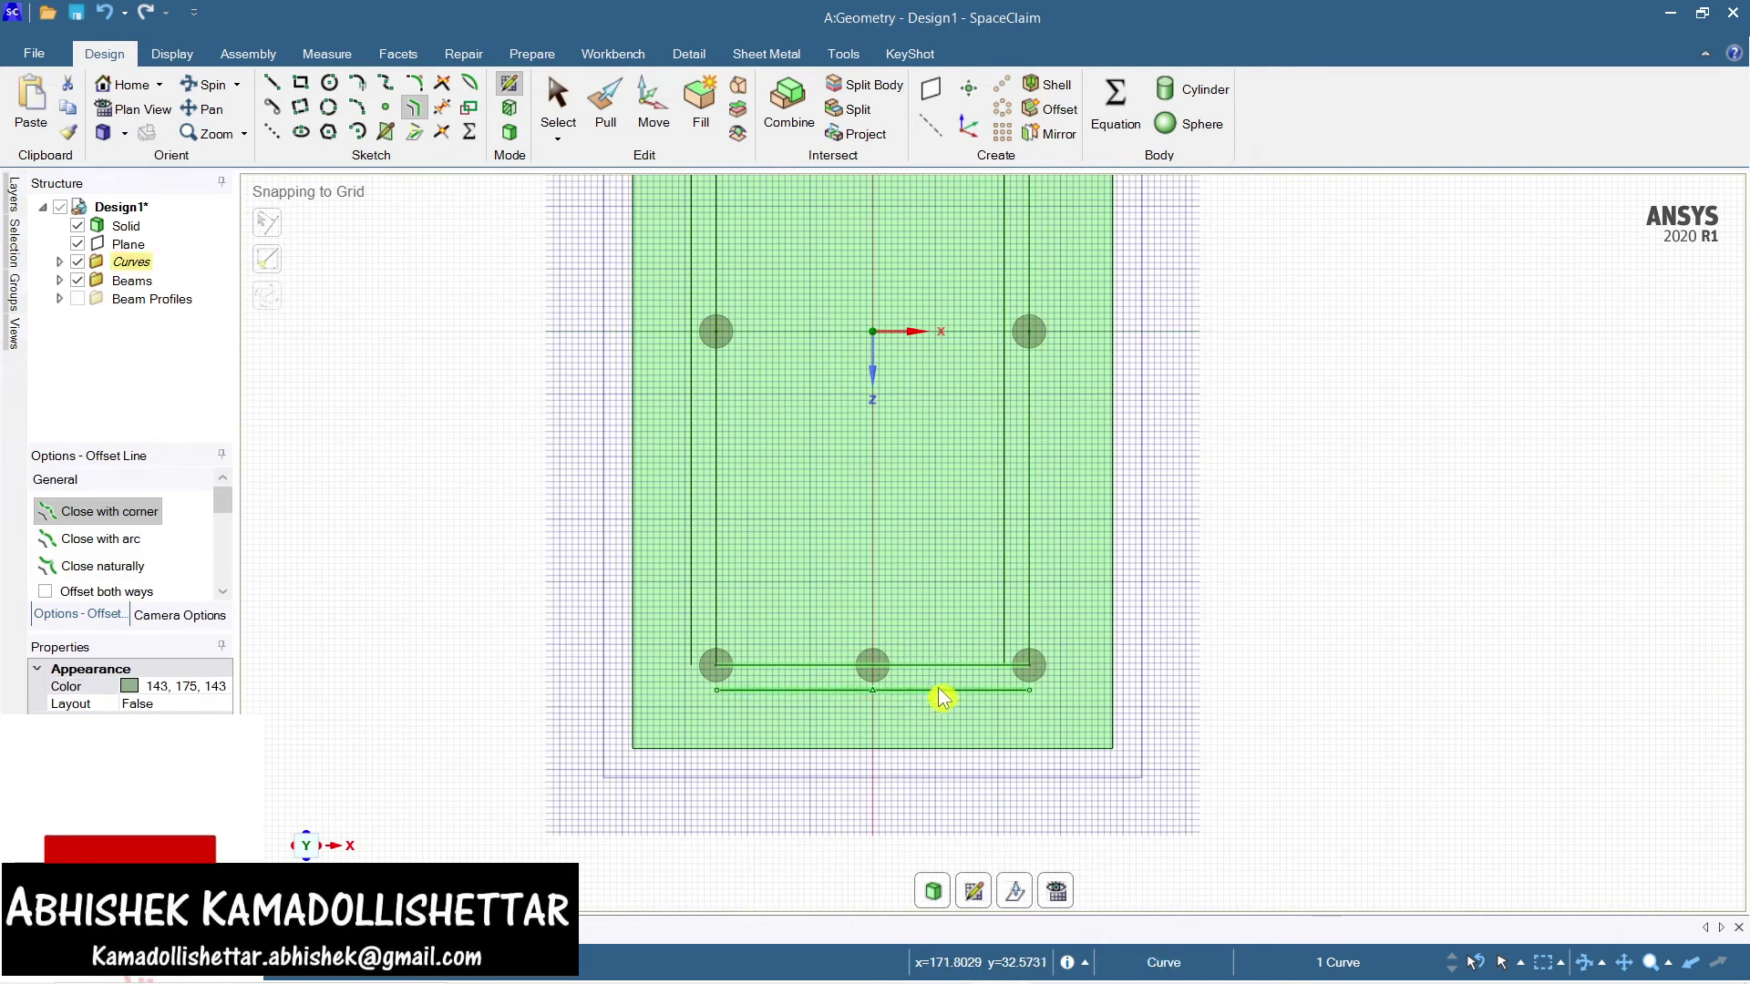
middle_click_drag(904, 587, 919, 751, "shift")
middle_click_drag(860, 410, 867, 588, "shift")
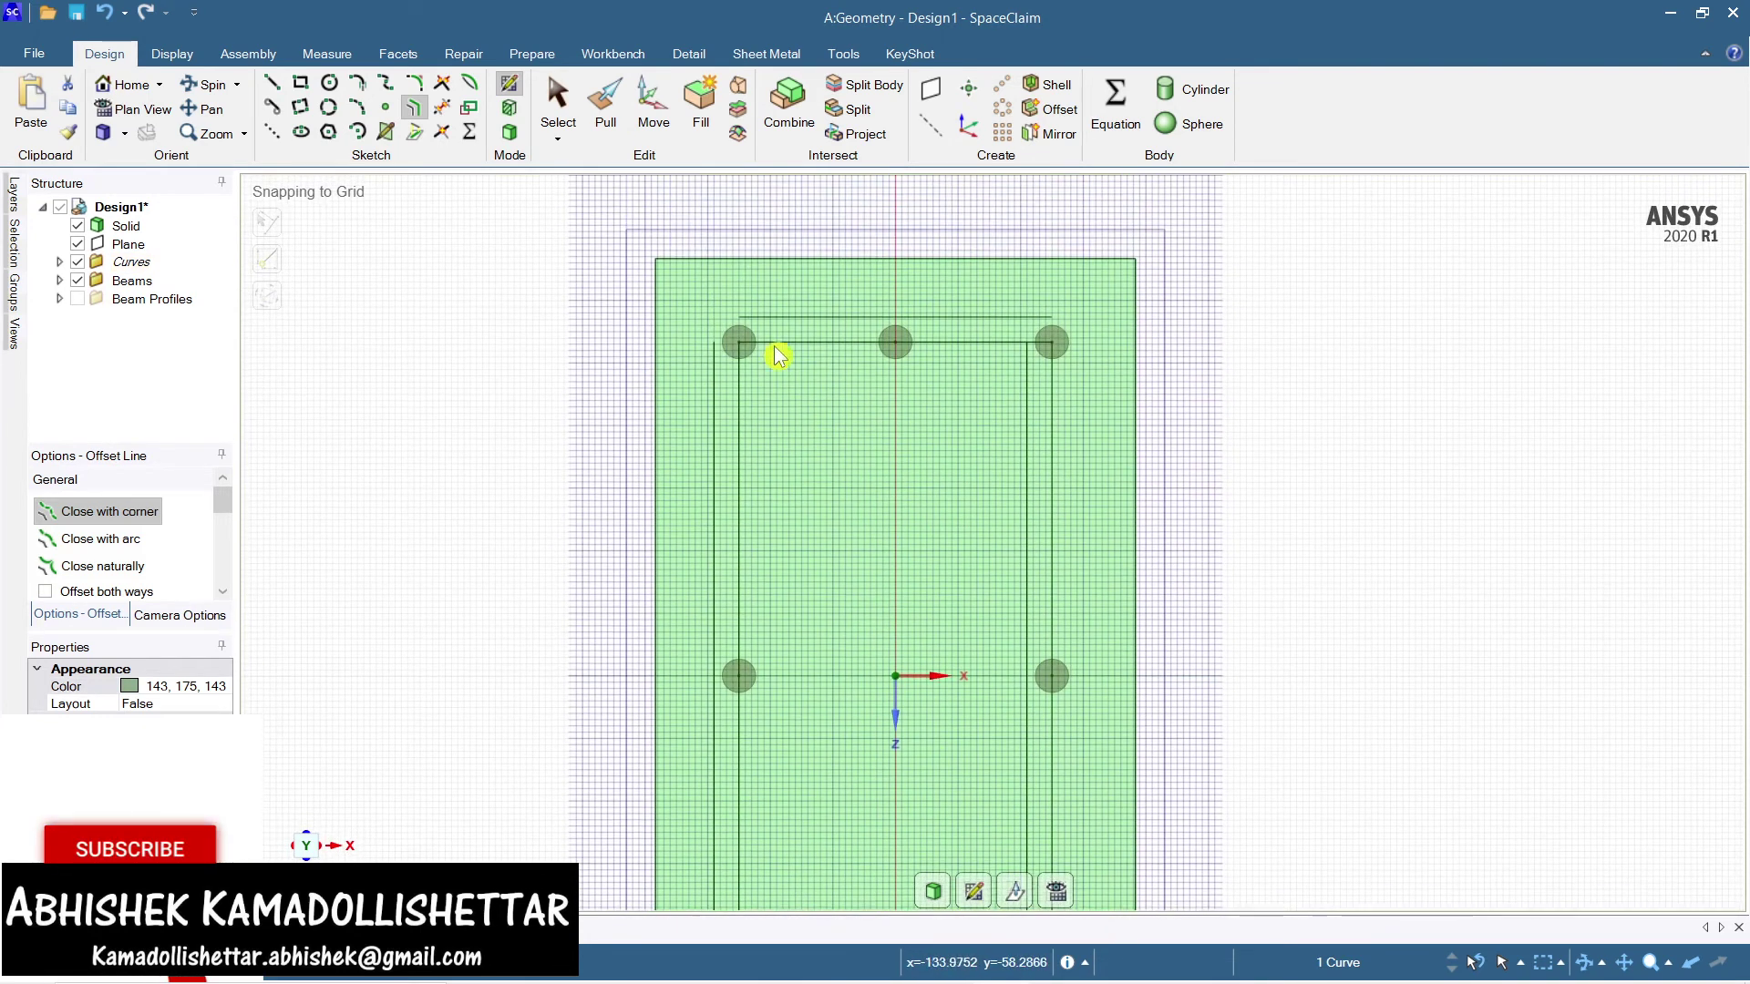
scroll(767, 296, "up", 4)
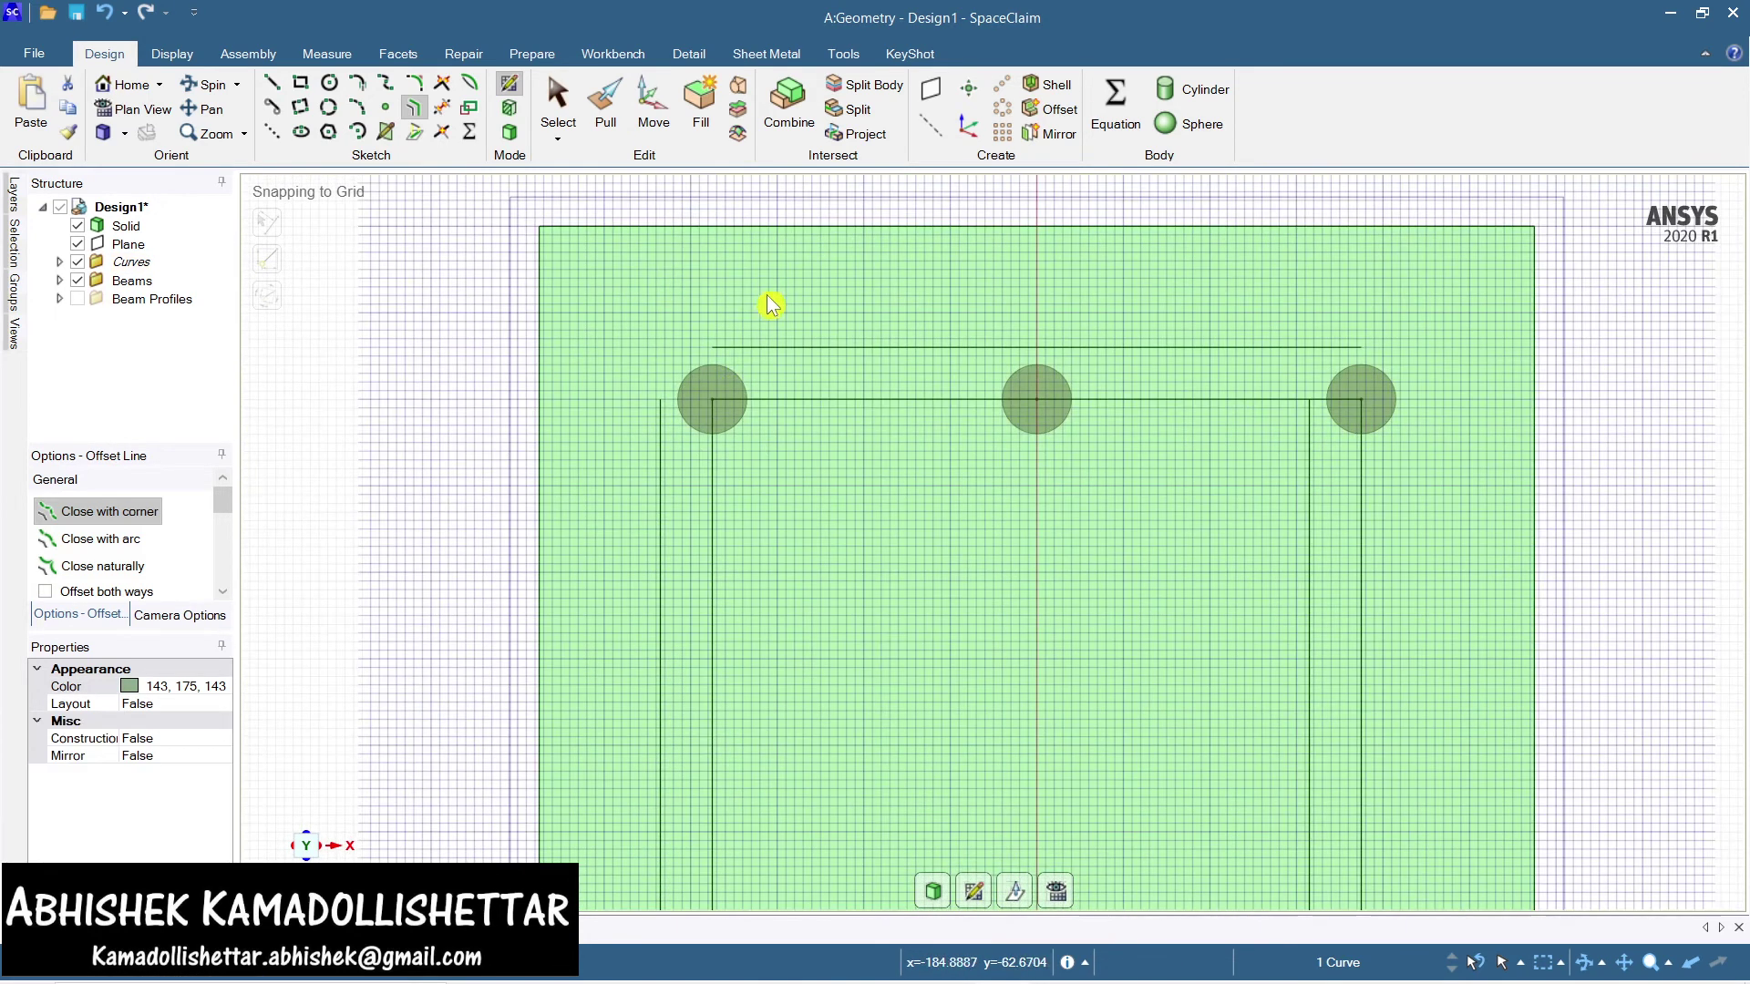
Round the tie's top-left corner with a tangent arc and offset the right line by 12 mm
left_click(359, 86)
left_click(662, 369)
left_click(712, 347)
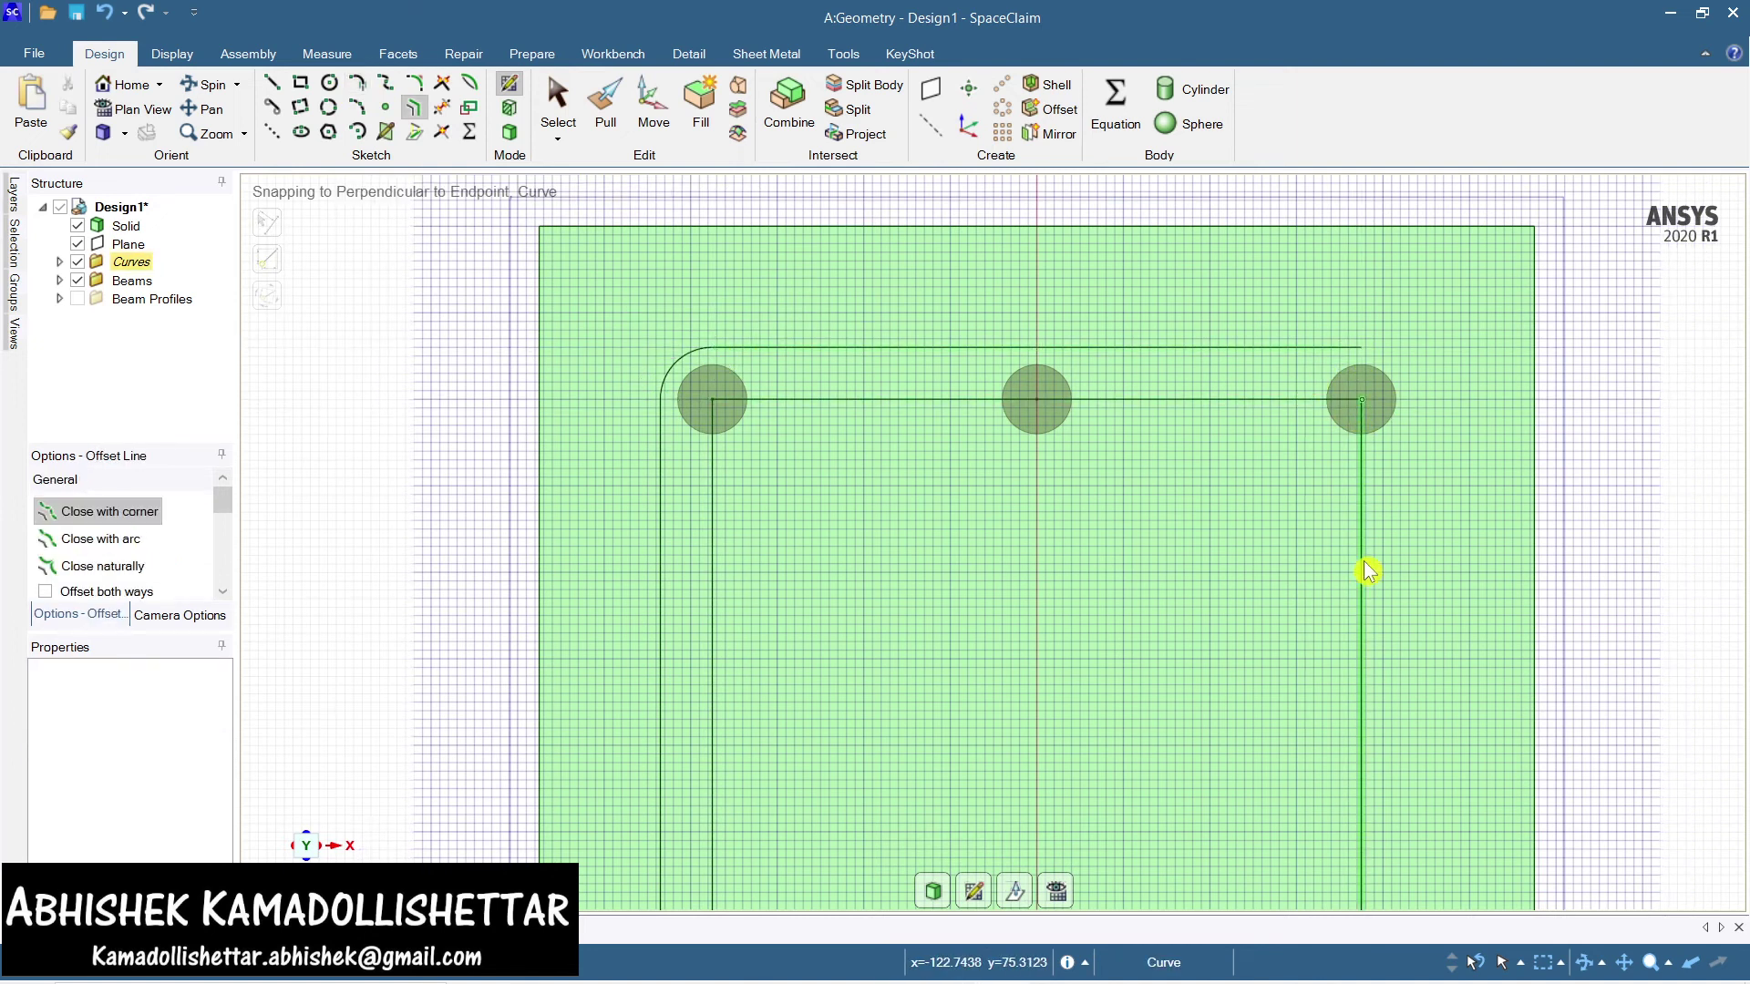
left_click(1362, 552)
type("12")
key("Return")
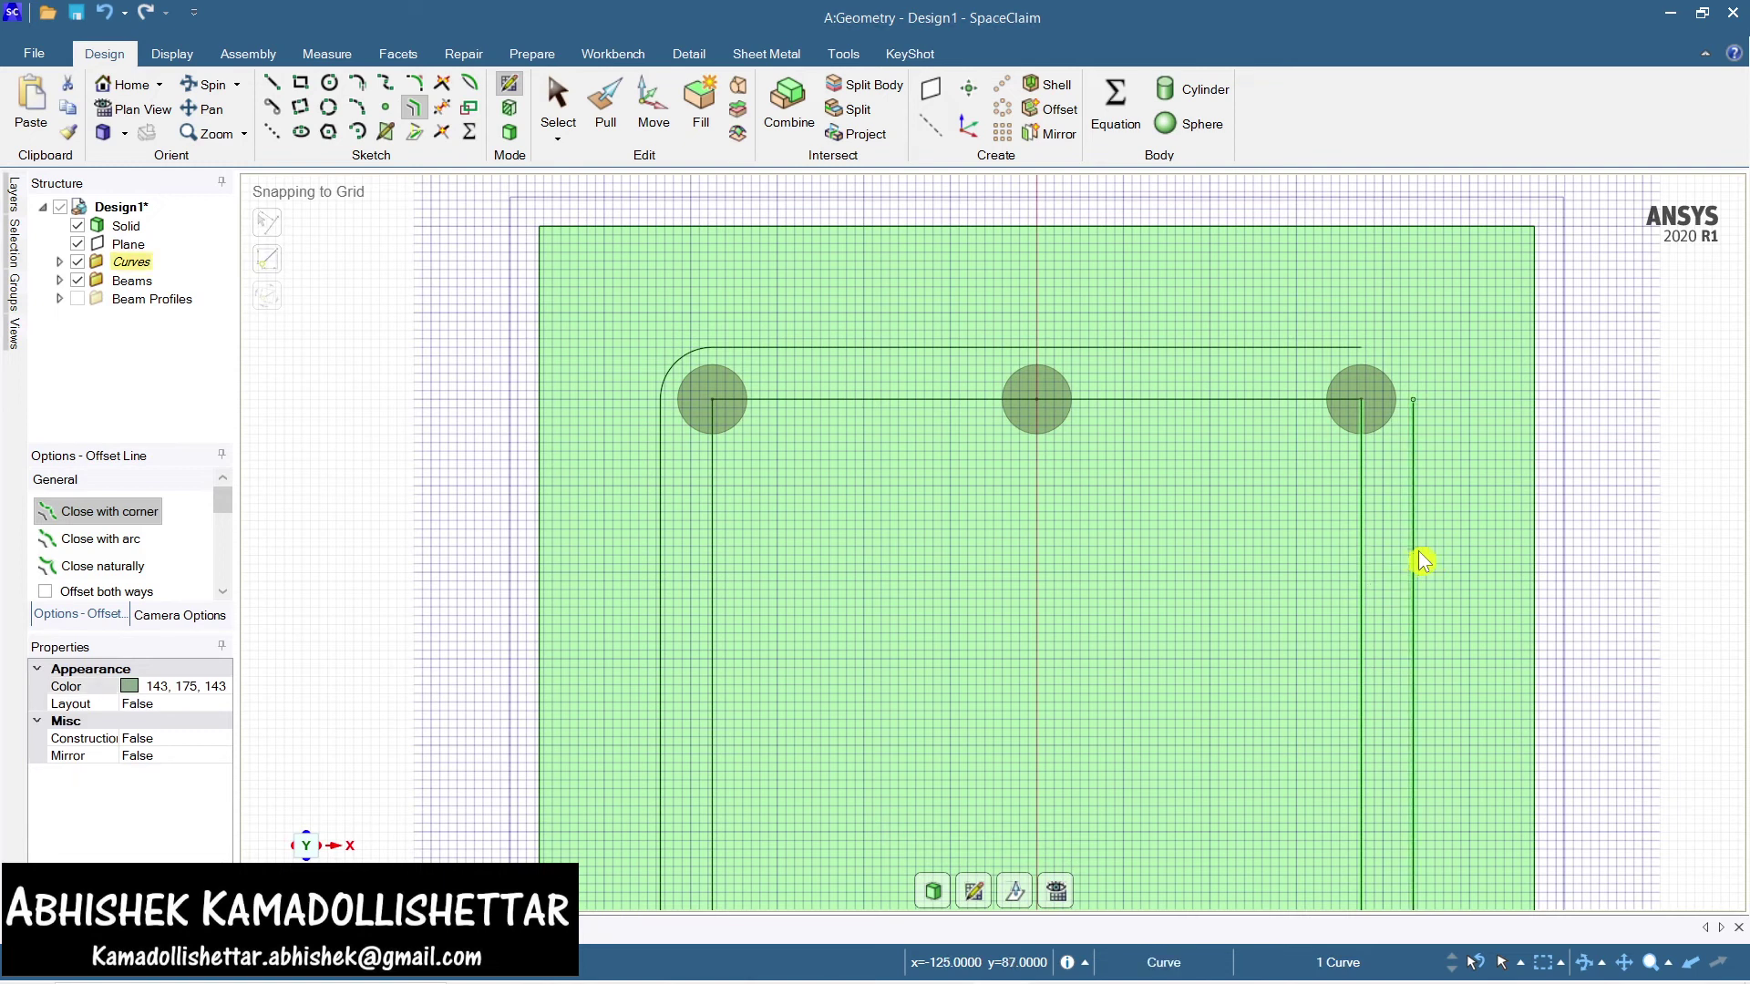
Round the top-right and bottom-right tie corners with tangent arcs
left_click(354, 86)
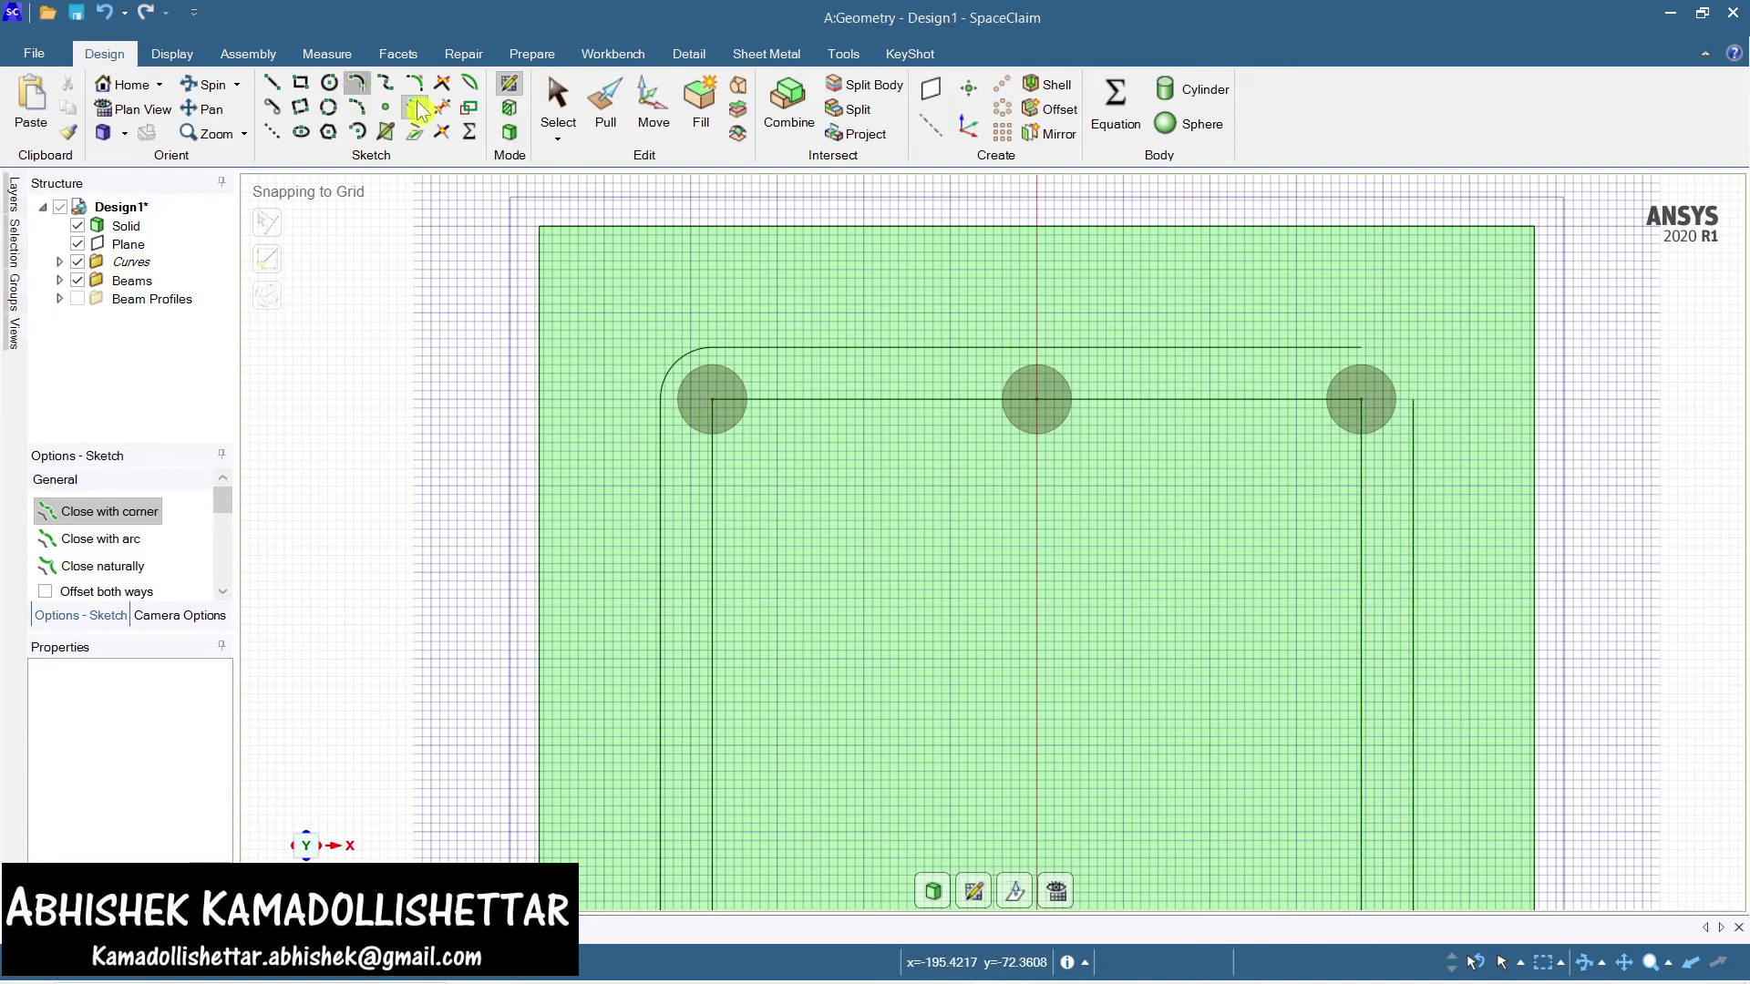
left_click(1362, 348)
left_click(1412, 399)
scroll(1441, 574, "down", 4)
middle_click_drag(1443, 641, 1284, 293, "shift")
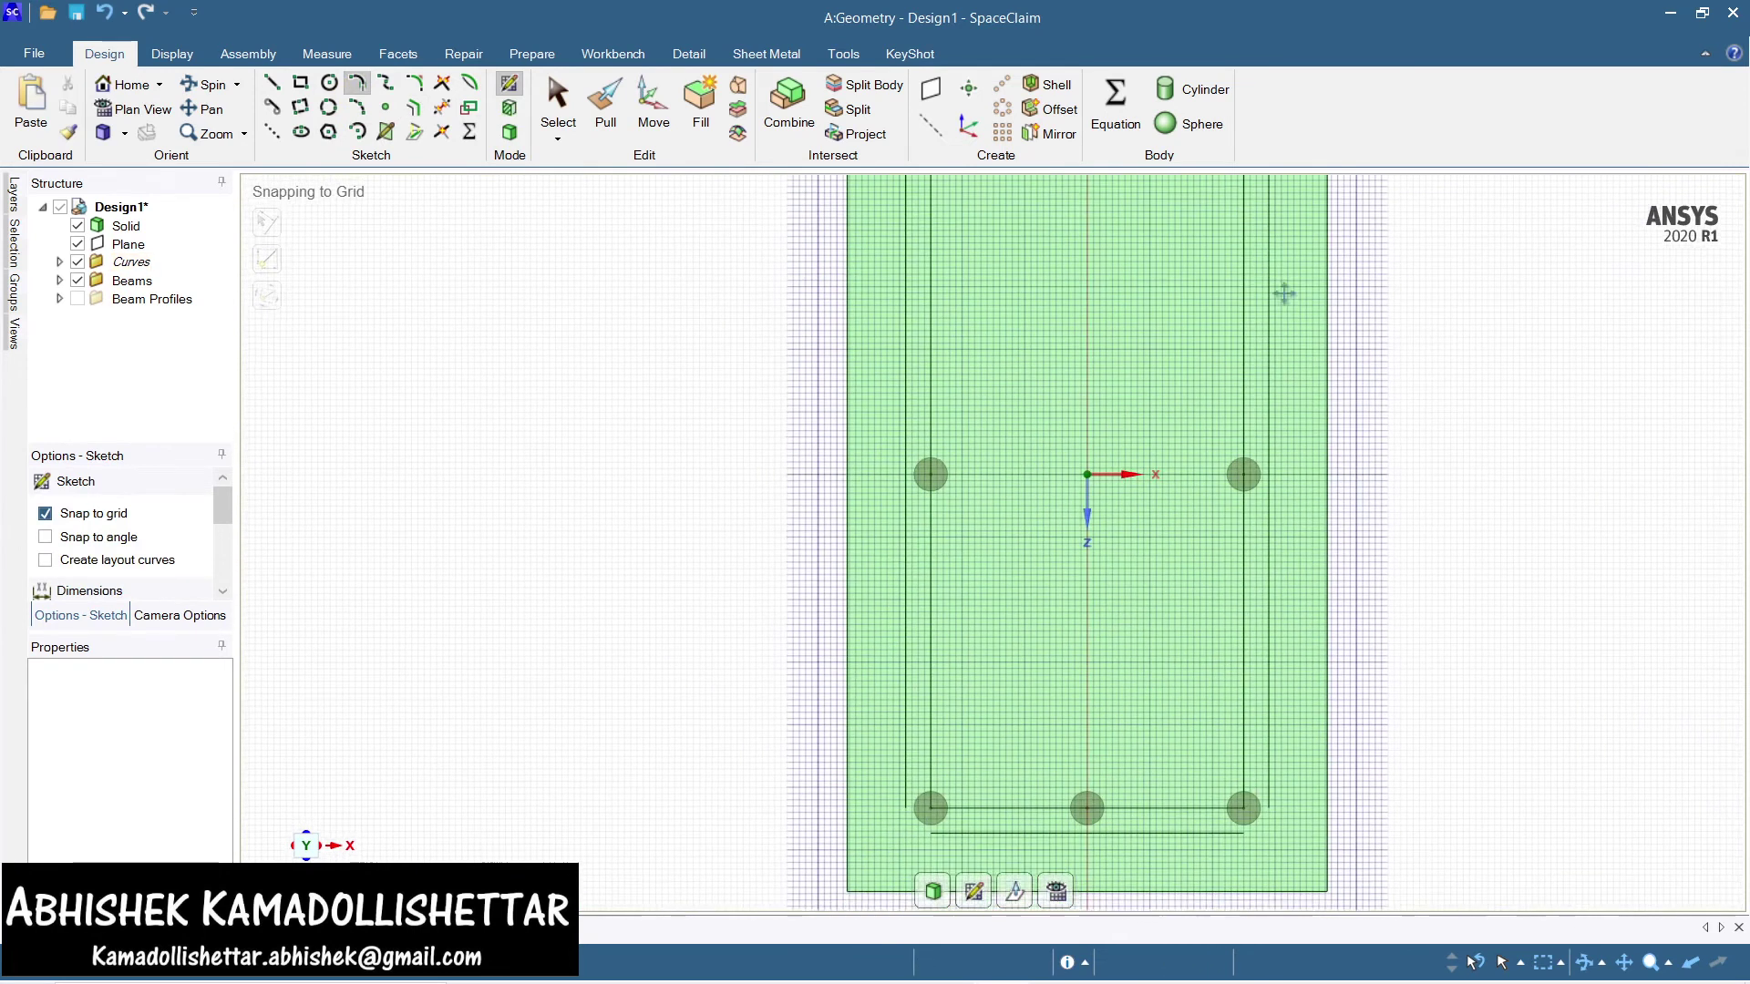
scroll(1253, 507, "up", 5)
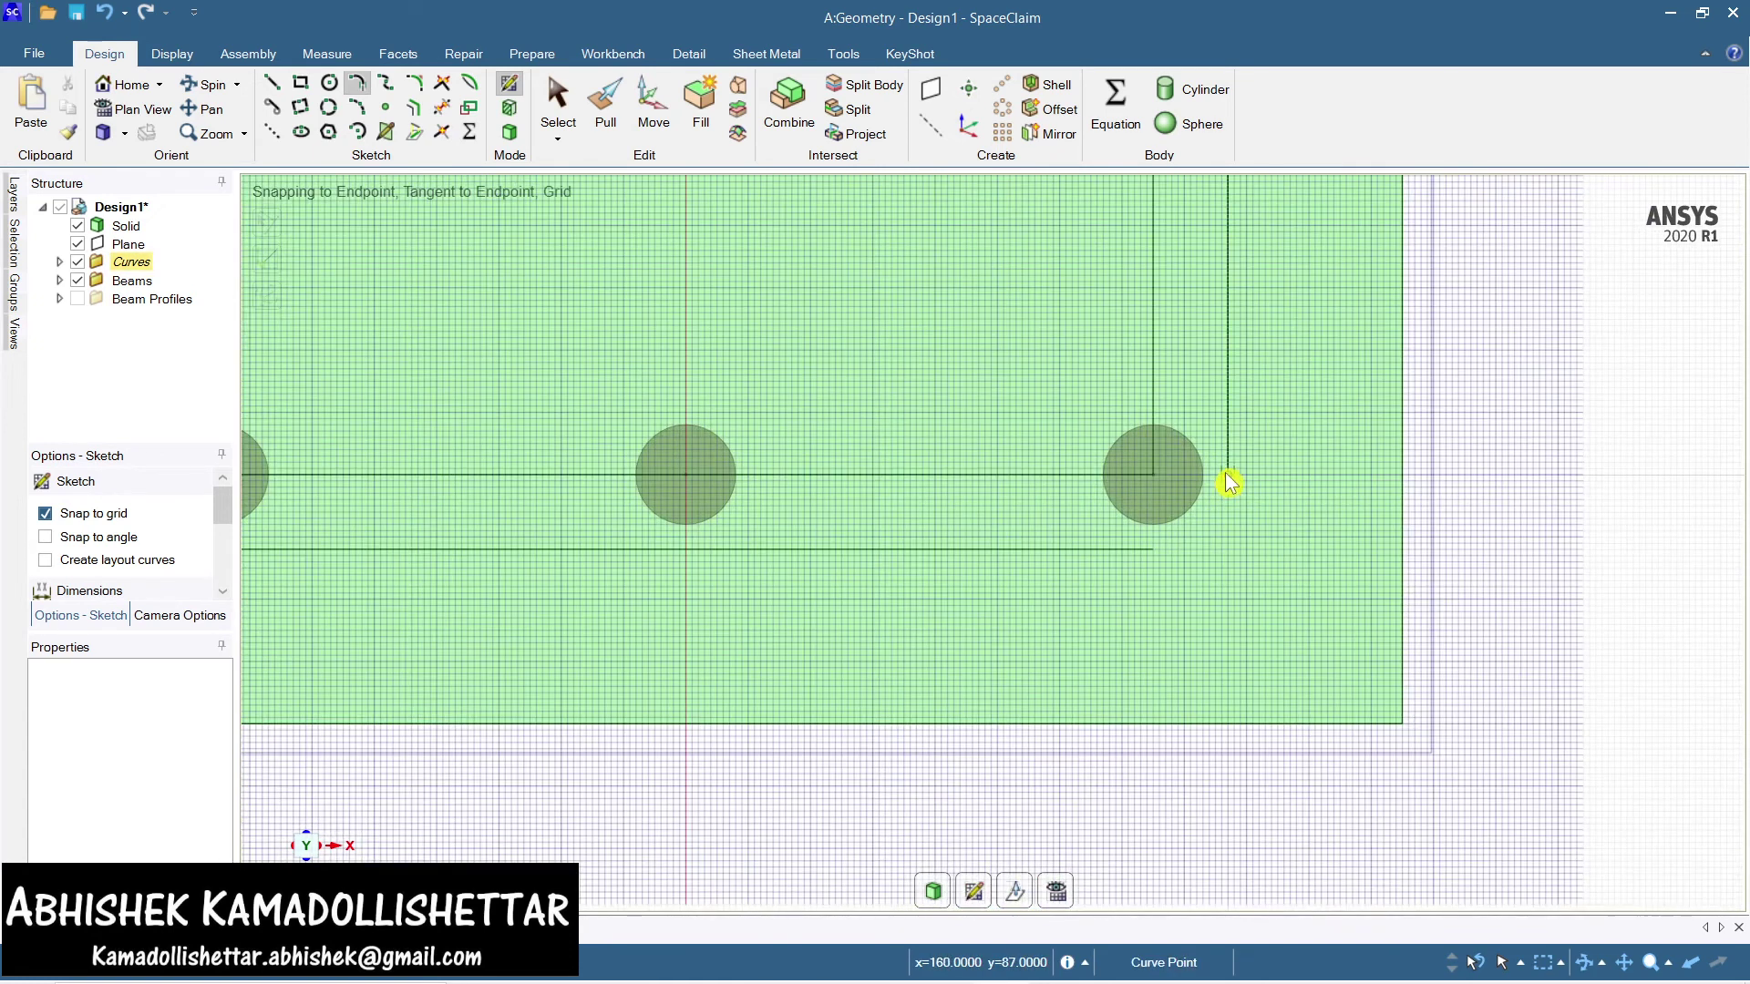
left_click(1227, 476)
left_click(1156, 566)
Round the bottom-left and final tie corners with tangent arcs to close the loop
scroll(1112, 570, "down", 3)
middle_click_drag(910, 593, 1170, 640, "shift")
scroll(866, 570, "down", 1)
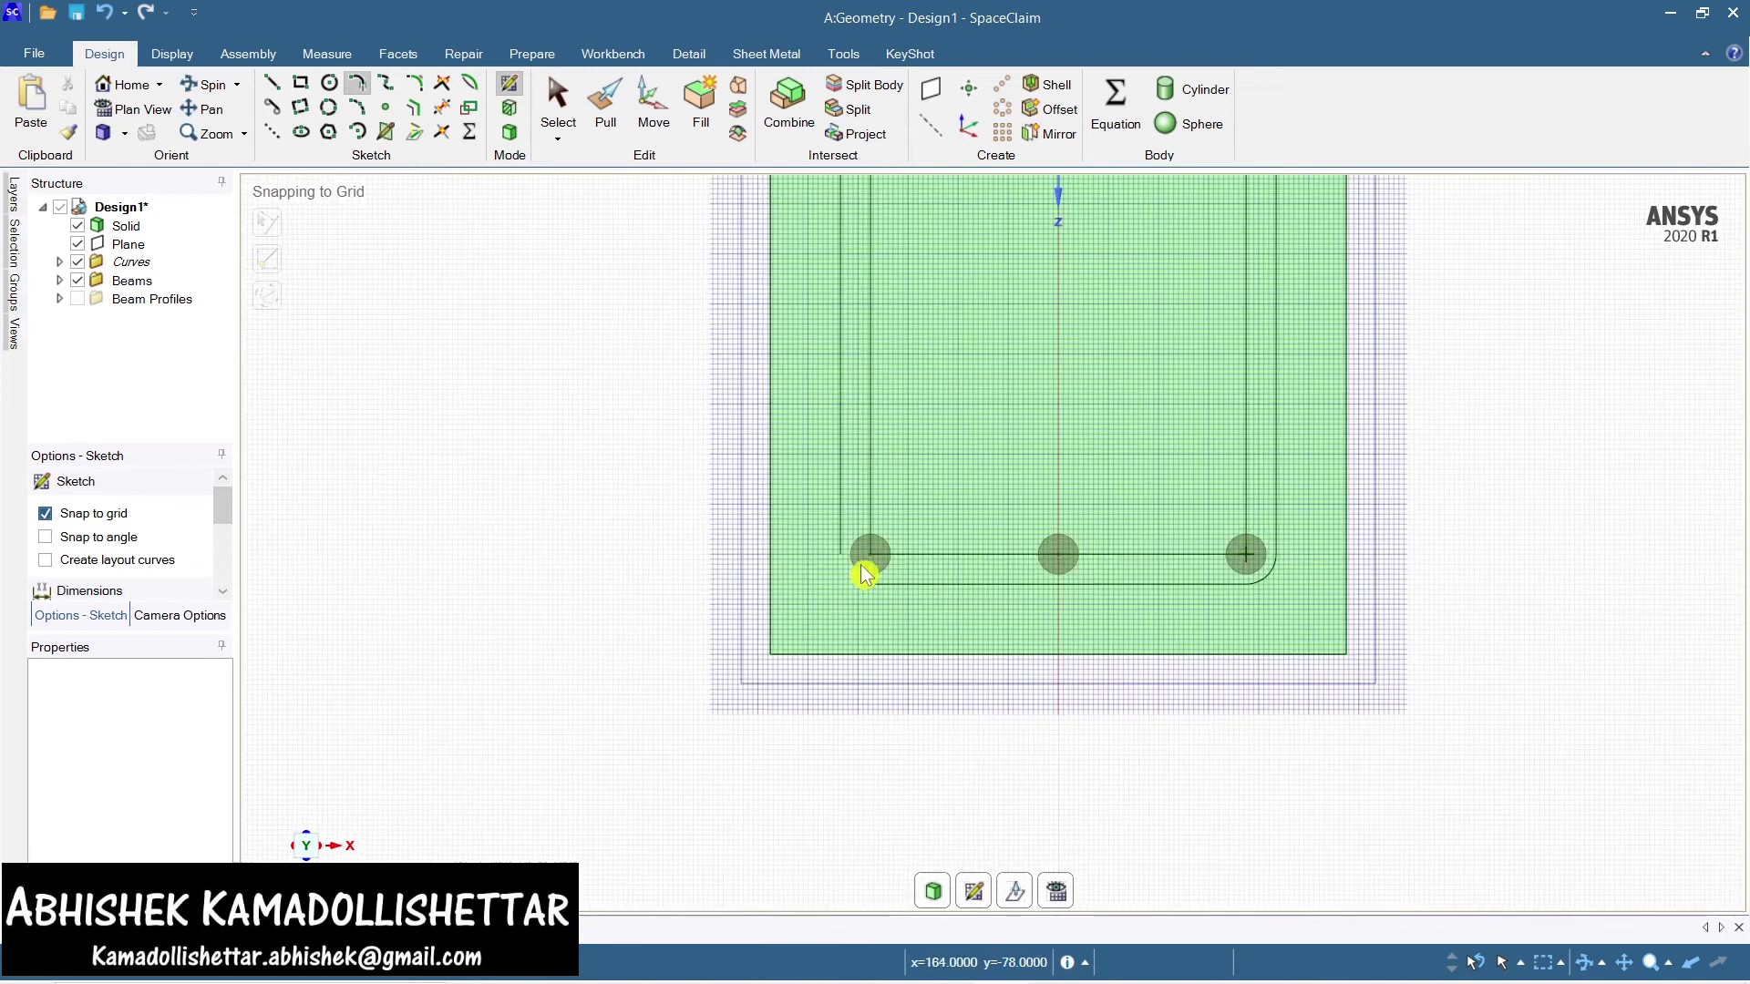
scroll(867, 571, "up", 4)
left_click(800, 542)
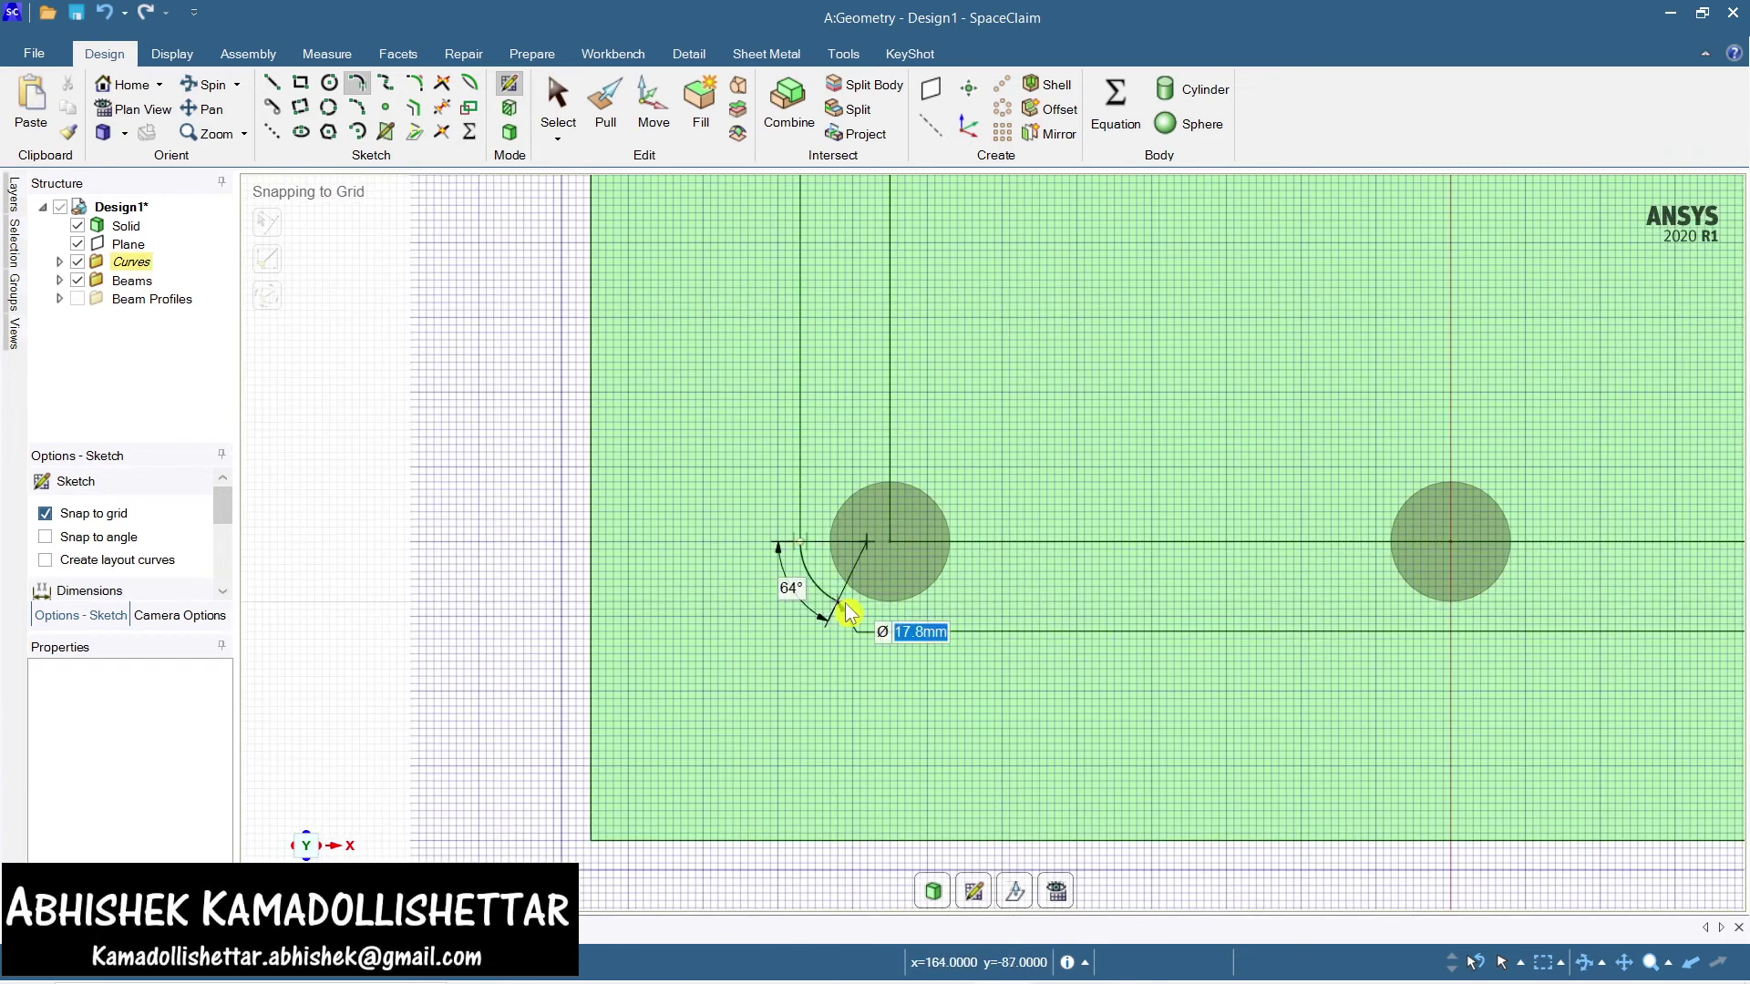
left_click(893, 633)
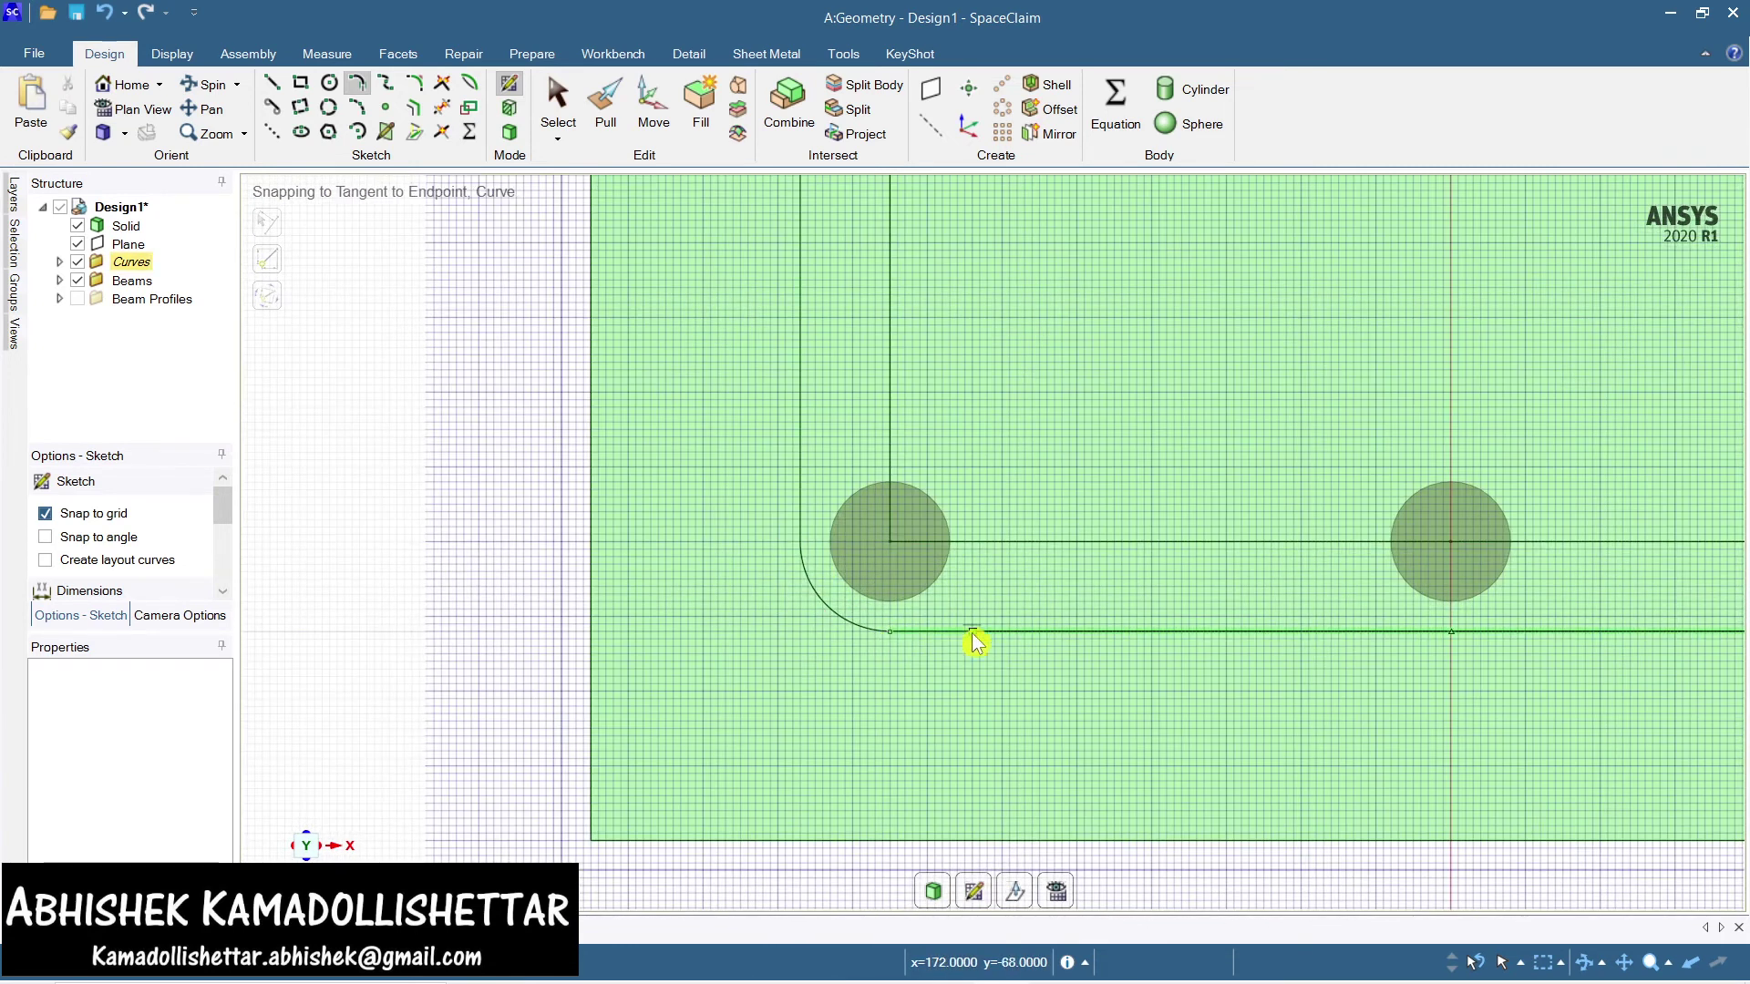
scroll(992, 632, "down", 5)
middle_click_drag(1043, 570, 911, 749, "shift")
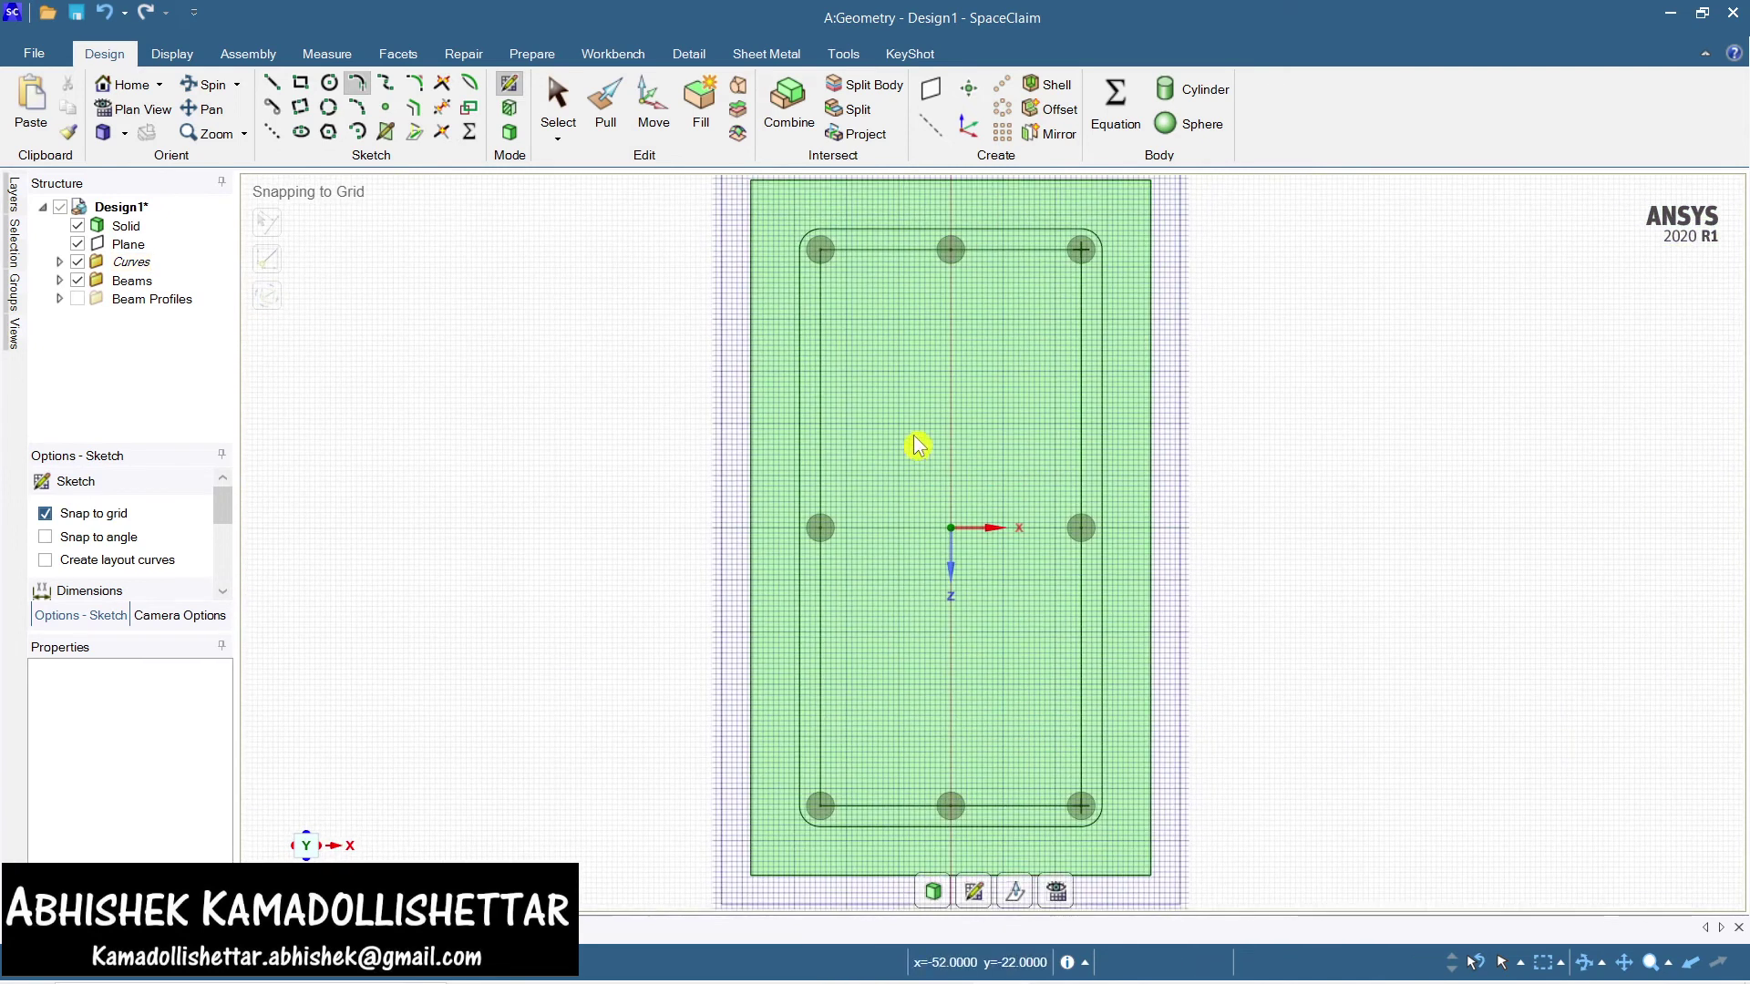
key("s")
Check that the tie's side and top/bottom lines measure 150 mm and 320 mm
left_click(822, 373)
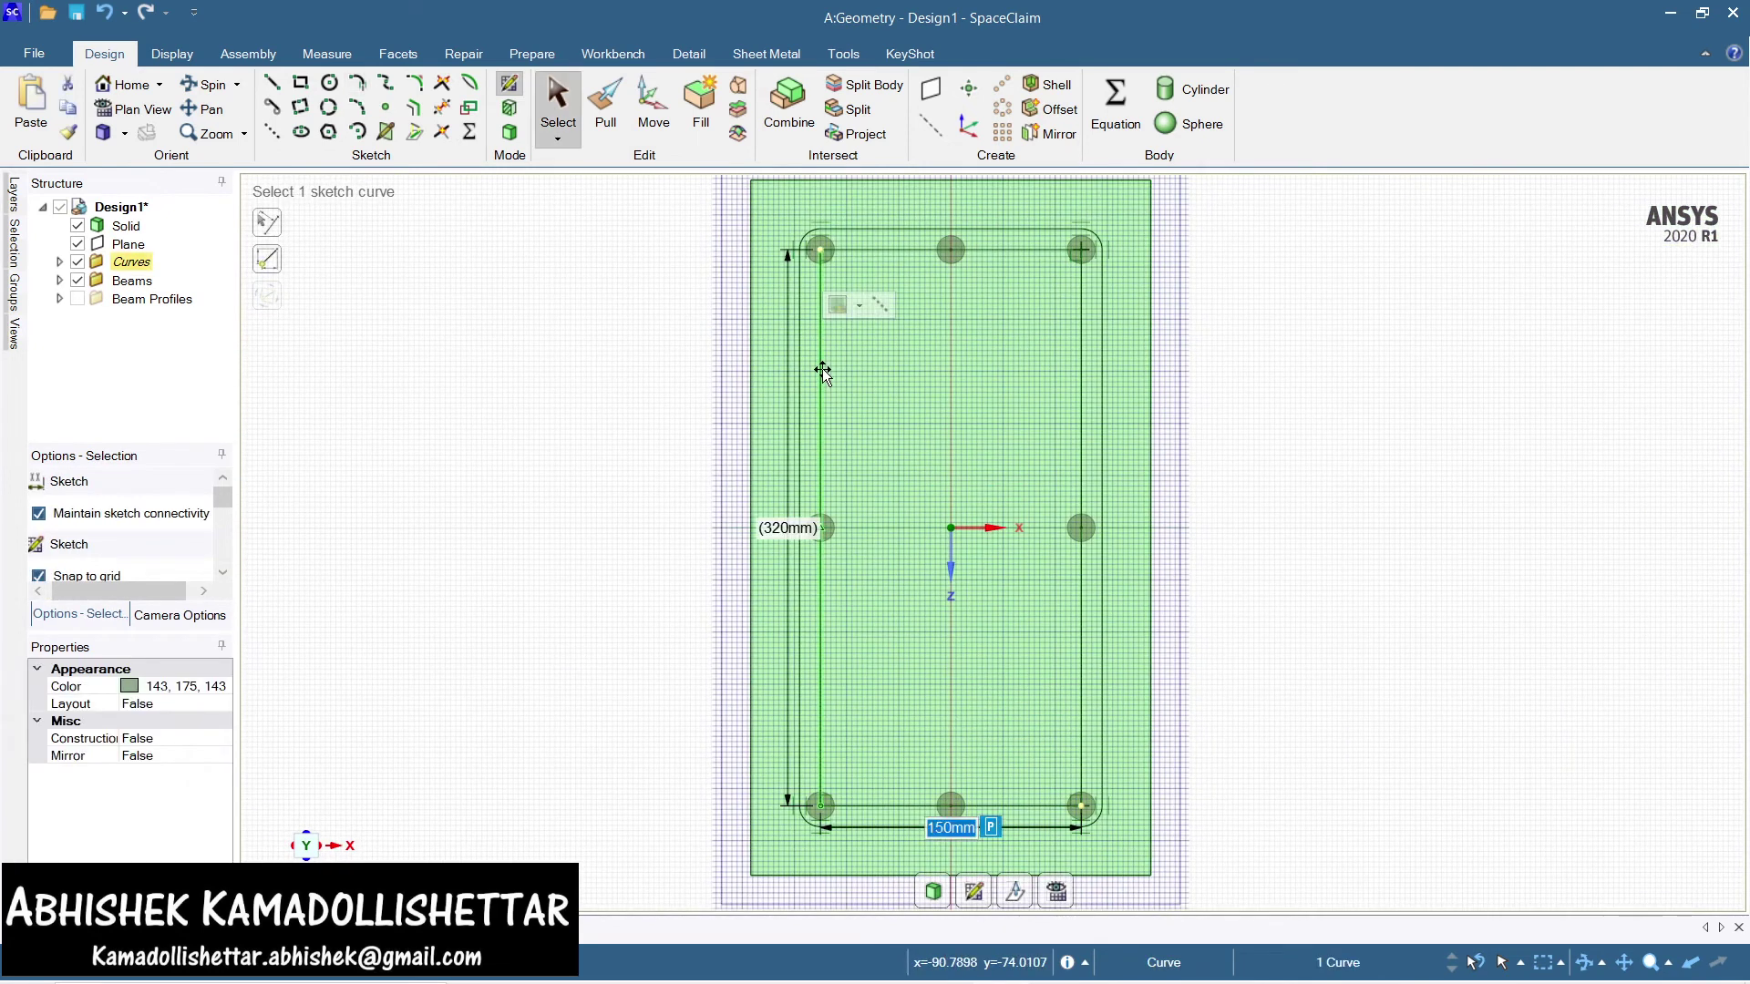
key("Escape")
left_click(898, 250)
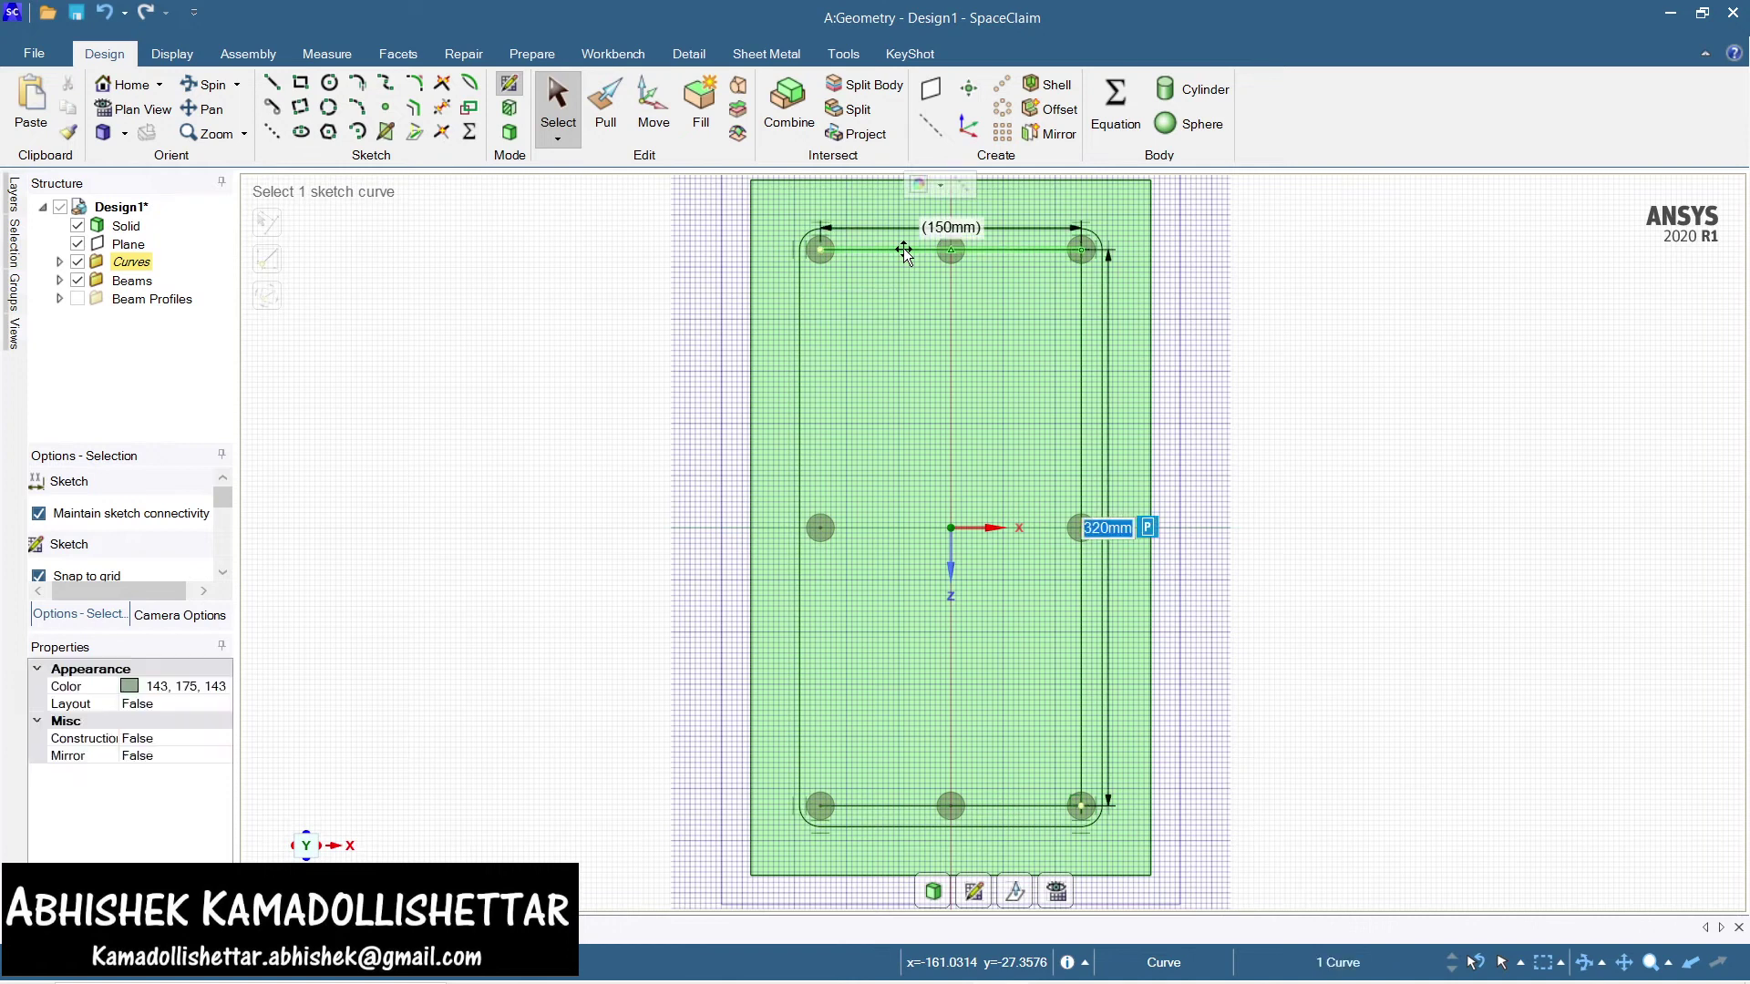
left_click(1084, 330)
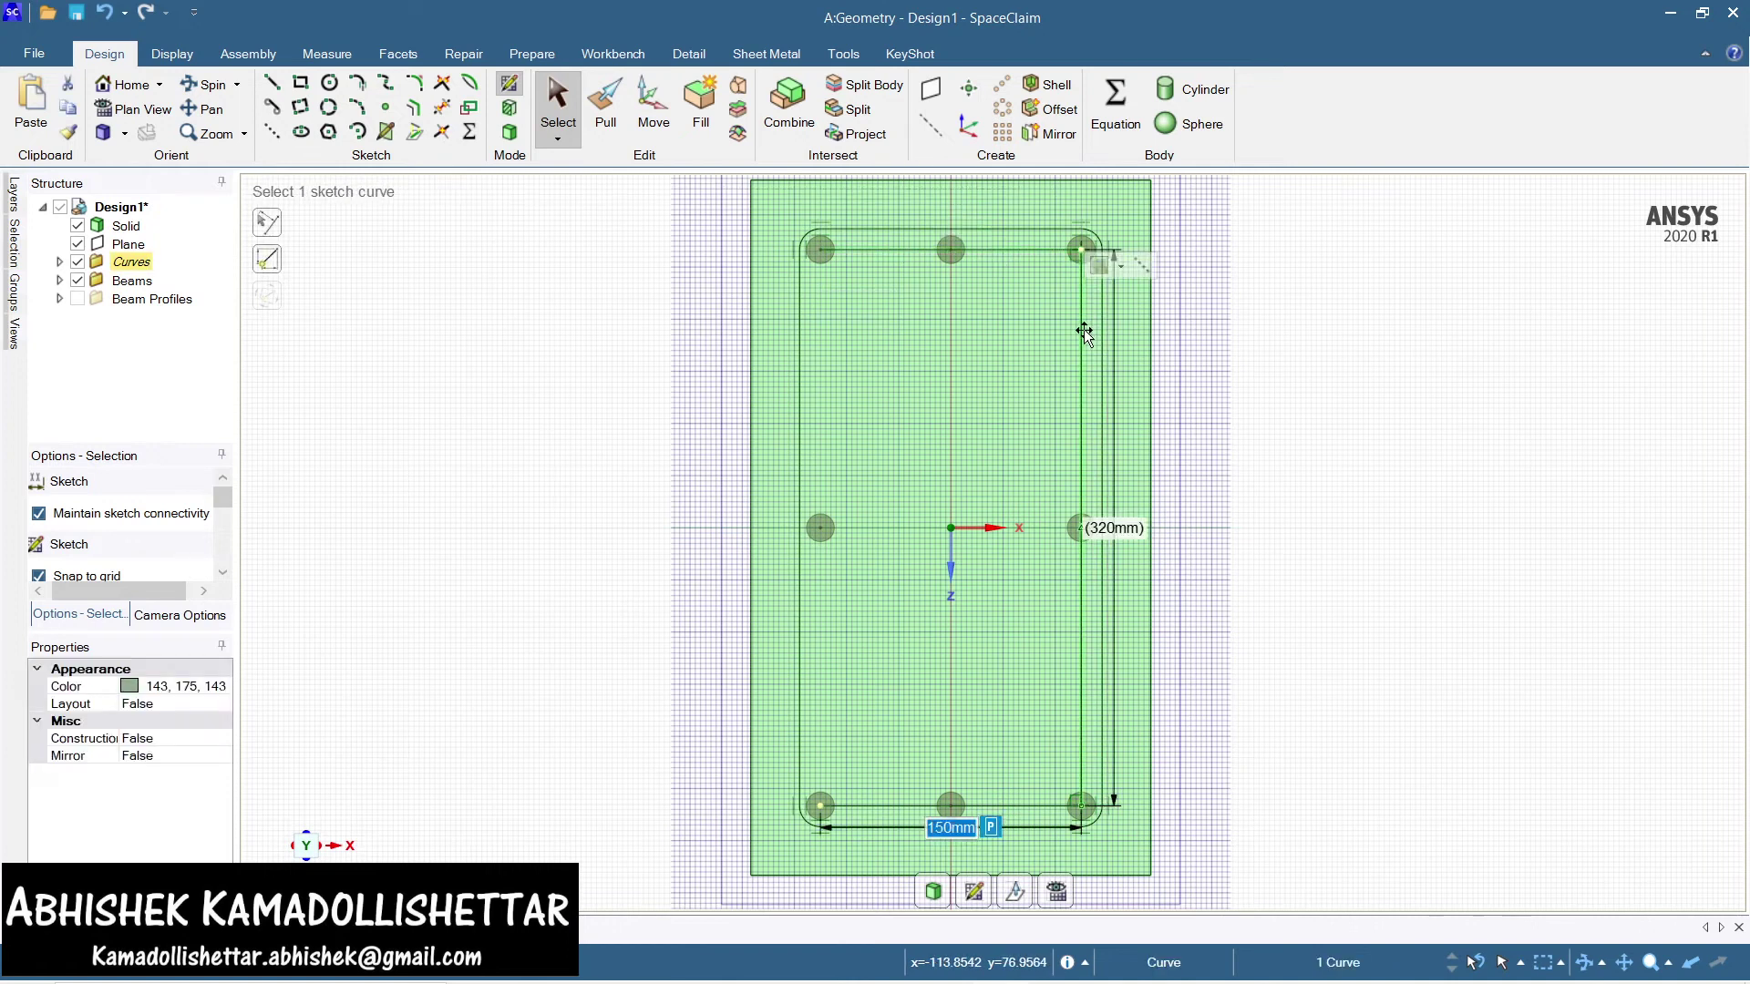
key("Delete")
left_click(1015, 806)
key("Escape")
left_click(1018, 255)
Exit the sketch into 3D so the tie becomes a Surface body, then select the sketch plane
left_click(1005, 300)
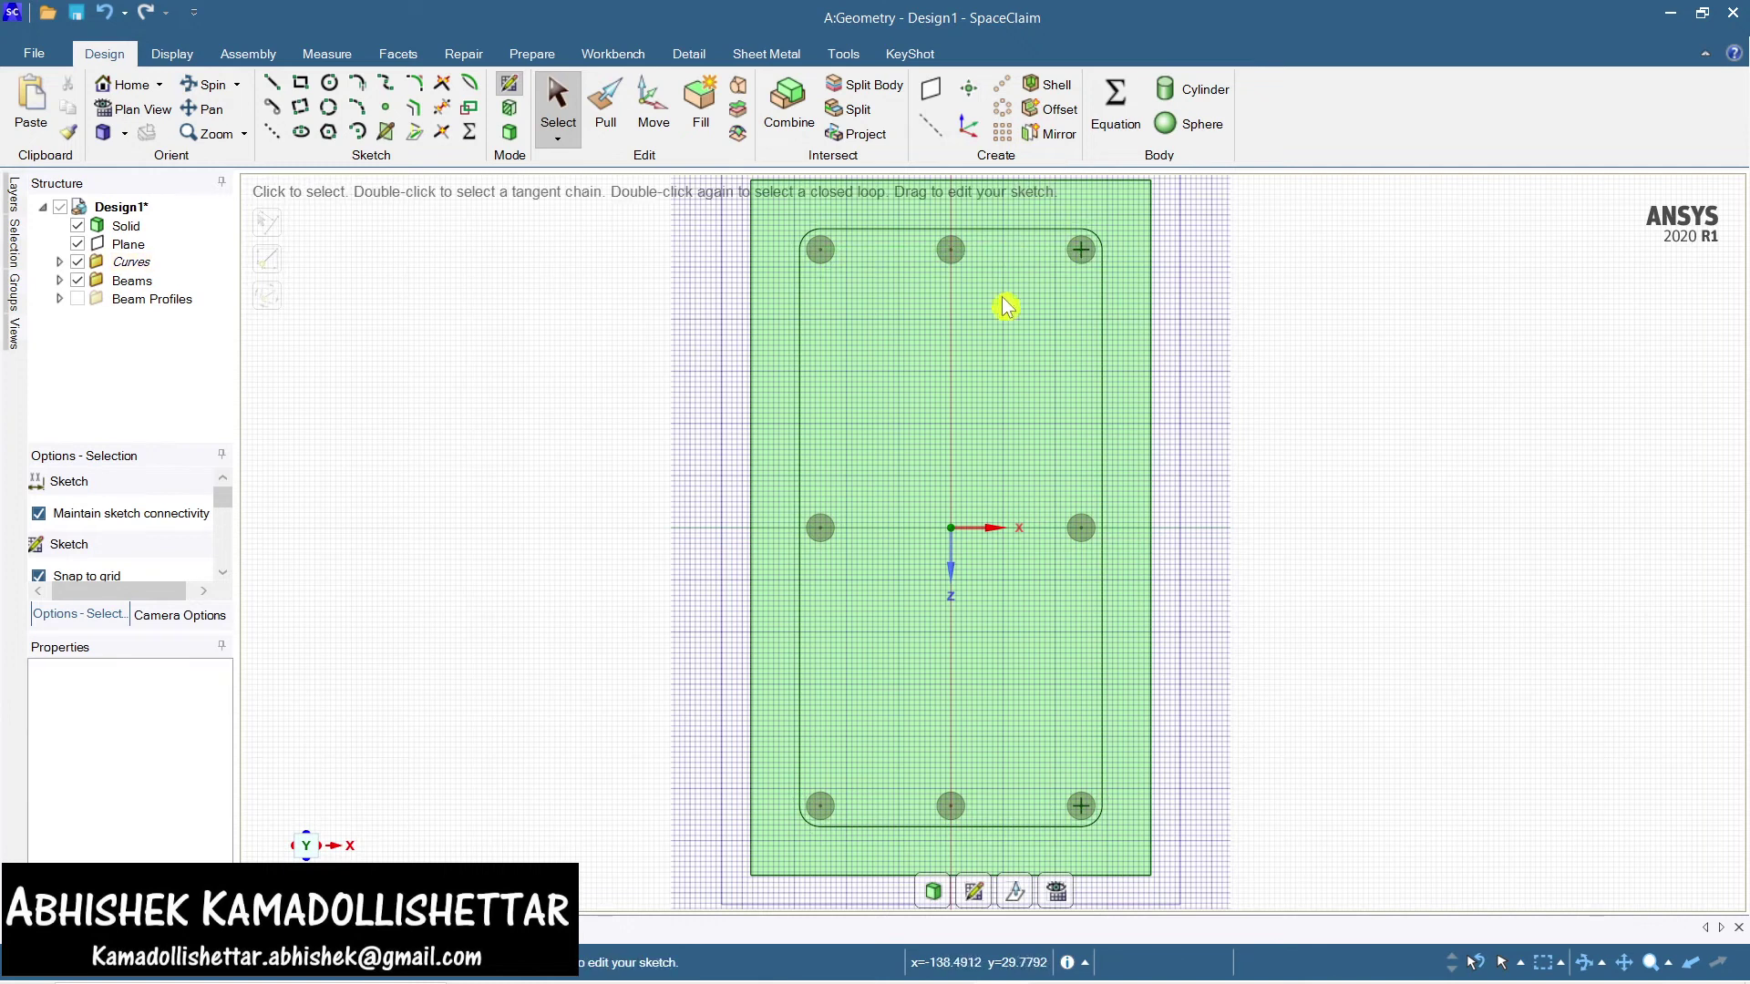
left_click(931, 898)
mouse_move(1093, 773)
middle_mouse_down("ctrl")
mouse_move(1023, 822)
mouse_move(1054, 692)
middle_mouse_up("ctrl")
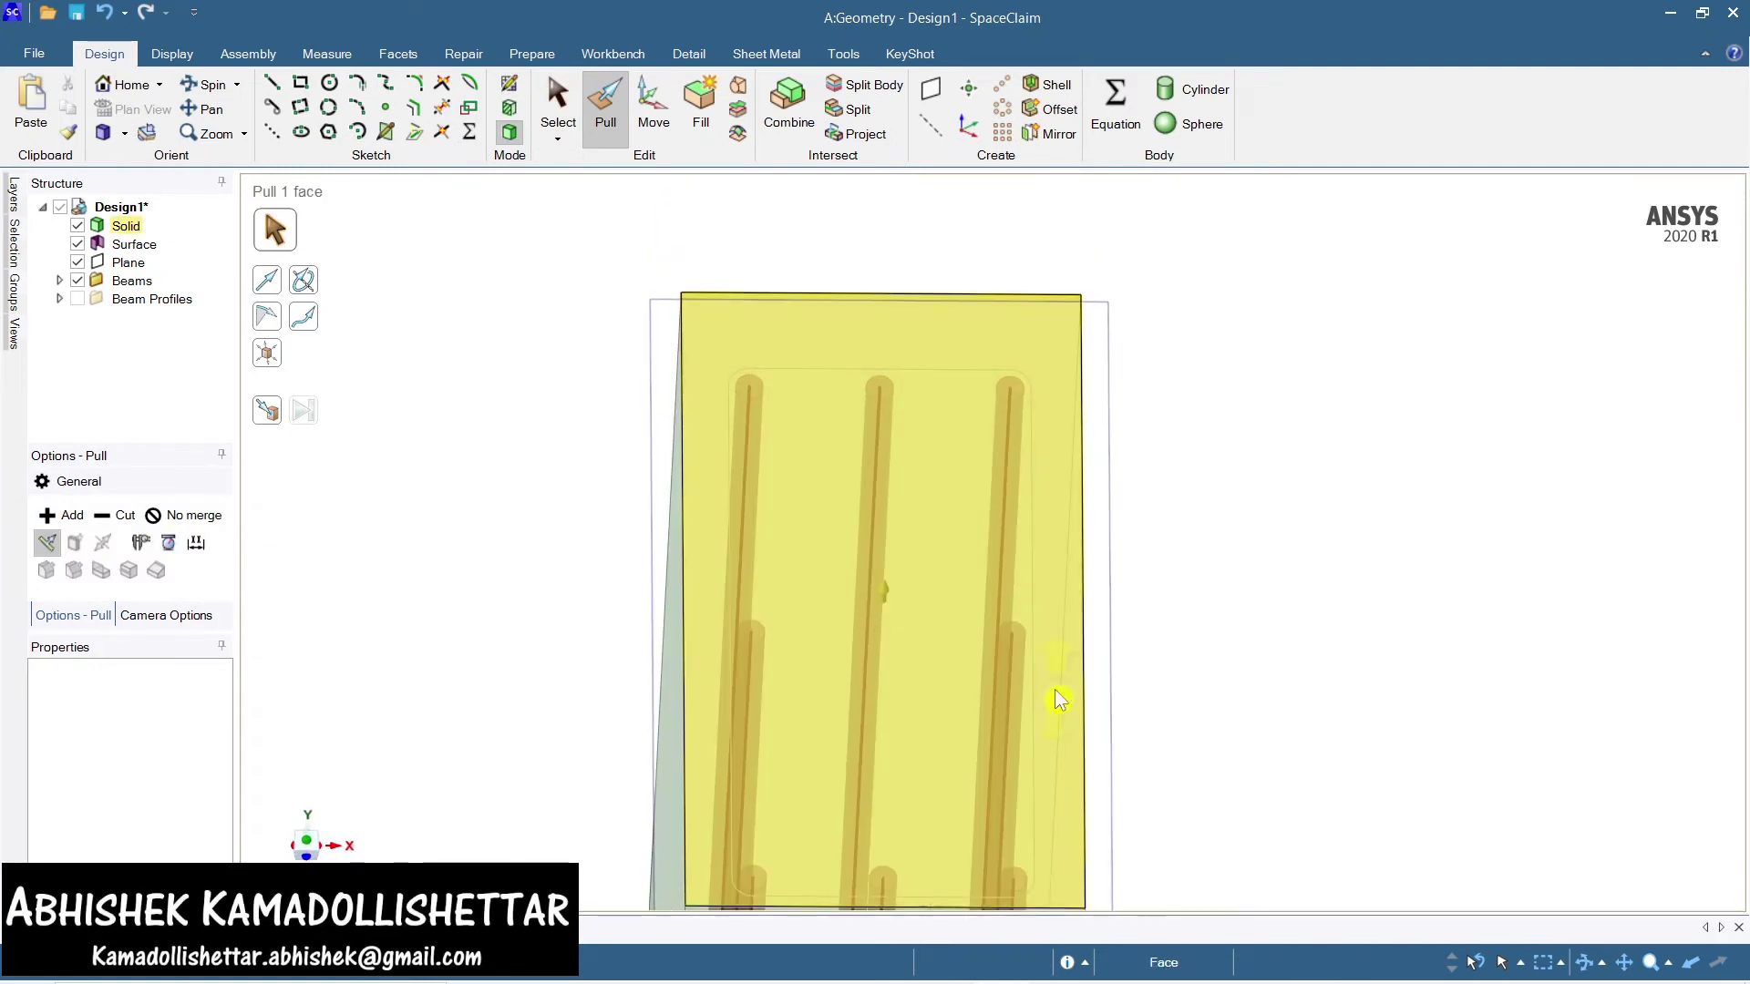
key("Escape")
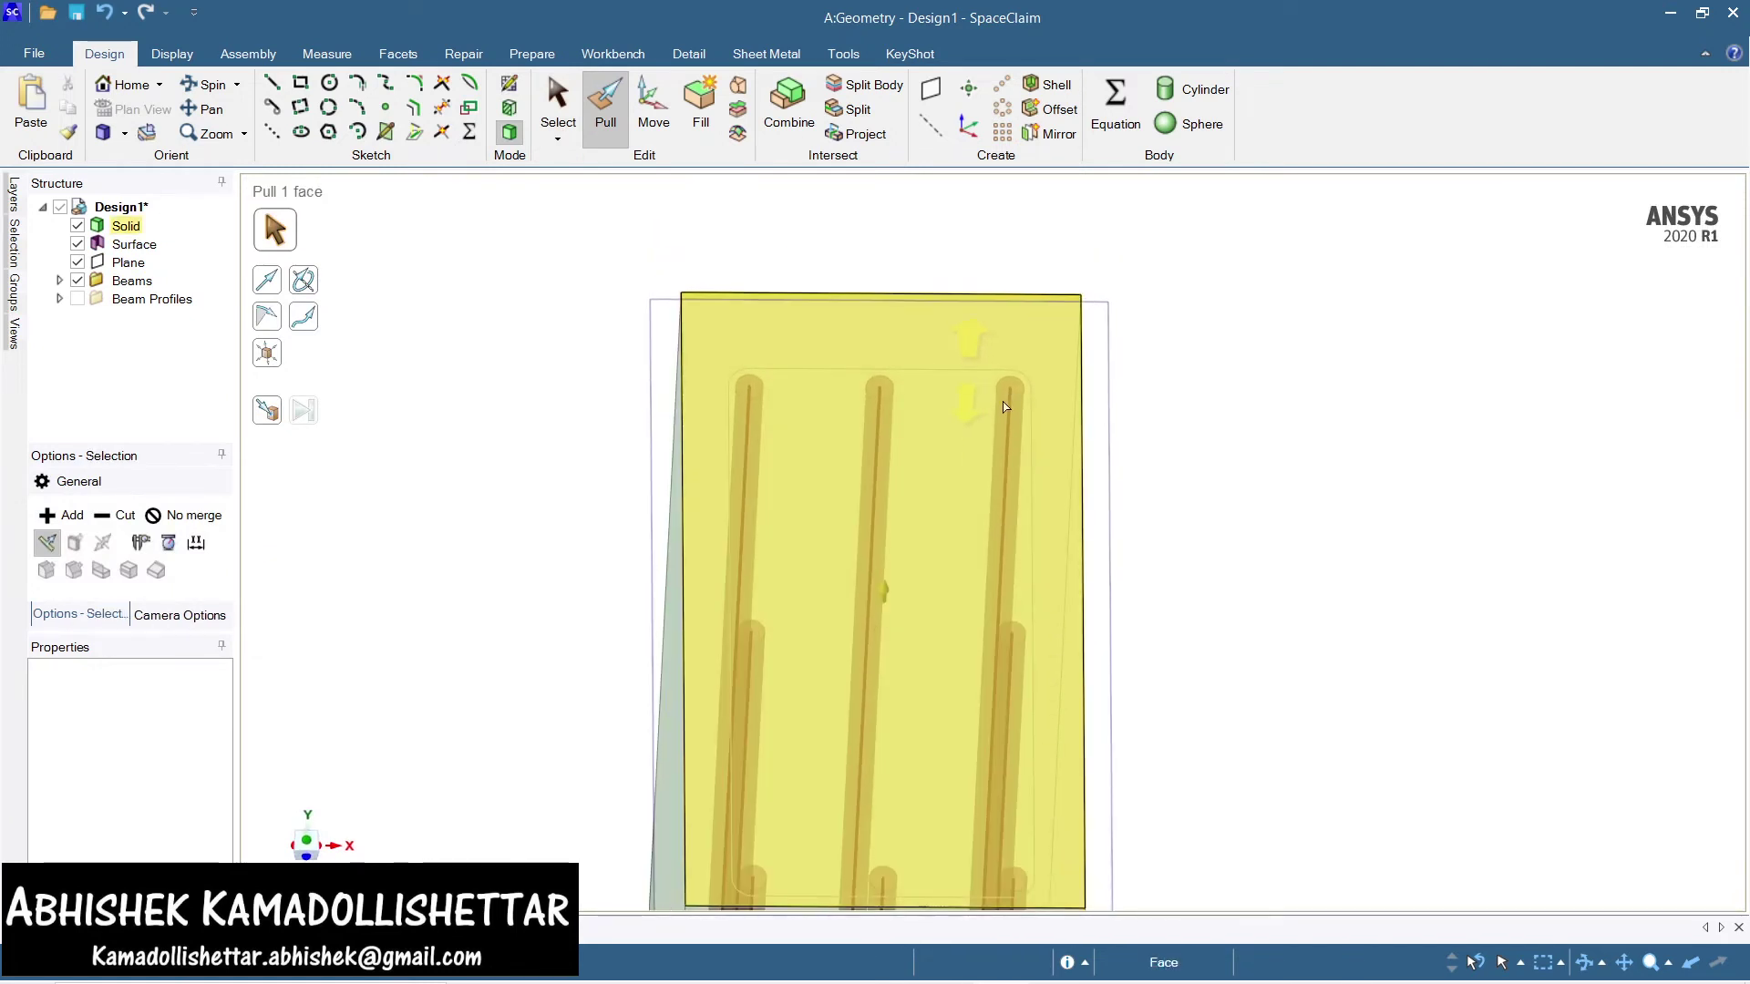
middle_click_drag(1129, 486, 1132, 468)
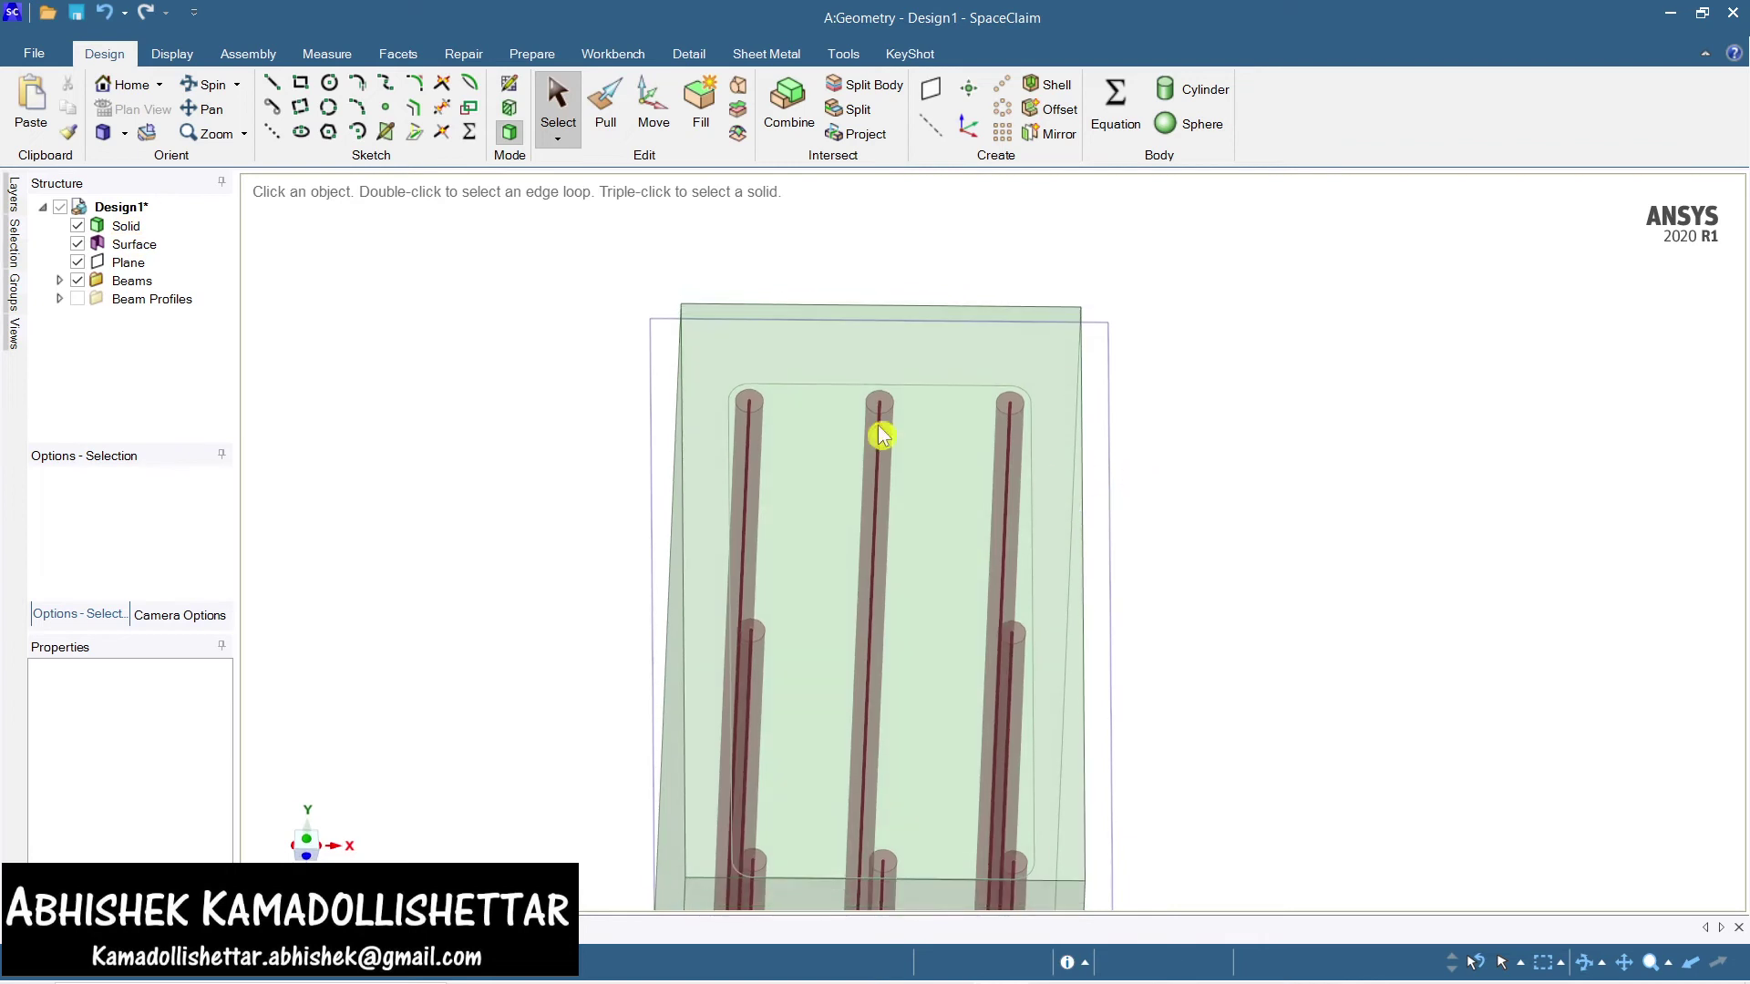
left_click(1053, 416)
left_click(1105, 437)
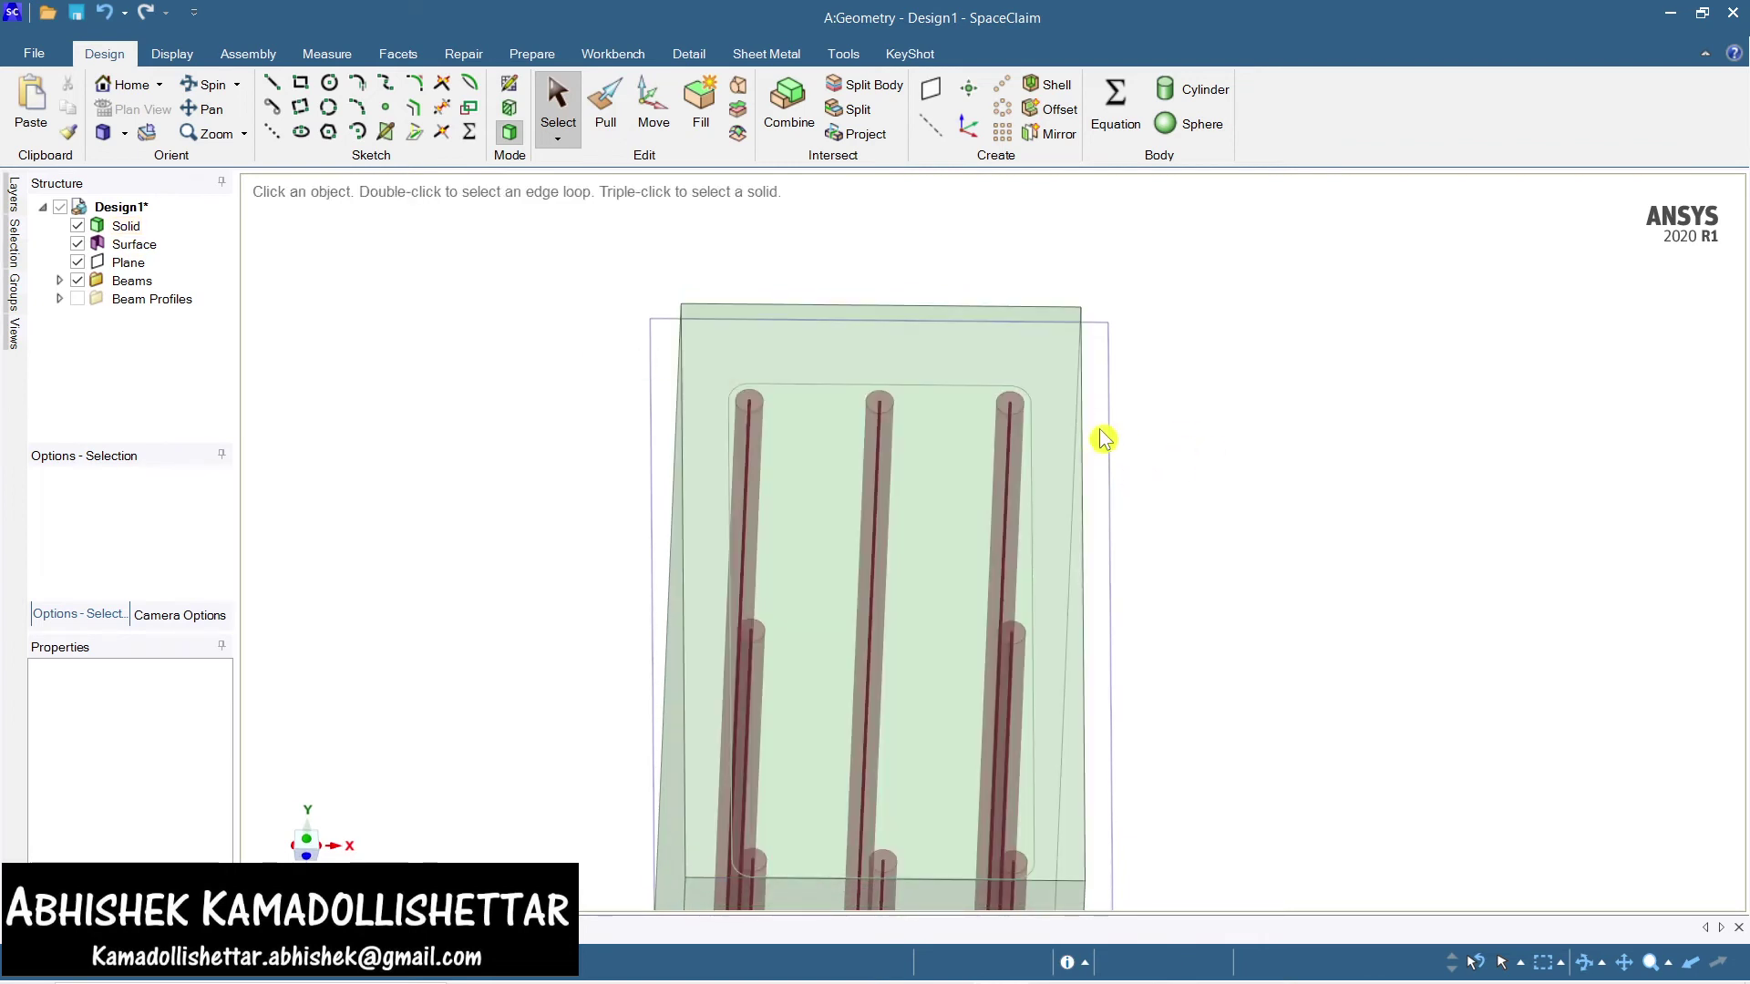
left_click(1108, 333)
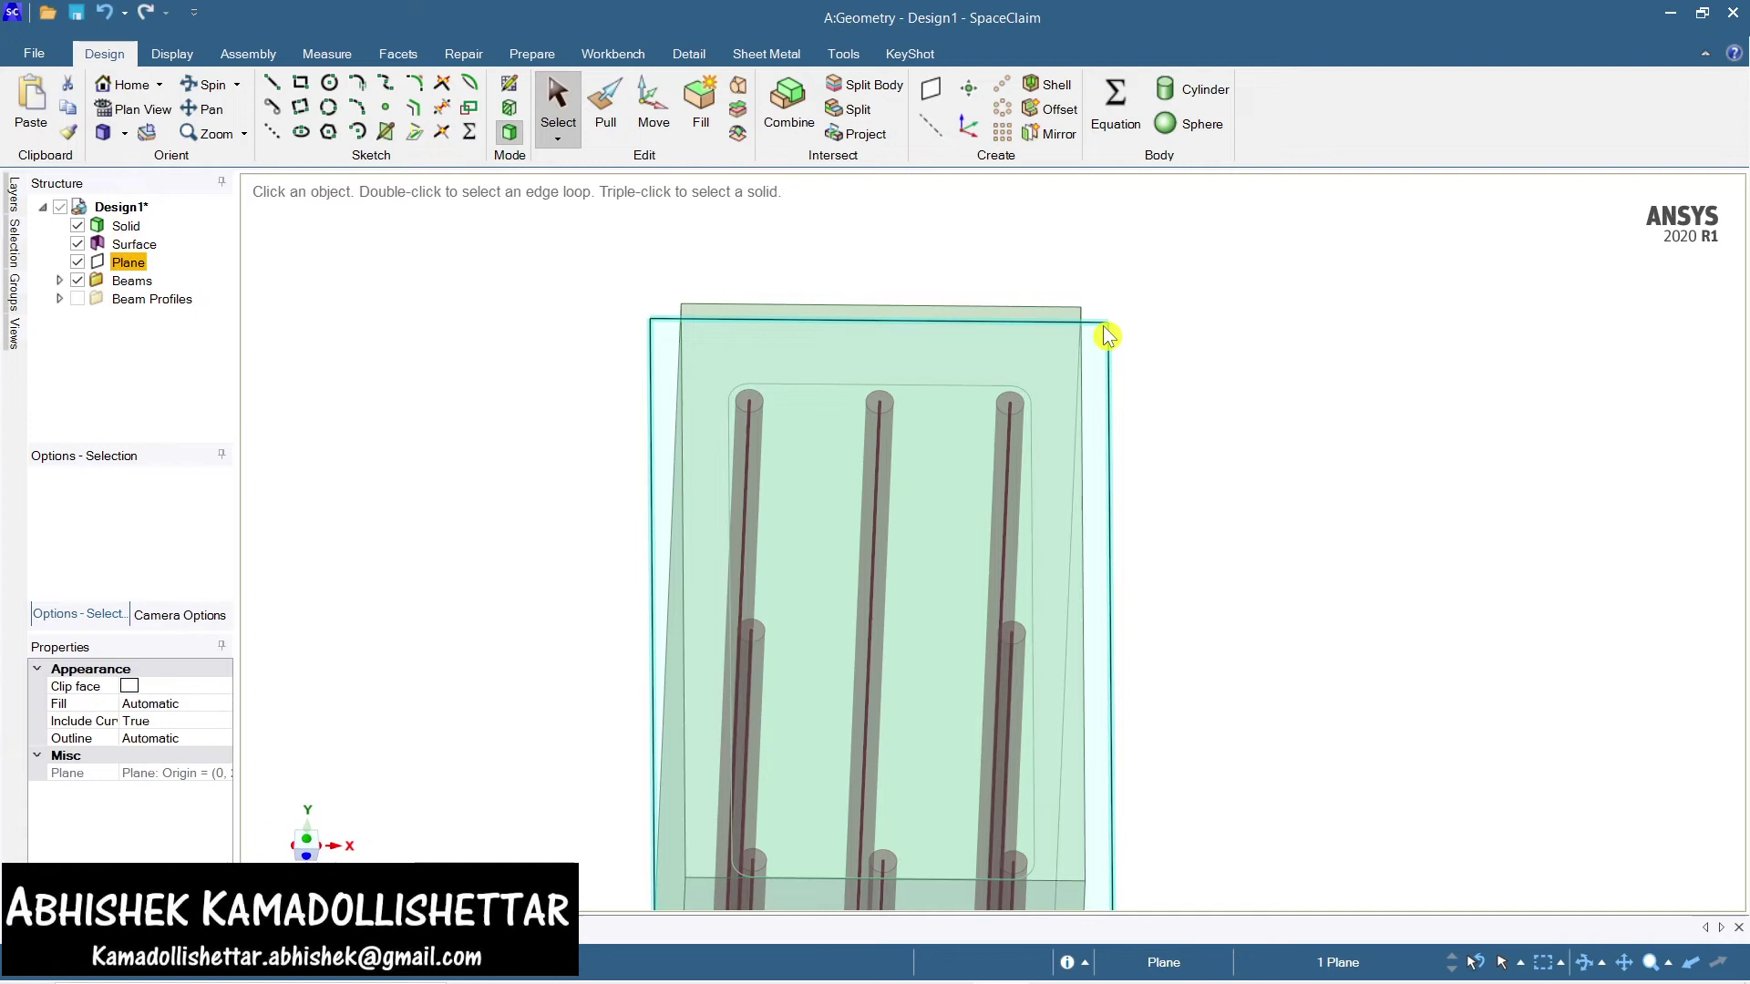
Delete the sketch plane and orbit around the column
key("Delete")
left_click(1069, 567)
middle_click_drag(1065, 557, 1026, 544)
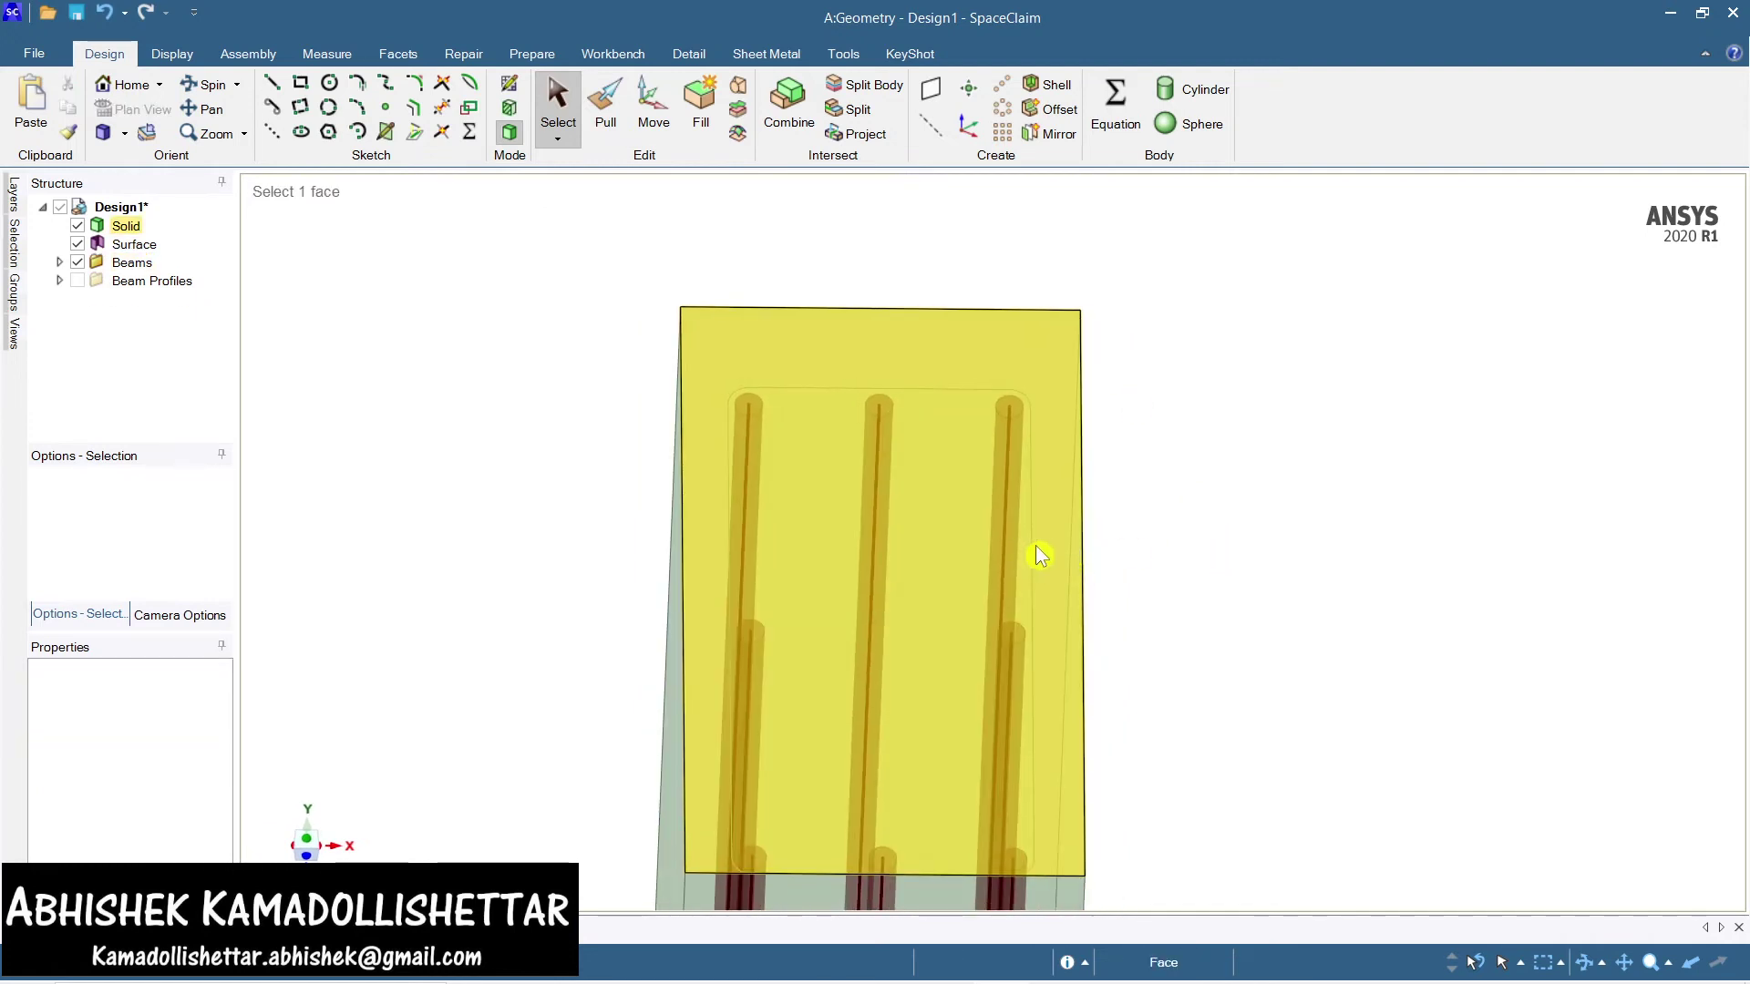
left_click(1320, 627)
middle_click_drag(1320, 629, 1311, 588)
left_click(725, 595)
left_click(383, 390)
Hide the column solid, leaving the rebars and the rounded surface
left_click(128, 244)
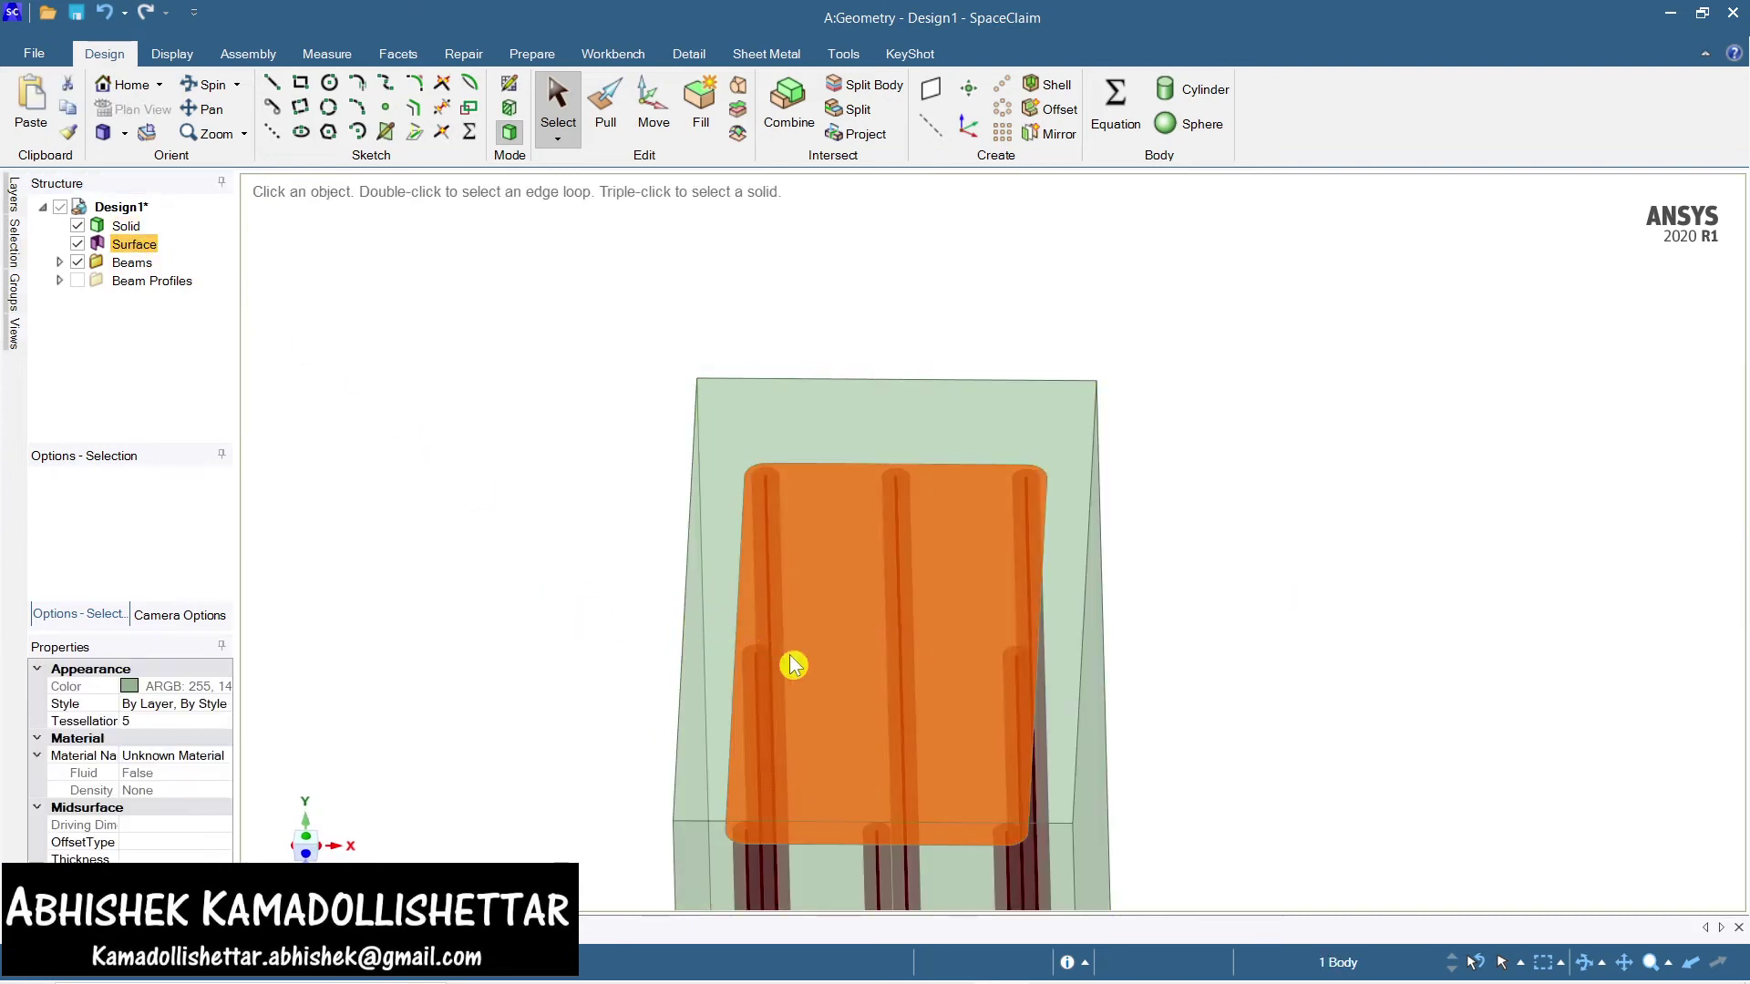
left_click(942, 424)
right_click(945, 414)
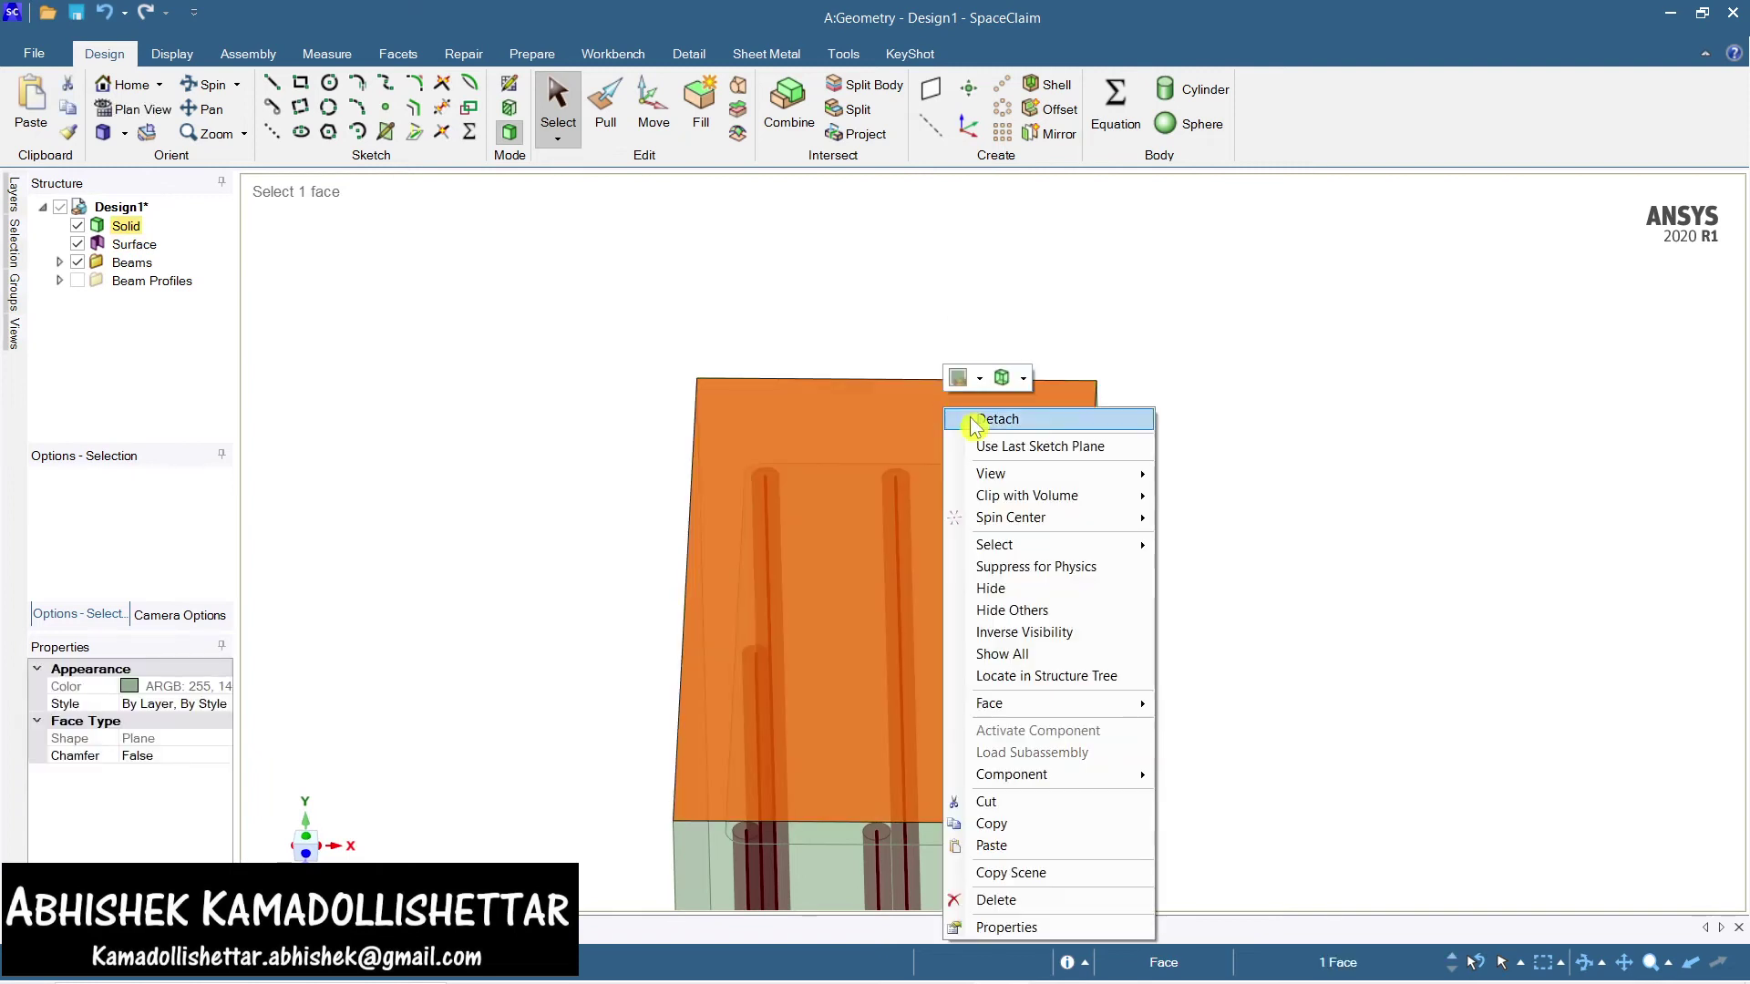
left_click(1021, 592)
Select the plate's left, top, right and bottom edges plus the bottom-right corner arc
left_click(1090, 620)
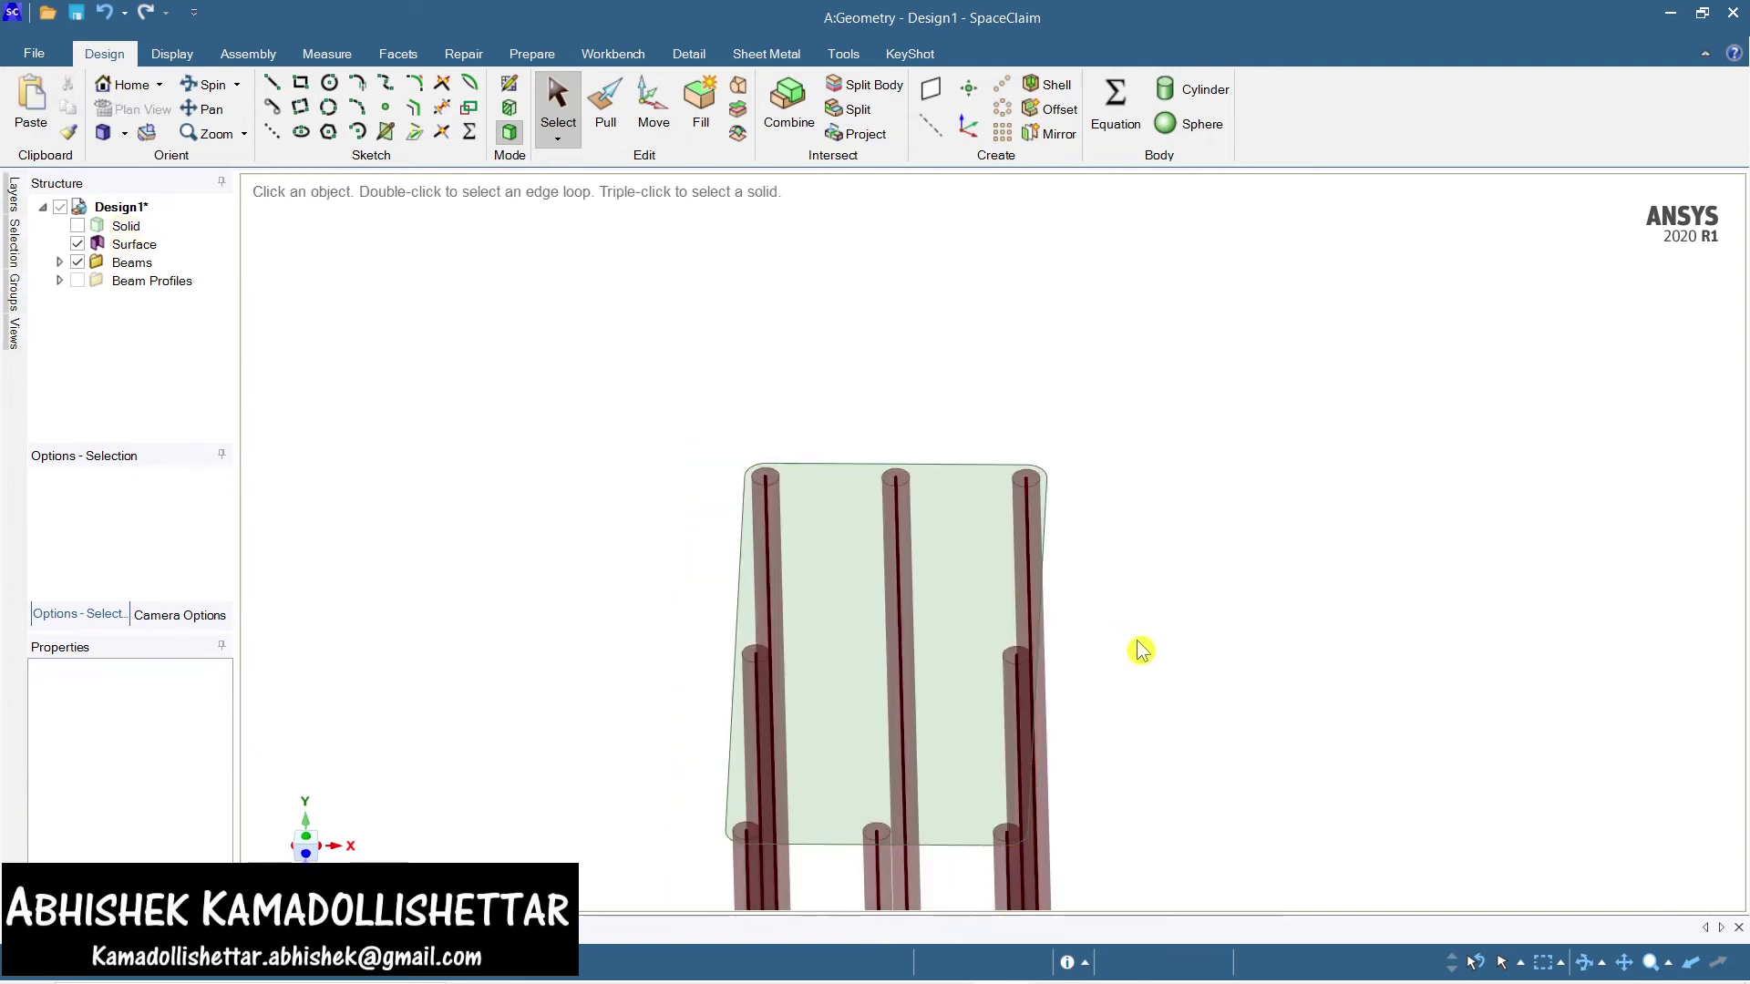
middle_click_drag(1137, 643, 1114, 508, "shift")
scroll(1070, 402, "up", 2)
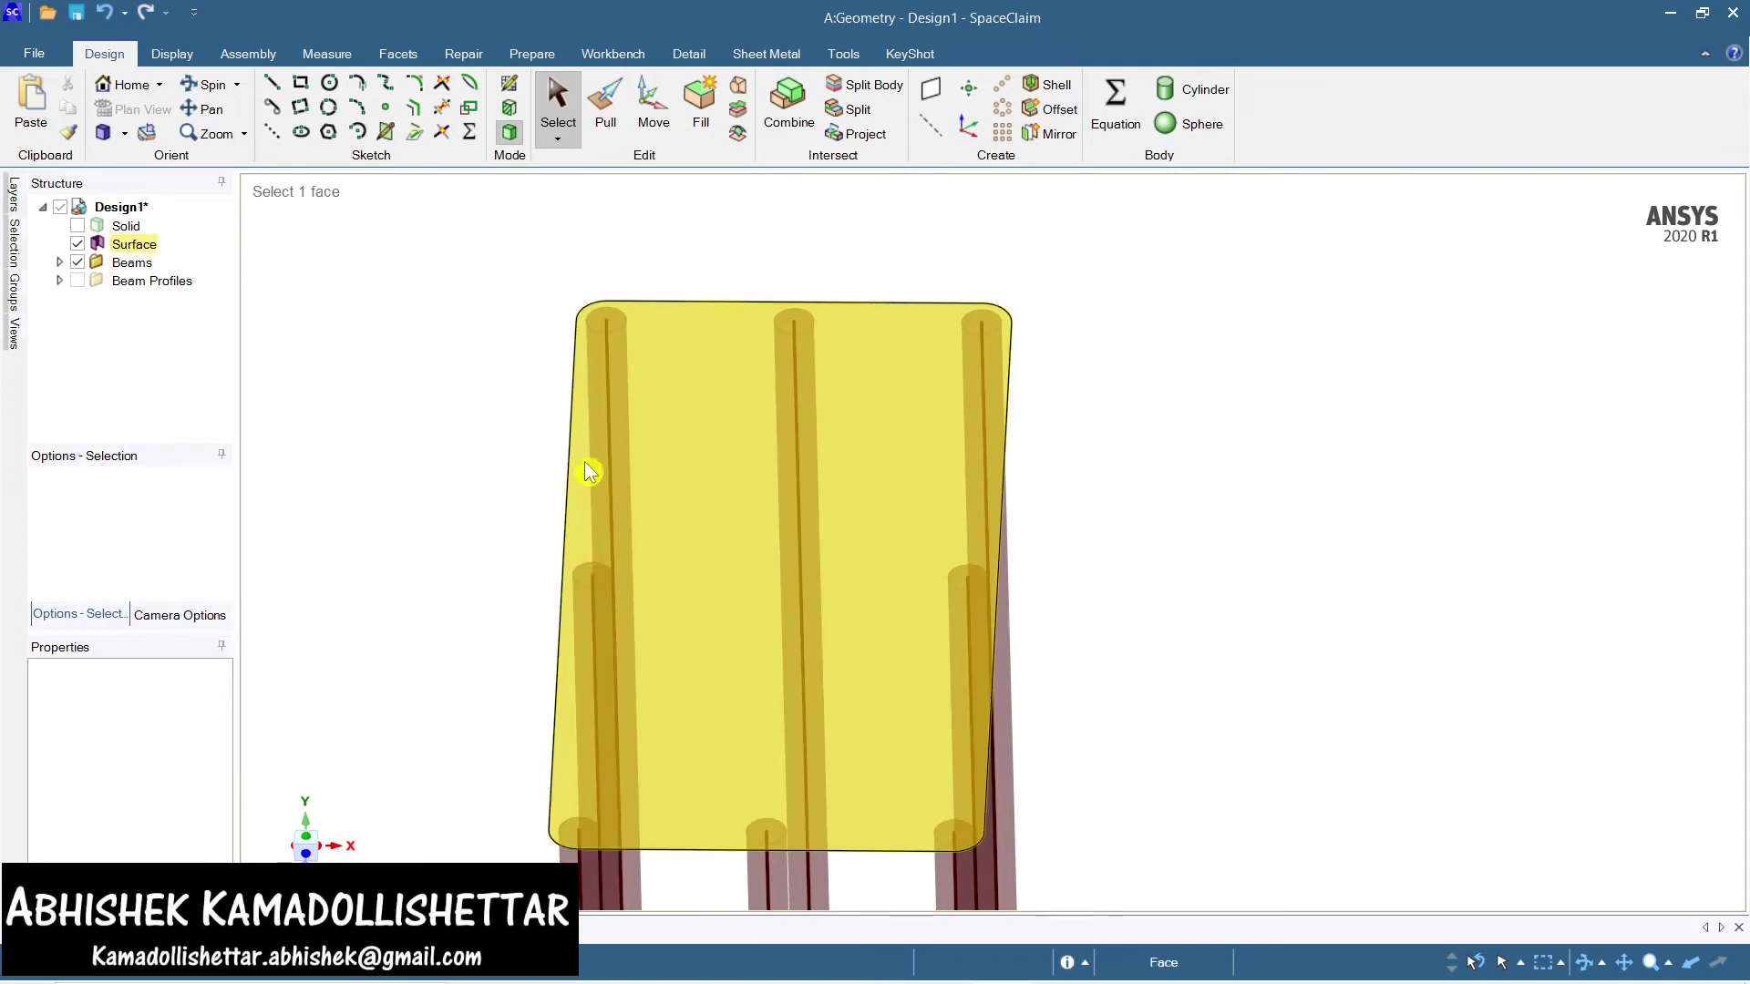
left_click(567, 458)
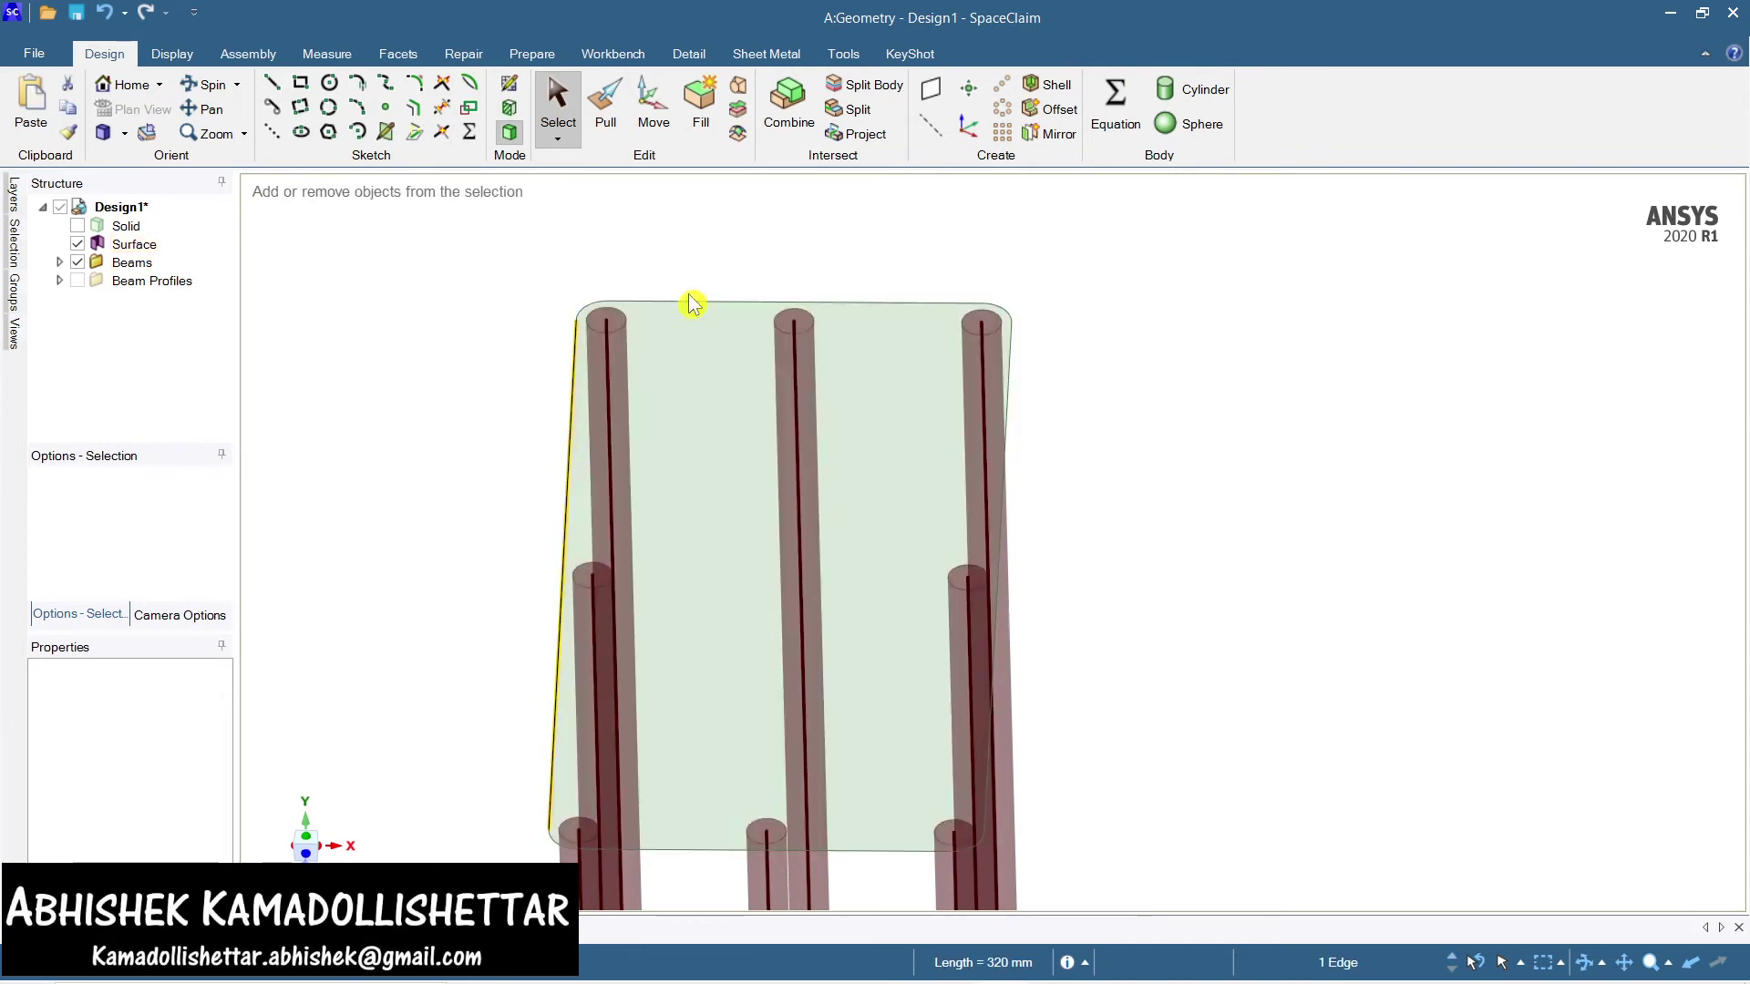
left_click(694, 303, "ctrl")
left_click(1007, 432, "ctrl")
left_click(1007, 422, "ctrl")
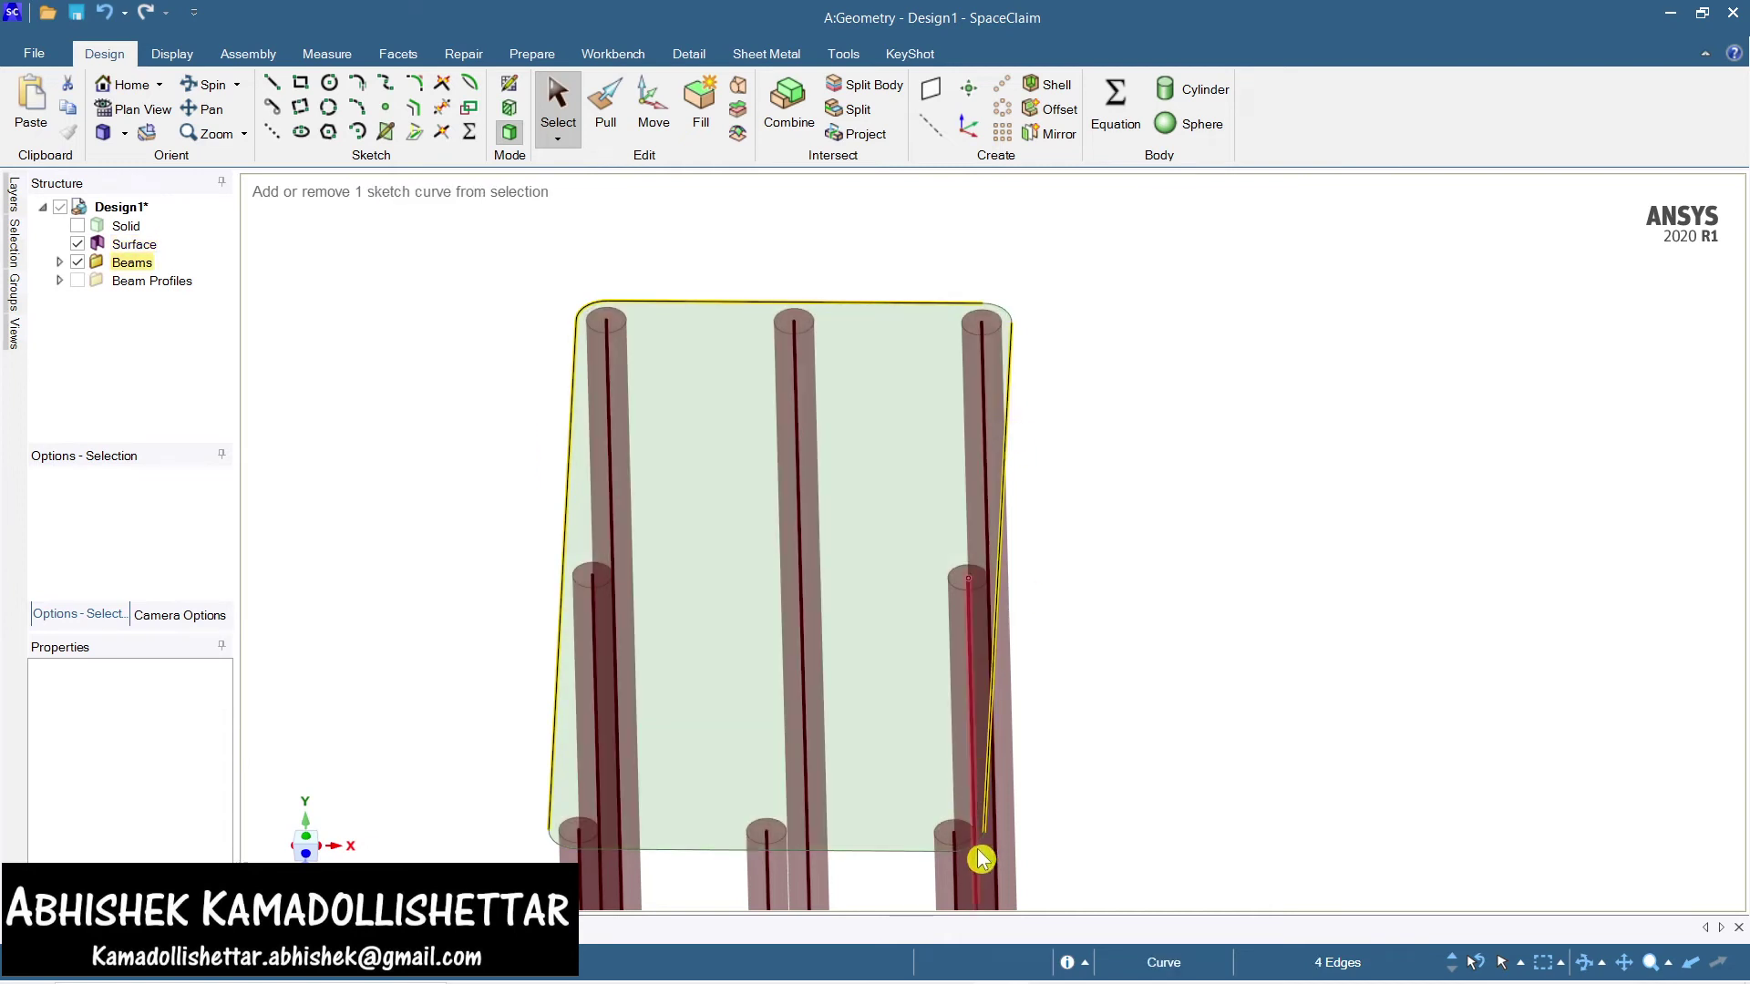
left_click(969, 846, "ctrl")
left_click(914, 853, "ctrl")
Add the lower-left corner arc to the selection, tilt the view and show the Prepare tools
middle_click_drag(1199, 714, 1406, 585, "shift")
scroll(770, 726, "down", 5)
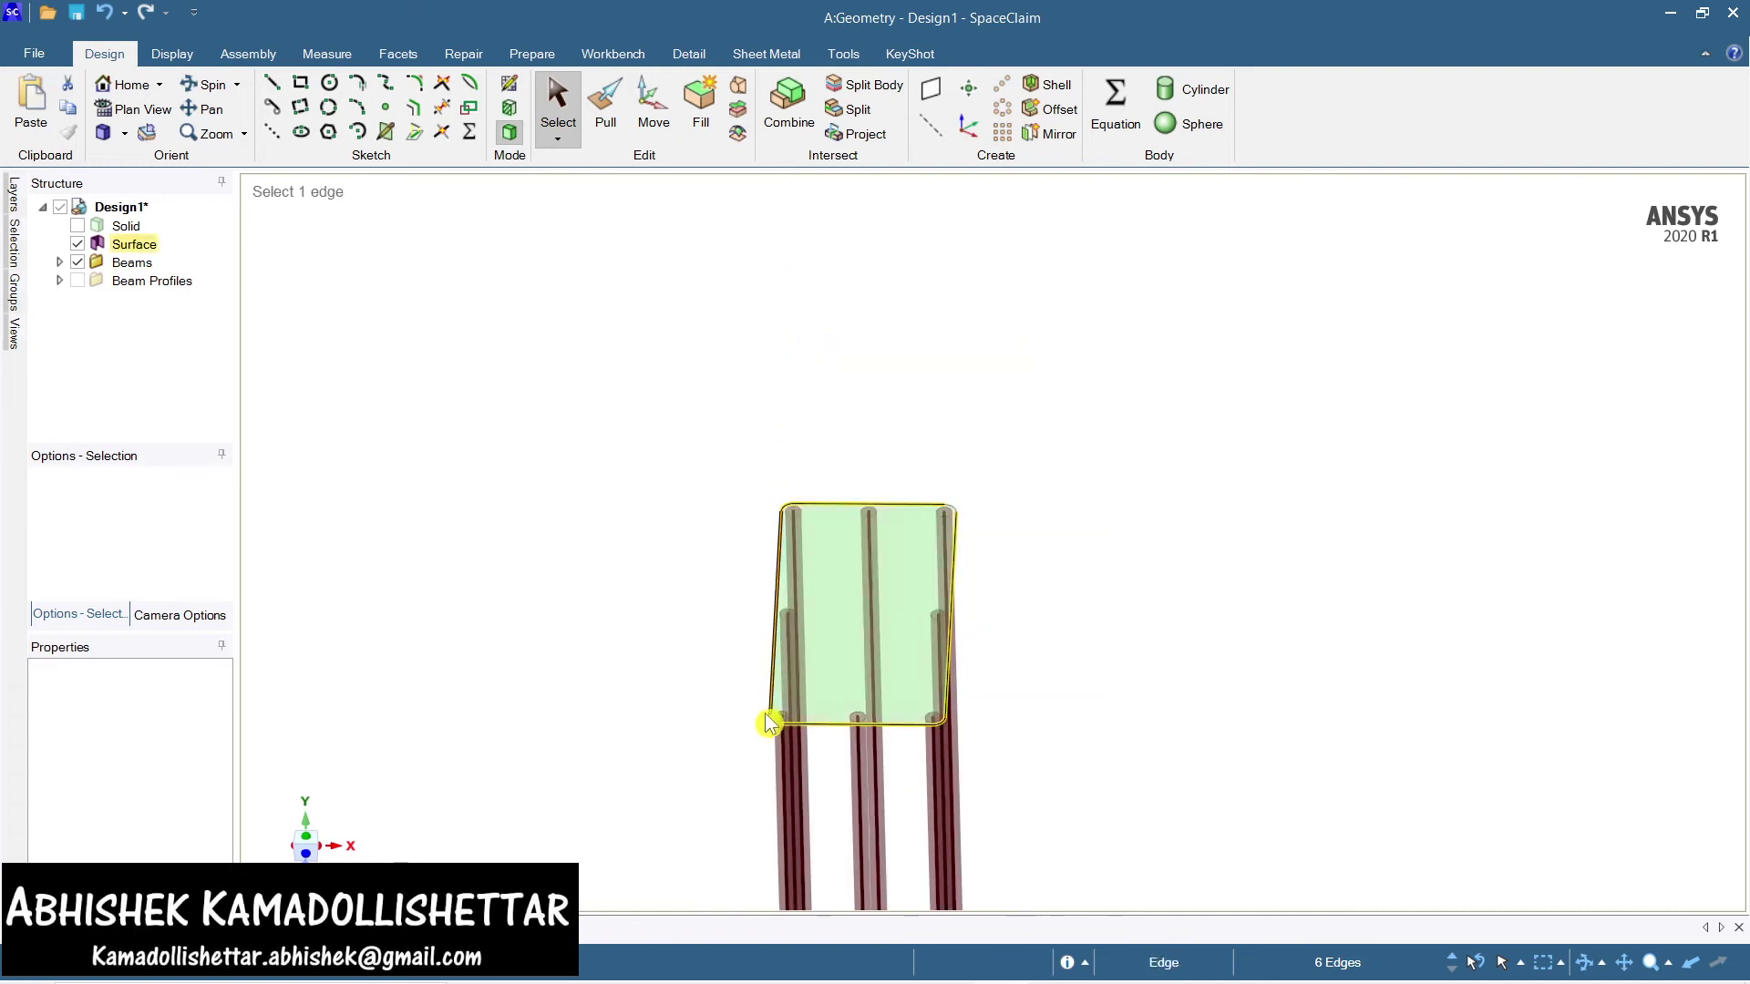
scroll(770, 726, "up", 5)
left_click(794, 756, "ctrl")
scroll(911, 754, "down", 5)
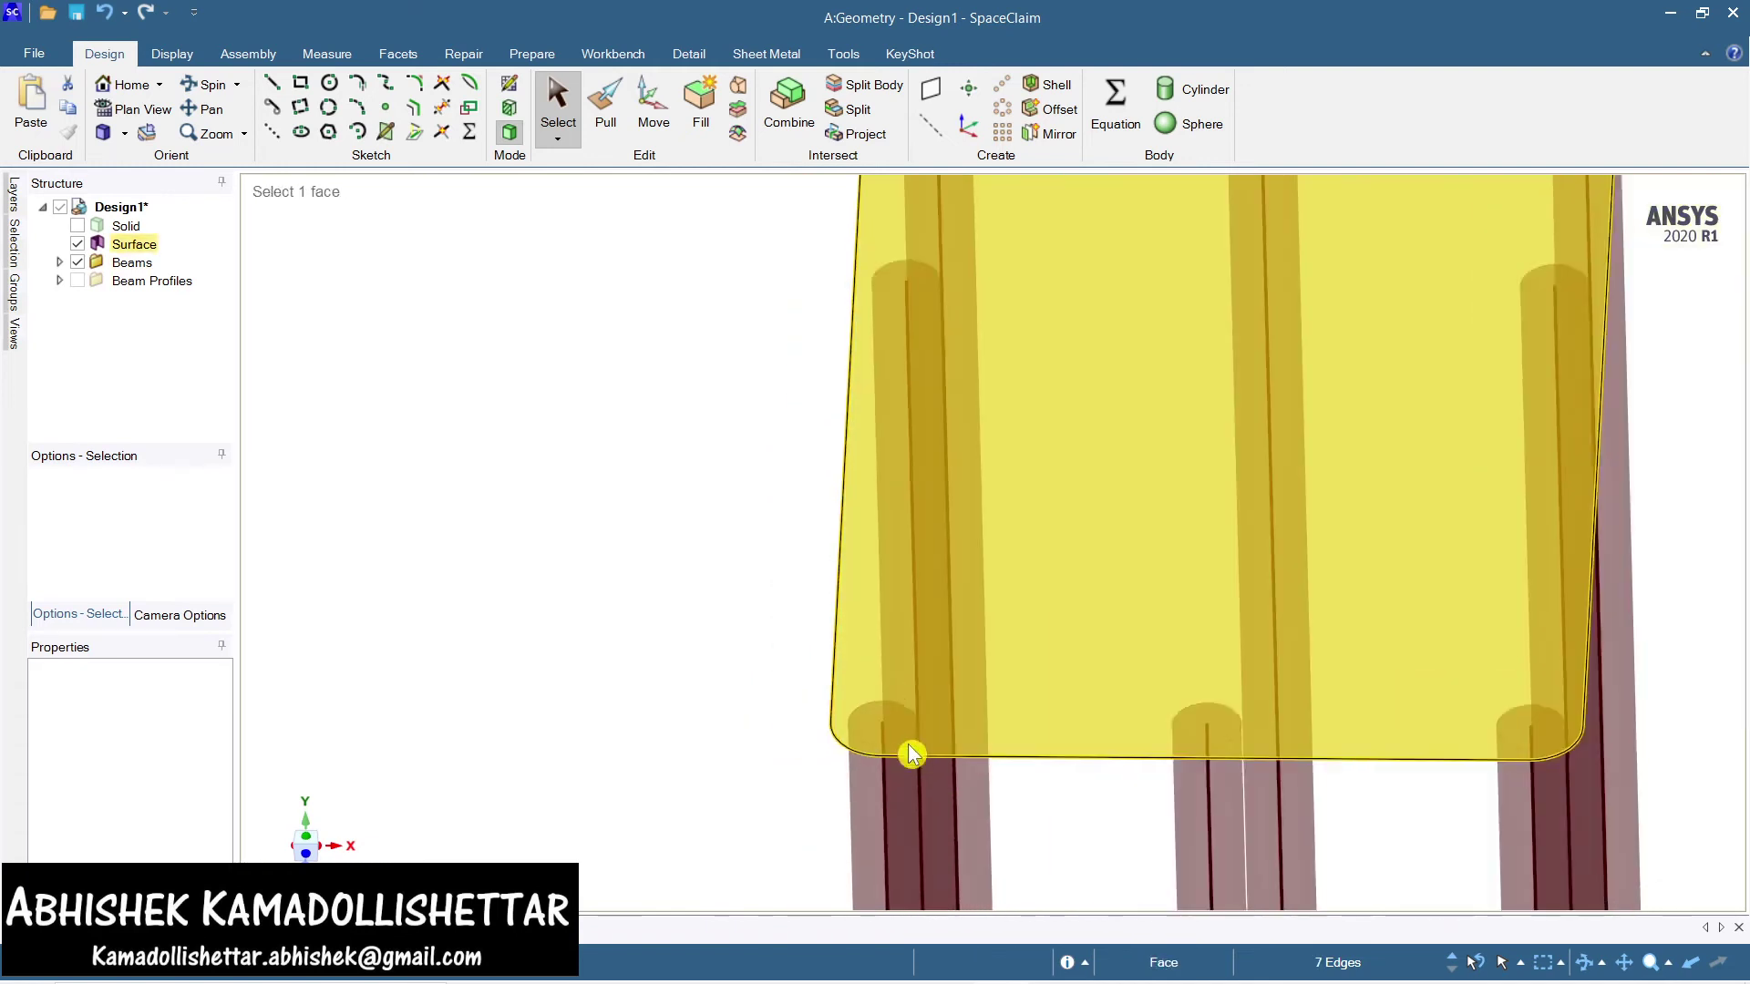
middle_click_drag(1065, 719, 1094, 671)
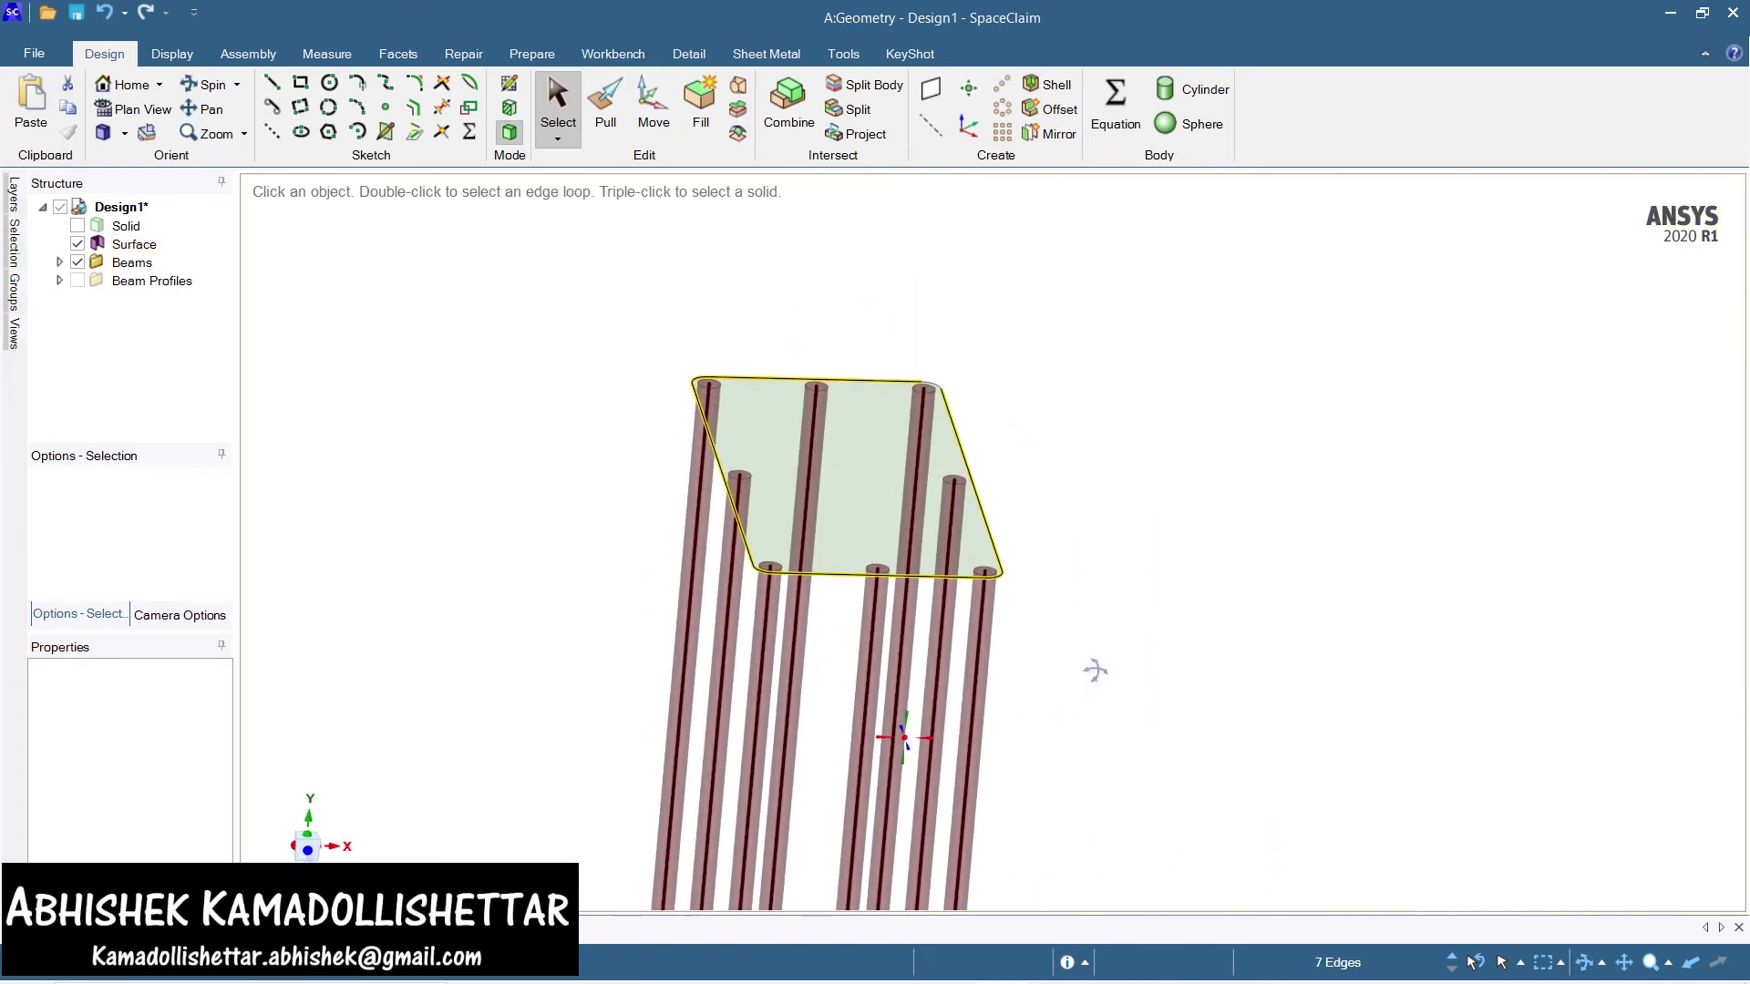
left_click(540, 57)
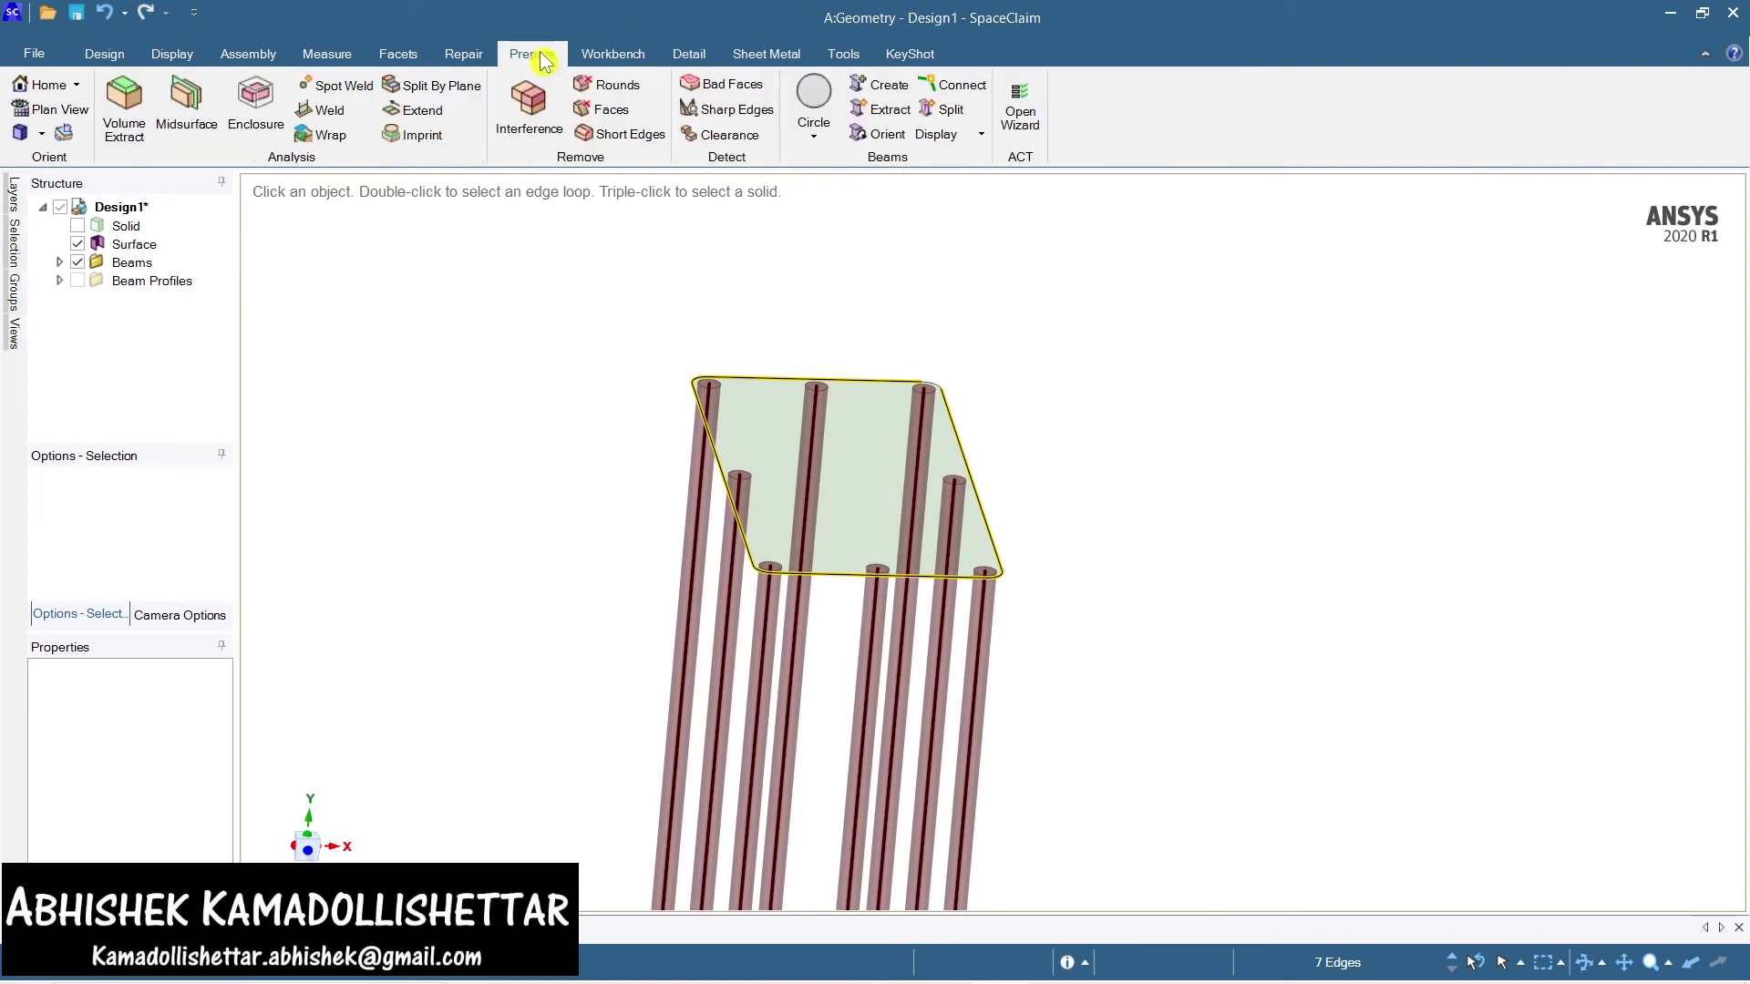
Create circular-profile beams on the selected edges, then undo them
left_click(816, 137)
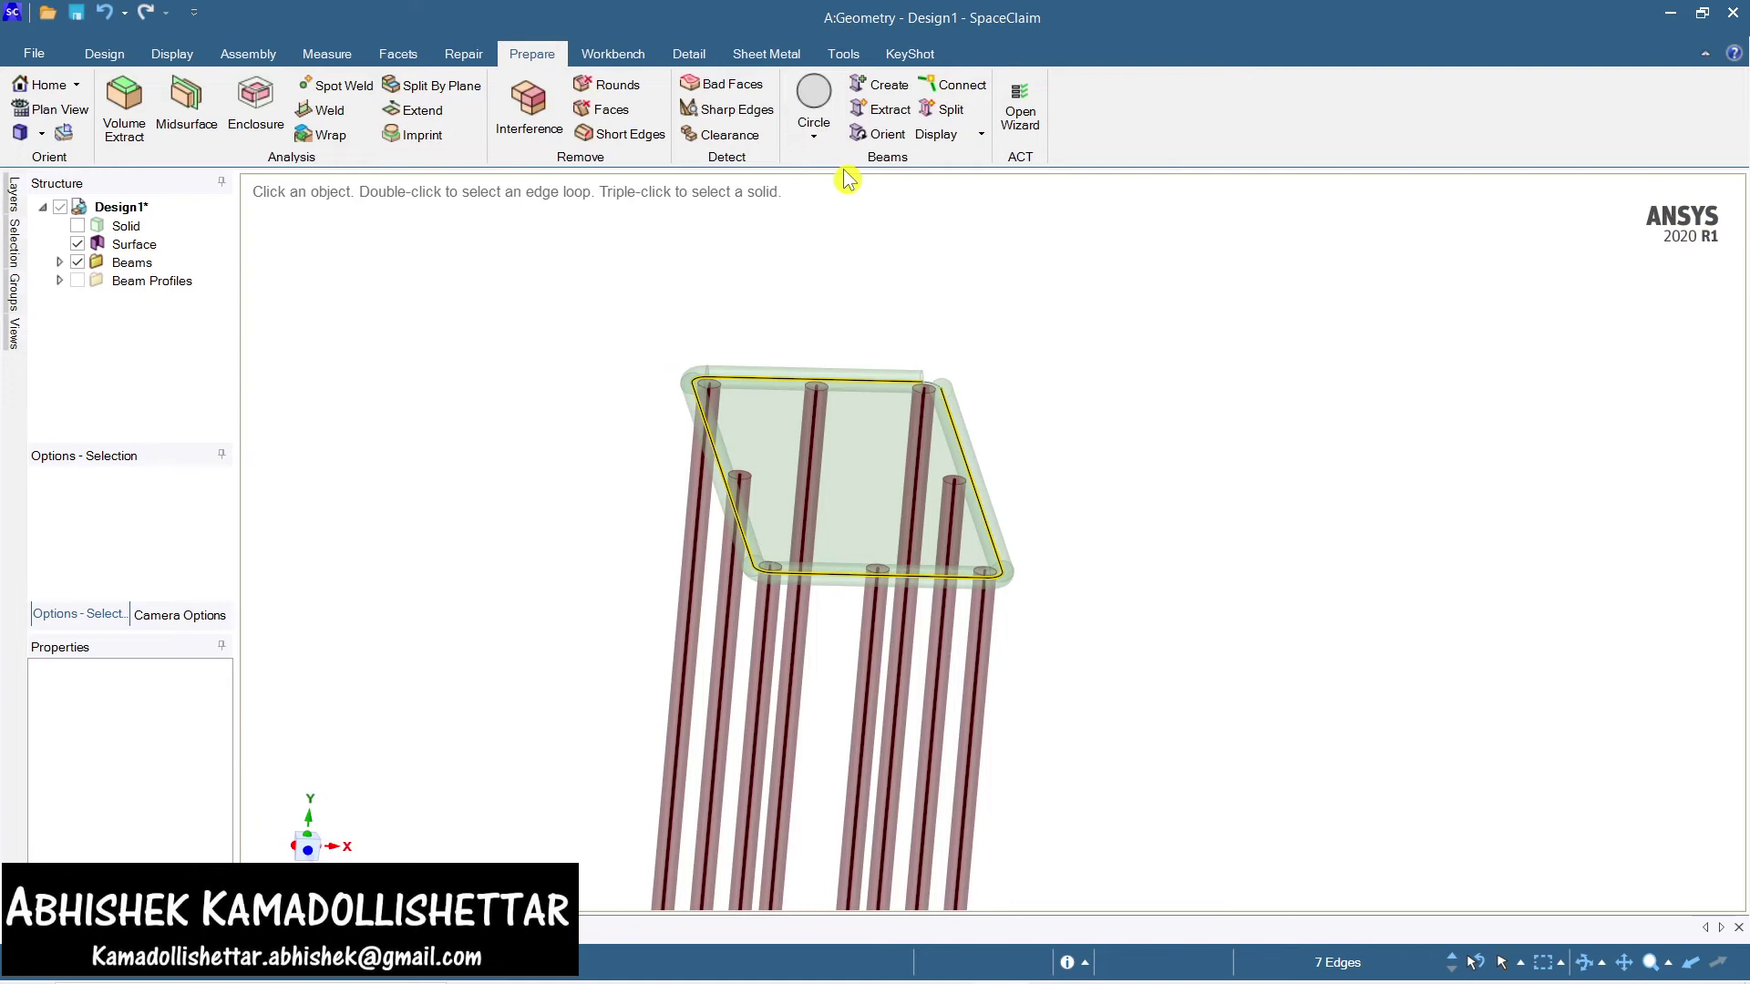
left_click(819, 137)
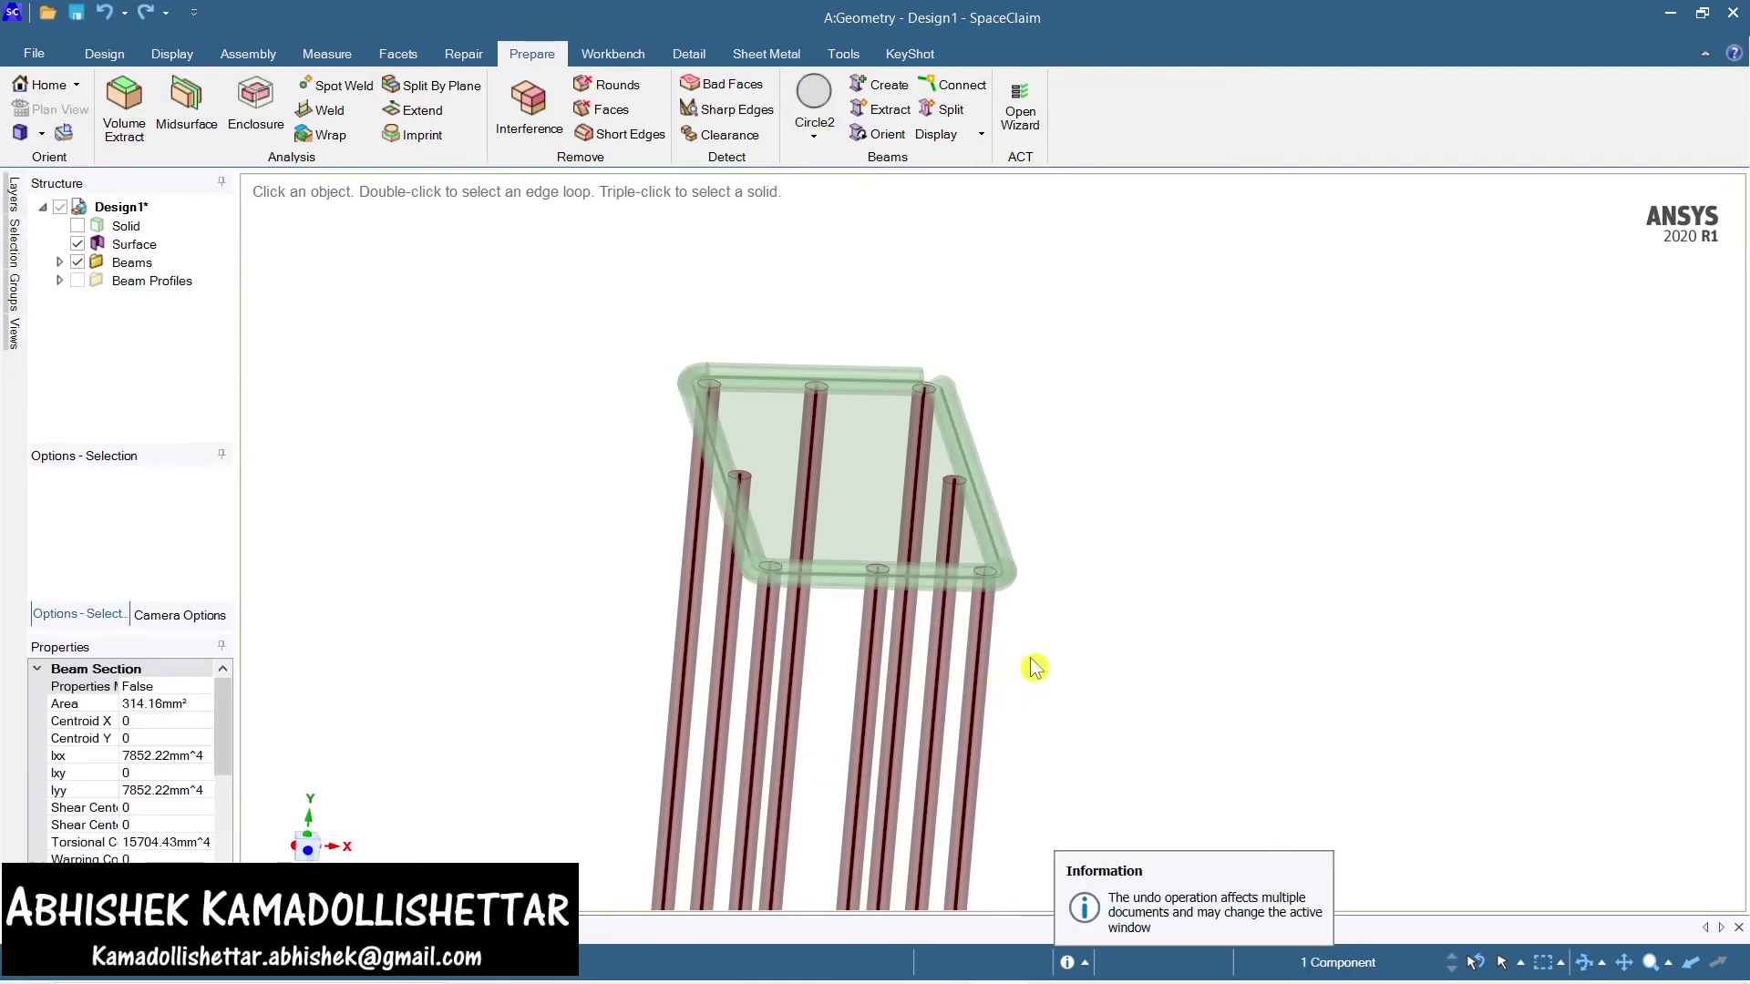
middle_click_drag(1041, 658, 1101, 589, "ctrl")
key("ctrl+z")
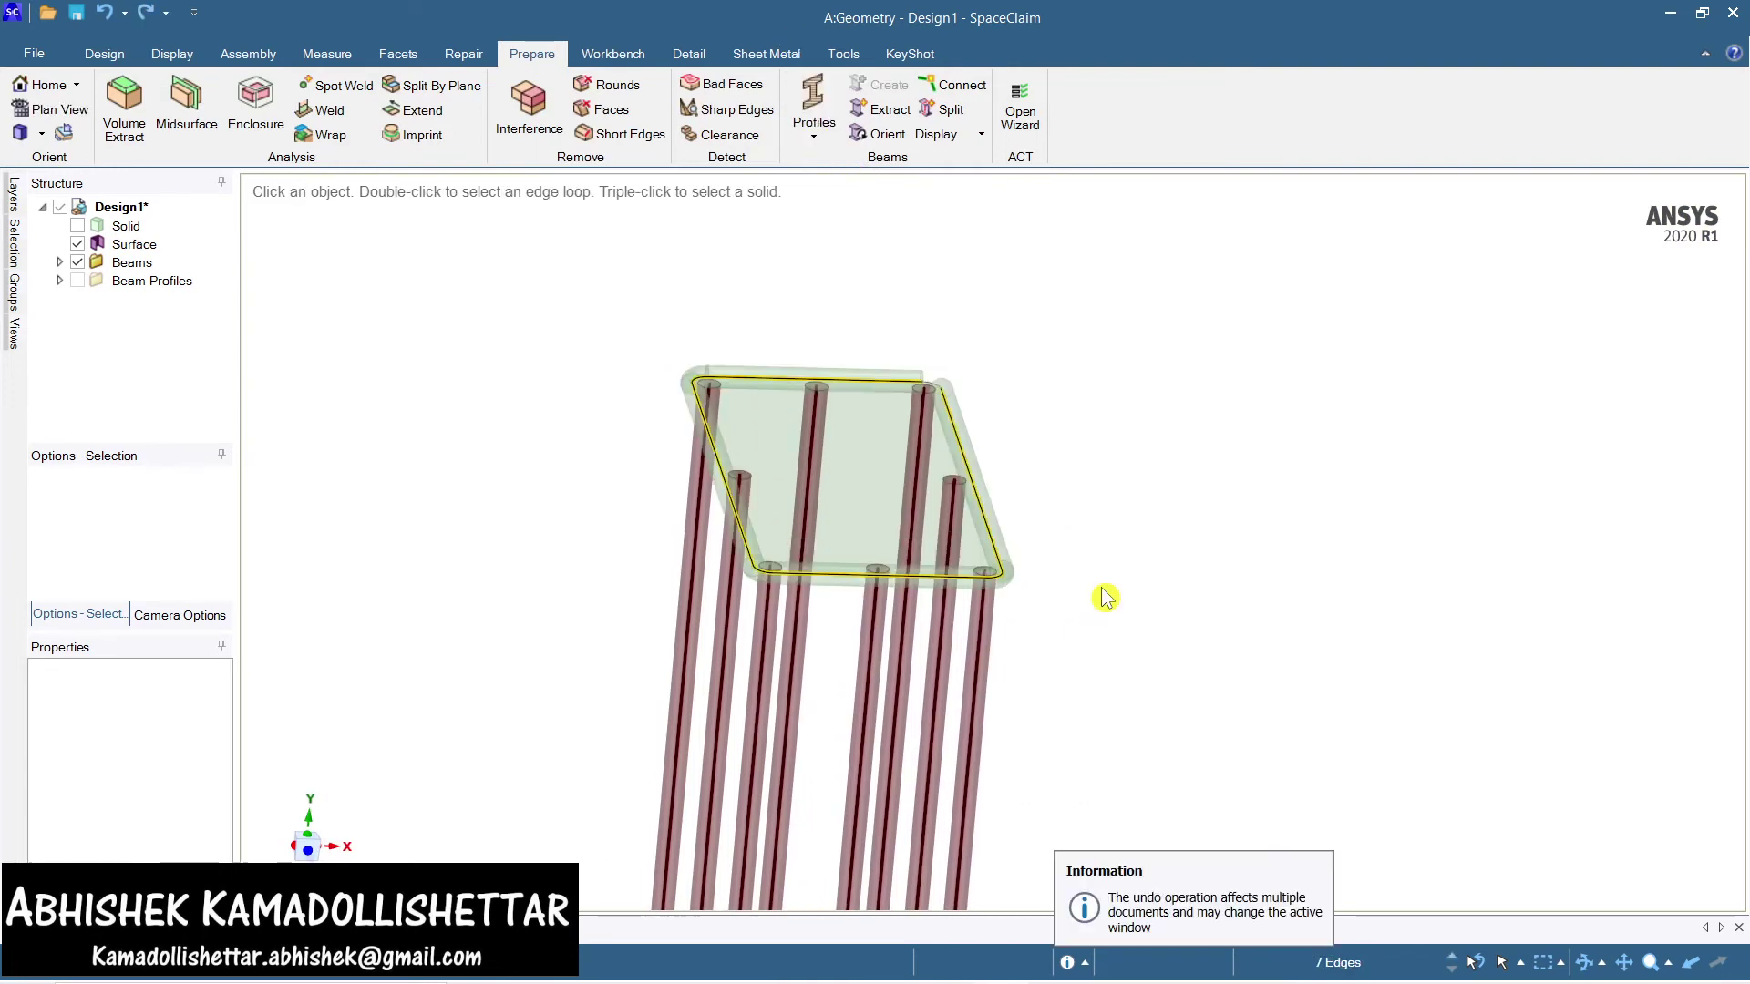
Add the remaining corner edge so all eight outline edges are selected
mouse_move(1104, 587)
middle_mouse_down("shift")
mouse_move(1182, 571)
mouse_move(1193, 634)
middle_mouse_up("shift")
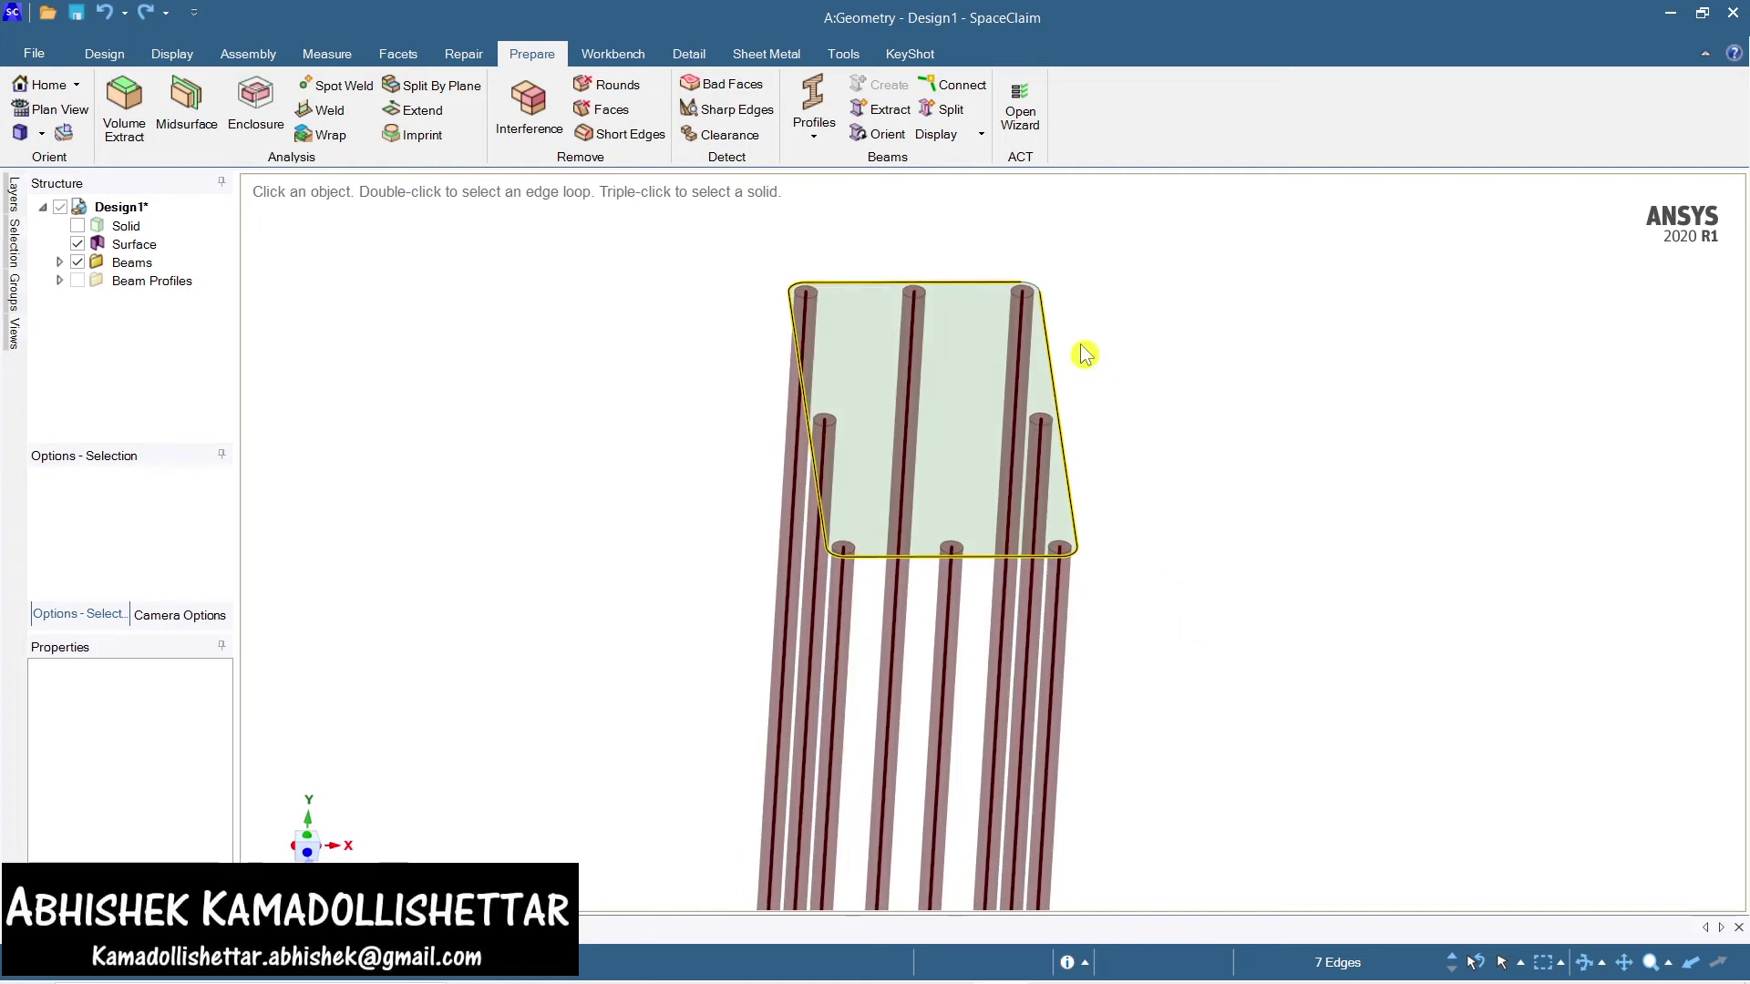
scroll(1029, 299, "up", 3)
left_click(1029, 298)
scroll(1037, 284, "up", 2)
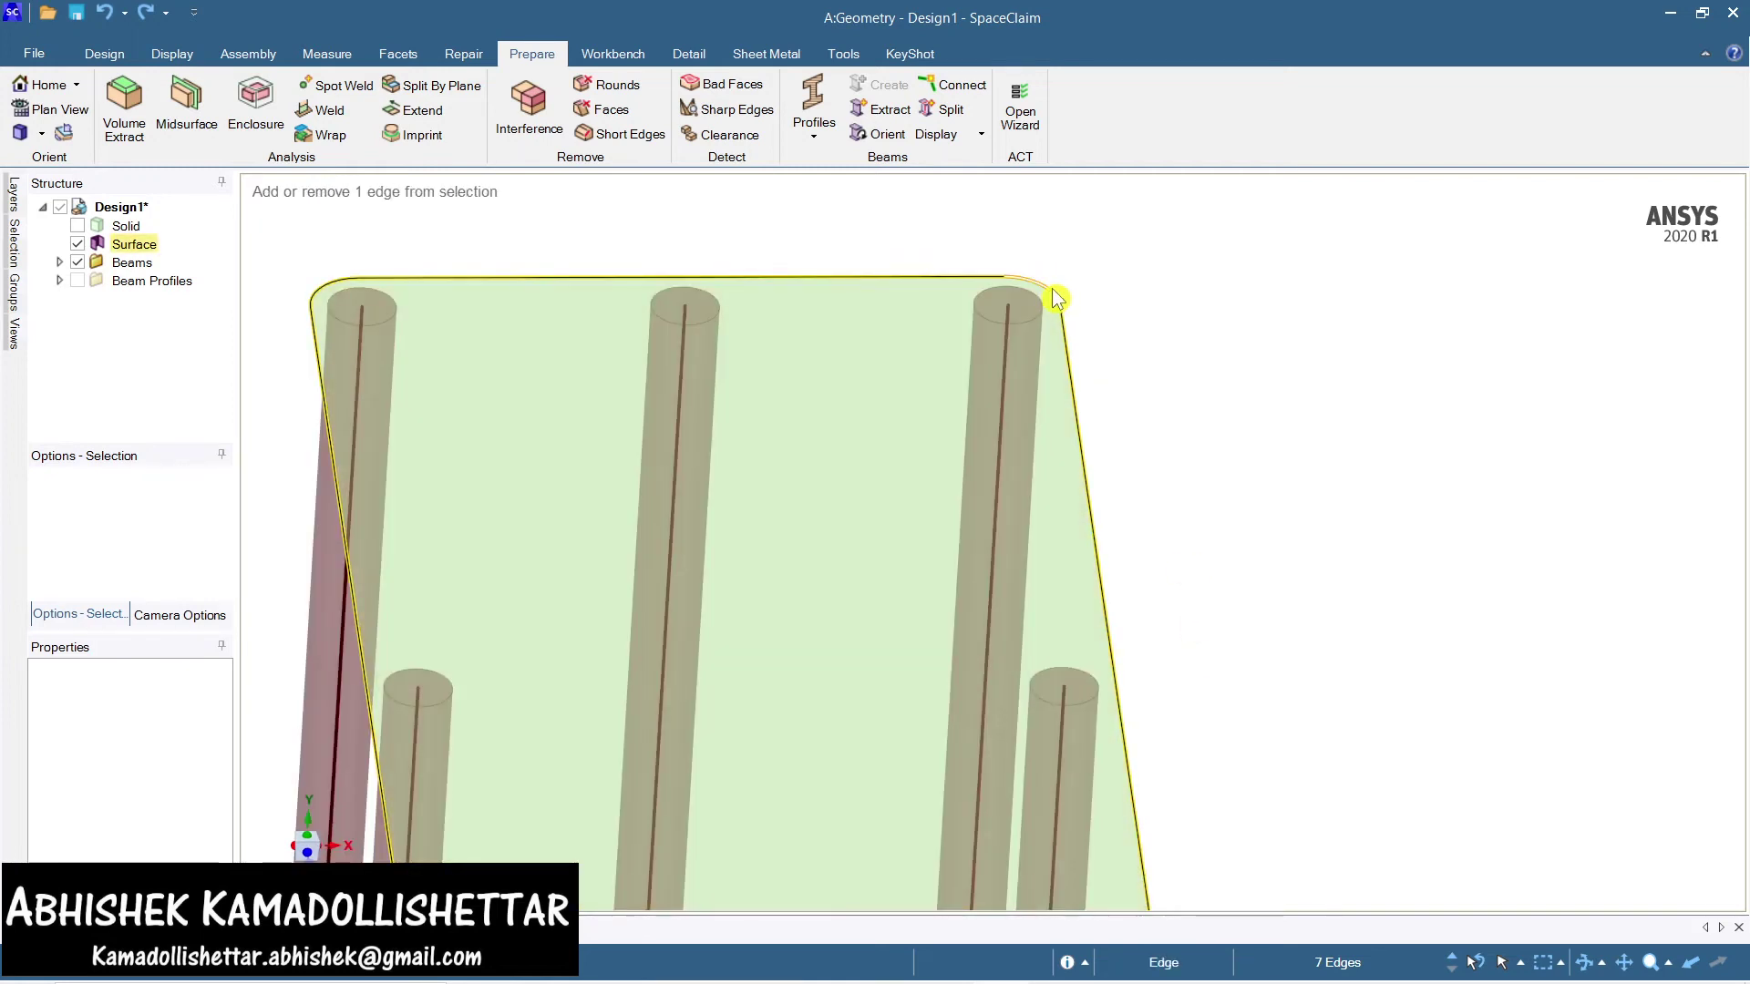
left_click(1052, 290, "ctrl")
scroll(1160, 490, "down", 3)
middle_click_drag(1269, 655, 1233, 539, "ctrl")
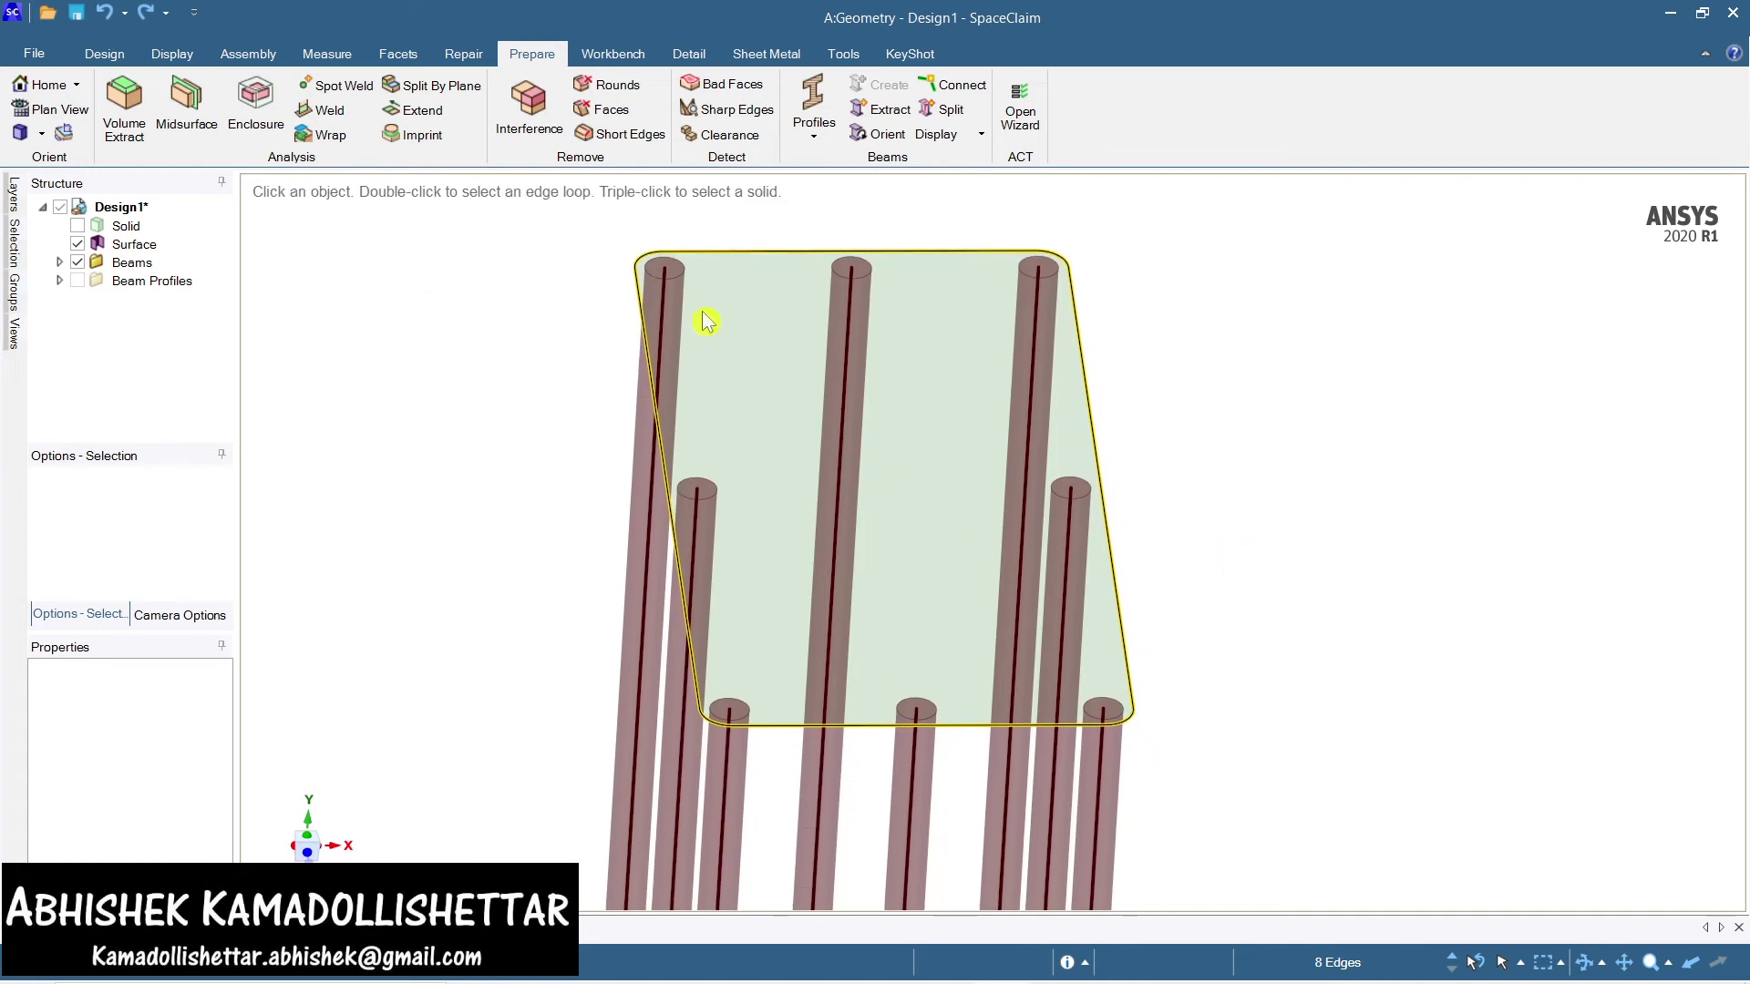
Create the tie beam with a new solid circle profile and open Circle2 for editing
left_click(815, 141)
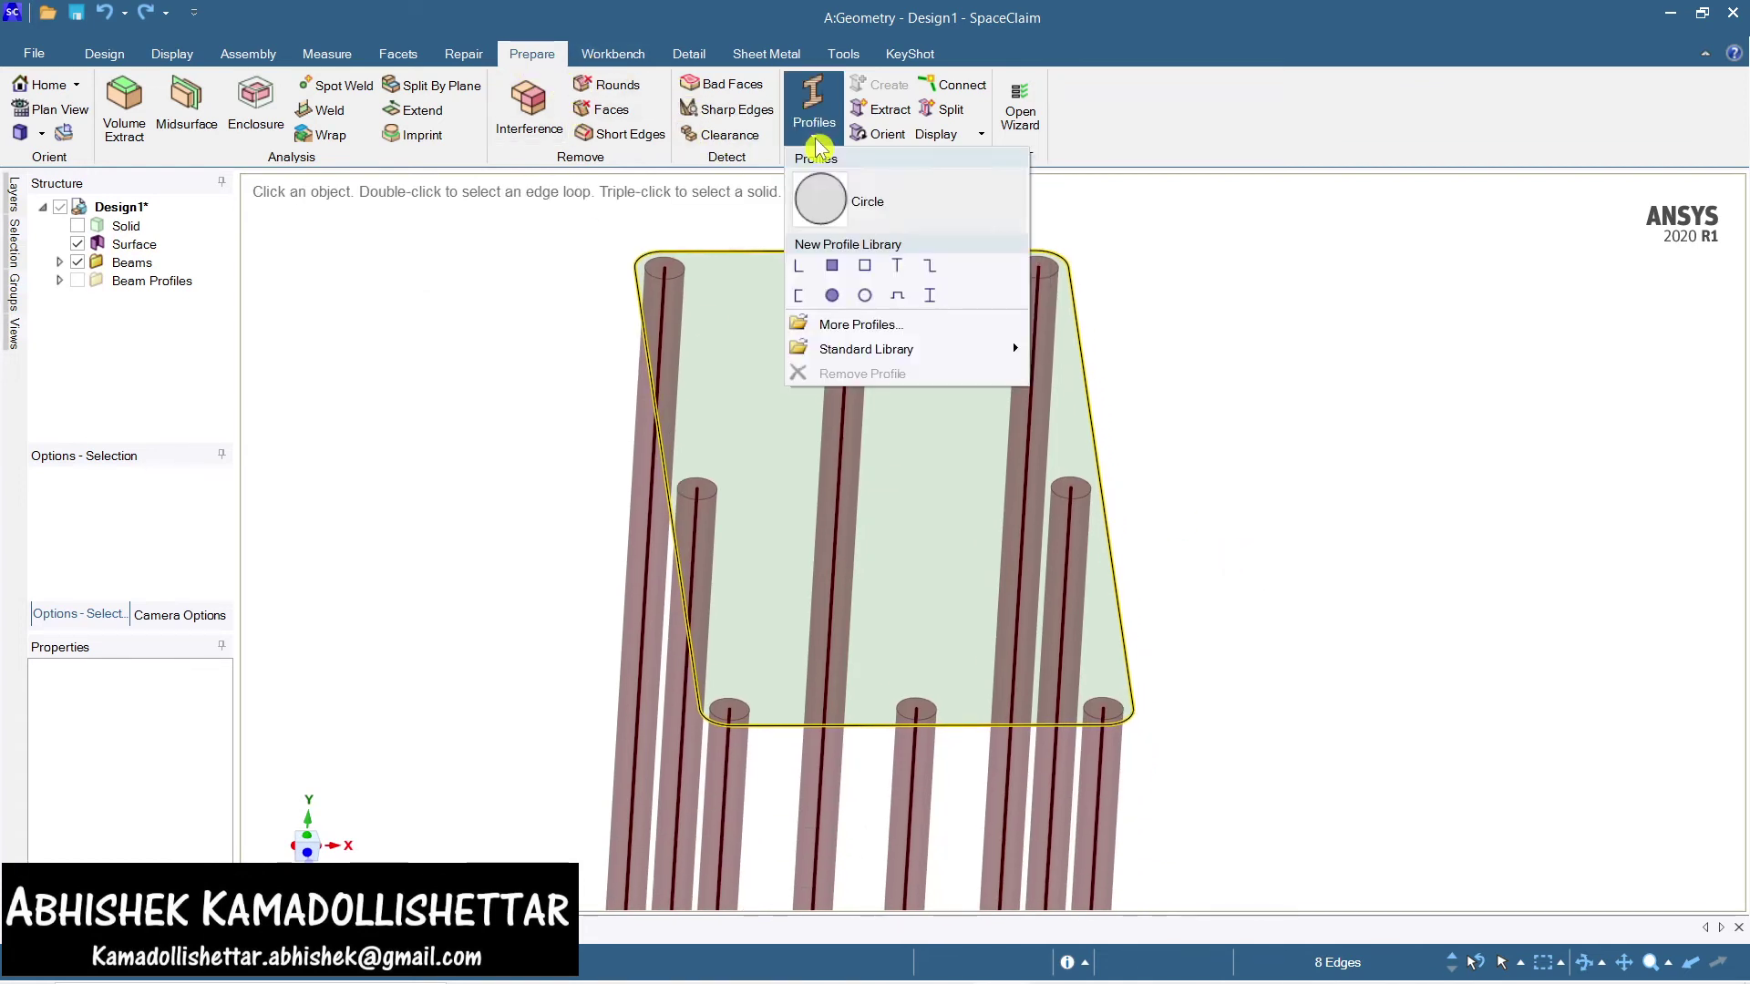
left_click(831, 295)
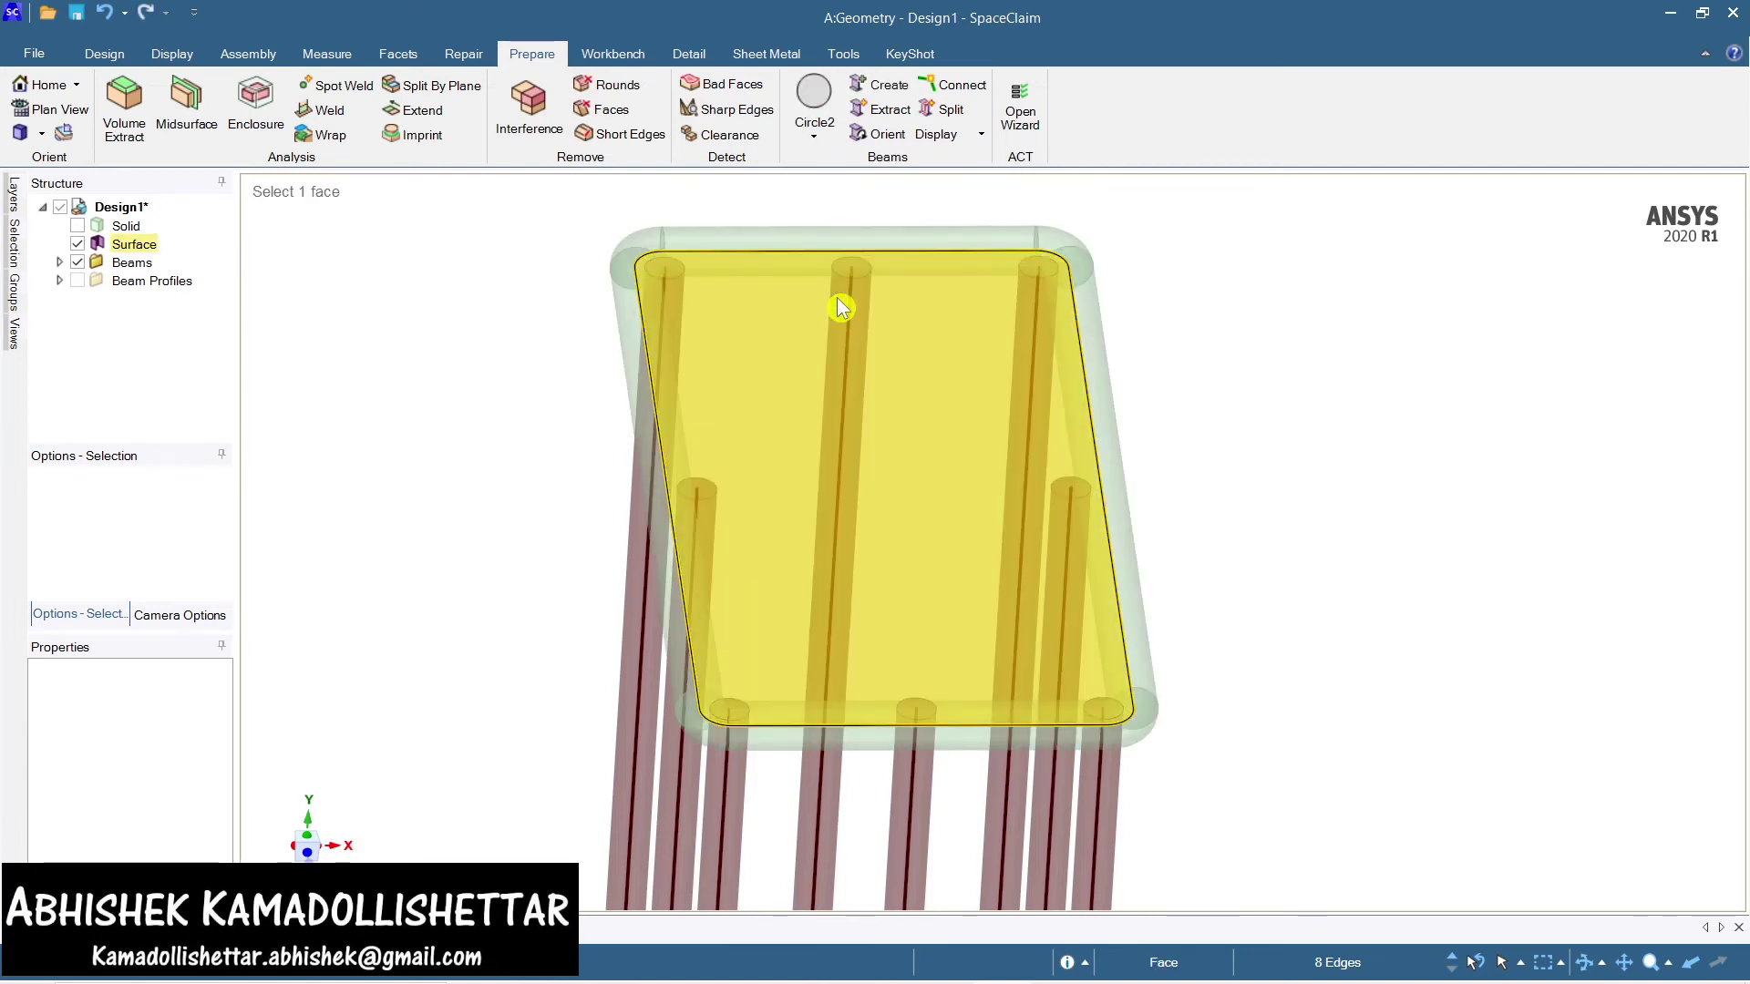
left_click(63, 282)
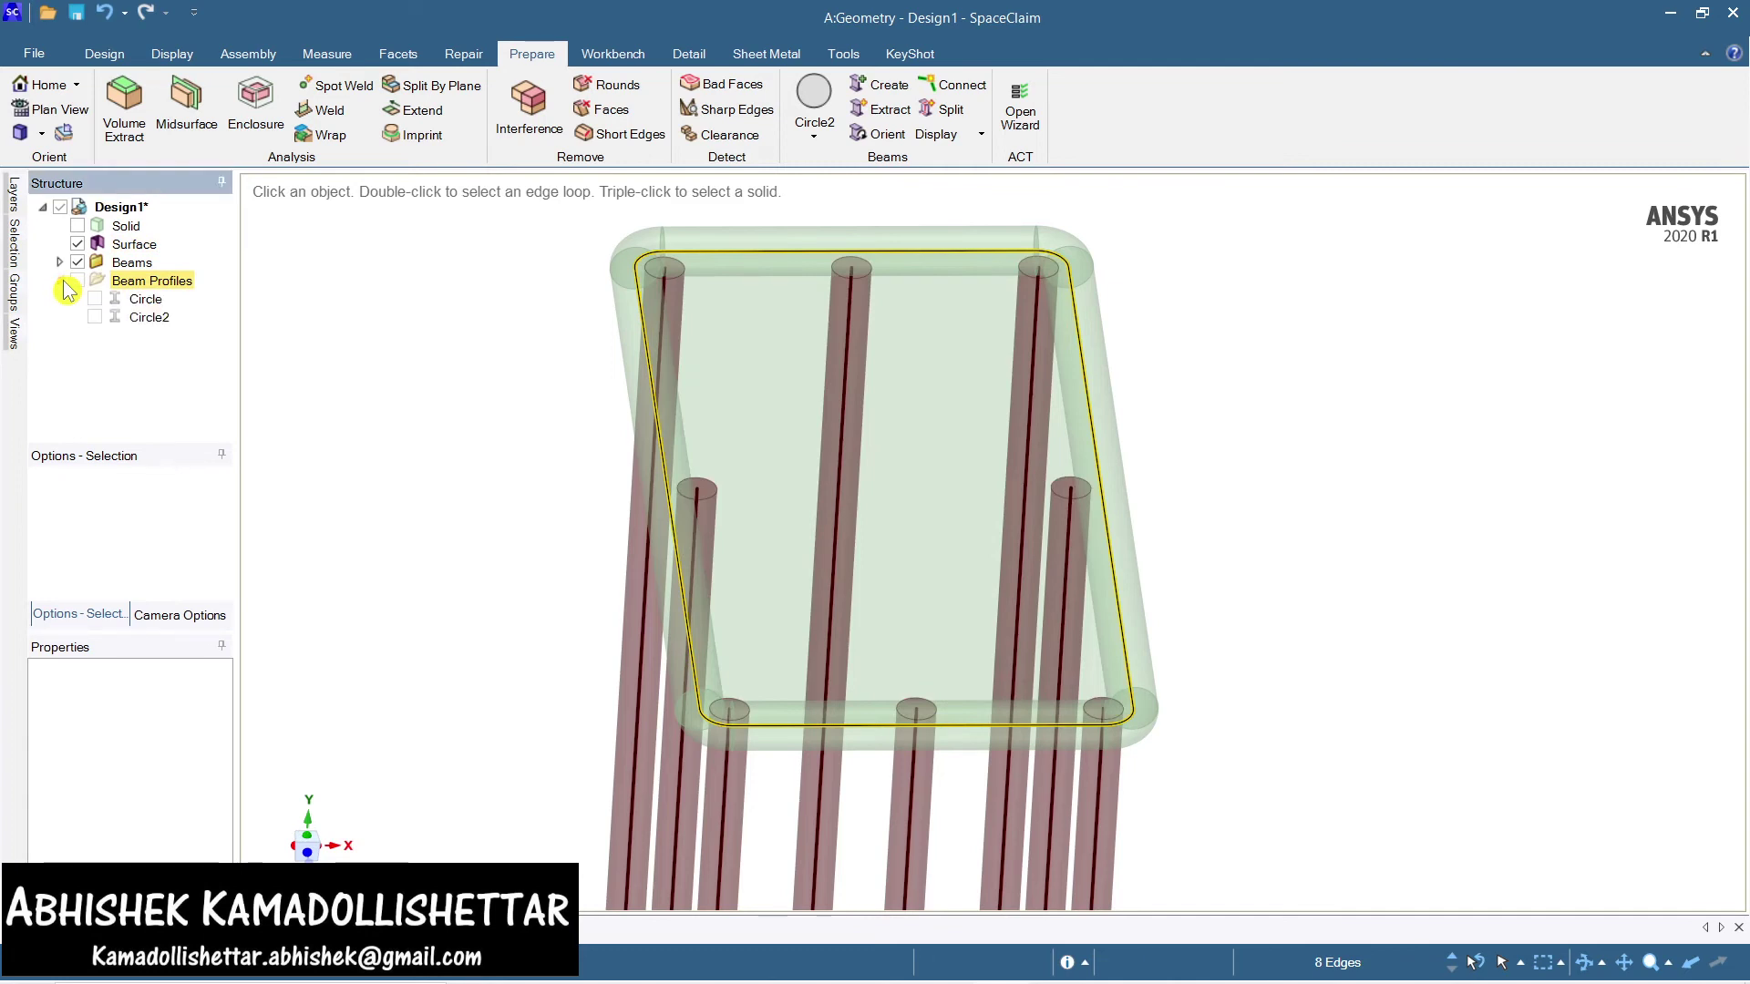
left_click(144, 313)
right_click(143, 313)
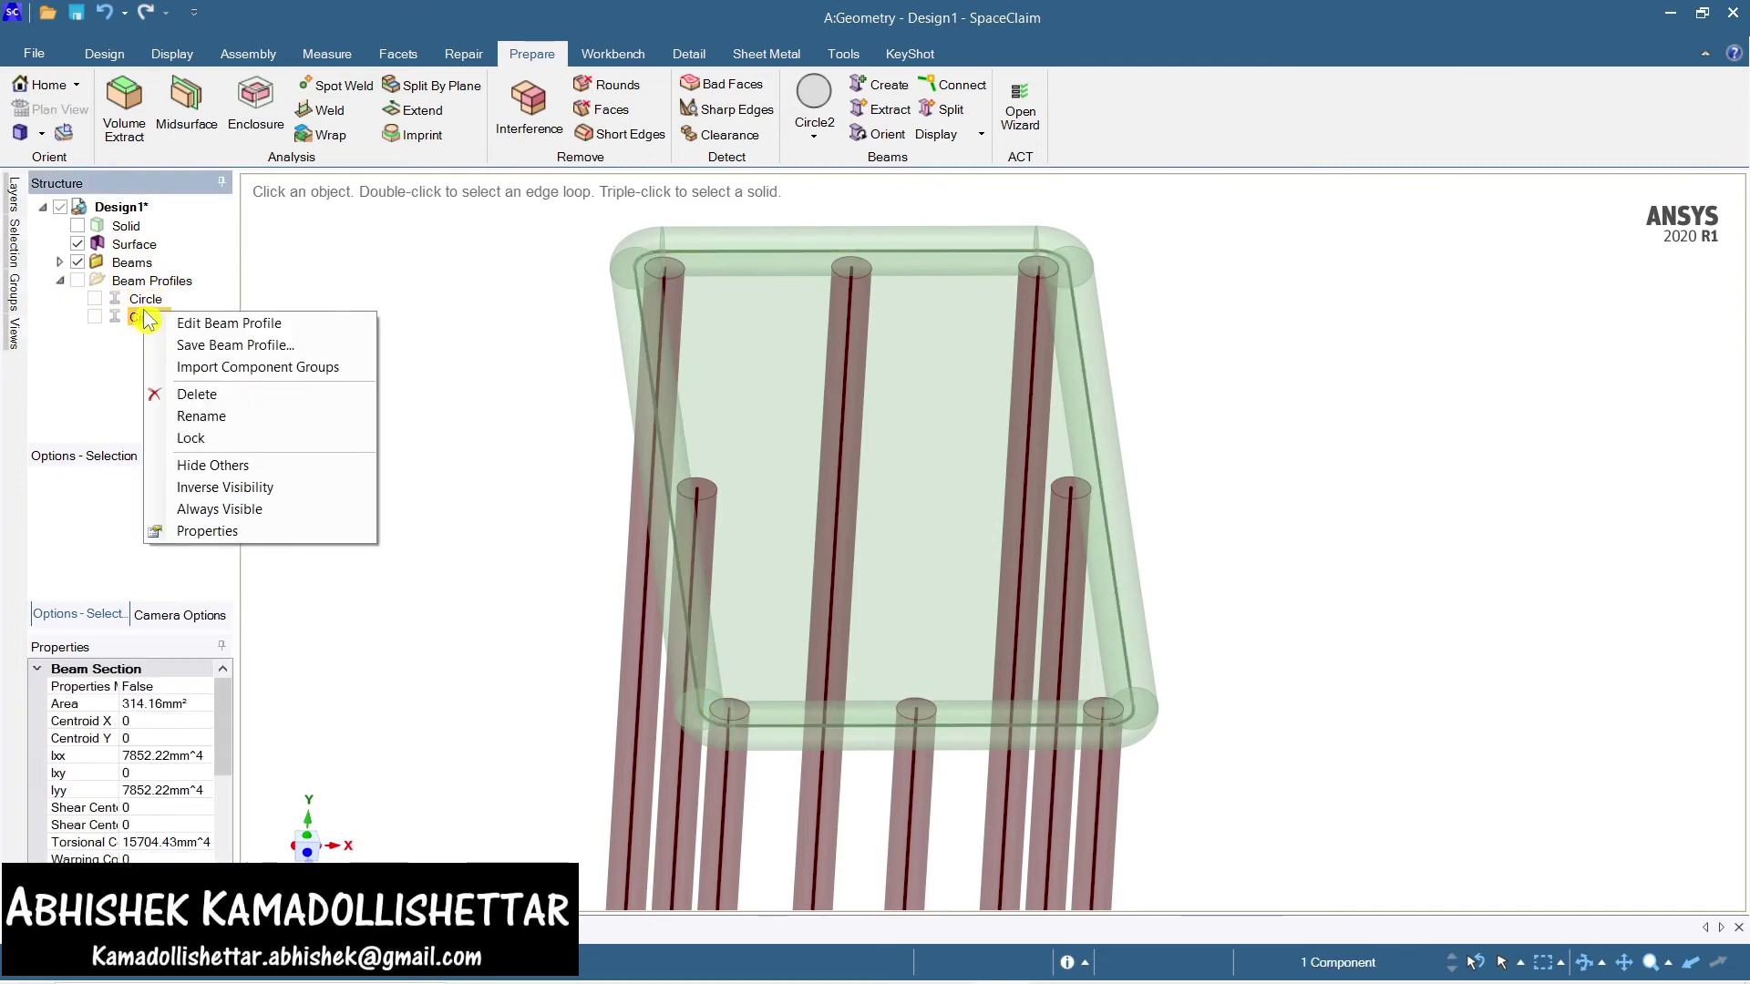
left_click(194, 325)
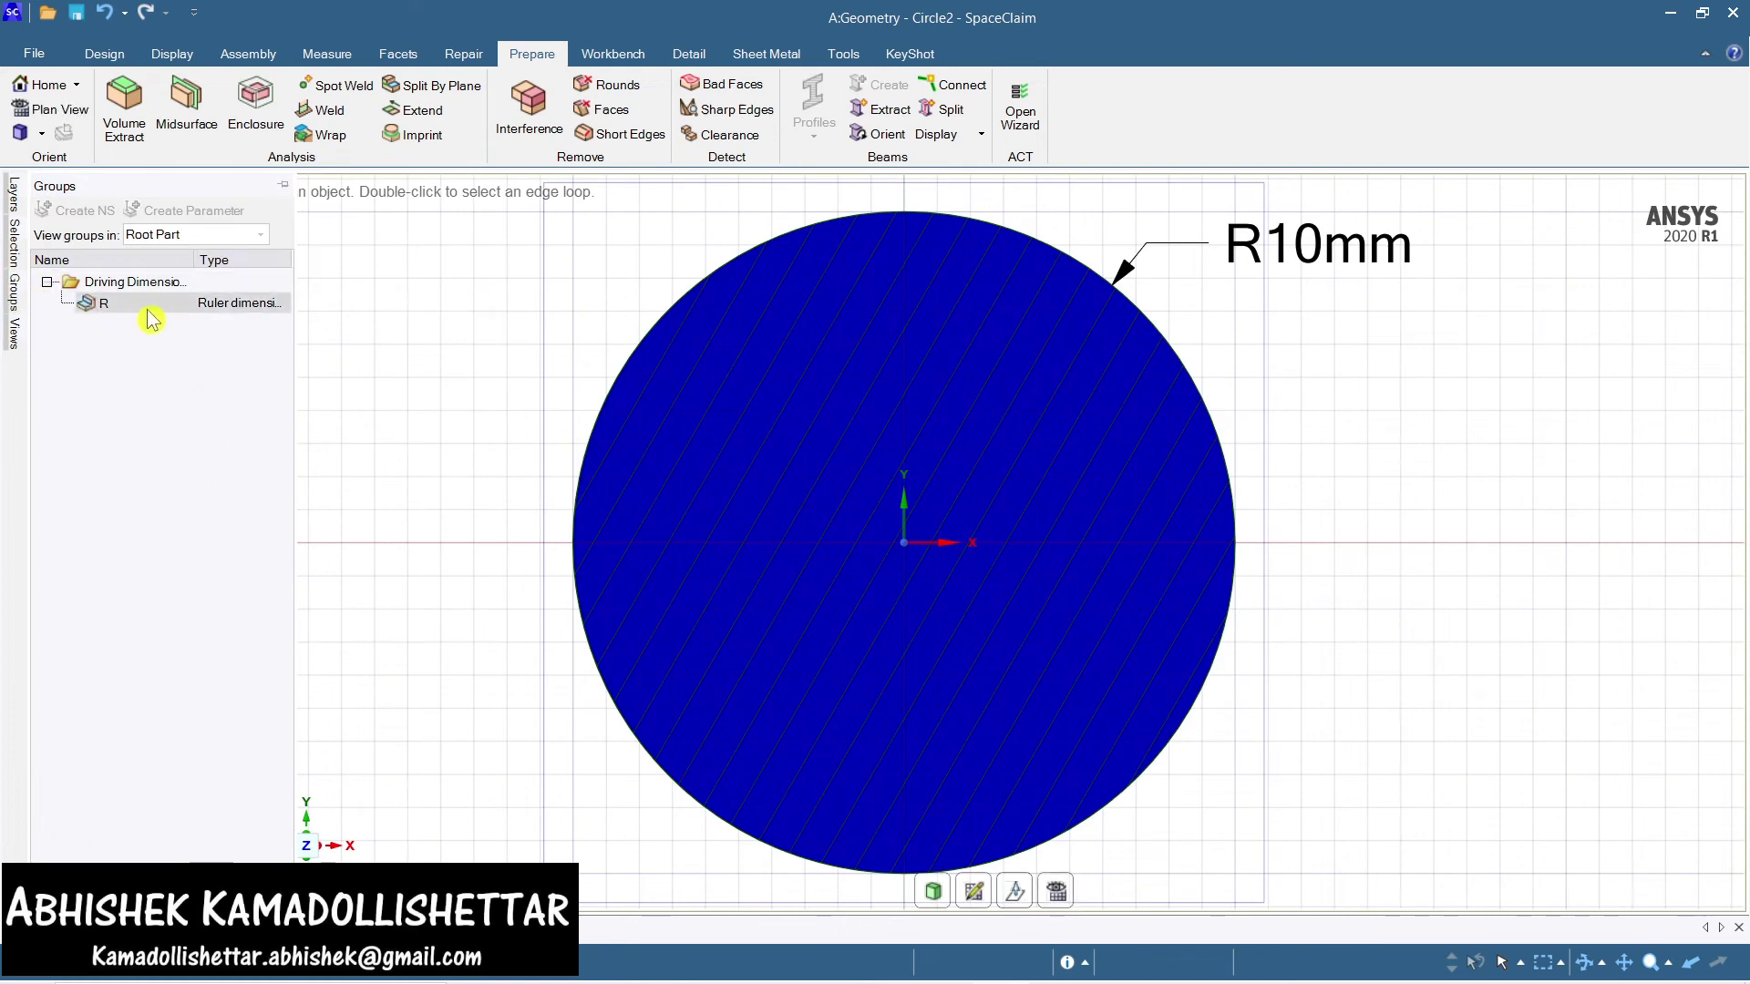
Change the Circle2 profile radius from 10 mm to 4 mm and return to Design1
left_click(218, 306)
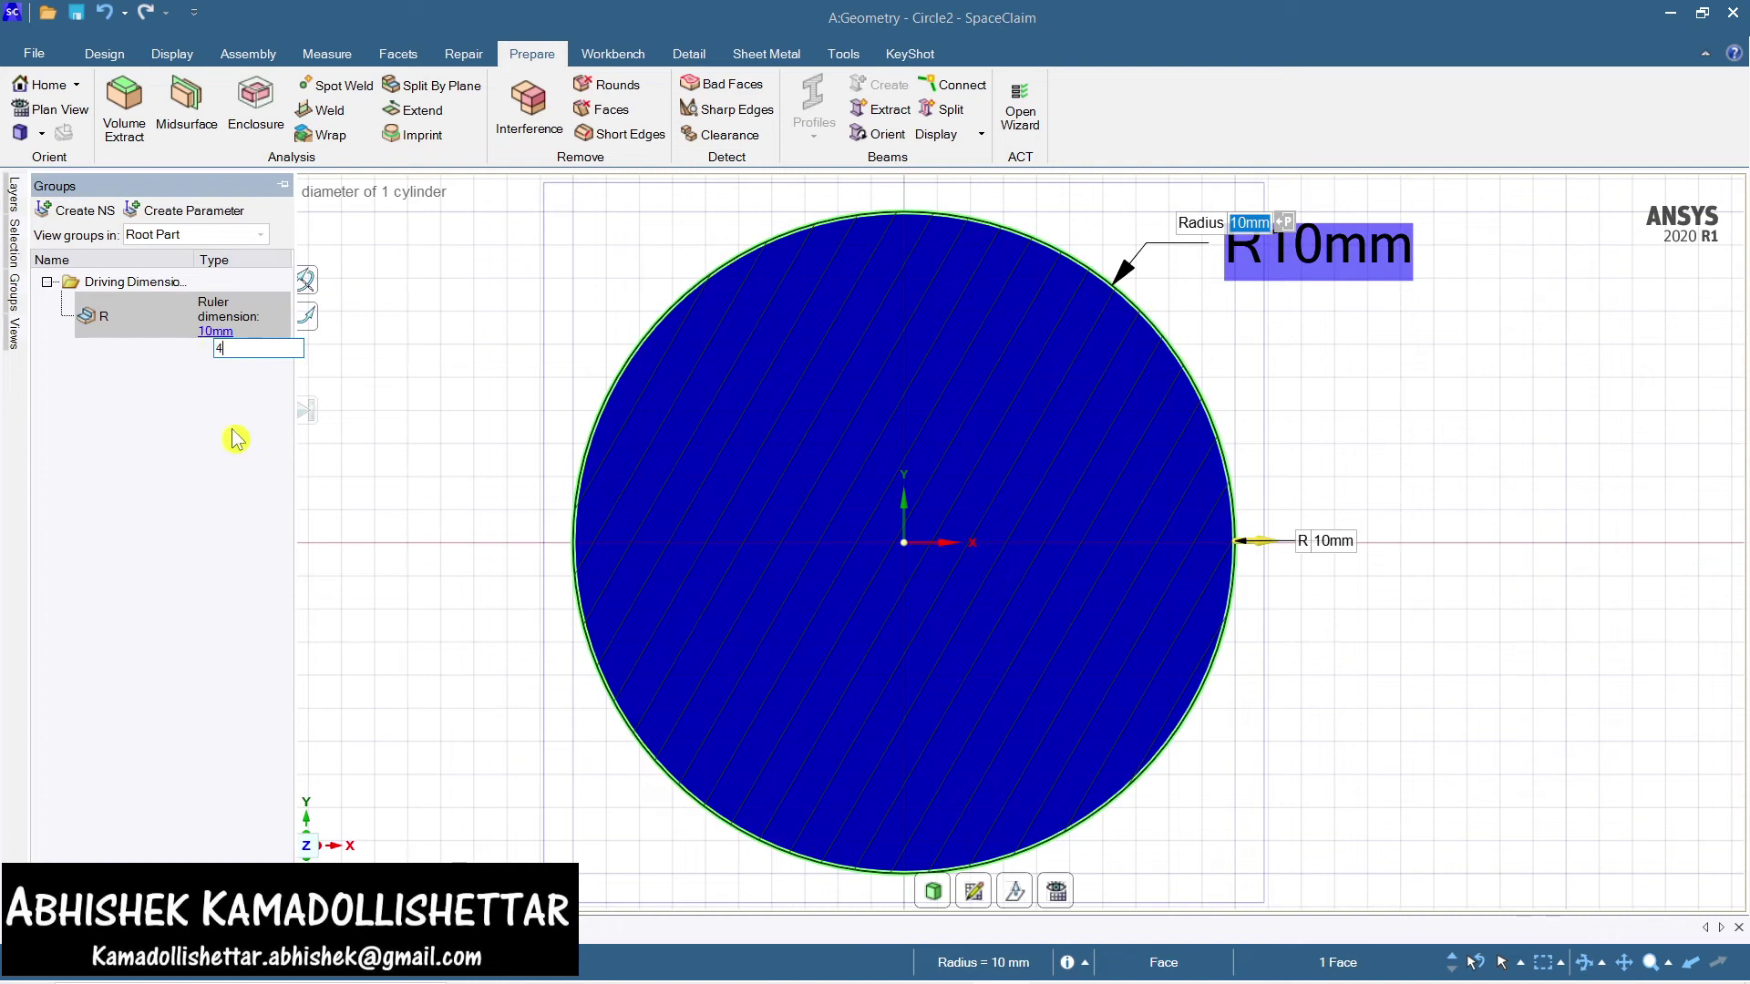
type("4")
key("Return")
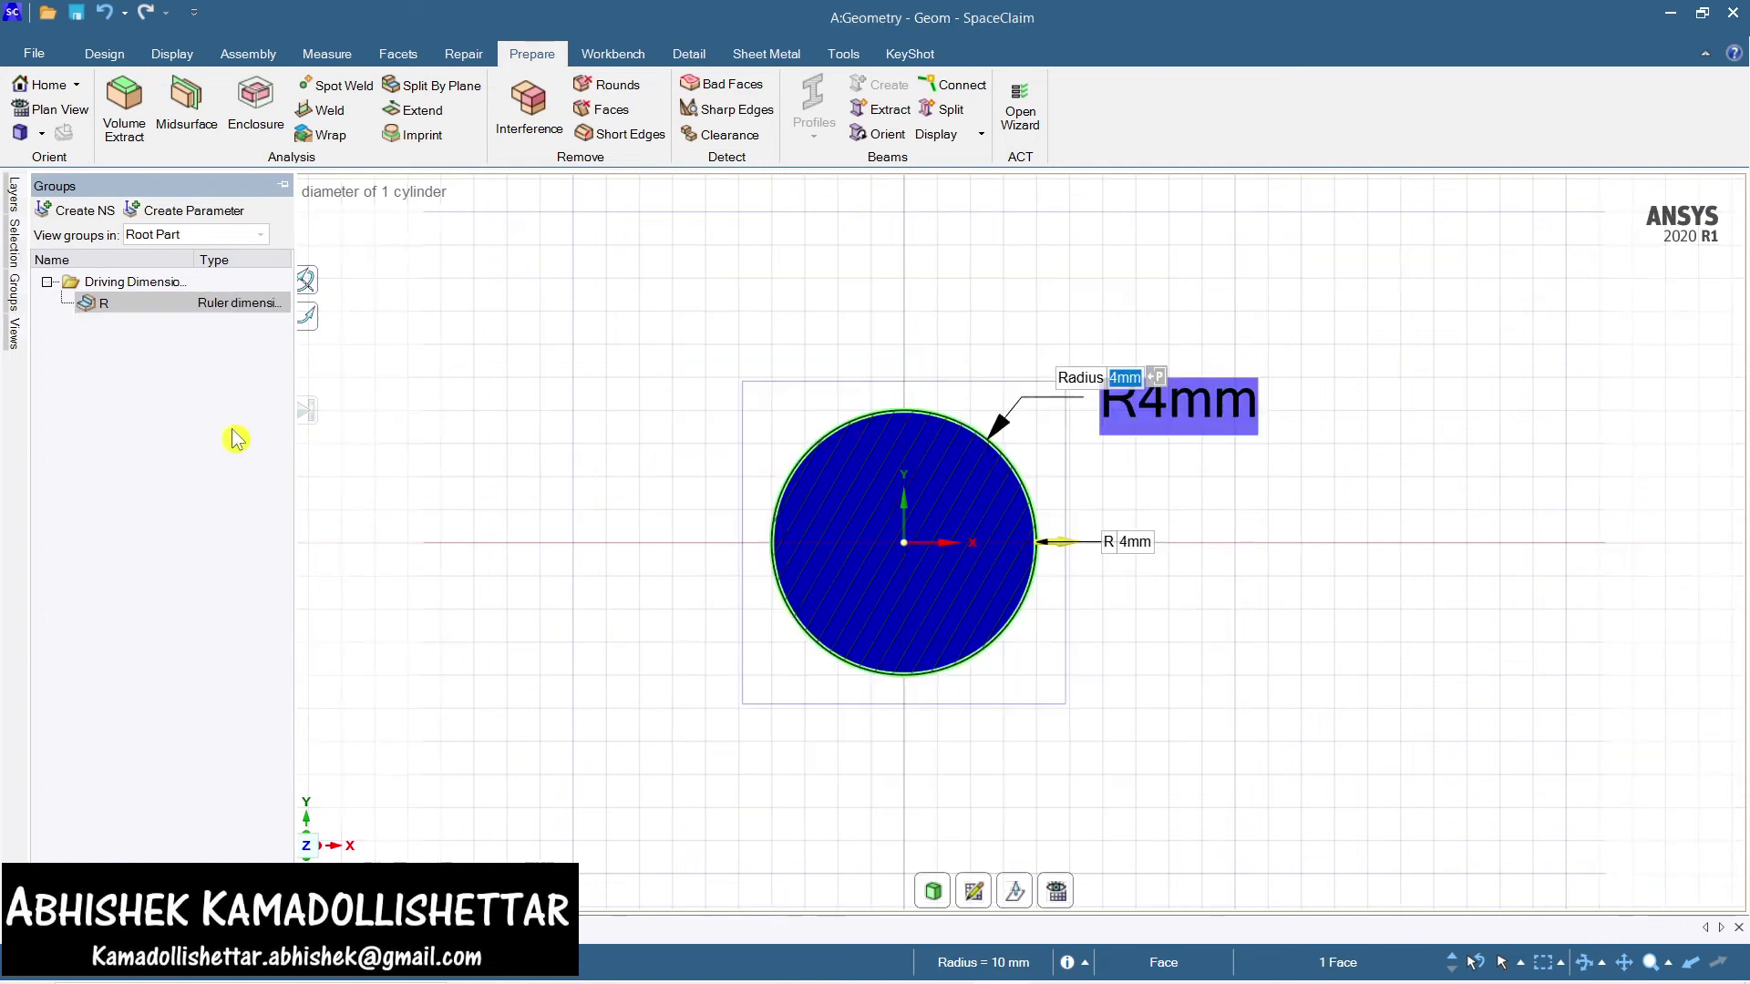
key("Tab")
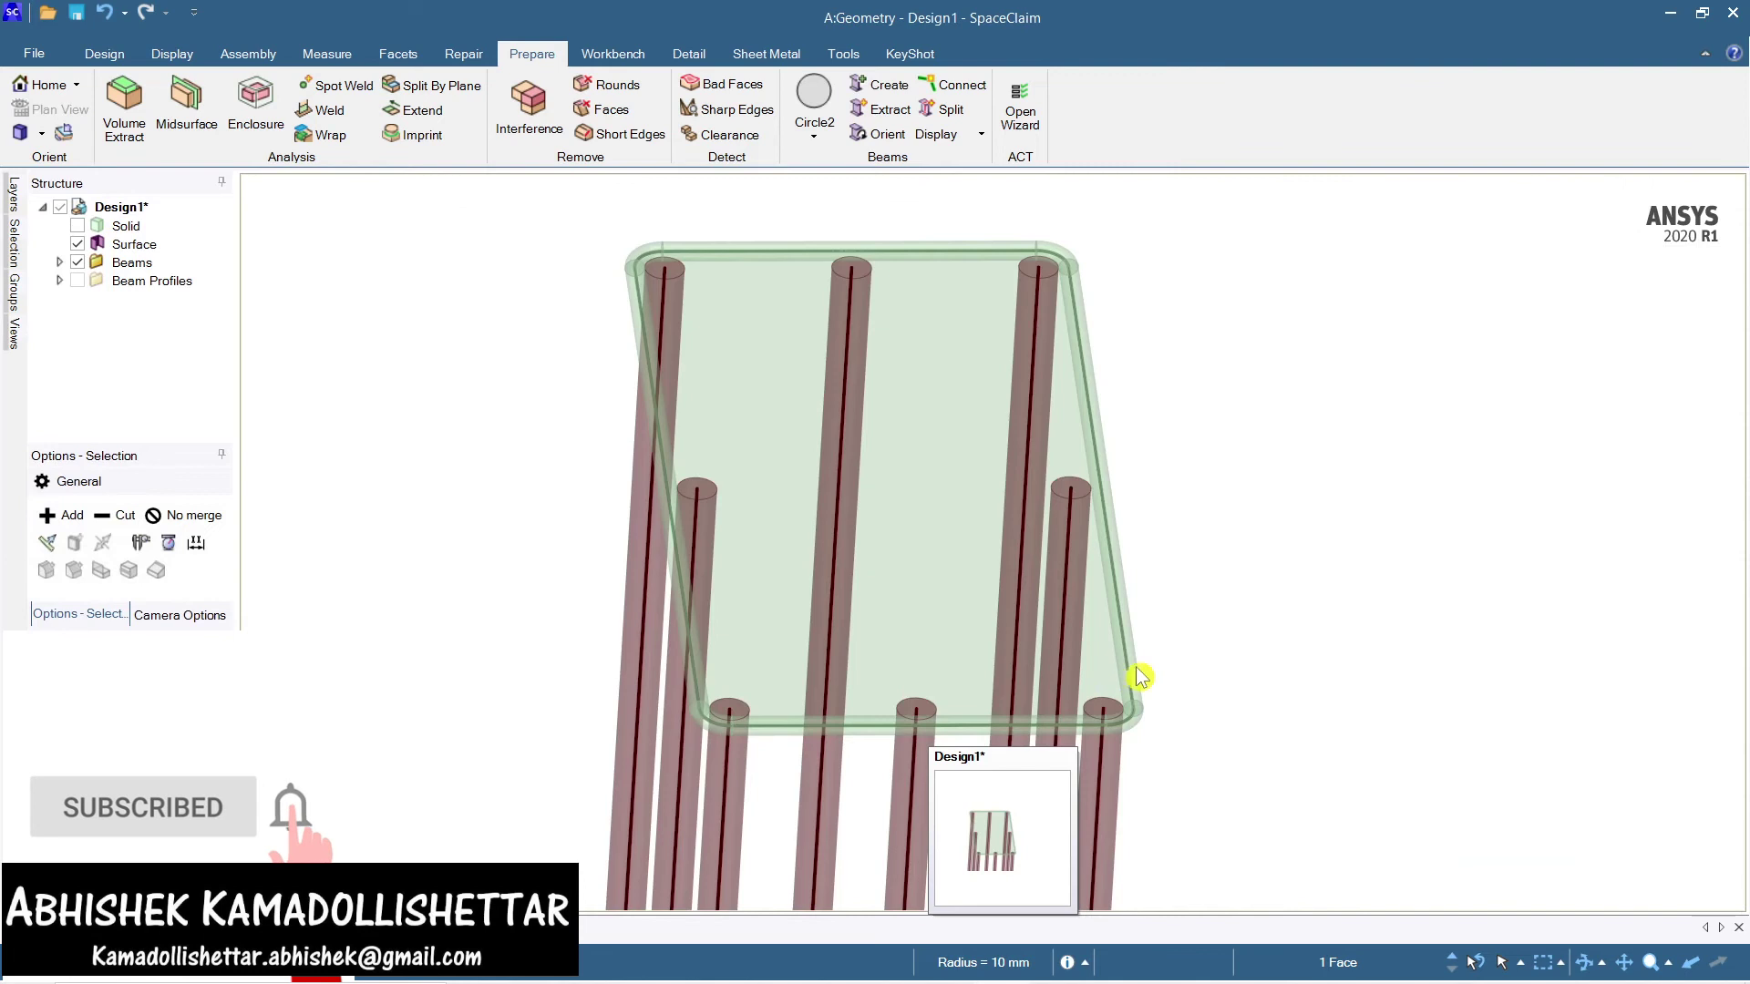
mouse_move(1307, 682)
middle_mouse_down("ctrl")
mouse_move(1288, 663)
mouse_move(1292, 722)
middle_mouse_up("ctrl")
middle_click_drag(1292, 722, 1269, 707)
left_click(973, 483)
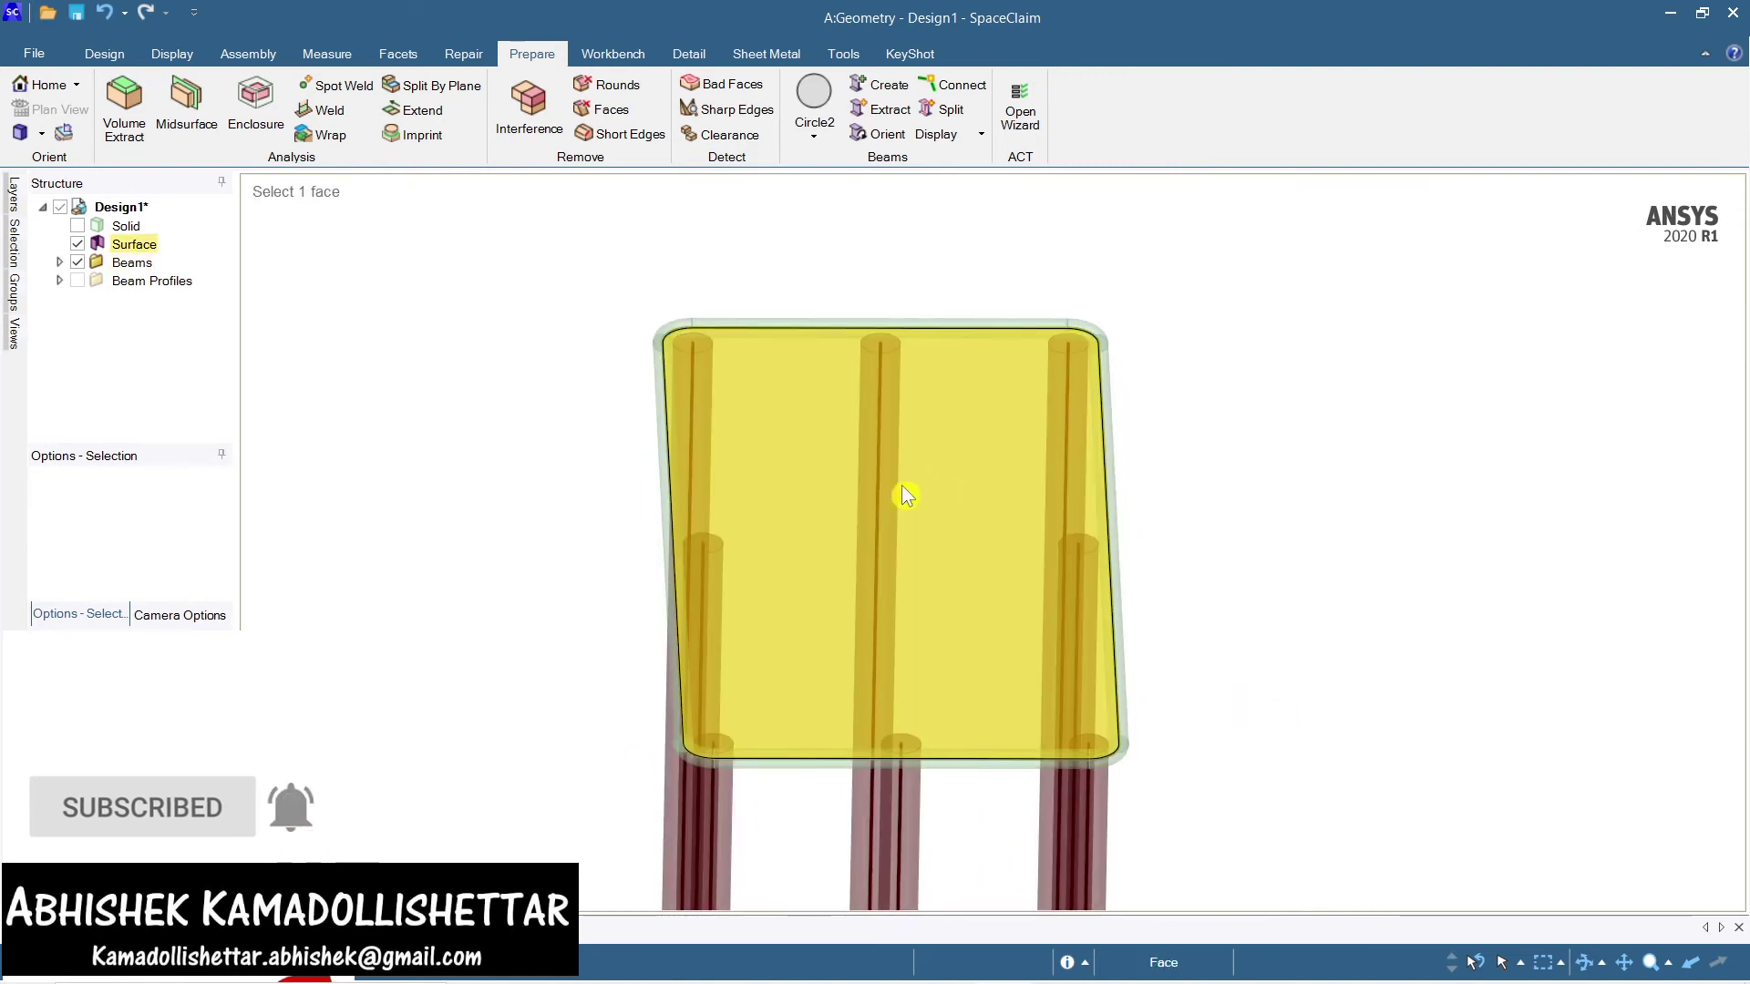
Select the entire top tie loop of 8 beams and bring up the Display tools
left_click(551, 391)
left_click(1006, 331)
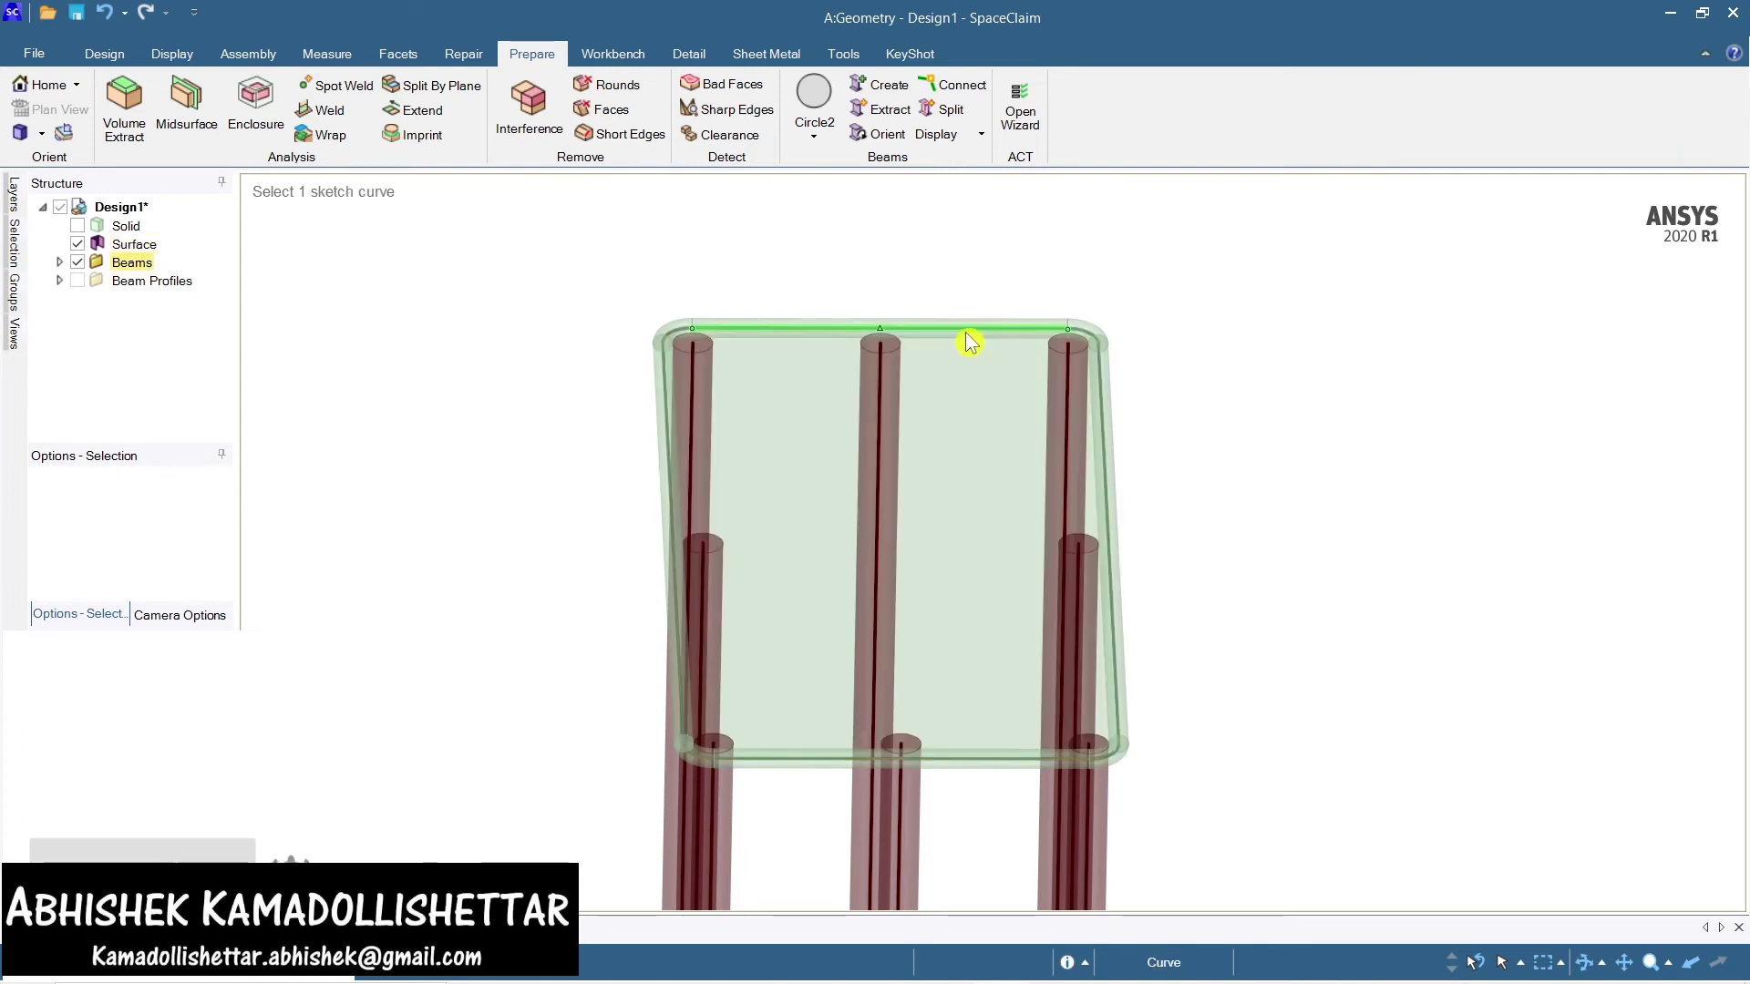
left_click(1019, 369)
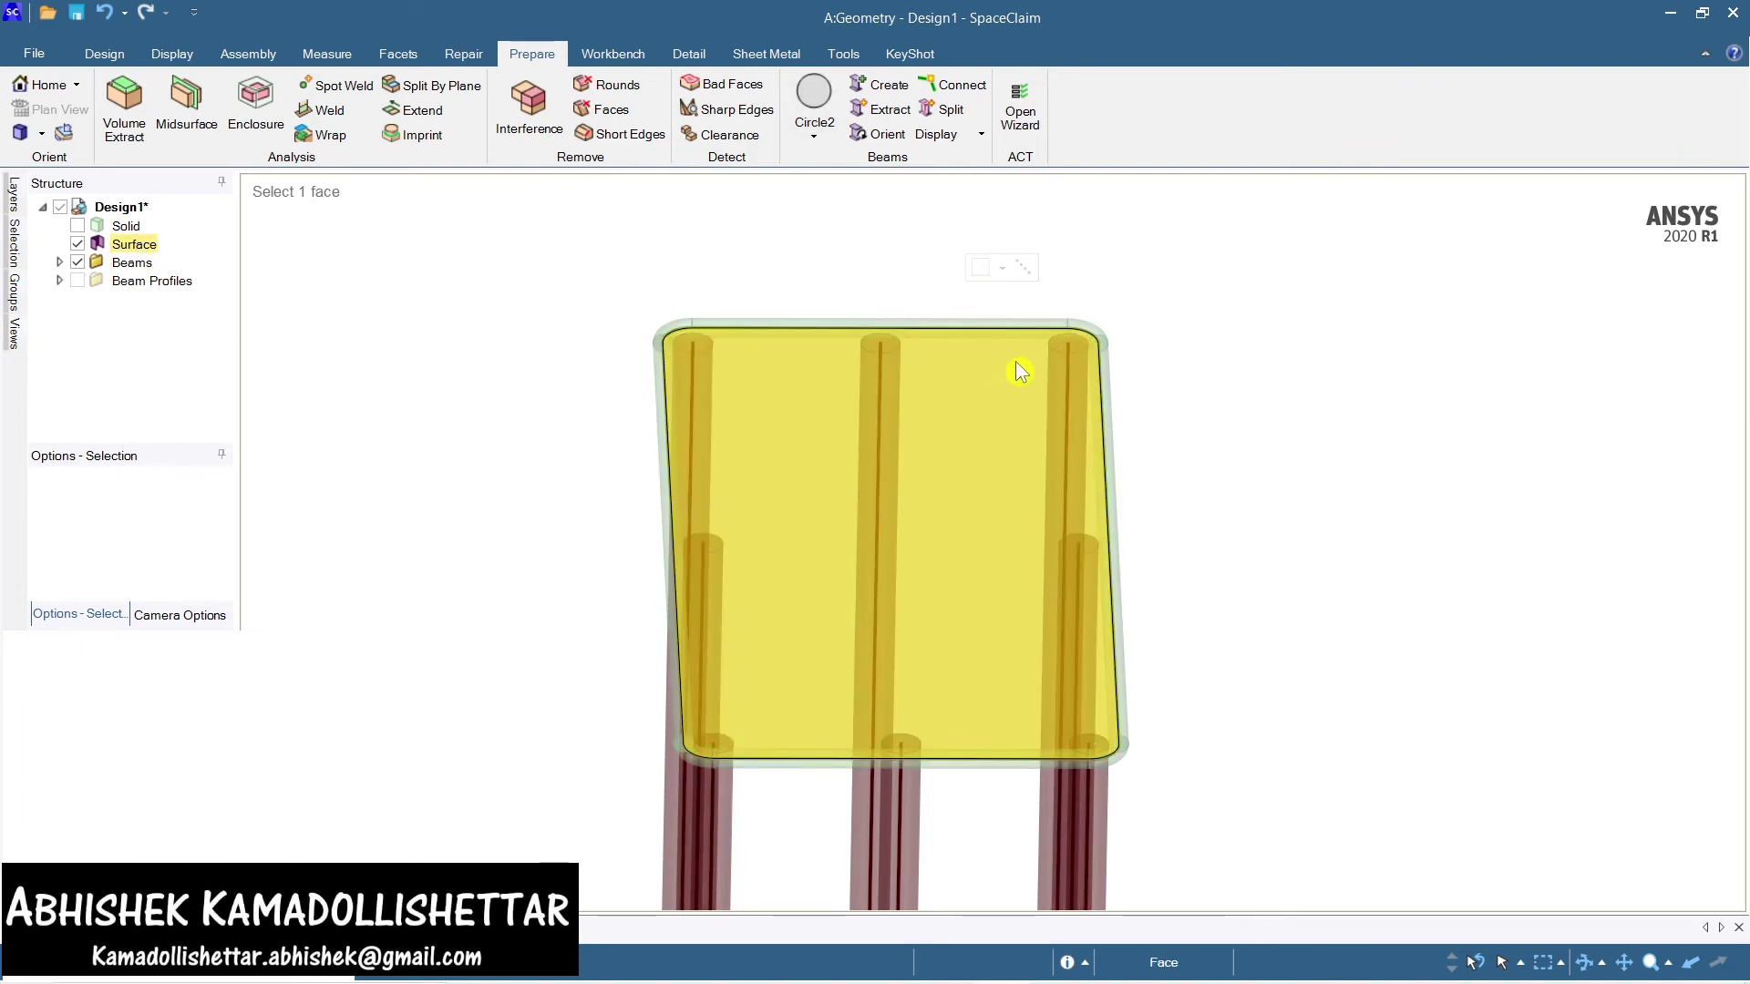
double_click(1020, 331)
middle_click_drag(1411, 565, 1379, 519)
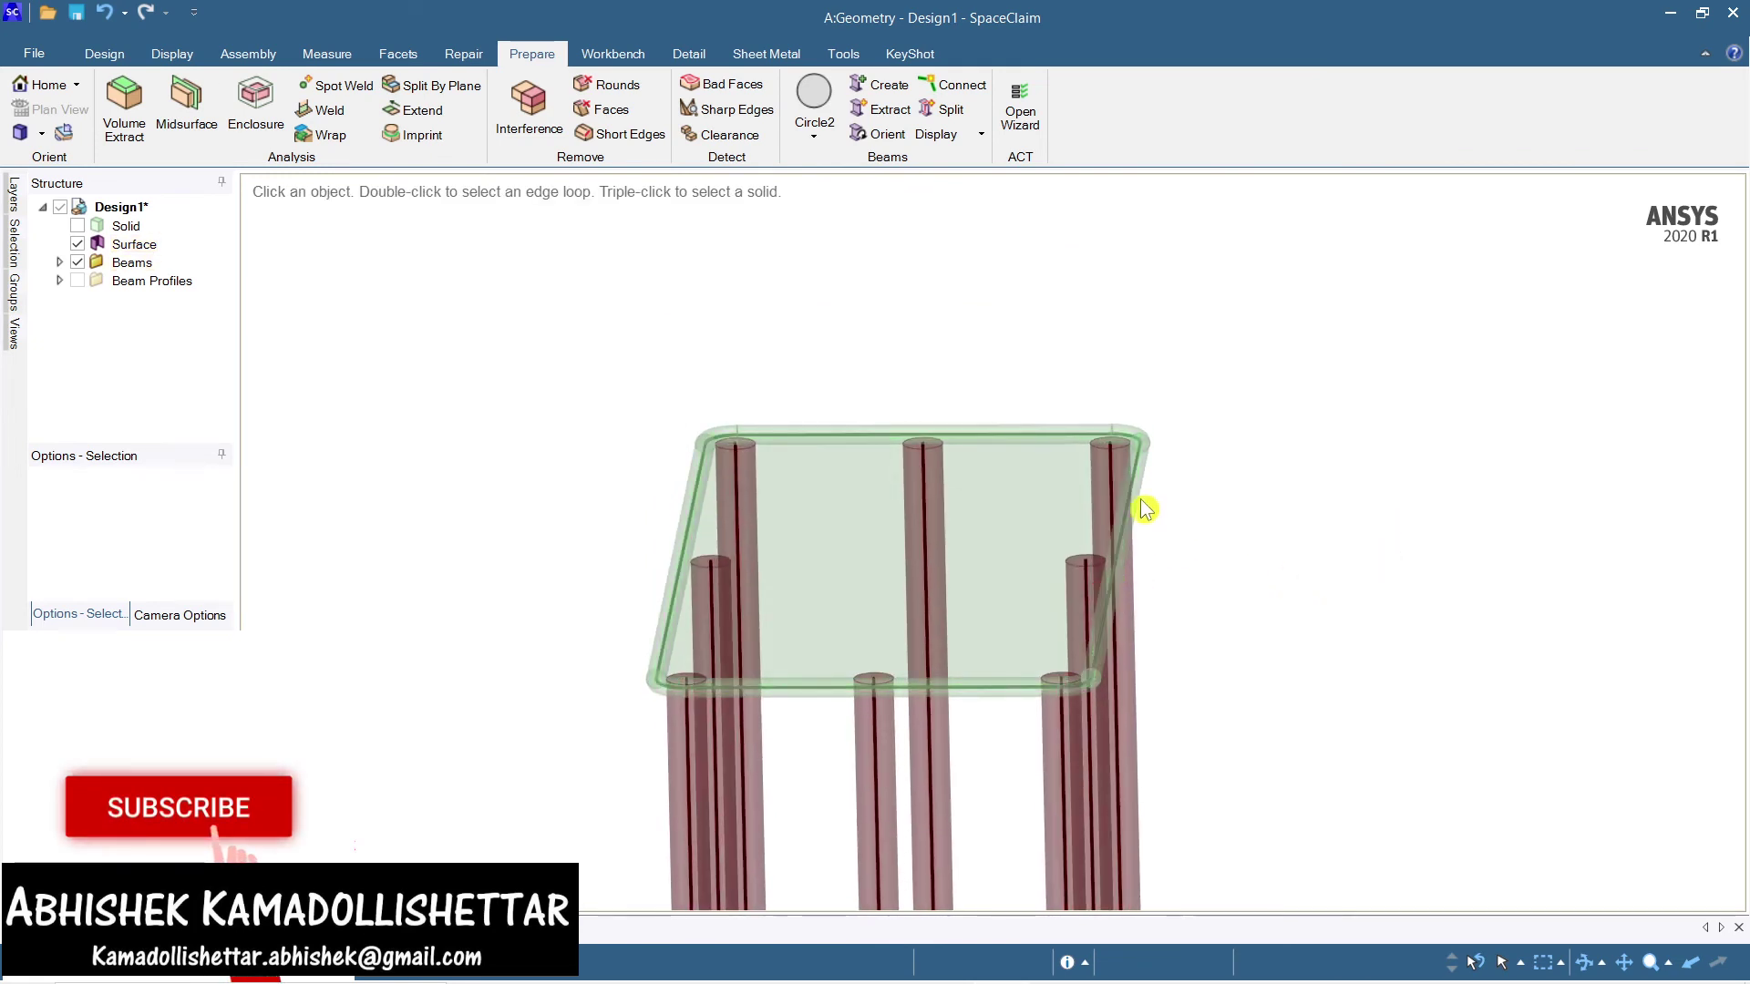
double_click(1144, 457)
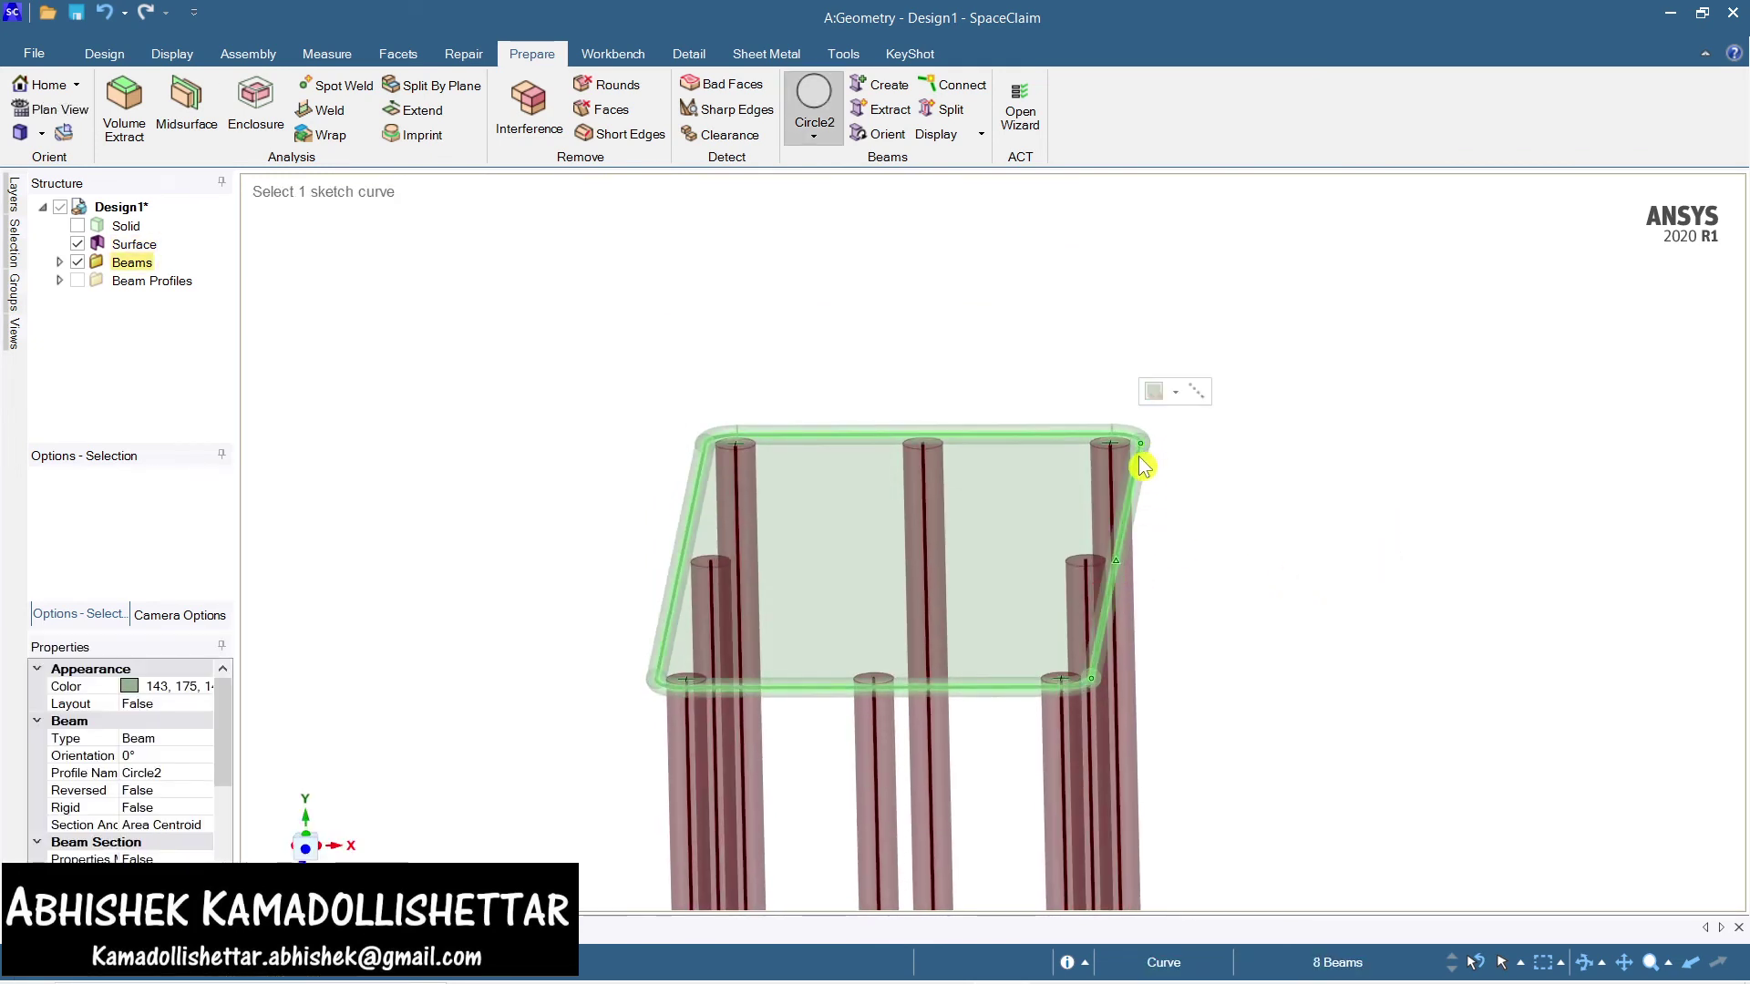
left_click(111, 57)
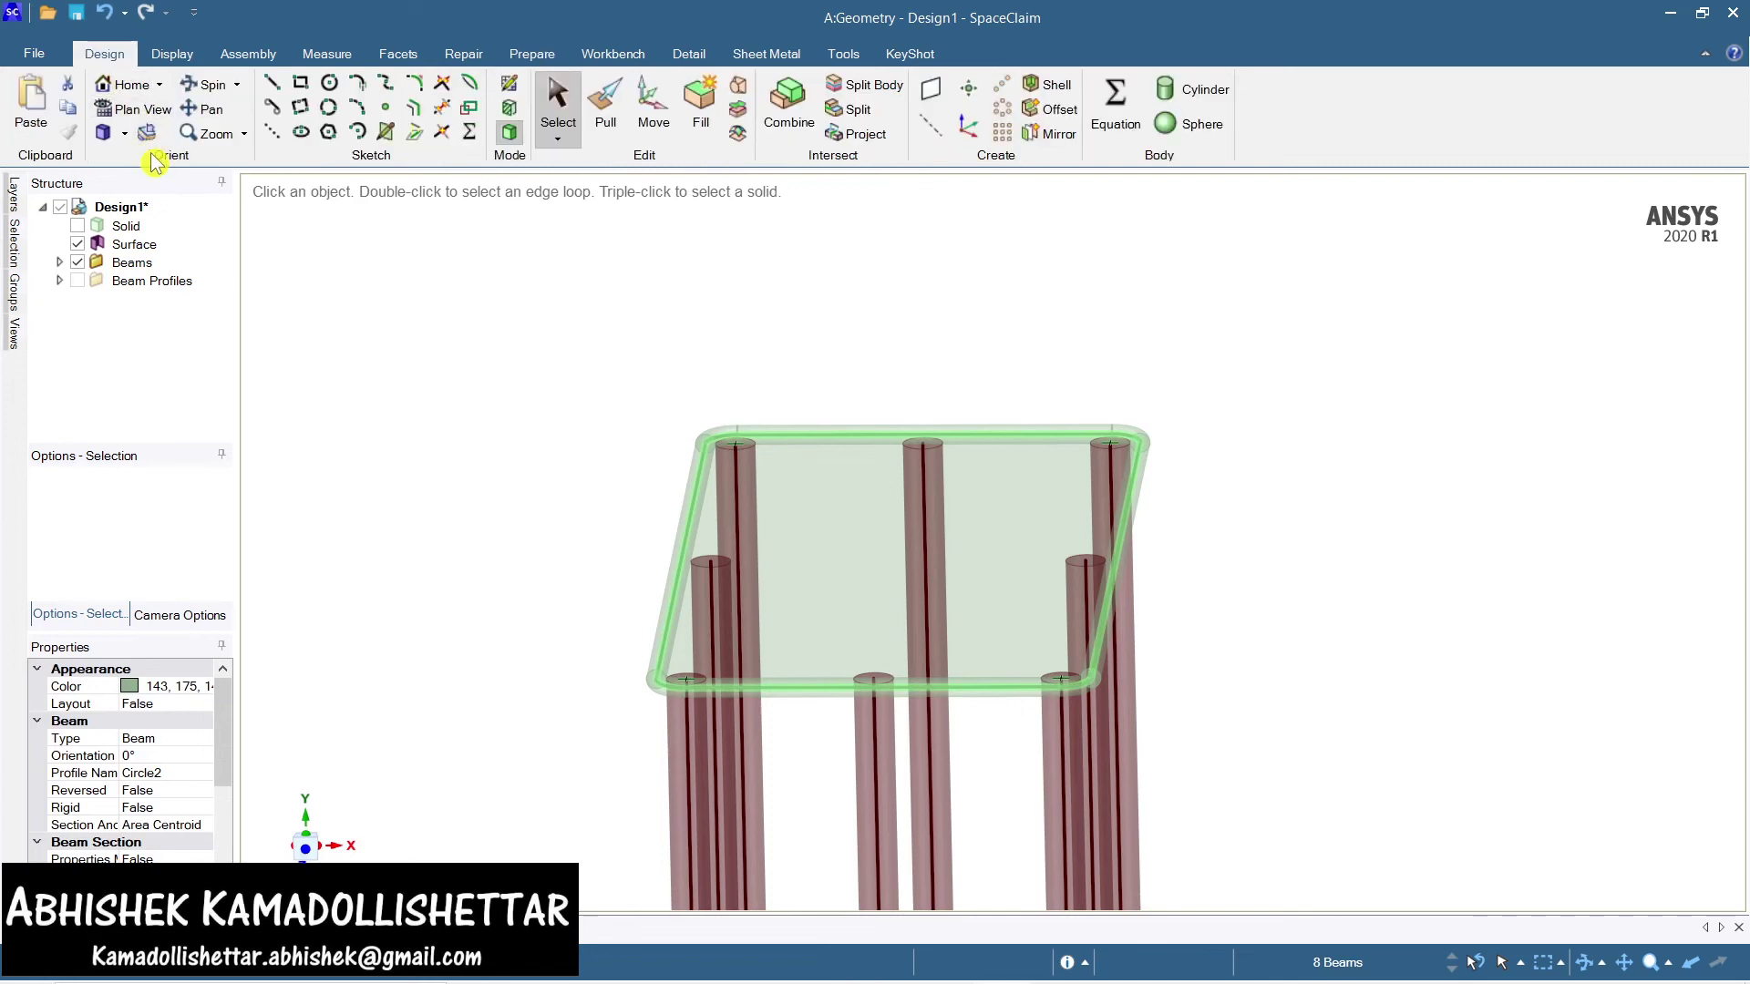
left_click(171, 53)
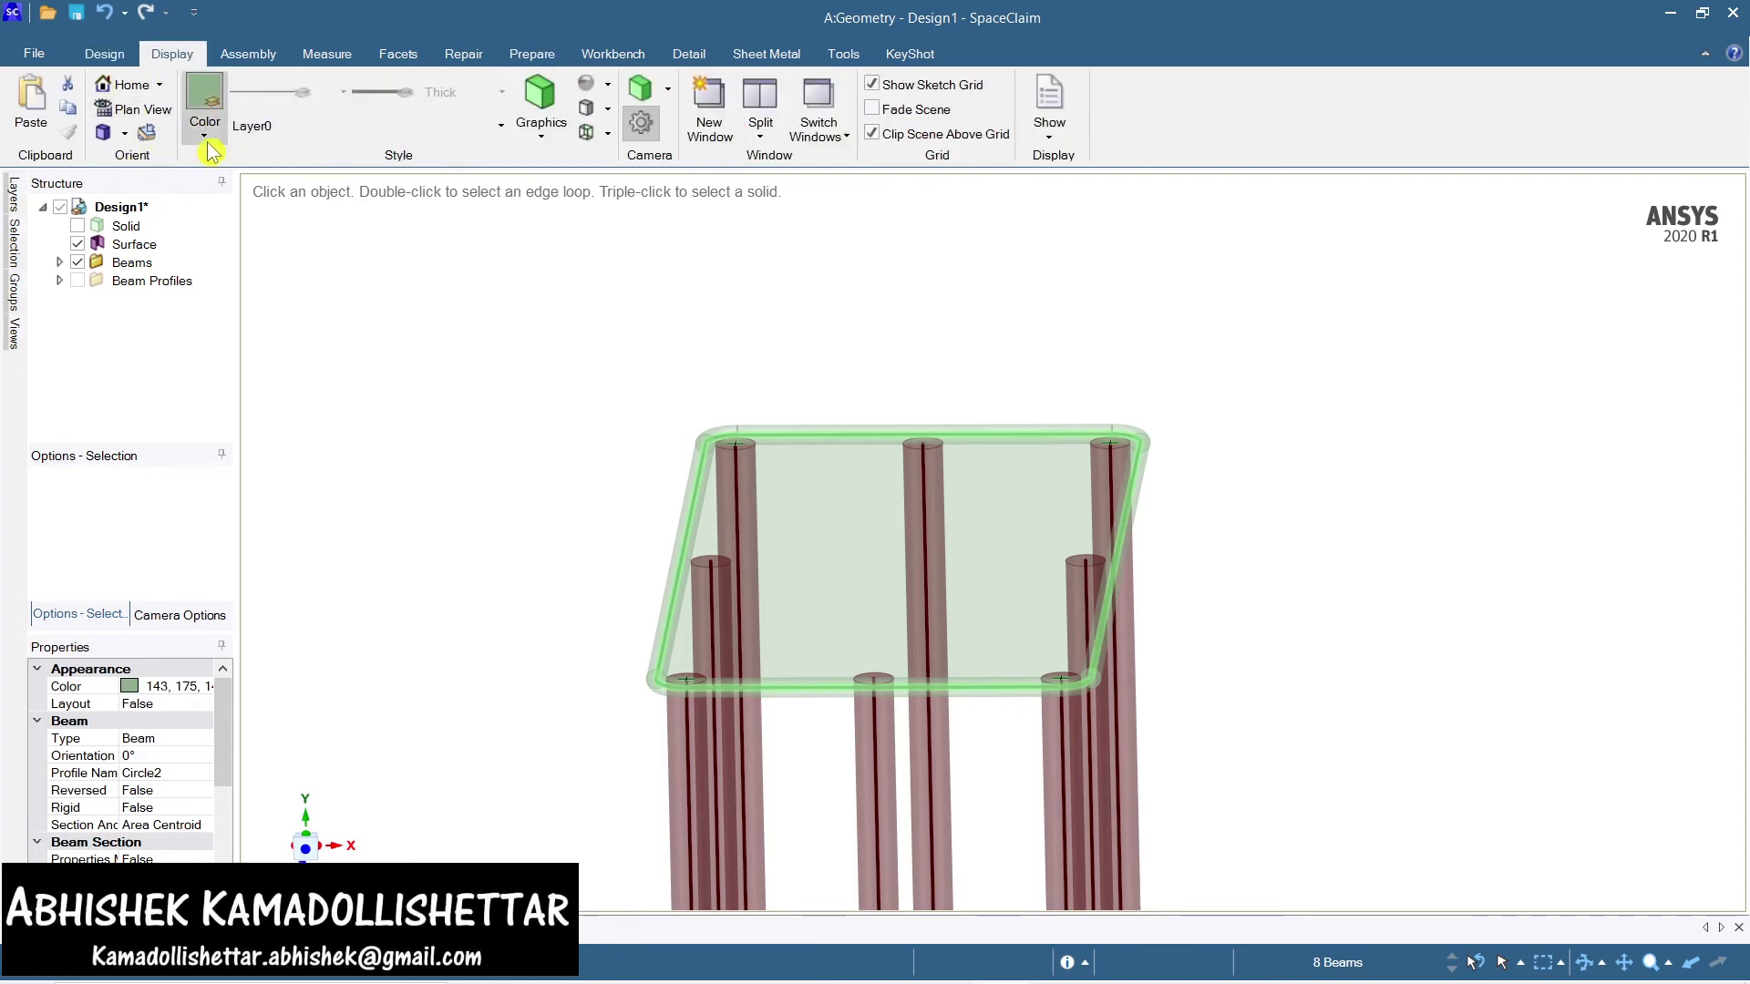
Colour the top tie loop dark red to match the rebars
left_click(202, 136)
left_click(204, 483)
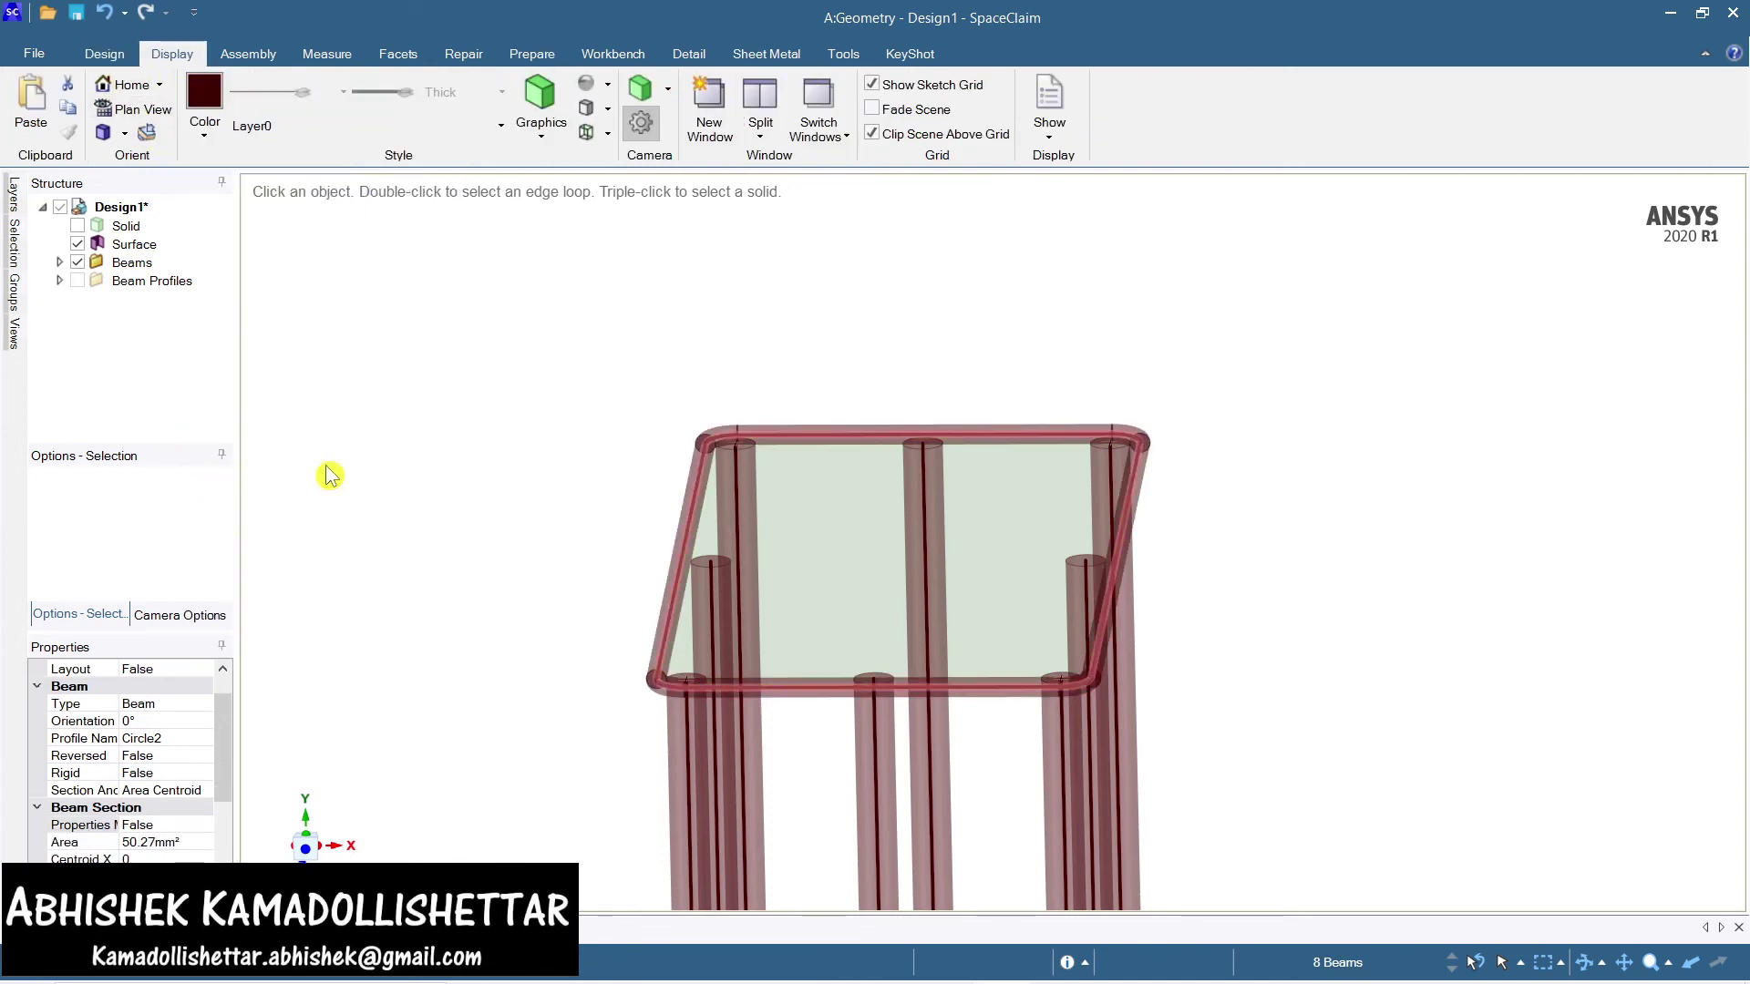
left_click(1527, 578)
middle_click_drag(1531, 578, 1485, 441)
Delete the flat surface inside the tie loop and orbit back to a front view
left_click(888, 511)
left_click(953, 468)
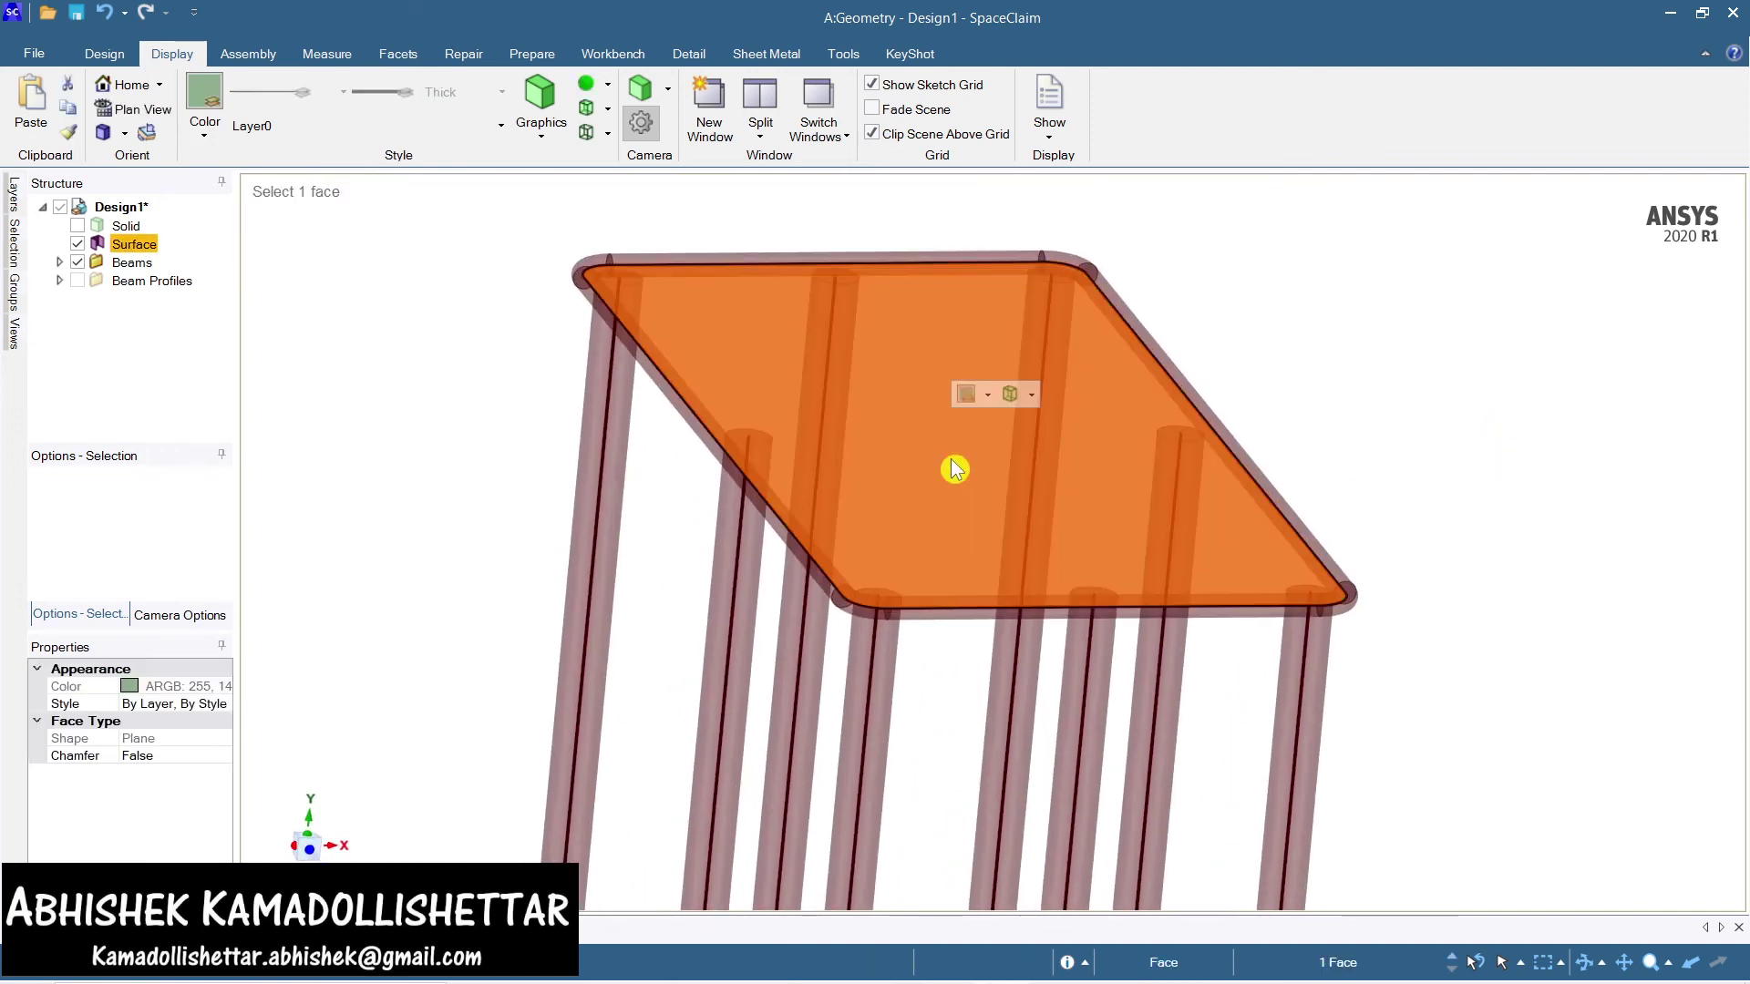
key("Delete")
middle_click_drag(1328, 484, 1369, 490)
scroll(1374, 492, "down", 4)
middle_click_drag(1497, 516, 1028, 439, "ctrl")
middle_click_drag(1028, 439, 1088, 476)
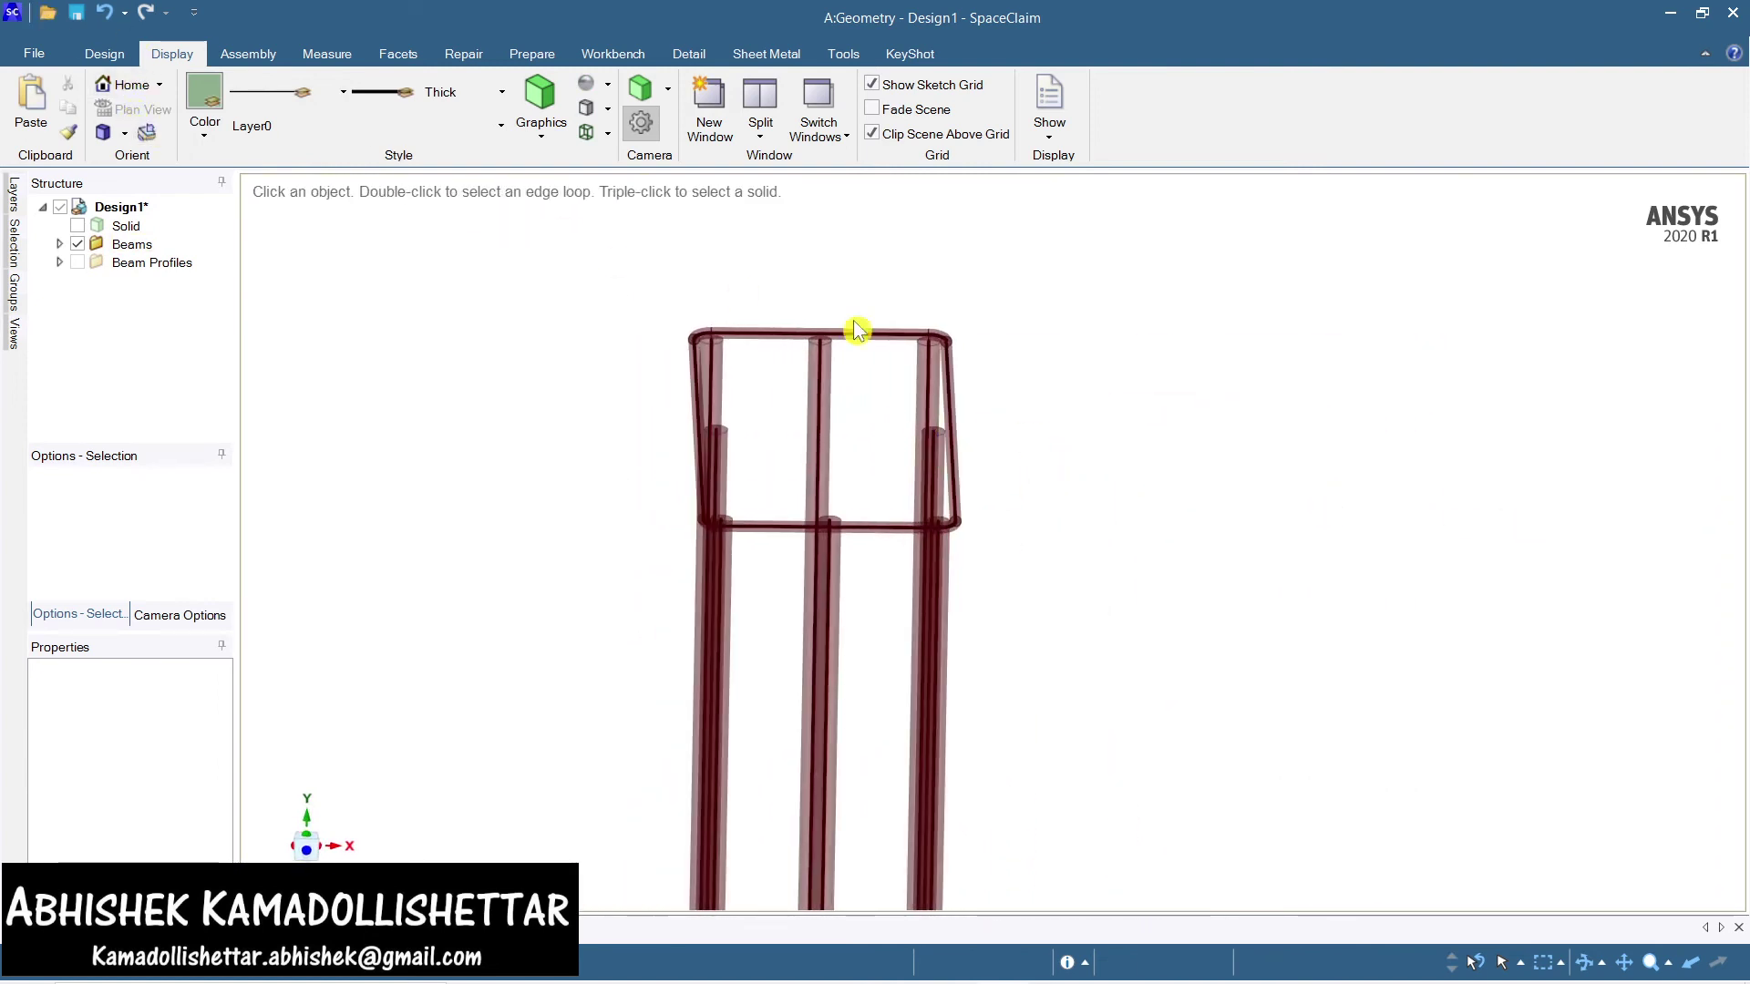
Switch to an isometric view and show all hidden objects, including the column solid
left_click(103, 133)
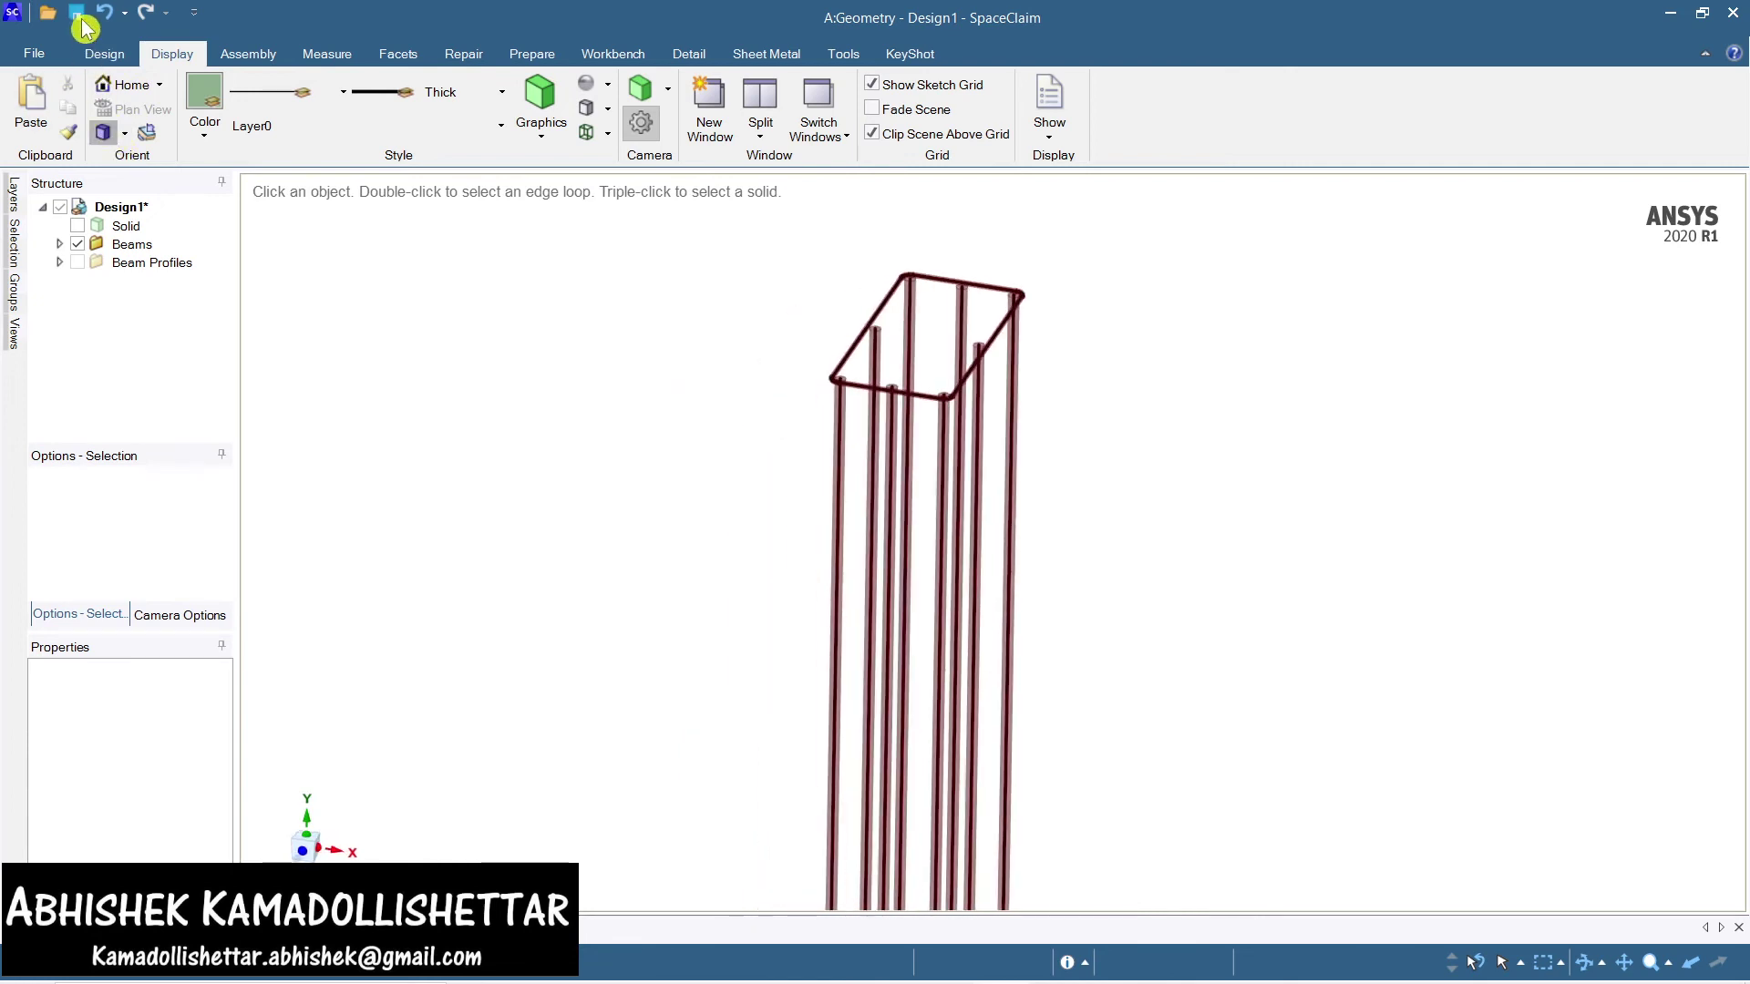
right_click(457, 314)
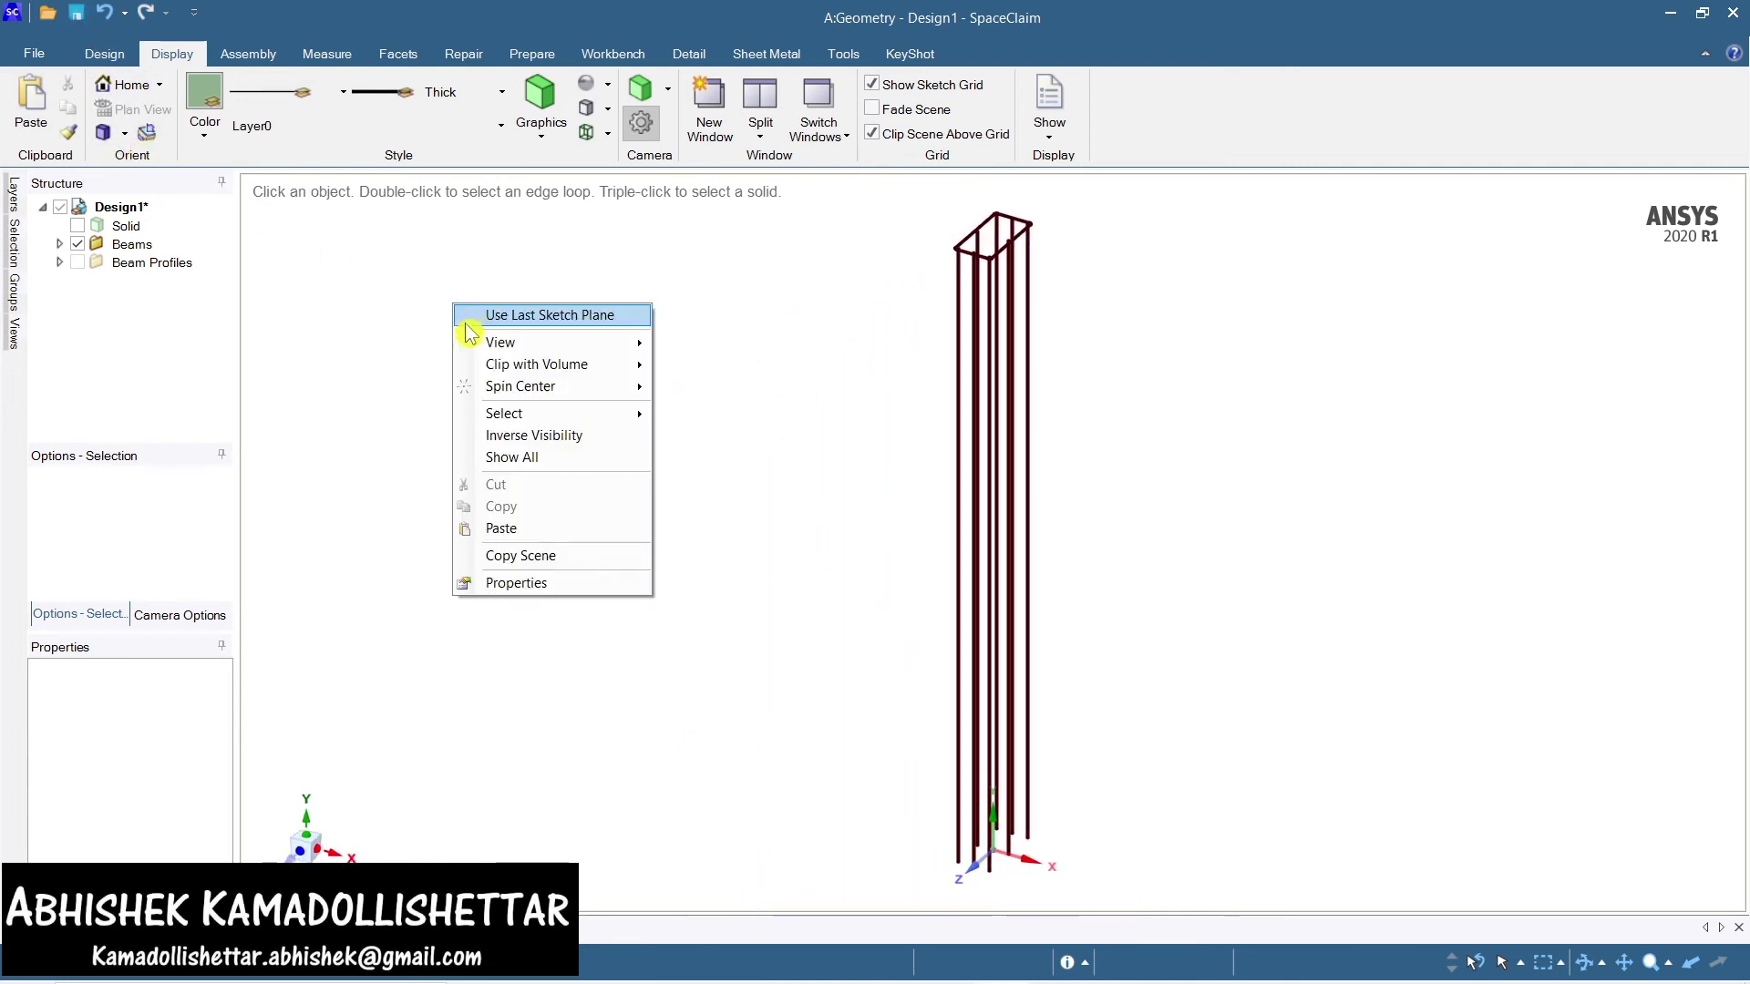
left_click(538, 461)
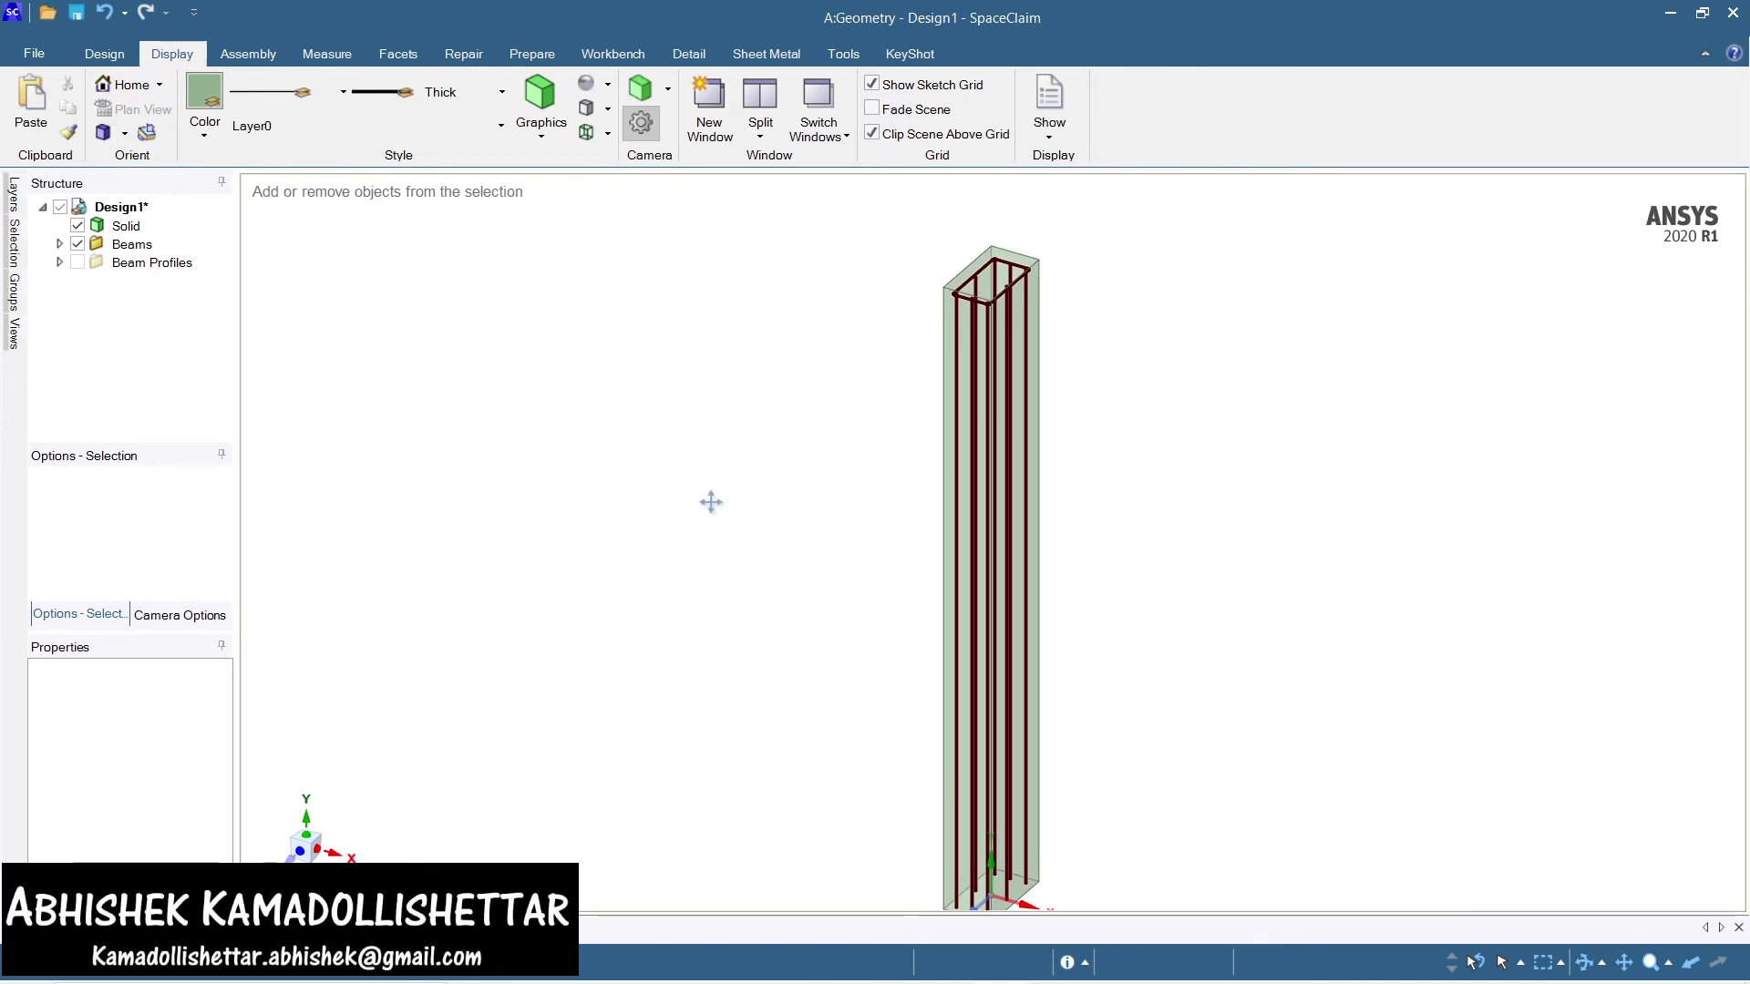
Return to the Design tools, cancel Save As, and select all the beams
left_click(87, 55)
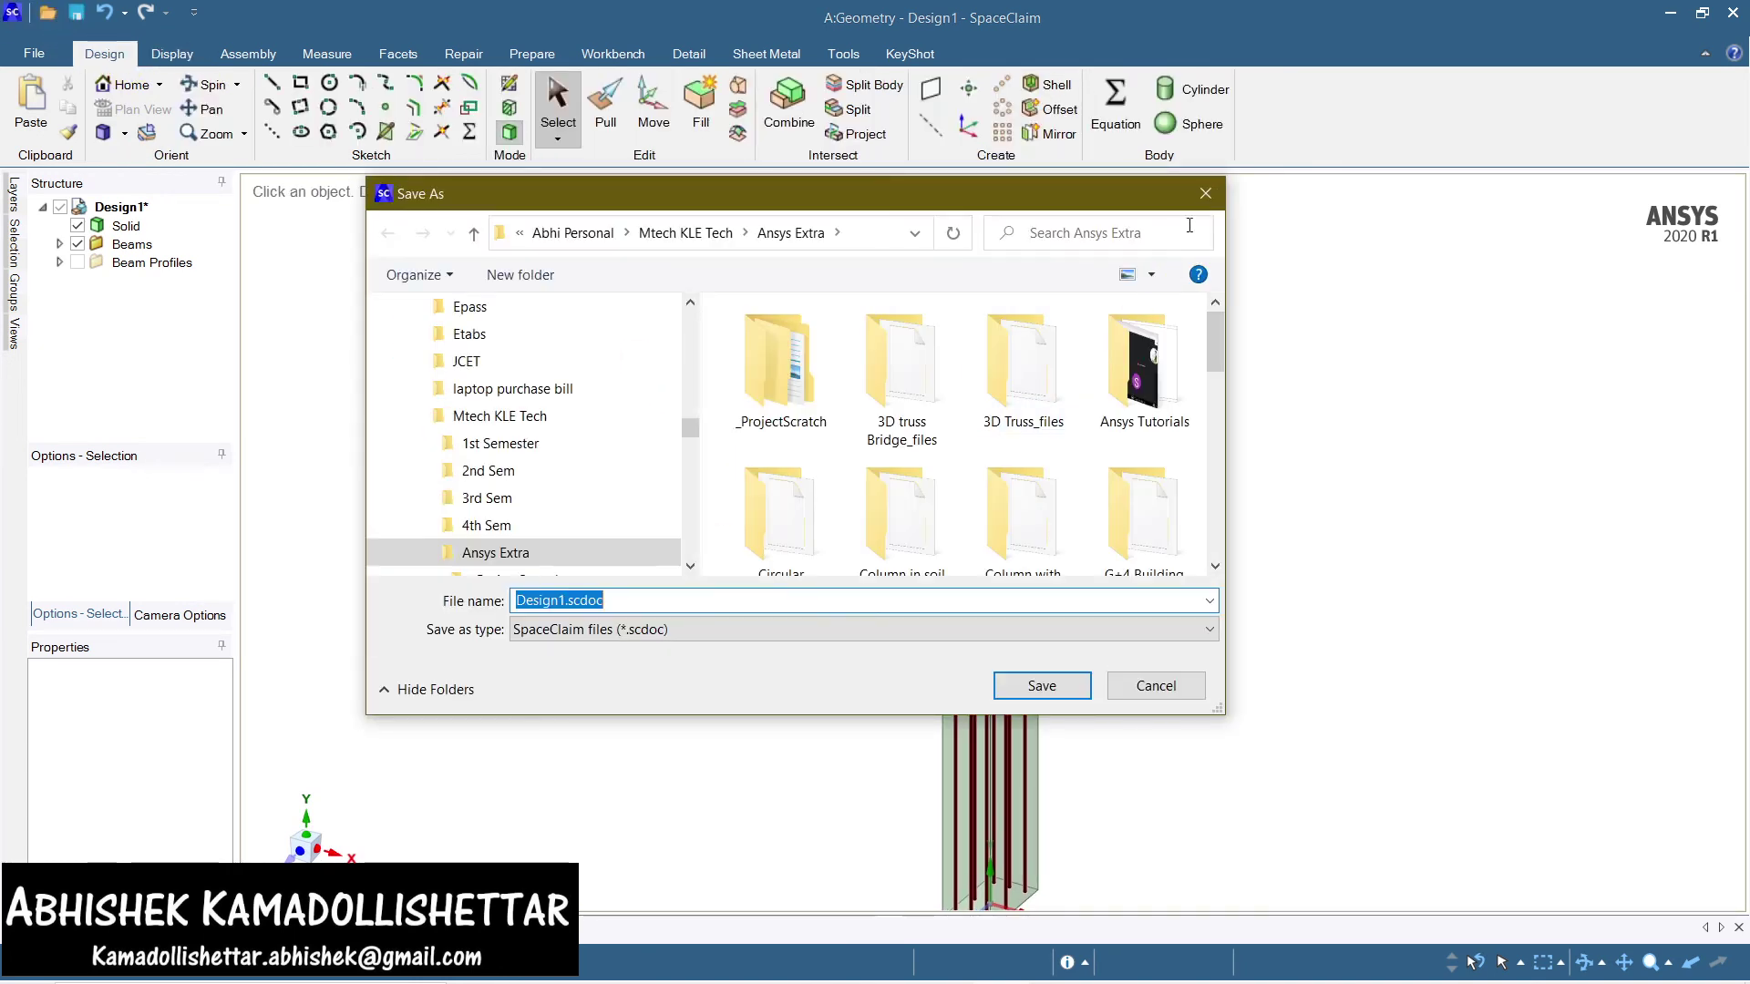
left_click(1204, 186)
scroll(1048, 301, "up", 5)
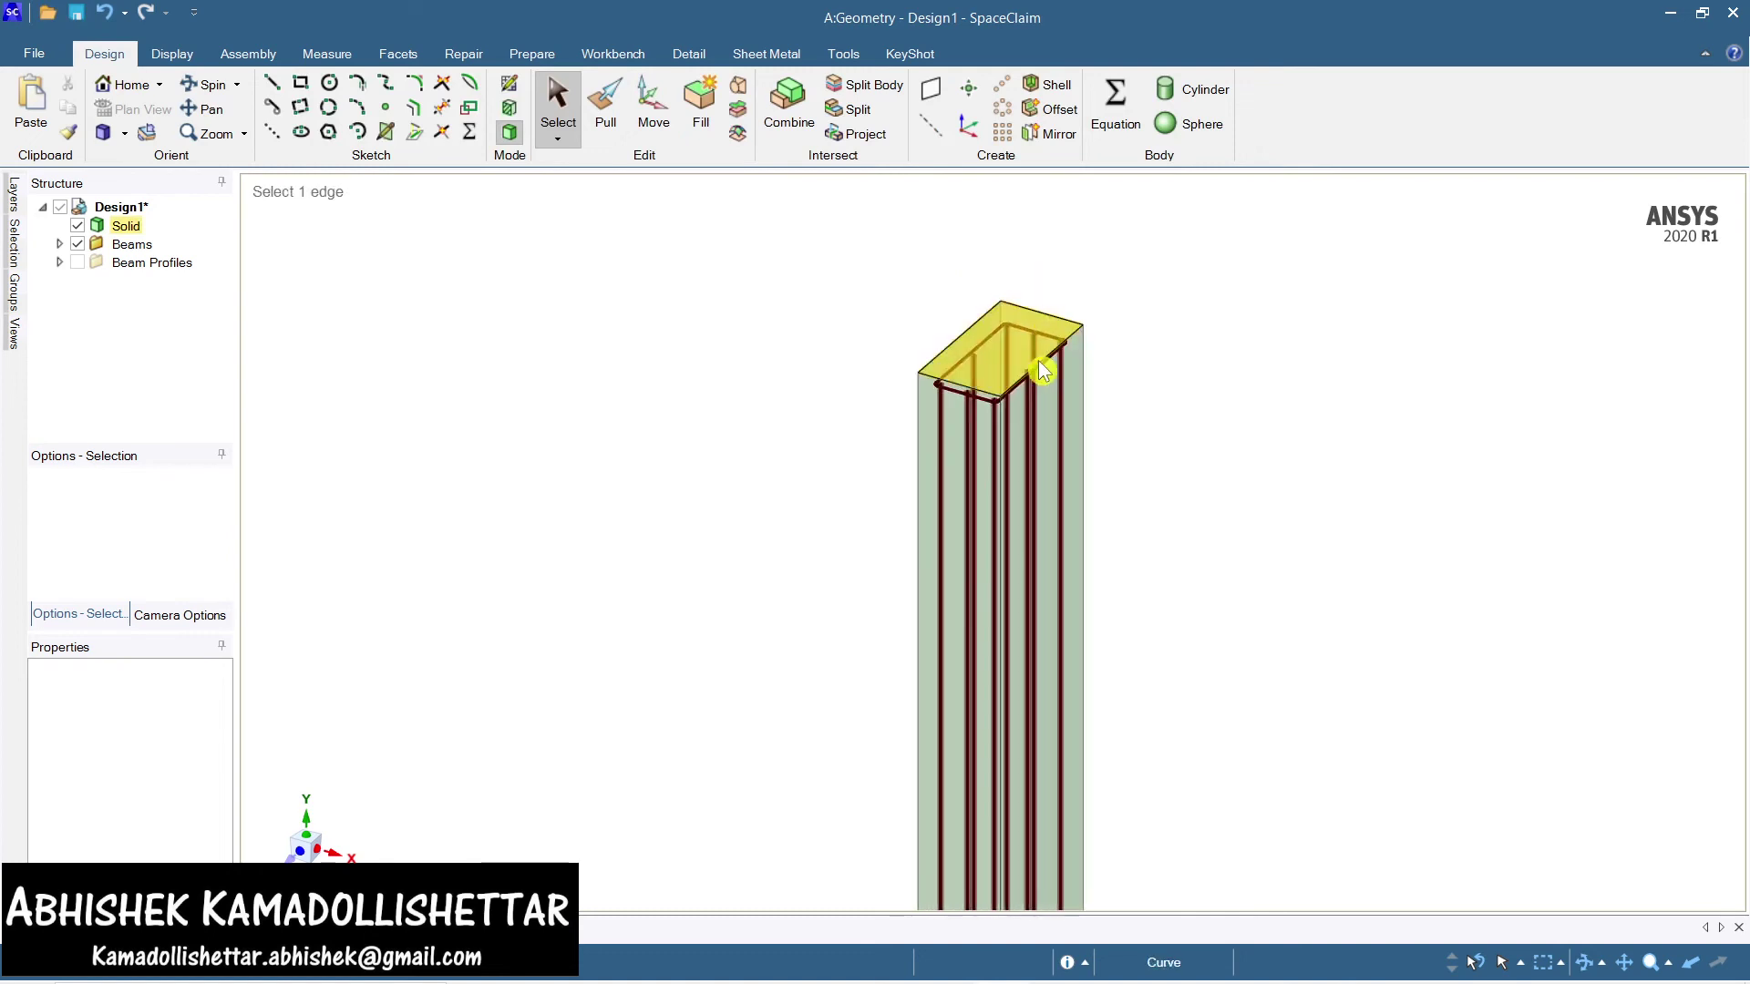
triple_click(1063, 343)
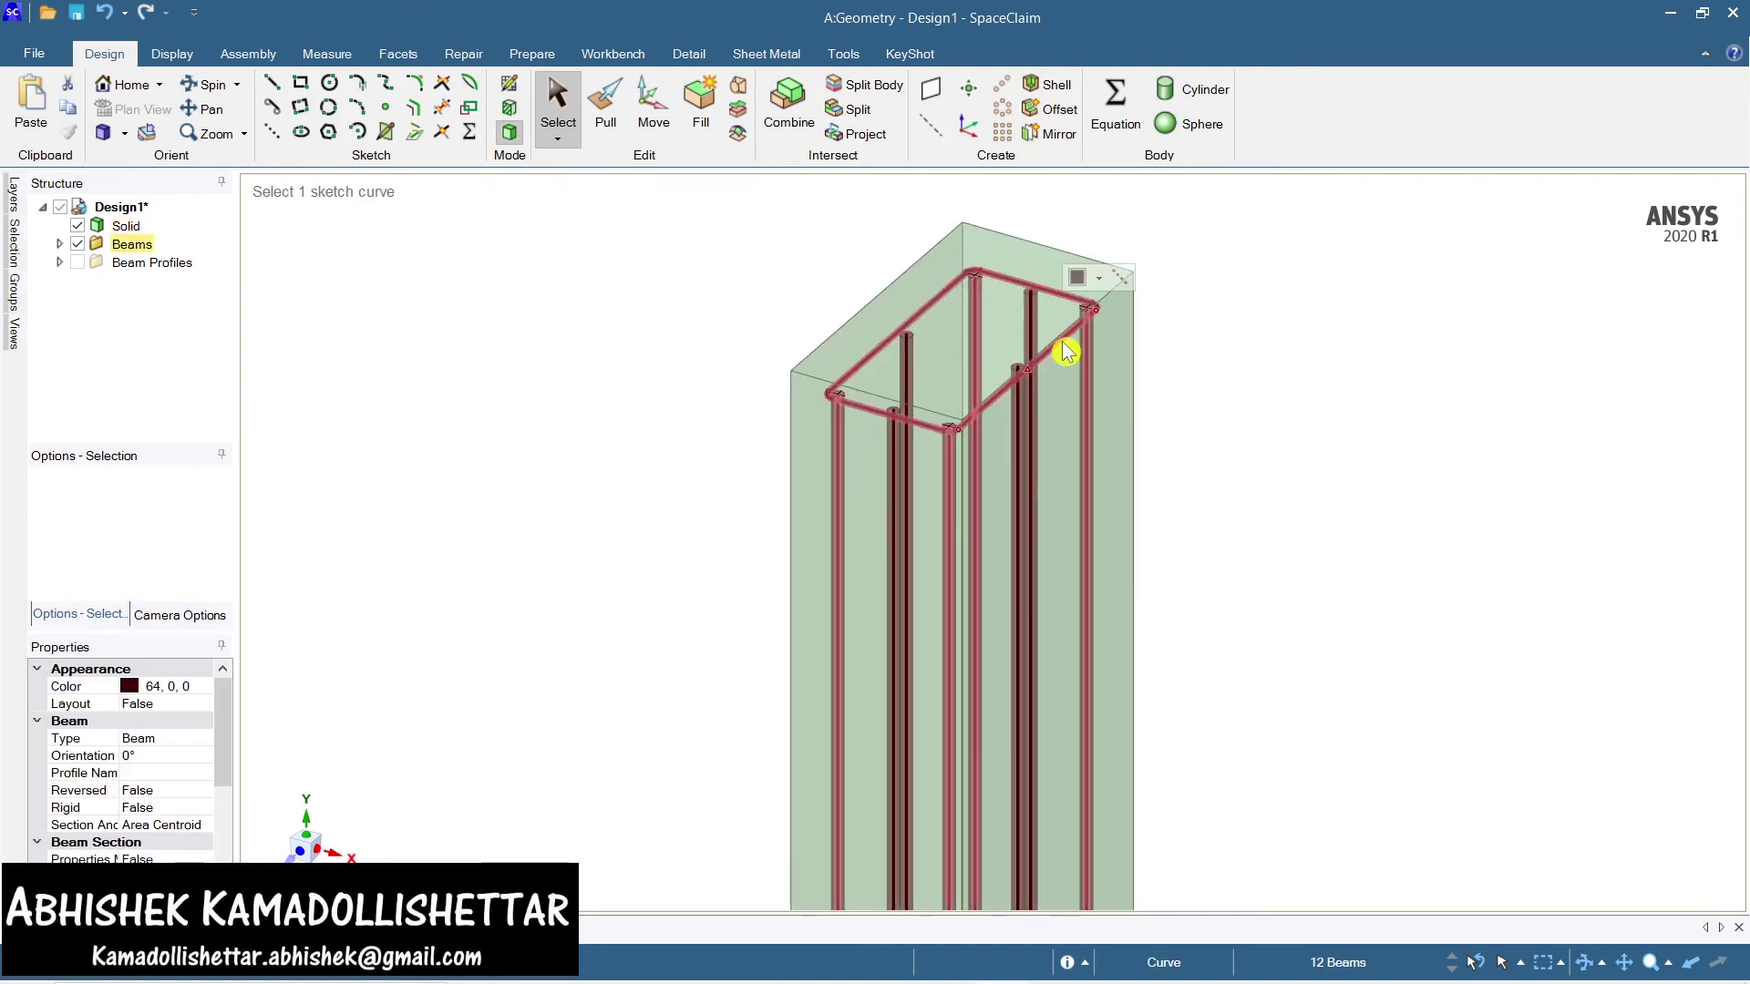
Select the top 8-beam tie loop and start a one-dimensional linear pattern of it
left_click(1250, 383)
double_click(1059, 341)
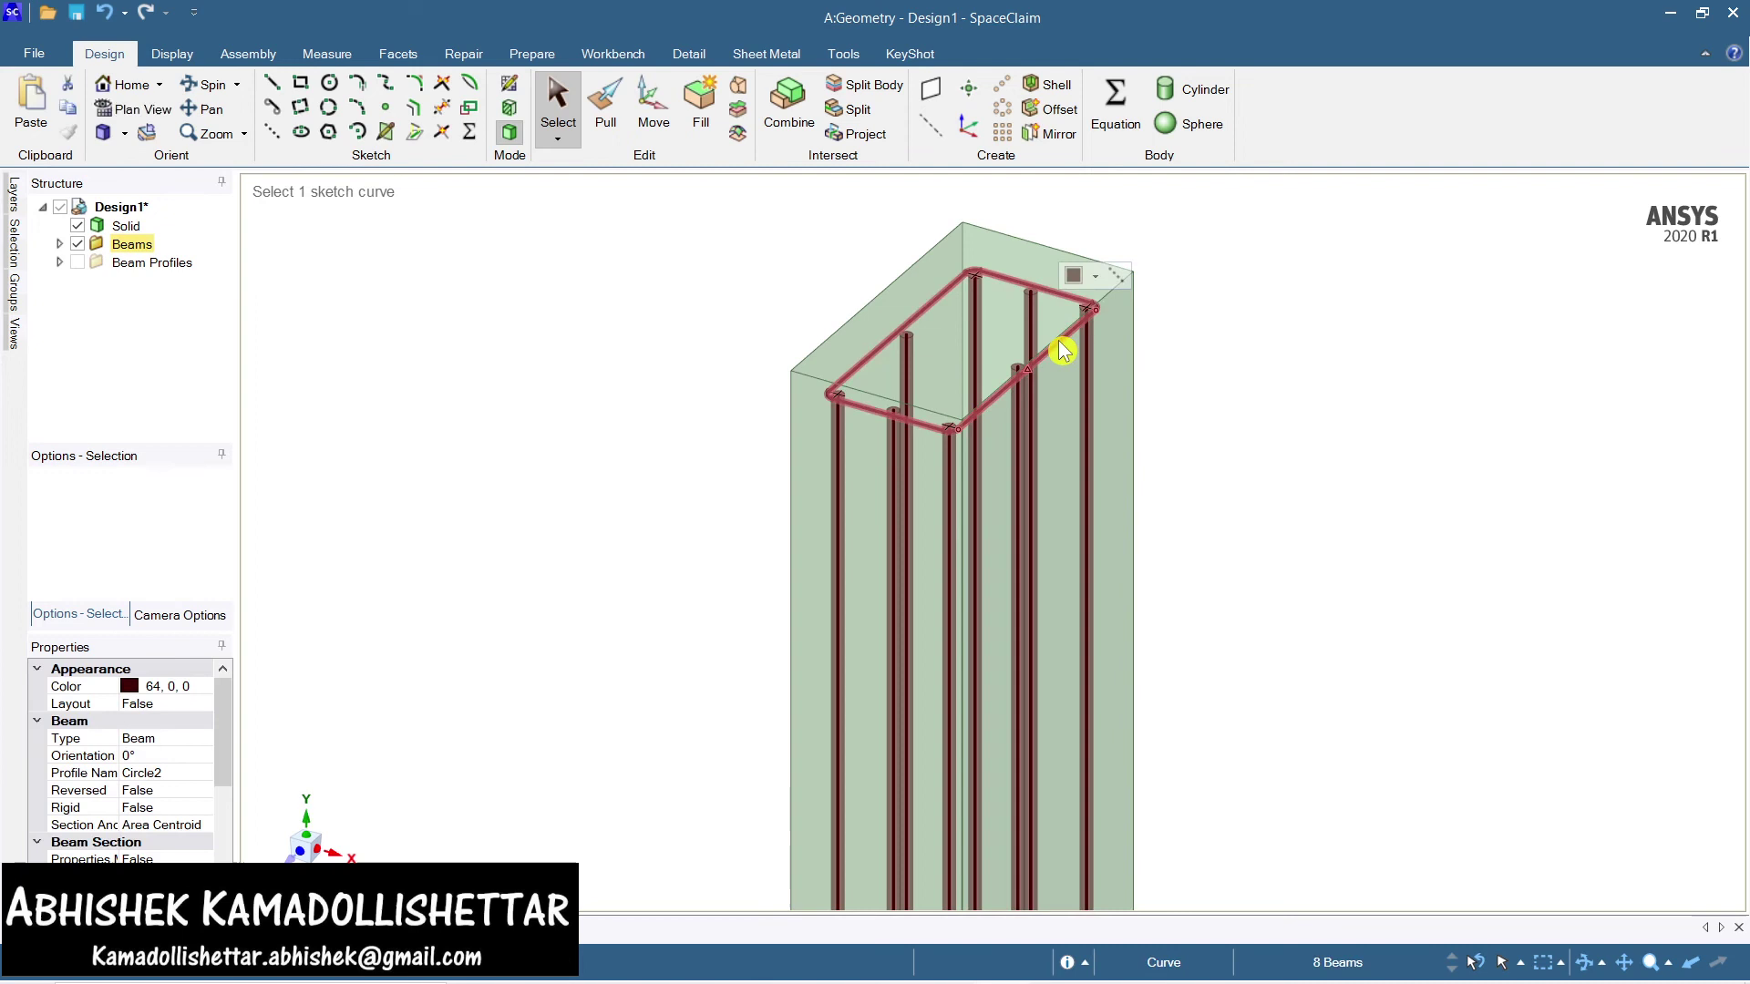
middle_click_drag(1300, 496, 1253, 526, "ctrl")
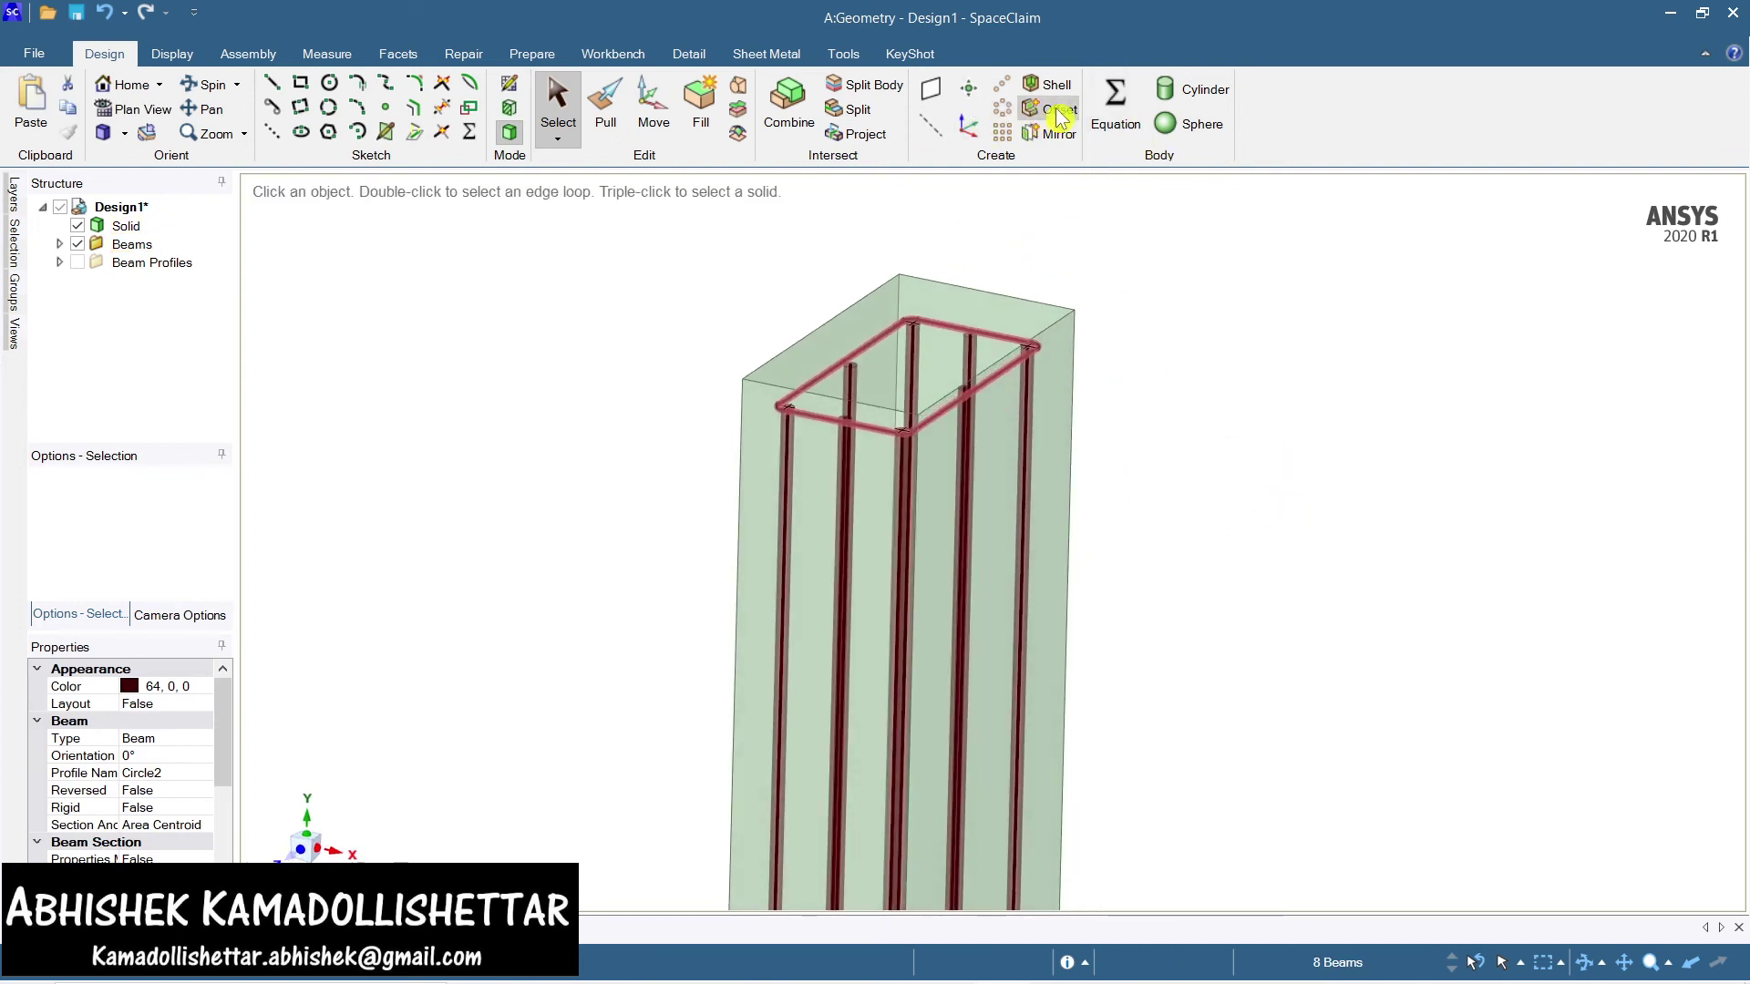
left_click(1004, 85)
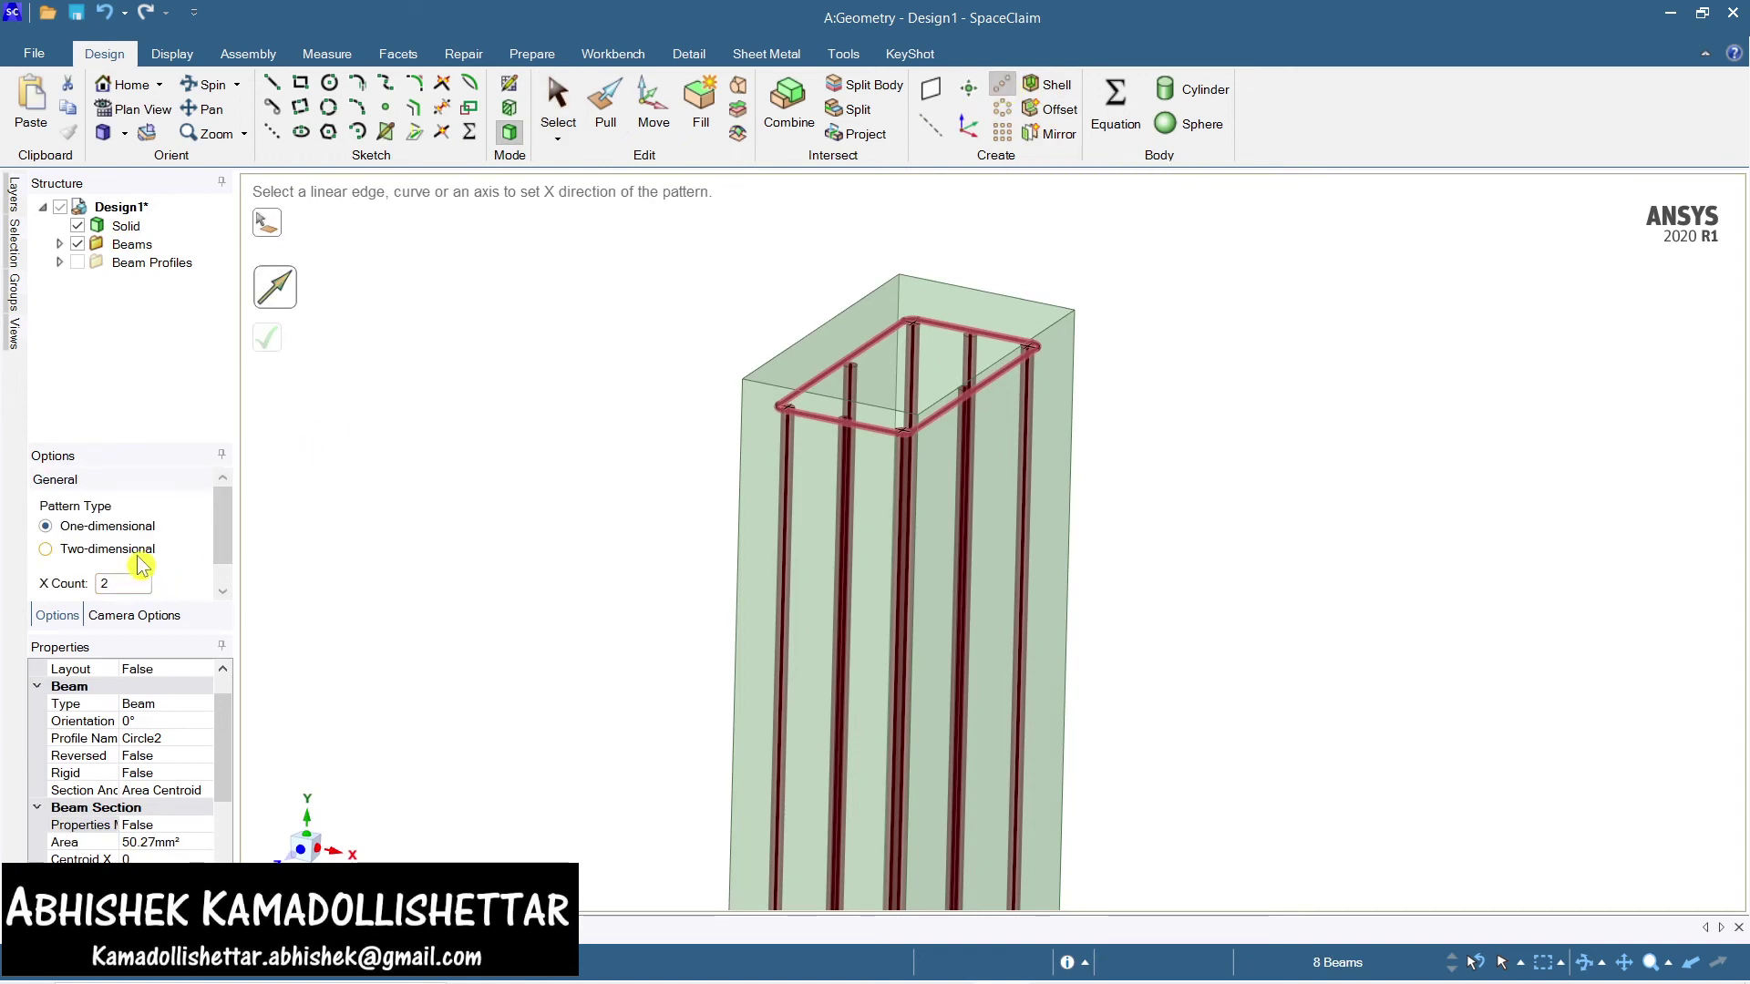
scroll(126, 583, "down", 1)
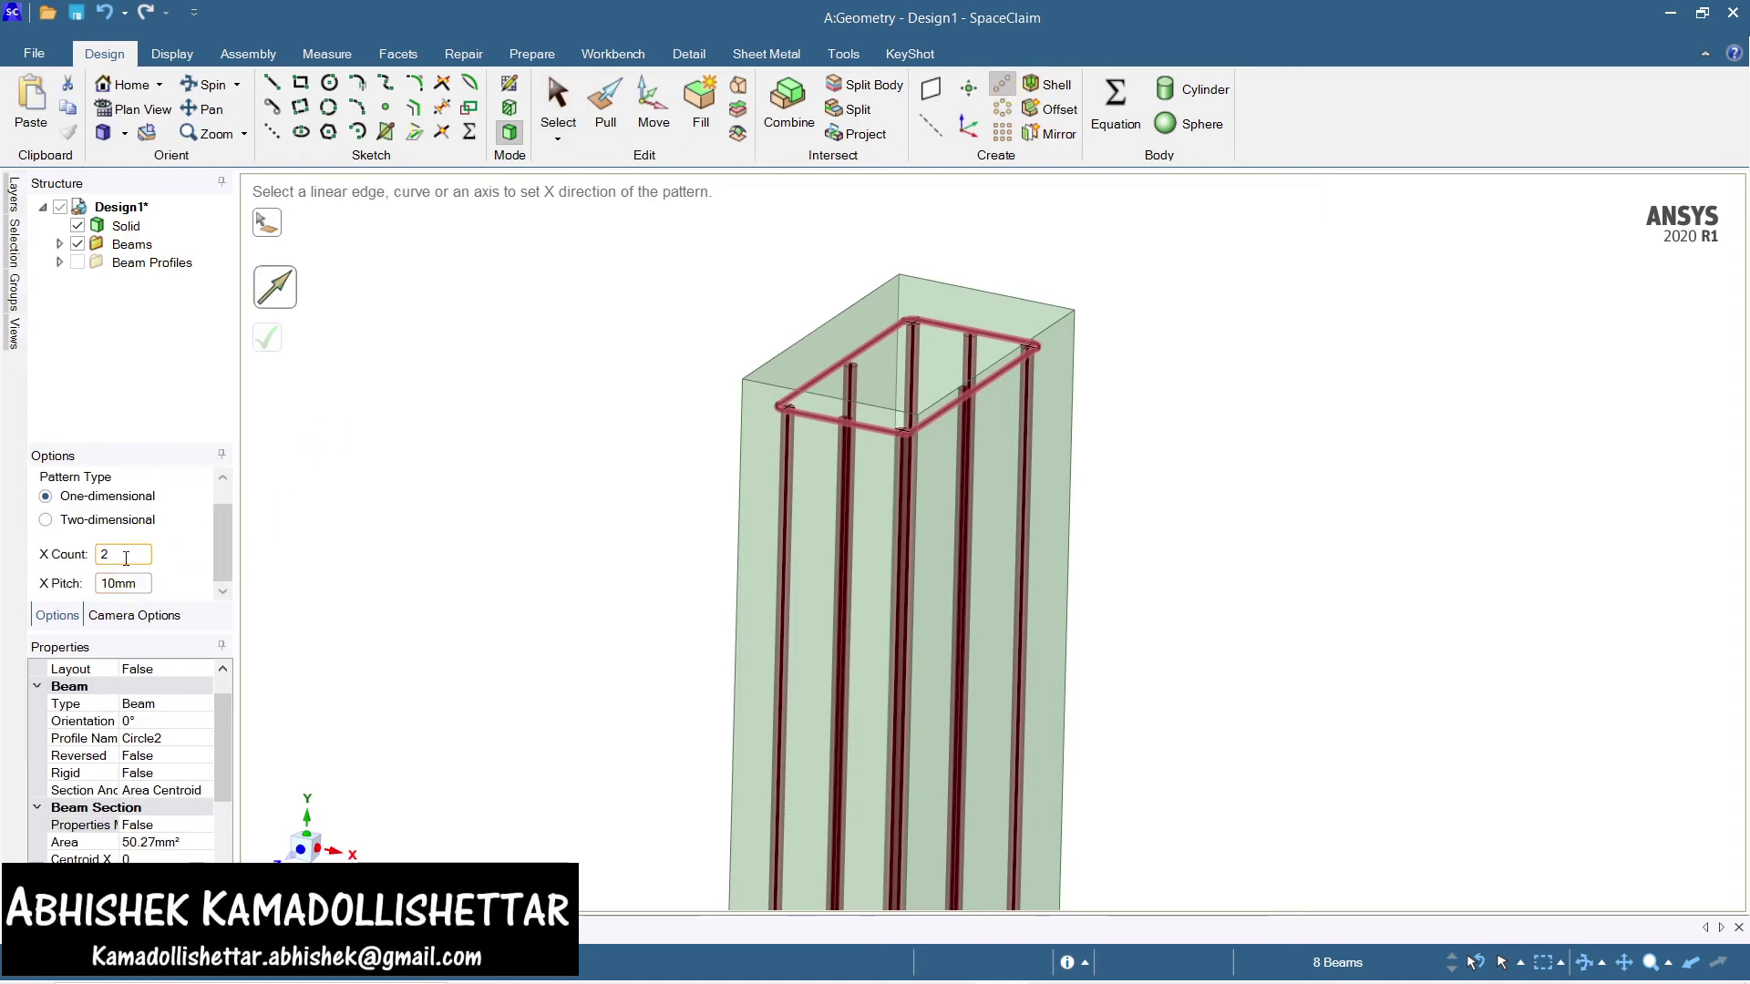
left_click(126, 556)
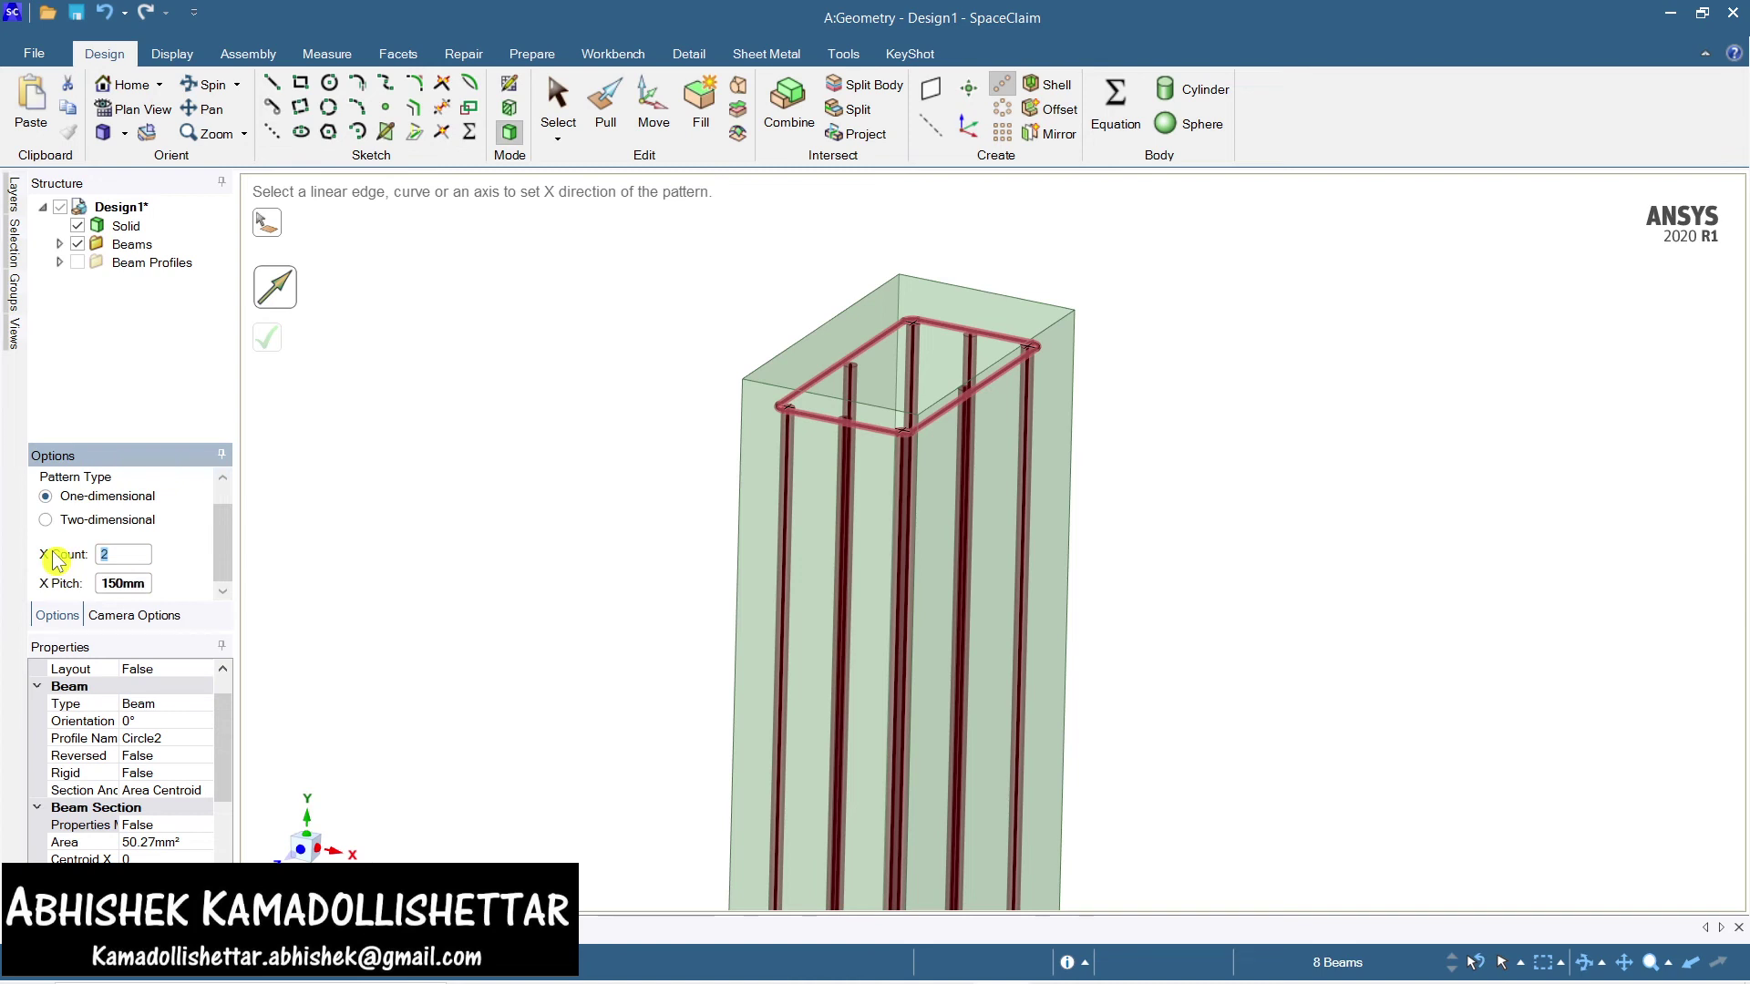
Set a vertical rebar edge as the pattern direction
scroll(490, 505, "down", 3)
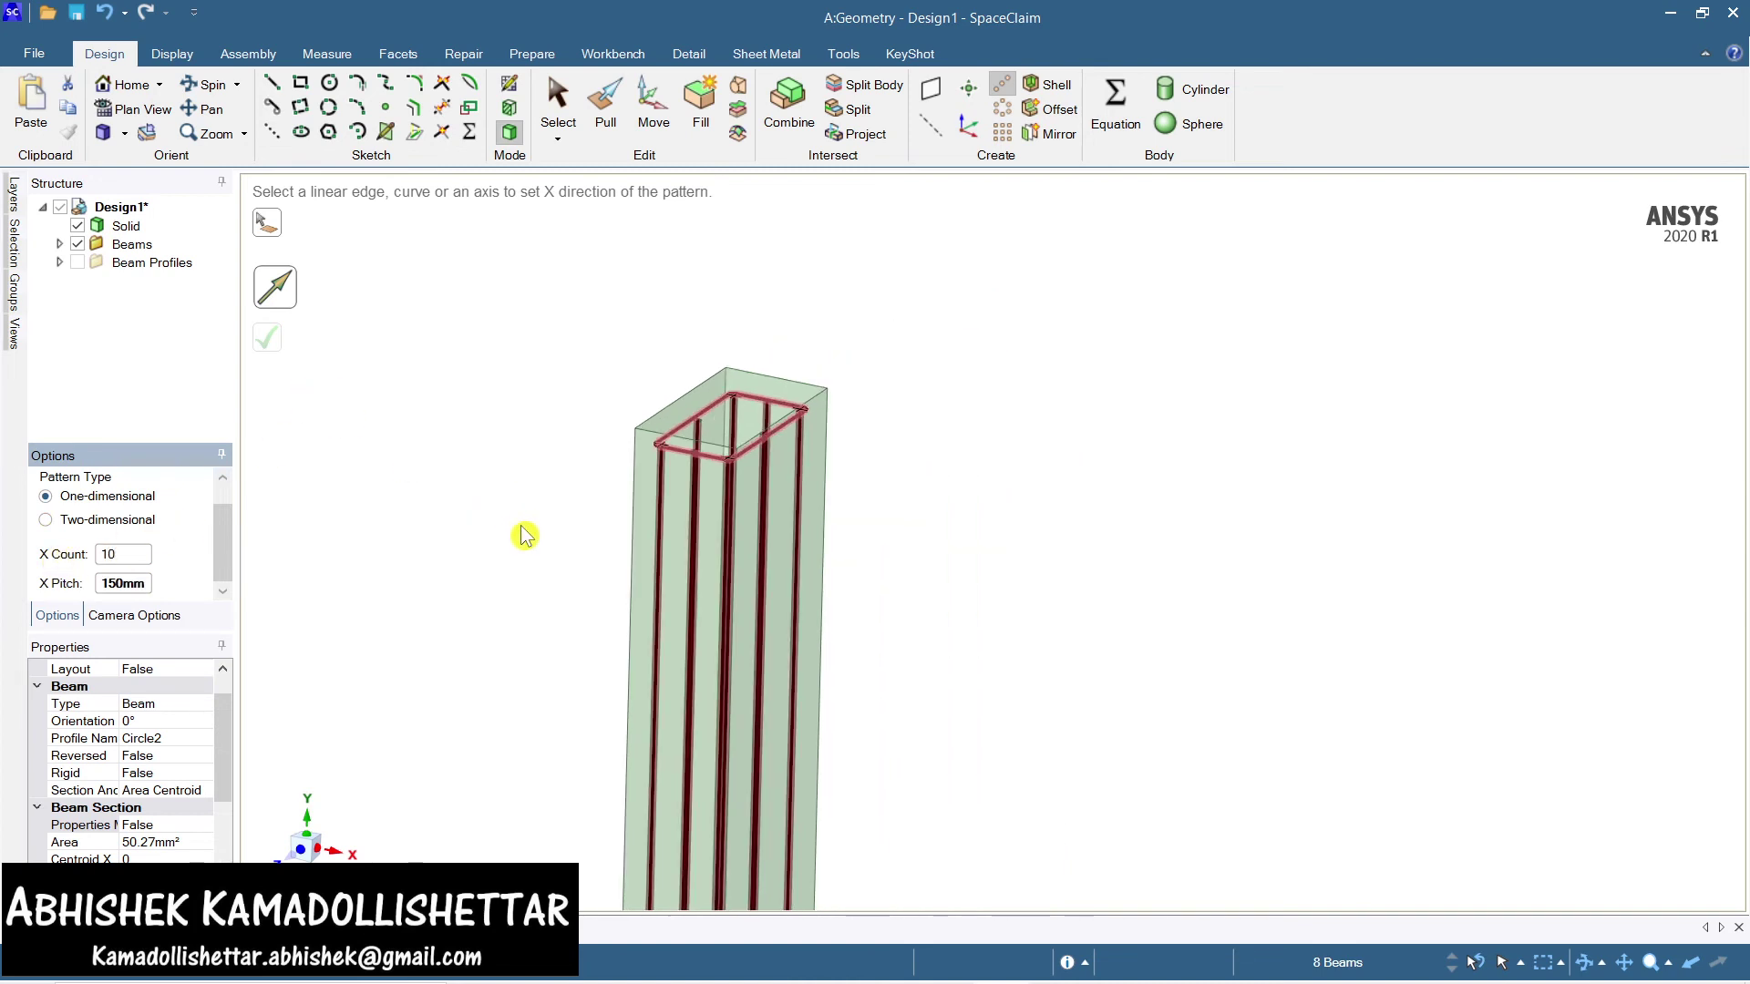
middle_click_drag(552, 525, 666, 282, "ctrl")
scroll(678, 429, "down", 3)
middle_click_drag(685, 742, 698, 512, "ctrl")
left_click(727, 364)
scroll(808, 652, "up", 4)
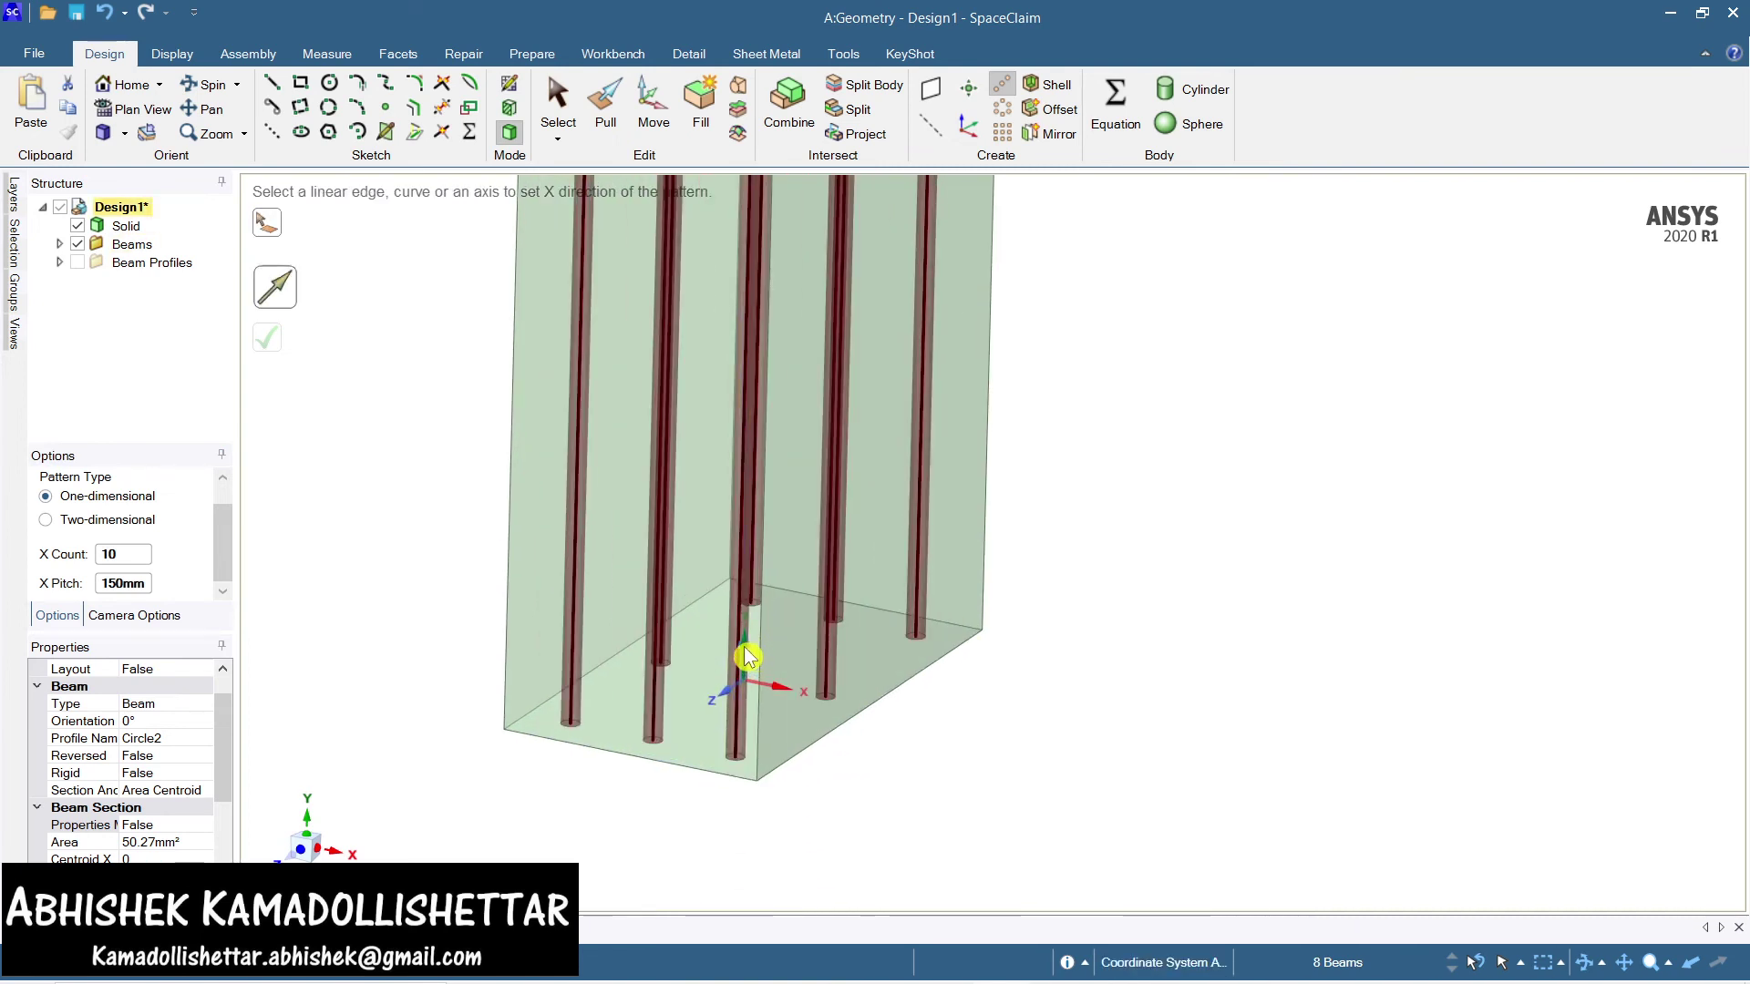
left_click(832, 574)
Change the pattern count to 20 ties with the 150mm pitch
scroll(828, 547, "down", 5)
middle_click_drag(889, 632, 890, 657, "ctrl")
scroll(837, 350, "down", 3)
scroll(837, 350, "up", 6)
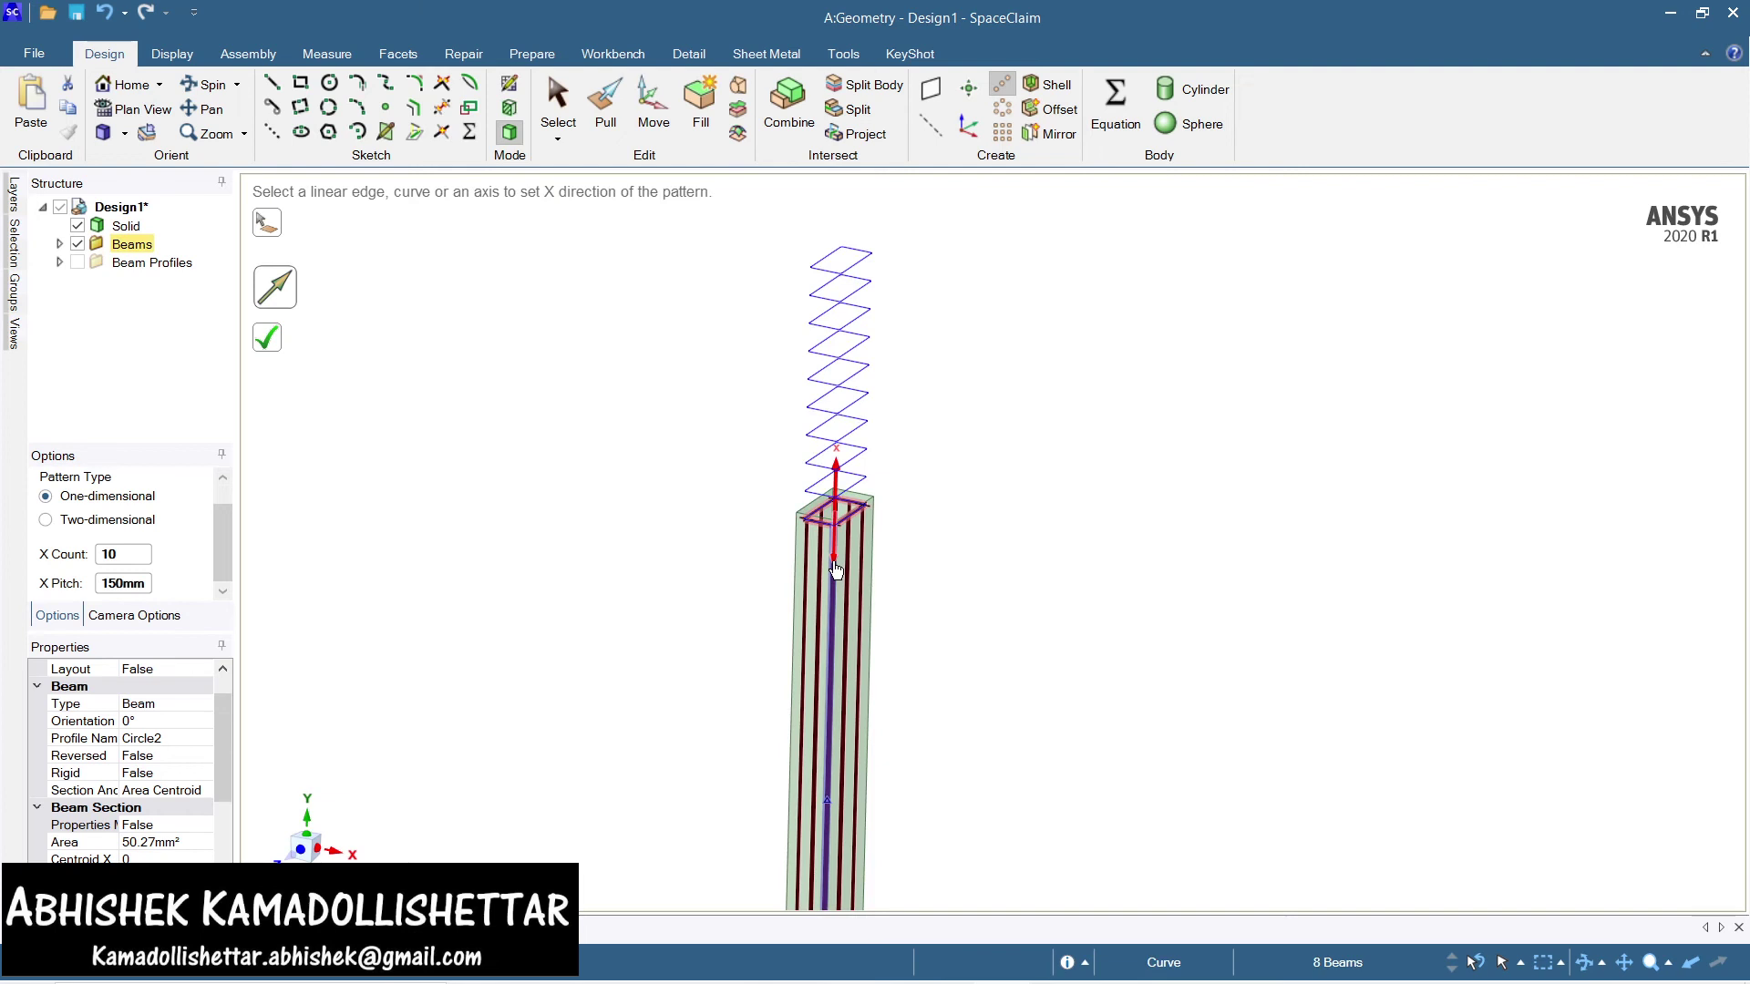
middle_click_drag(881, 643, 847, 346, "ctrl")
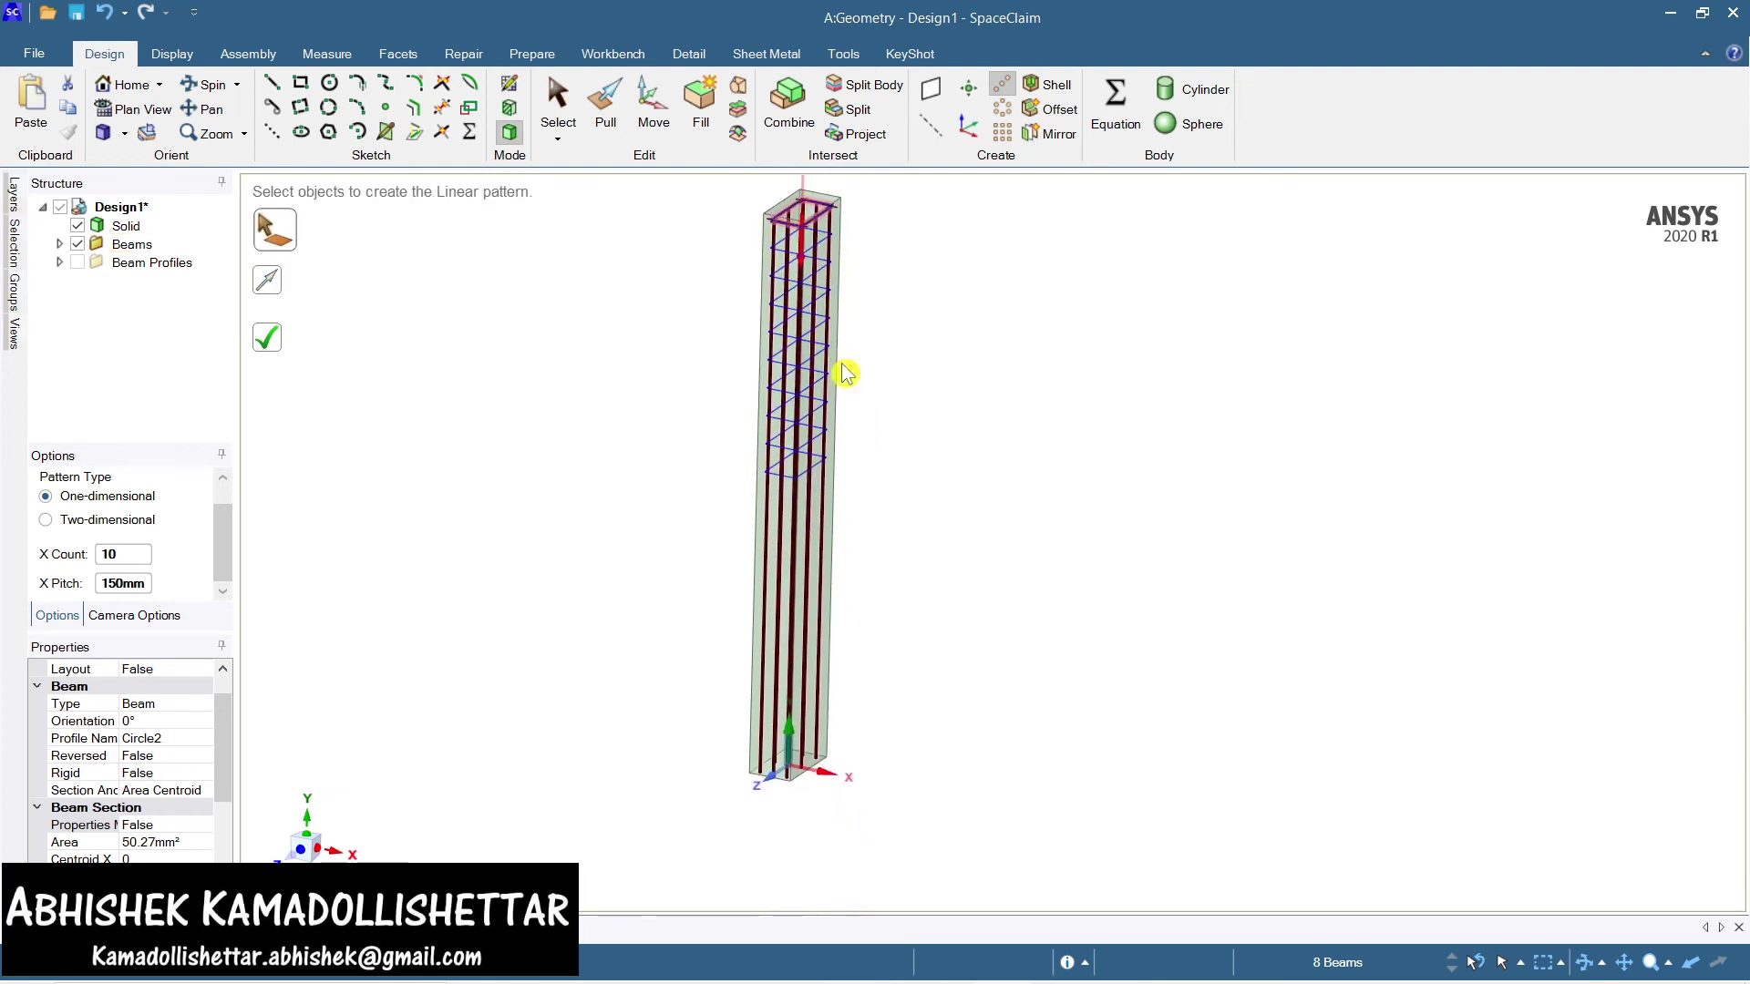
left_click(137, 556)
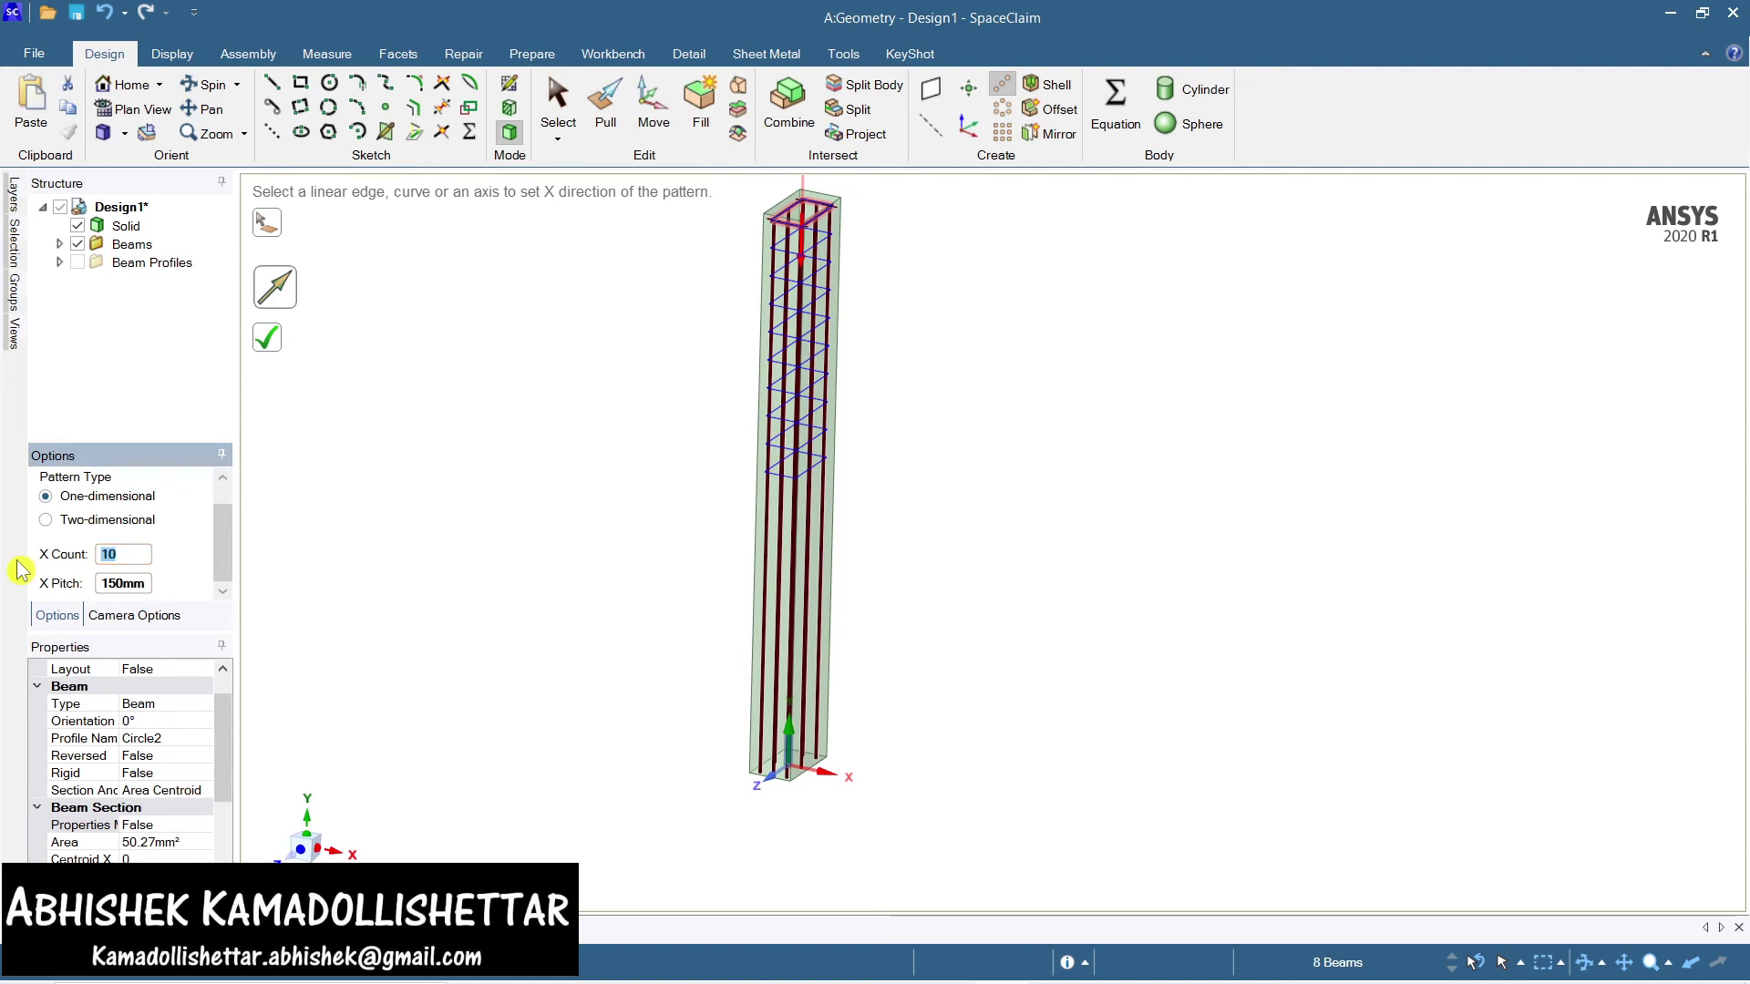
type("20")
key("Return")
scroll(806, 784, "up", 5)
middle_click_drag(910, 856, 894, 796)
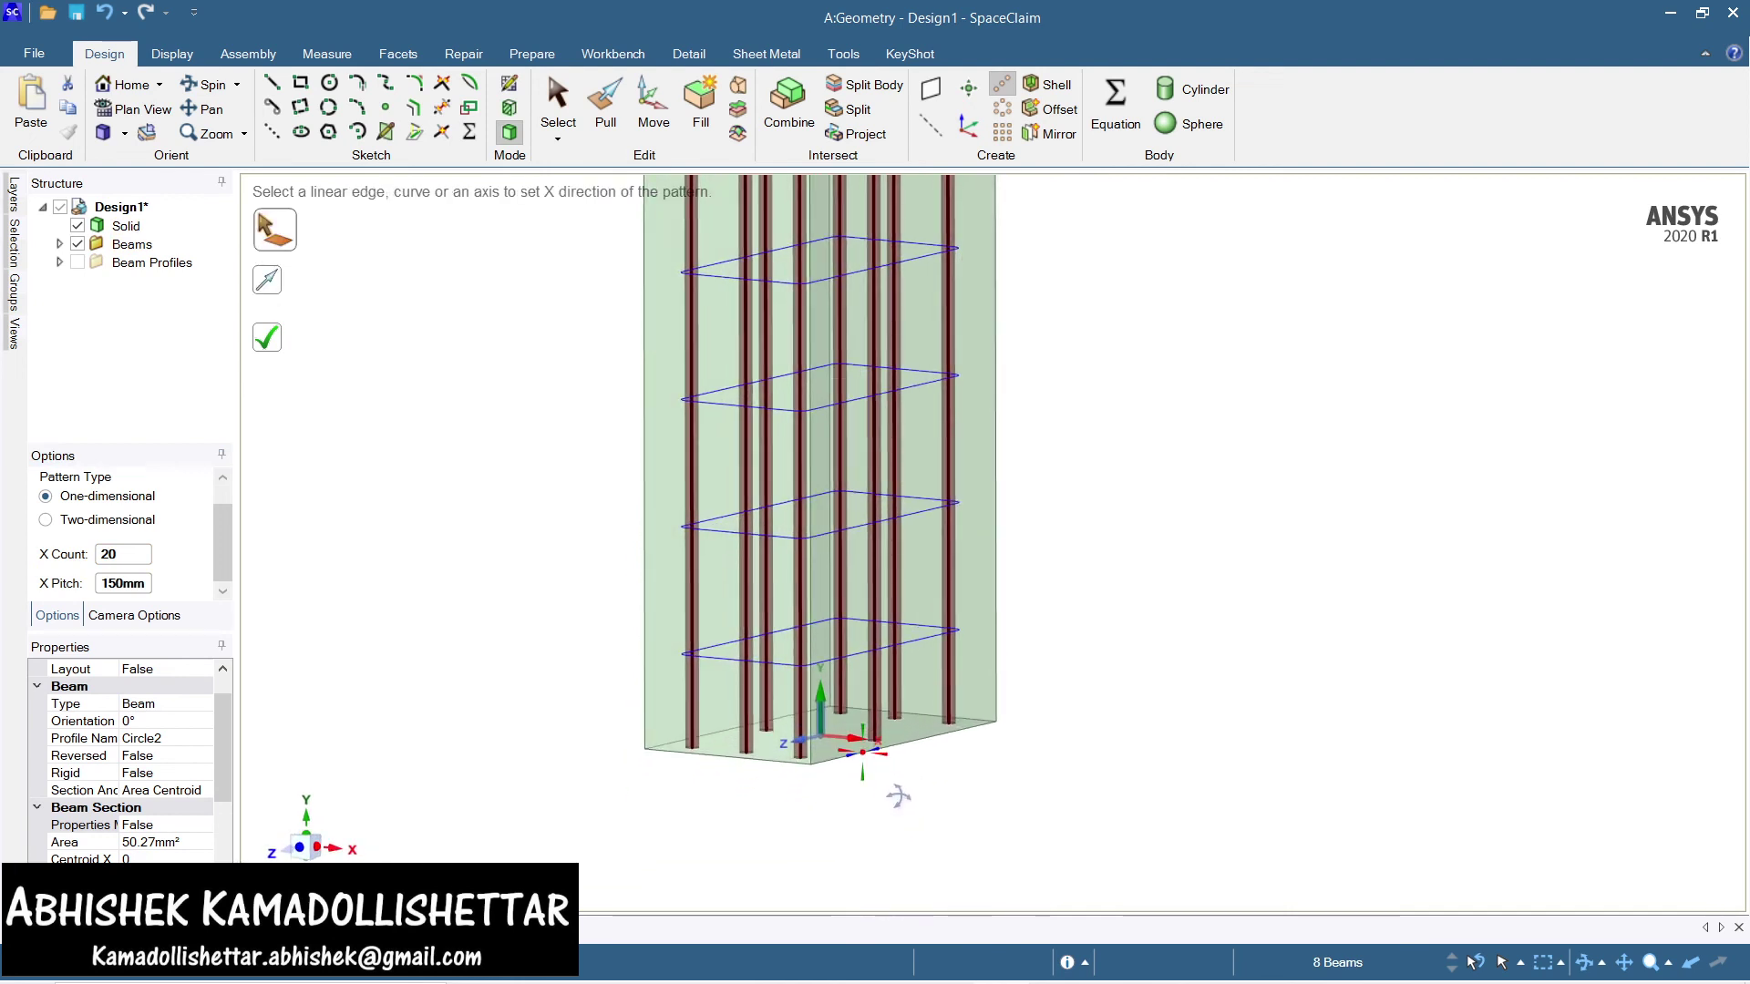
Create the 20-copy tie pattern and view the rebar column in isometric
left_click(264, 348)
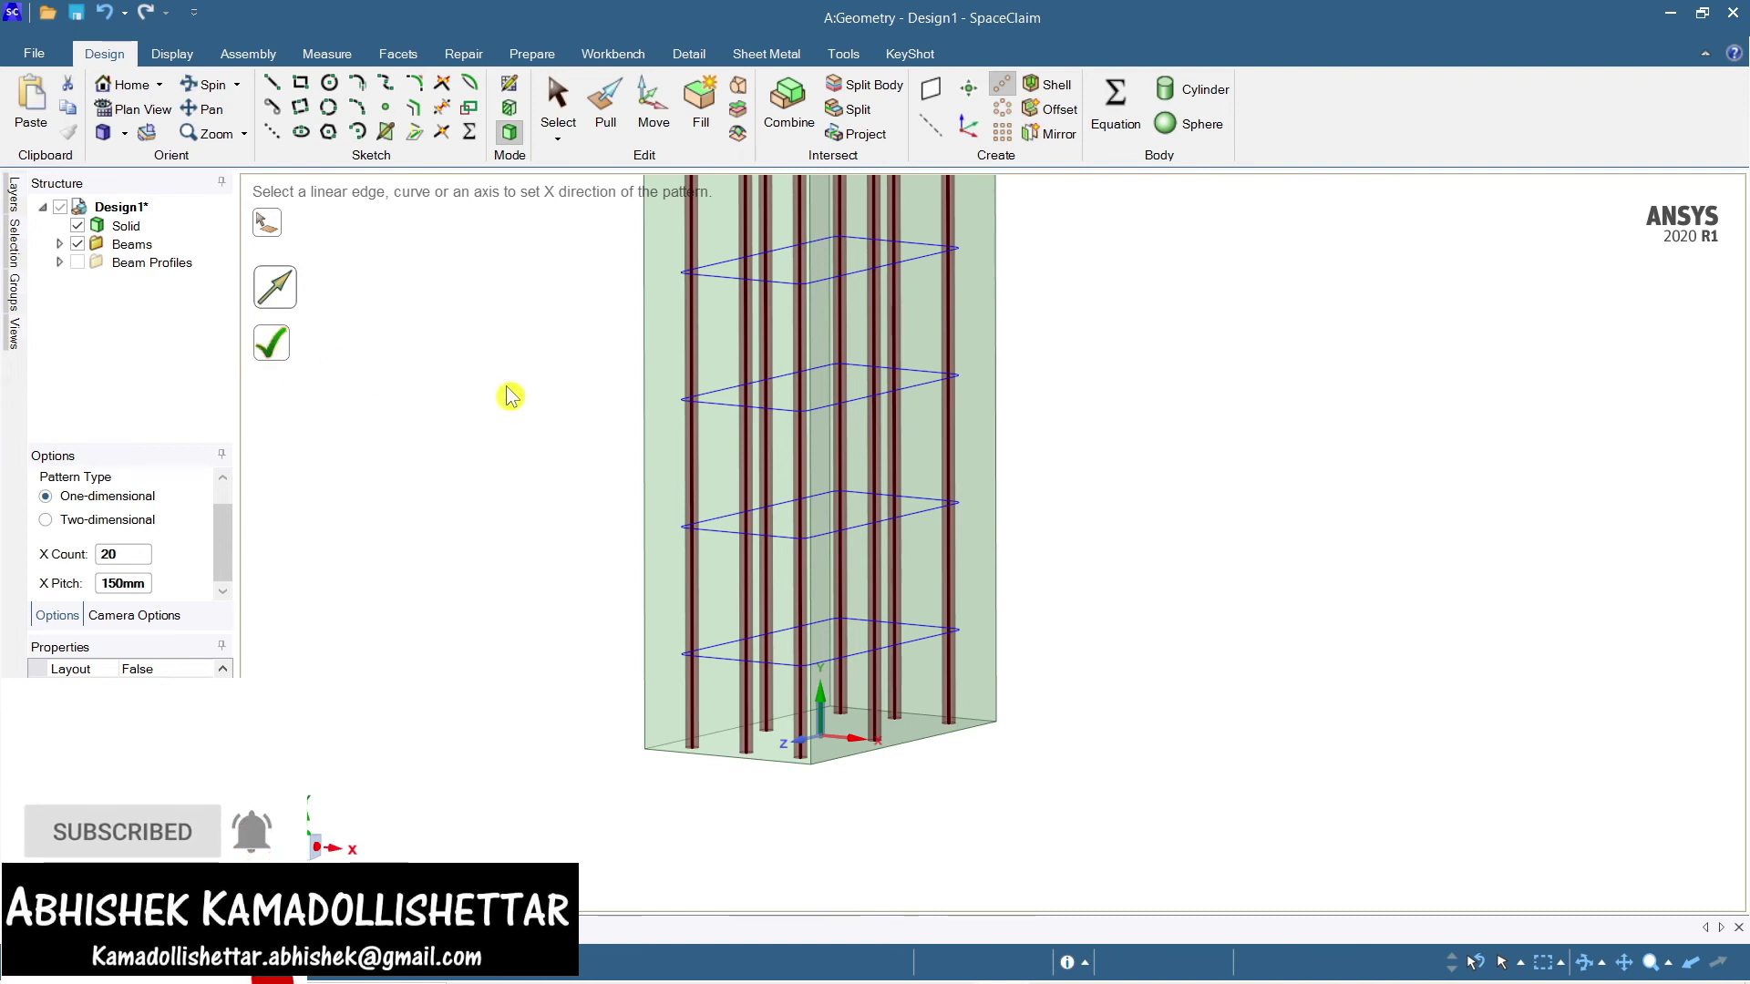
scroll(514, 390, "up", 3)
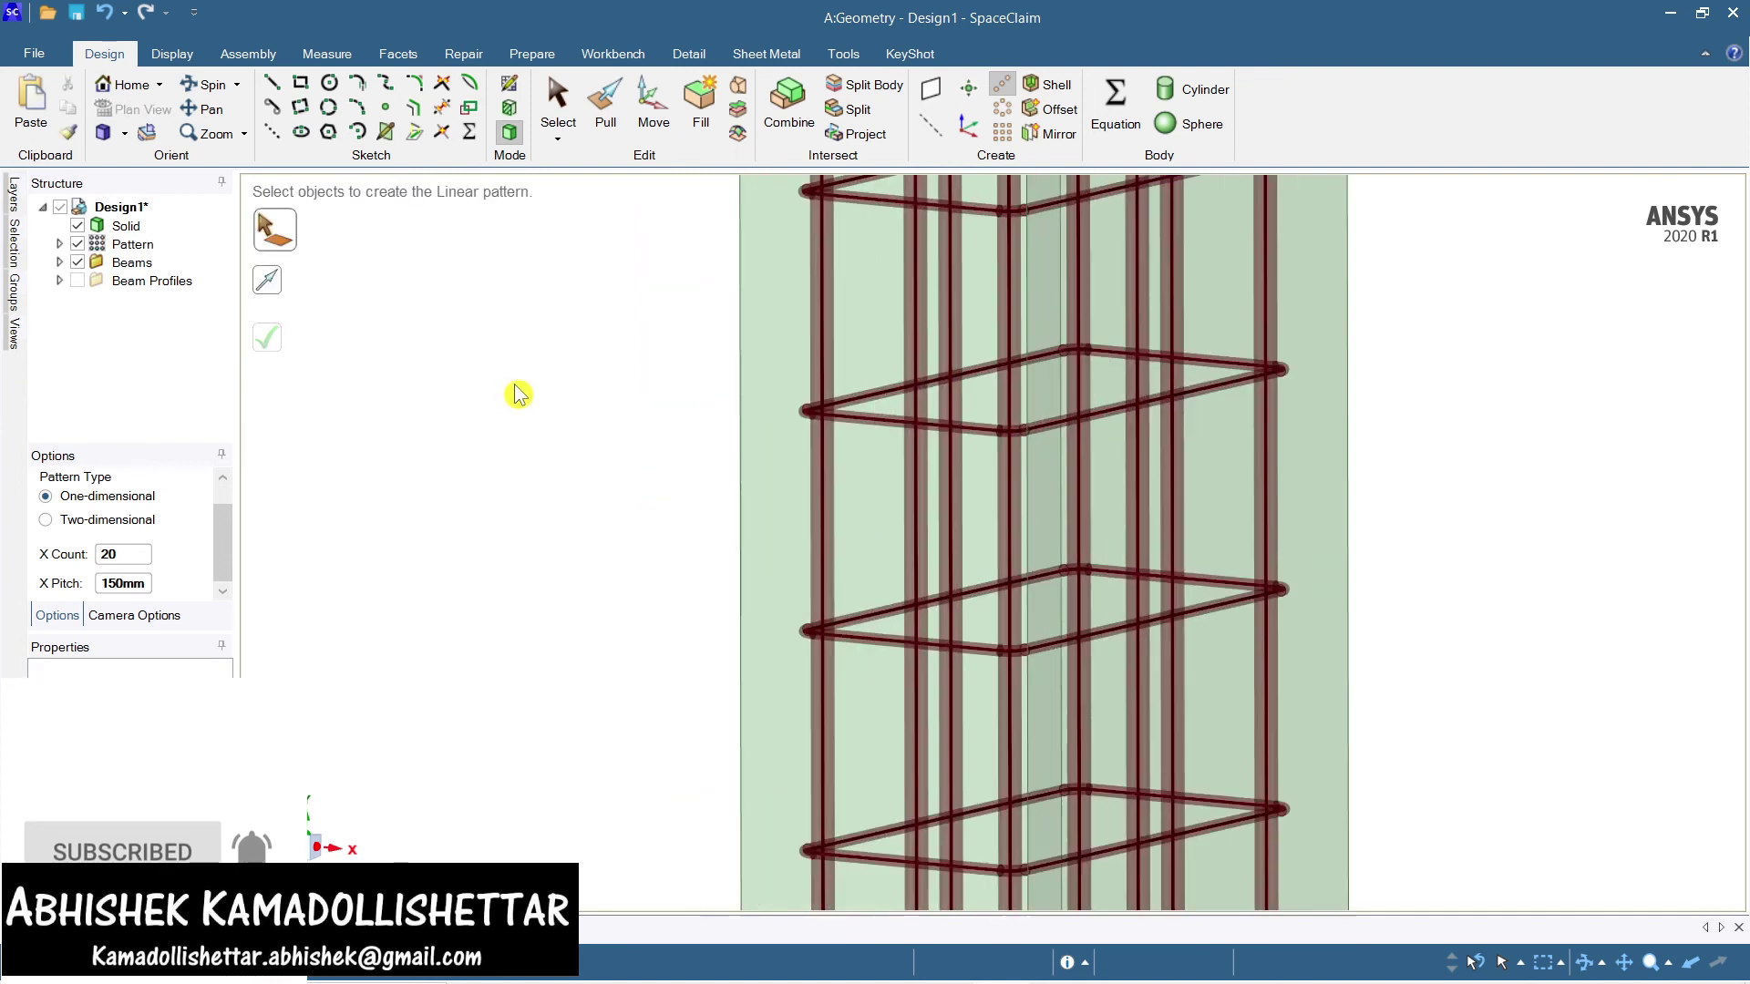
scroll(560, 395, "down", 7)
scroll(610, 656, "up", 4)
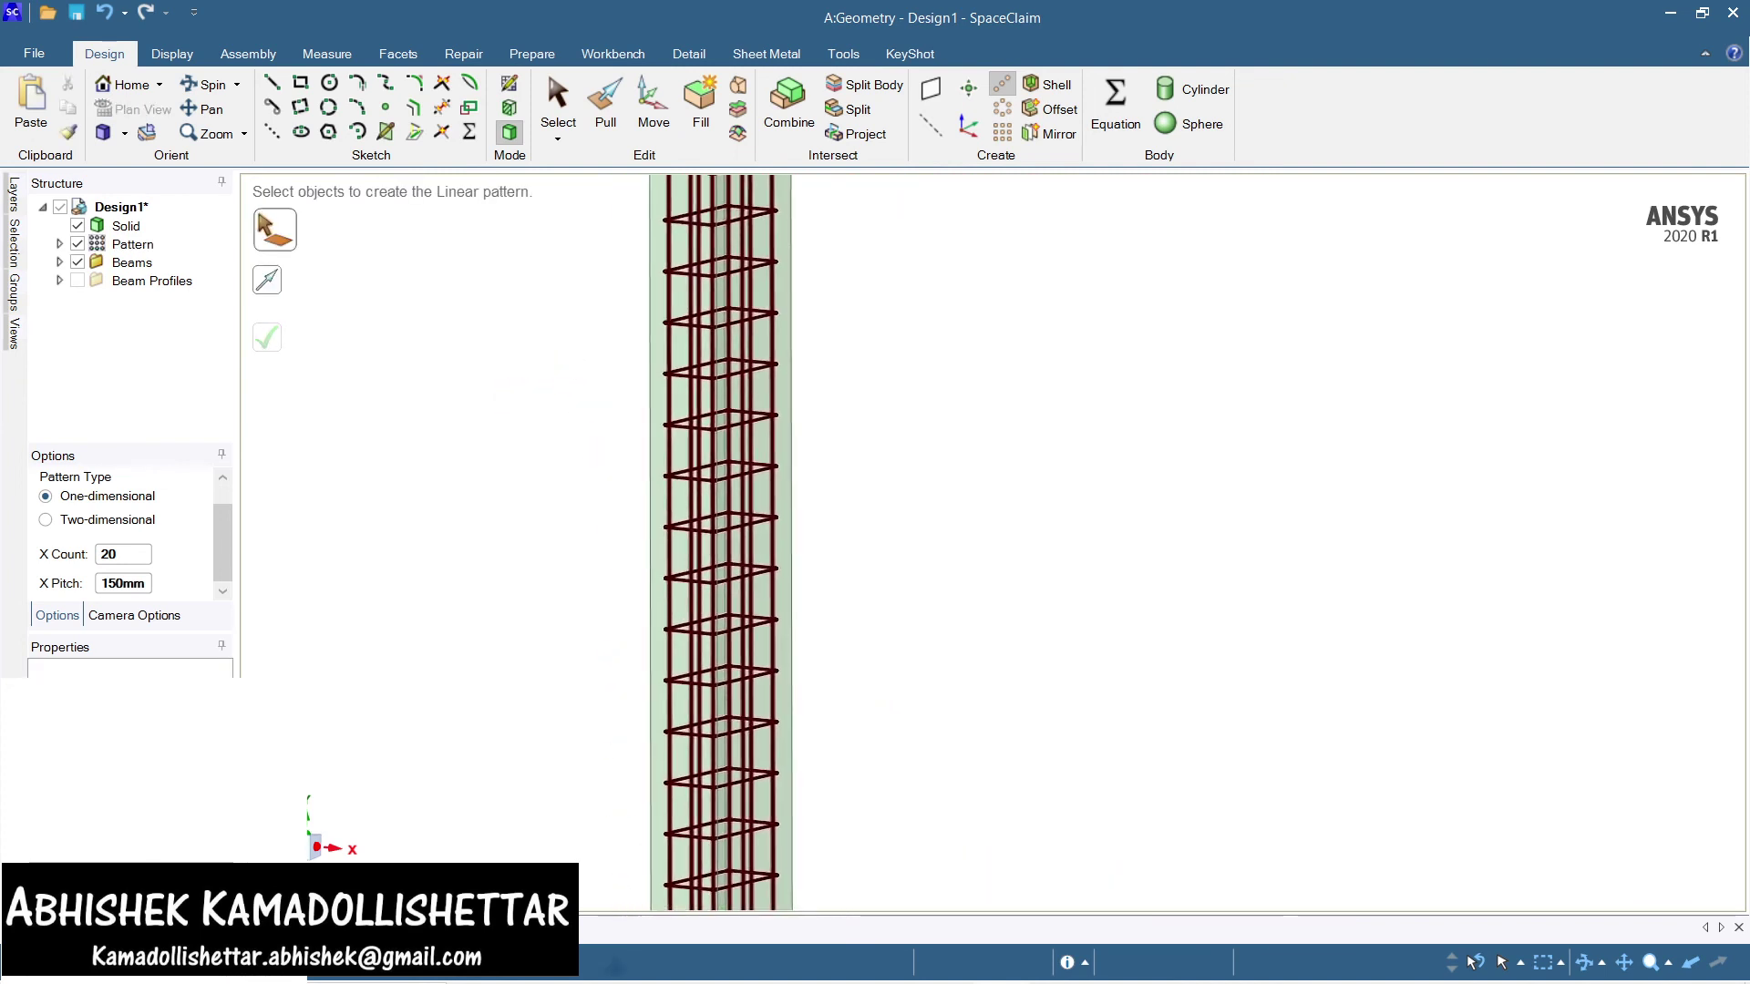
scroll(778, 671, "down", 4)
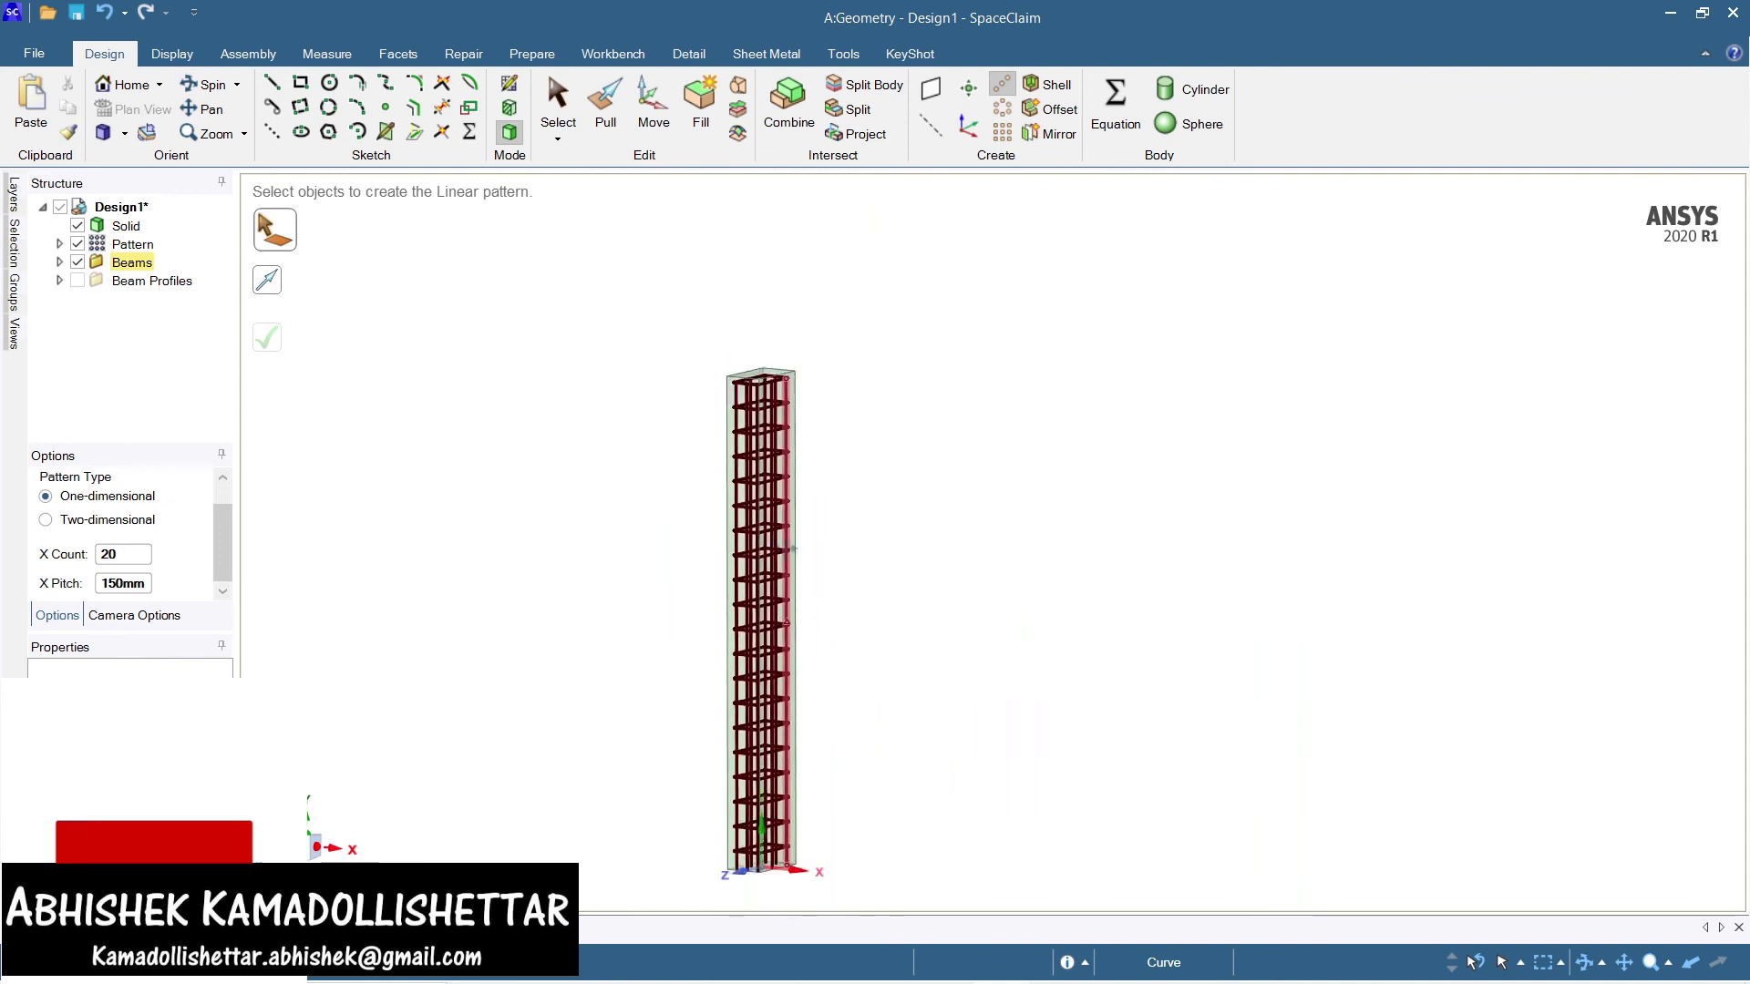
left_click(111, 135)
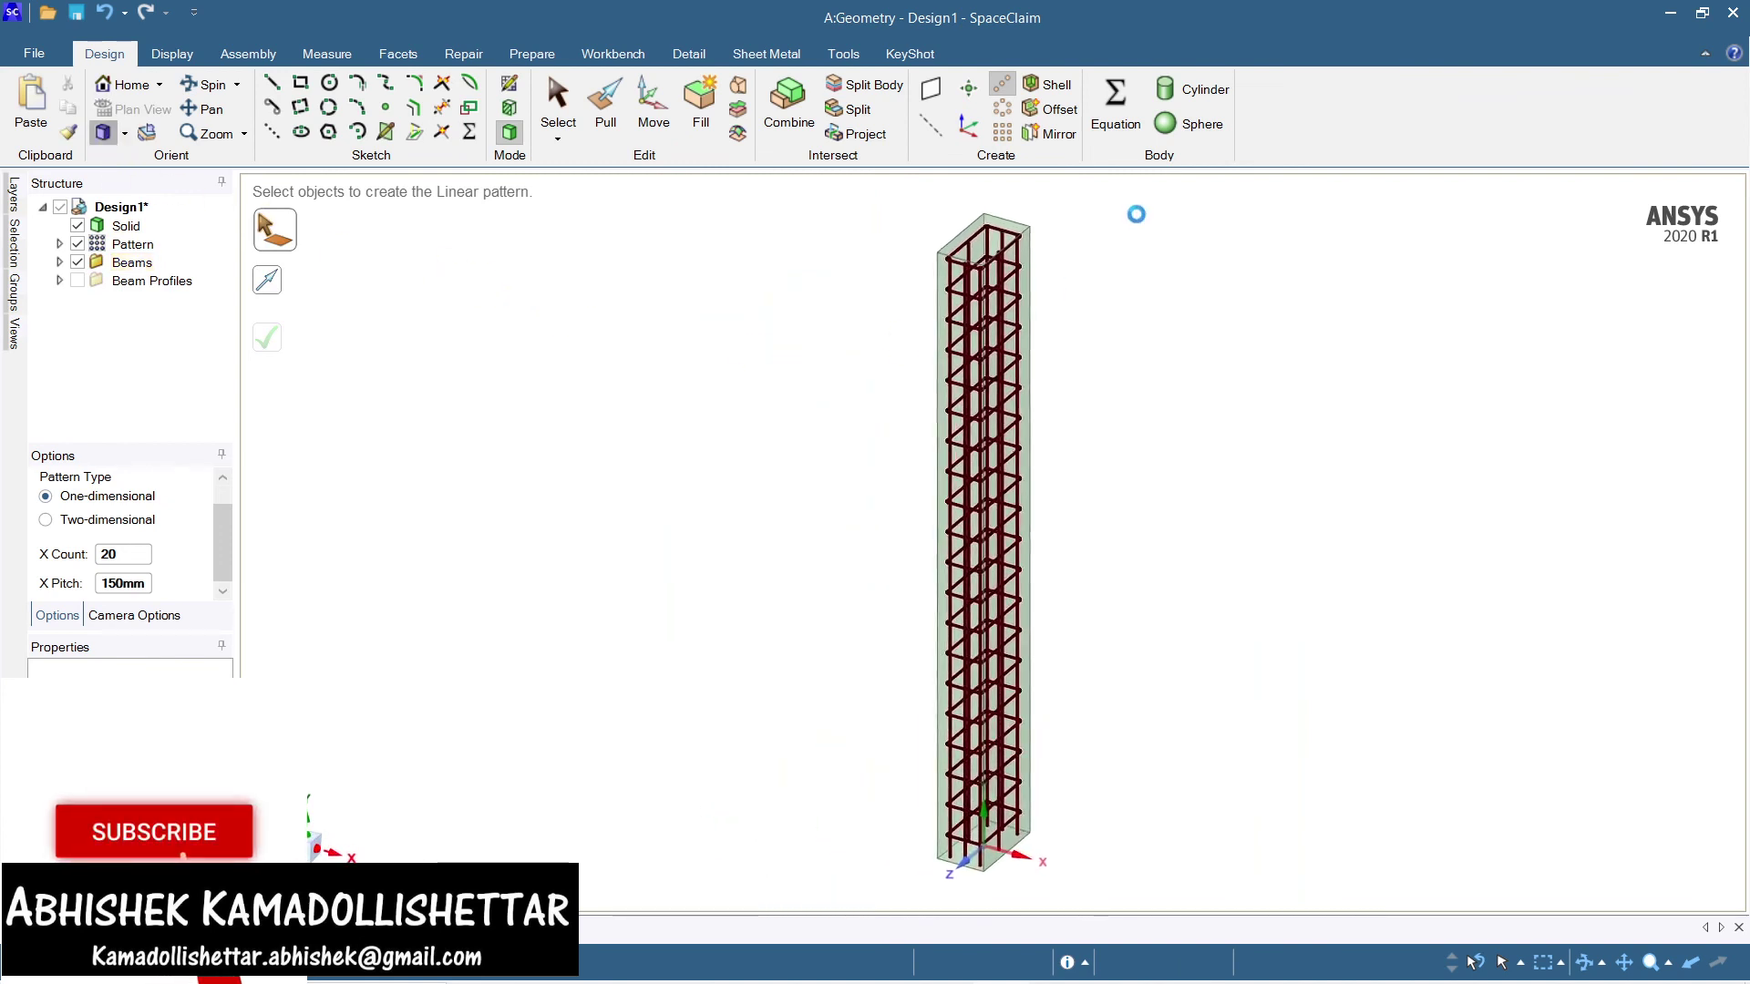
scroll(993, 211, "up", 5)
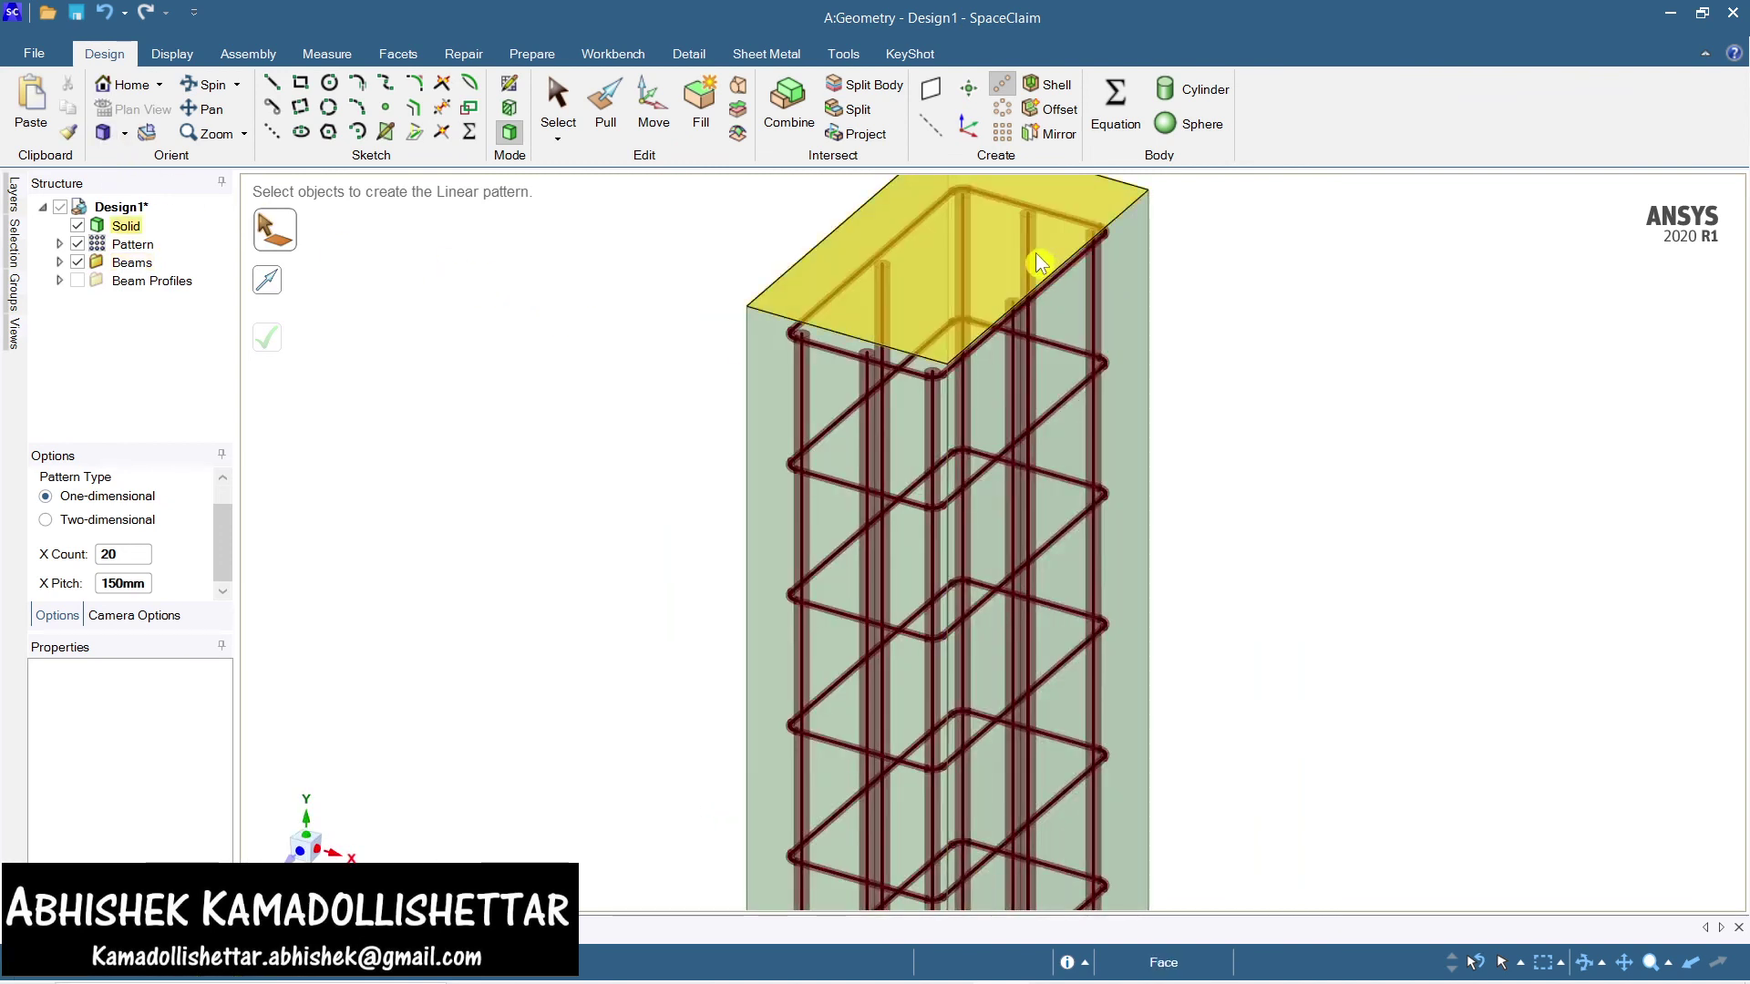
Inspect the column's top face in a plan view, then return to isometric
left_click(1007, 219)
left_click(133, 108)
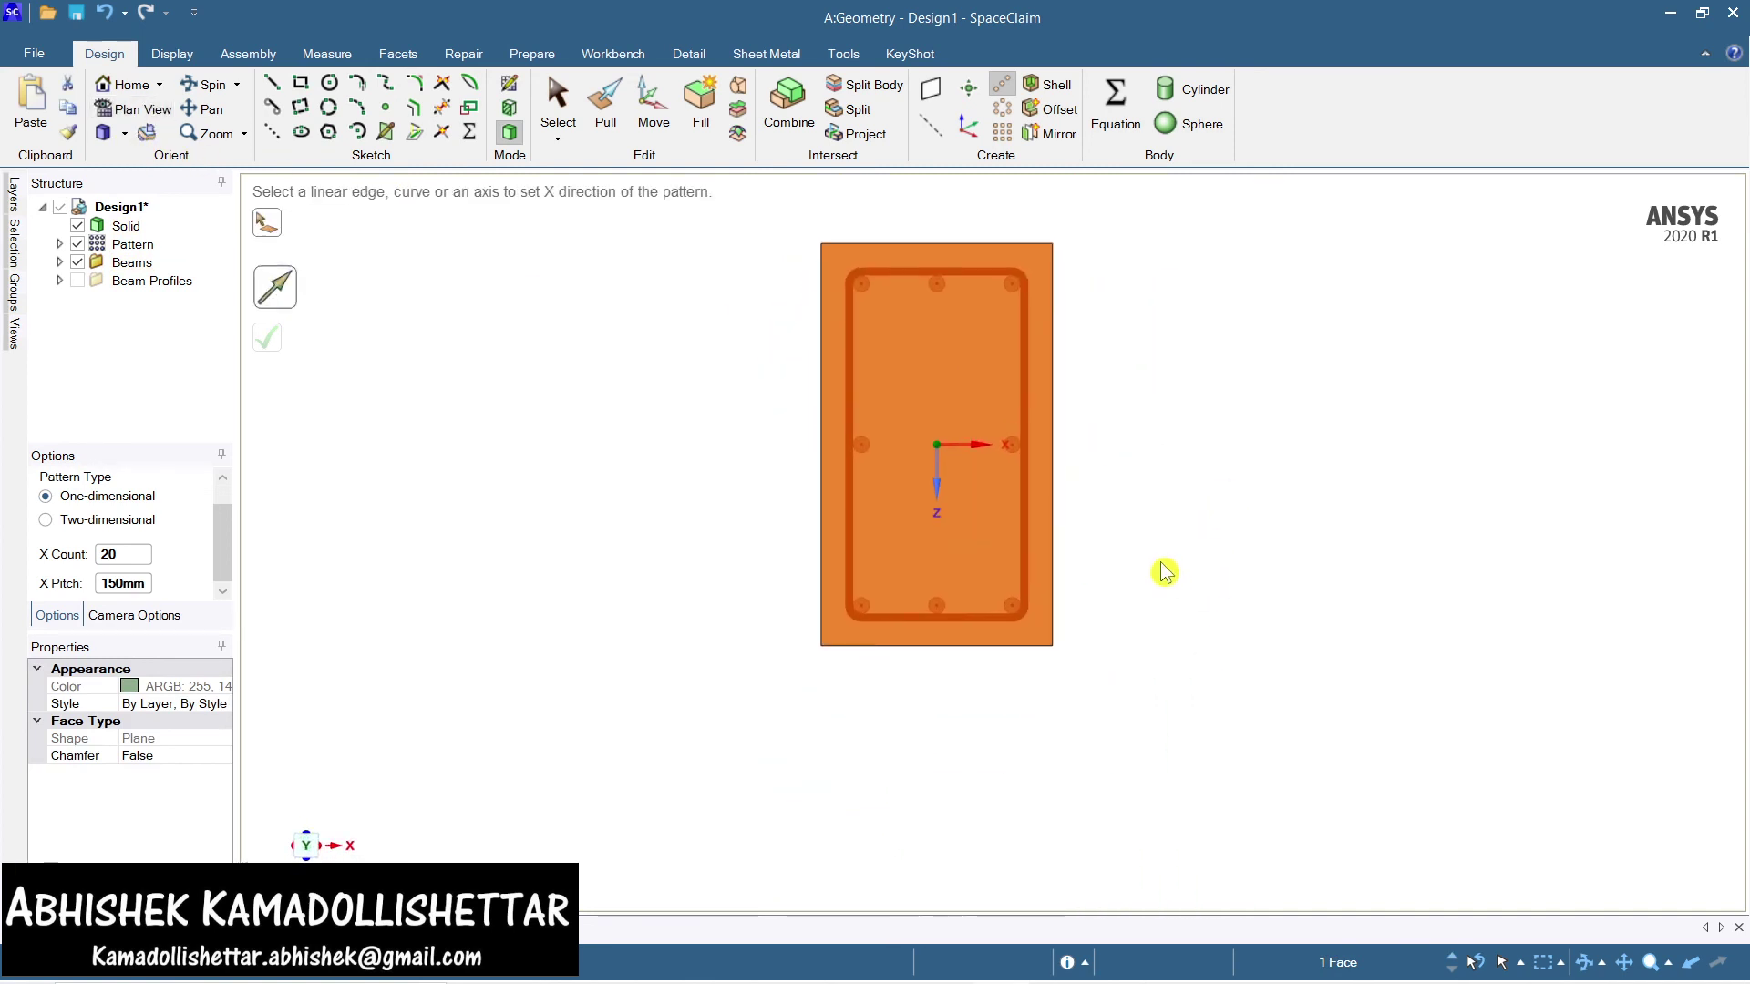
left_click(1212, 568)
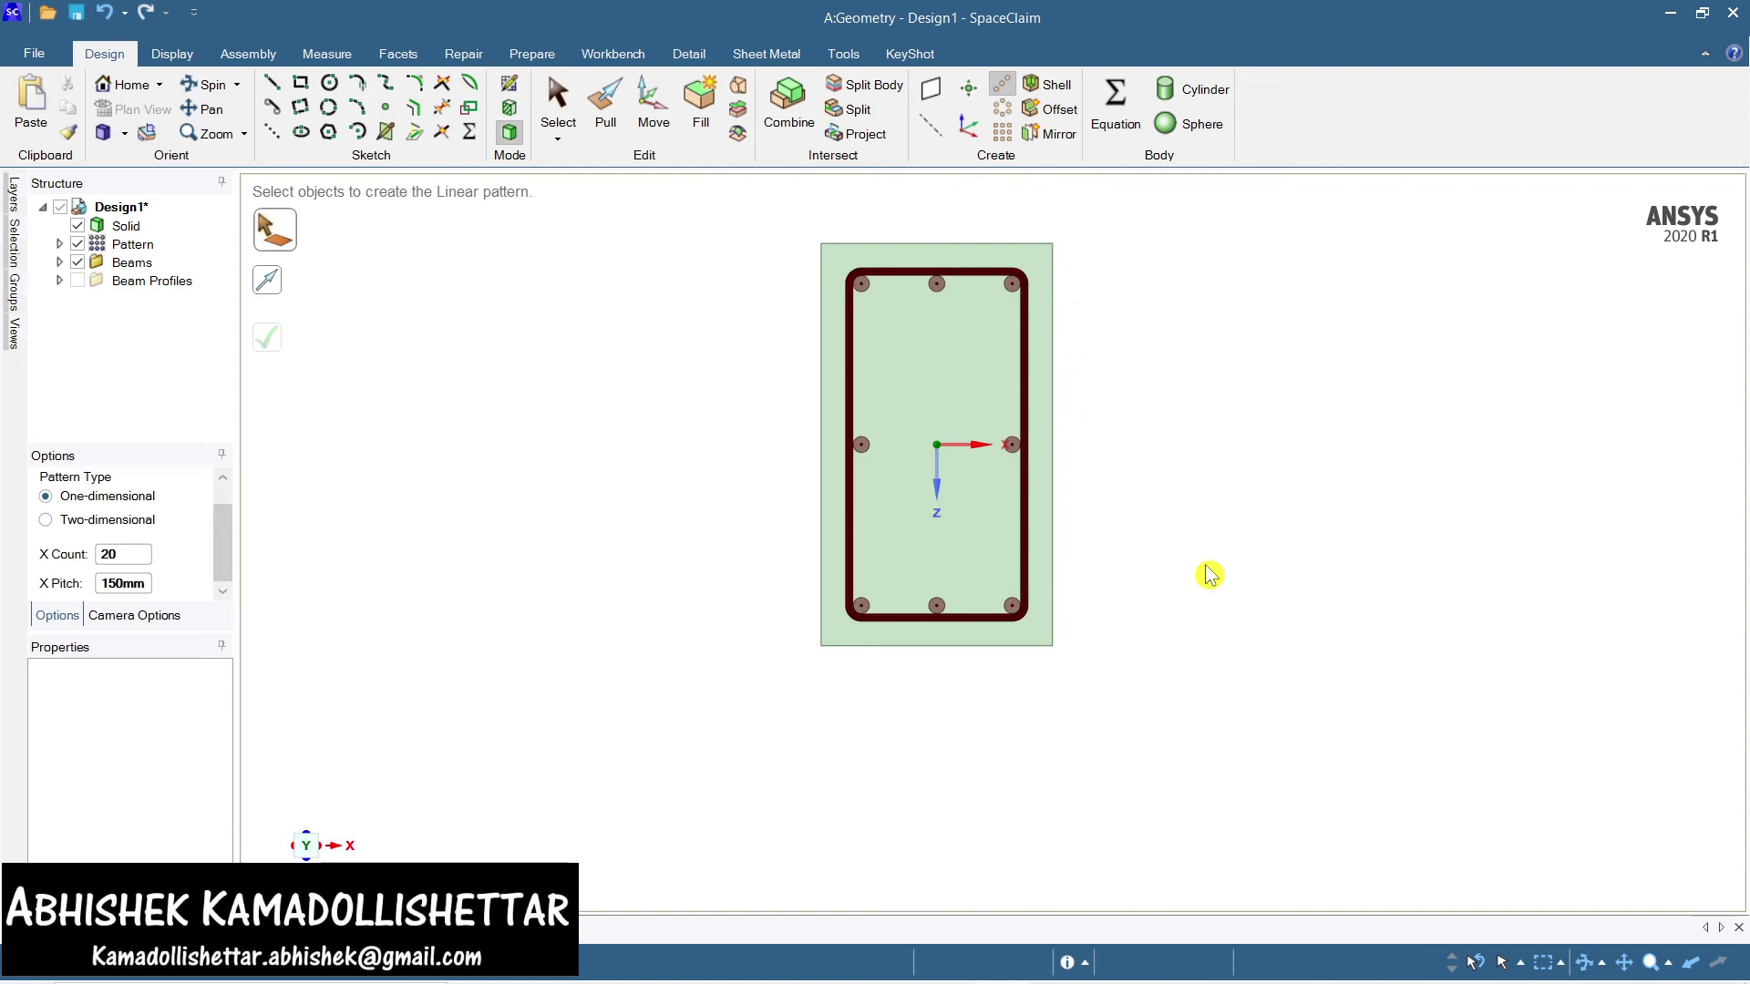
left_click(968, 375)
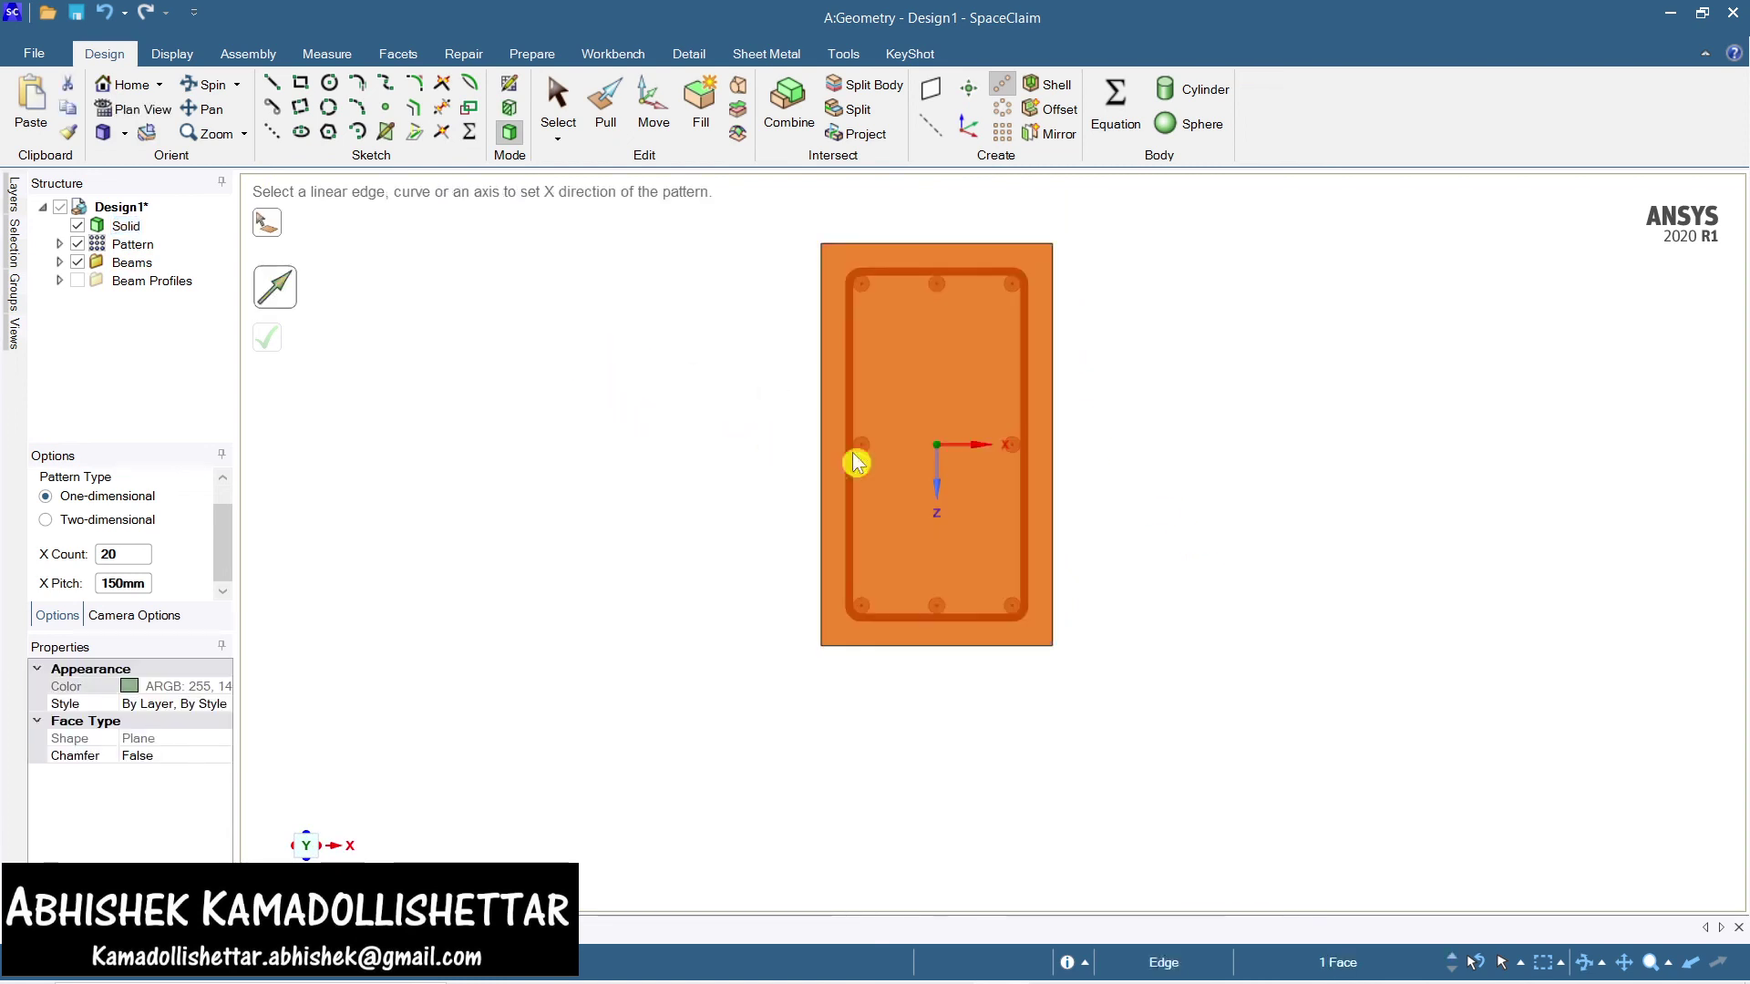
left_click(1161, 446)
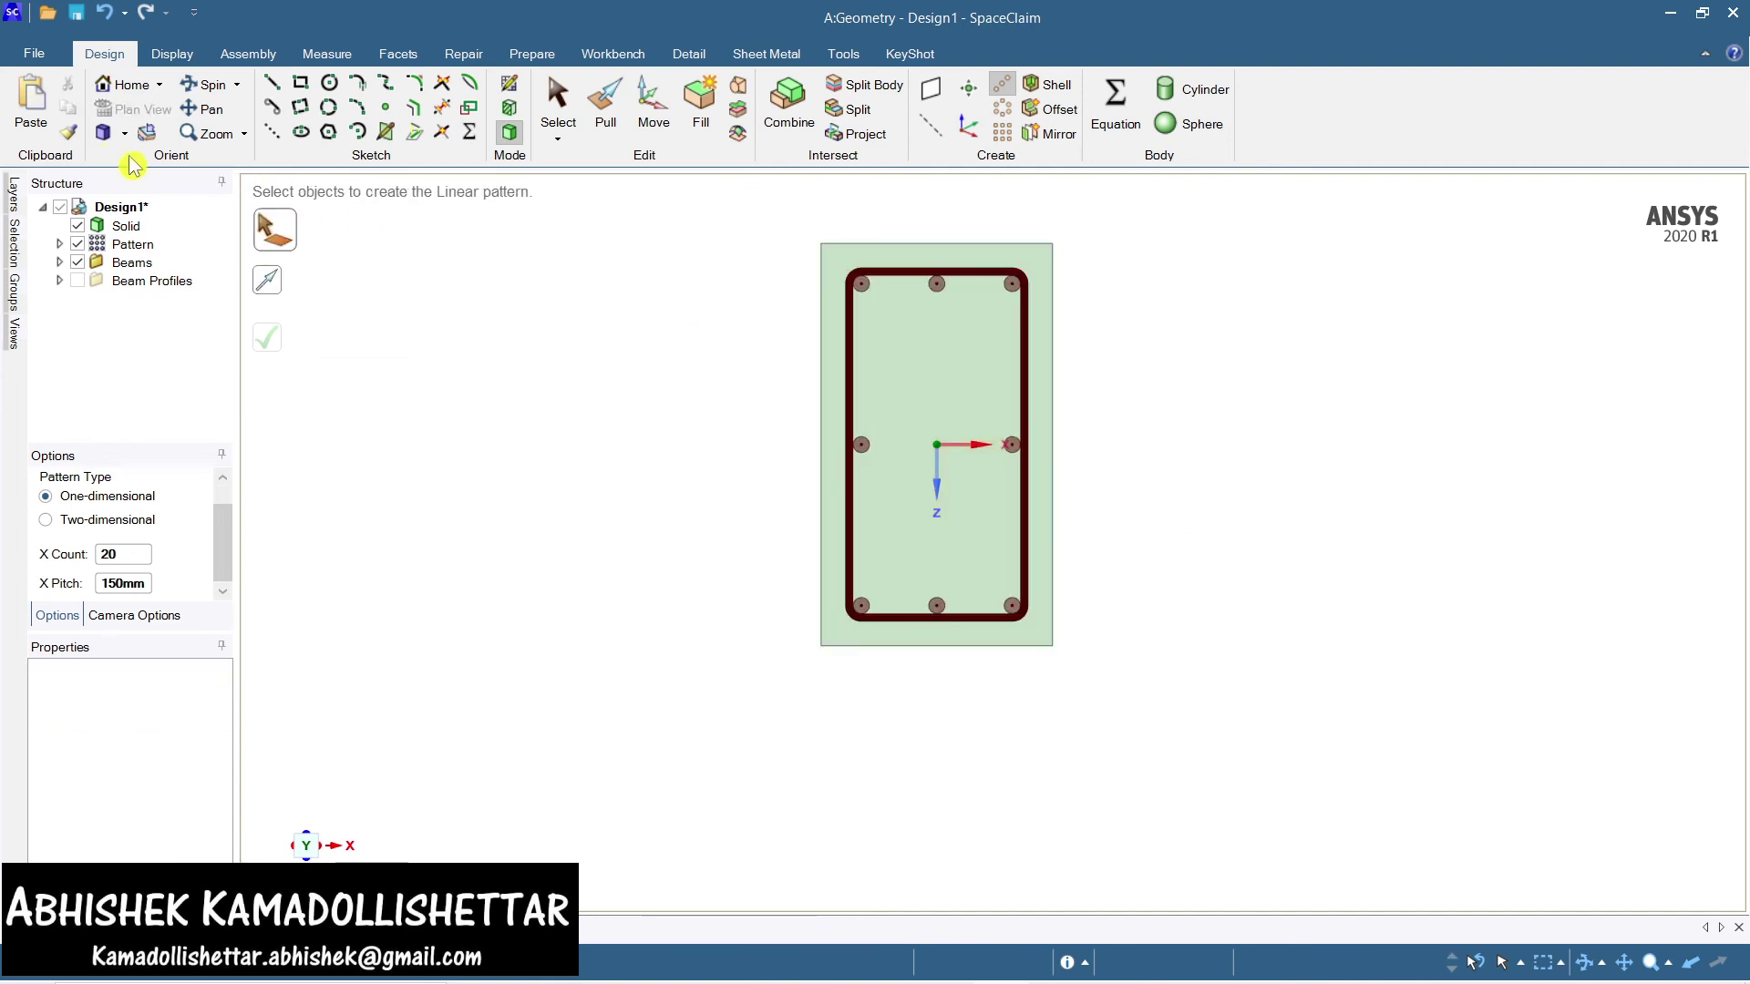
scroll(1048, 390, "up", 3)
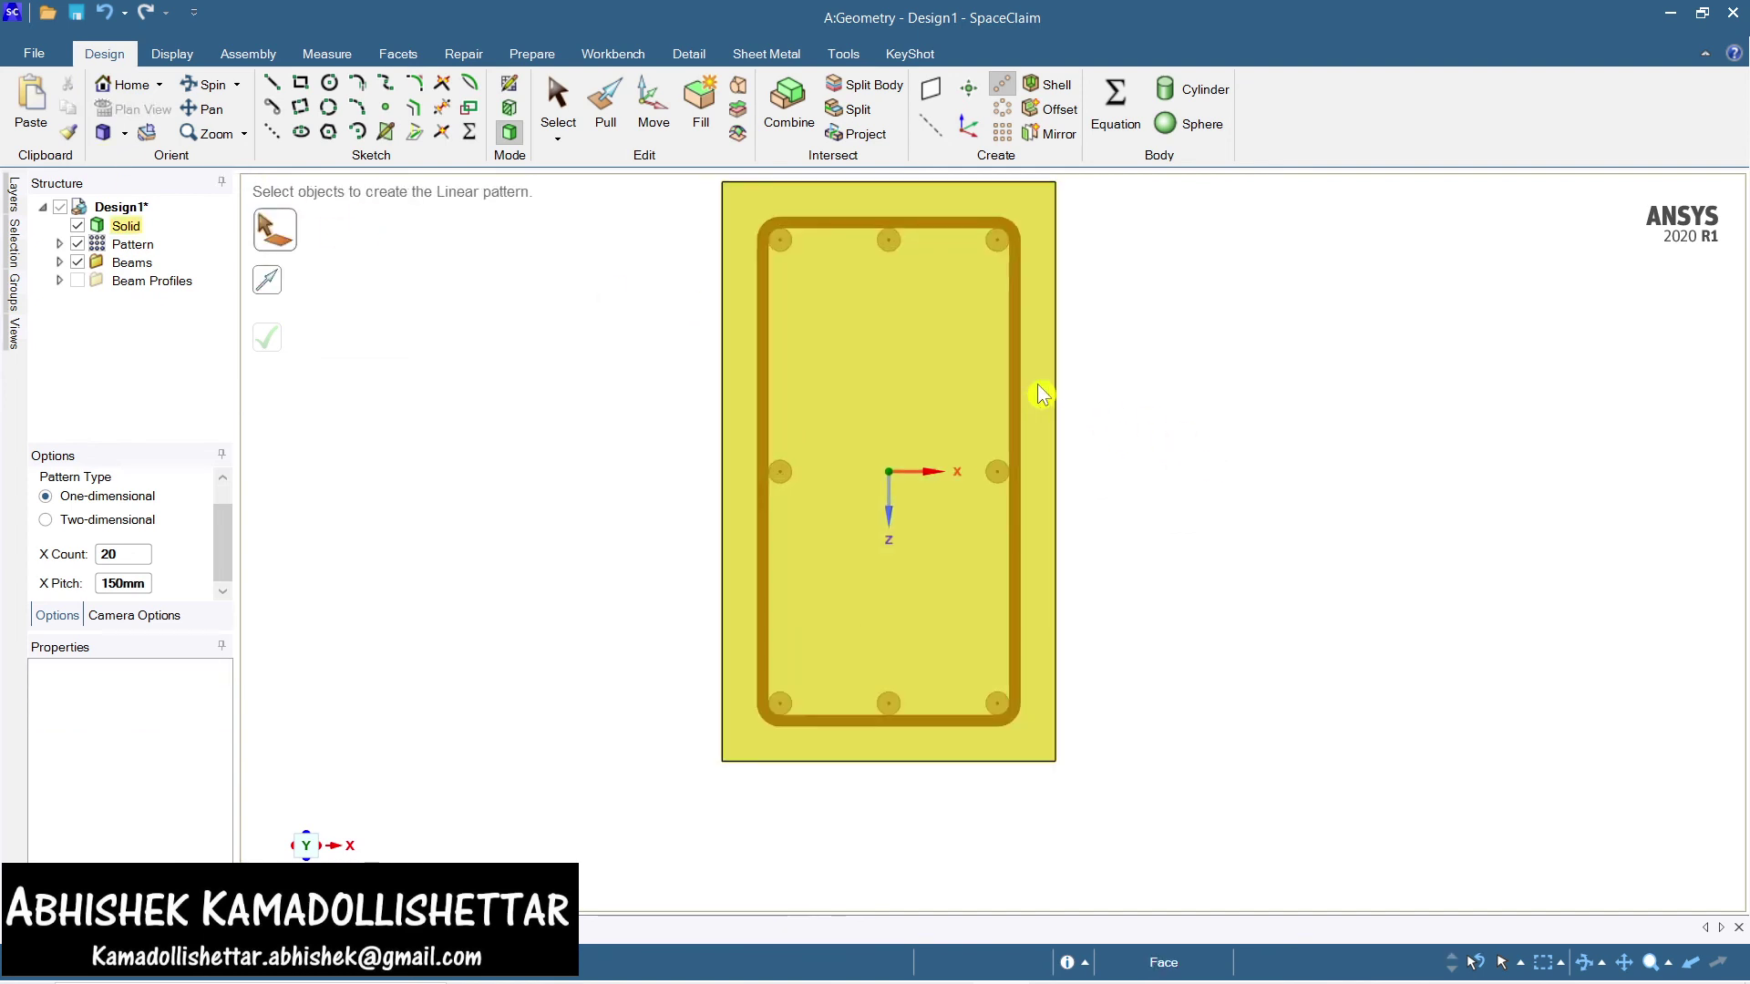
scroll(1107, 488, "up", 4)
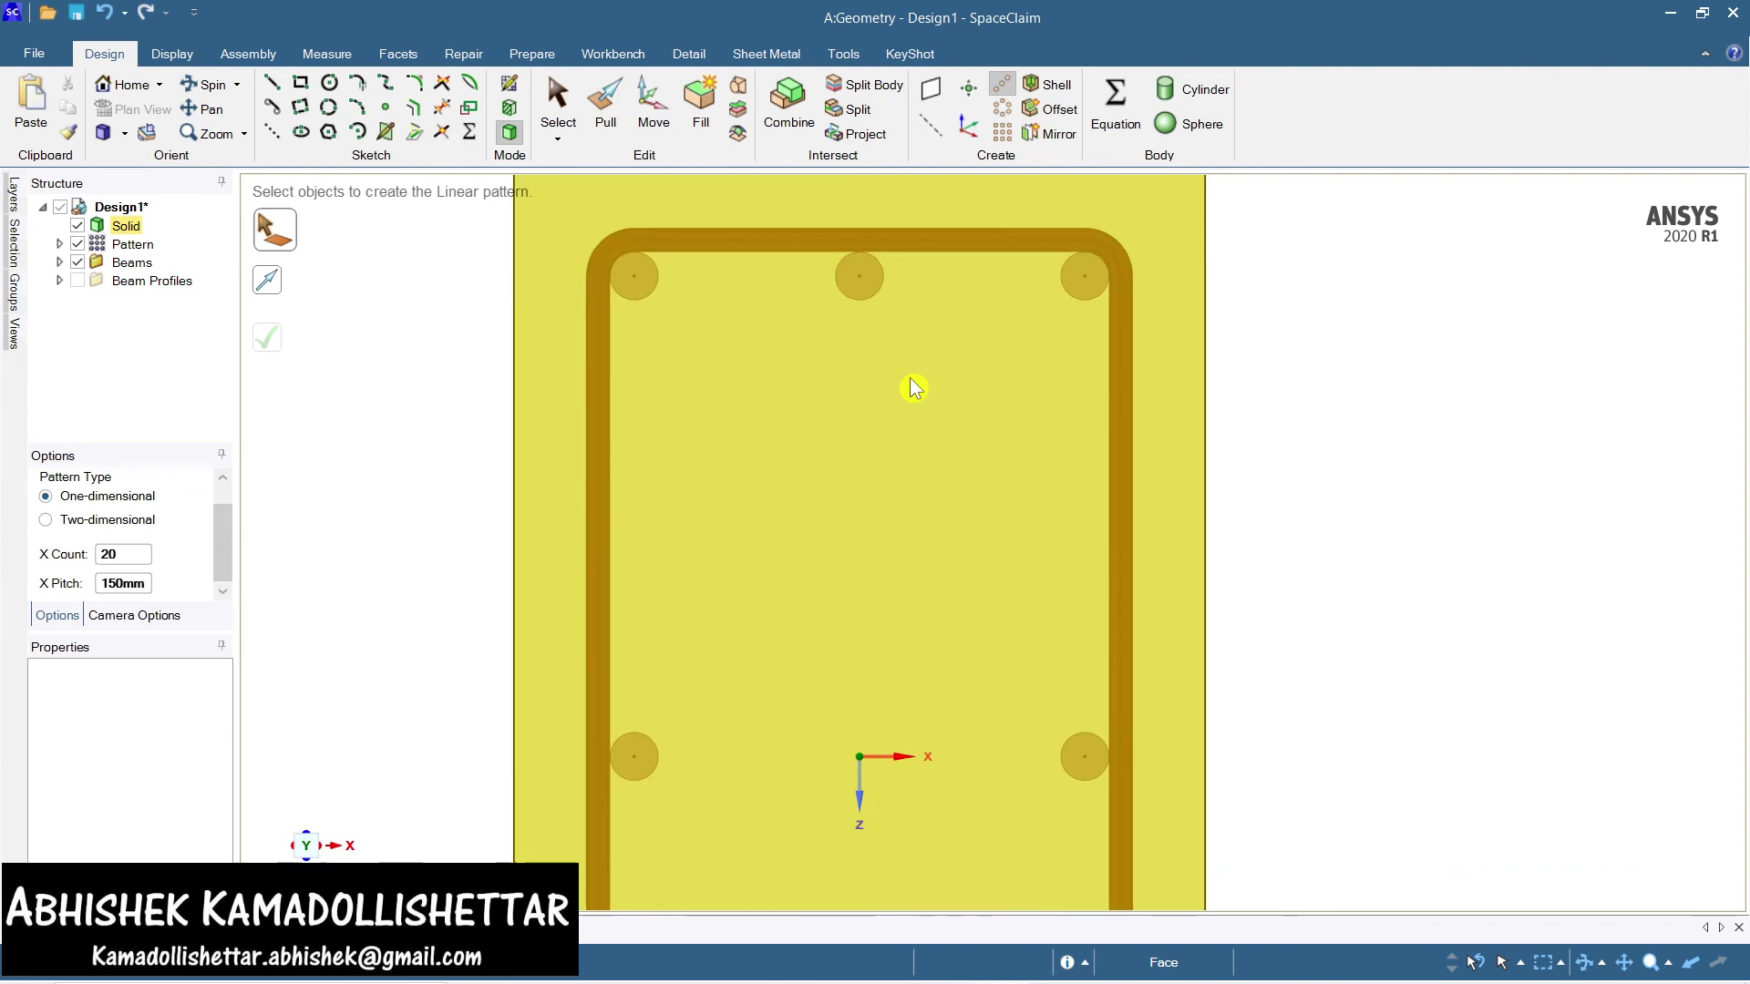
scroll(987, 435, "down", 3)
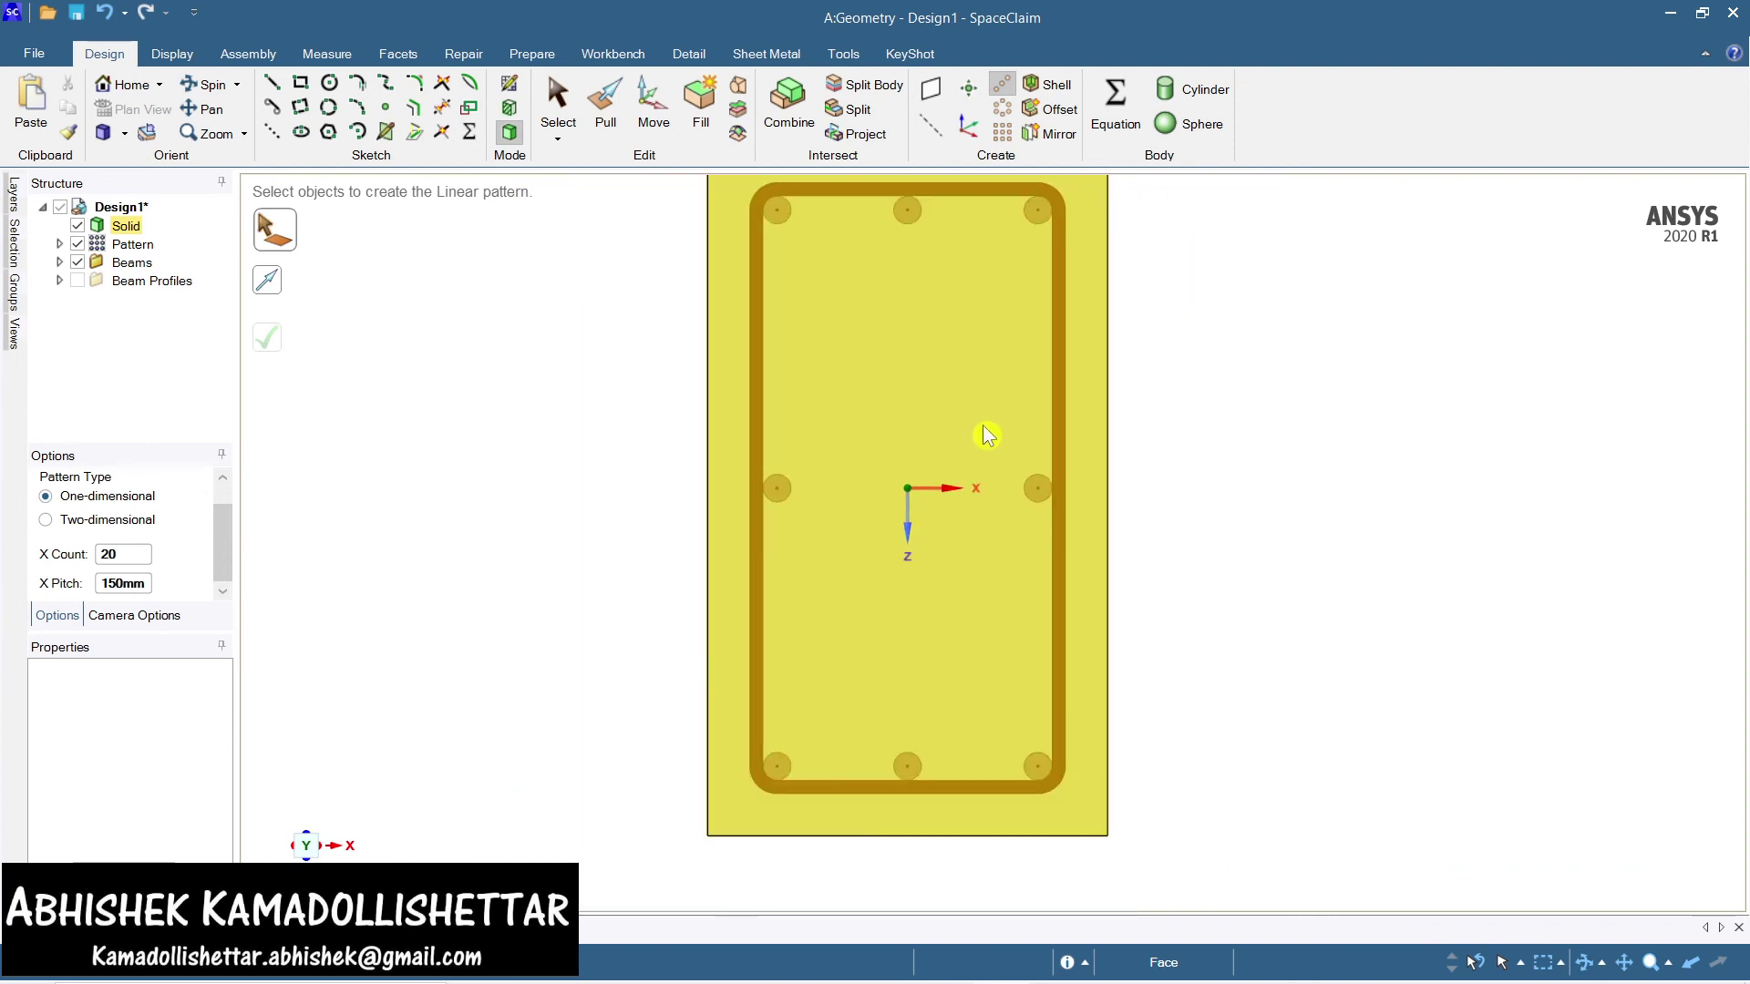
middle_click_drag(981, 498, 911, 502, "shift")
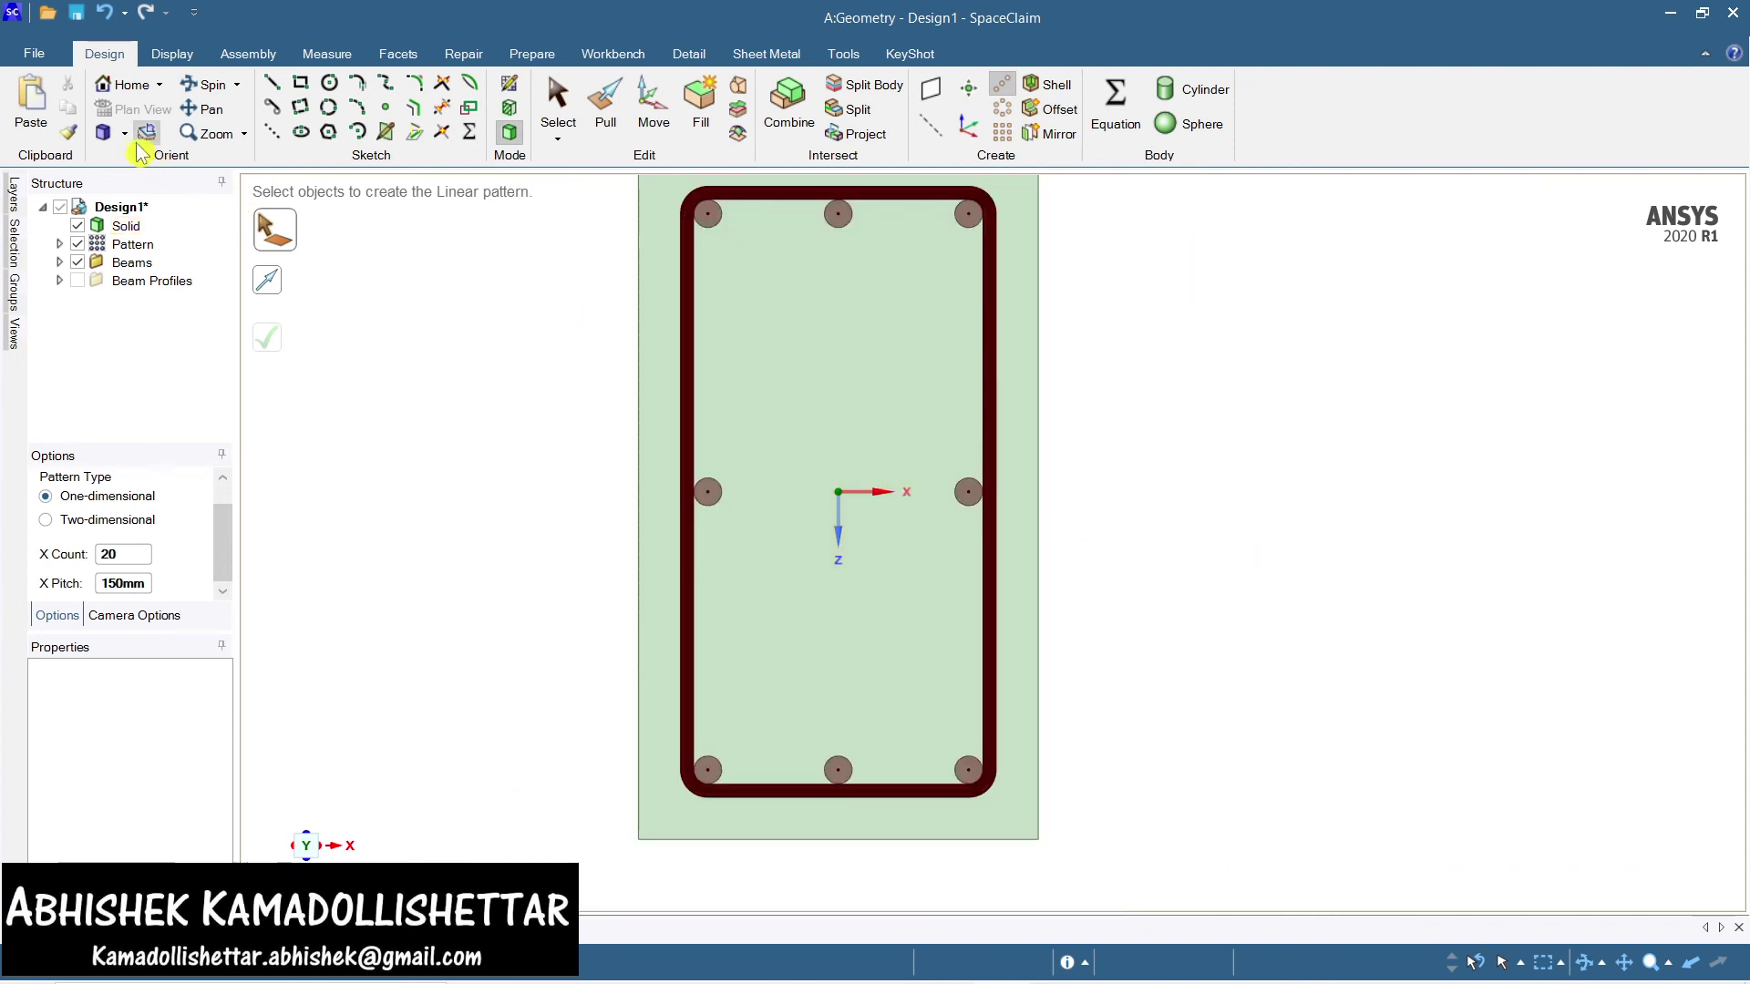
left_click(105, 134)
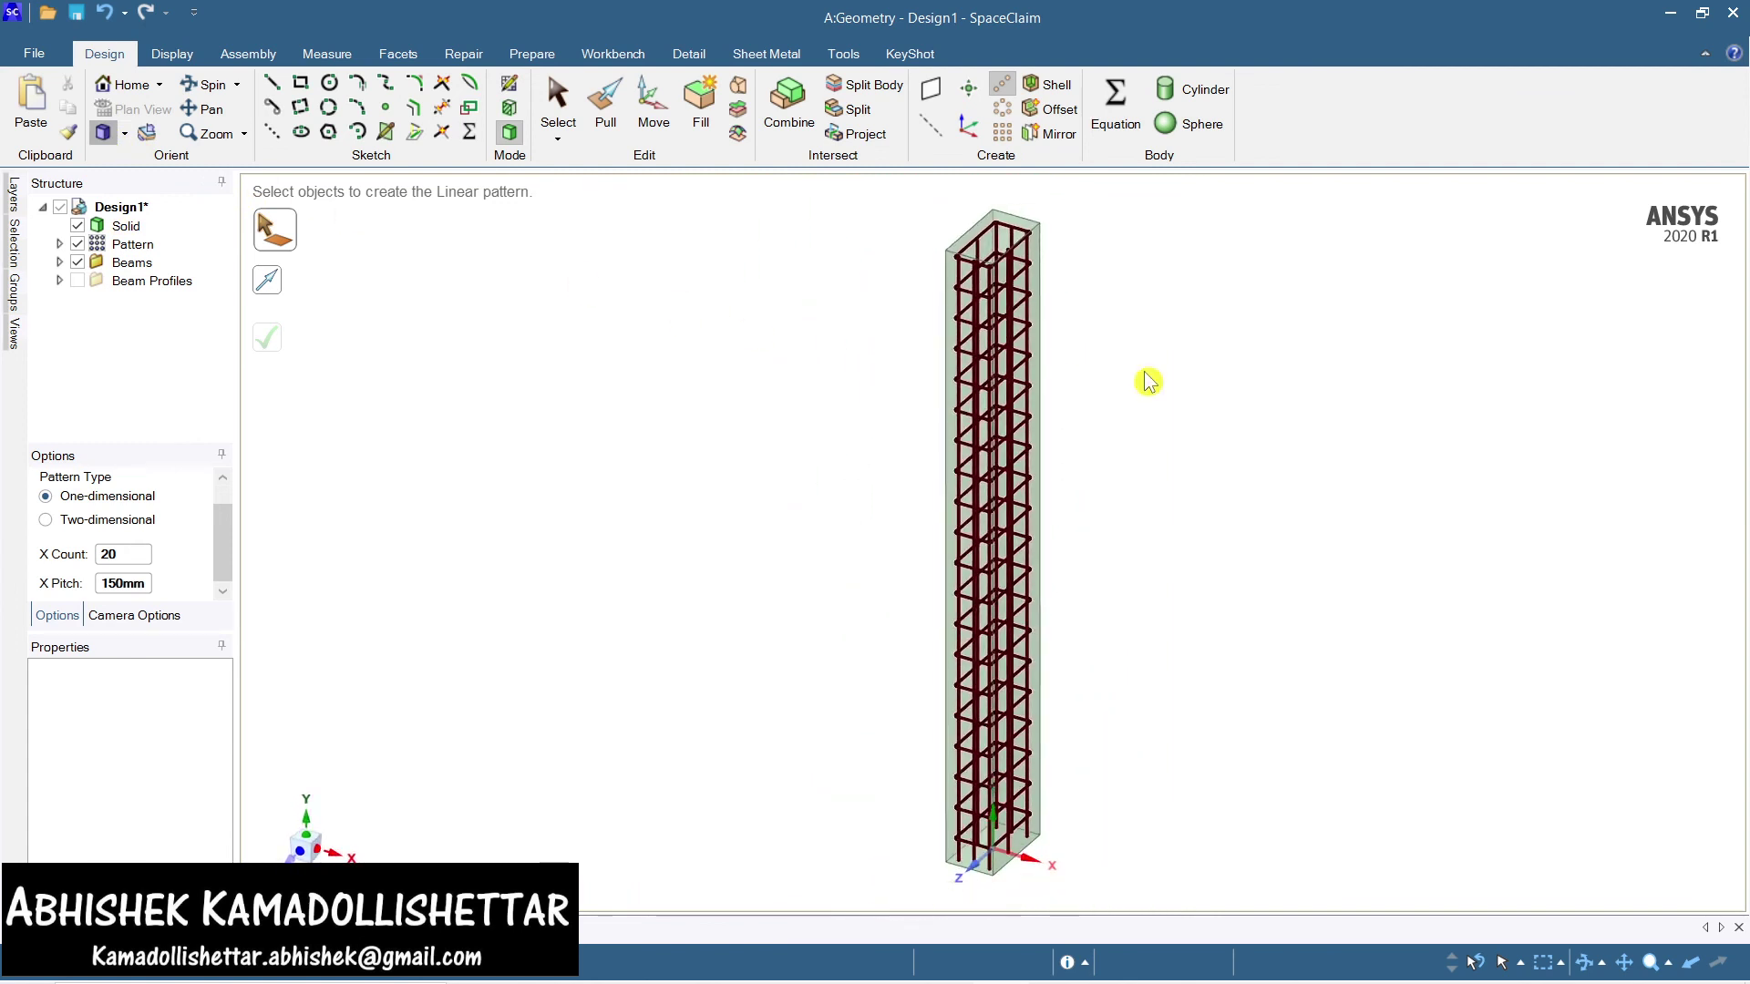
scroll(1030, 264, "up", 5)
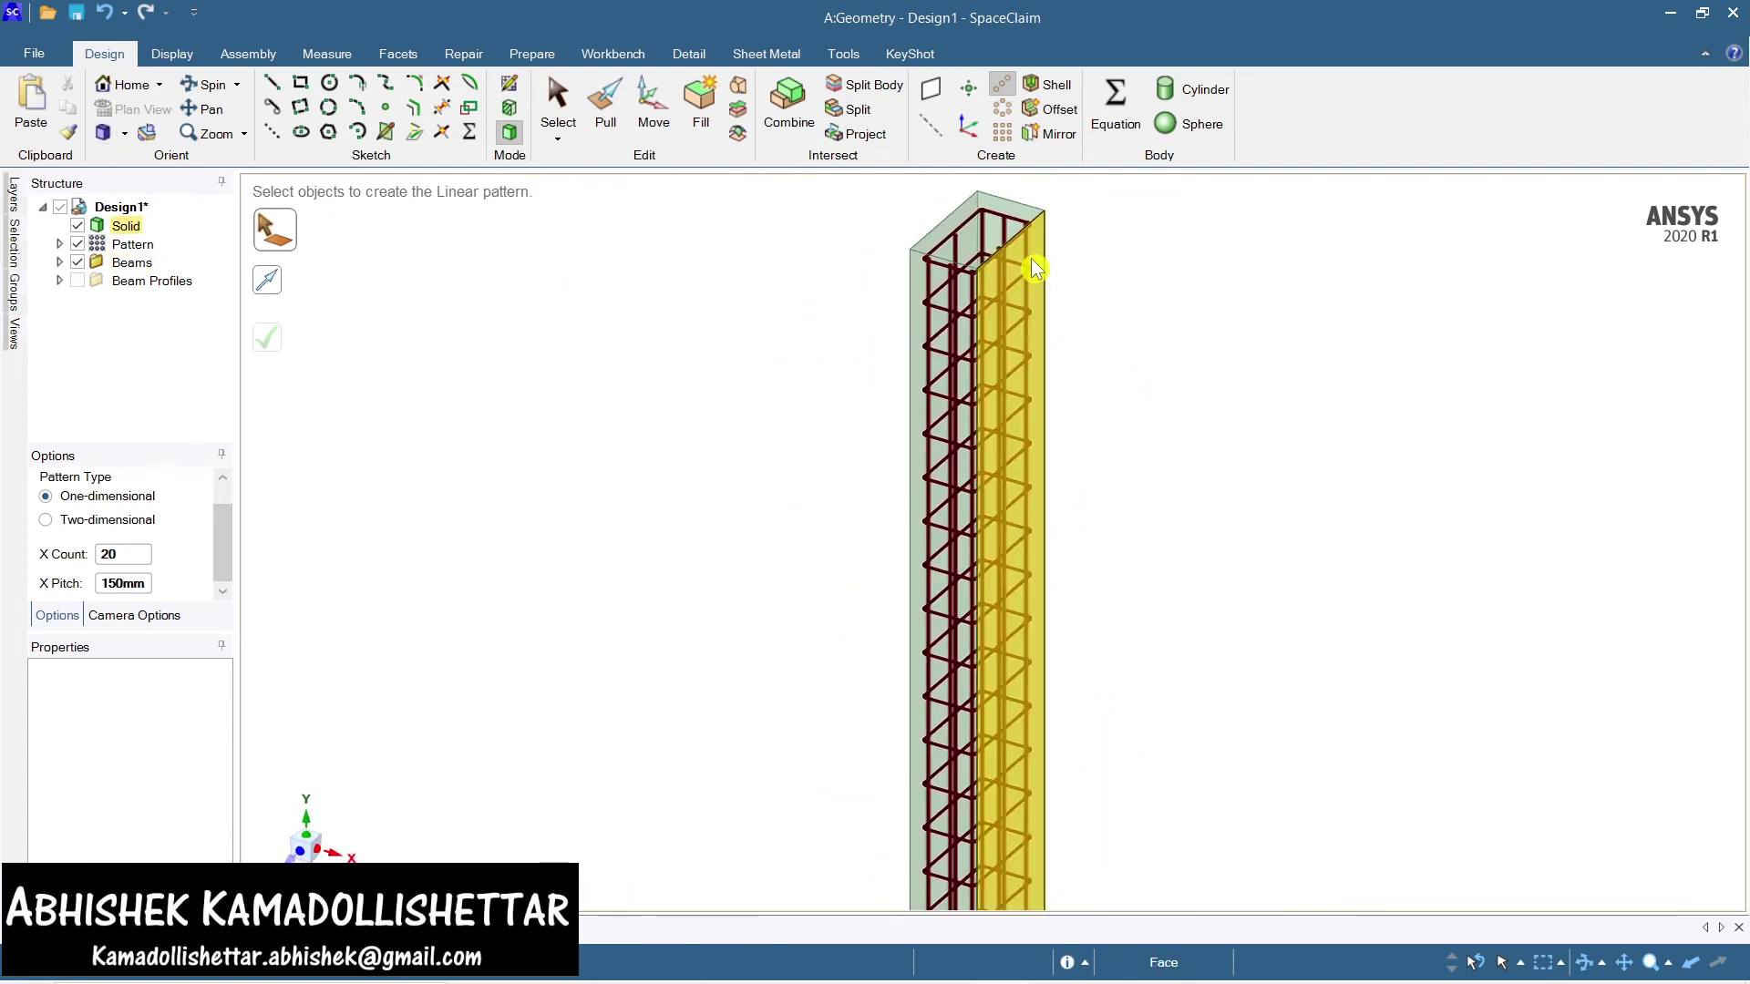
middle_click_drag(1014, 256, 1014, 327, "shift")
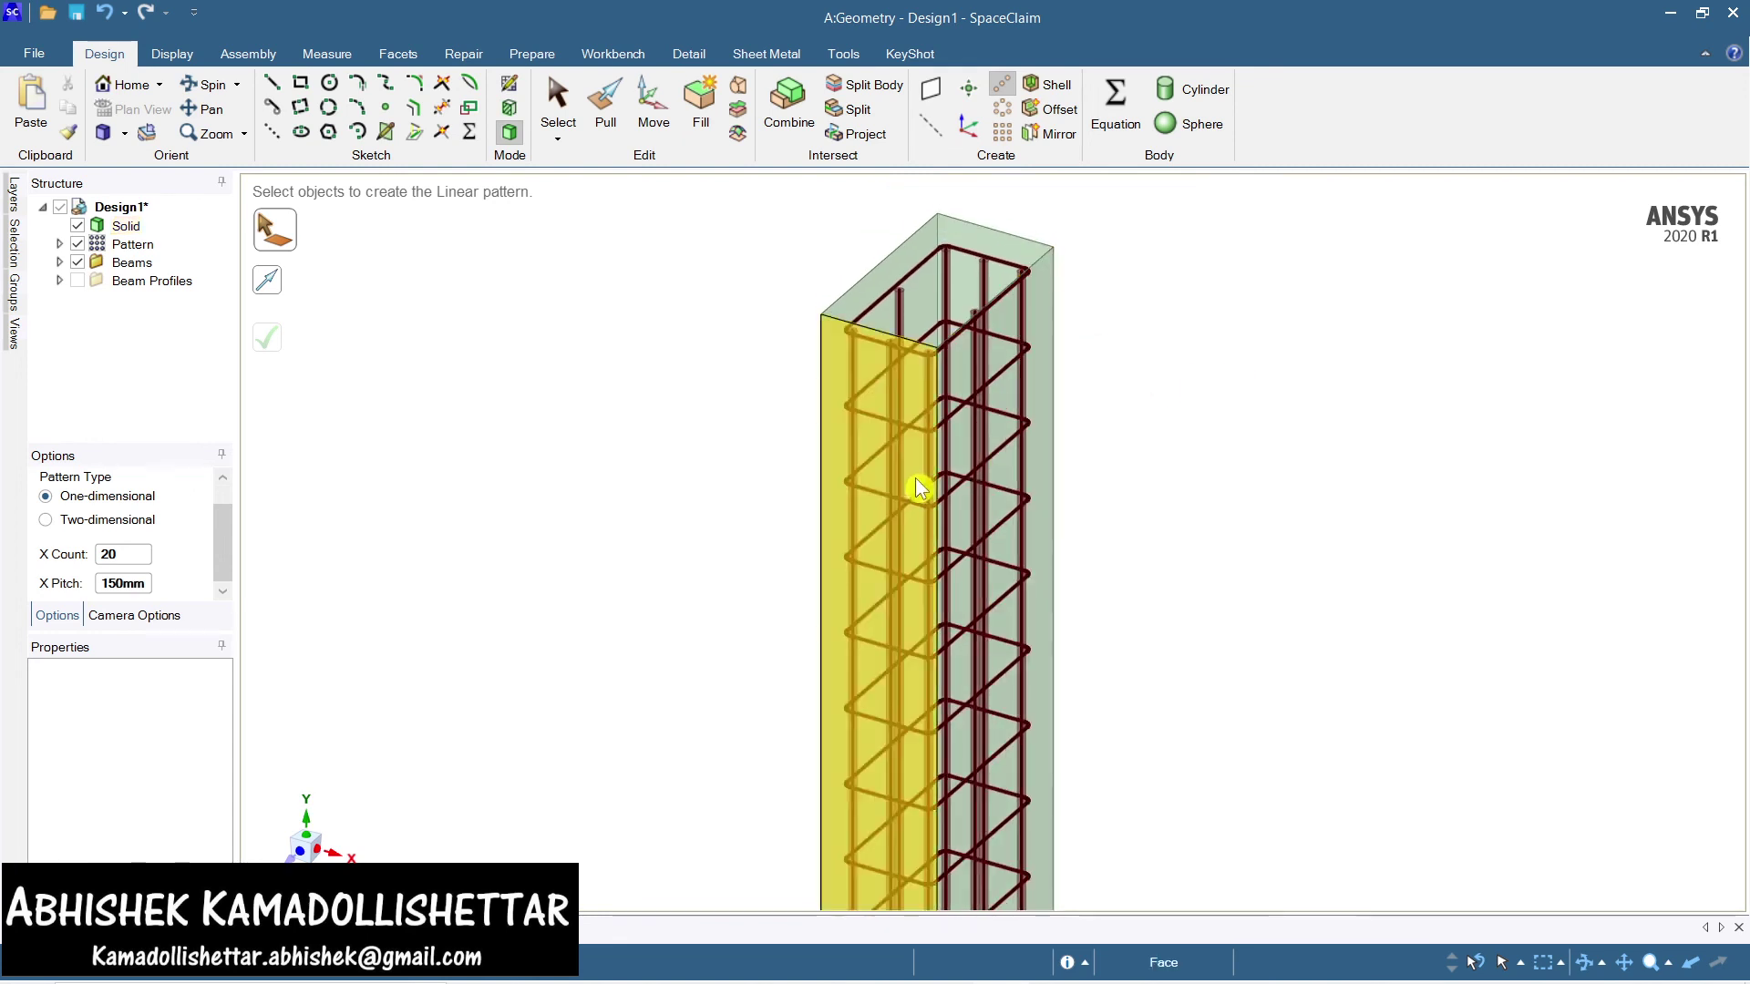
Colour the column solid light grey and exit the pattern tool
left_click(1050, 306)
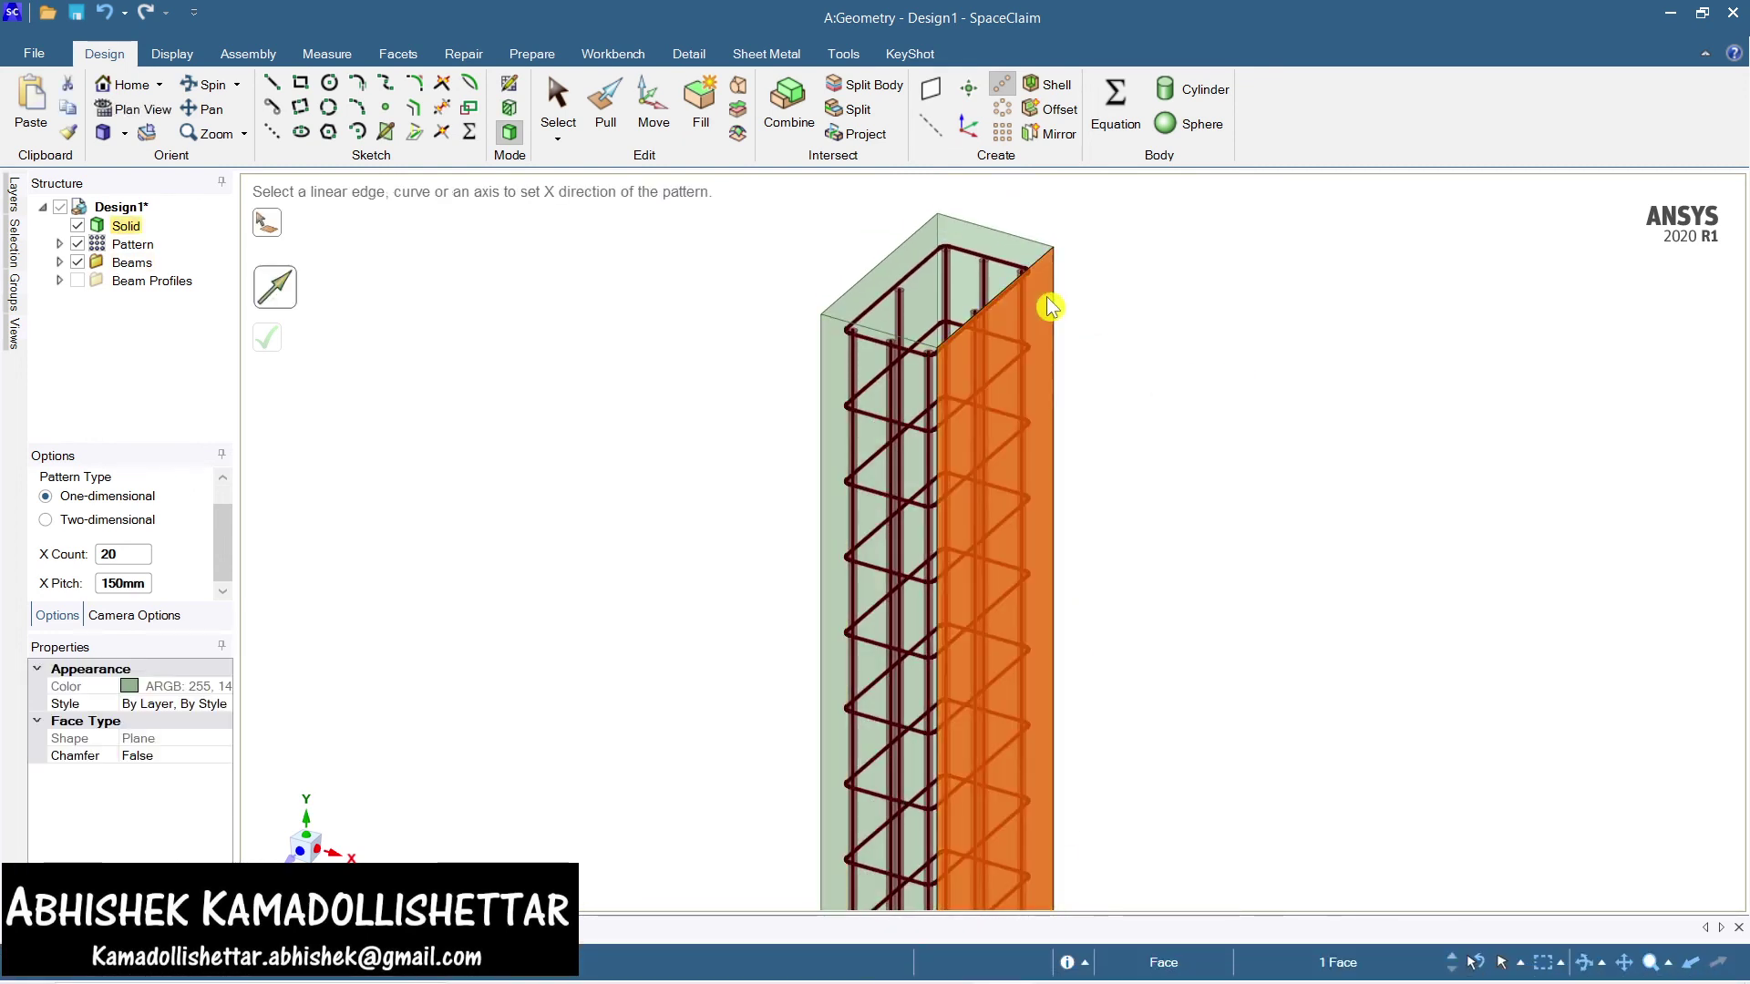
left_click(181, 60)
left_click(207, 126)
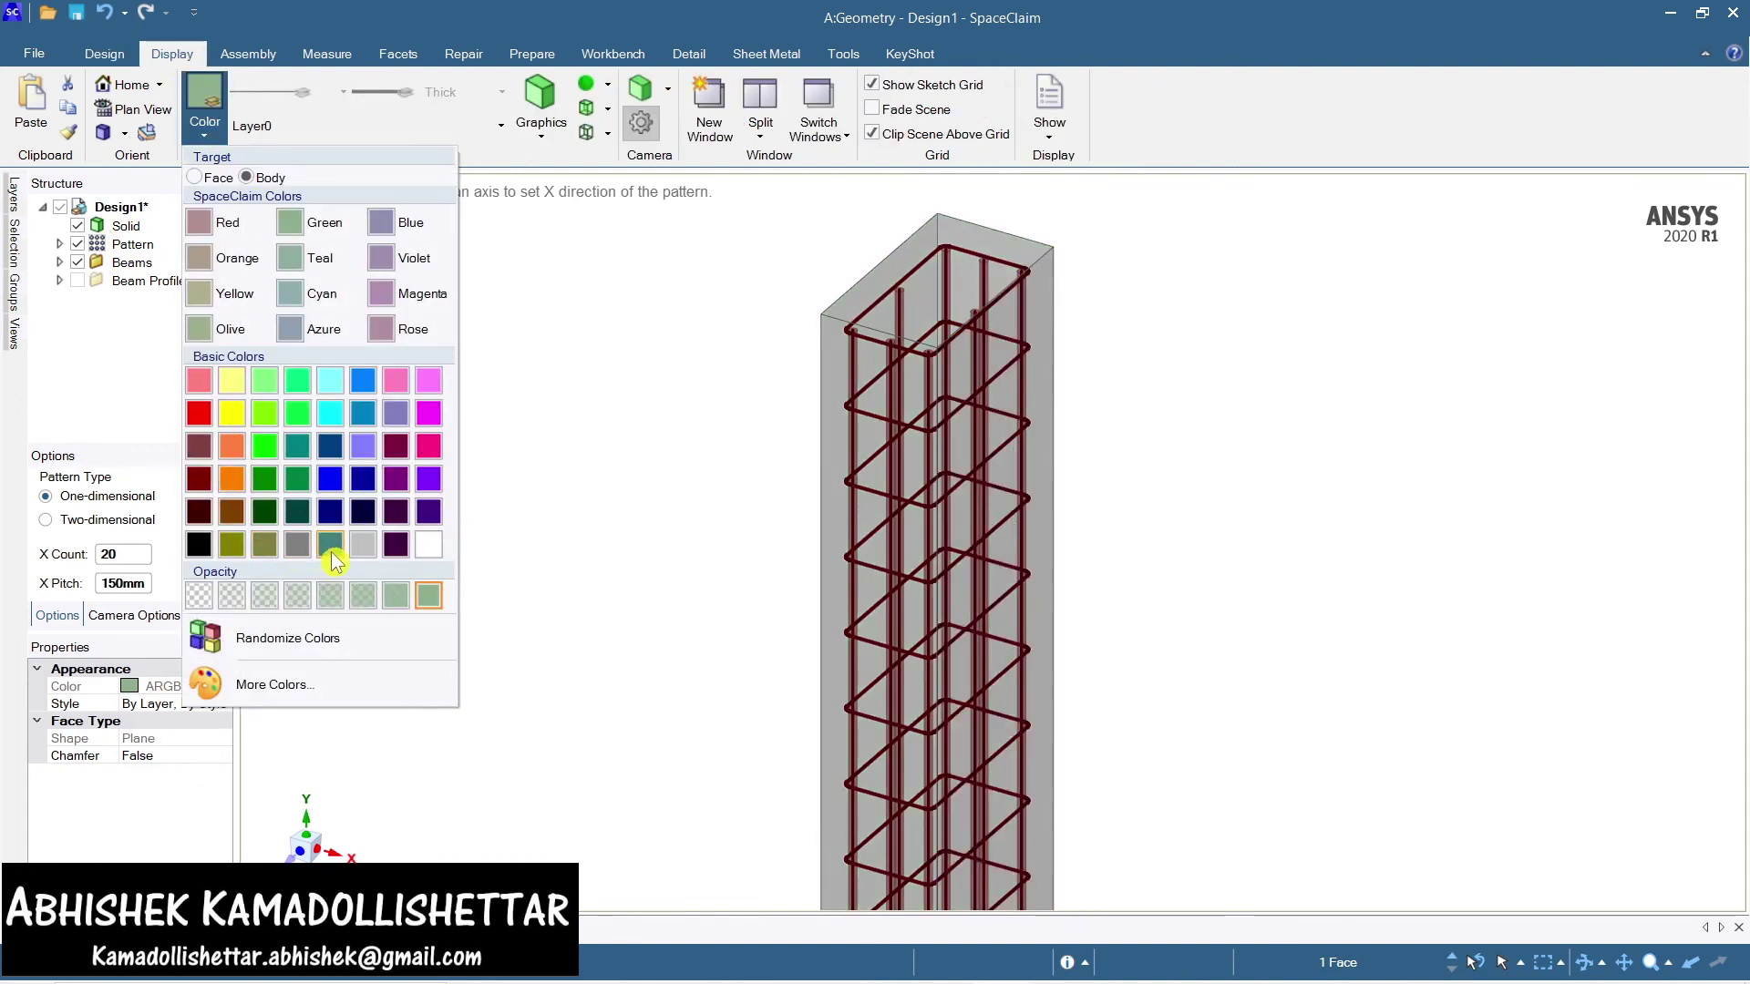
left_click(363, 550)
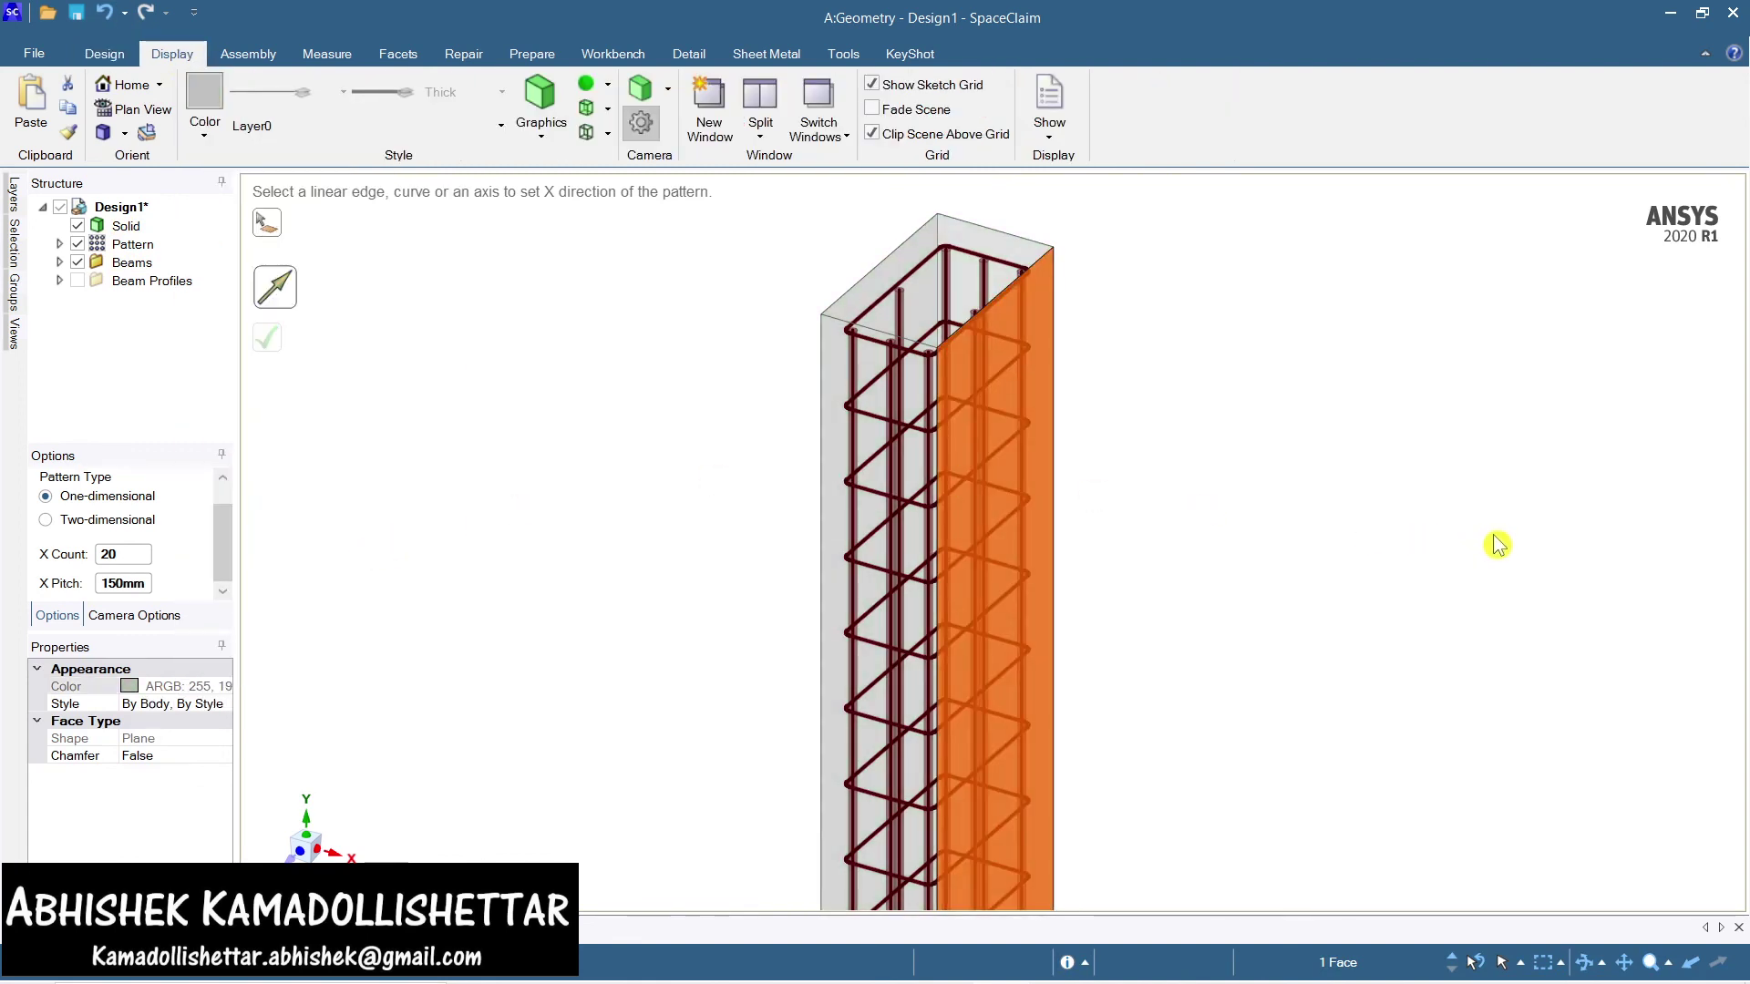
left_click(1407, 549)
key("Escape")
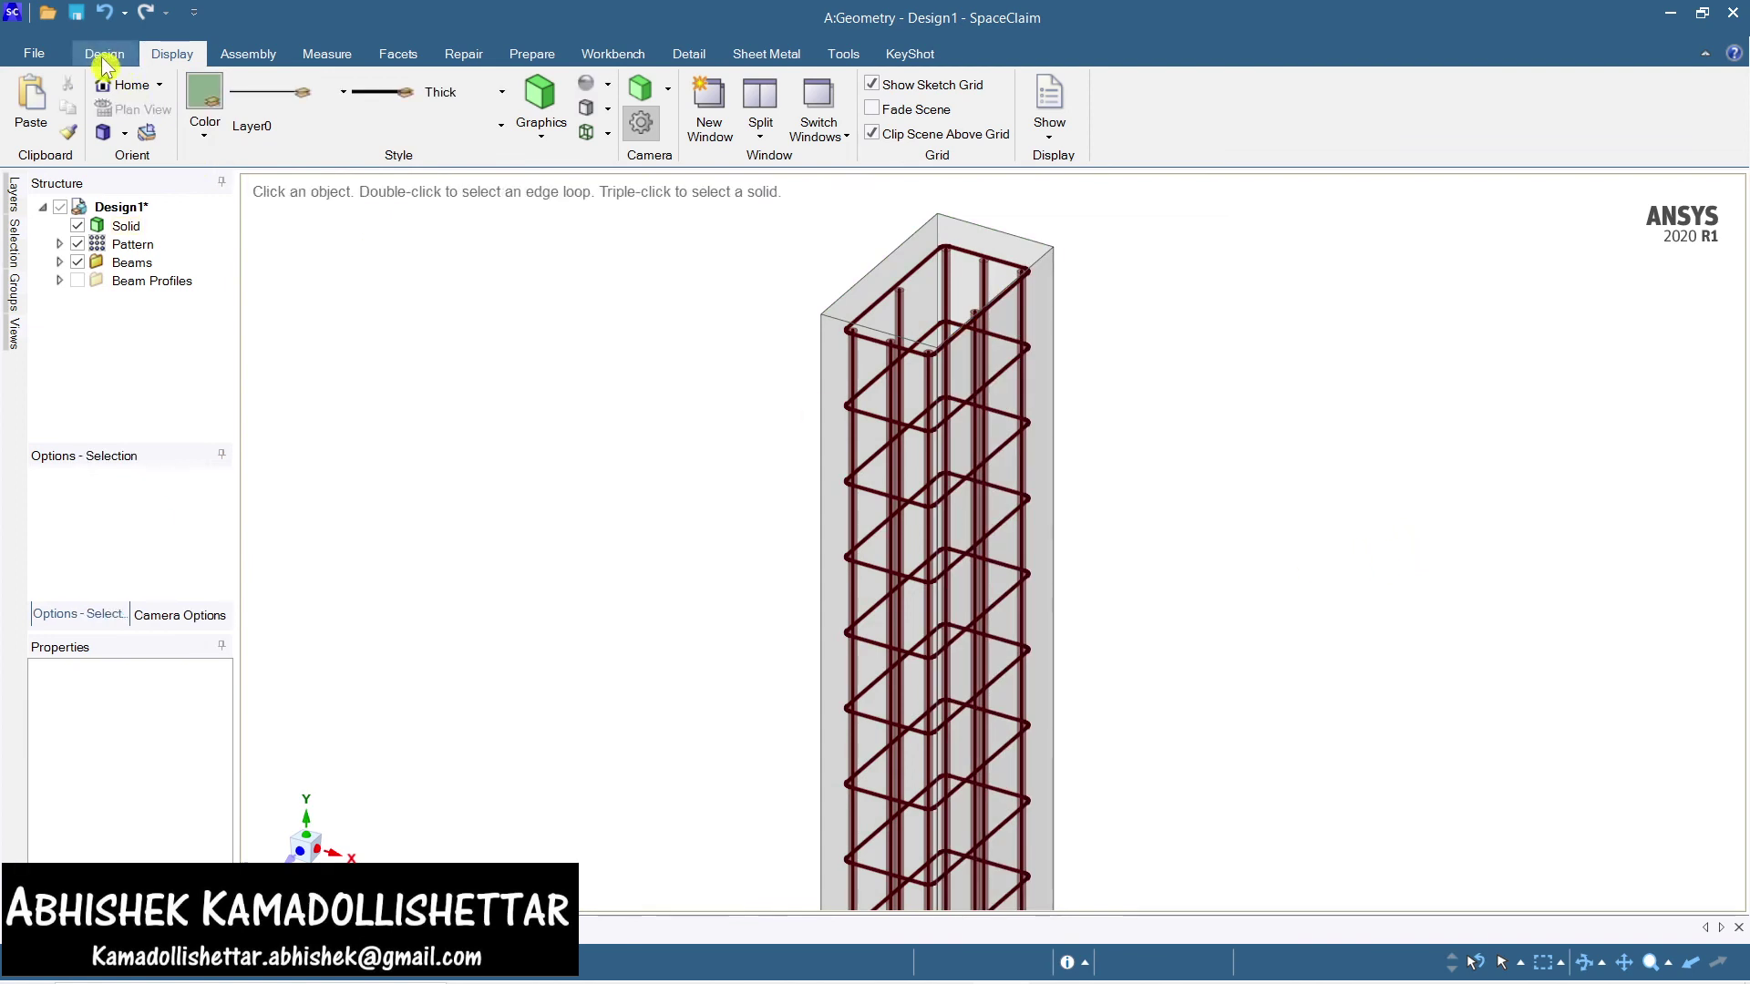
left_click(107, 55)
scroll(1394, 492, "down", 3)
middle_click_drag(1417, 525, 1098, 462, "ctrl")
scroll(1063, 477, "up", 1)
scroll(1112, 457, "down", 1)
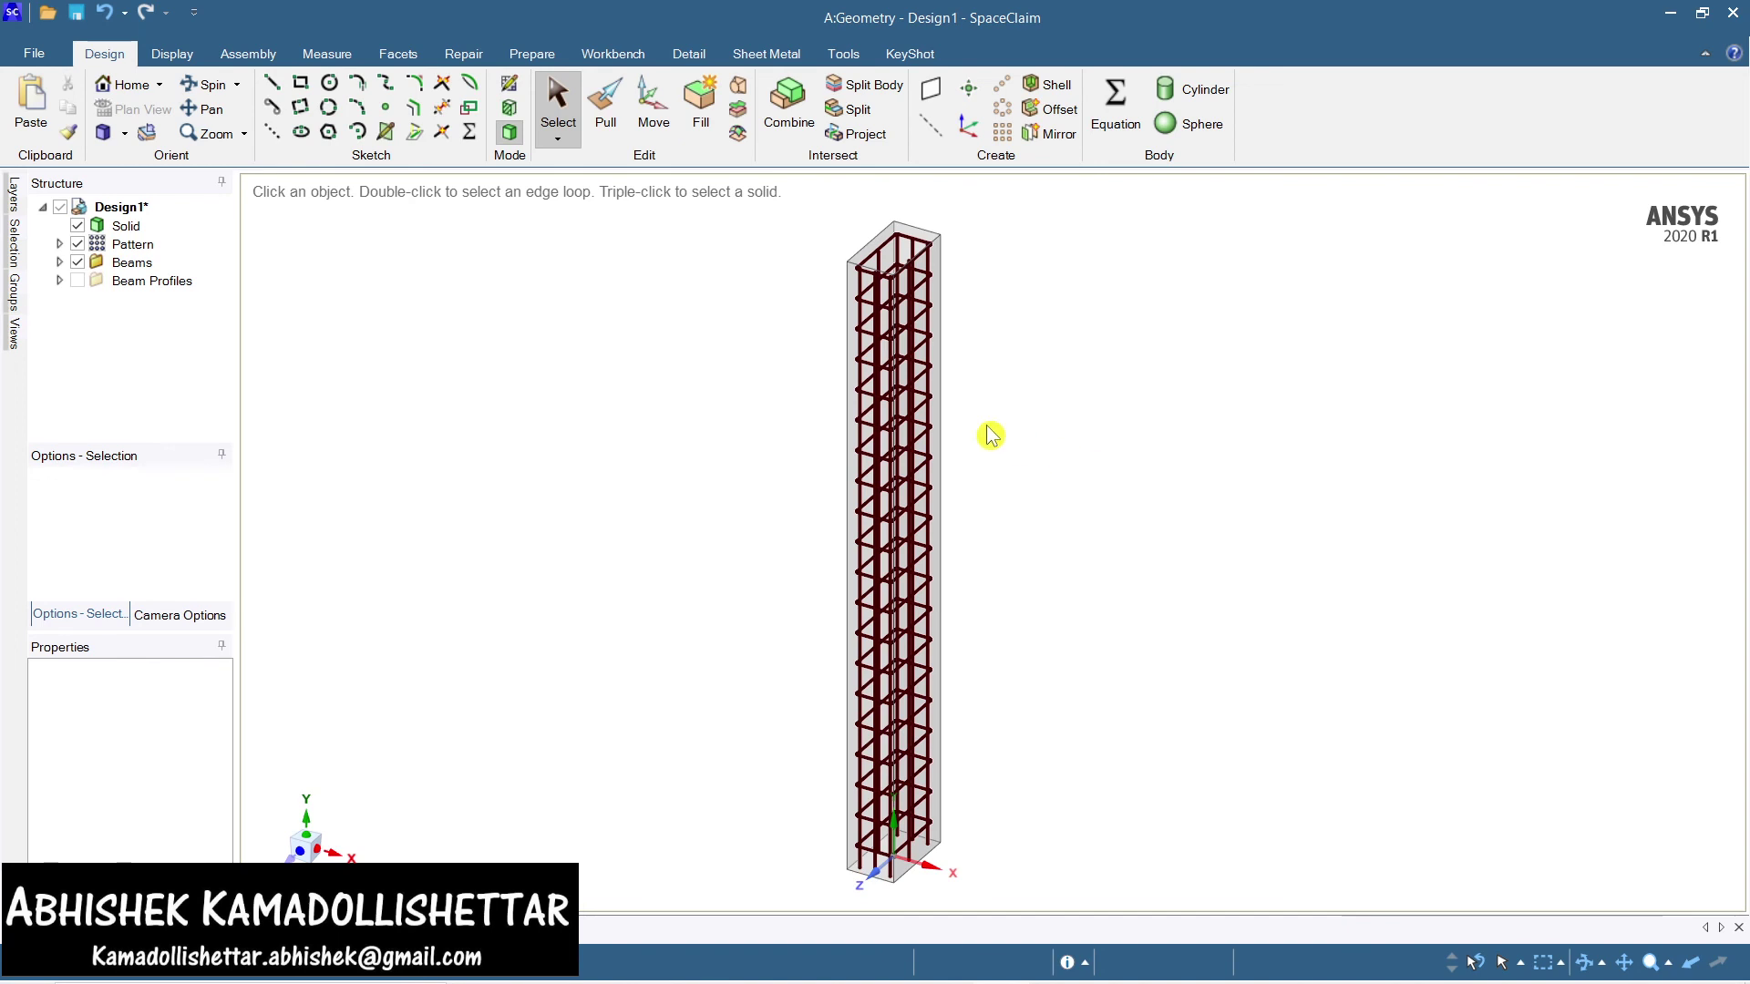
scroll(847, 240, "up", 3)
left_click(902, 244)
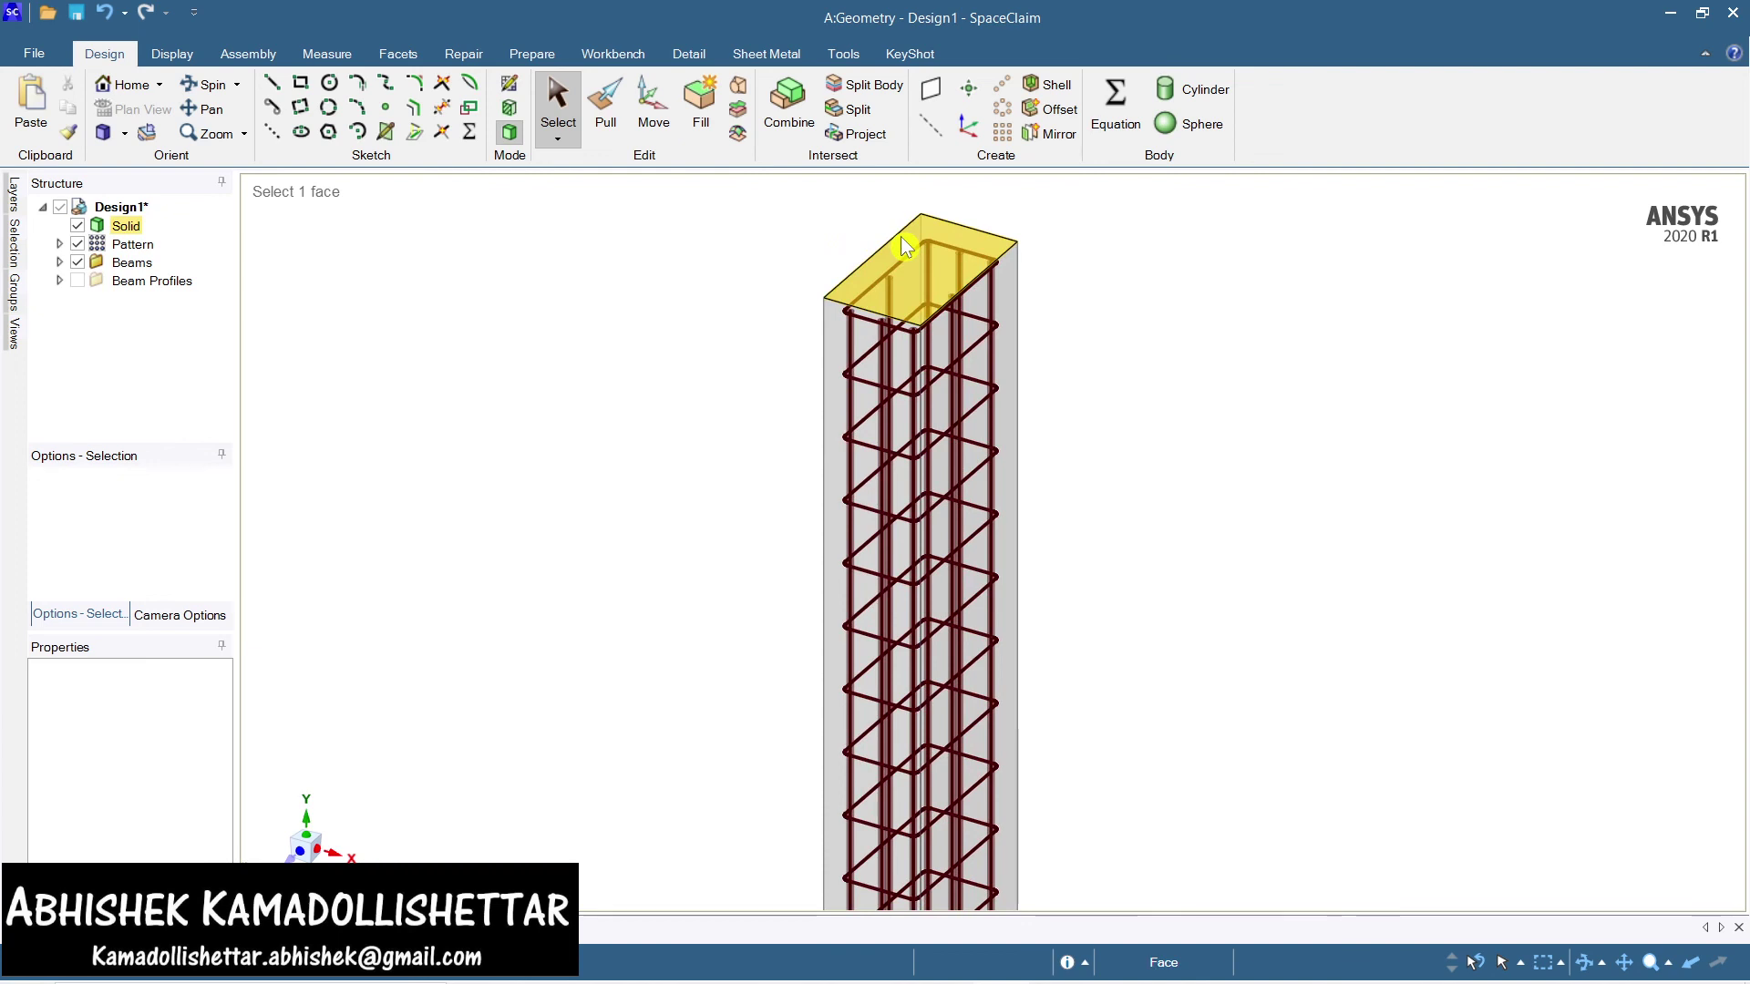
left_click(1042, 328)
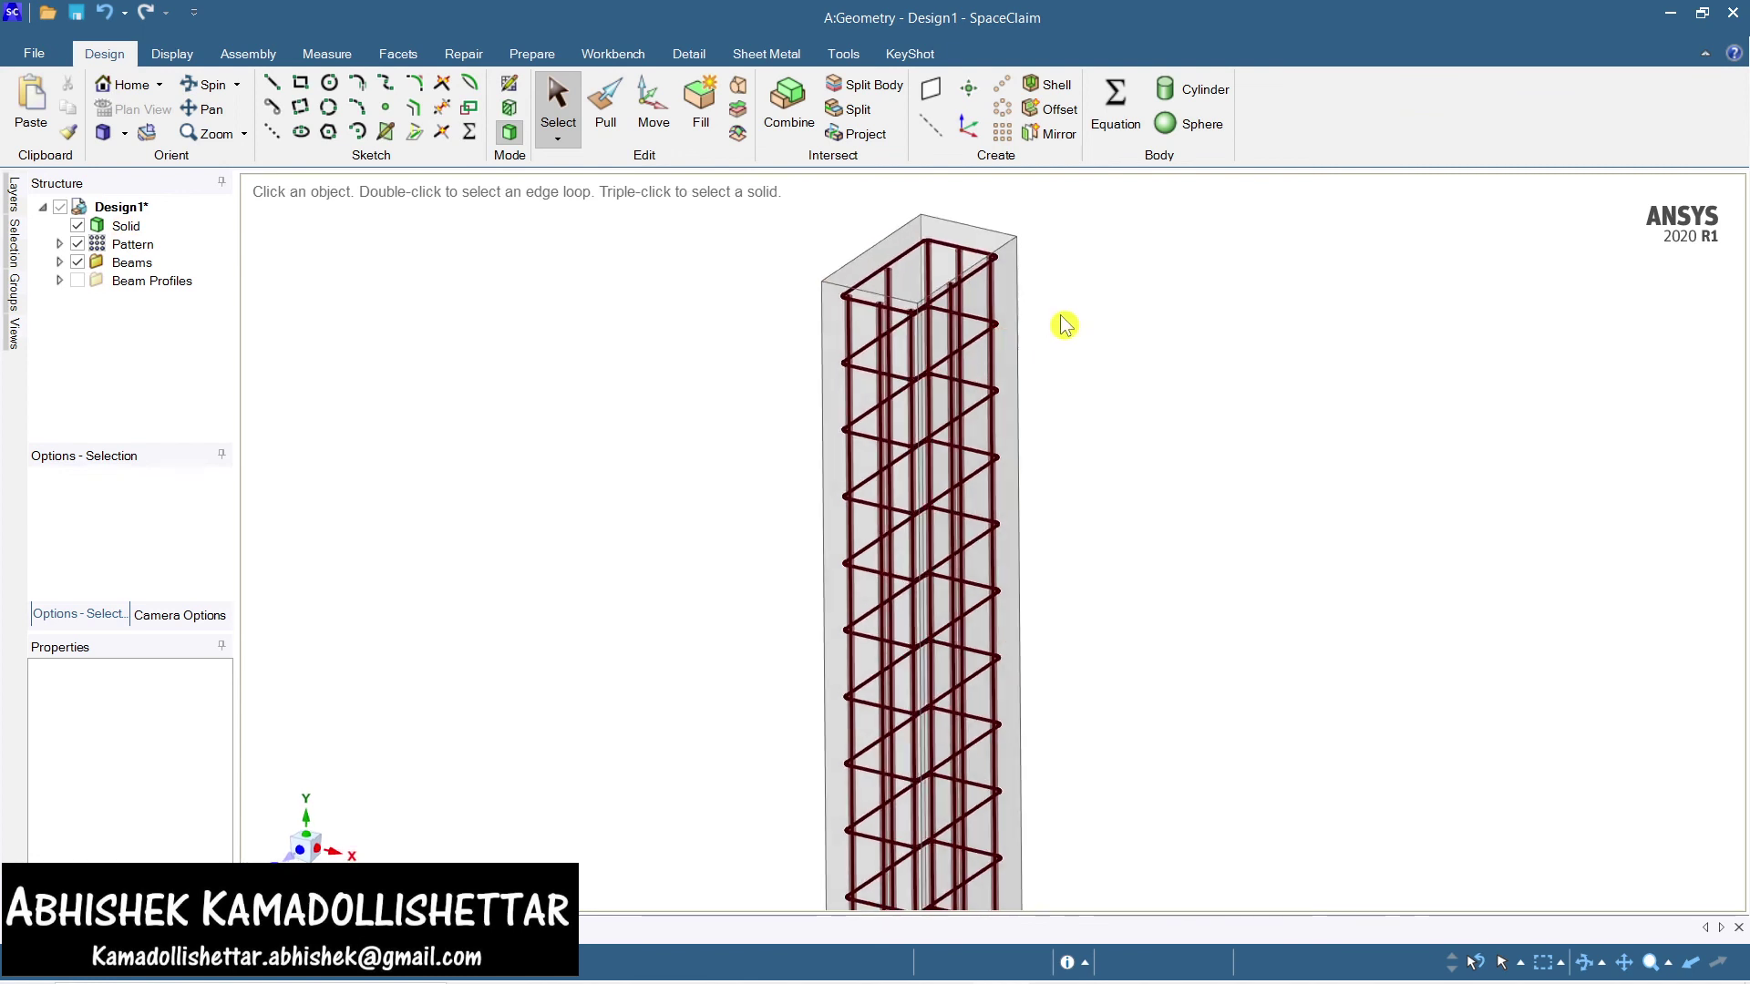
middle_click_drag(1066, 315, 1074, 315)
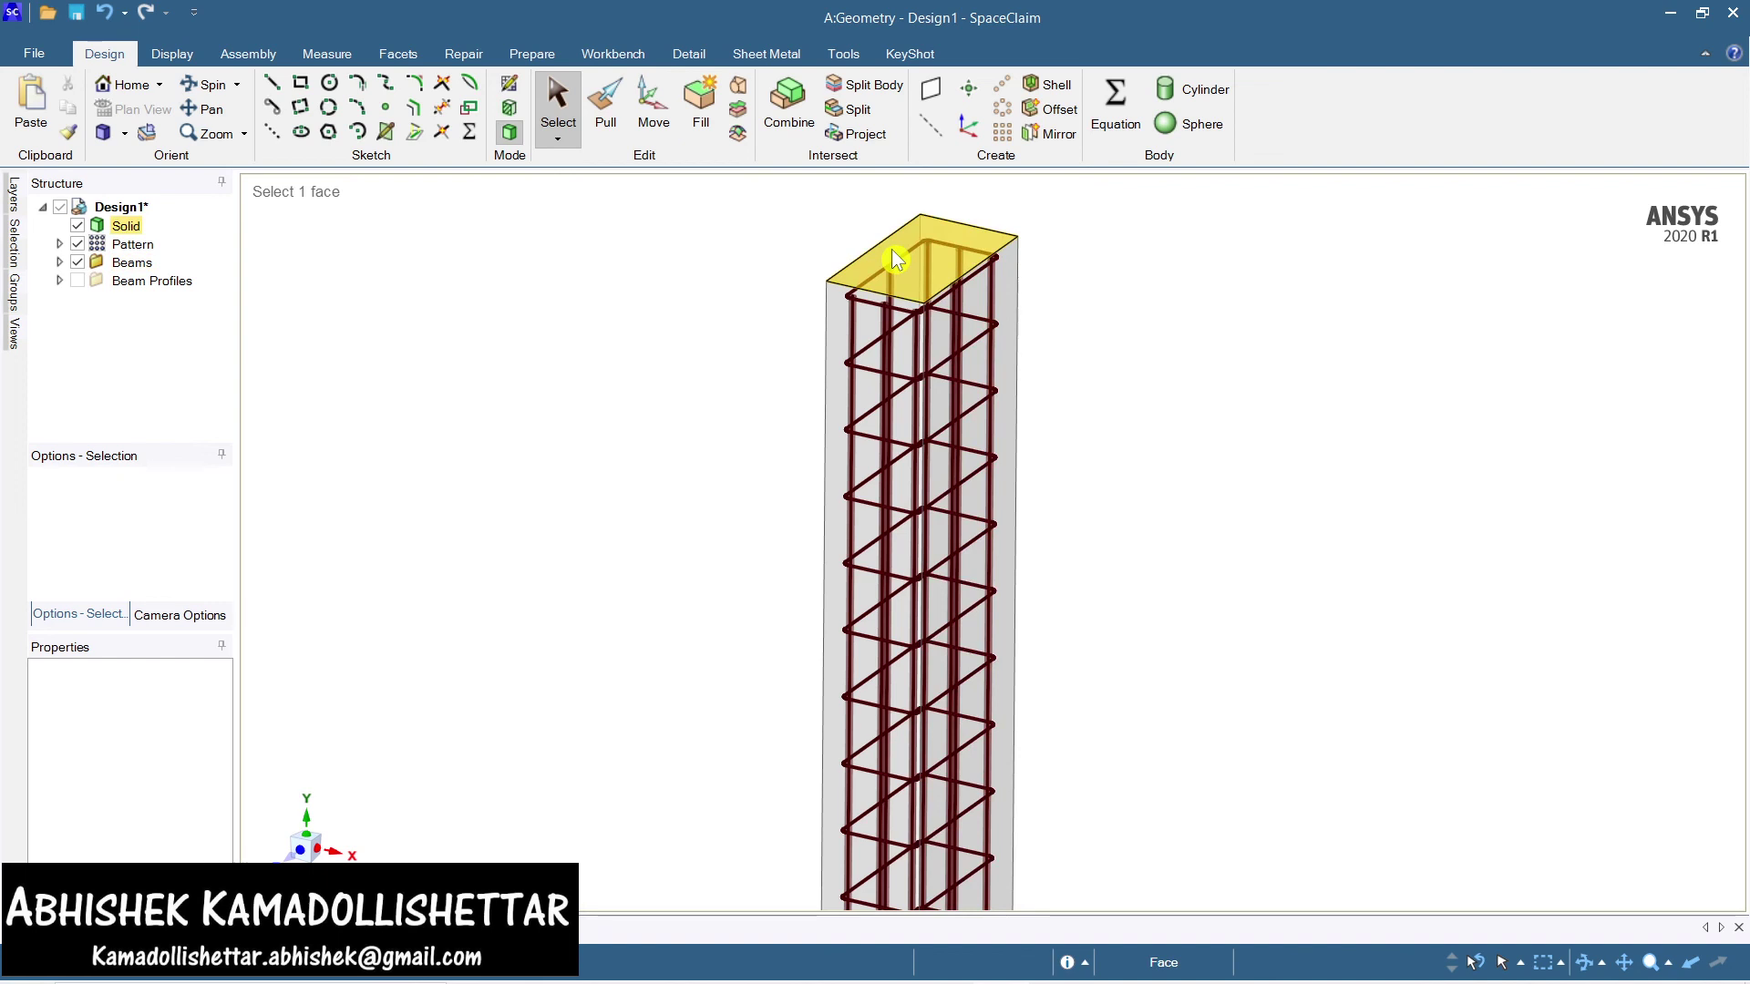
mouse_move(957, 975)
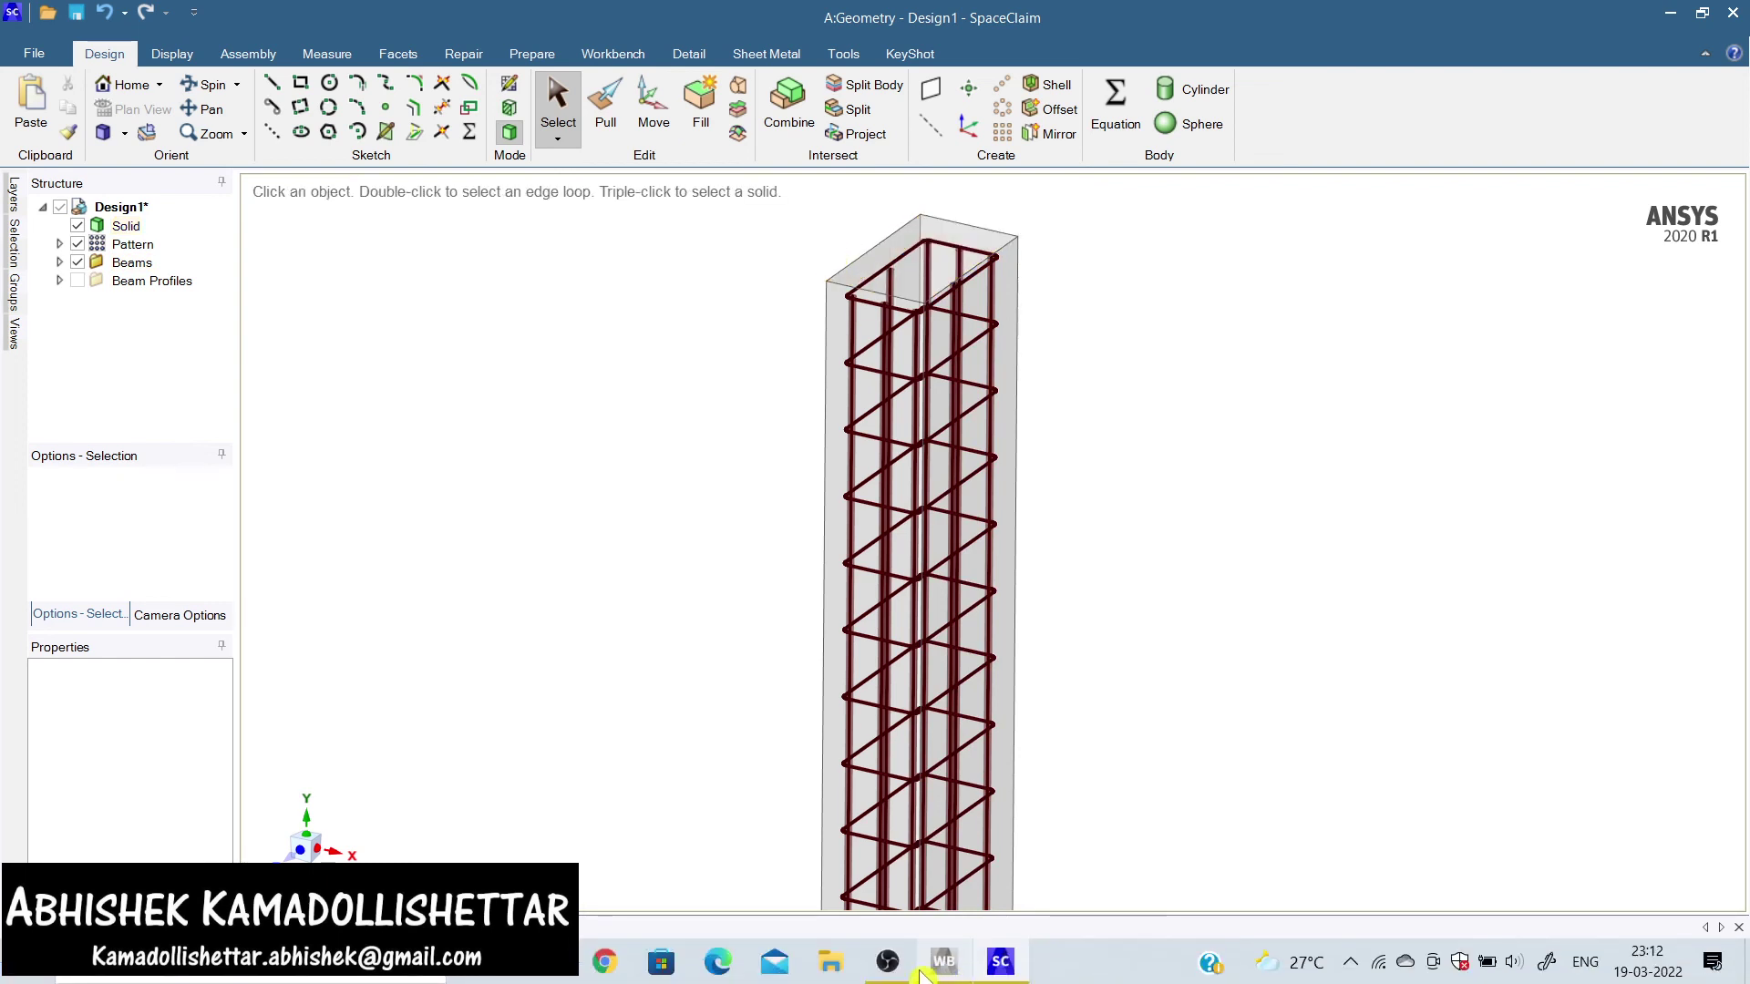